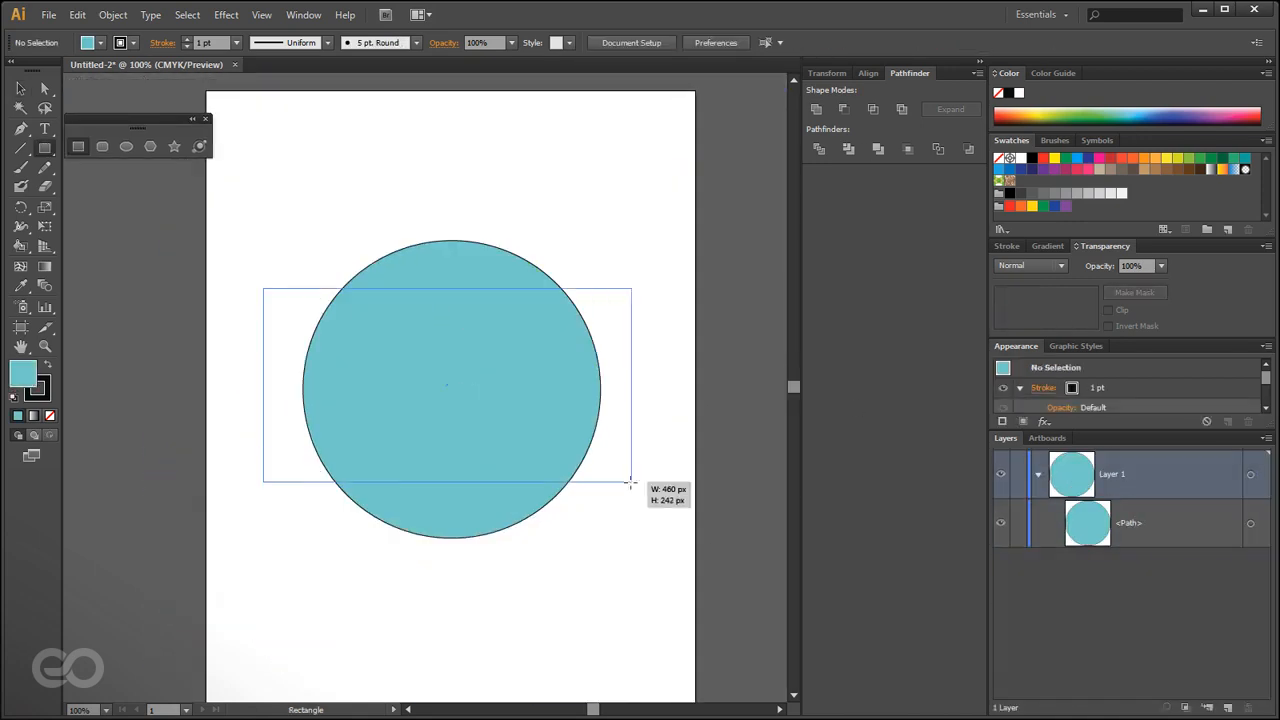
Draw a wide rectangle across the middle of the blue circle and combine both shapes into a compound path.
drag(600, 457, 629, 486)
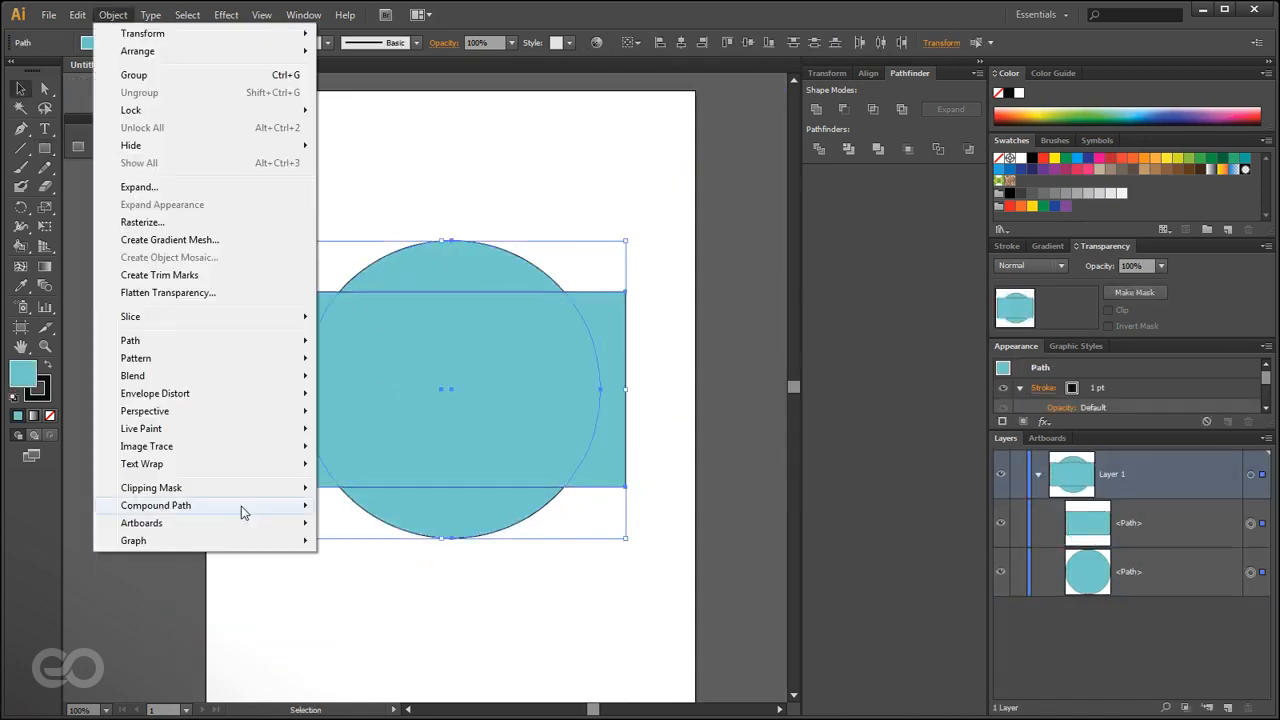
mouse_move(240, 488)
click(352, 488)
Centre the tall rectangle, about 113 by 384 px, on the artboard and apply a blur effect to it.
drag(471, 200, 623, 371)
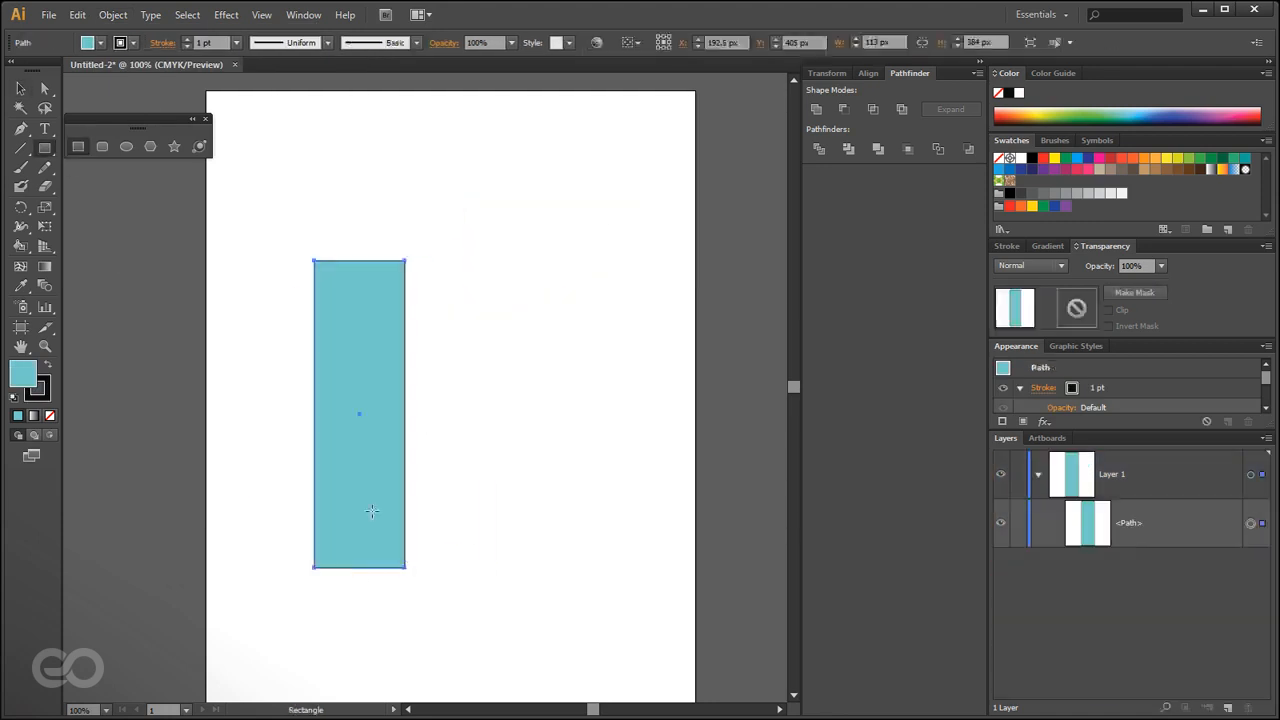
click(584, 497)
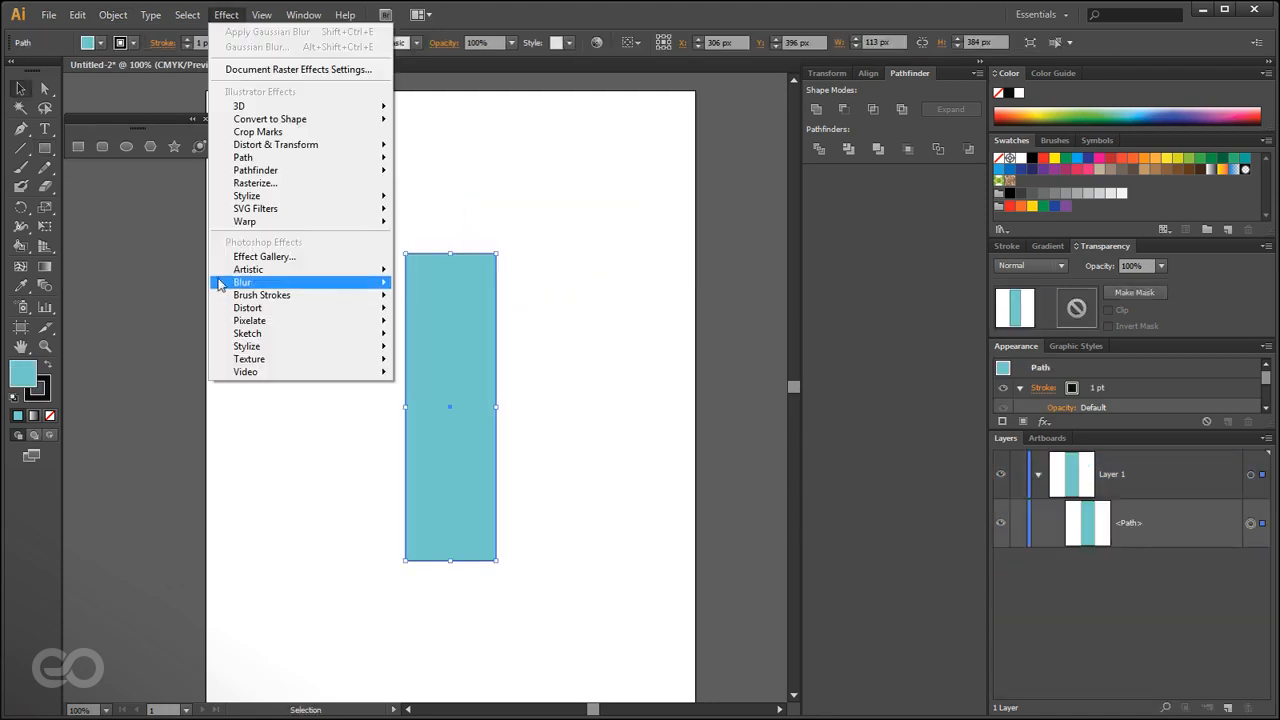
mouse_move(260, 283)
click(475, 288)
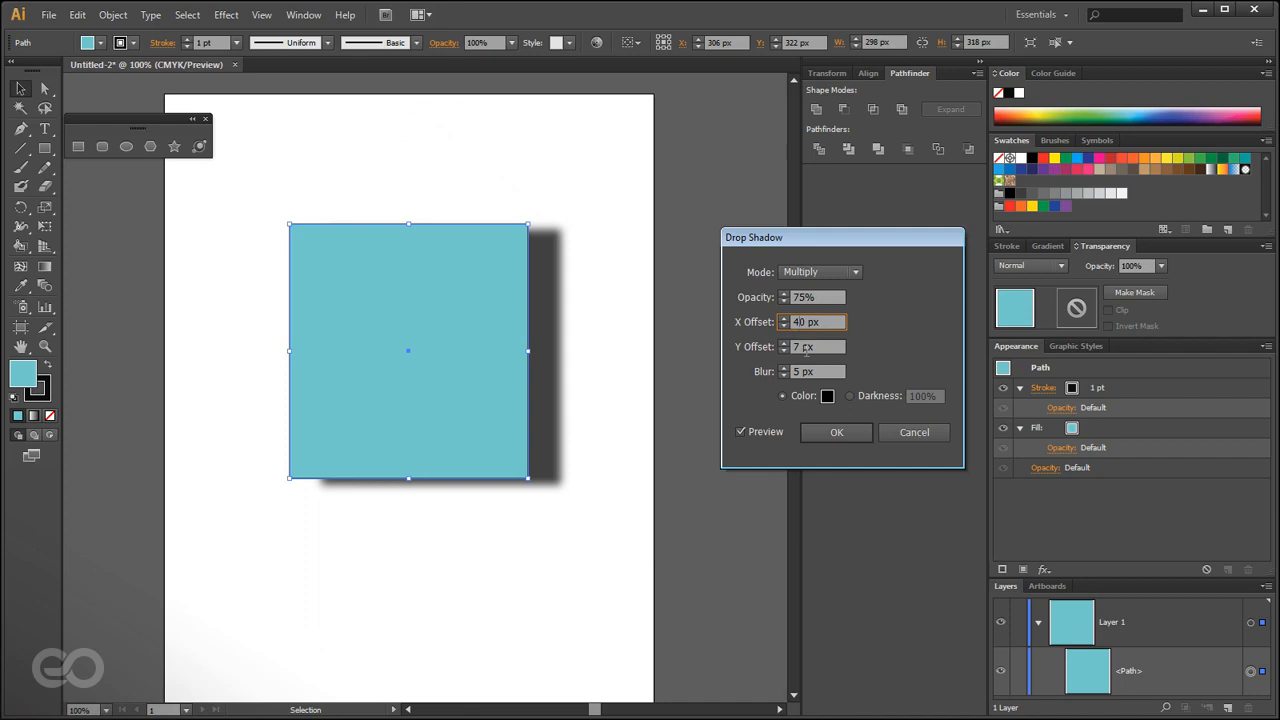
Adjust the X and Y offsets of the blue square's drop shadow, entering values of 10 and 30 px.
key(Down)
text(10)
key(Tab)
text(30)
click(806, 322)
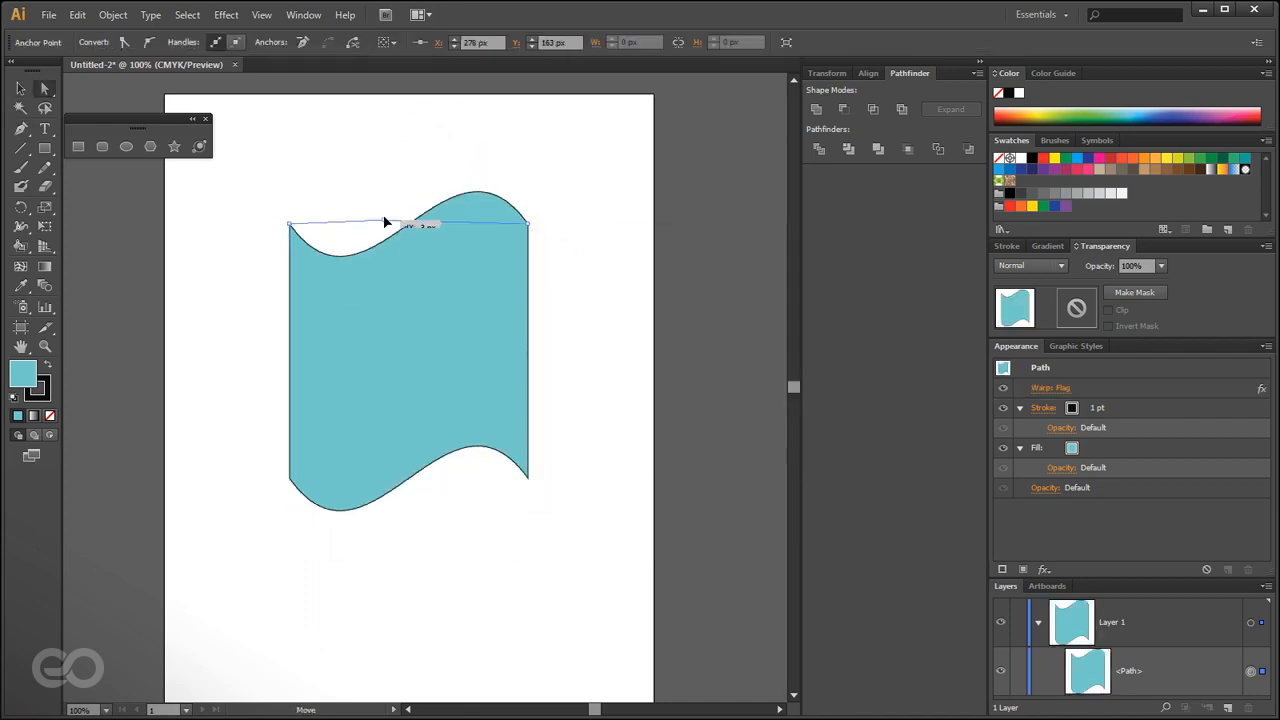
Move the anchor point on the upper edge of the flag-warped blue shape down toward its interior.
drag(391, 220, 507, 262)
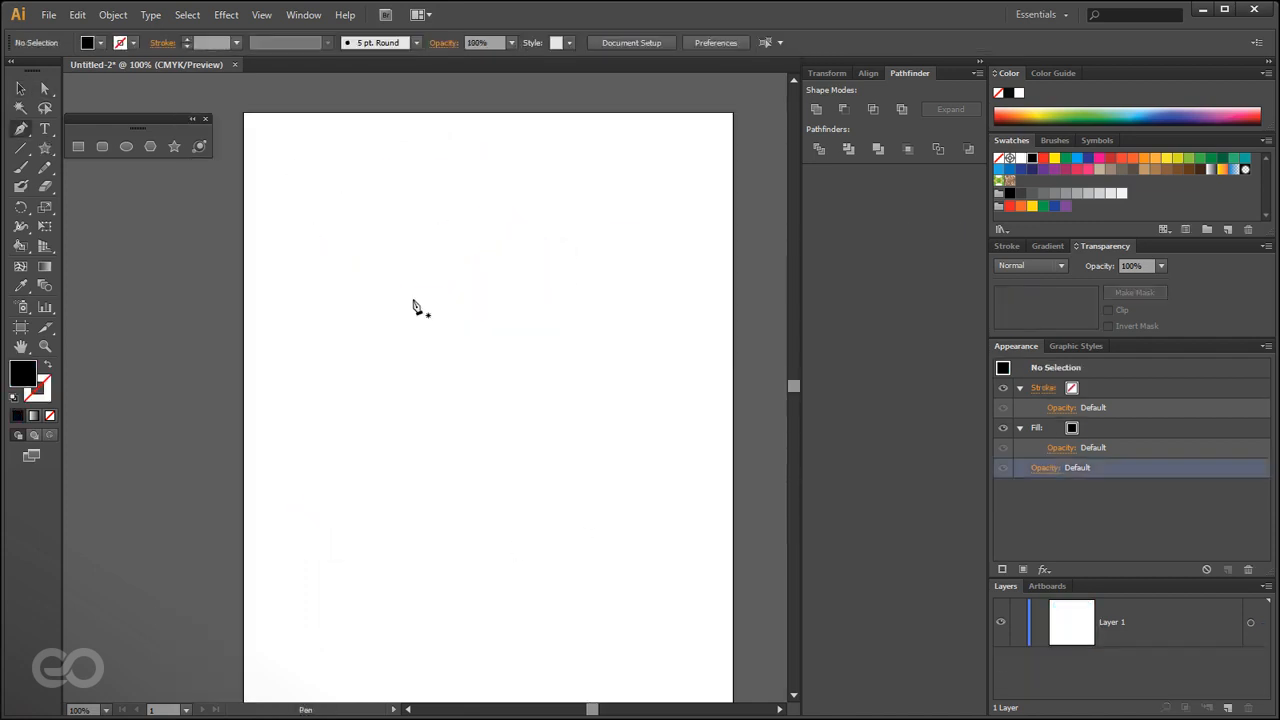
Draw a closed, curved black shape with the Pen tool in the middle of the artboard.
click(380, 277)
drag(480, 326, 531, 451)
drag(437, 465, 399, 463)
click(322, 540)
drag(323, 548, 323, 600)
drag(527, 604, 617, 516)
drag(601, 282, 569, 243)
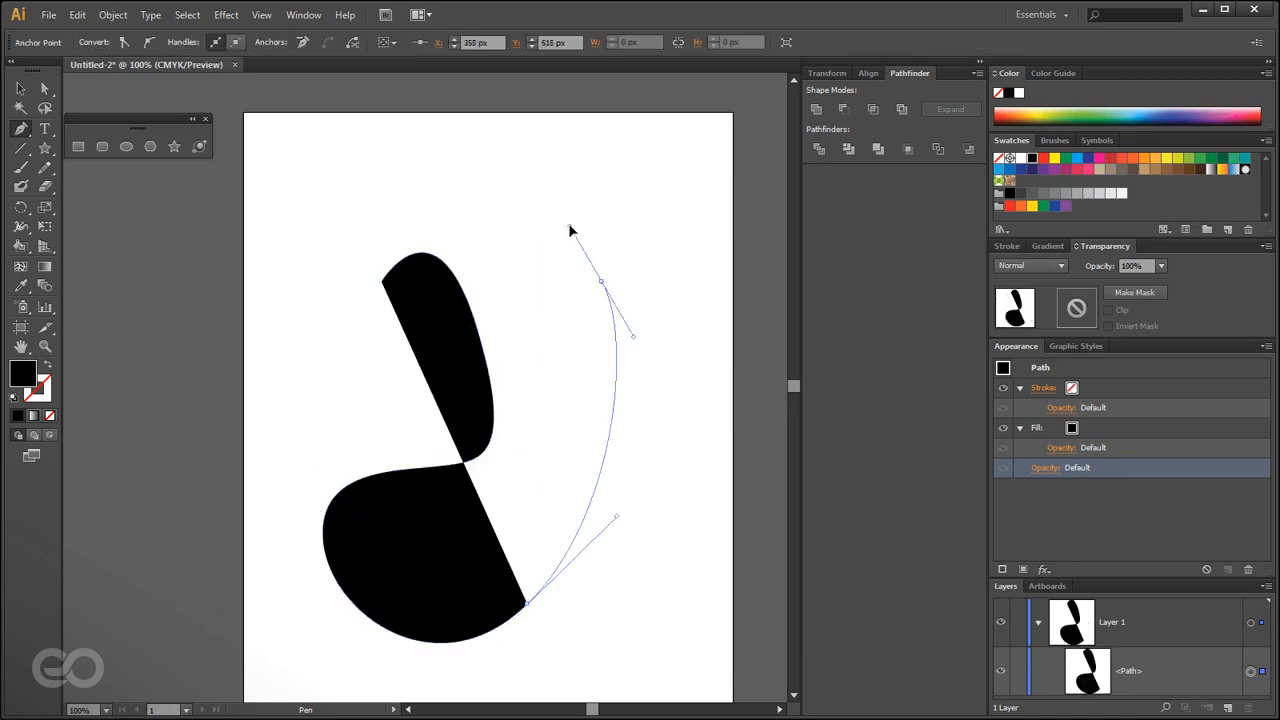
drag(420, 226, 393, 228)
drag(330, 312, 367, 375)
click(382, 281)
Reshape the black curved path by moving its anchor points and direction handles with the Direct Selection tool.
key(a)
drag(601, 282, 507, 294)
drag(437, 465, 430, 442)
drag(531, 451, 490, 366)
drag(527, 604, 533, 615)
drag(322, 548, 322, 586)
drag(507, 294, 540, 268)
drag(572, 328, 617, 373)
drag(478, 328, 490, 307)
click(330, 312)
drag(294, 249, 323, 224)
drag(420, 226, 431, 199)
click(490, 307)
click(394, 315)
drag(386, 347, 399, 361)
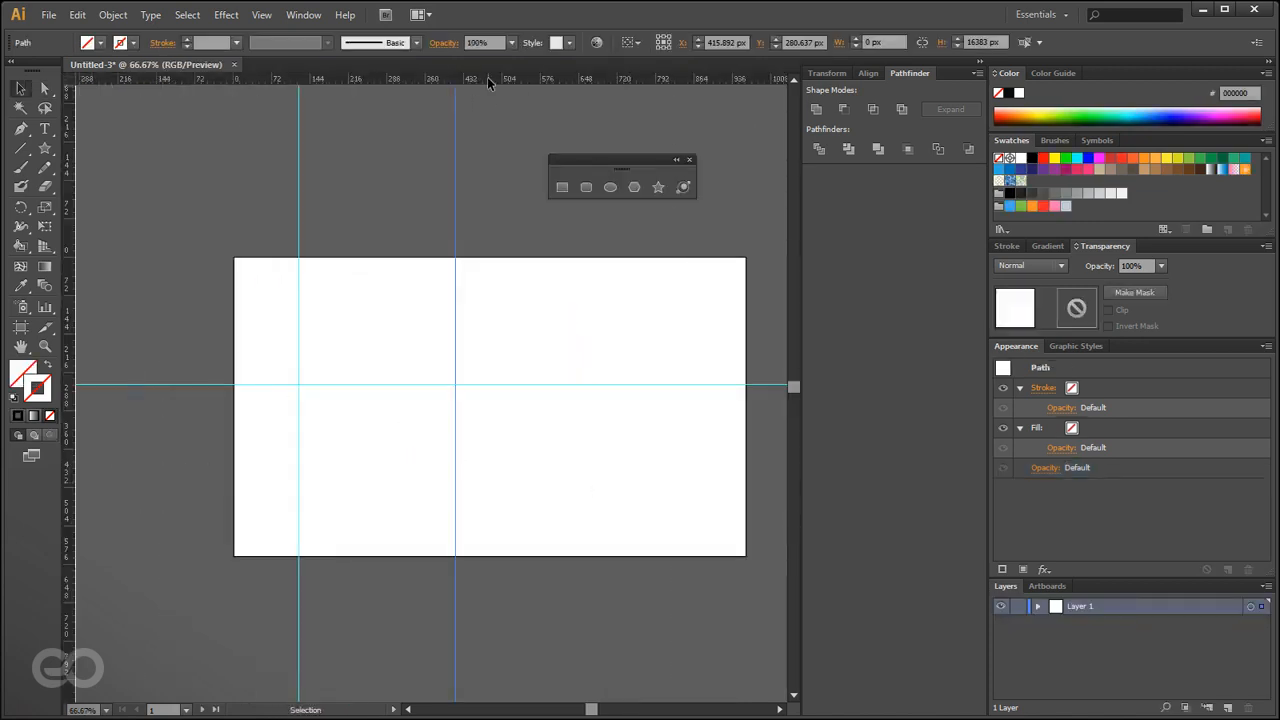
Show the grid in the document that contains the horizontal and vertical guides.
click(261, 14)
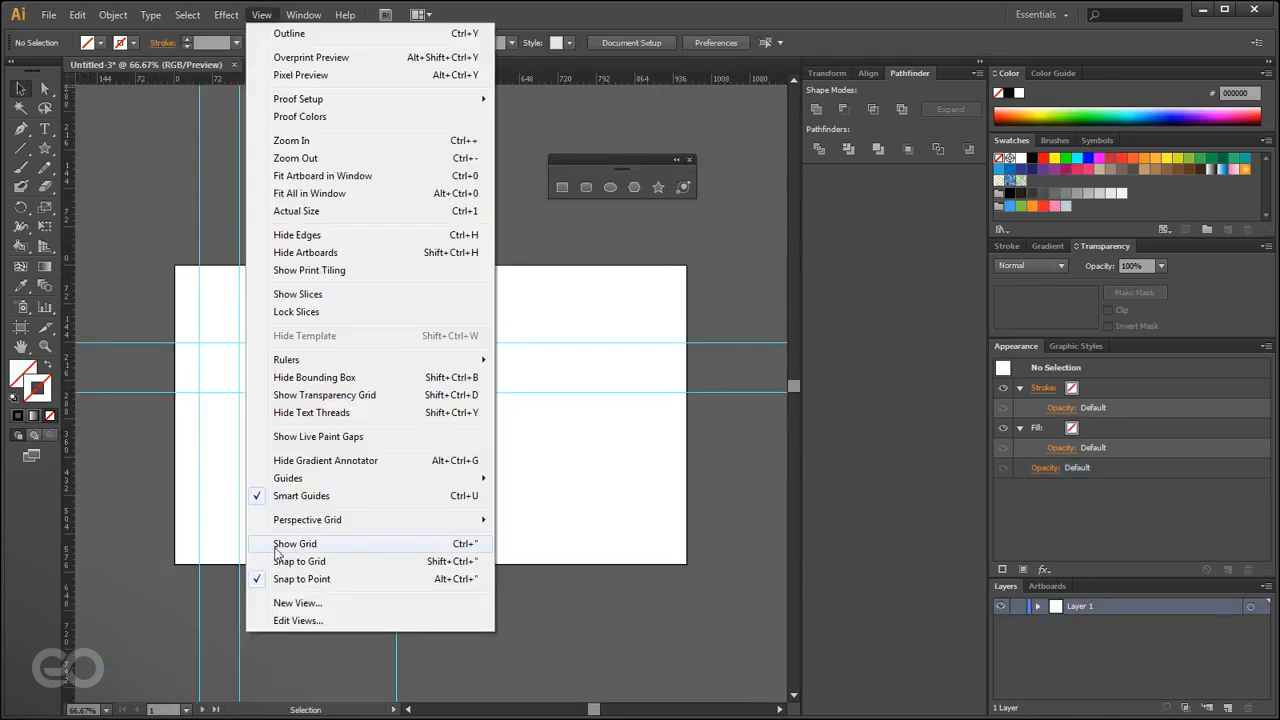
click(278, 553)
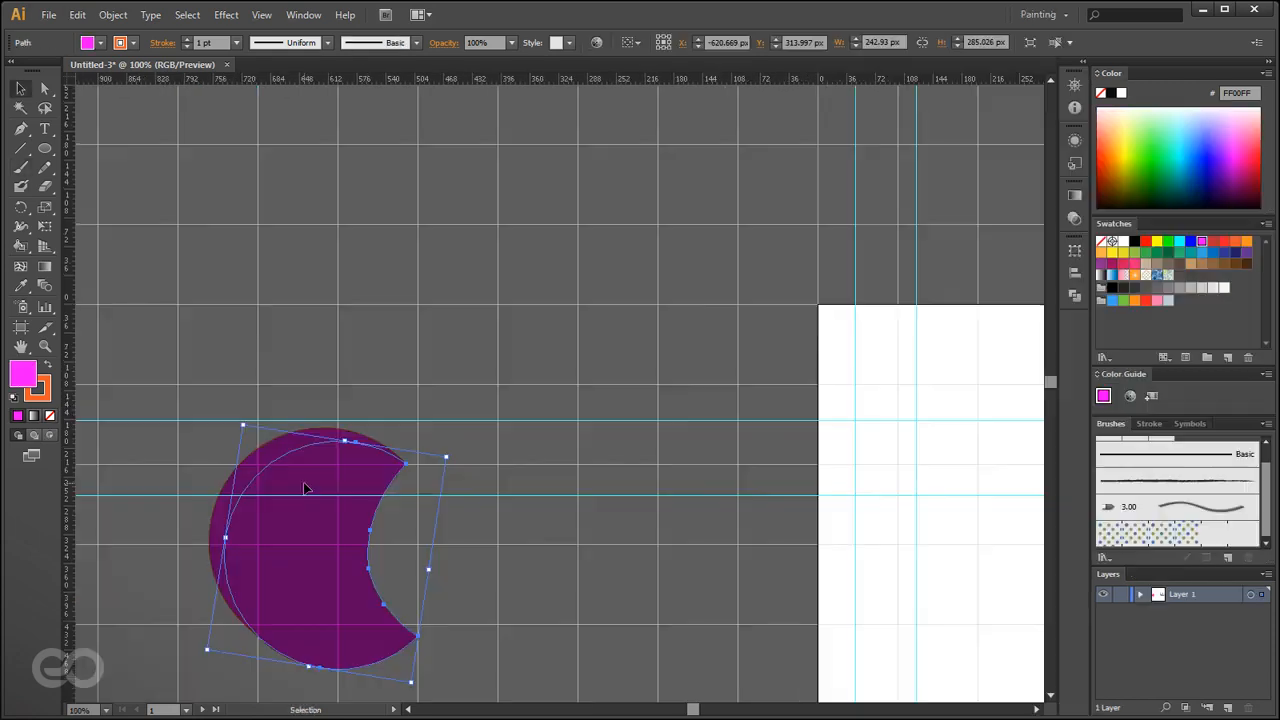
right_click(306, 488)
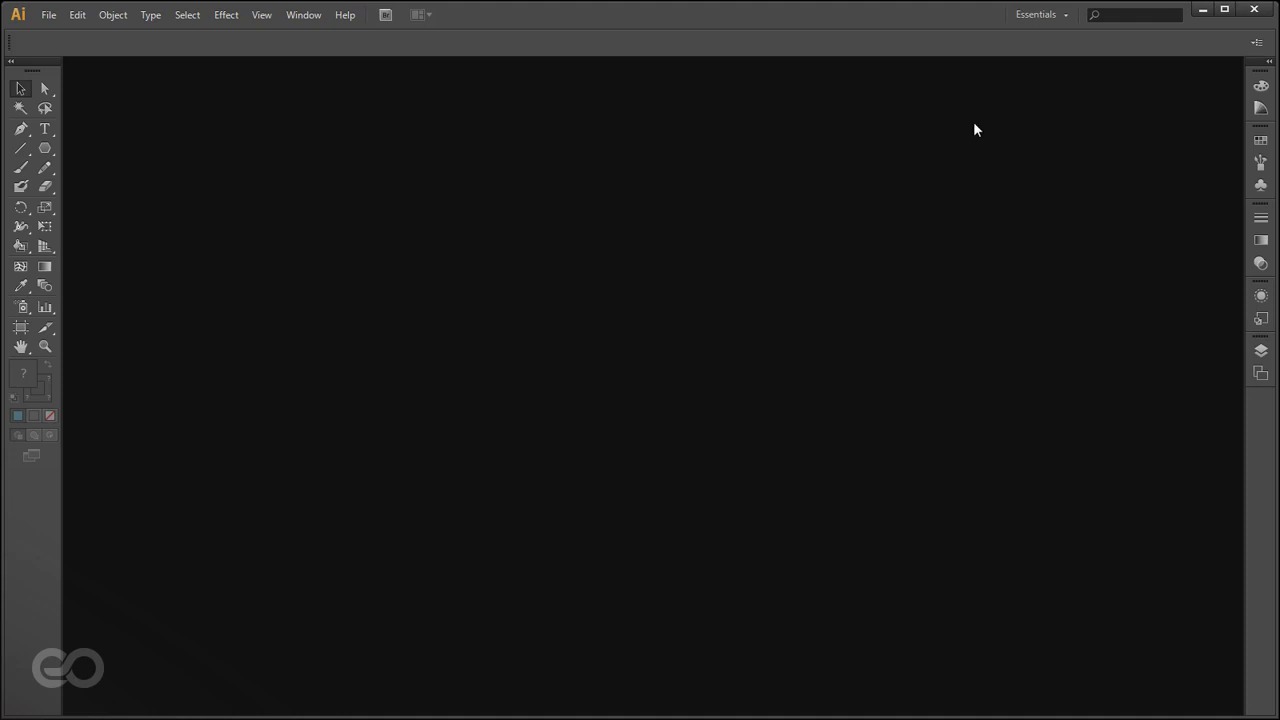
Choose the Essentials workspace and reset it to its default layout.
click(1037, 17)
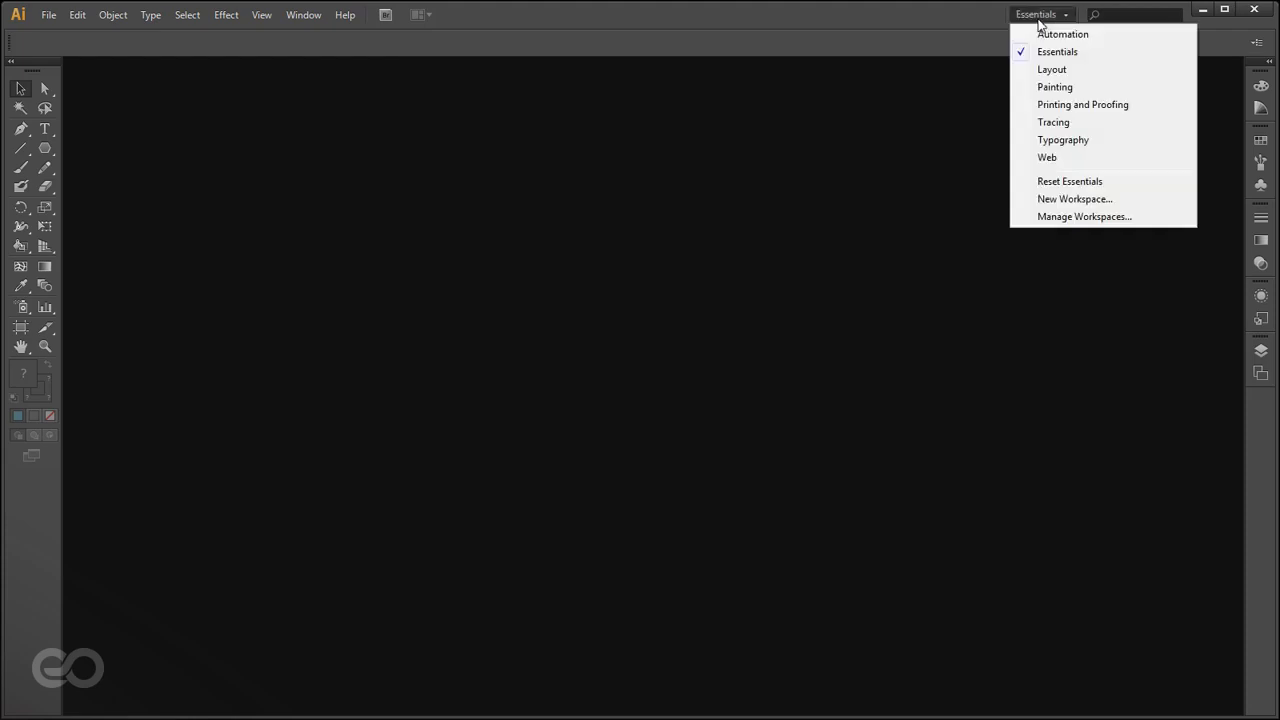
click(1051, 53)
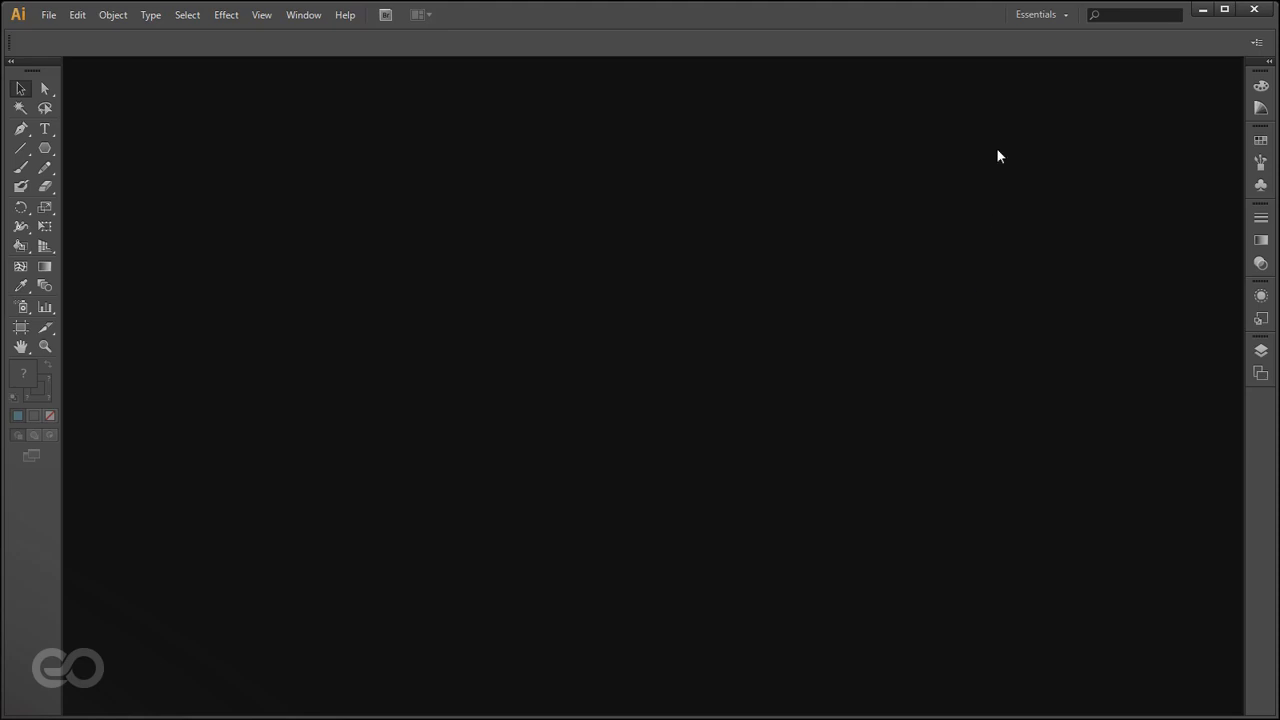
click(1038, 22)
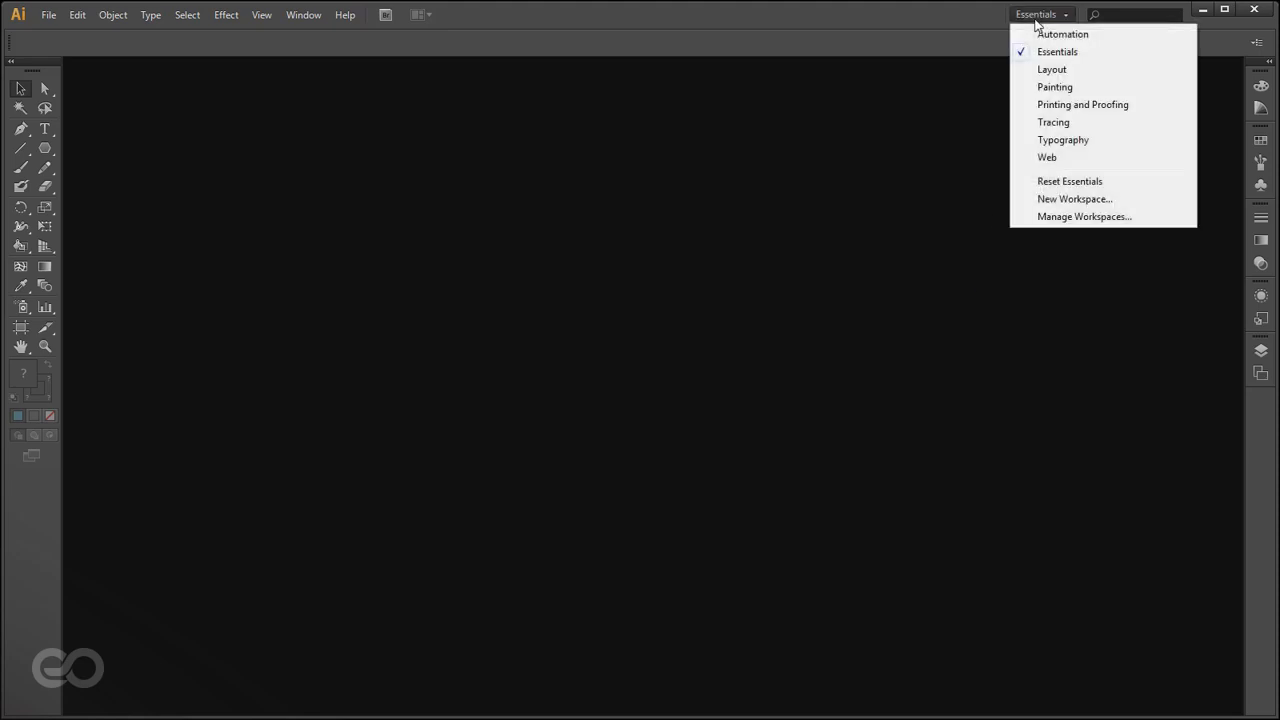
click(1041, 186)
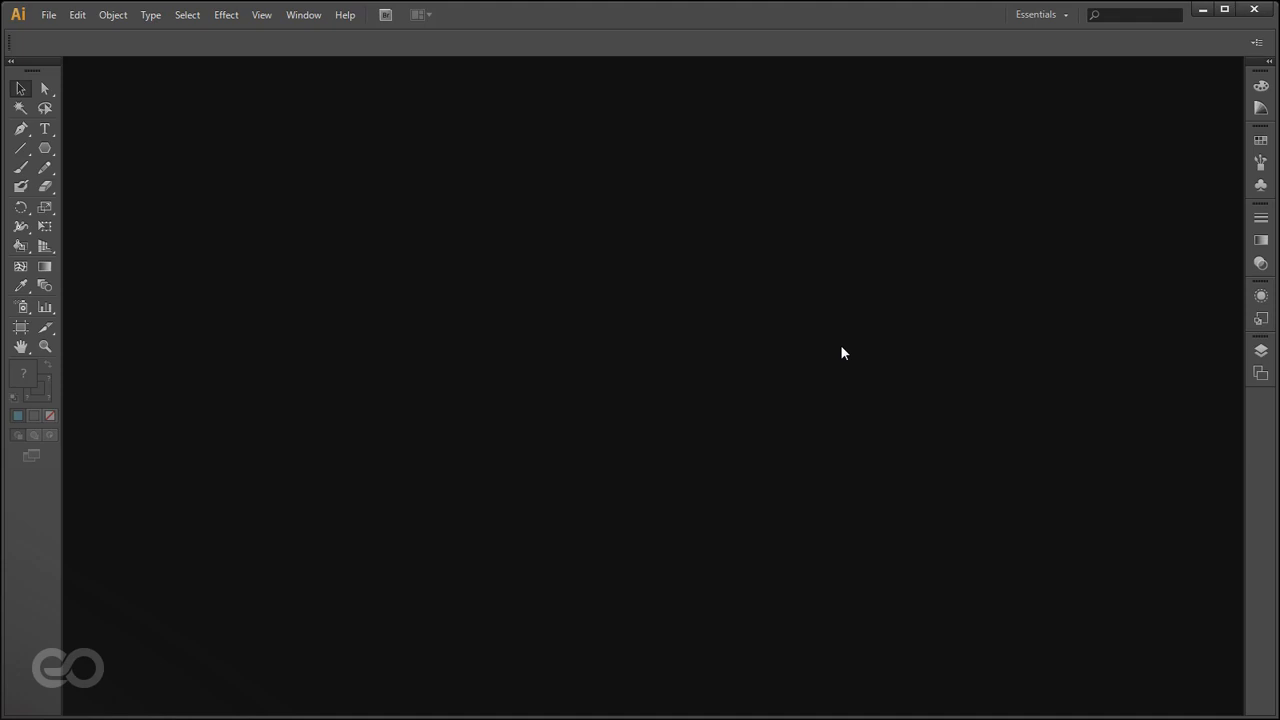
Create a new Letter-size document of 612 by 792 px with one portrait artboard in CMYK.
click(42, 16)
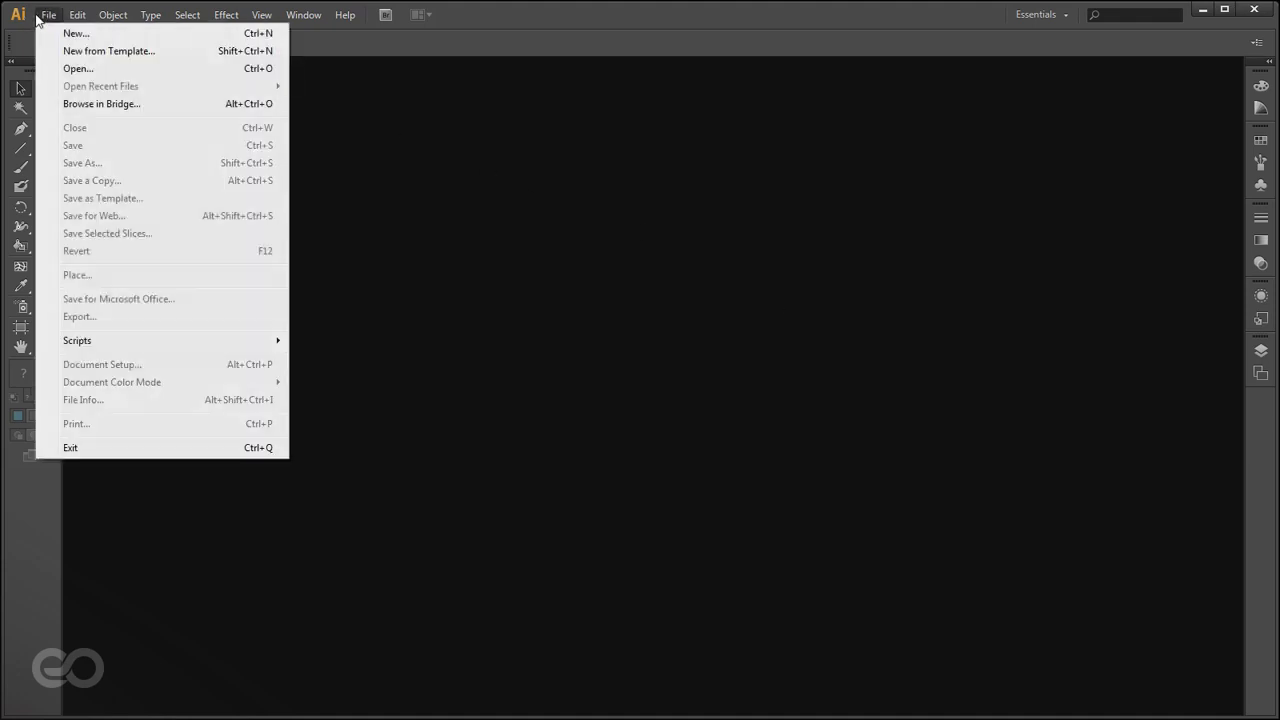
click(70, 33)
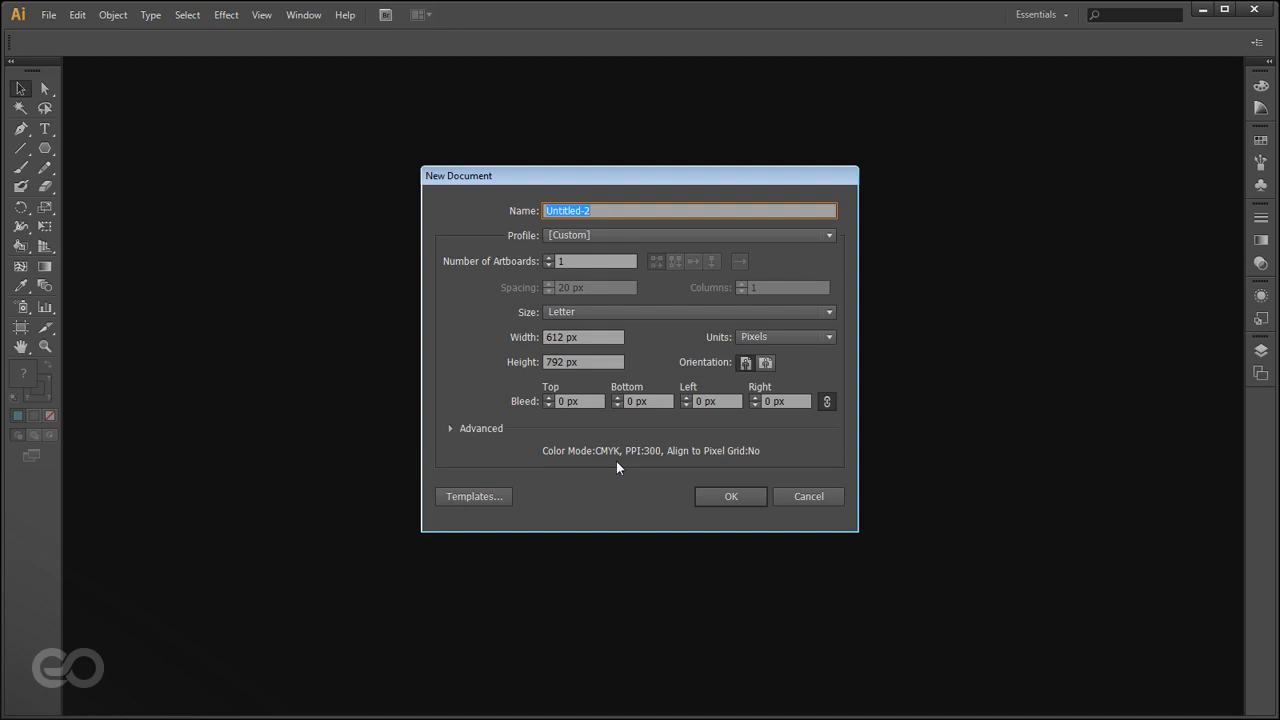
click(709, 496)
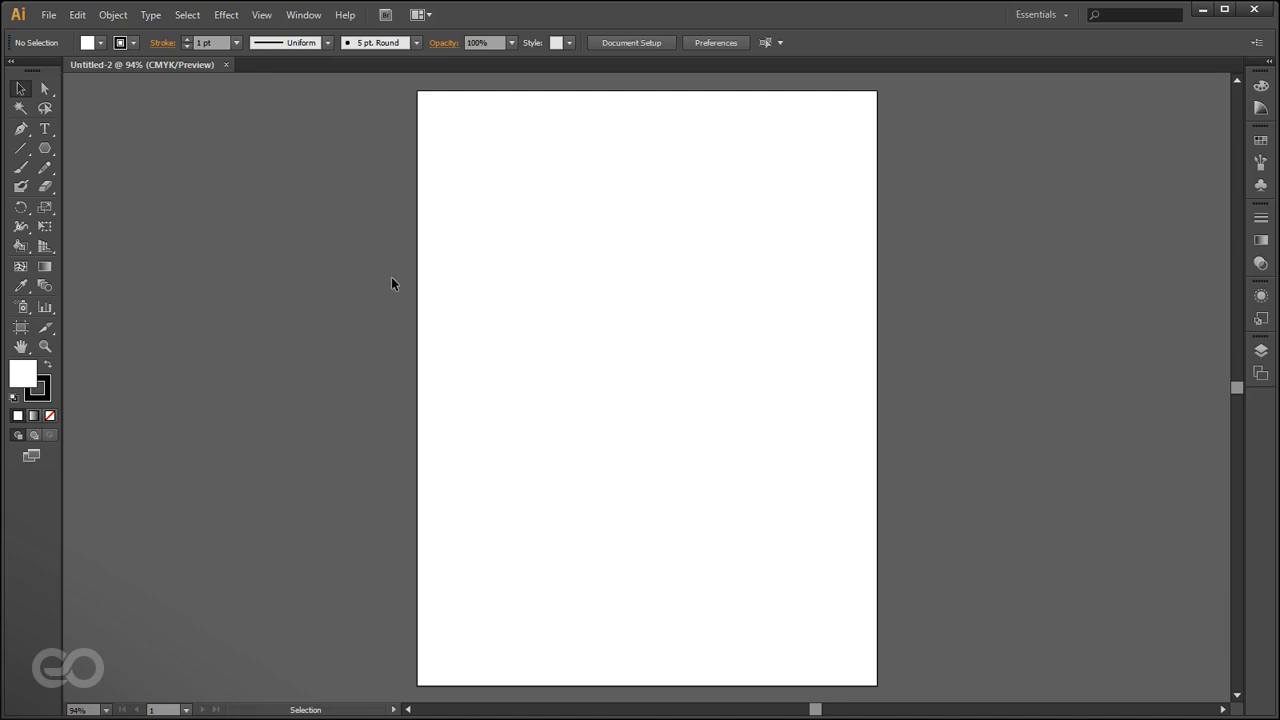
Detach the shape tools into a floating panel and place it beside the toolbox.
click(53, 147)
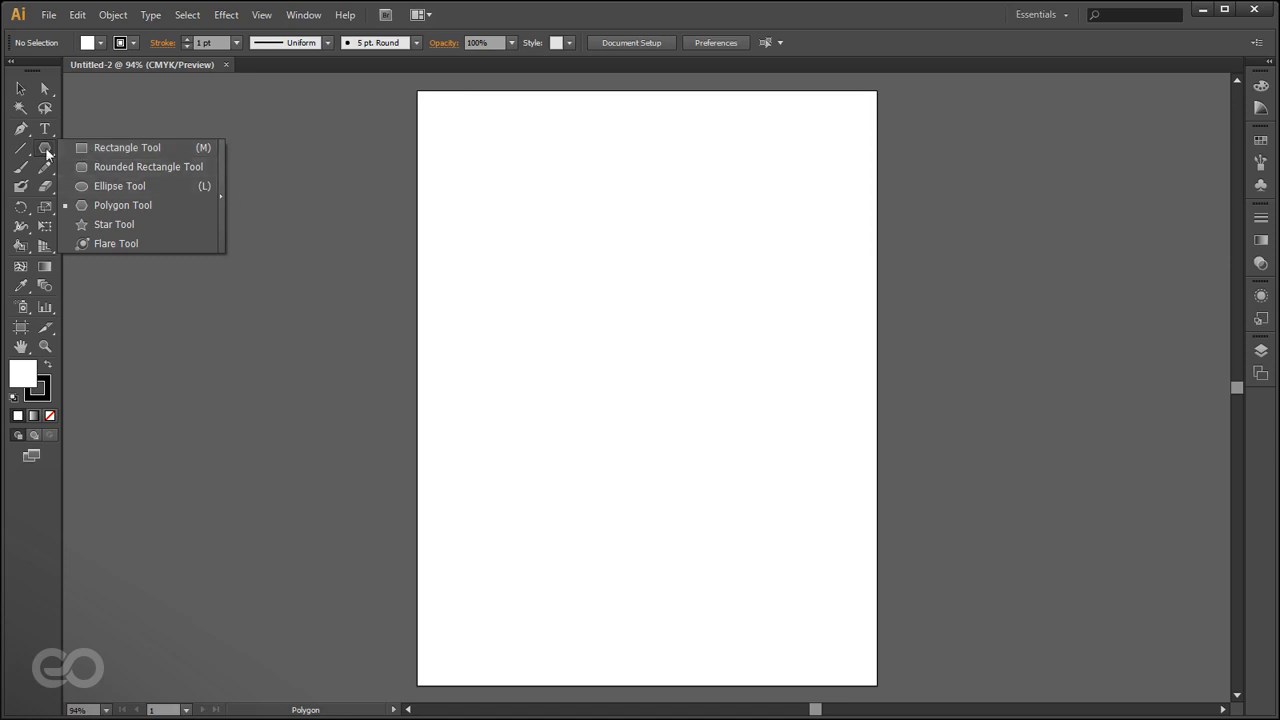
click(47, 152)
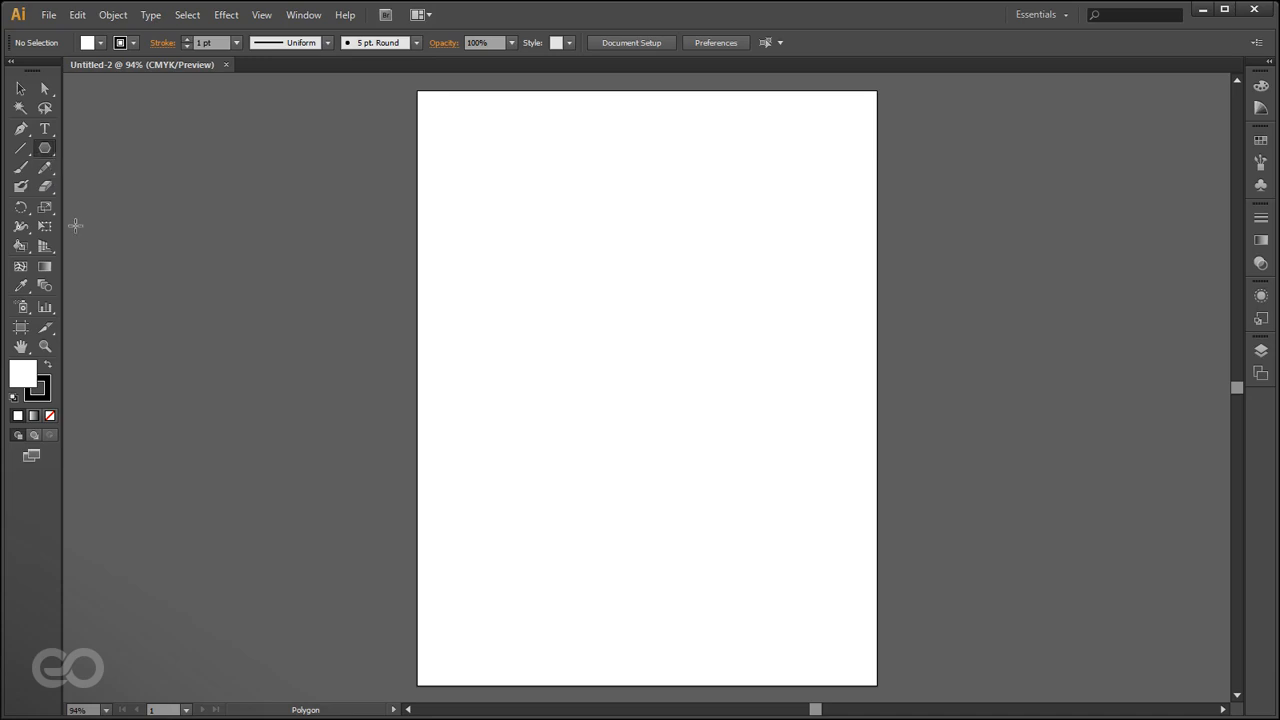
click(48, 150)
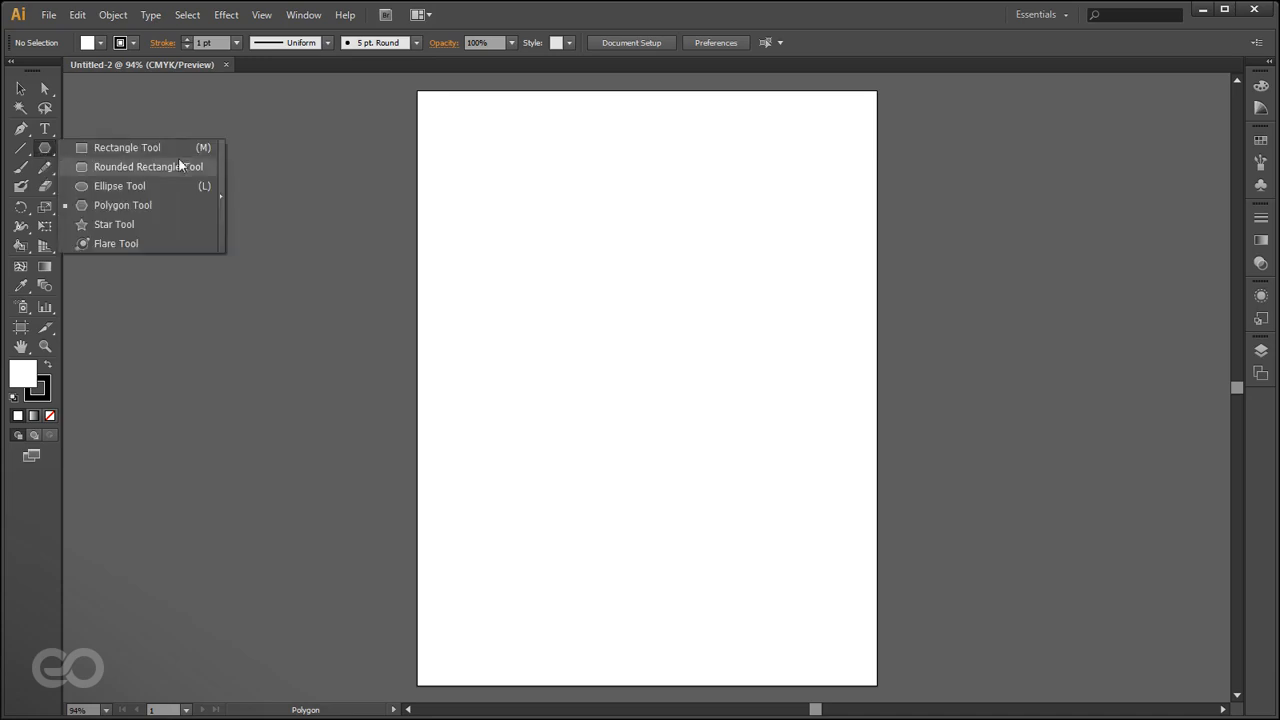
click(218, 194)
drag(129, 158, 146, 86)
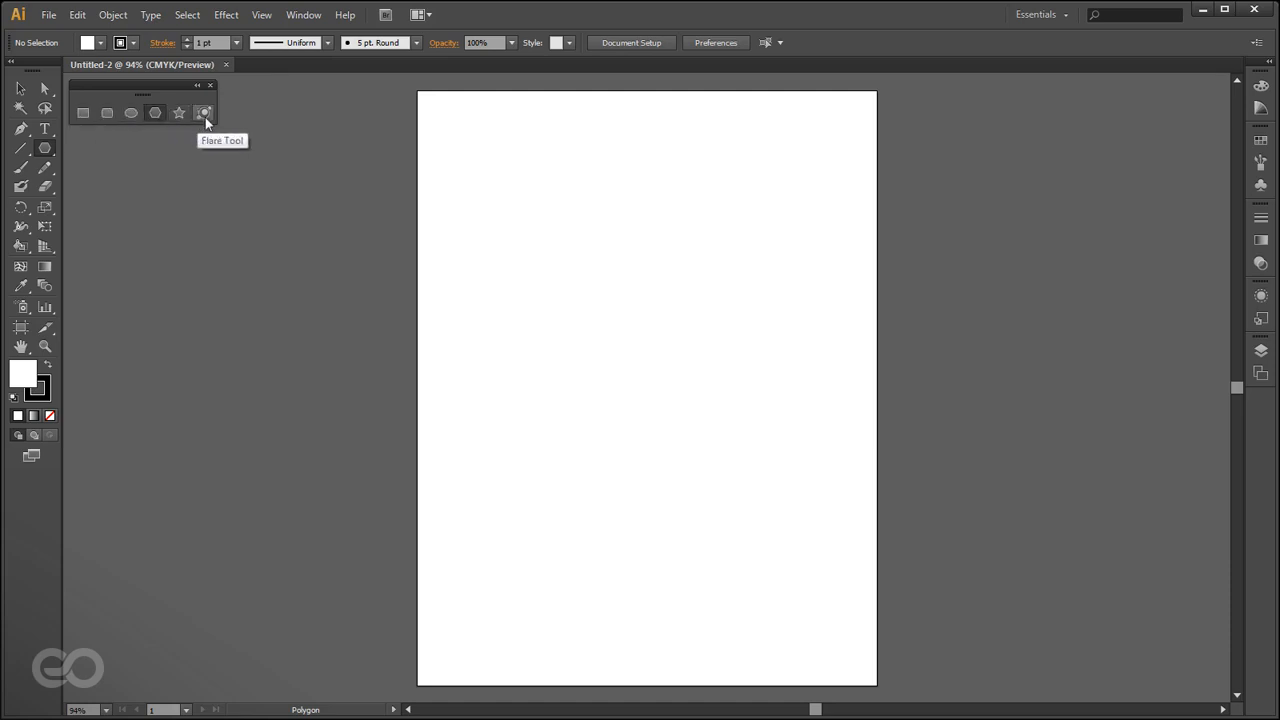
Draw two rectangles, one about 349 by 247 px in the artboard's upper half and one about 353 by 272 px below it.
click(82, 114)
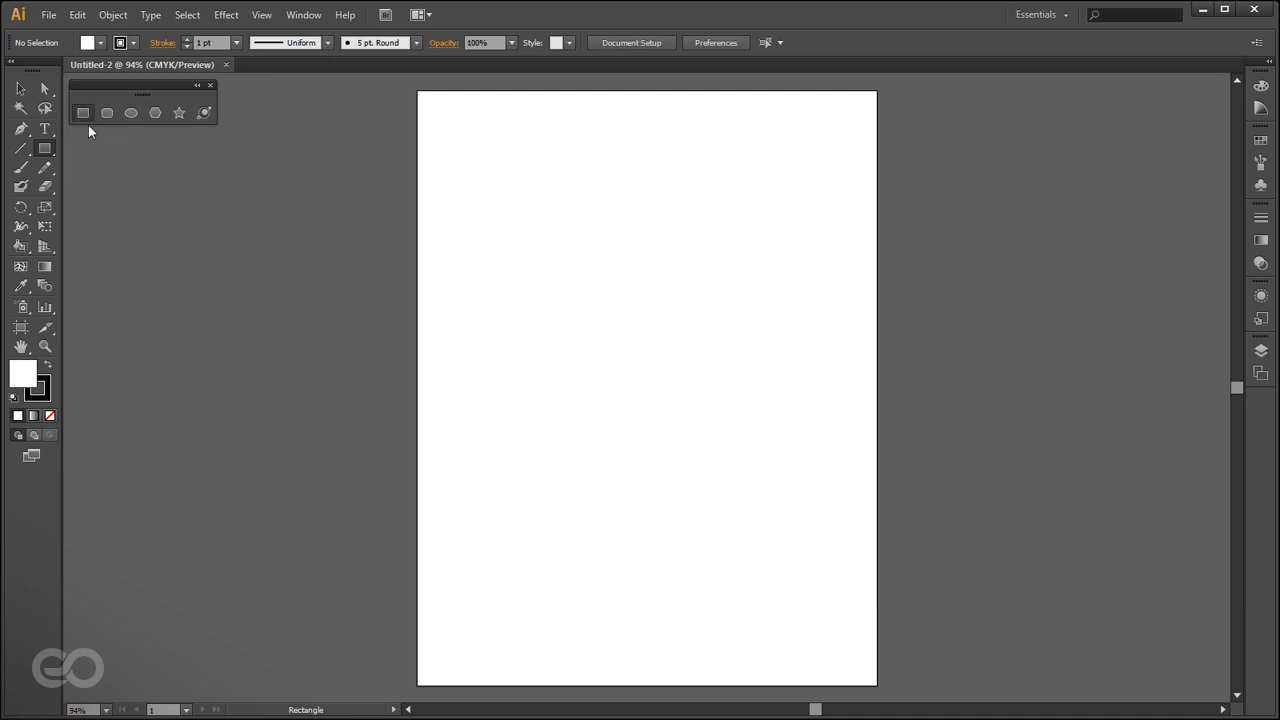
drag(458, 192, 720, 377)
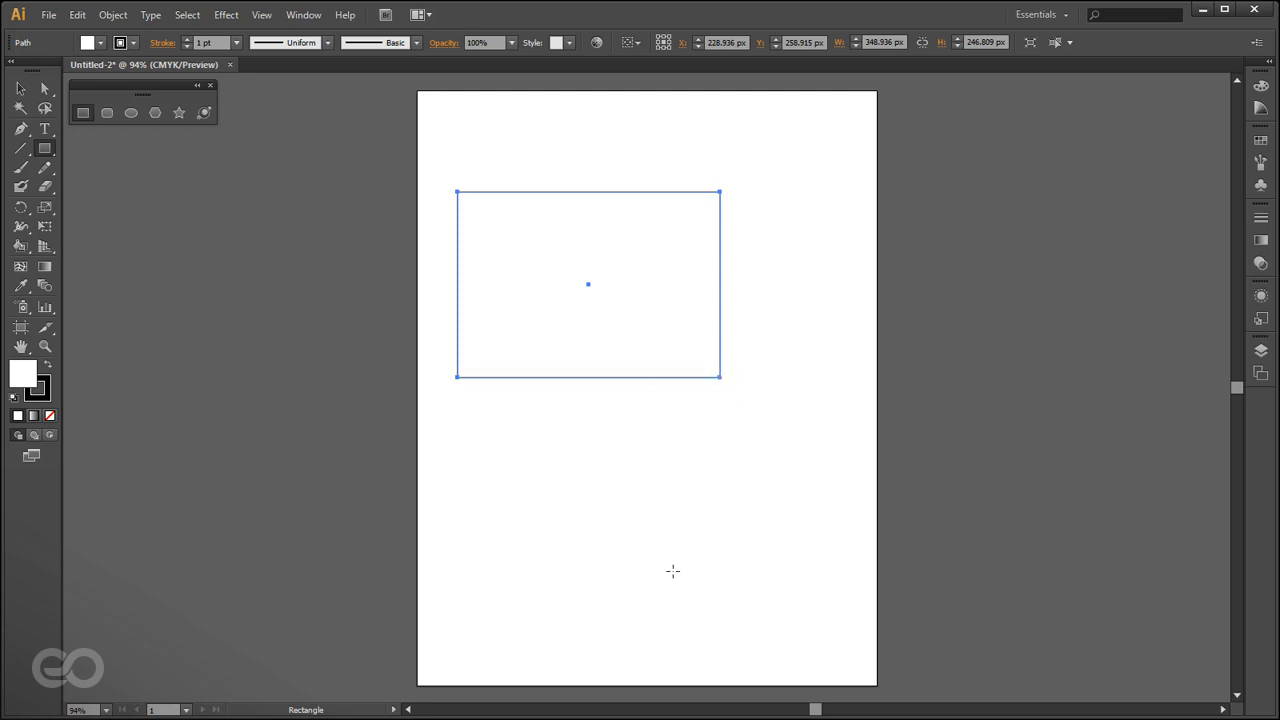
drag(486, 641, 750, 437)
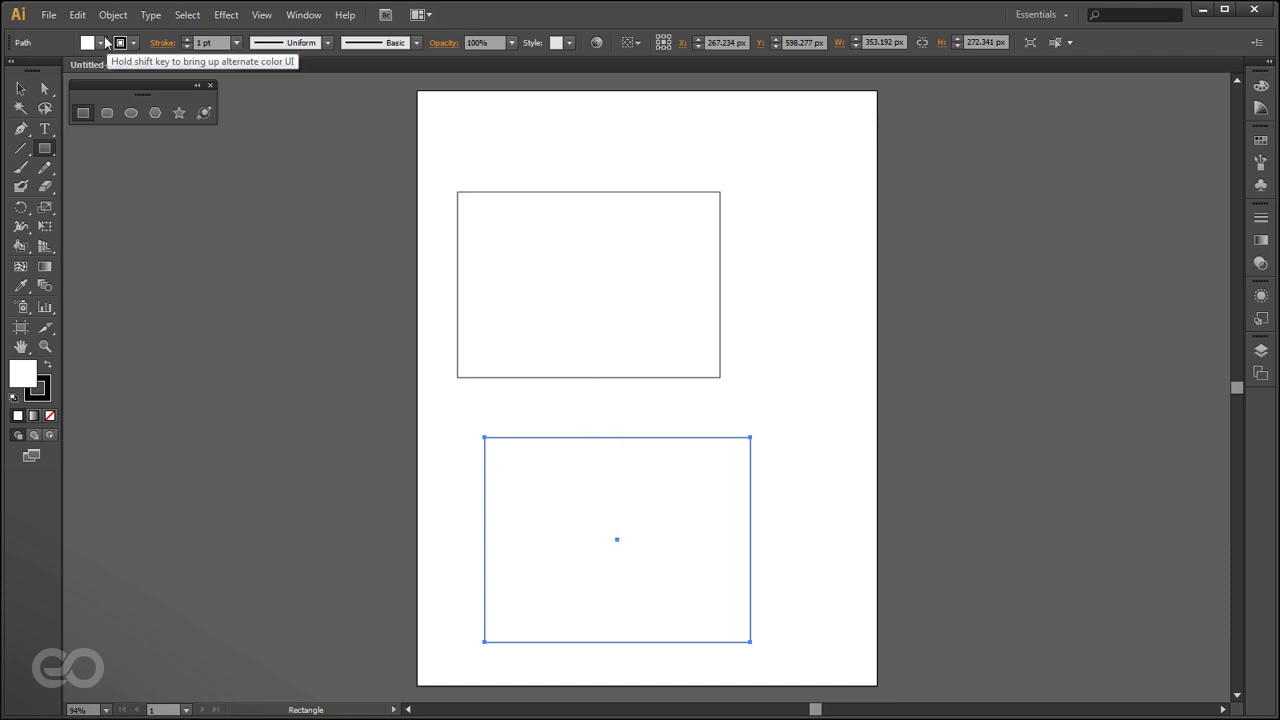
Undo both rectangles so the artboard is empty.
click(78, 15)
click(186, 36)
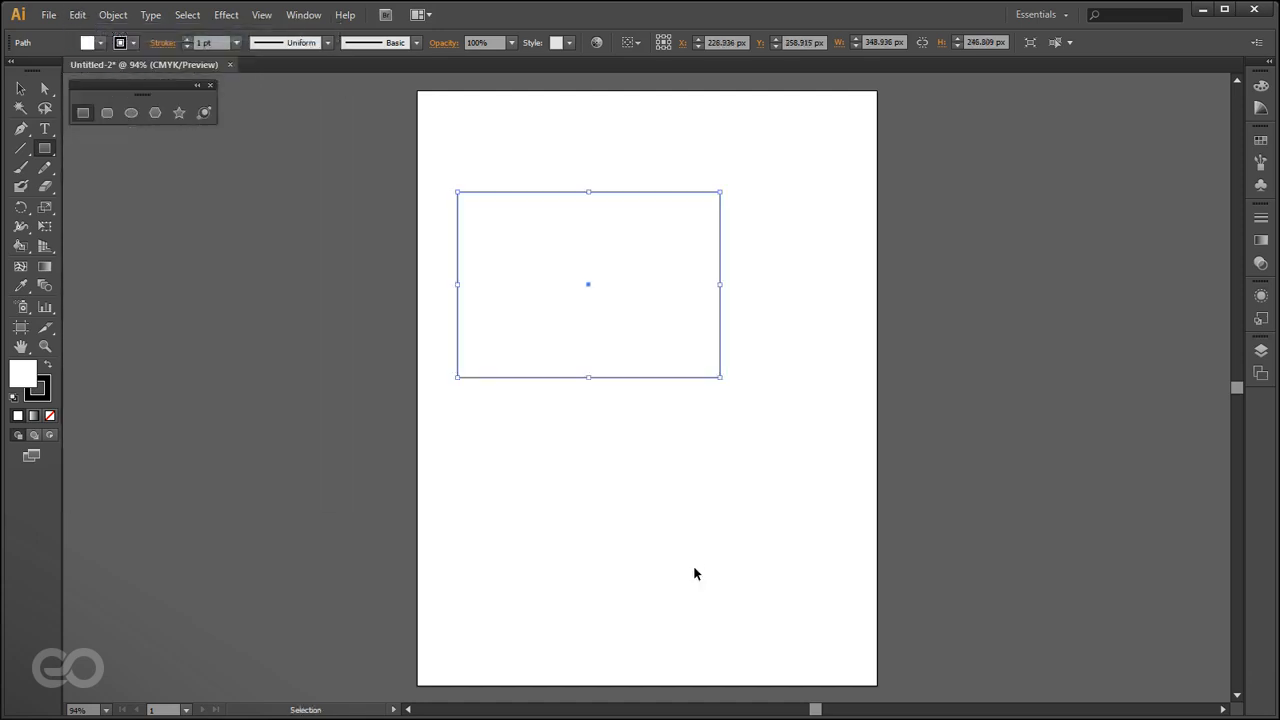
key(ctrl+z)
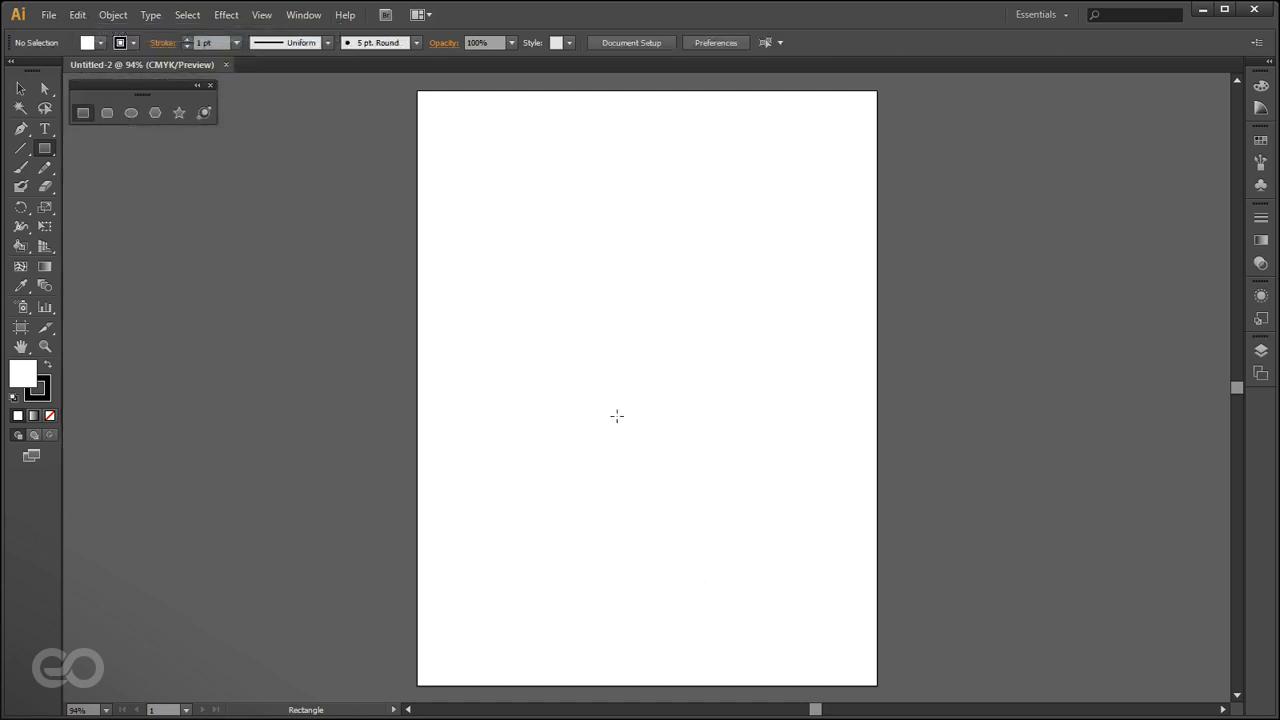
Draw a rectangle about 138 by 119 px outward from its centre in the artboard's upper-left area.
drag(484, 207, 701, 413)
mouse_move(694, 402)
mouse_down()
mouse_move(666, 378)
mouse_move(686, 254)
mouse_move(606, 354)
mouse_move(520, 423)
mouse_move(671, 289)
mouse_move(603, 374)
mouse_move(706, 309)
mouse_move(674, 337)
mouse_move(701, 331)
mouse_move(674, 309)
mouse_move(554, 383)
mouse_move(640, 386)
mouse_move(709, 417)
mouse_move(686, 566)
mouse_move(645, 549)
mouse_move(566, 285)
mouse_move(620, 278)
mouse_move(640, 324)
mouse_move(674, 342)
mouse_move(721, 298)
mouse_move(657, 328)
mouse_move(676, 365)
mouse_move(620, 303)
mouse_move(591, 351)
mouse_move(629, 354)
mouse_move(649, 317)
mouse_move(637, 294)
mouse_move(631, 360)
mouse_move(769, 409)
mouse_move(718, 434)
mouse_move(509, 226)
mouse_move(537, 251)
mouse_up()
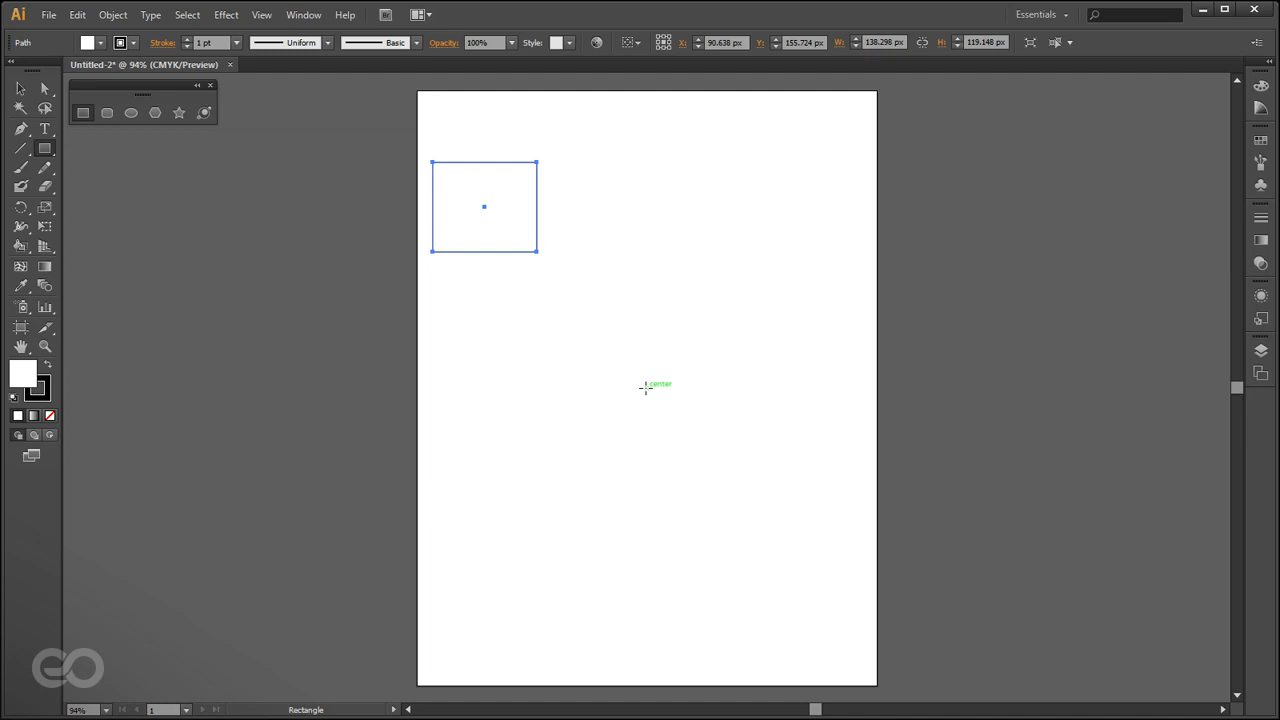
Draw a second rectangle outward from the artboard's centre and delete it.
drag(646, 387, 708, 434)
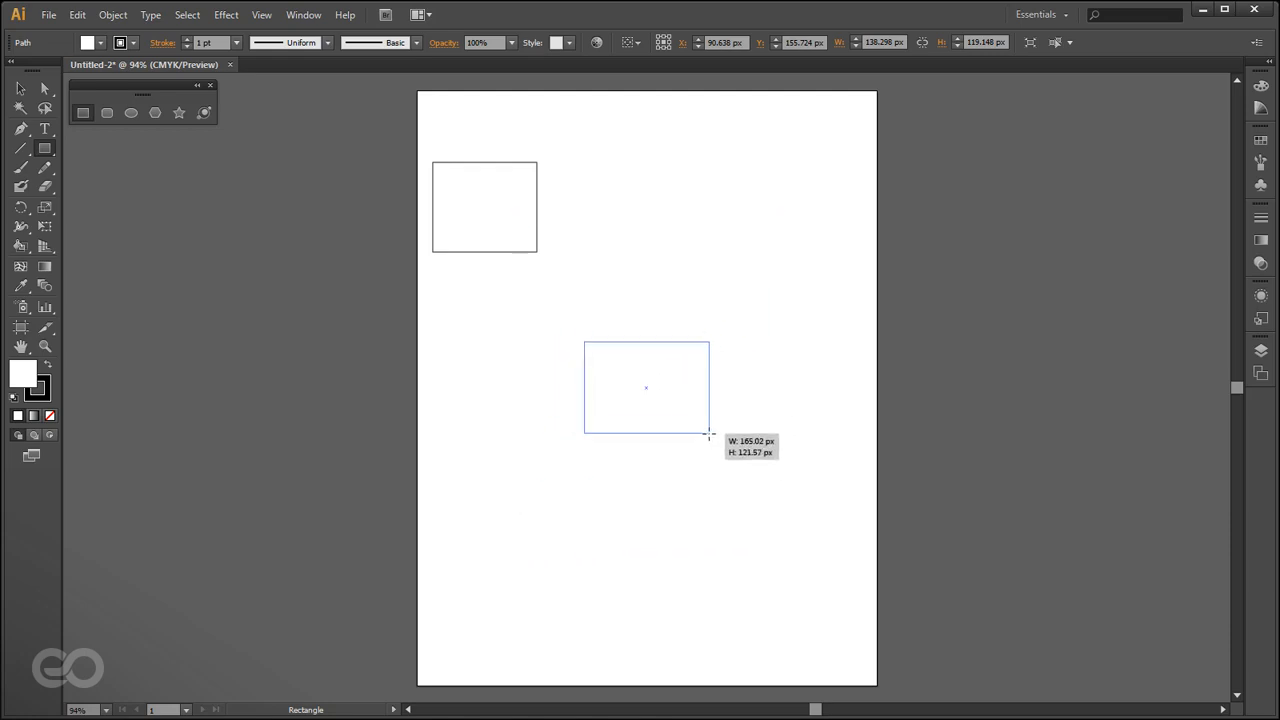
mouse_move(708, 434)
mouse_down()
mouse_move(771, 440)
mouse_move(663, 382)
mouse_move(694, 517)
mouse_move(632, 423)
mouse_move(749, 491)
mouse_move(700, 440)
mouse_move(720, 449)
mouse_move(726, 493)
mouse_move(683, 432)
mouse_up()
key(Delete)
Draw a circle about 117 px in diameter outward from its centre, just below the rectangle.
click(127, 115)
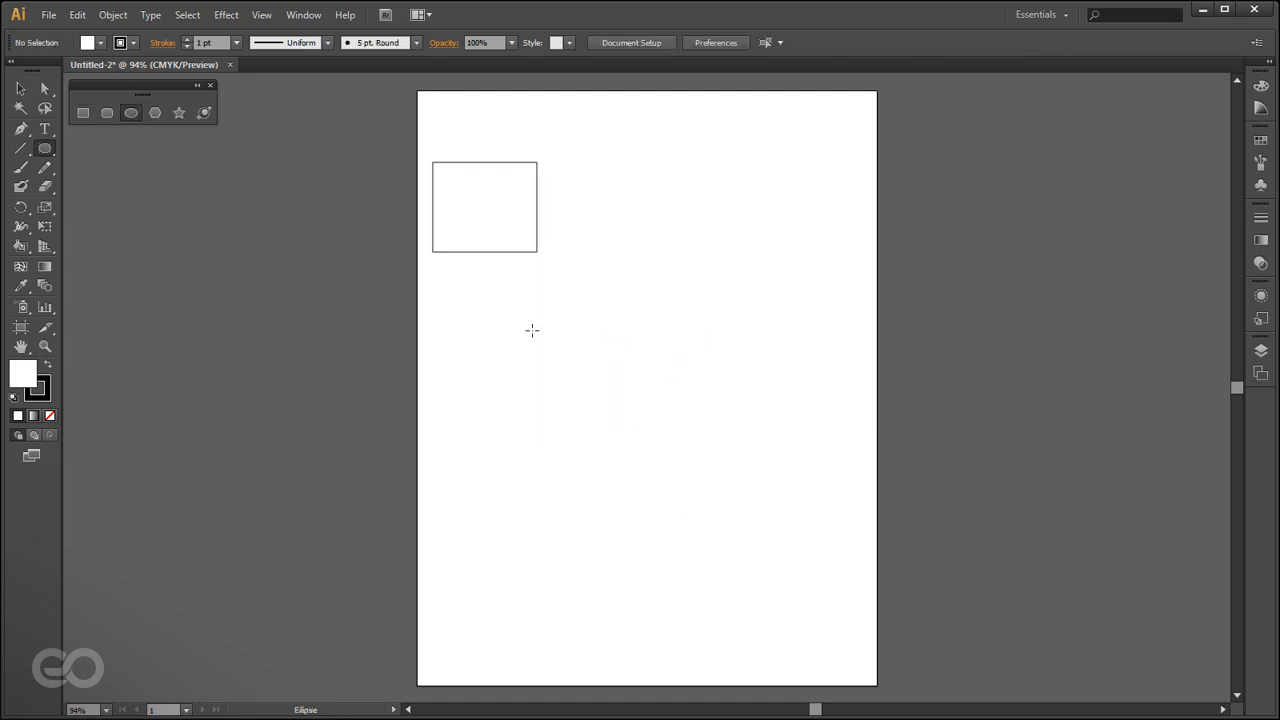
drag(511, 311, 555, 355)
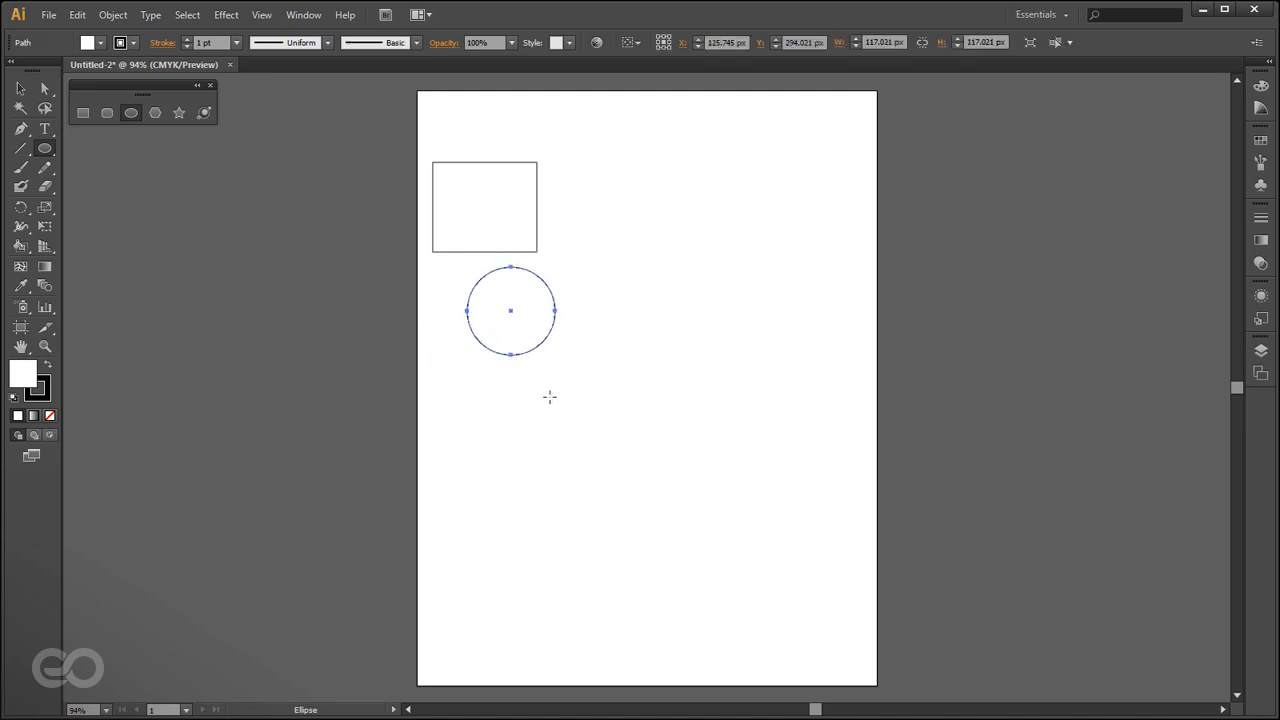
Delete the circle and the remaining rectangle to clear the artboard.
key(Delete)
key(ctrl+v)
click(24, 88)
drag(318, 118, 786, 540)
key(Delete)
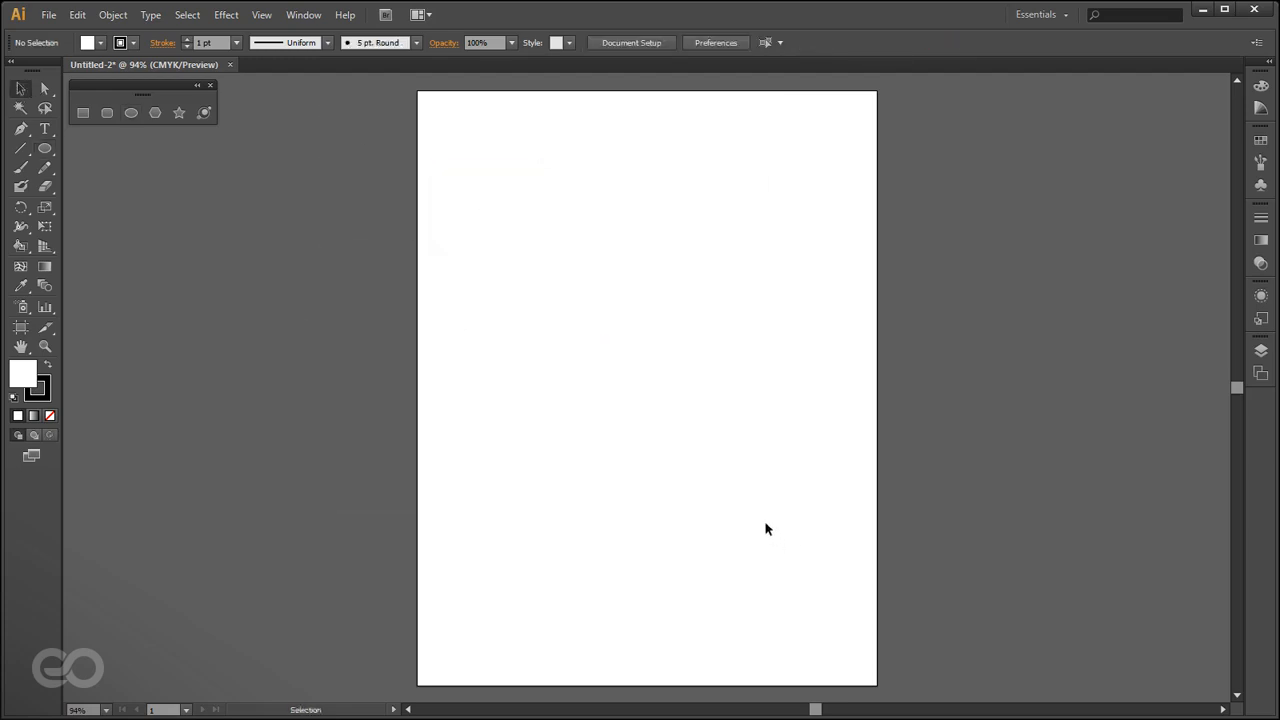
Draw a polygon in the artboard's upper-left area, varying its number of sides up and down and reducing it to a triangle.
click(155, 112)
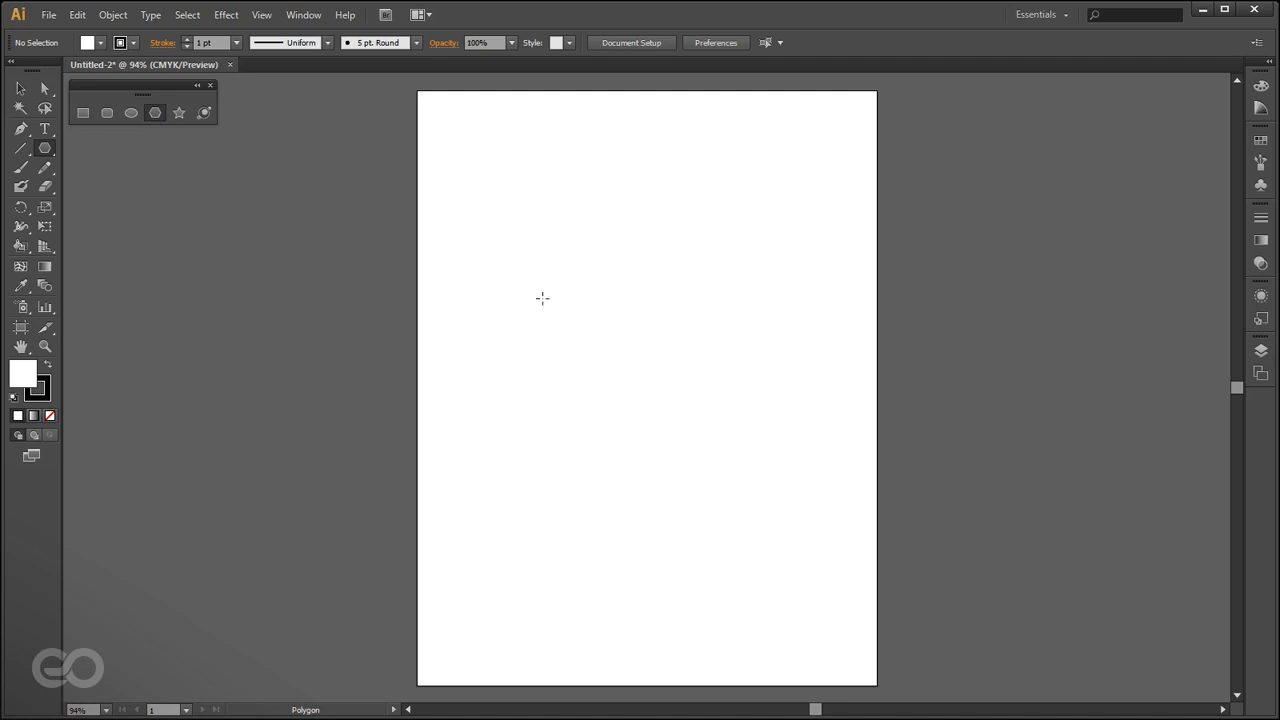
drag(492, 290, 521, 389)
key(Up)
key(Up)
key(Up)
key(Up)
key(Up)
key(Up)
key(Up)
key(Up)
key(Up)
key(Up)
key(Down)
key(Down)
key(Down)
key(Down)
key(Down)
key(Down)
key(Down)
key(Down)
key(Down)
key(Down)
key(Down)
key(Down)
key(Down)
key(Up)
key(Up)
key(Up)
key(Up)
key(Up)
key(Down)
key(Down)
key(Down)
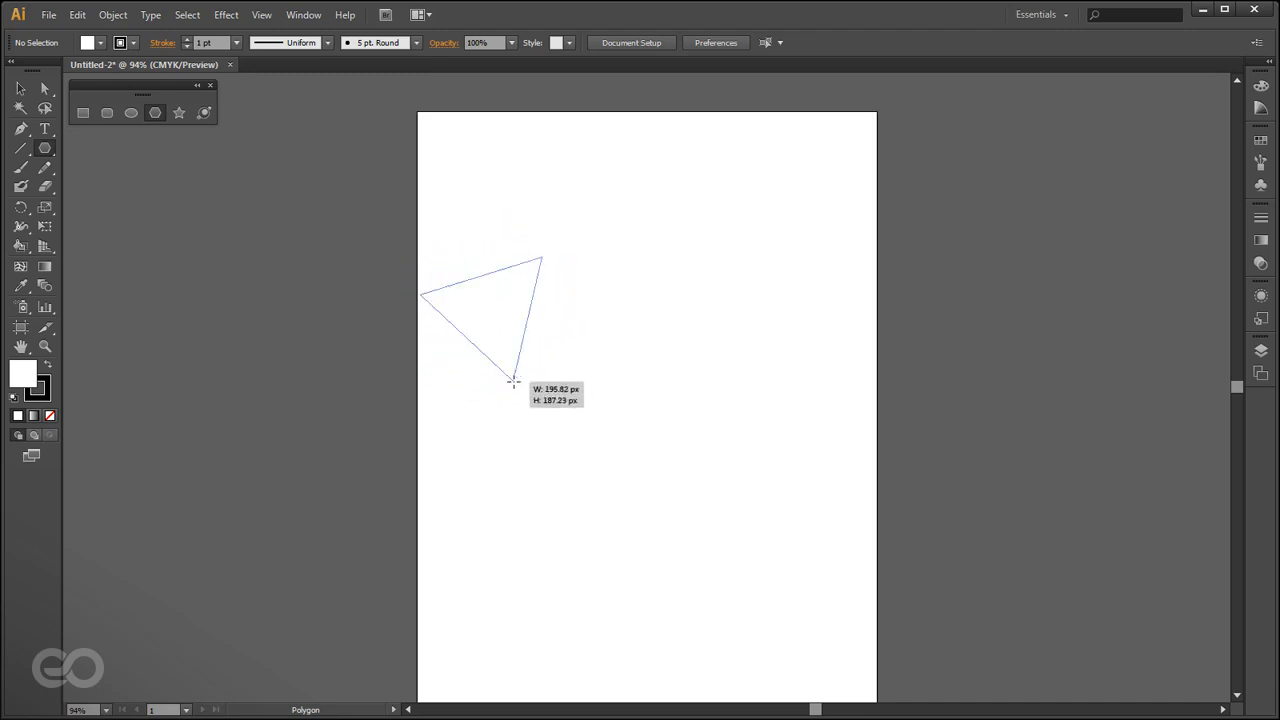
Rotate and reposition the polygon being drawn, and delete it once placed.
drag(513, 381, 441, 374)
drag(507, 274, 491, 210)
key(Delete)
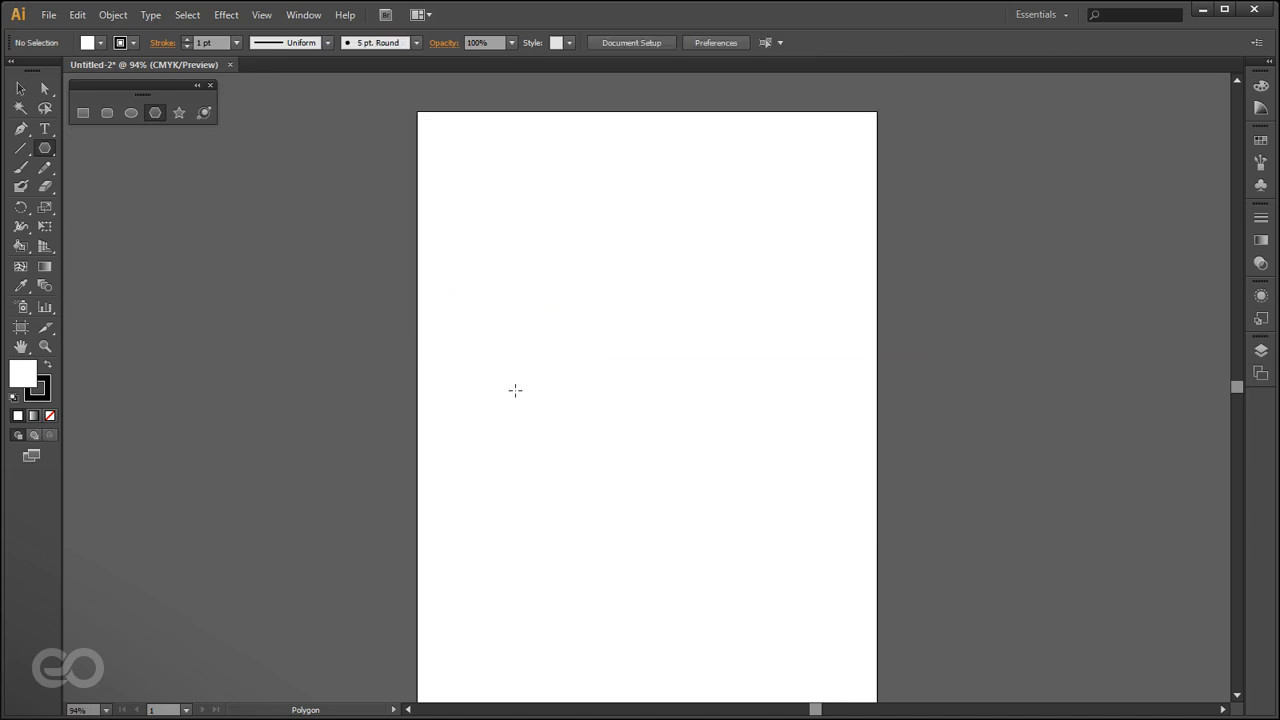
Draw a star in the left half of the artboard, varying its number of points up and down, and delete it.
drag(580, 380, 673, 338)
key(Up)
key(Down)
key(Down)
key(Down)
key(Up)
key(Down)
key(Delete)
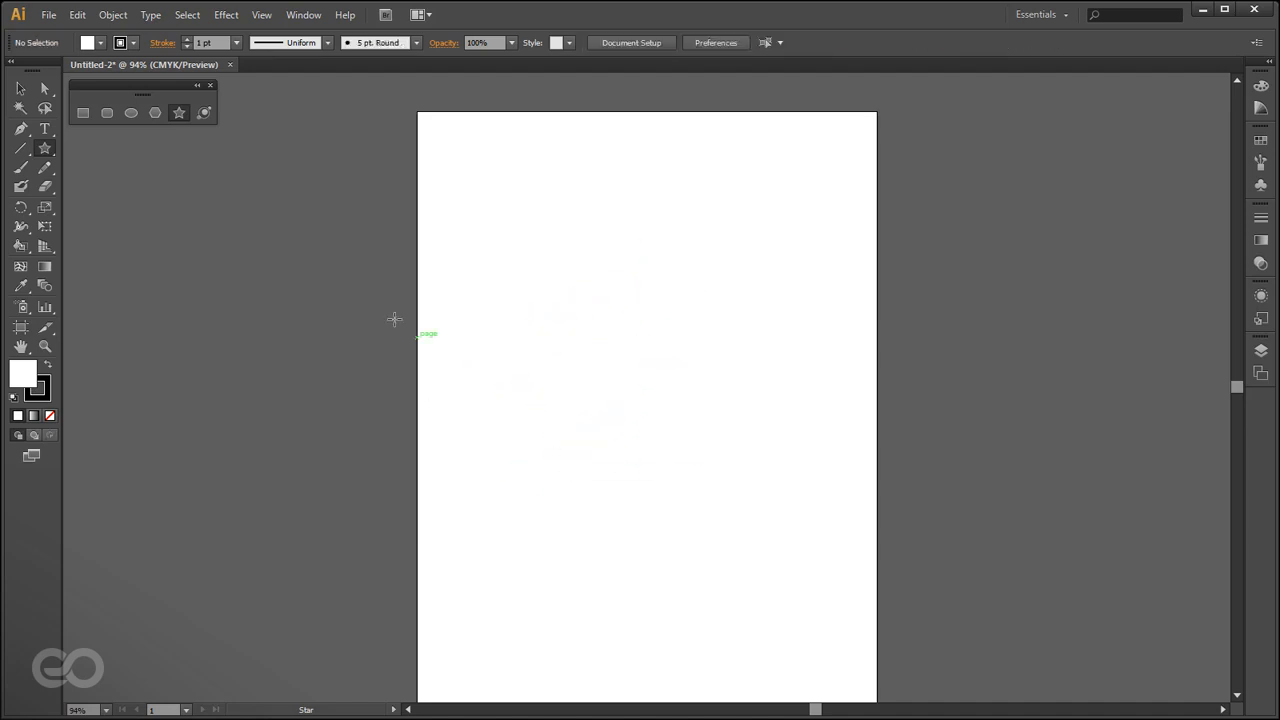
Draw a rounded rectangle about 199 by 217 px near the artboard's middle, increasing and decreasing its corner radius while drawing.
click(115, 112)
drag(540, 359, 688, 520)
key(Up)
key(Up)
key(Up)
key(Up)
key(Up)
key(Up)
key(Up)
key(Up)
key(Down)
key(Down)
key(Down)
key(Down)
key(Down)
key(Down)
key(Down)
key(Down)
key(Down)
key(Down)
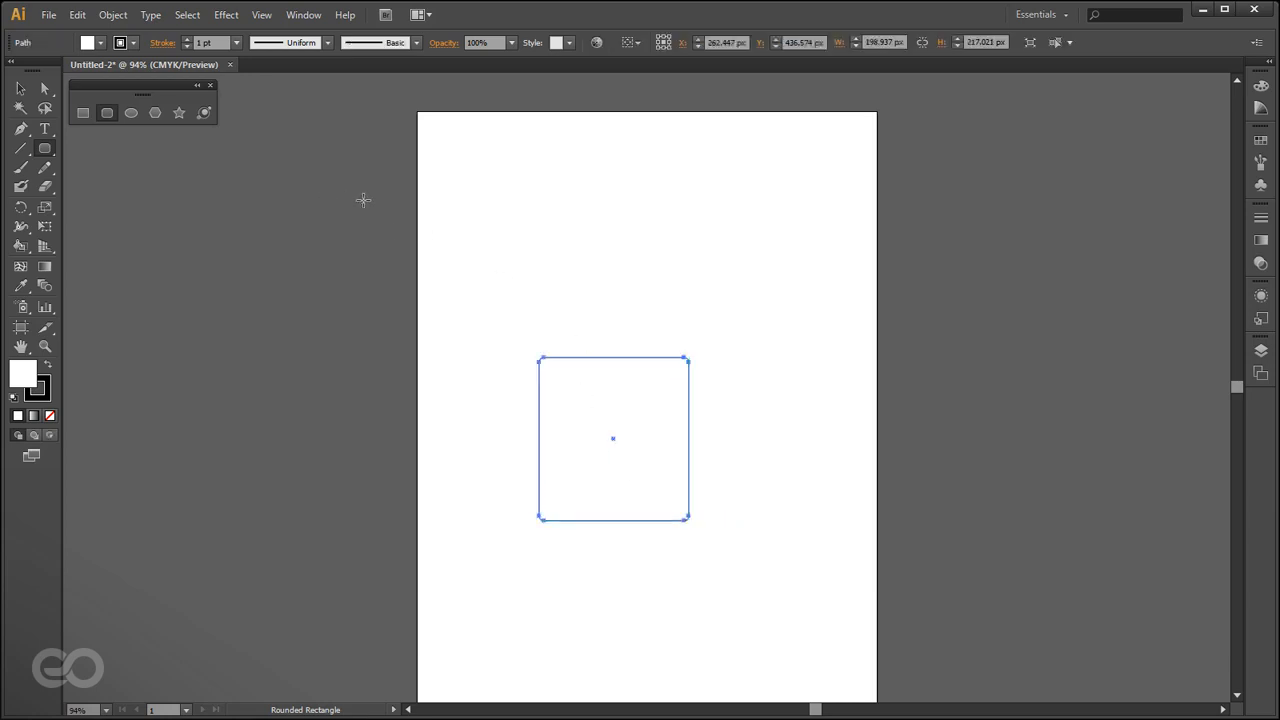
click(21, 88)
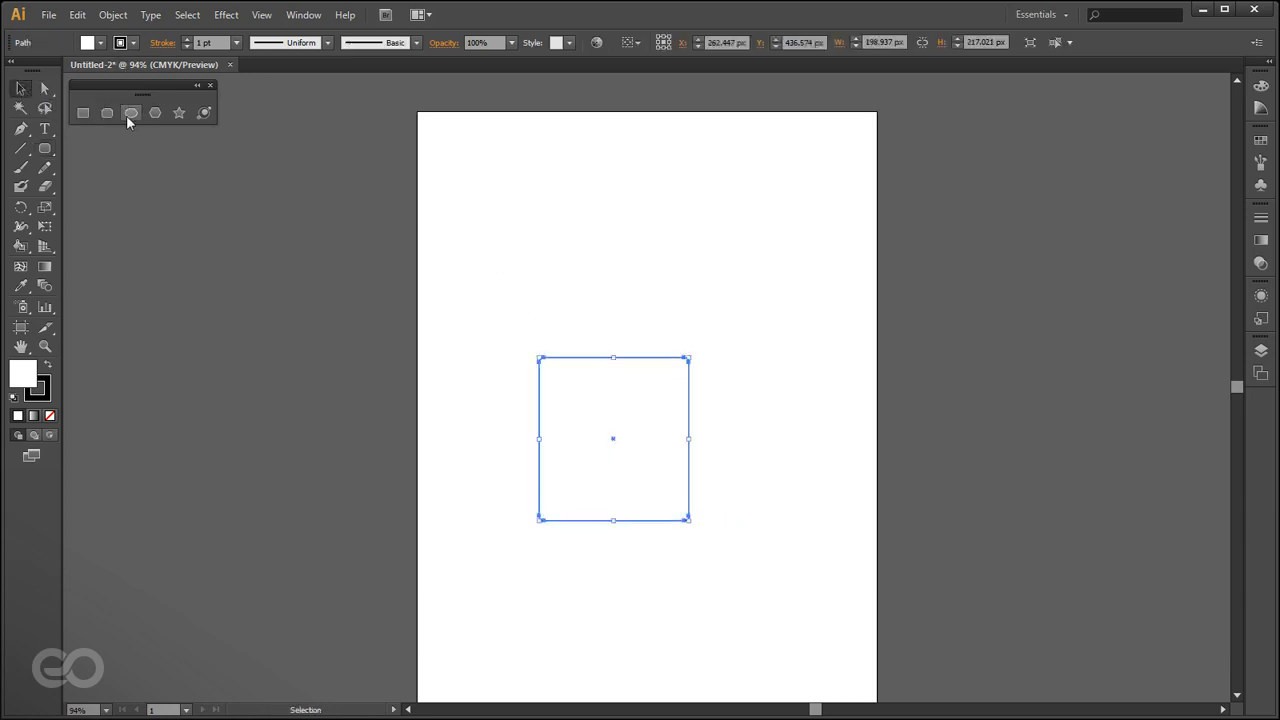
Draw a lens flare in the artboard's upper-left area and delete it.
click(202, 112)
drag(500, 223, 541, 325)
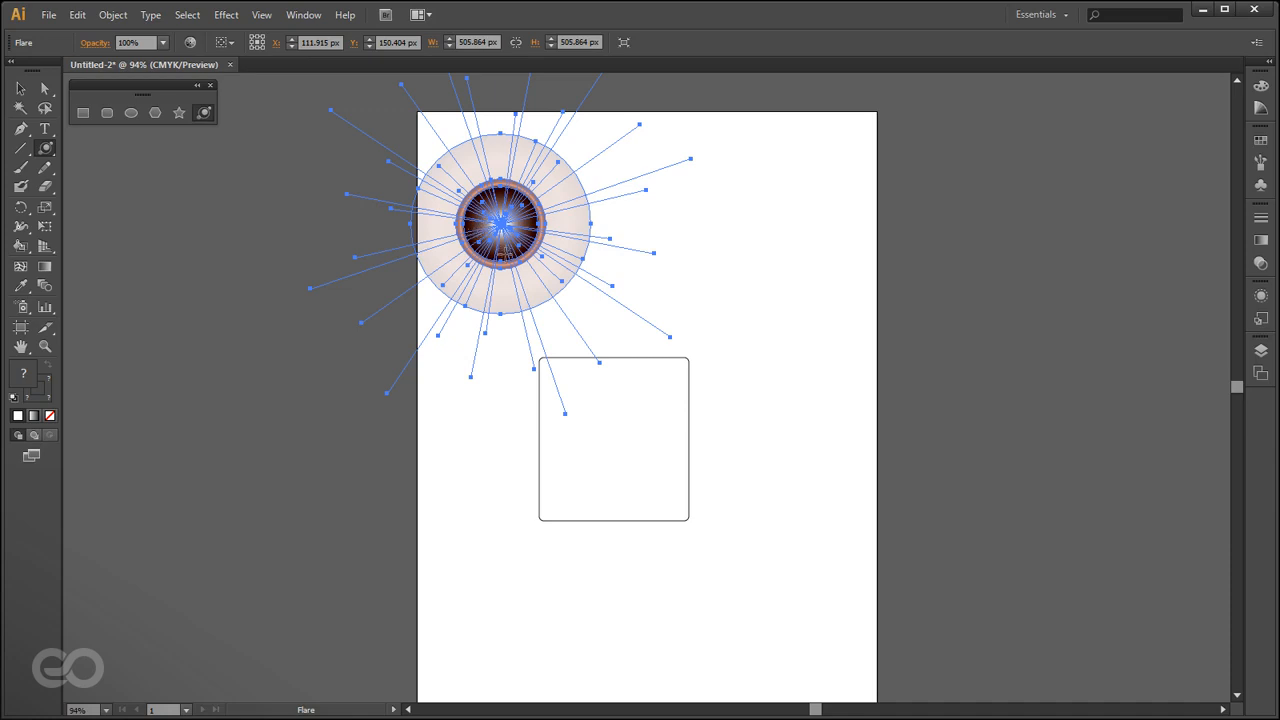
key(Delete)
Delete the rounded rectangle to clear the artboard.
key(v)
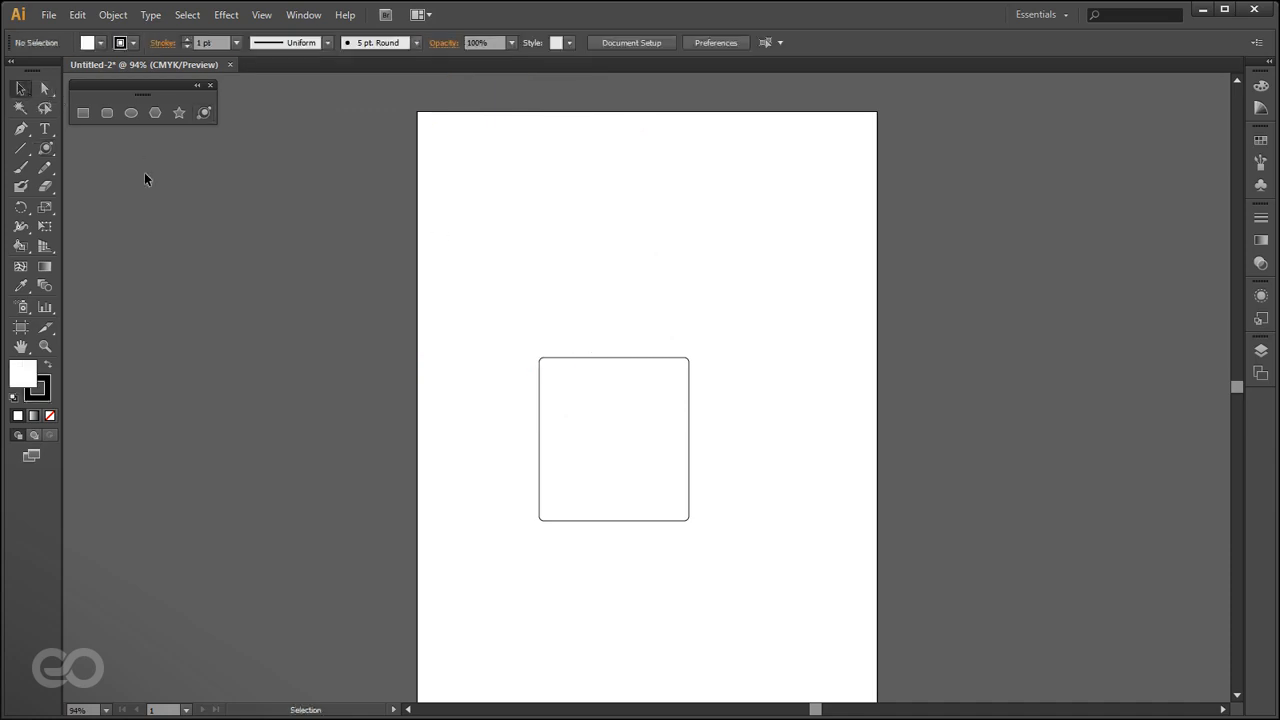
click(648, 359)
key(Delete)
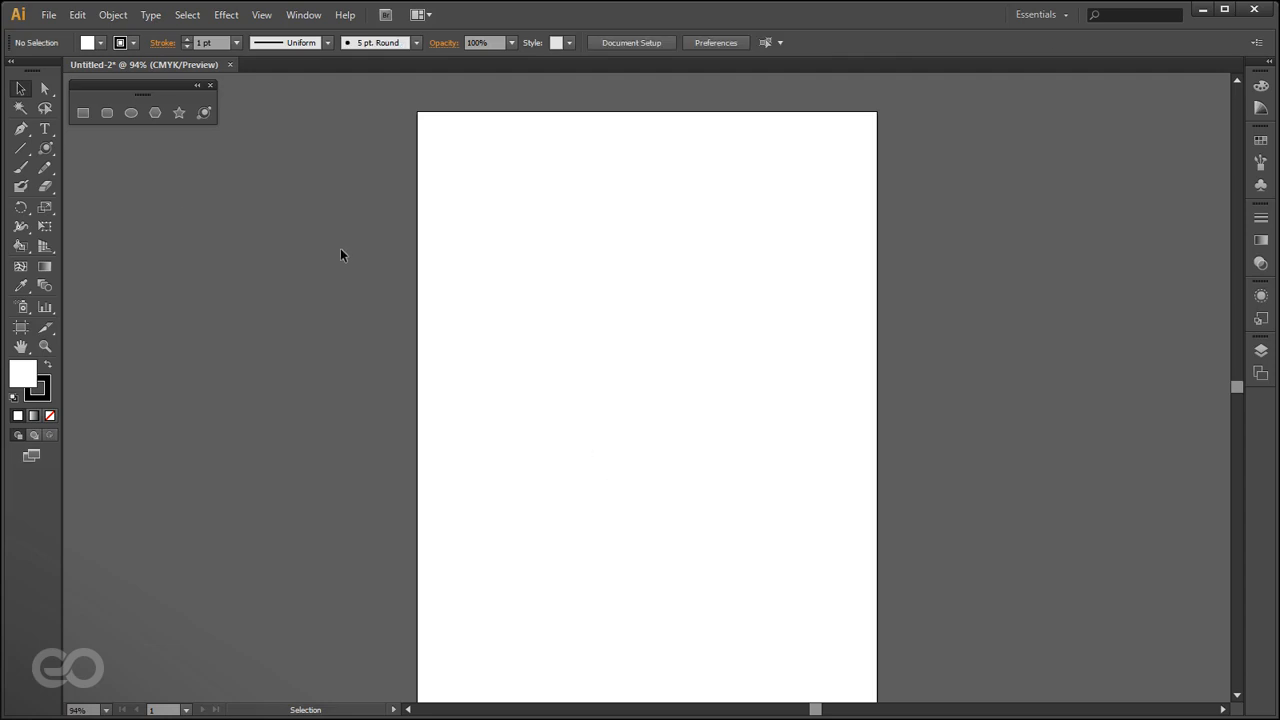
Draw two overlapping ellipses, about 124 by 182 px and 163 by 223 px, and move the larger one clear to the right.
key(l)
drag(490, 222, 584, 360)
drag(537, 303, 660, 472)
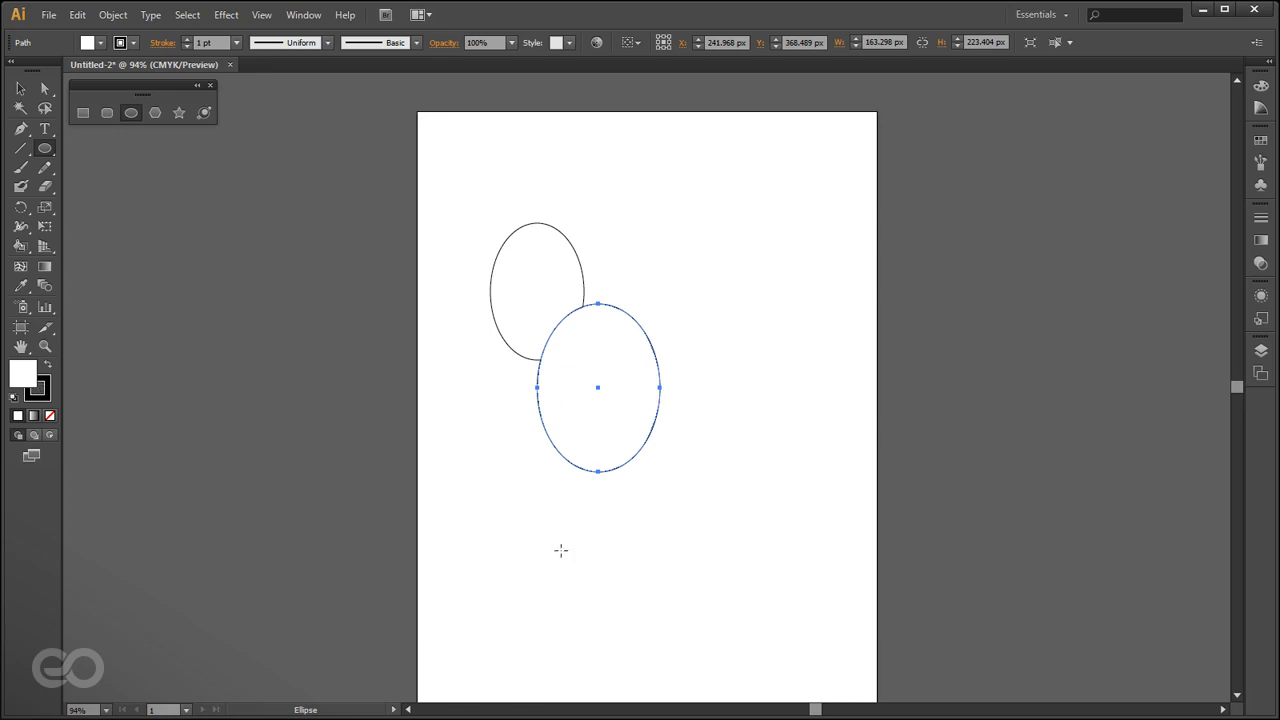
click(24, 89)
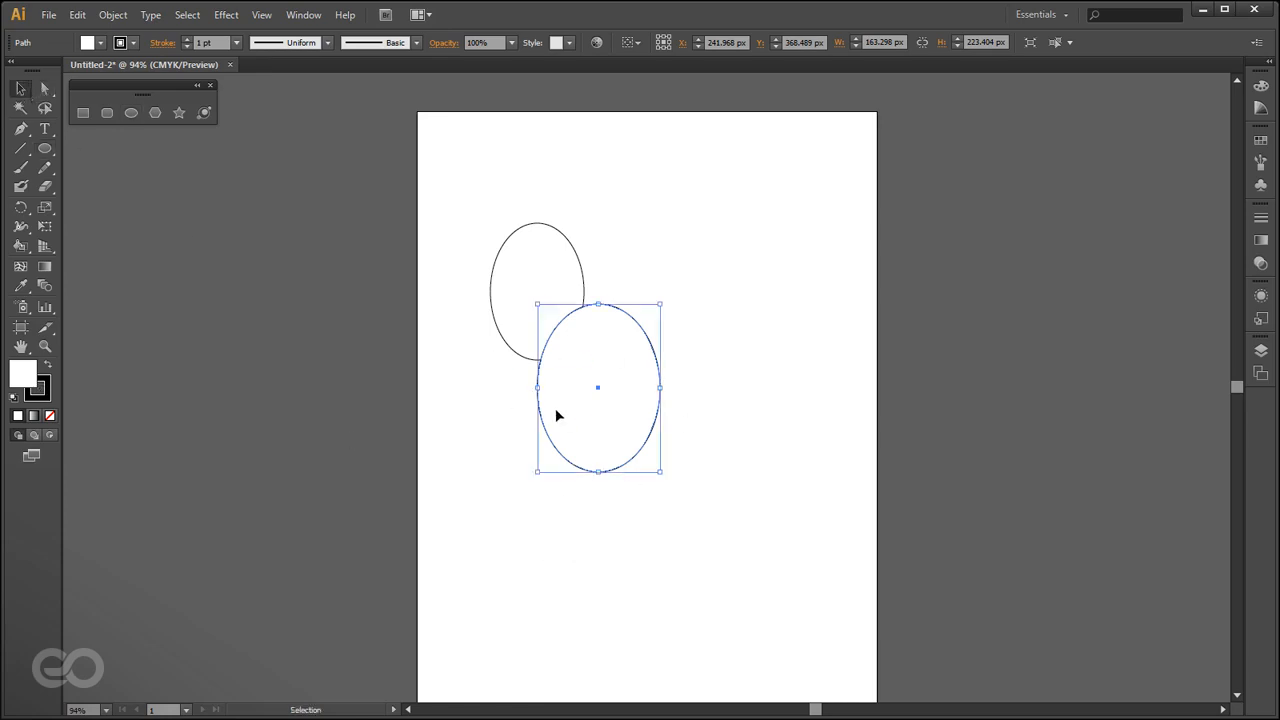
drag(573, 419, 673, 356)
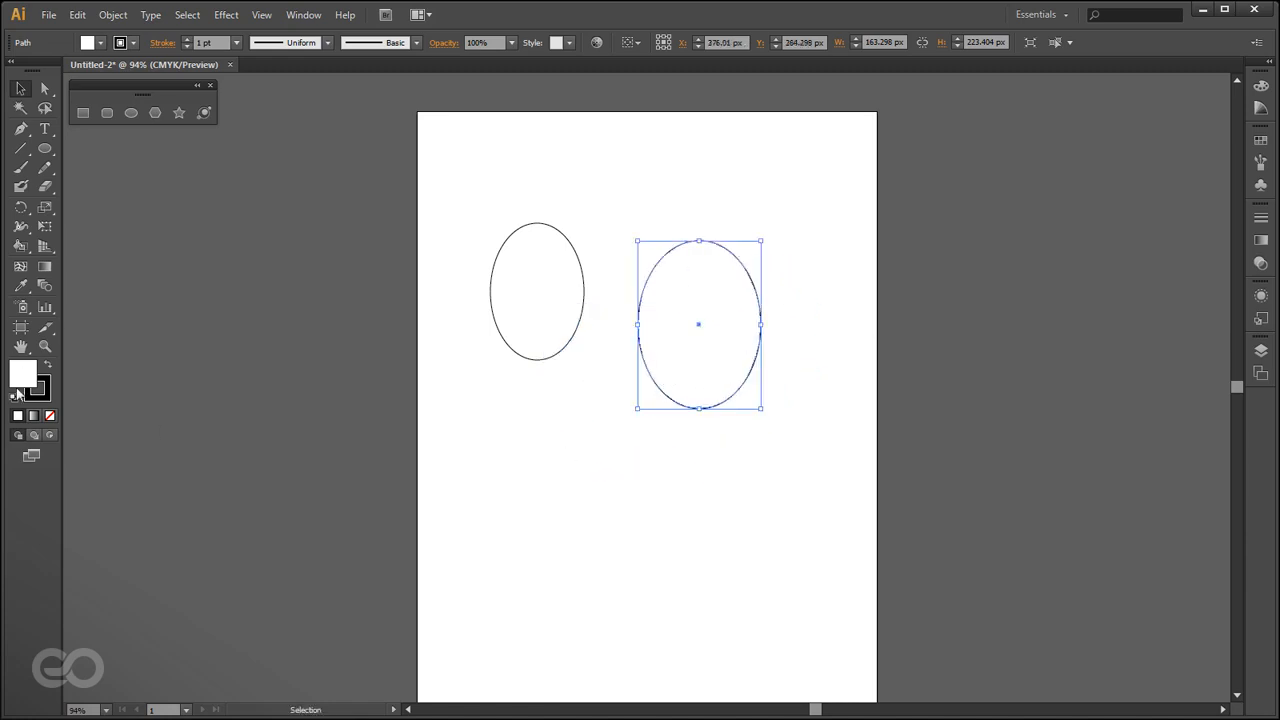
Fill the larger ellipse with the red colour D34040.
key(x)
click(40, 394)
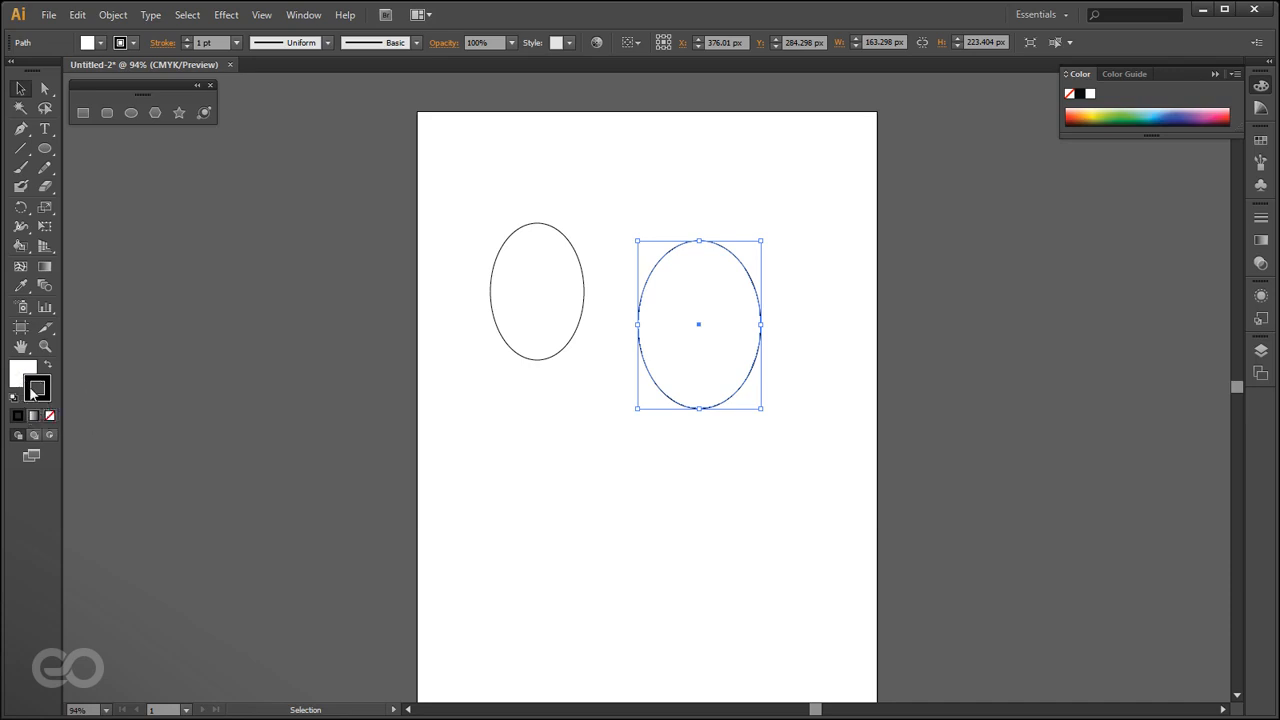
click(15, 375)
double_click(26, 380)
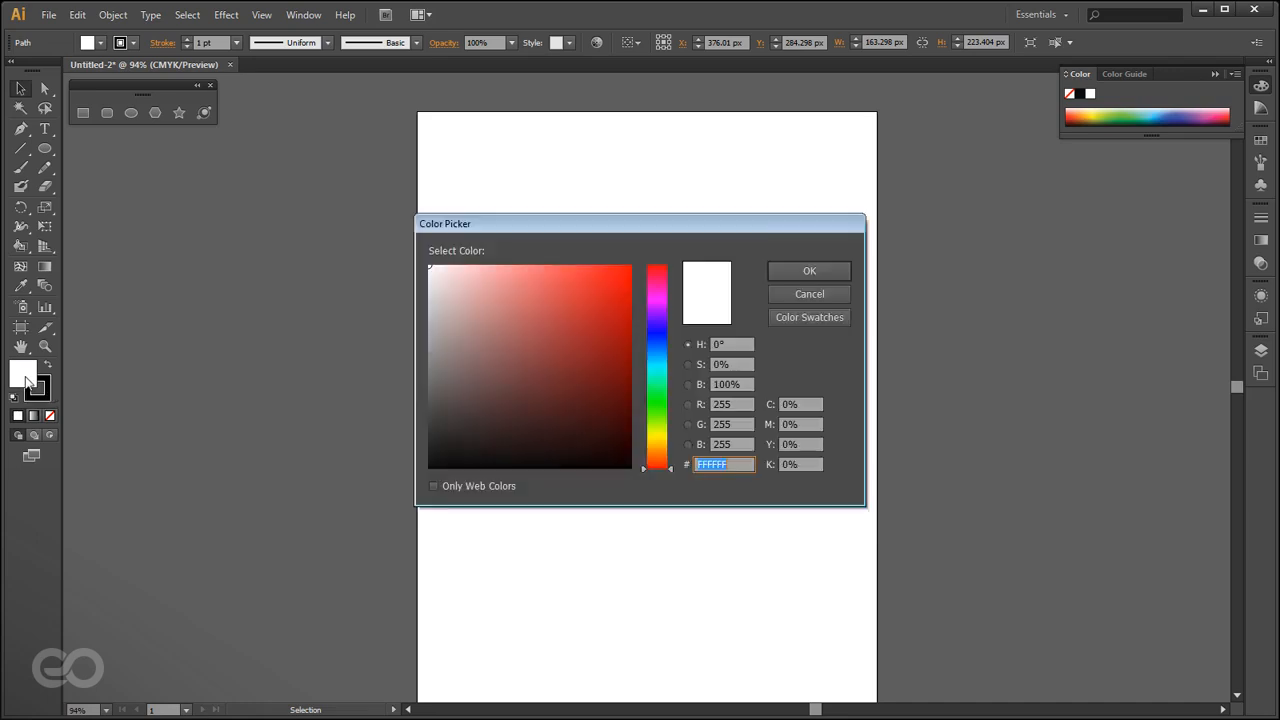
drag(590, 225, 326, 223)
drag(311, 314, 307, 298)
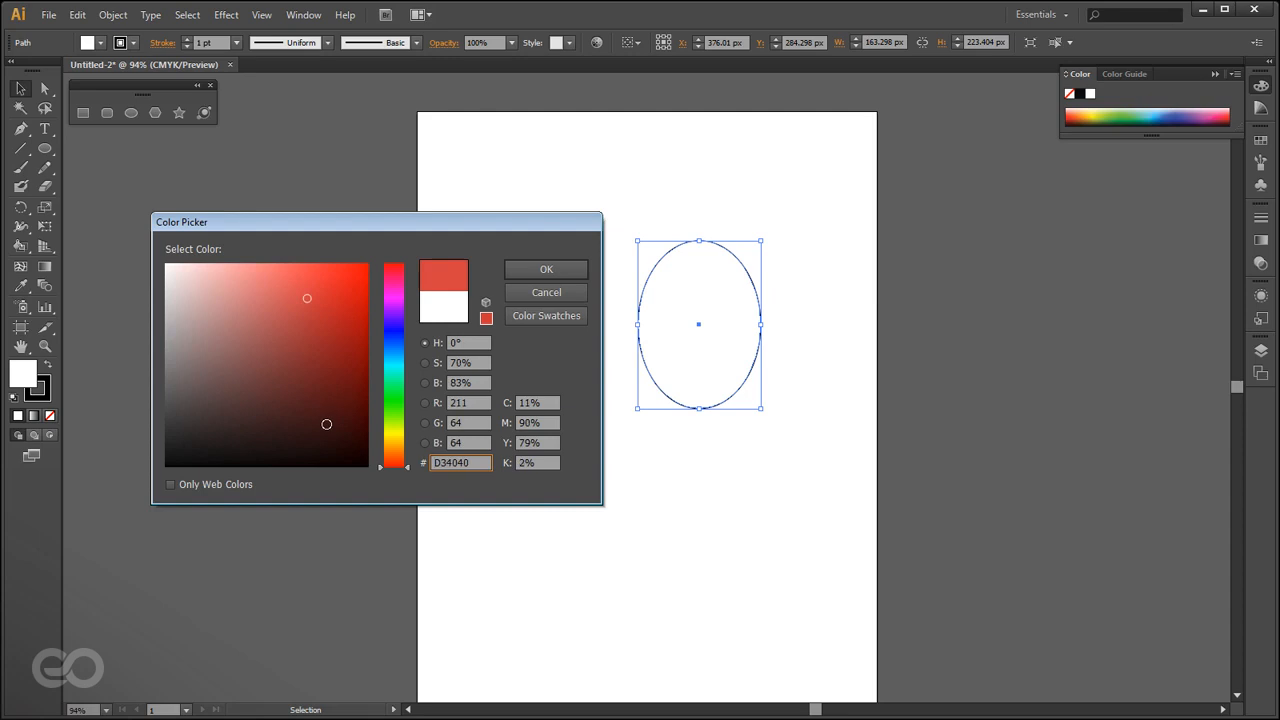
click(546, 269)
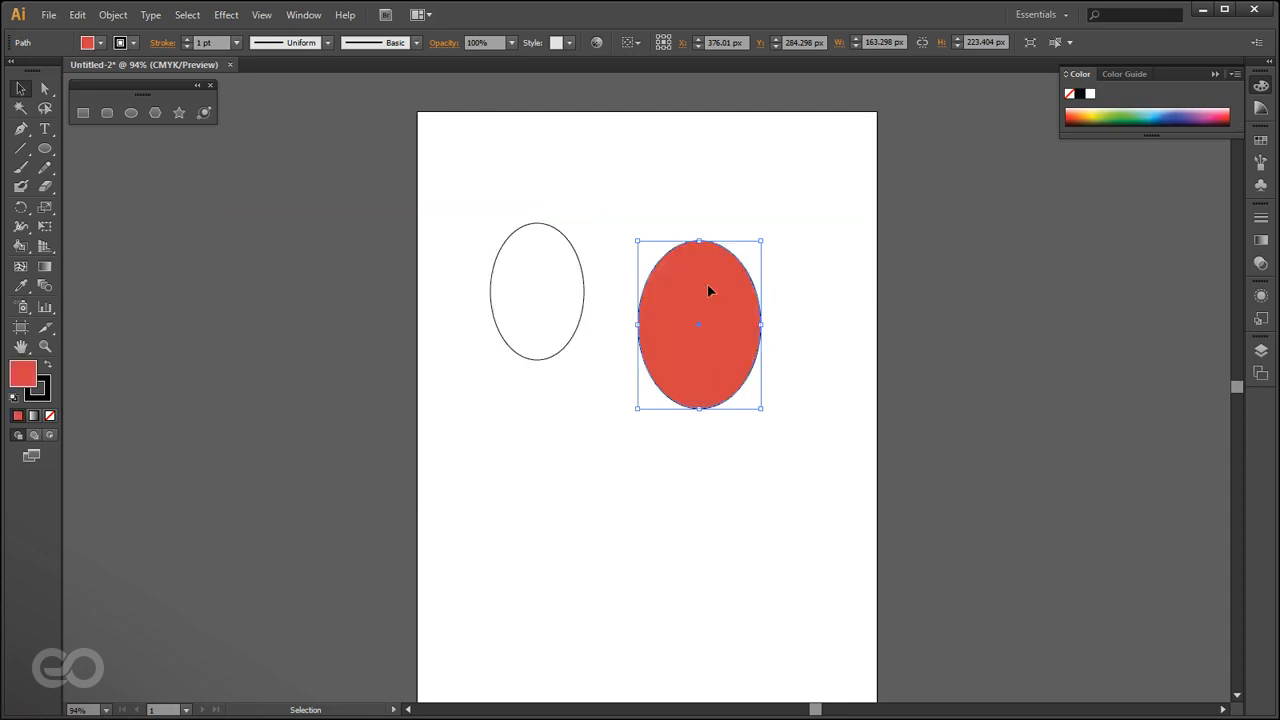
Give the red ellipse a pink stroke, colour FF85A8, and deselect it.
click(42, 396)
double_click(44, 392)
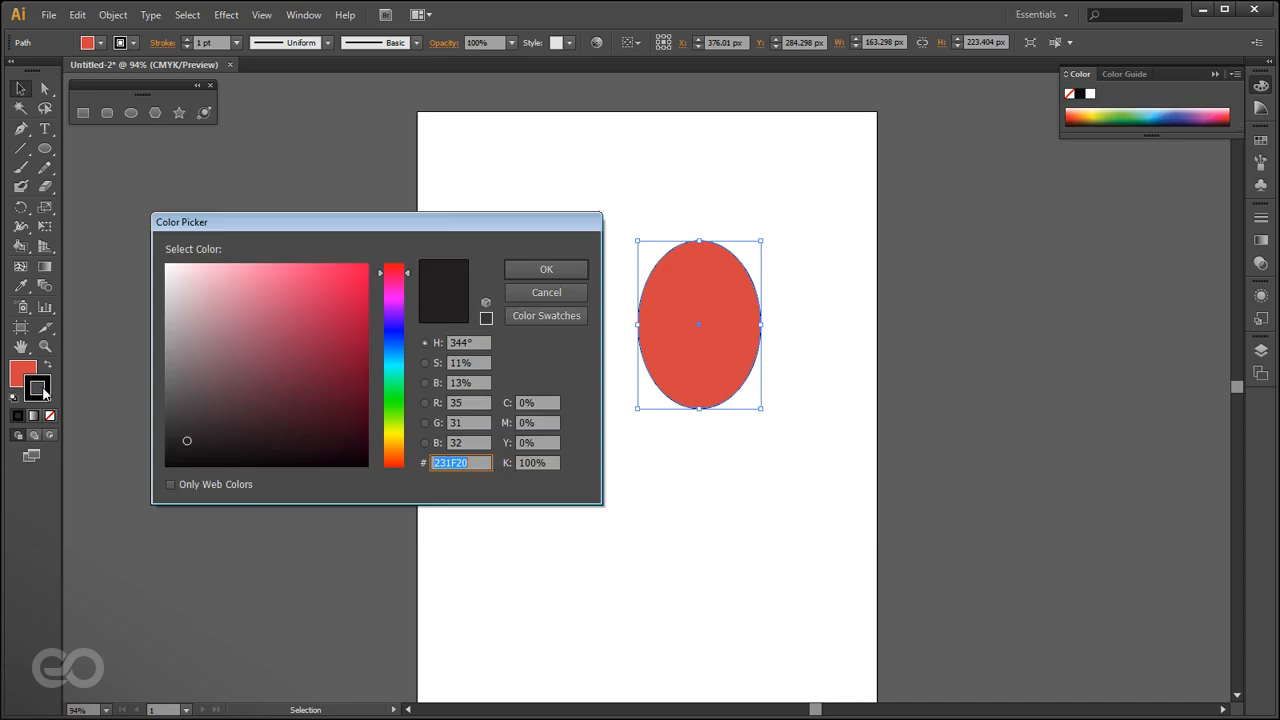
click(264, 260)
click(546, 269)
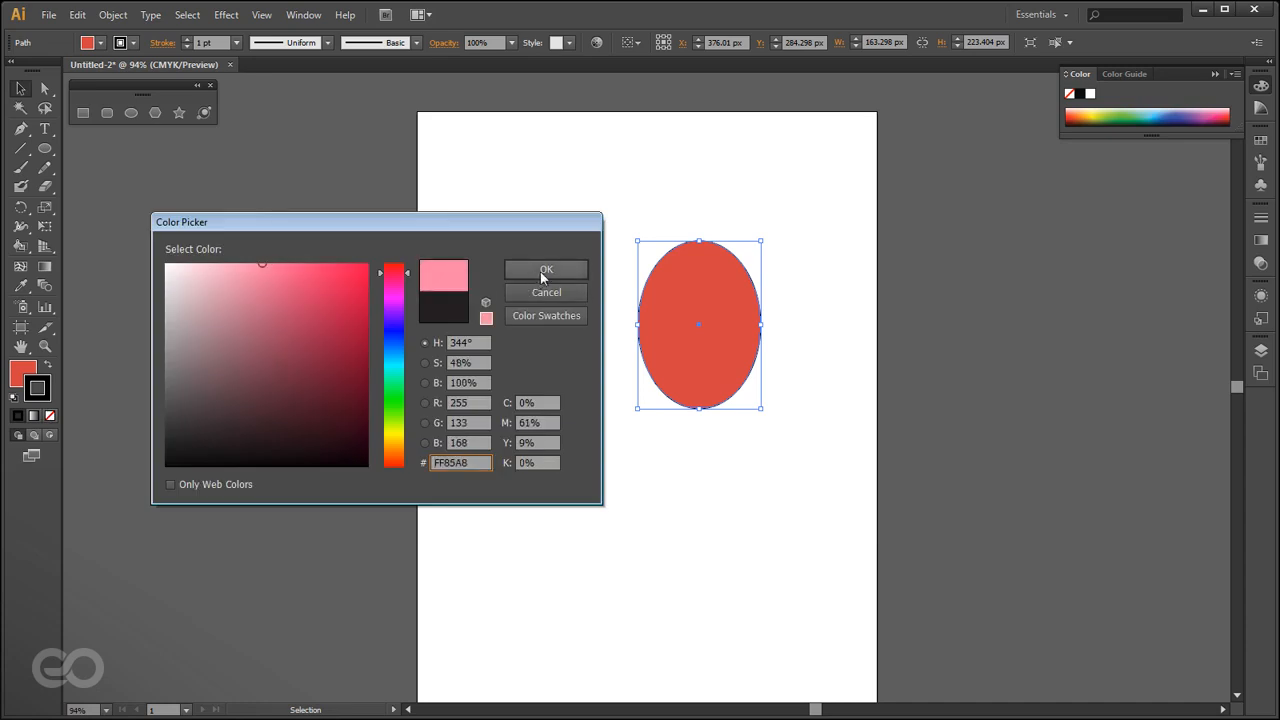
click(657, 475)
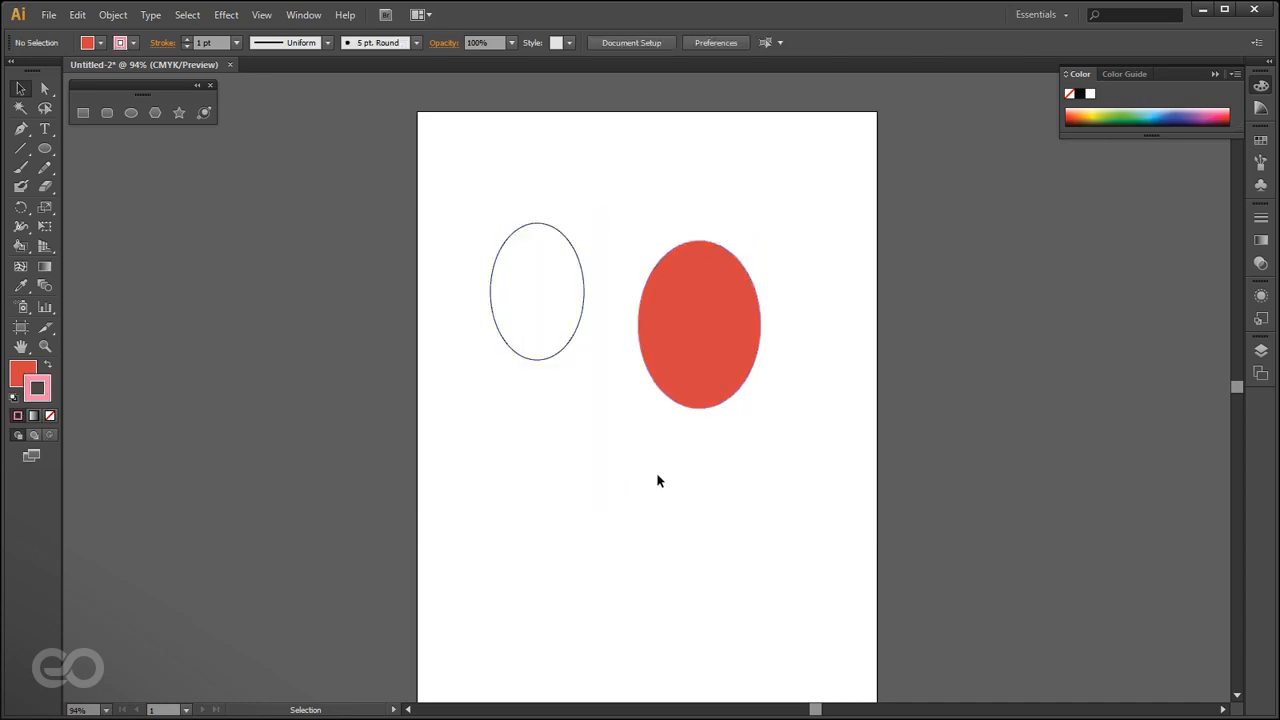
Change the red ellipse's stroke to the blue colour 3E00FF and inspect its outline up close.
click(658, 390)
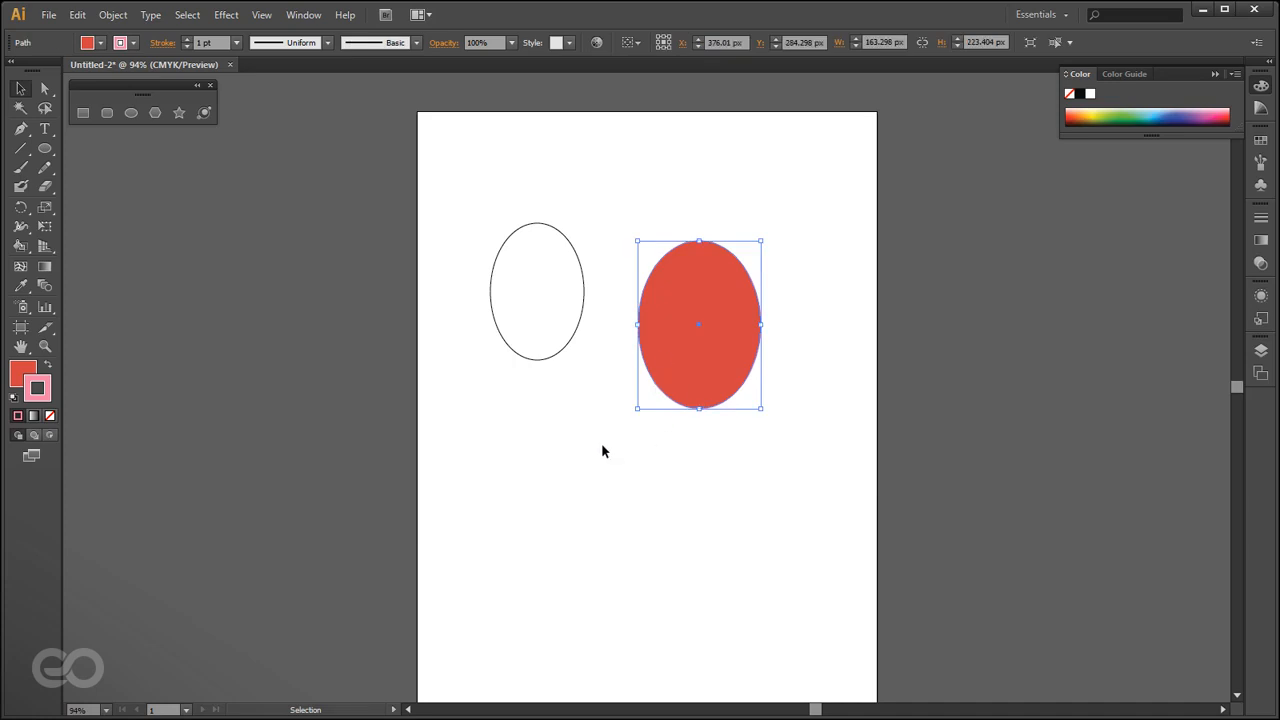
double_click(37, 400)
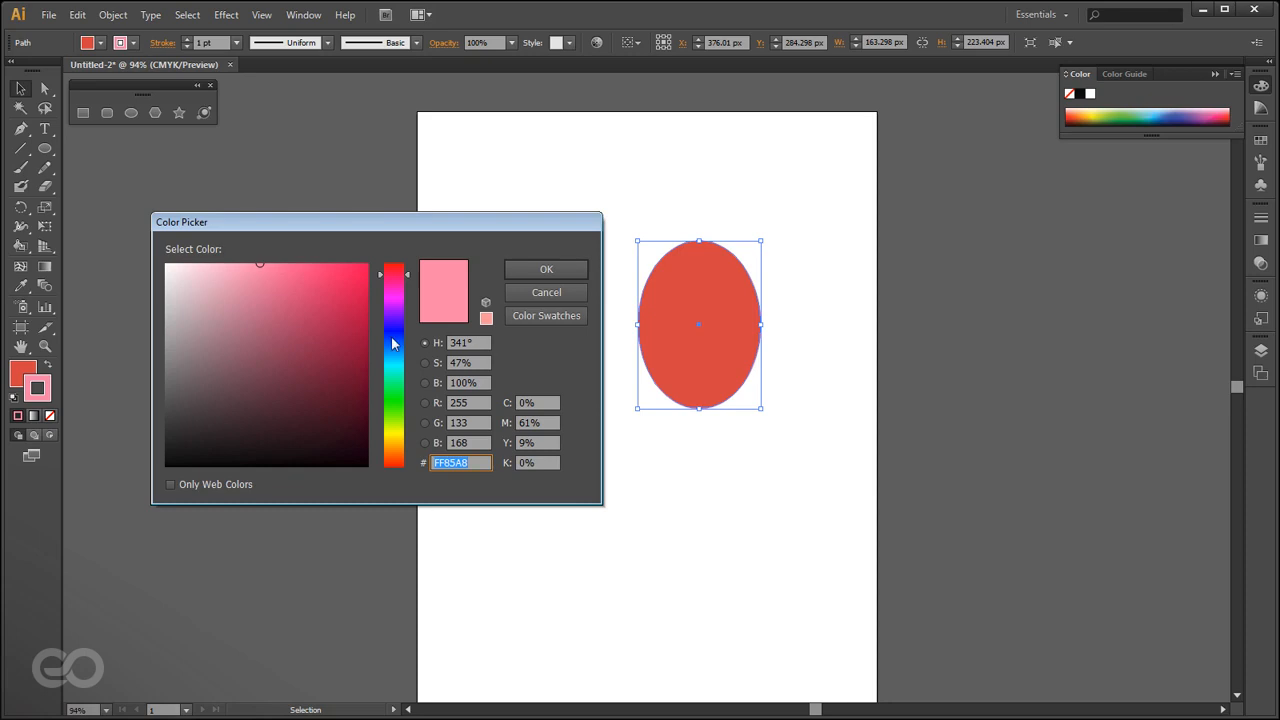
text(A68AFF)
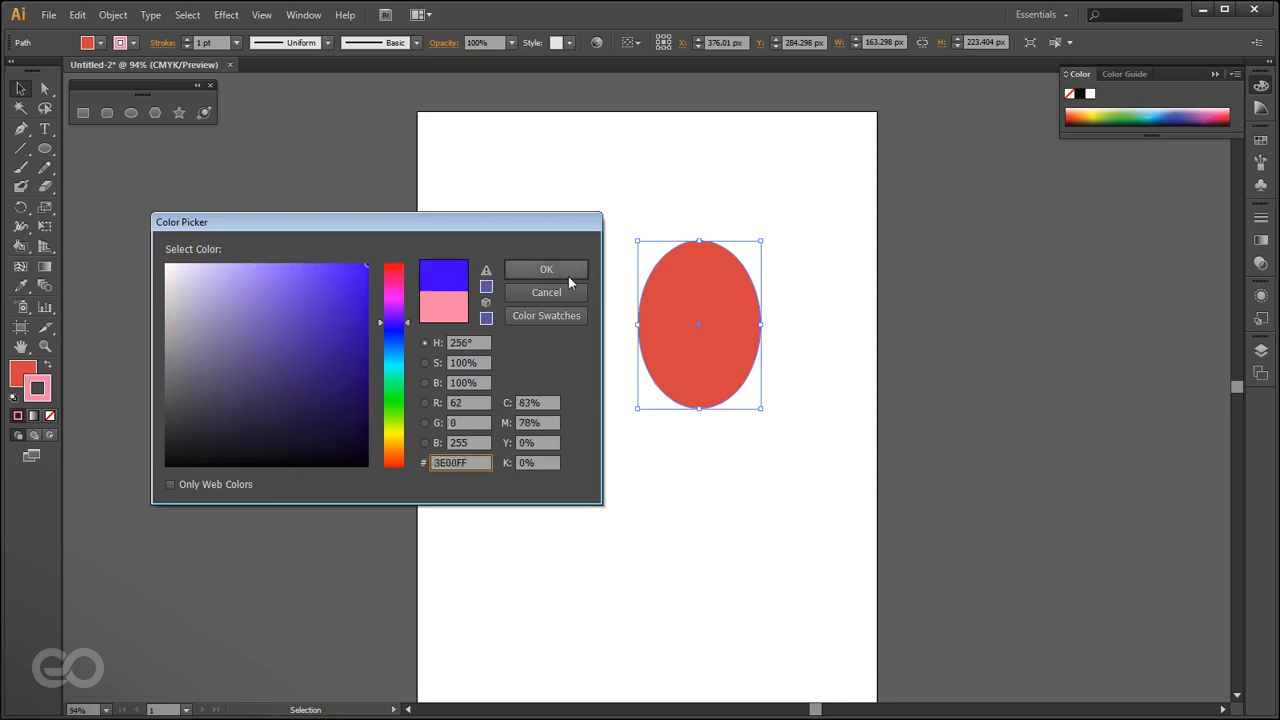
click(566, 275)
click(678, 414)
scroll(670, 384, up, 5)
scroll(670, 384, up, 6)
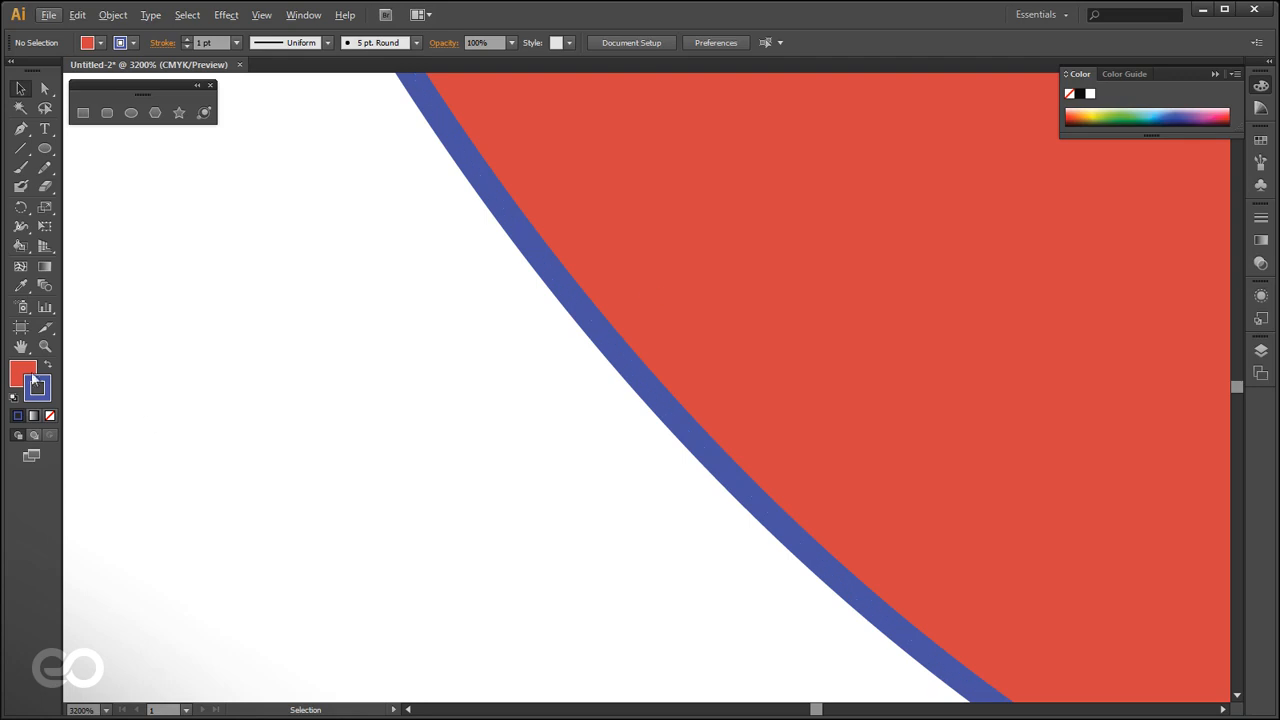
click(768, 328)
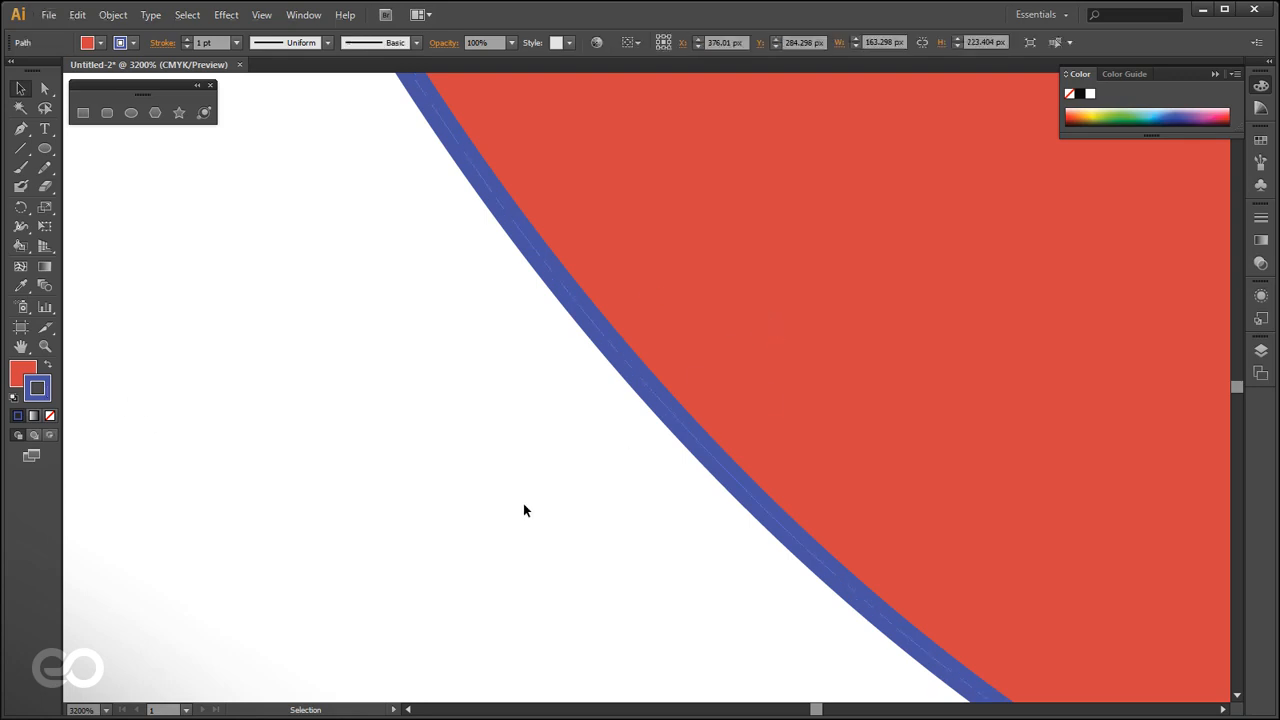
click(354, 503)
scroll(453, 518, down, 8)
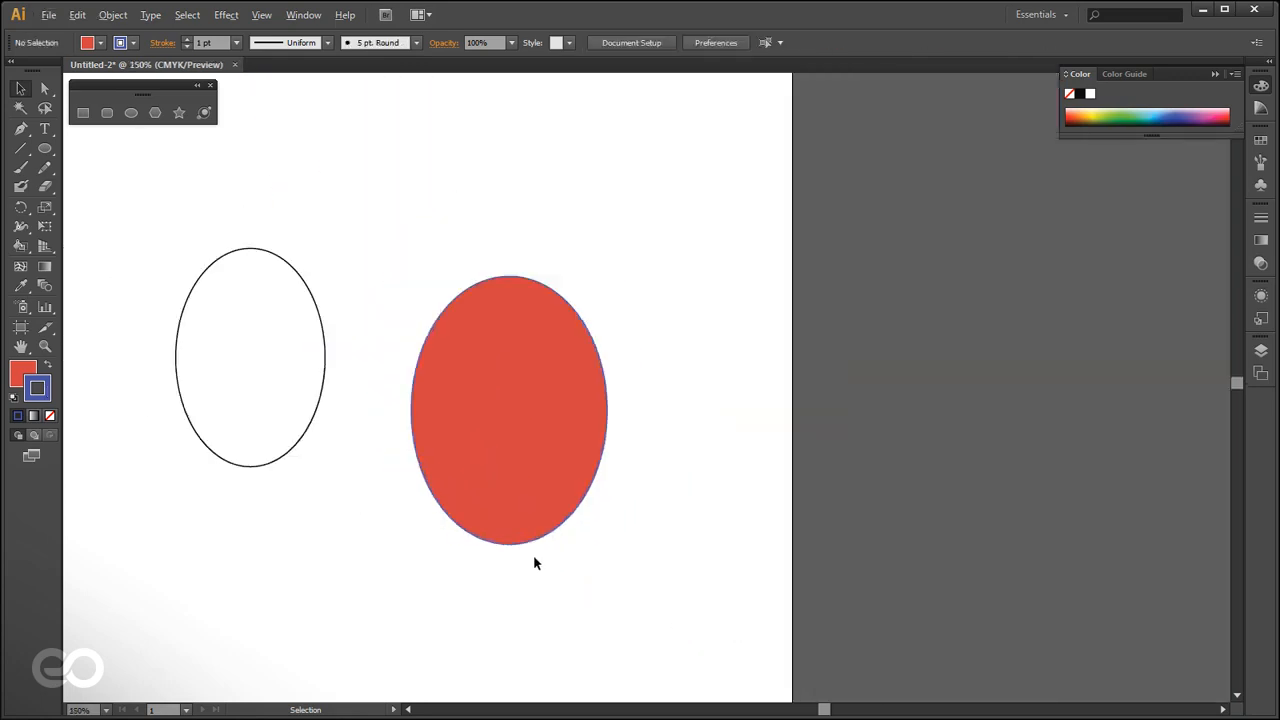
Swap the red ellipse's fill and stroke colours, toggling repeatedly and ending with a blue fill and red stroke.
click(485, 427)
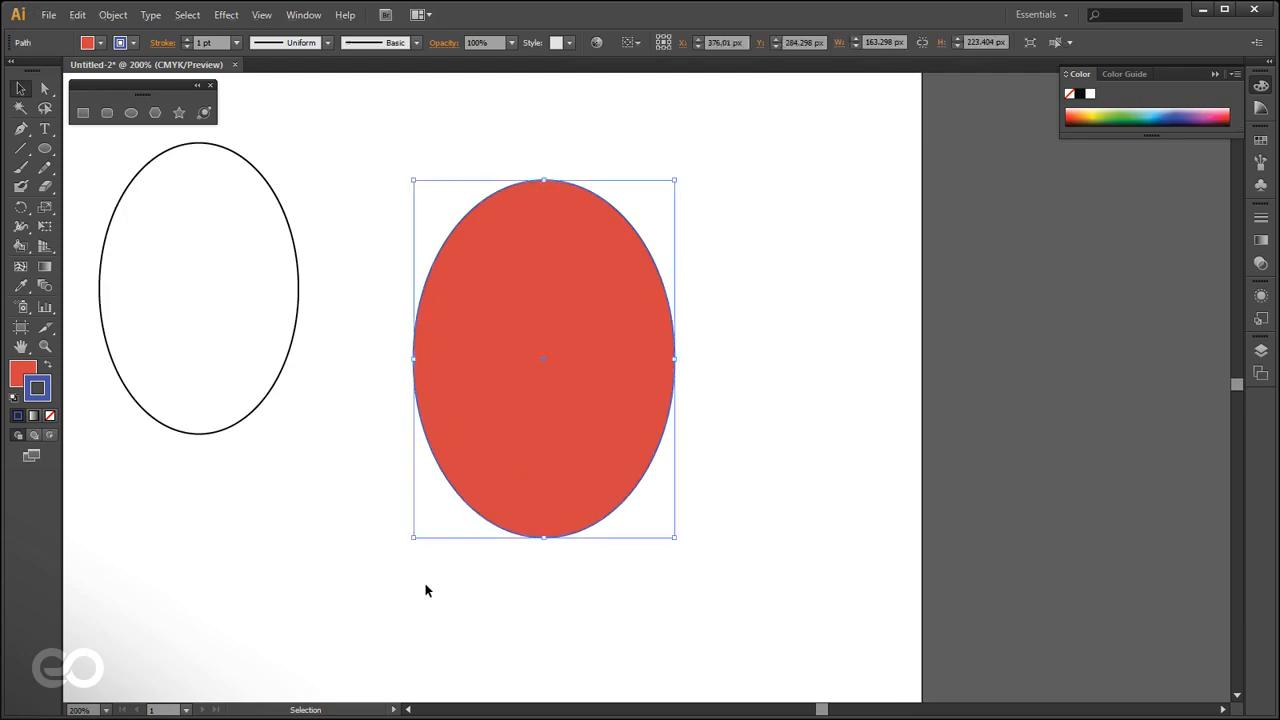
click(50, 367)
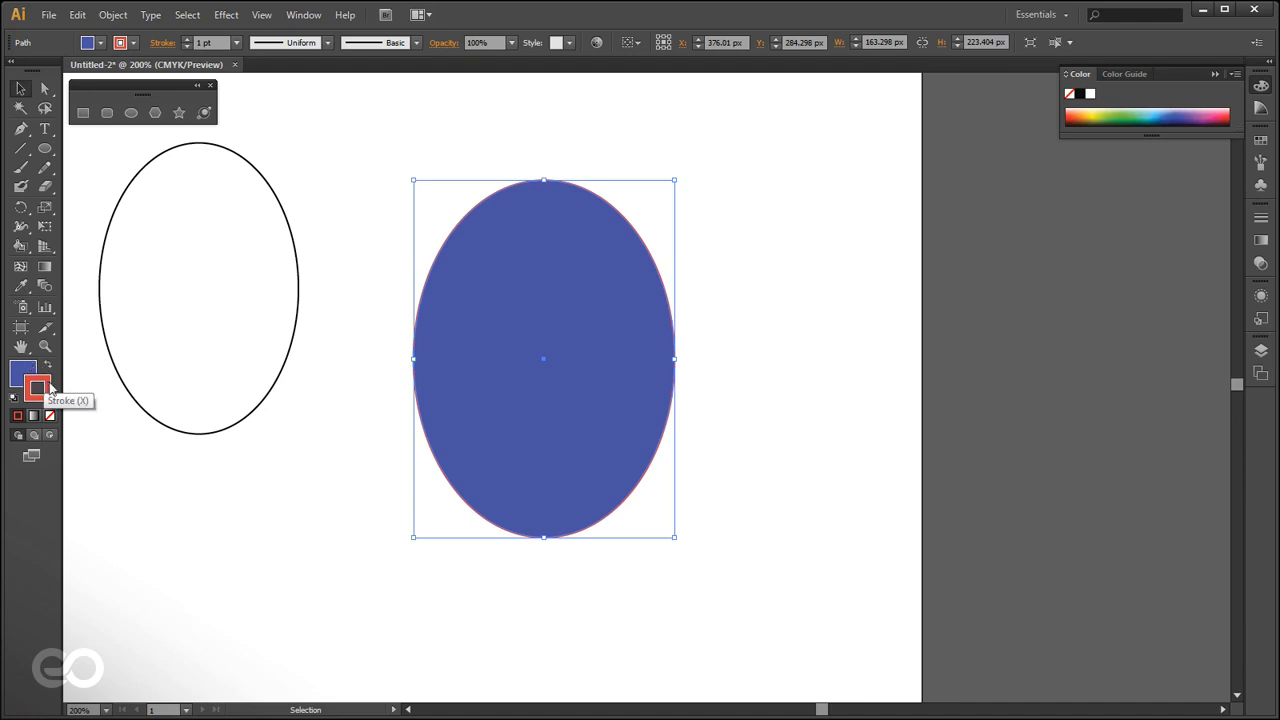
click(24, 372)
scroll(414, 486, up, 5)
click(48, 367)
click(48, 367)
click(48, 367)
click(48, 367)
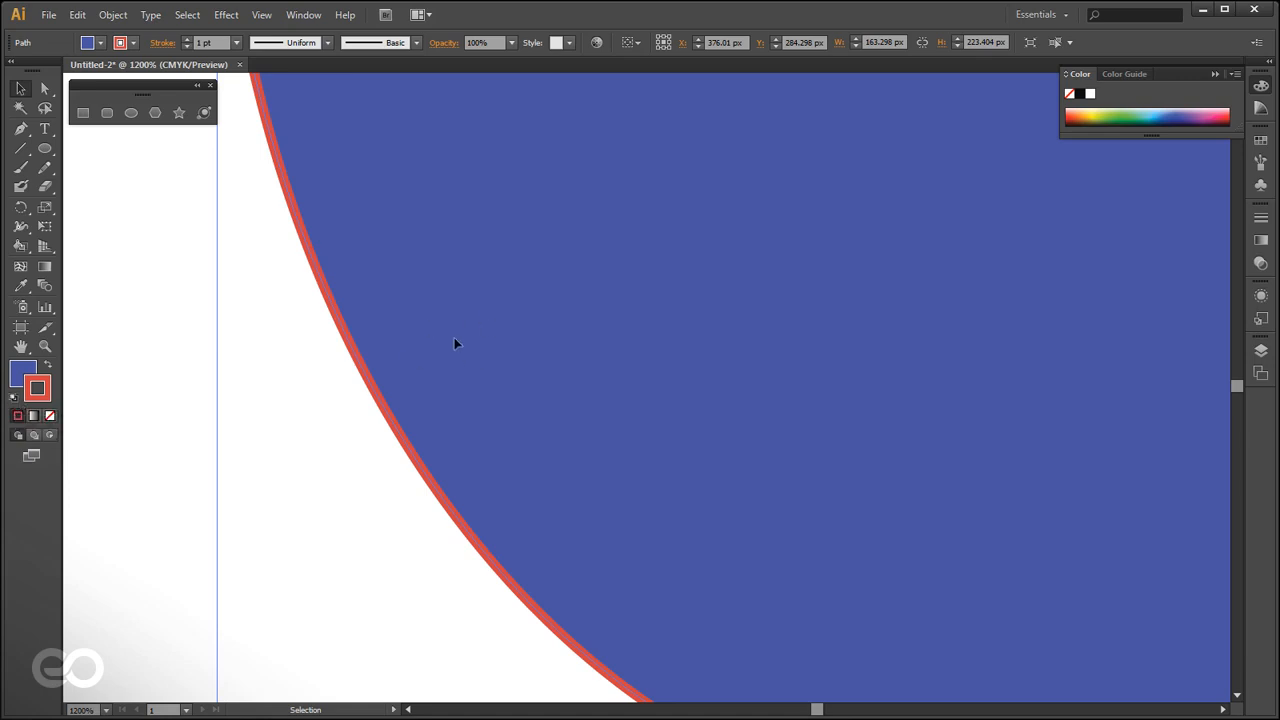
Reset the larger ellipse to the default white fill and black stroke, and deselect it.
click(11, 403)
alt+scroll(362, 454, down, 8)
alt+scroll(364, 458, up, 3)
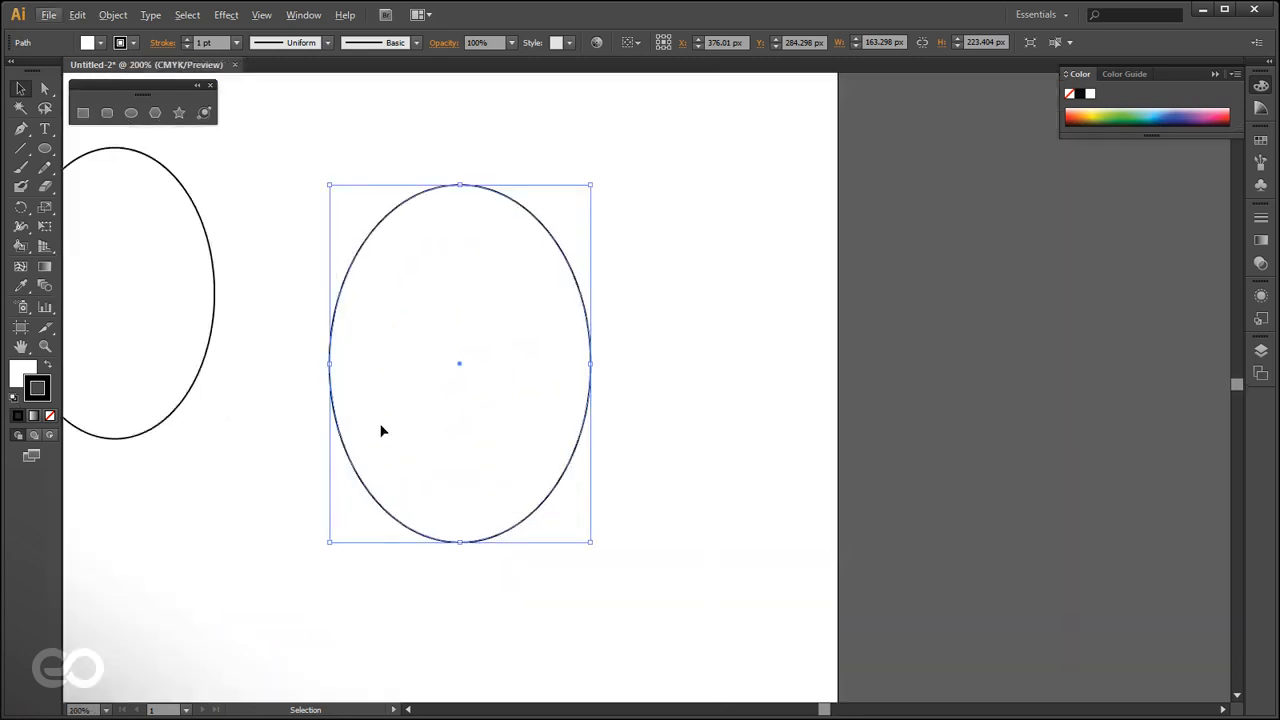
alt+scroll(563, 596, down, 1)
alt+scroll(402, 606, up, 1)
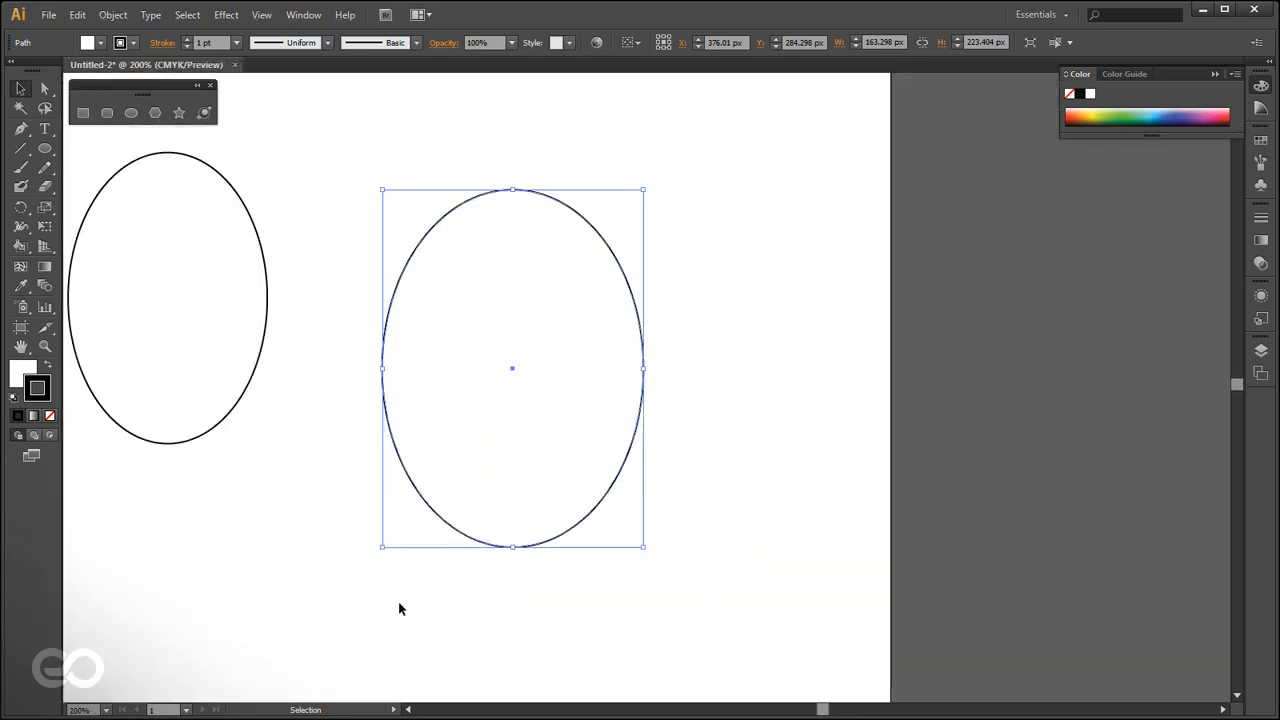
click(519, 598)
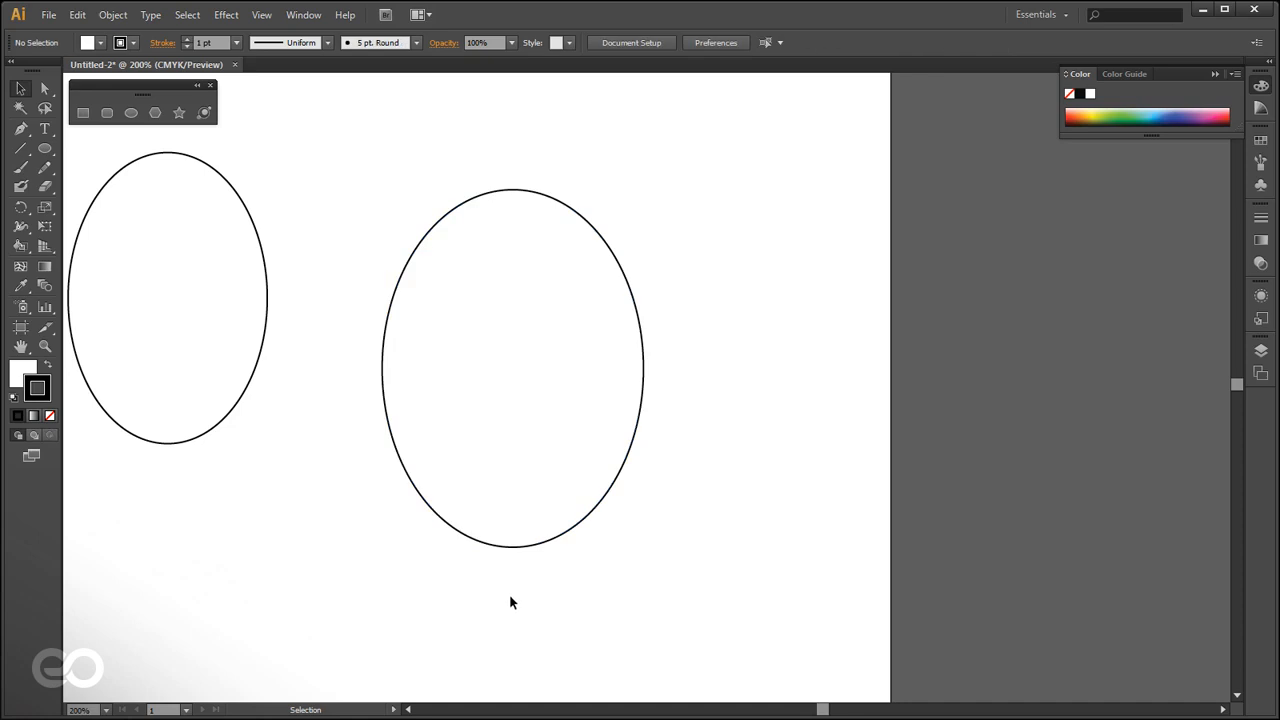
Set the larger ellipse's stroke to None while keeping its white fill, and deselect it.
click(501, 546)
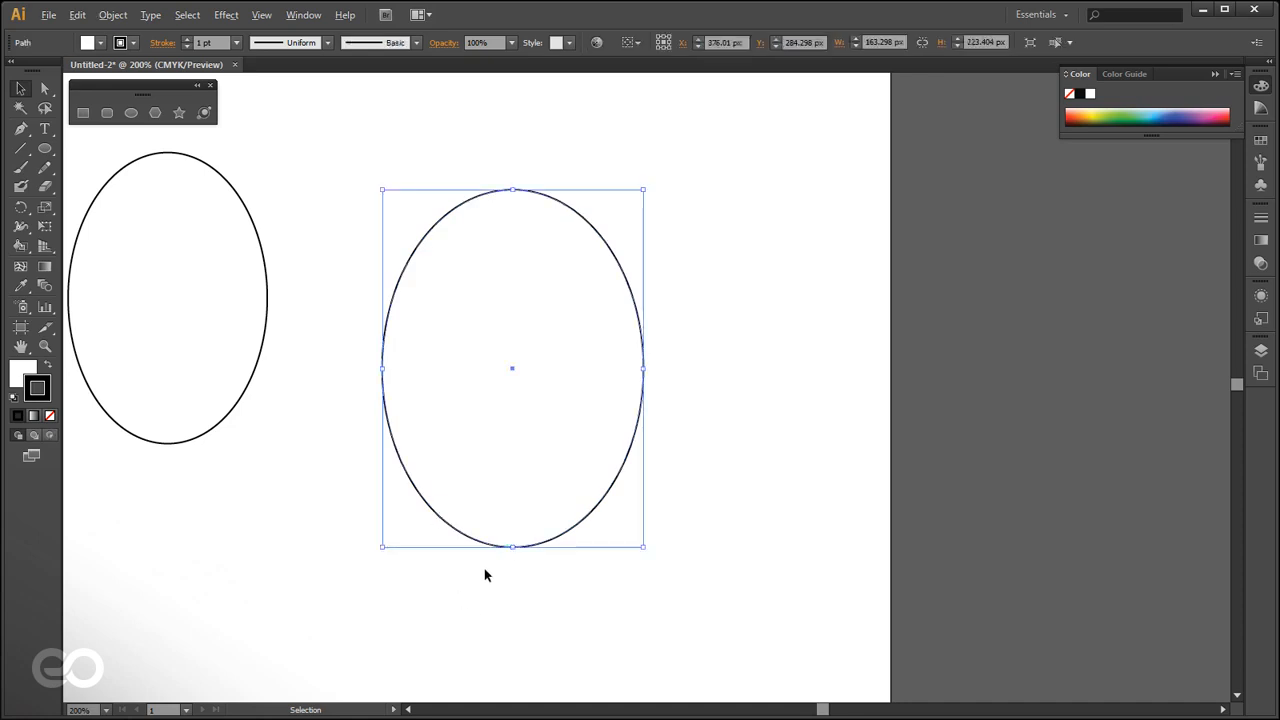
alt+scroll(495, 580, up, 2)
alt+scroll(571, 632, down, 1)
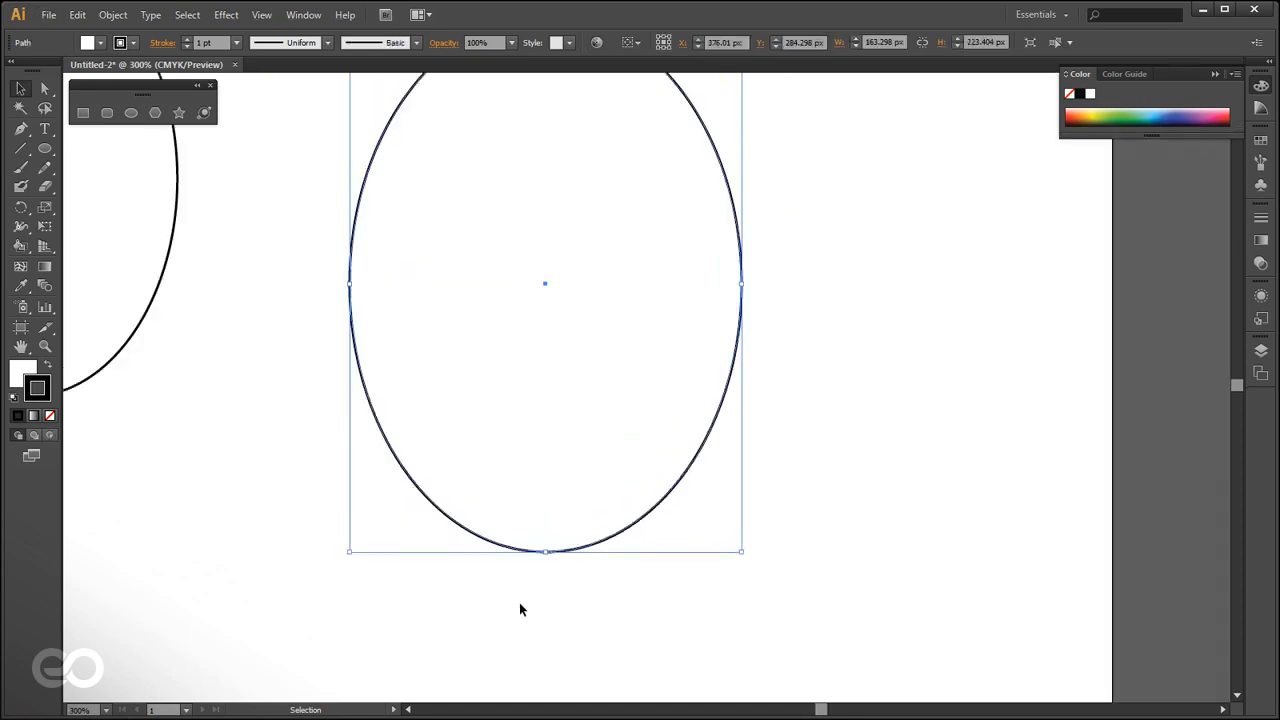
click(12, 375)
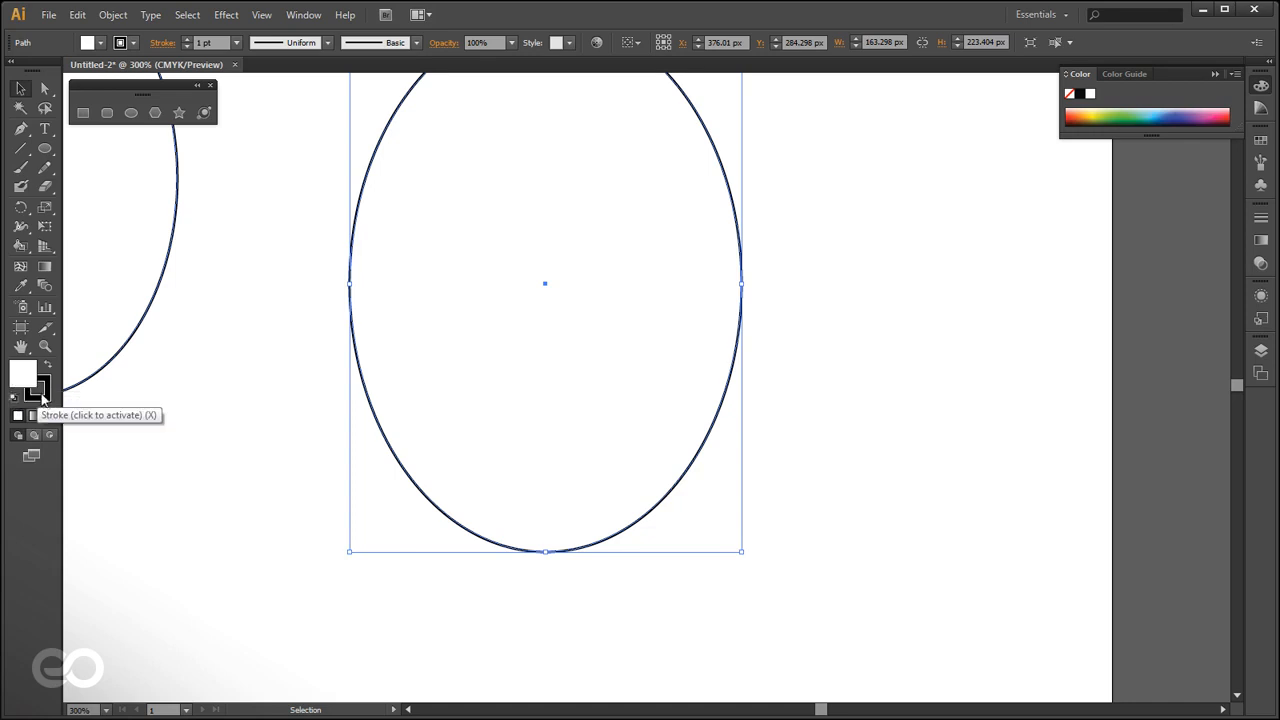
click(40, 398)
click(17, 374)
click(40, 396)
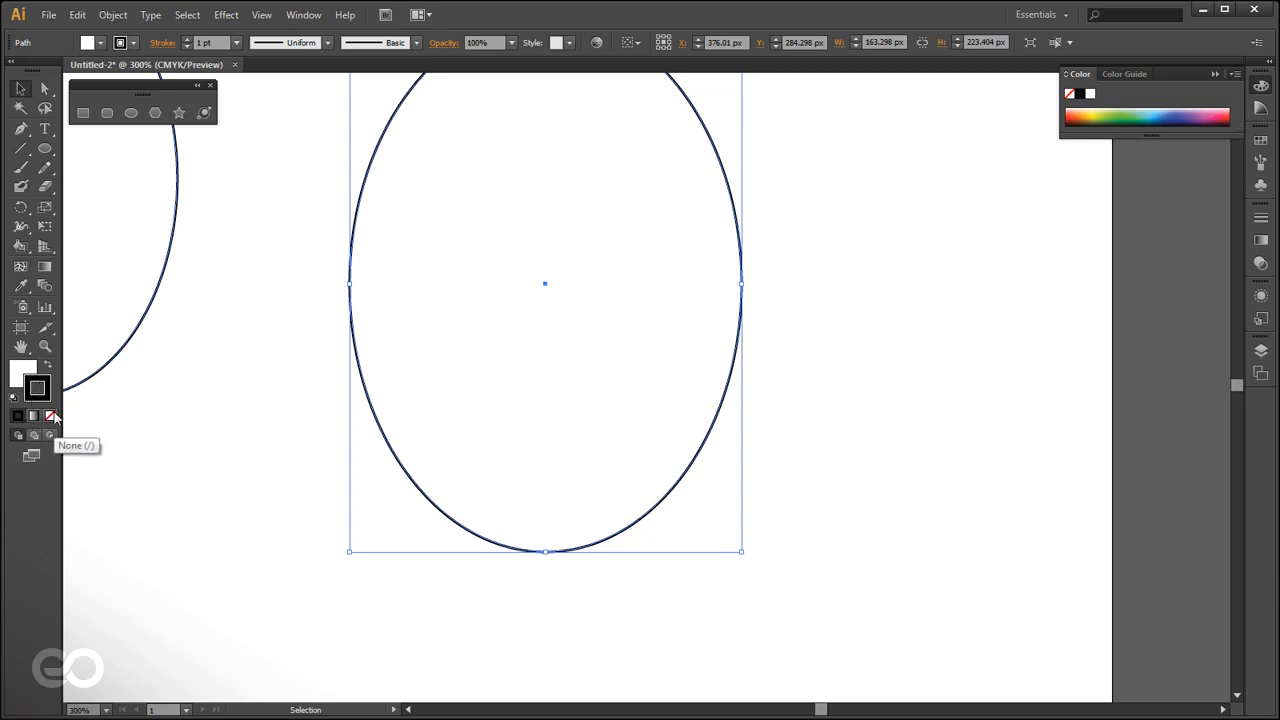
click(51, 418)
click(430, 622)
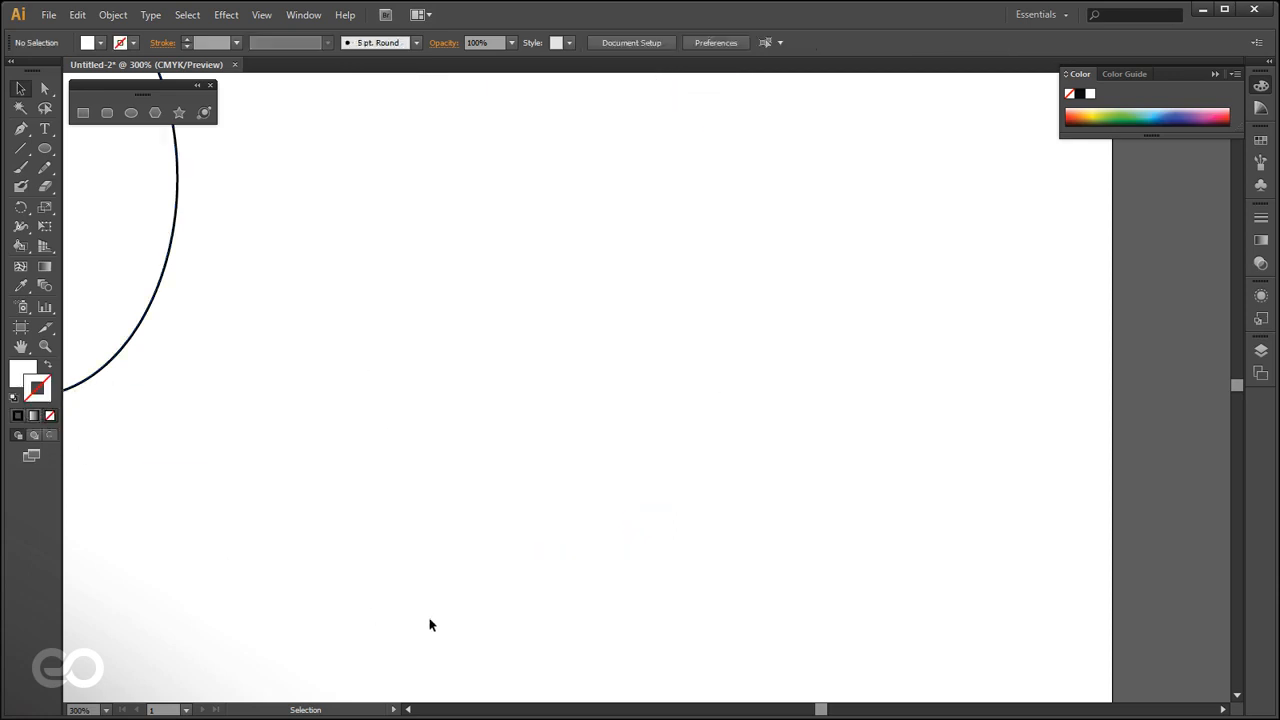
Move the strokeless white ellipse over the right side of the smaller outlined ellipse, and select the smaller one.
click(491, 456)
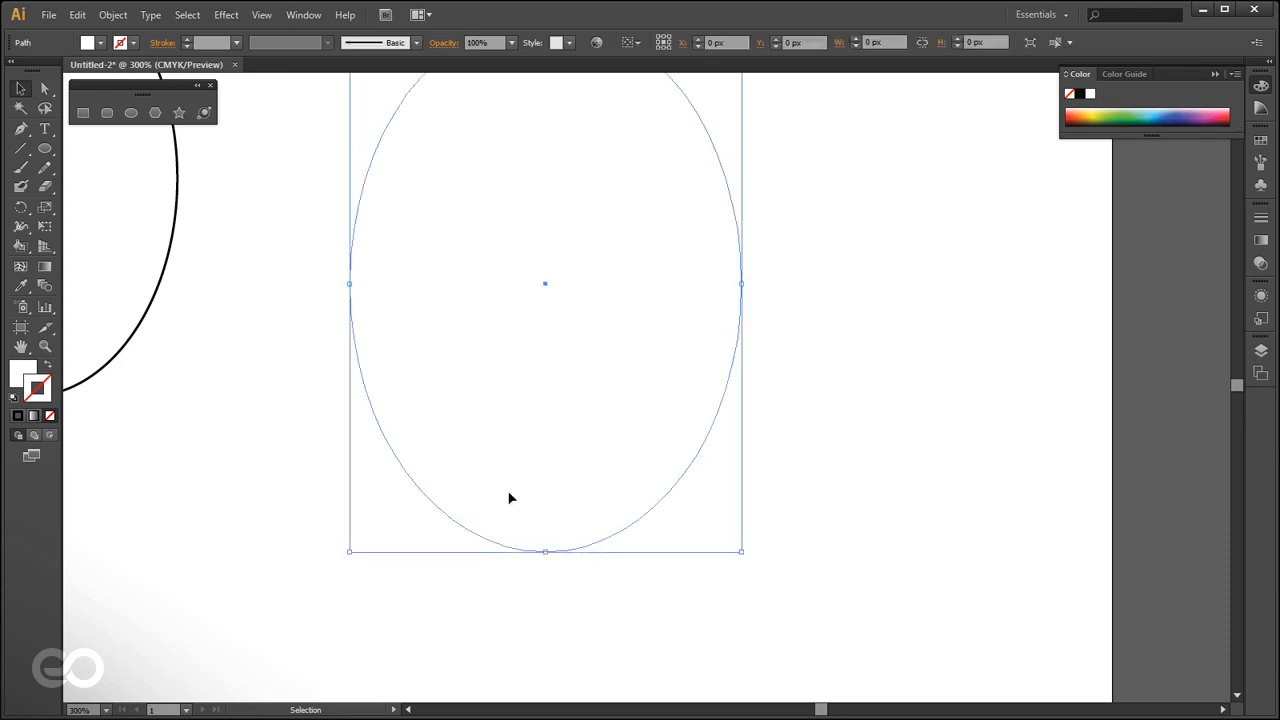
scroll(646, 629, down, 2)
drag(605, 547, 434, 520)
click(302, 412)
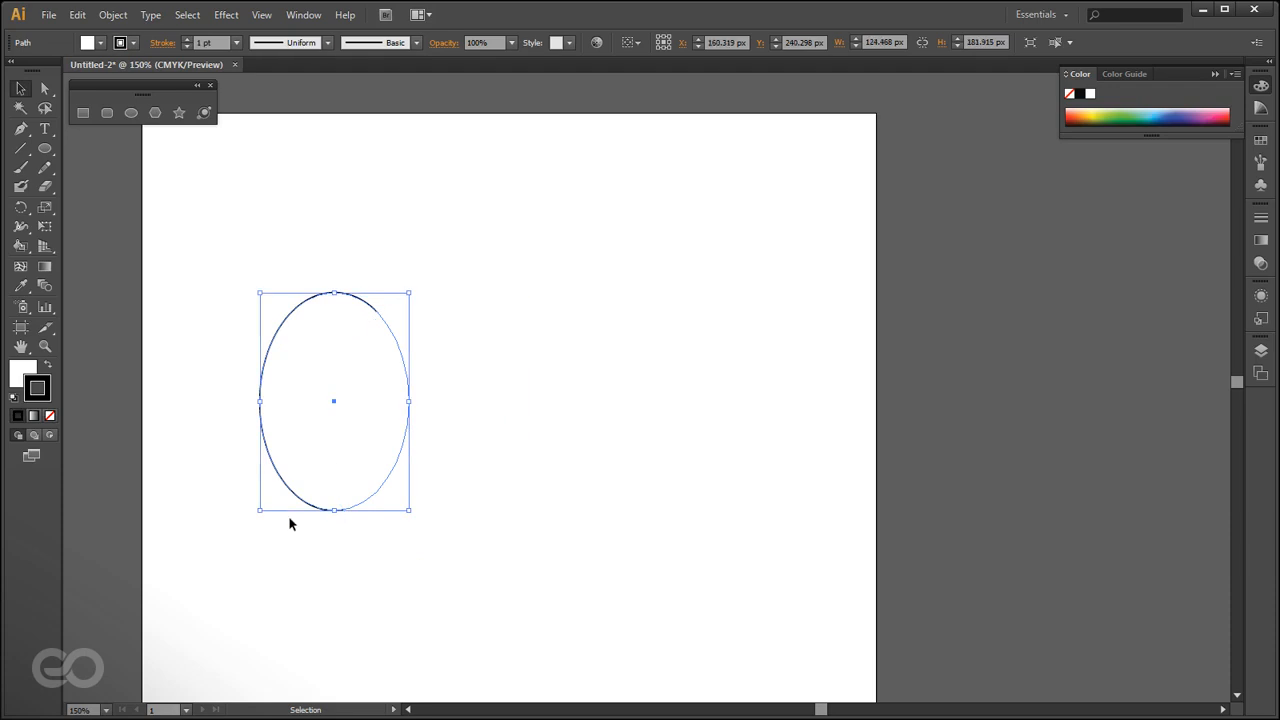
Set the smaller ellipse's fill to pinkish red, and deselect it.
double_click(16, 370)
click(357, 286)
click(546, 269)
click(578, 309)
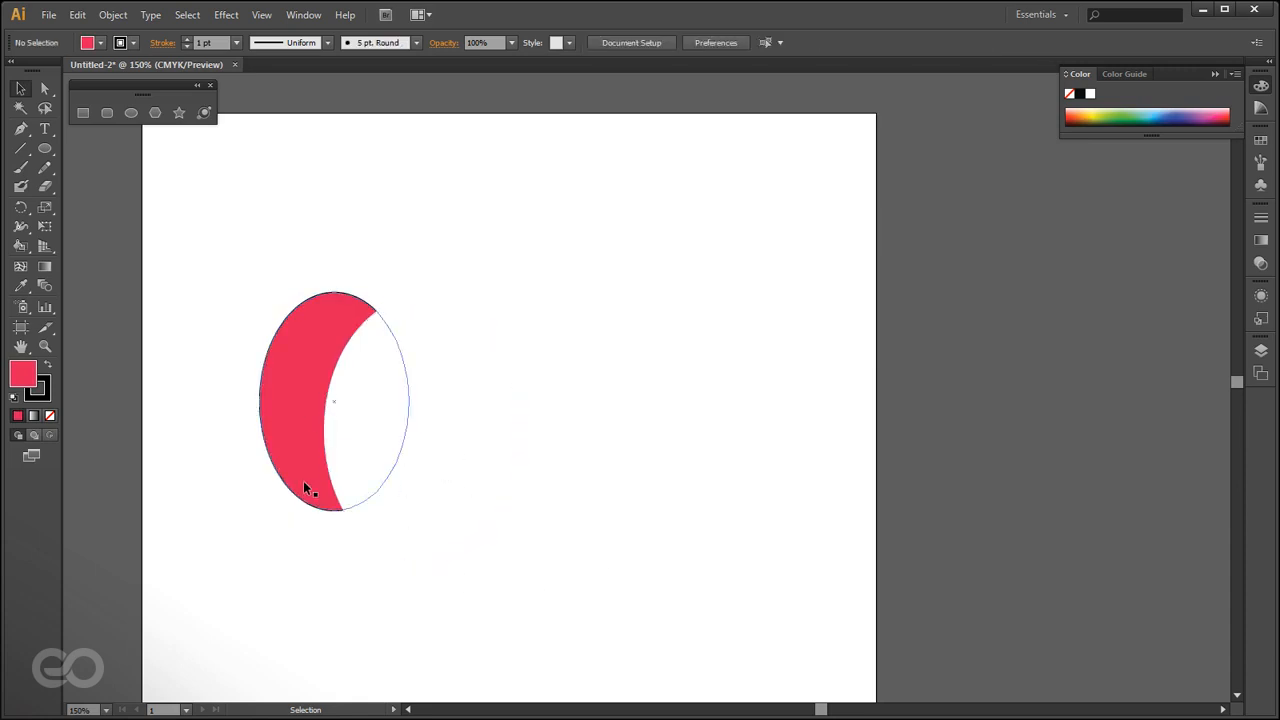
Give the larger white ellipse a black (000000) stroke and set its fill to None, and deselect it.
click(455, 430)
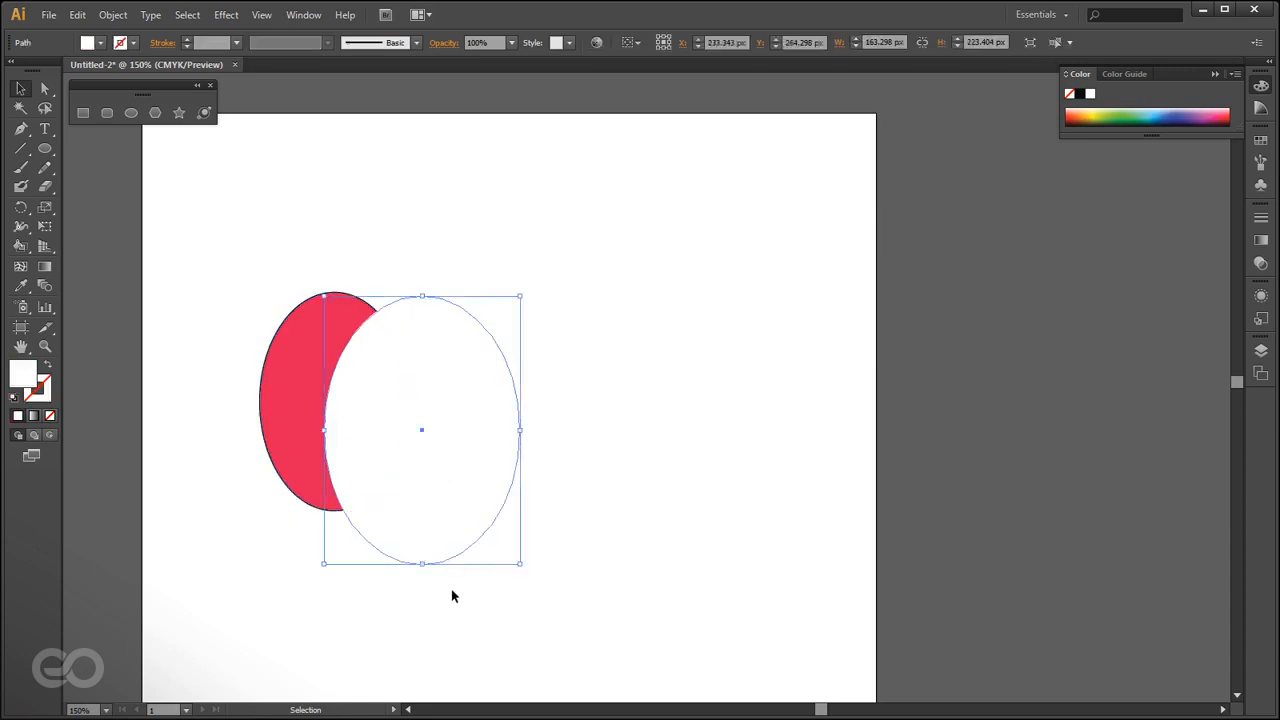
click(39, 399)
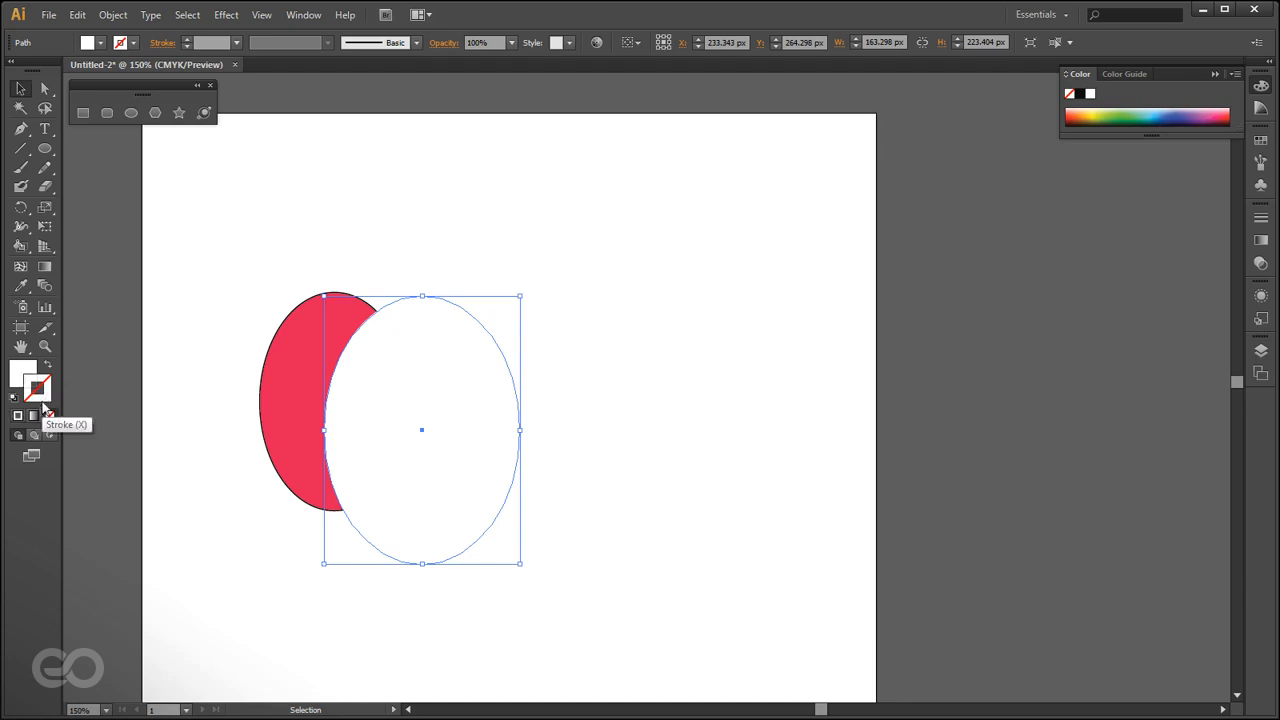
click(17, 415)
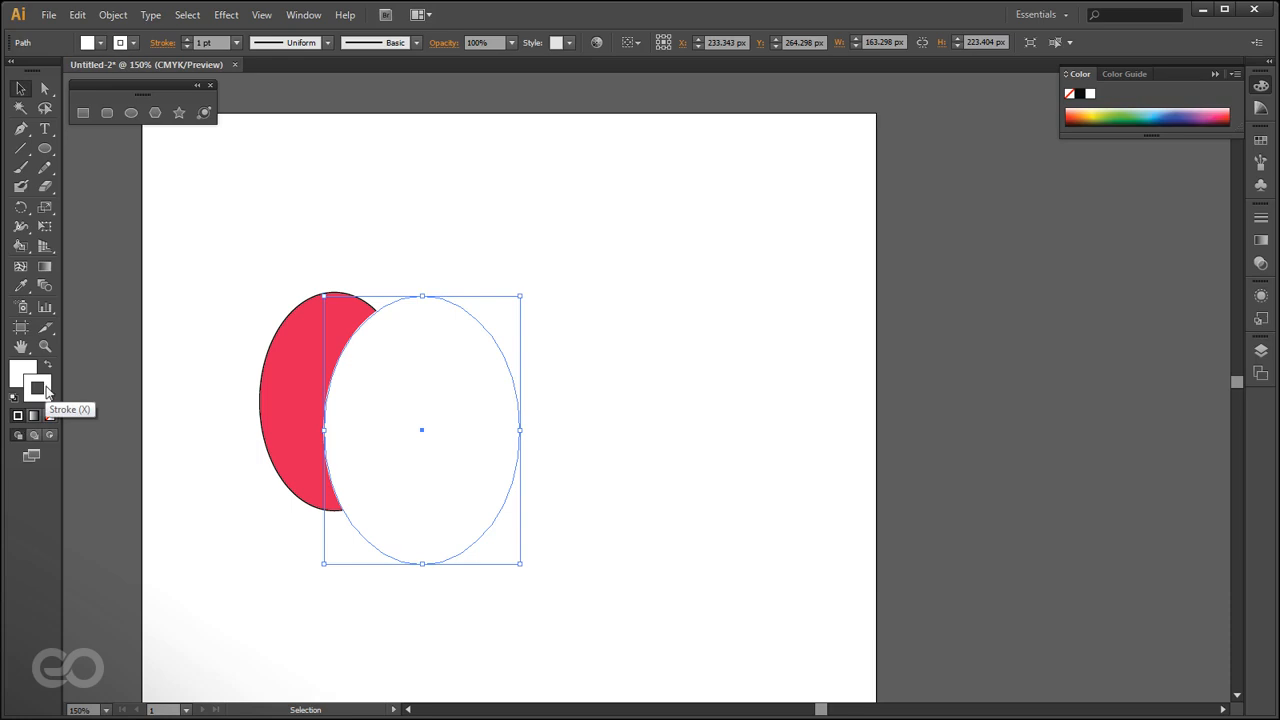
double_click(44, 390)
drag(327, 303, 160, 486)
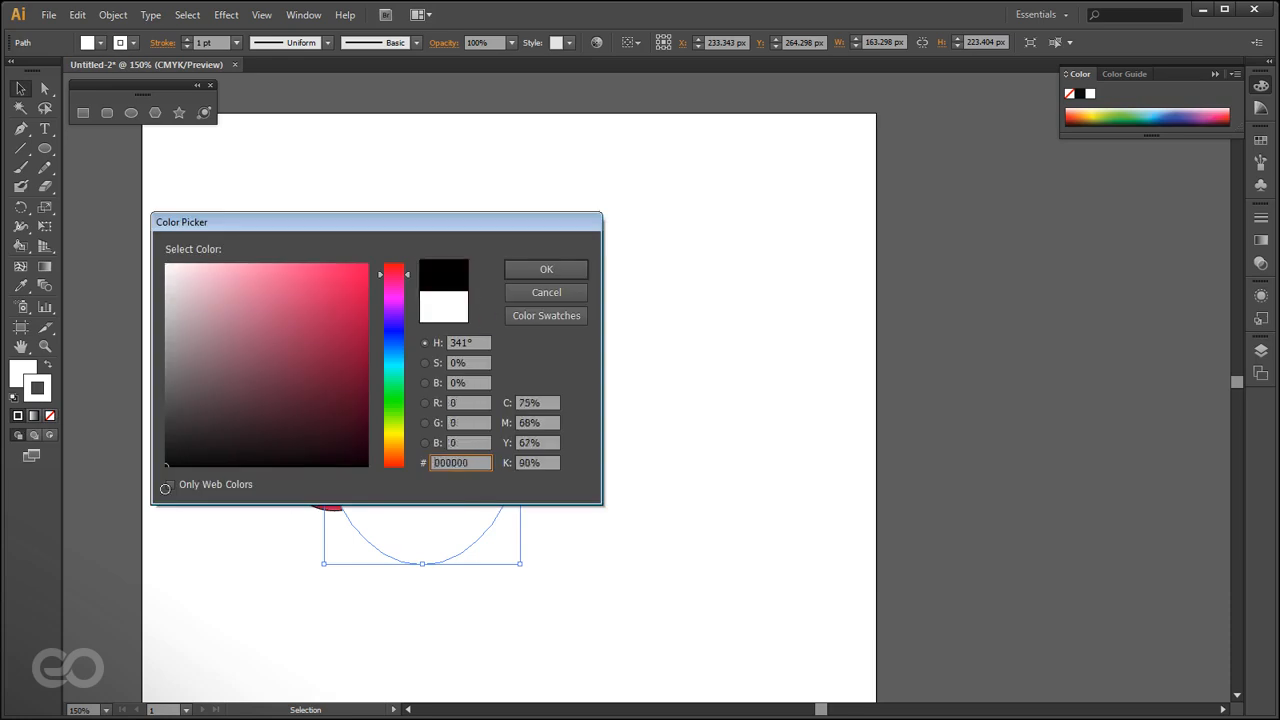
click(572, 272)
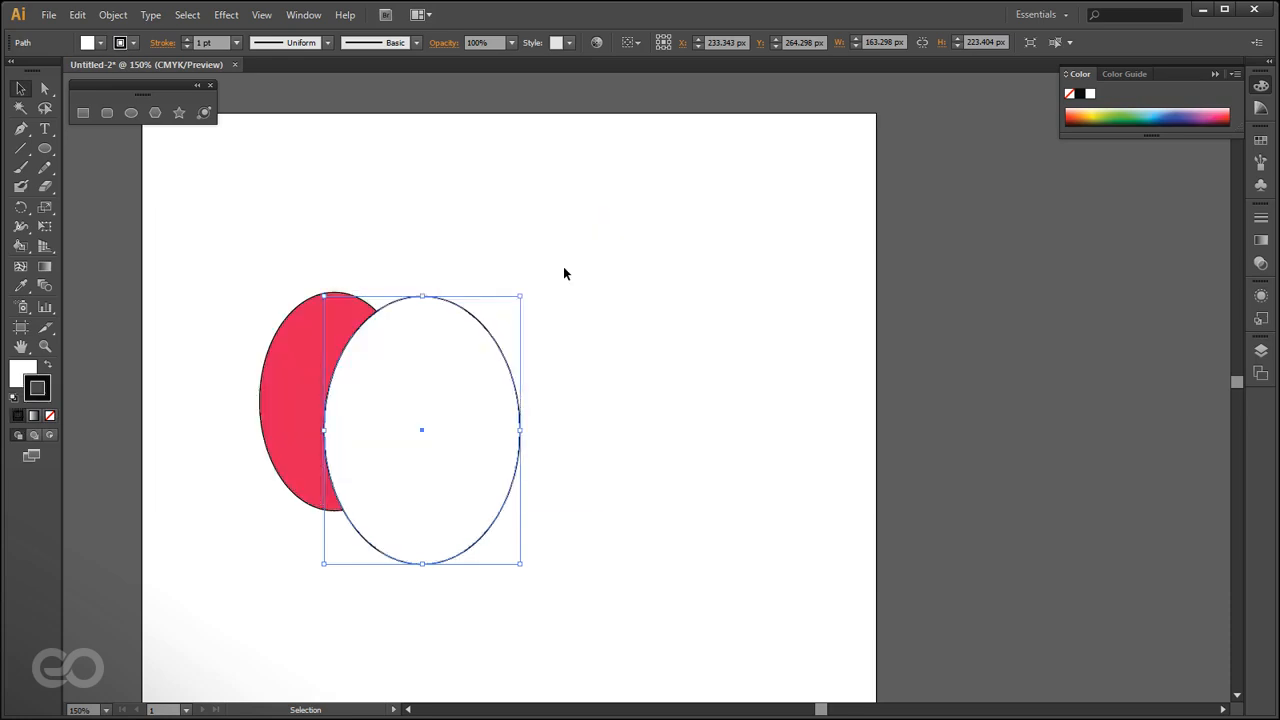
click(50, 415)
click(182, 578)
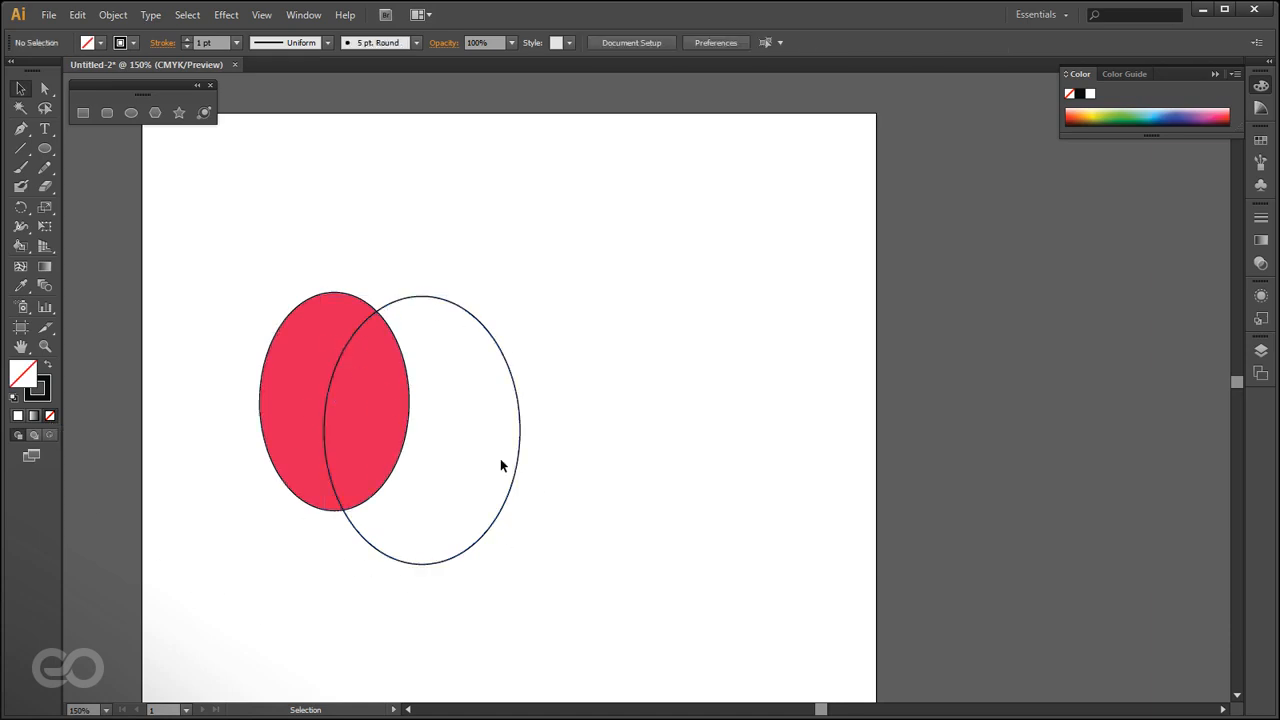
Apply the linear white-to-black gradient fill to the larger ellipse and move it up and away from the red ellipse.
click(428, 565)
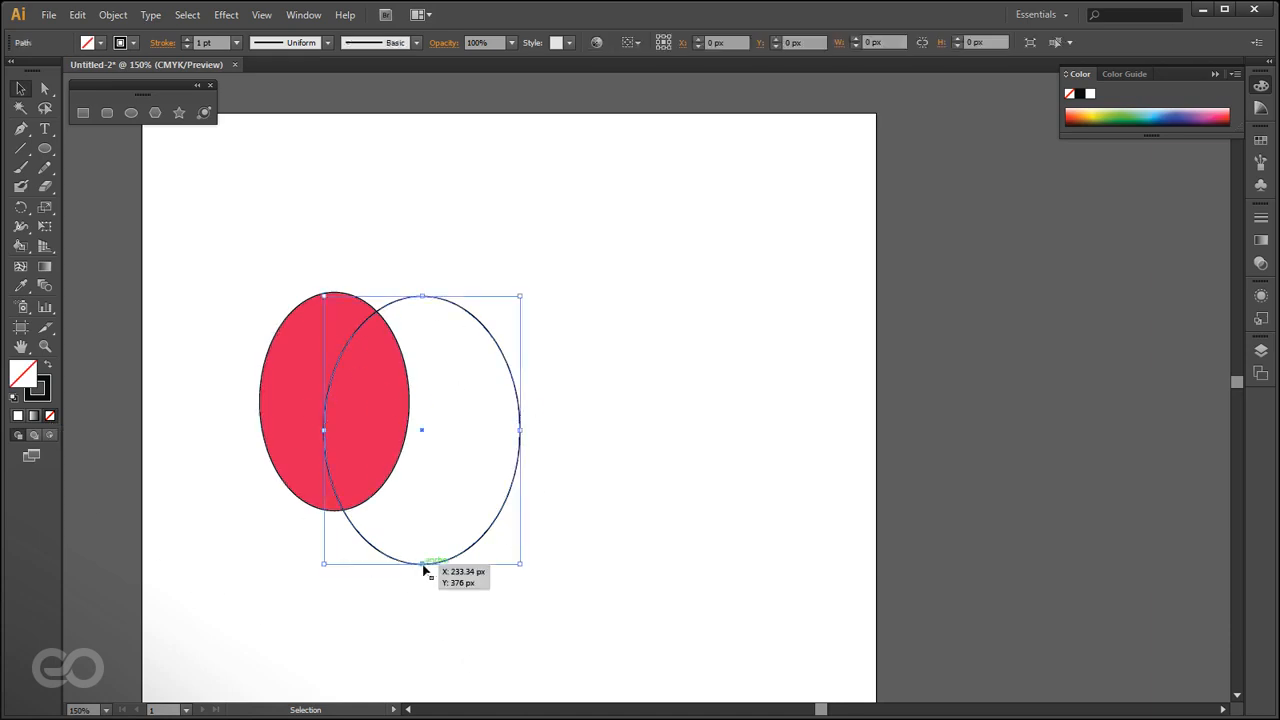
click(34, 416)
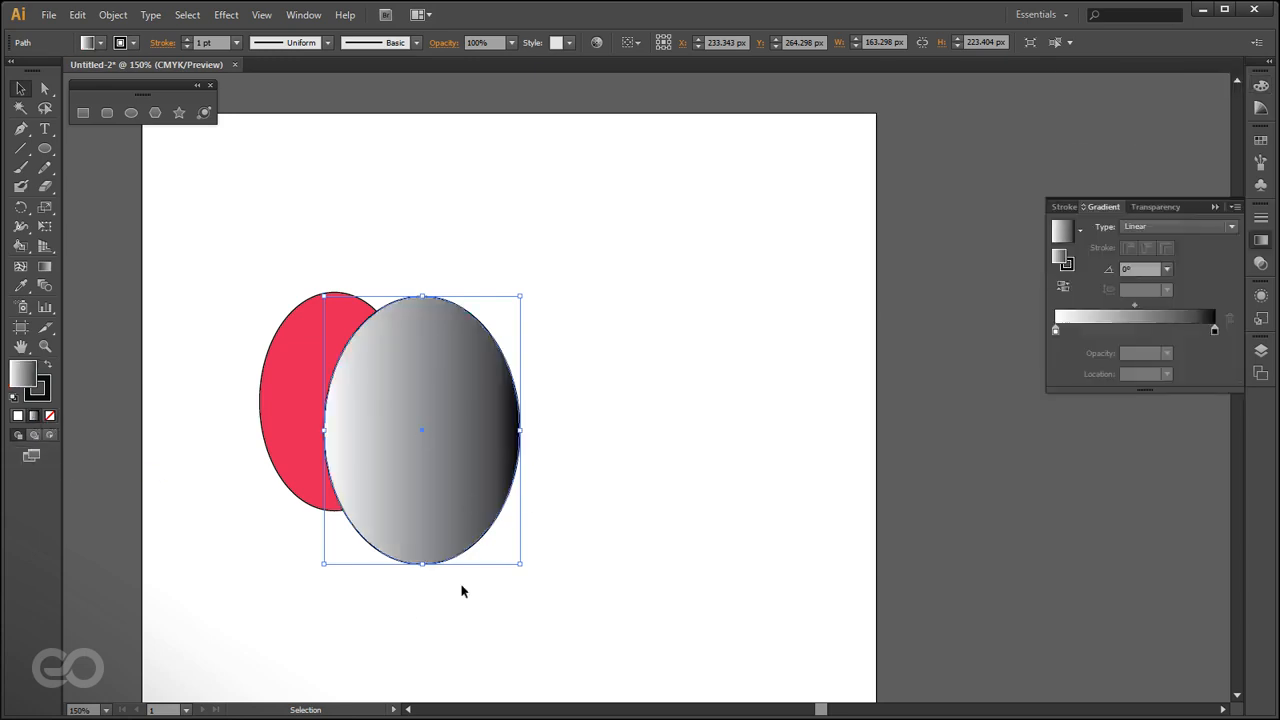
drag(425, 512, 513, 409)
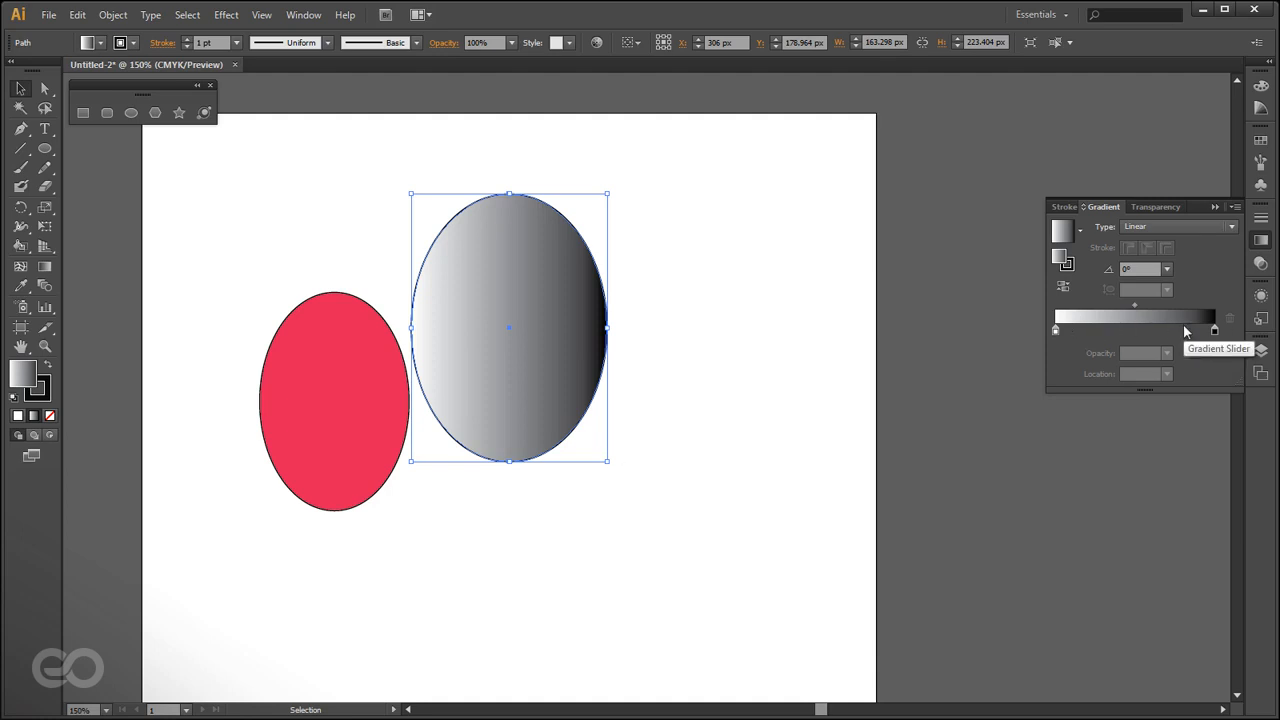
Switch the larger ellipse's gradient to Radial and back to Linear, and redraw it diagonally with the Gradient tool at about -59.5°.
click(1165, 225)
click(1165, 251)
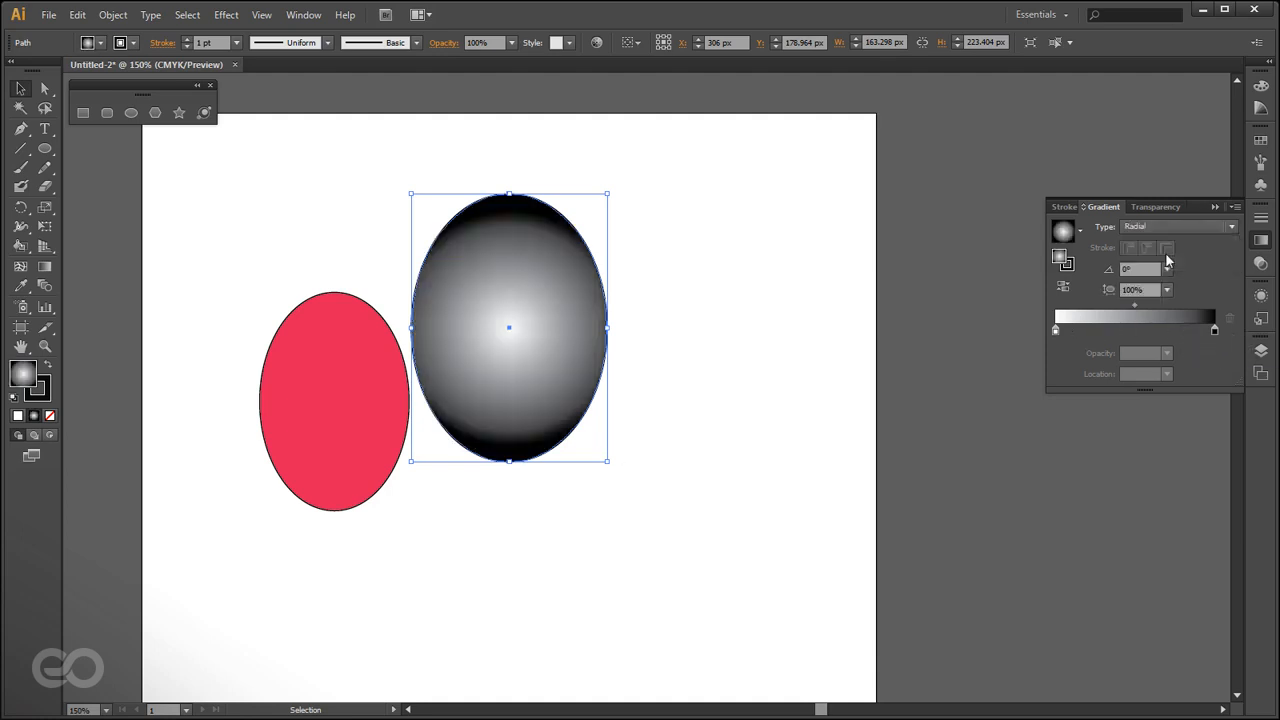
click(1161, 223)
click(1161, 244)
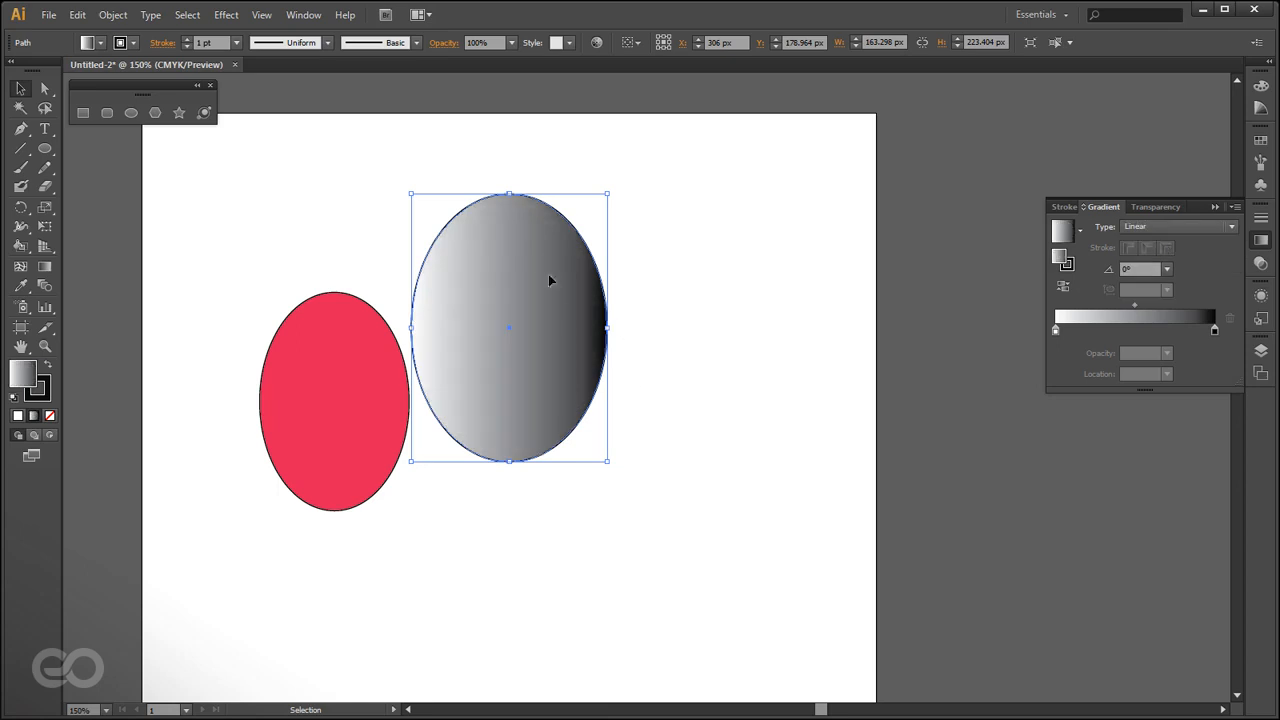
click(45, 267)
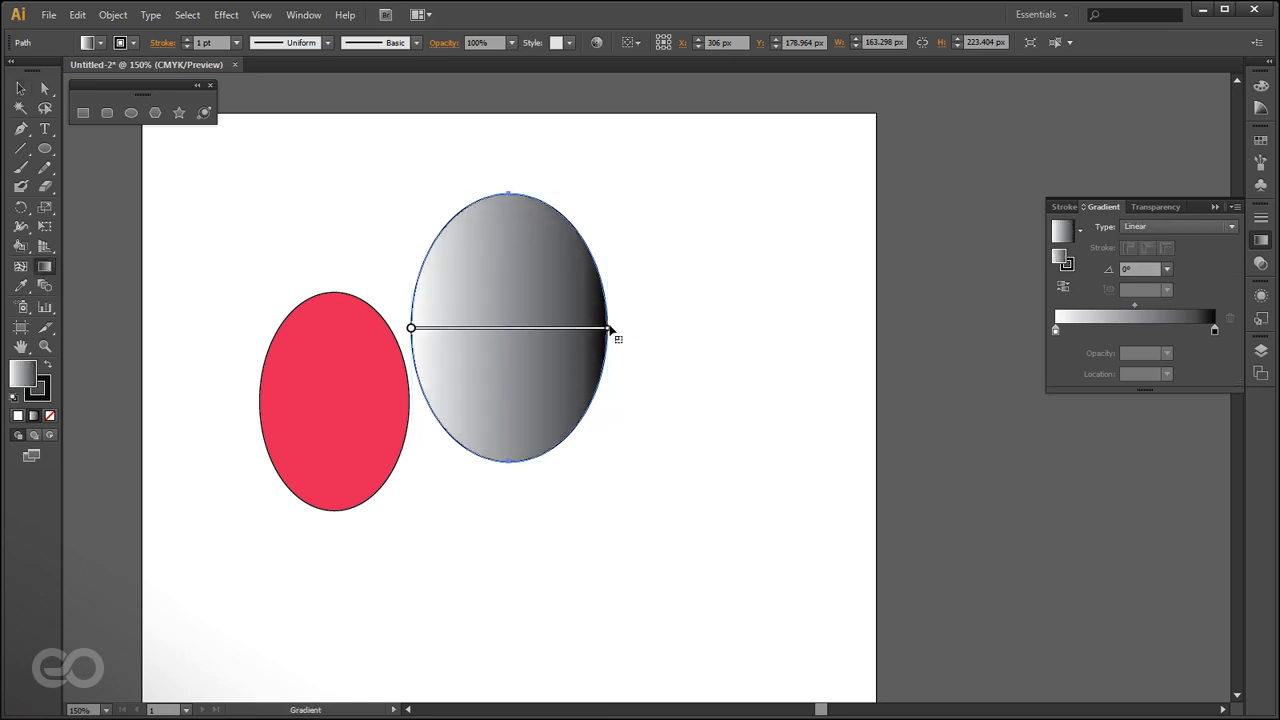
mouse_move(411, 327)
mouse_down()
mouse_move(551, 327)
mouse_move(578, 417)
mouse_move(542, 472)
mouse_up()
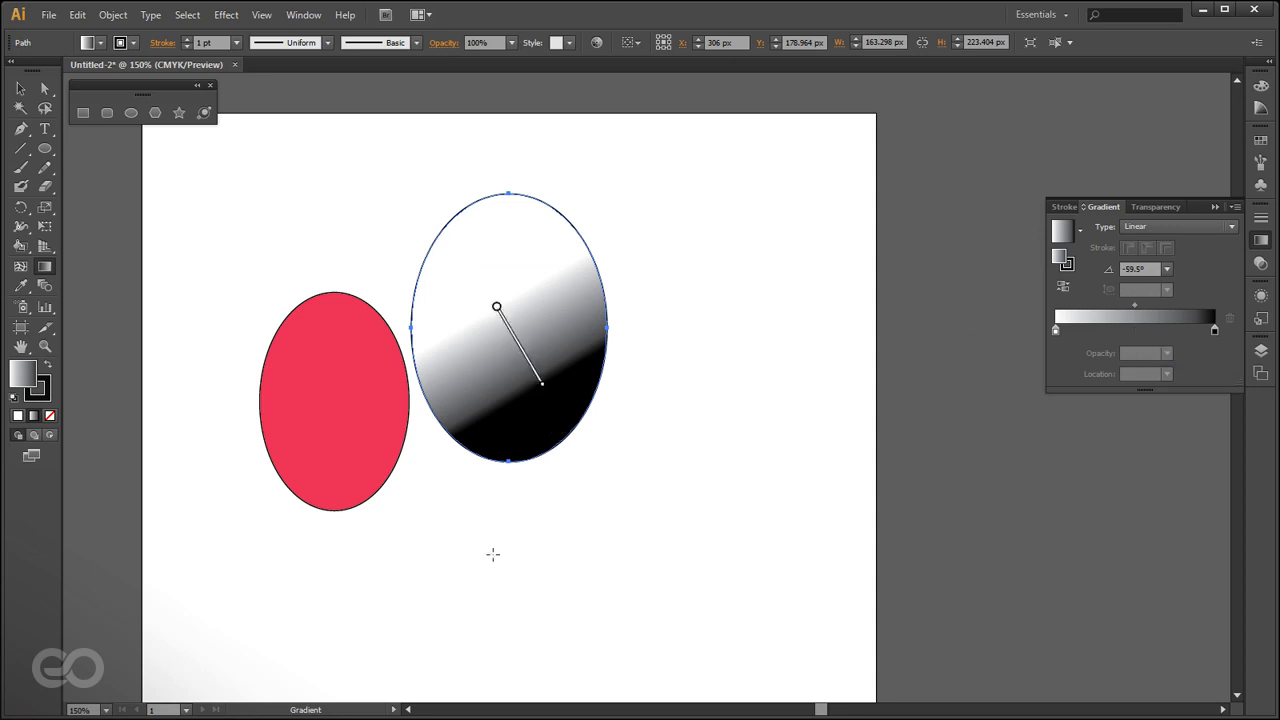
Replace the larger ellipse's gradient with a solid white fill, and deselect it.
click(18, 416)
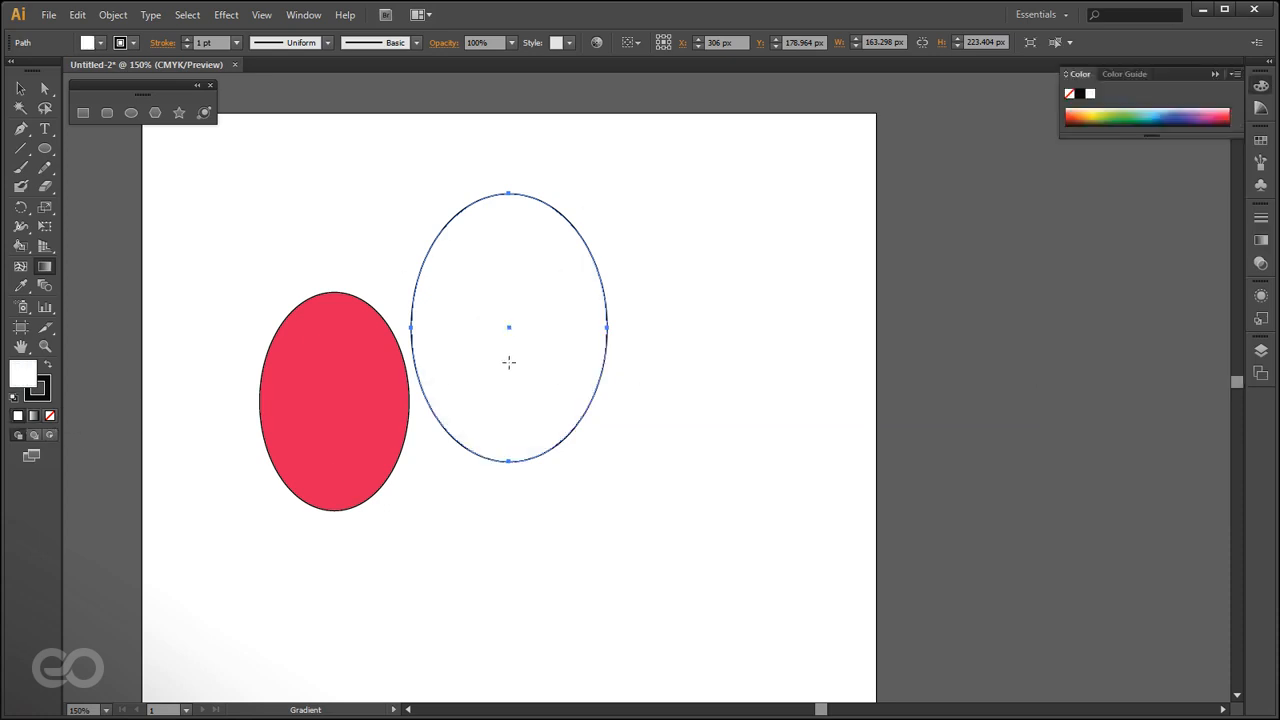
key(v)
click(511, 570)
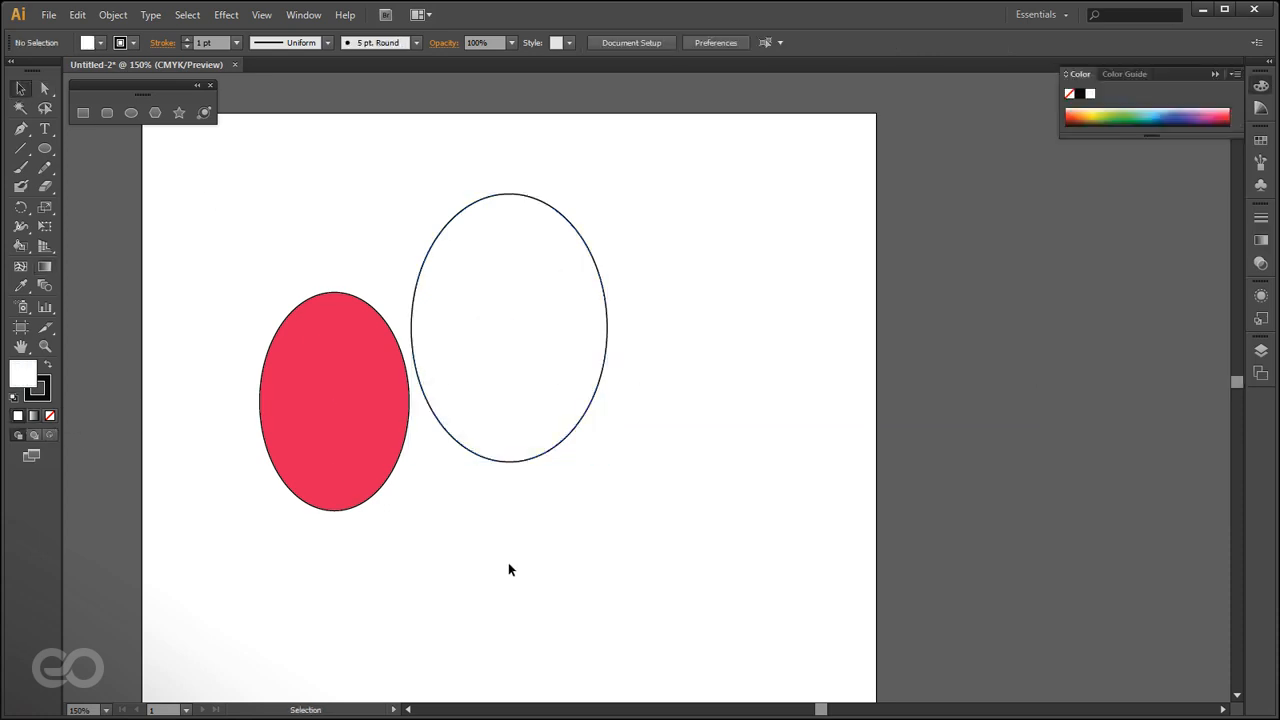
Recolour the red ellipse from the colour spectrum with a green fill and a pink stroke, trying a blue stroke first.
click(333, 420)
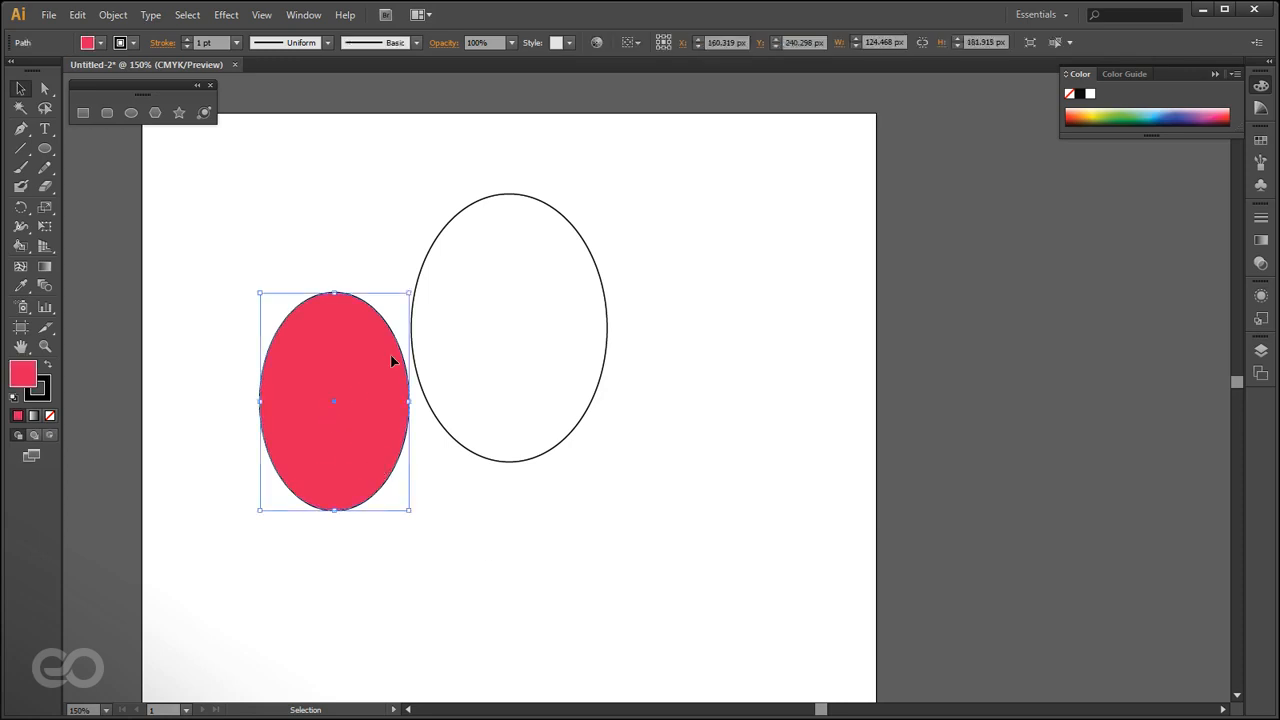
click(1126, 111)
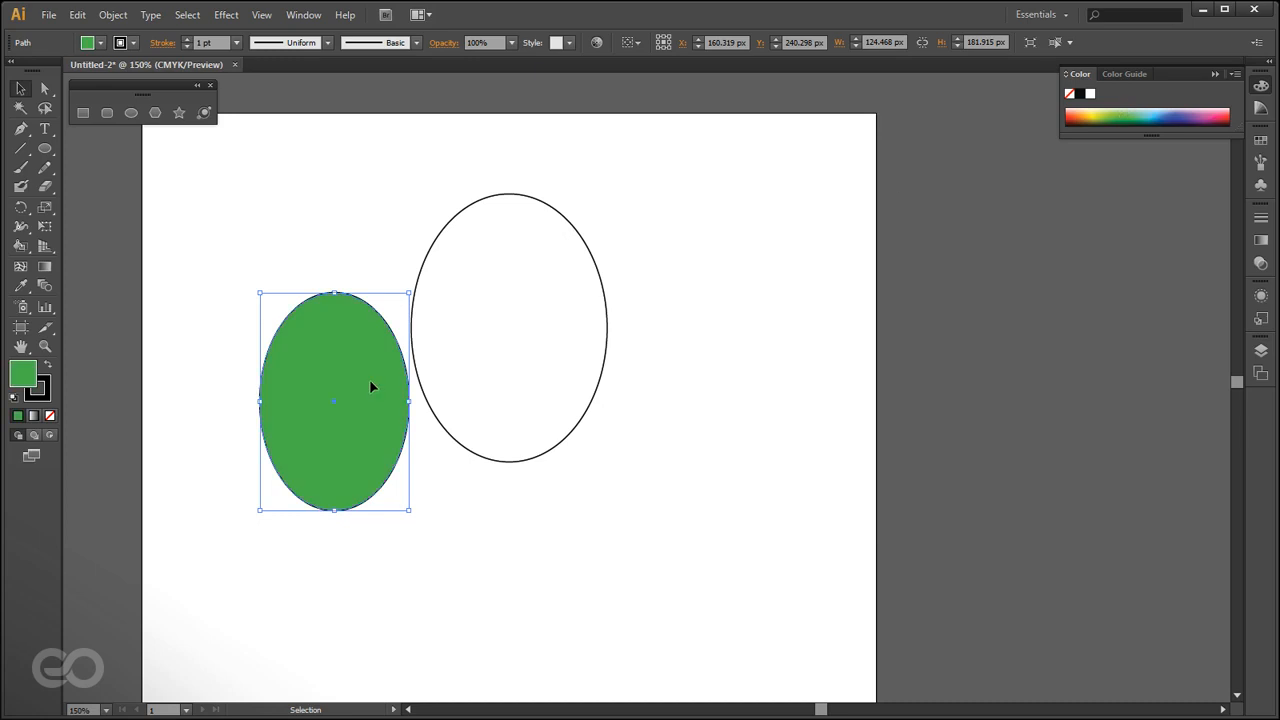
key(x)
click(1175, 112)
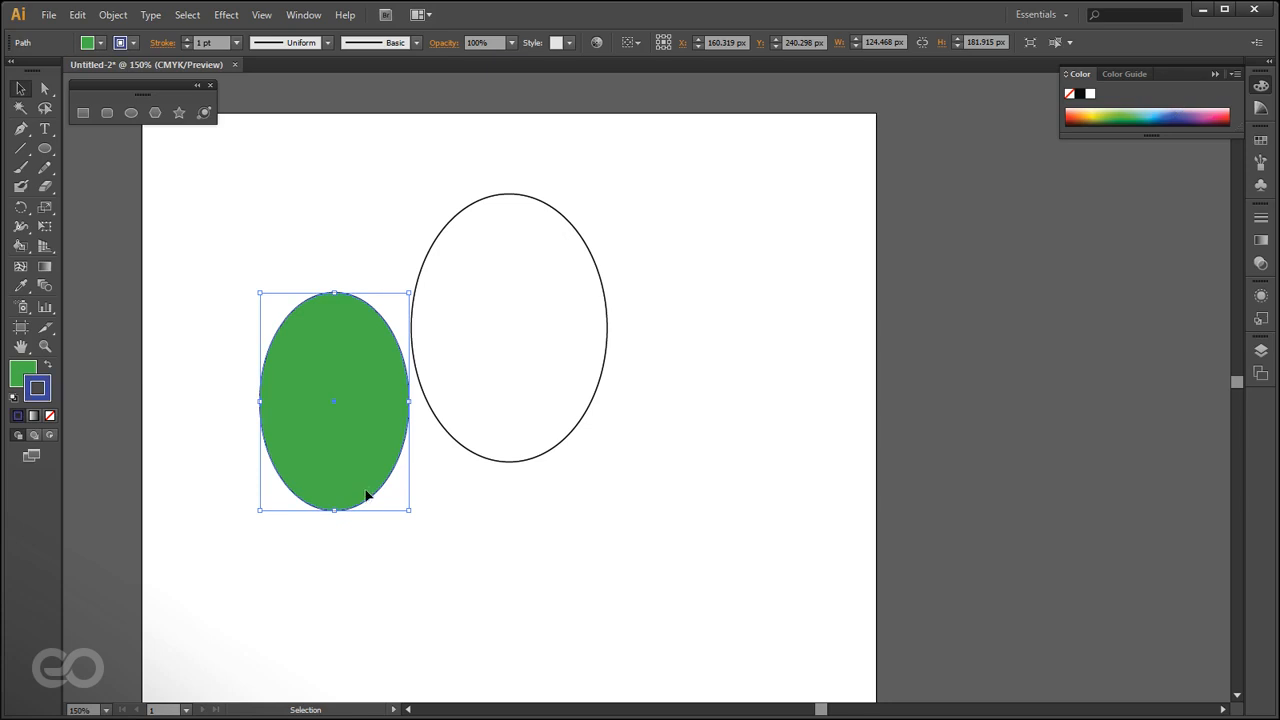
scroll(362, 509, up, 7)
drag(1080, 110, 1218, 113)
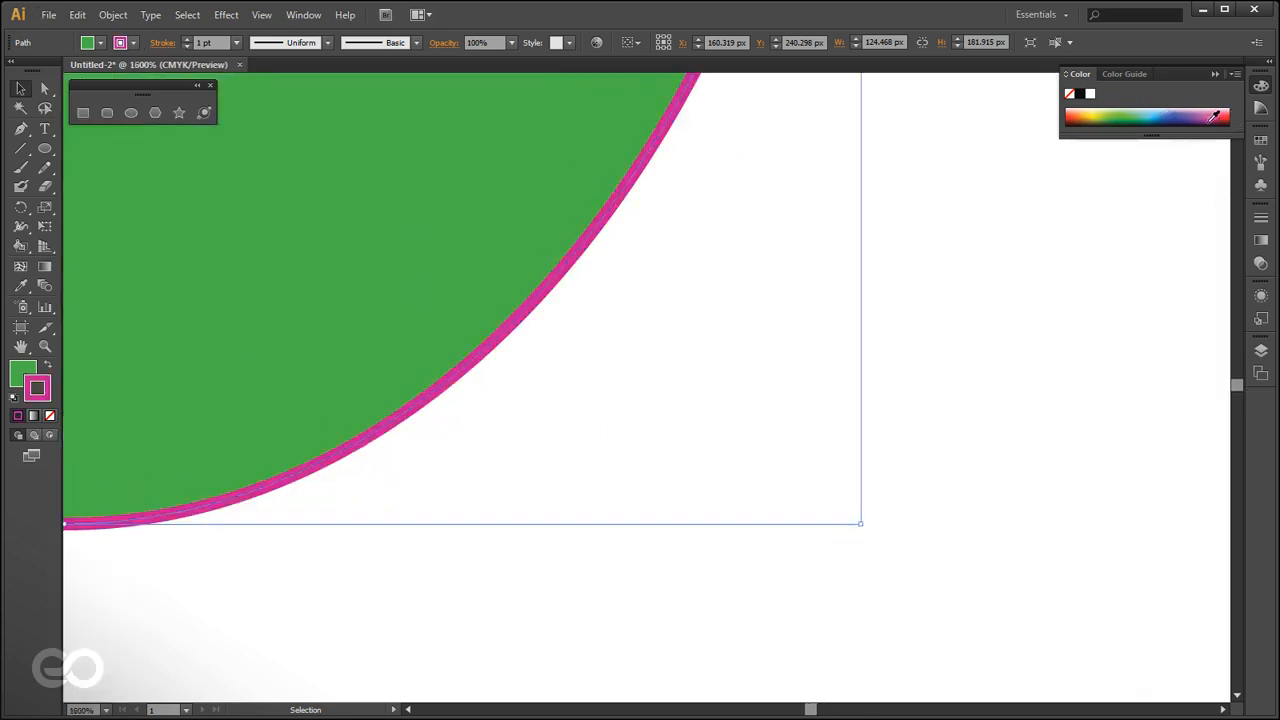
Toggle the active colour between fill and stroke for the green ellipse, ending with the stroke active.
key(x)
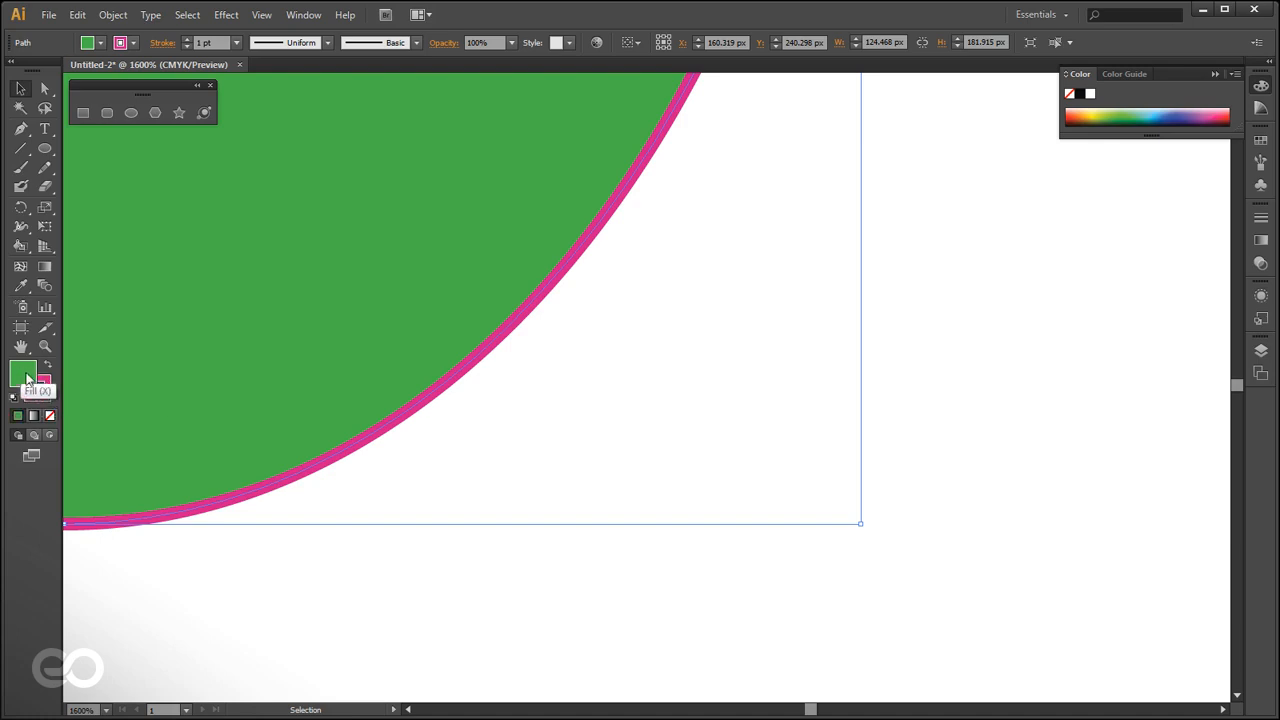
click(42, 390)
scroll(660, 510, down, 6)
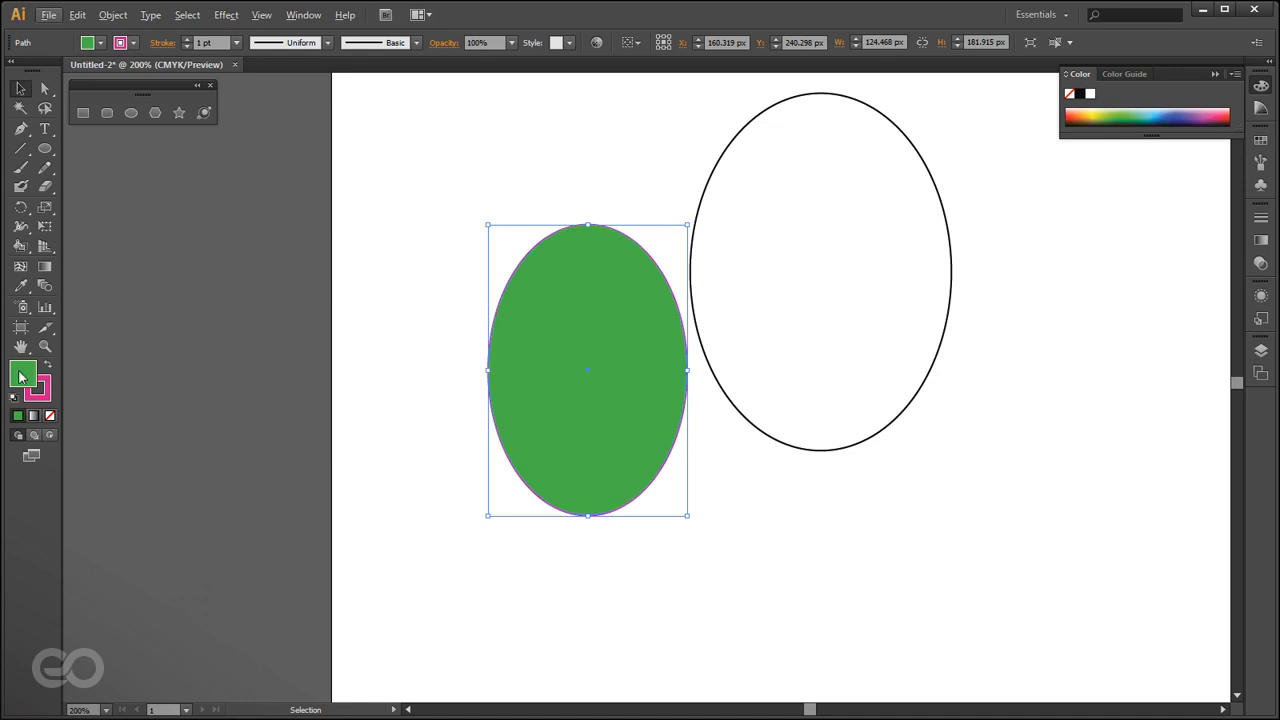
click(37, 396)
scroll(352, 455, down, 2)
scroll(560, 457, up, 1)
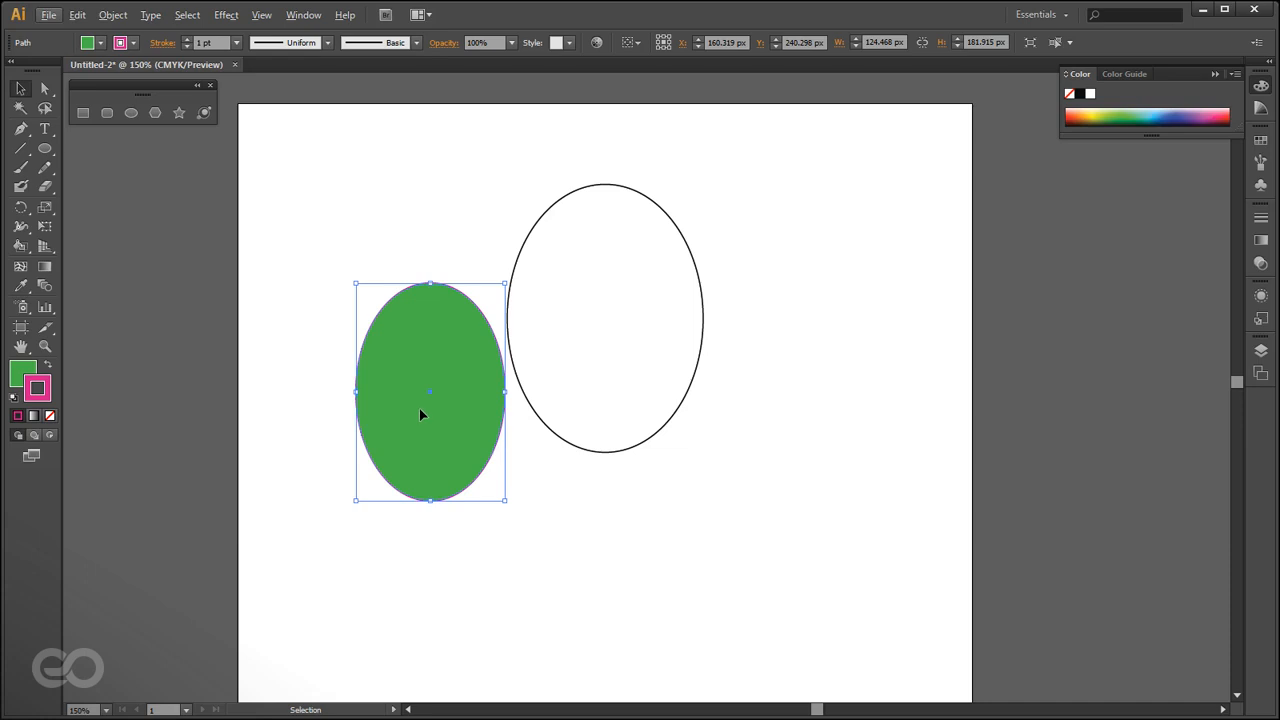
Set the green ellipse's pink stroke weight to 14 pt, and deselect it.
scroll(366, 368, up, 2)
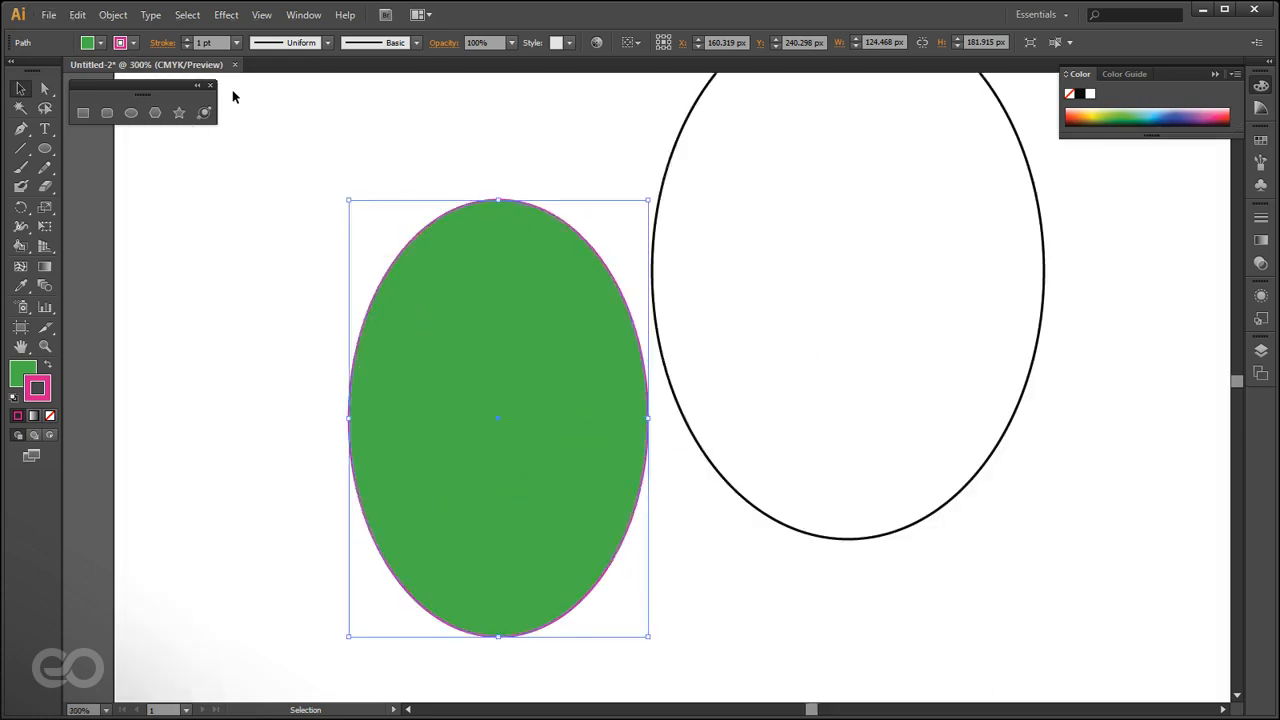
click(101, 43)
click(101, 43)
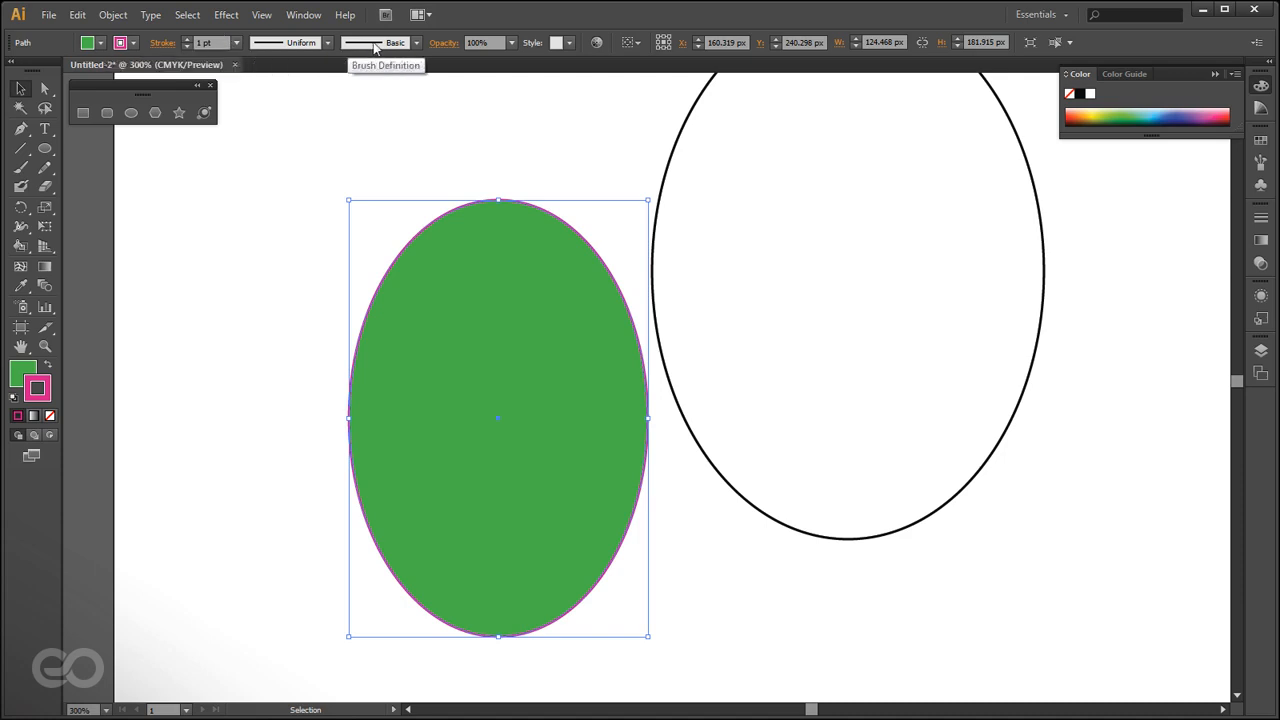
click(236, 42)
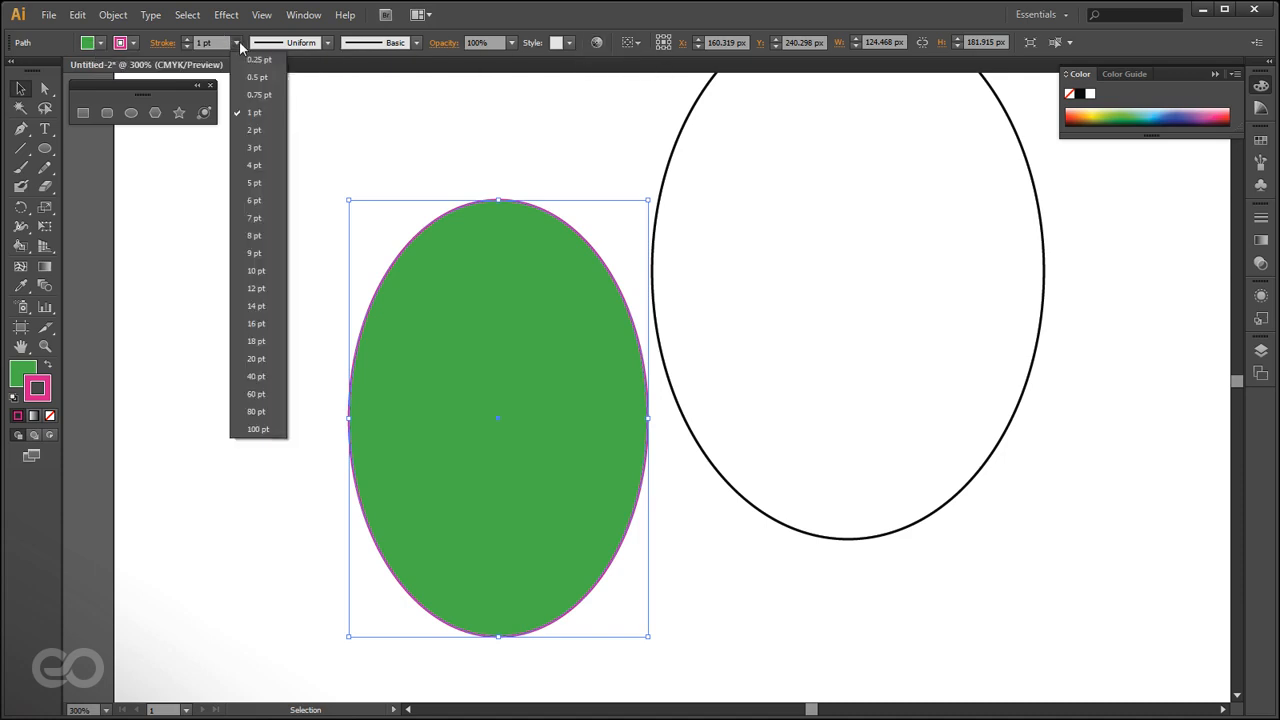
click(249, 304)
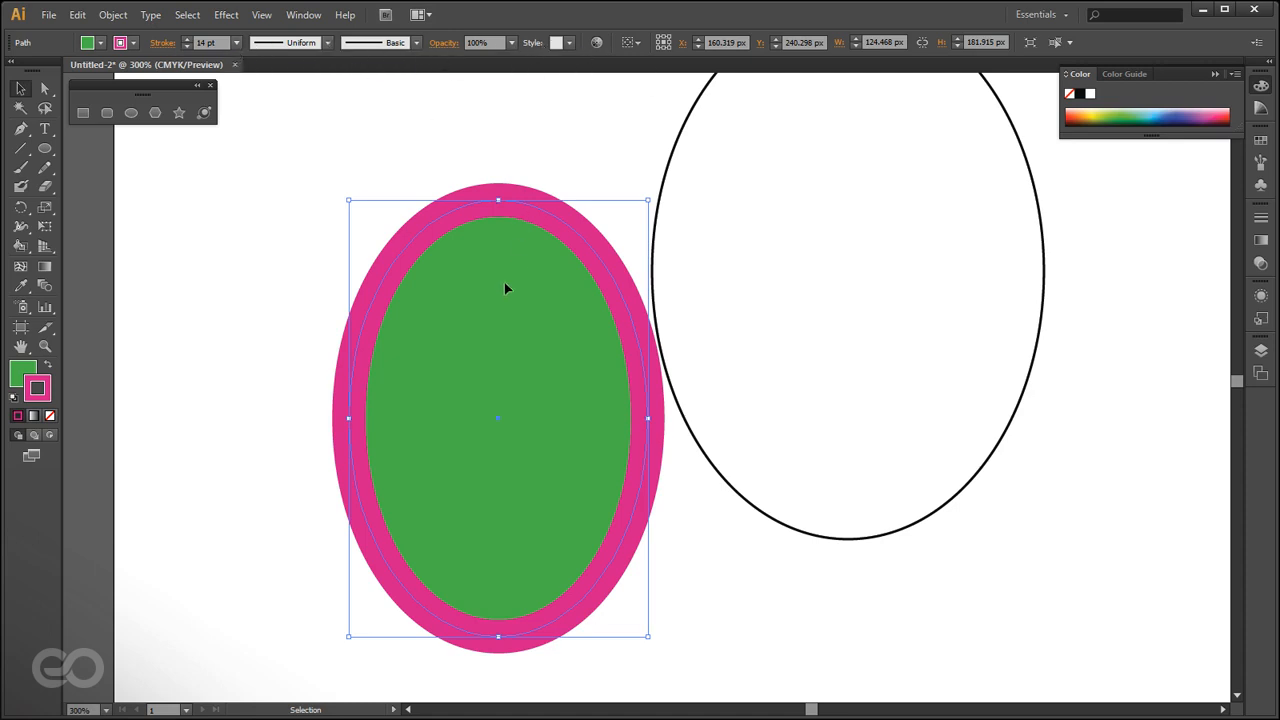
scroll(275, 303, down, 1)
click(610, 562)
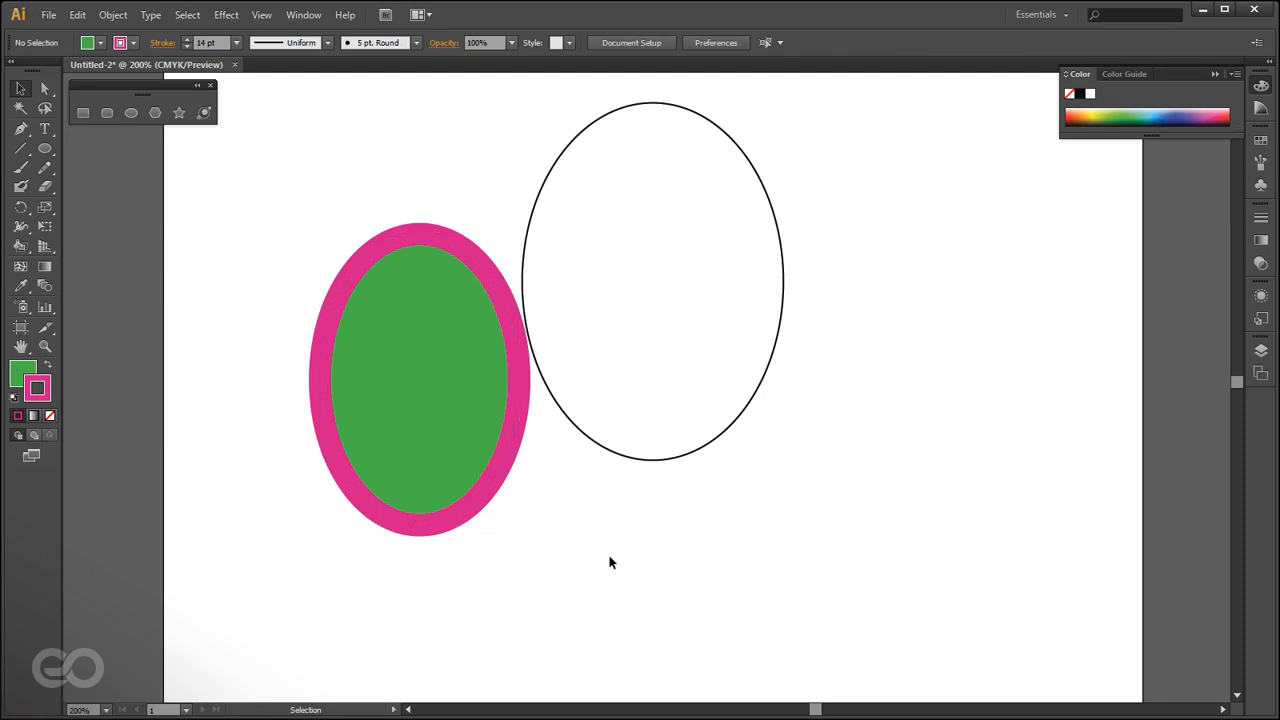
Select the green ellipse with the pink stroke and set its opacity to 50%.
click(436, 428)
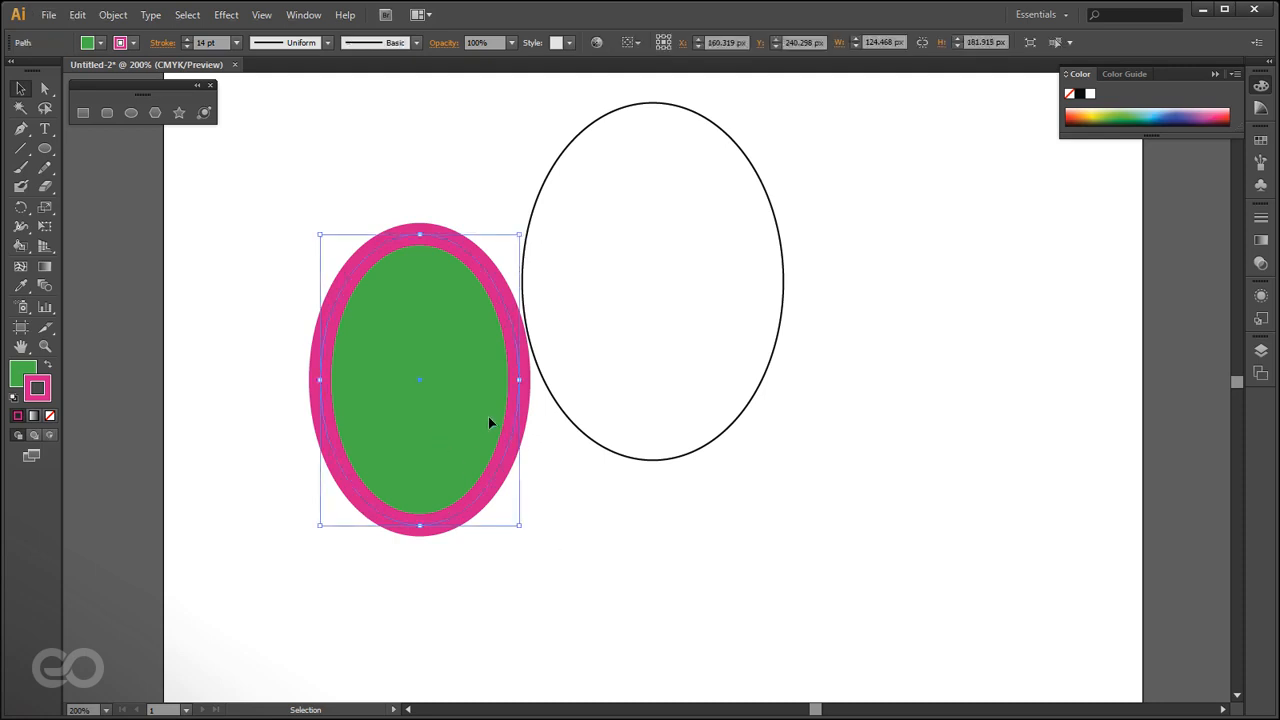
click(513, 47)
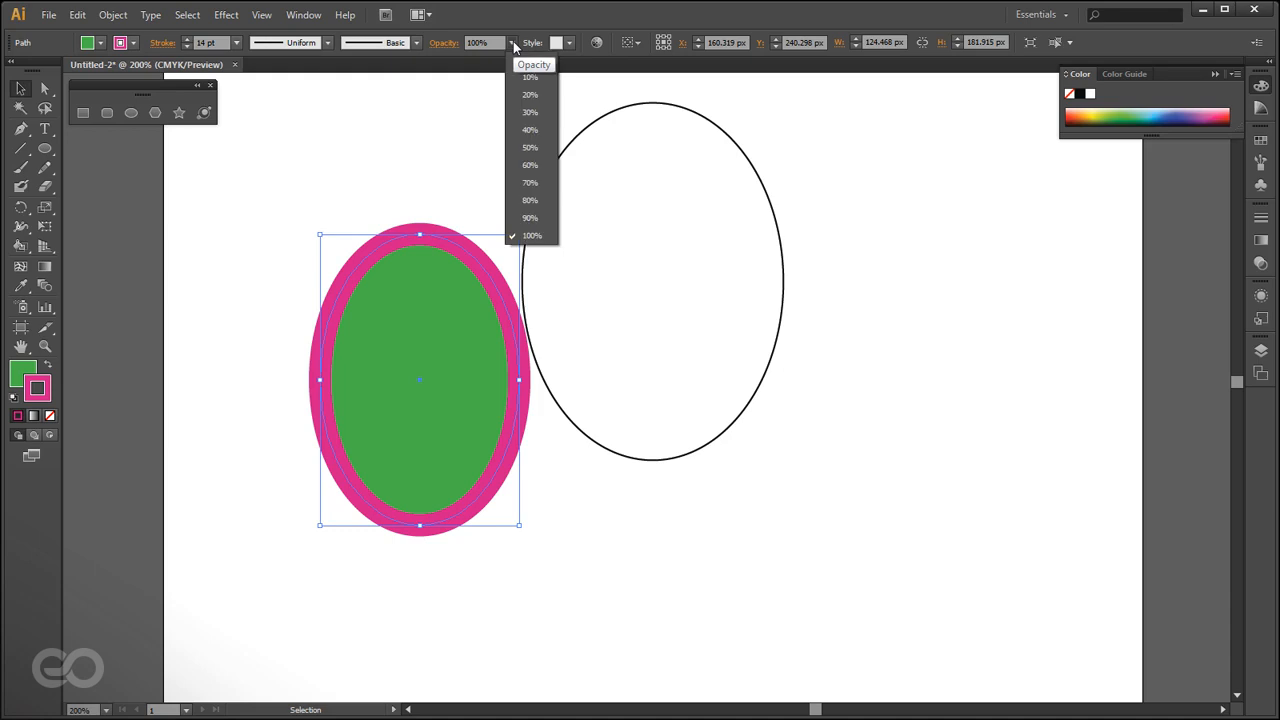
click(538, 160)
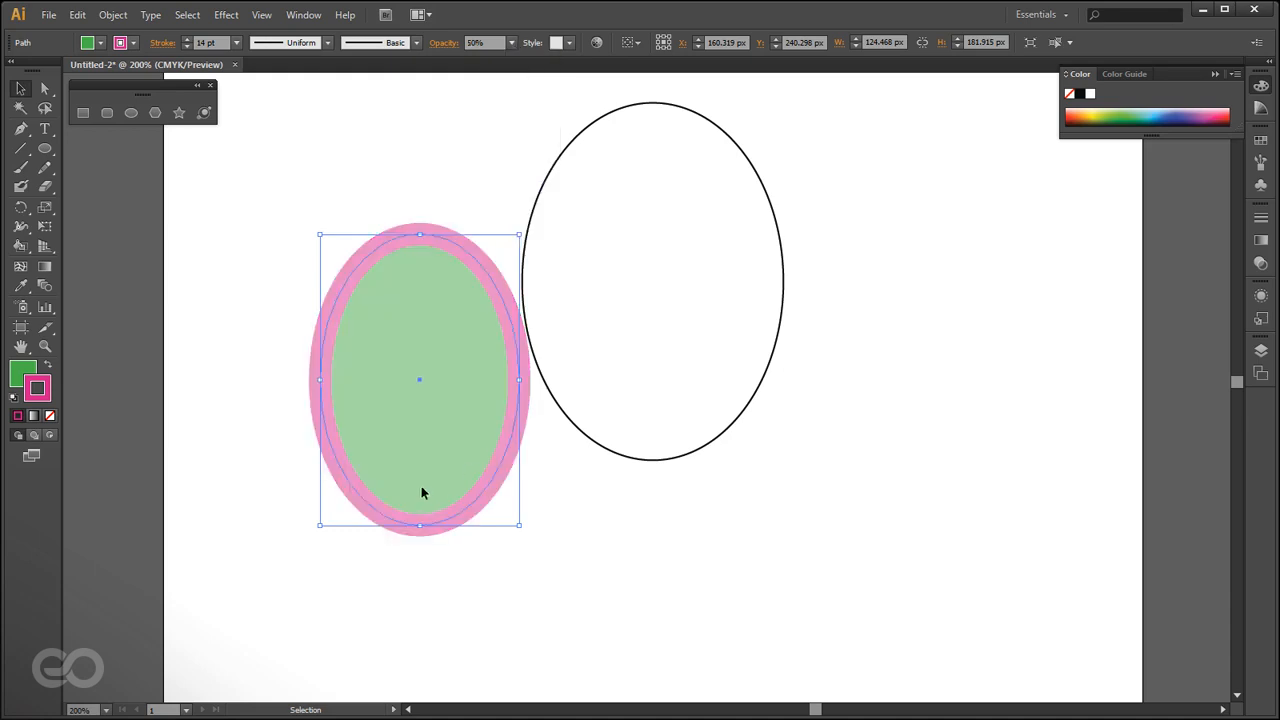
Move the semi-transparent ellipse up beside the white one, and shift the white ellipse to overlap it.
drag(423, 491, 500, 409)
click(534, 552)
drag(651, 358, 596, 386)
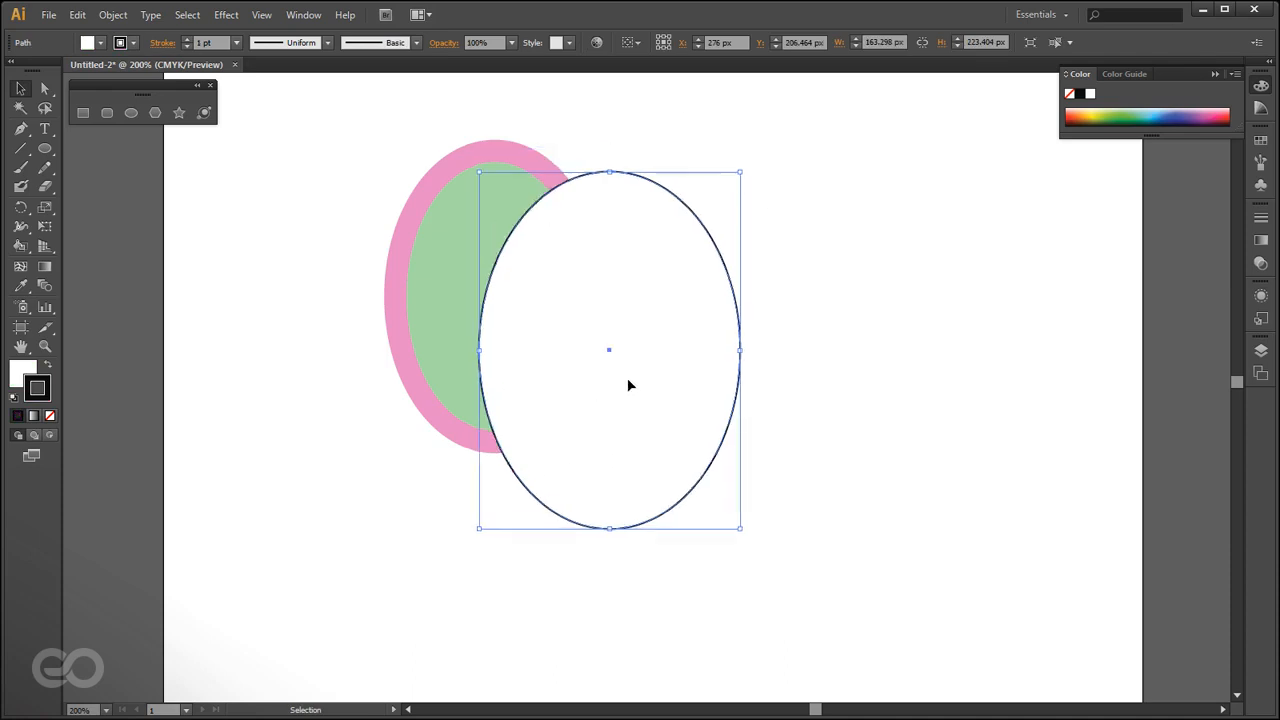
click(271, 303)
Select the semi-transparent green ellipse that lies partly behind the white one.
click(449, 234)
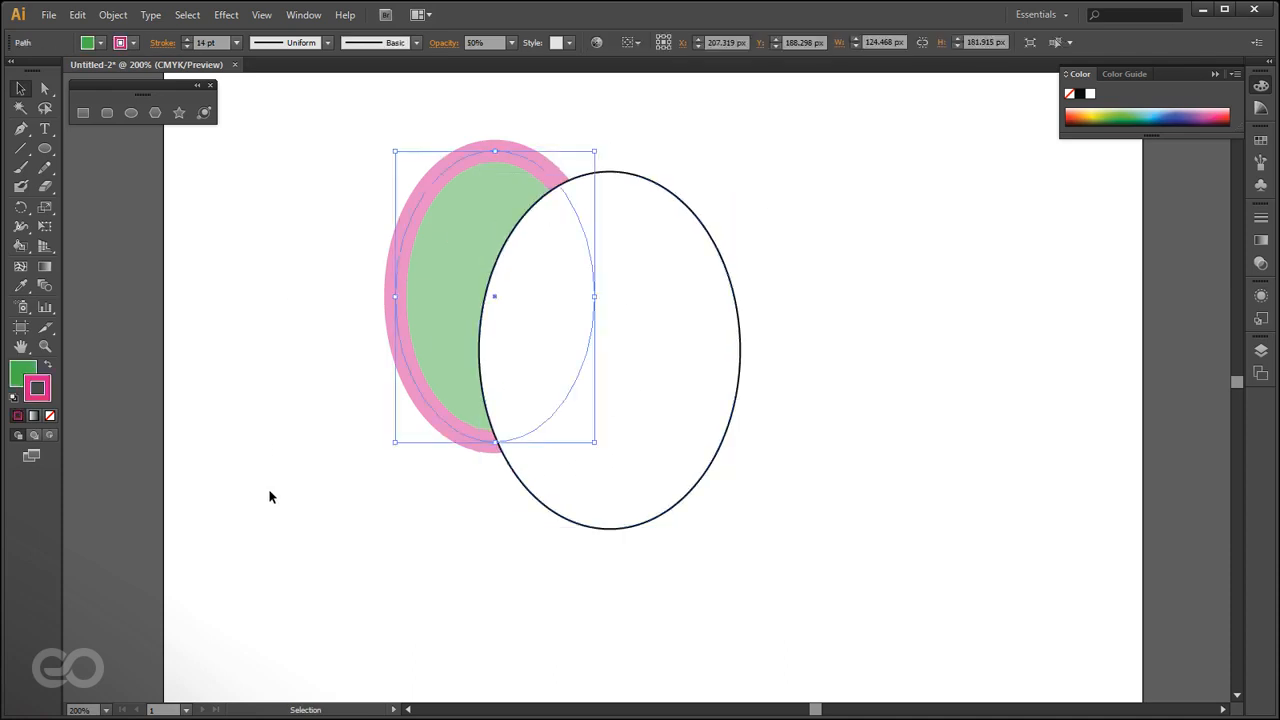
click(268, 490)
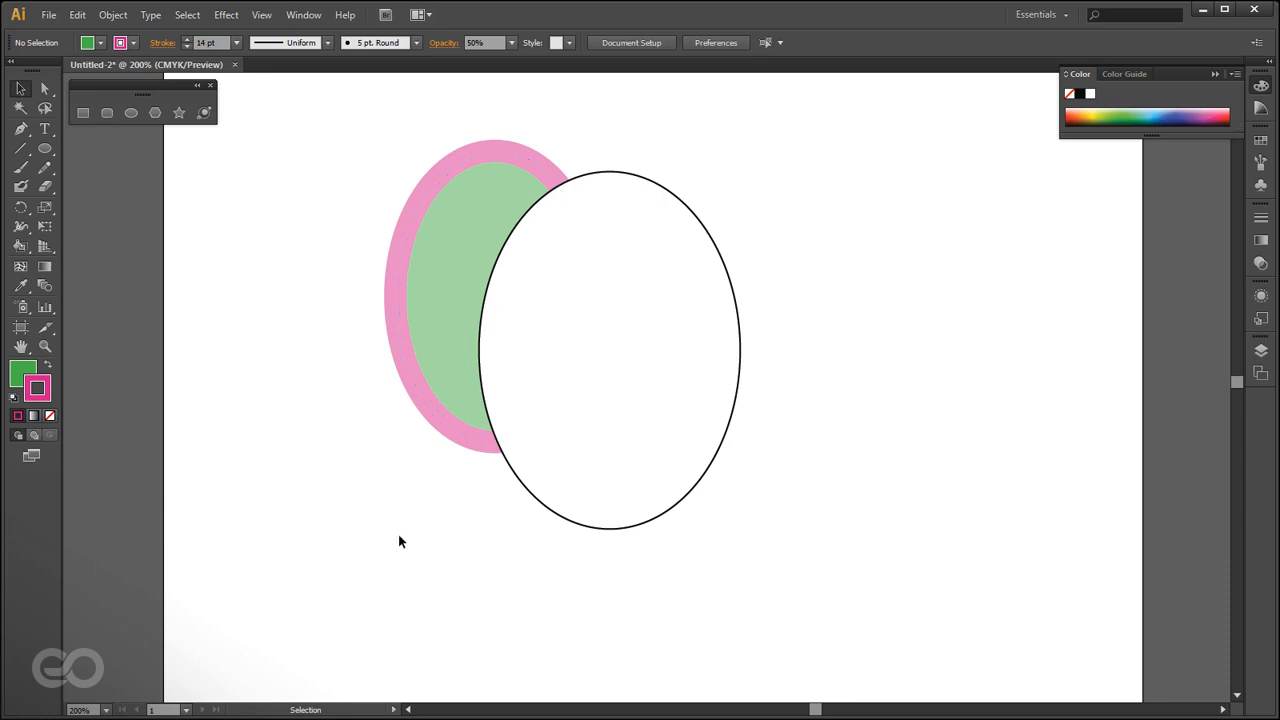
click(446, 288)
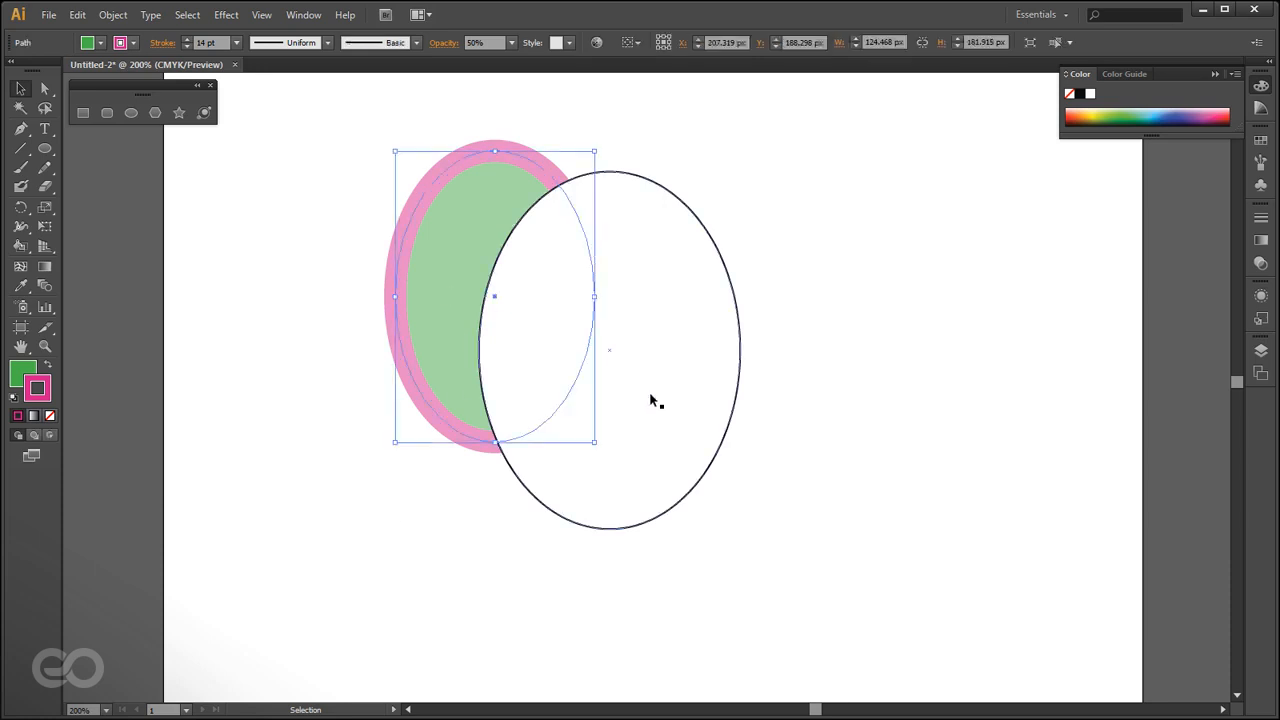
Select the white ellipse, and expand the docked panels to list the two paths inside Layer 1 in a taller layer list.
click(648, 388)
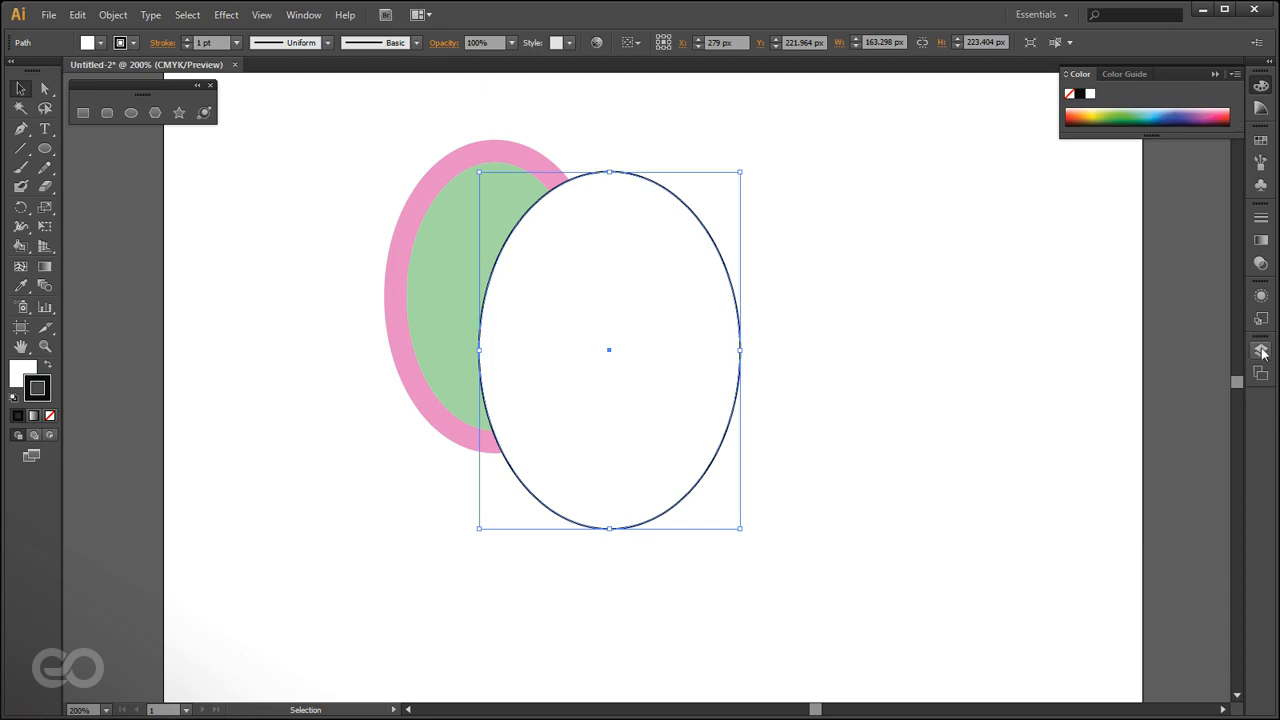
click(1270, 66)
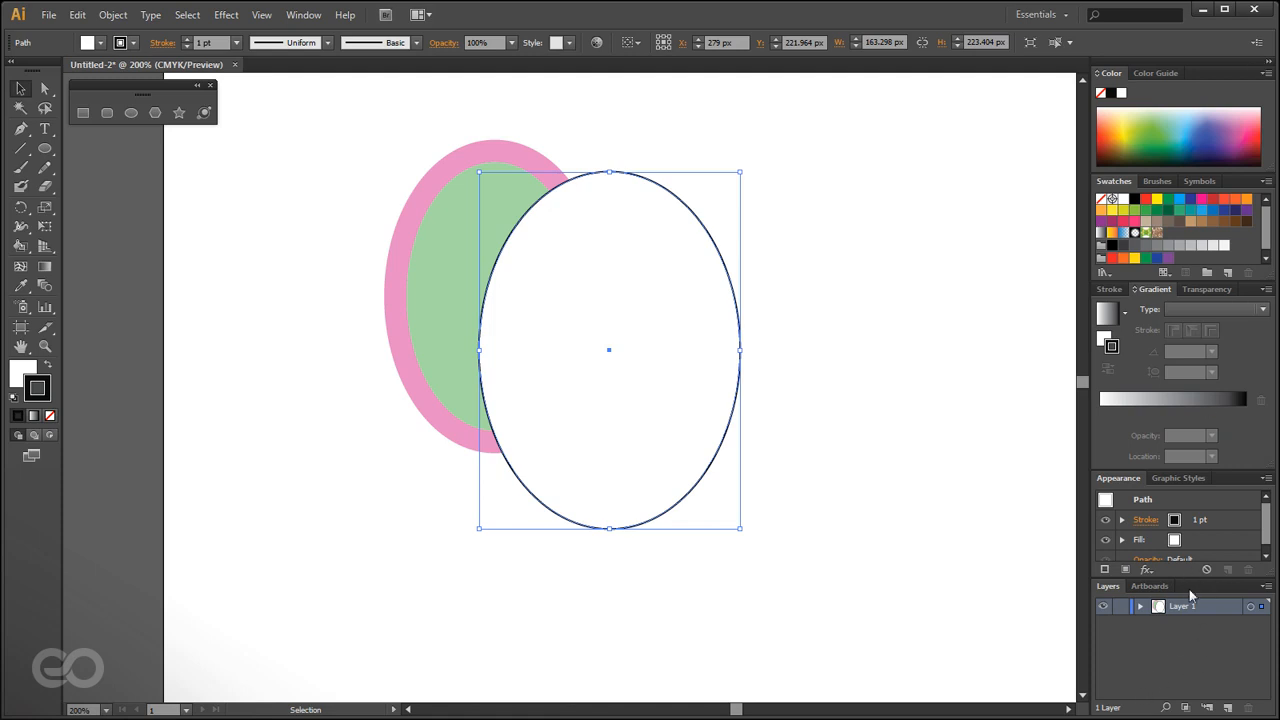
drag(1191, 580, 1187, 476)
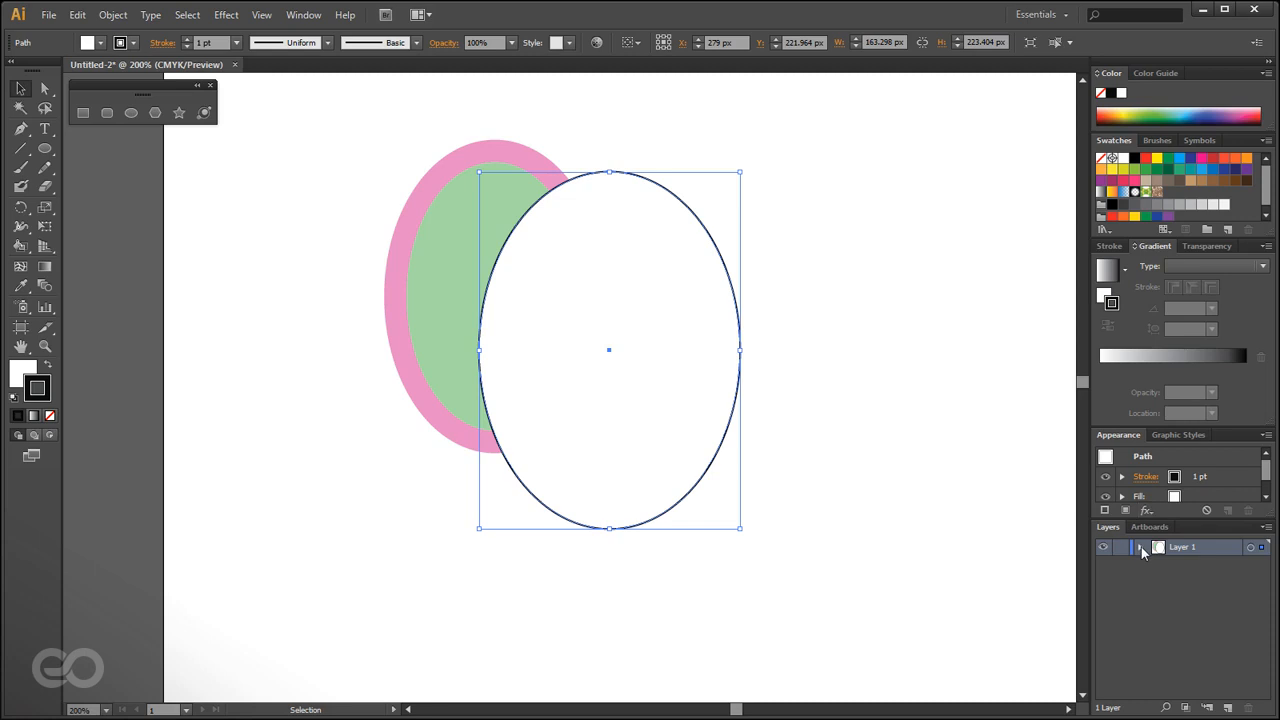
click(1141, 548)
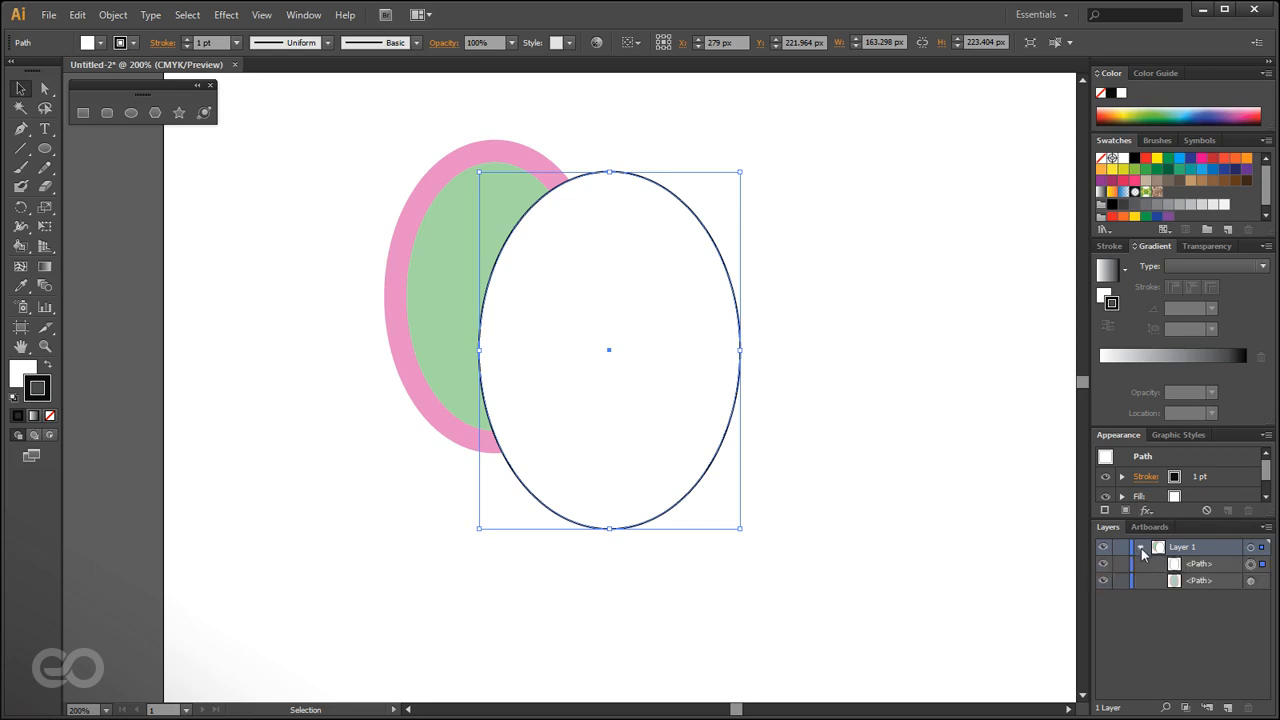
click(1200, 580)
click(1179, 566)
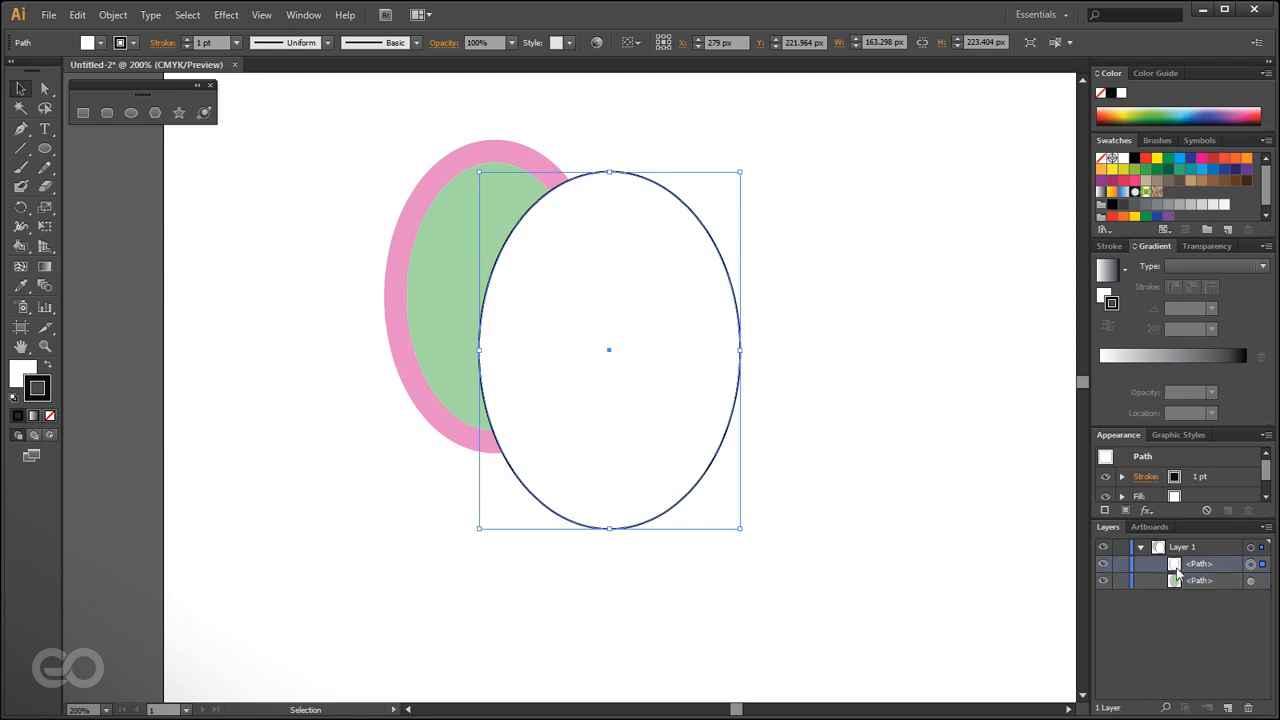
click(1177, 586)
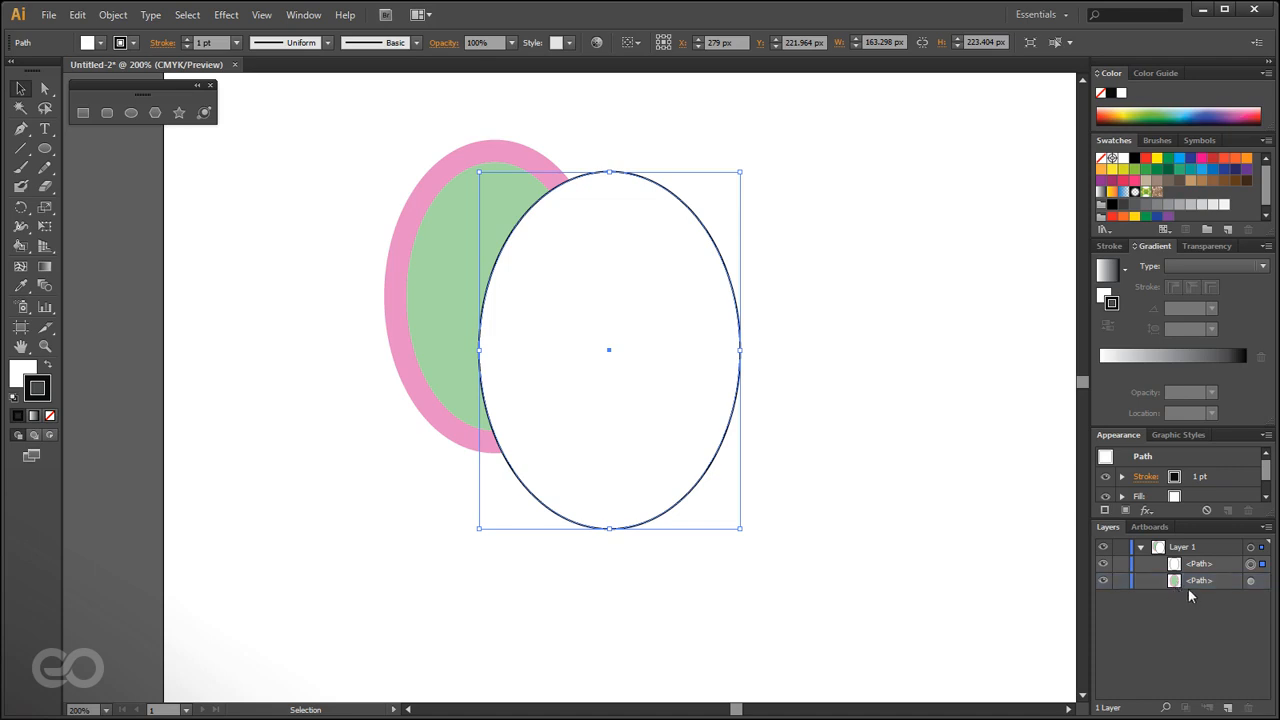
Set the row size of the layer list to Large.
click(1267, 527)
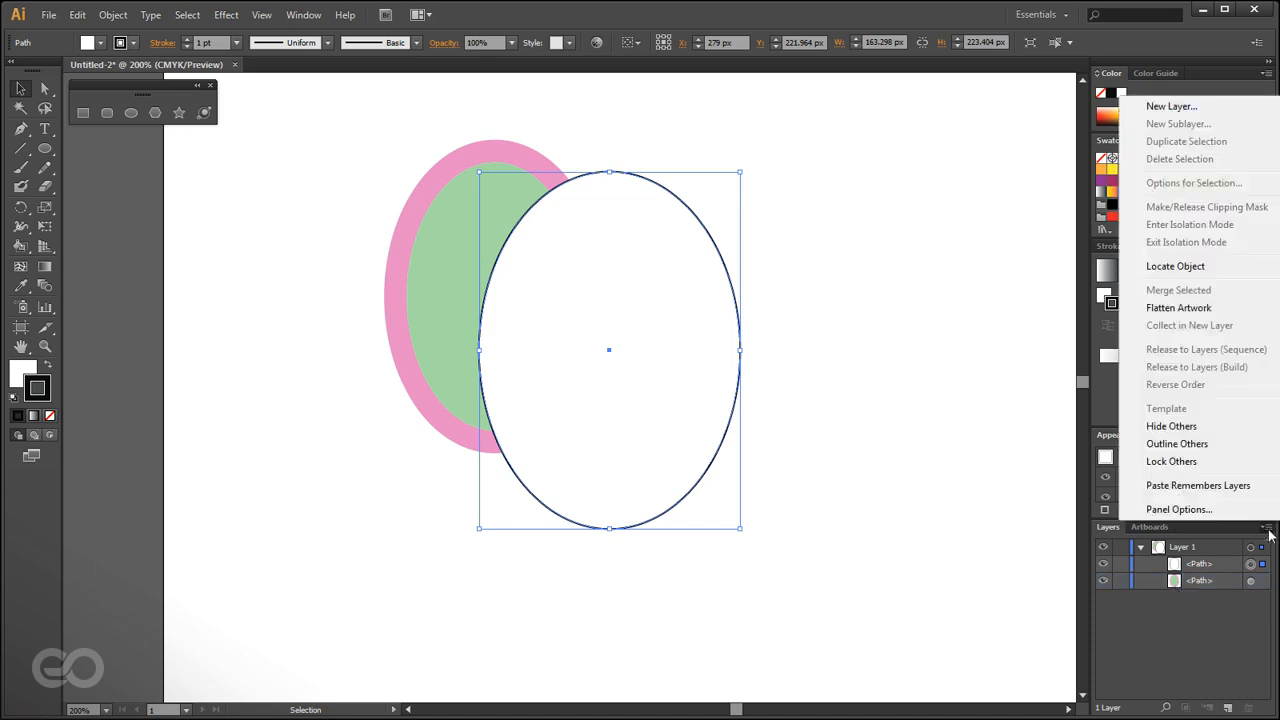
click(1200, 510)
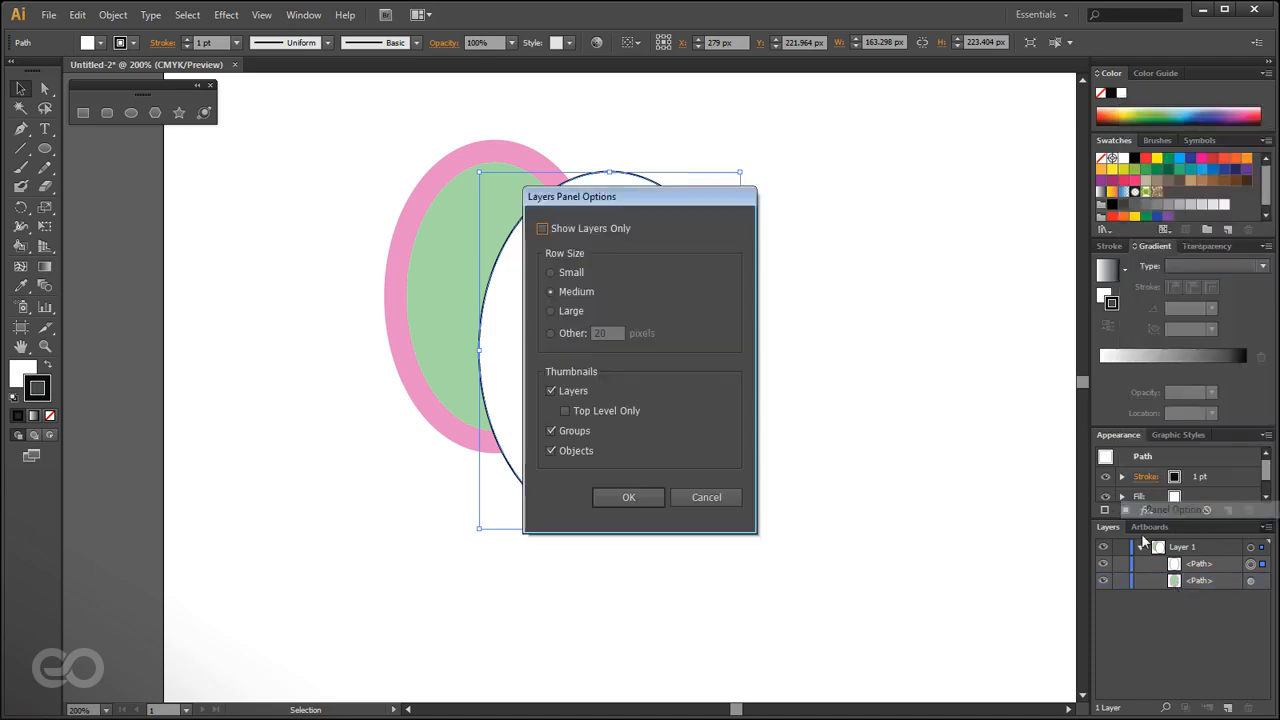
click(566, 310)
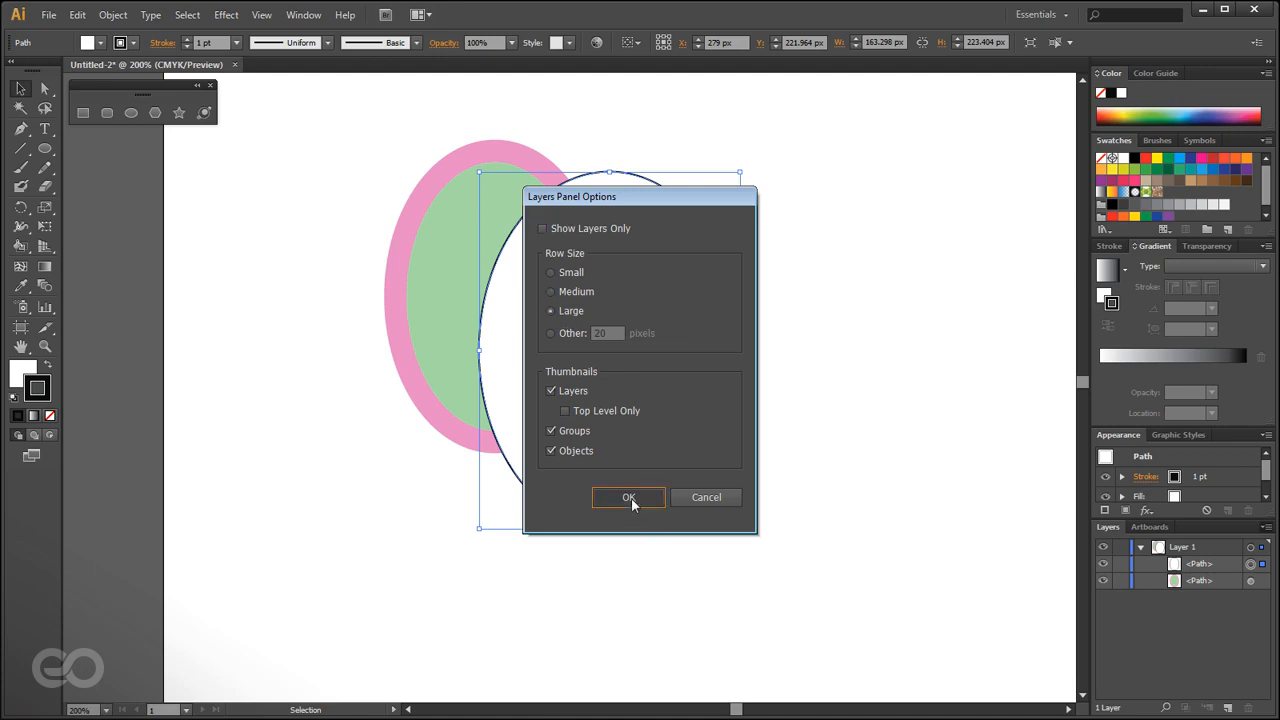
click(629, 499)
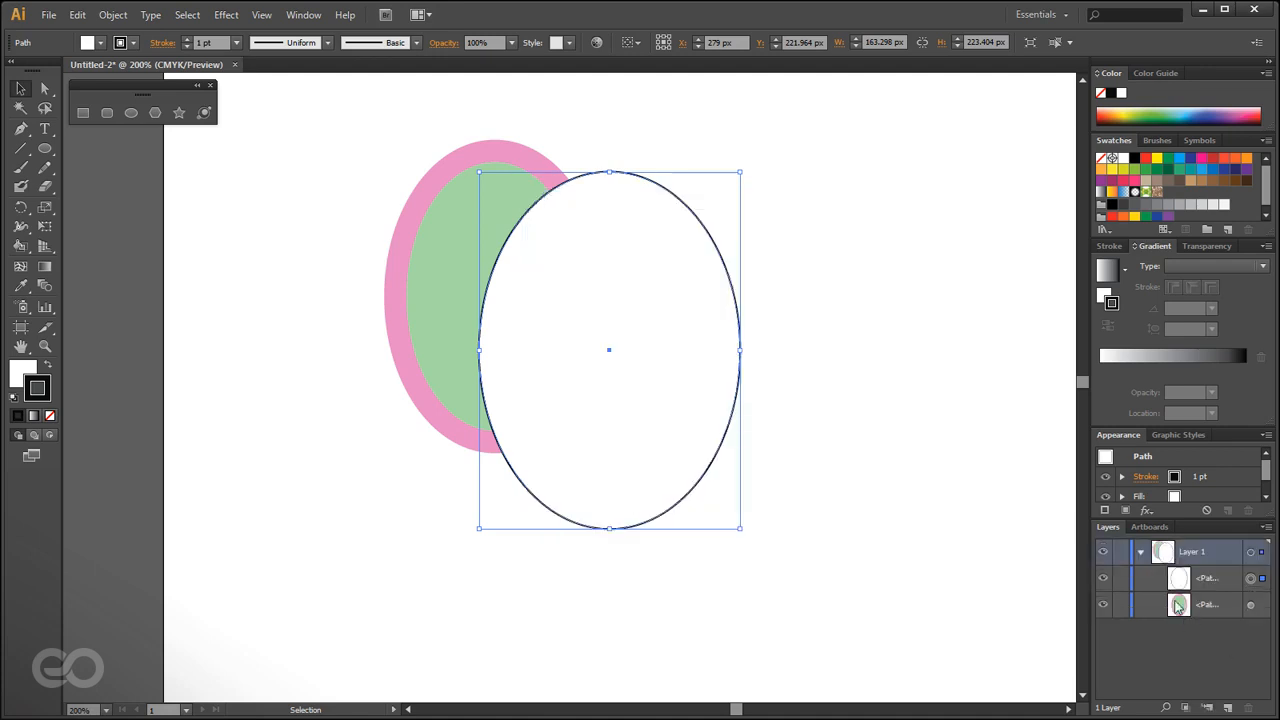
Set a custom row size of 40 pixels for the layer list.
click(1266, 527)
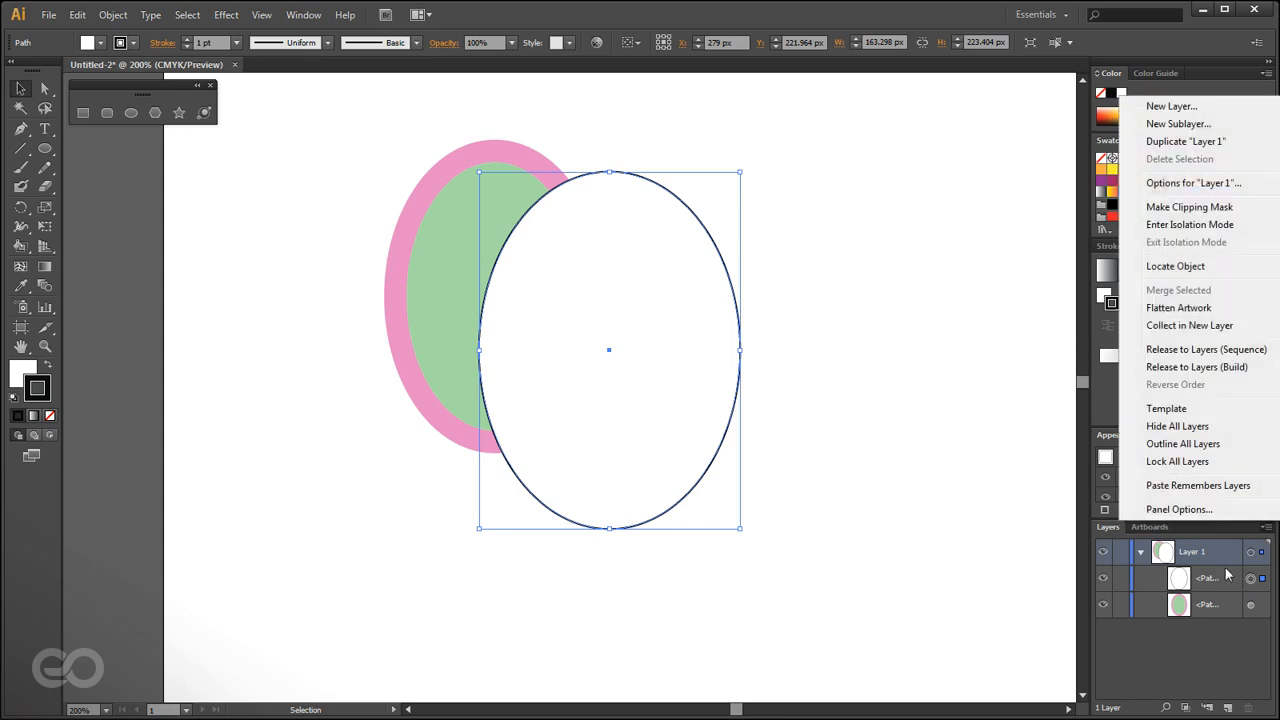
click(1178, 509)
click(564, 333)
text(40)
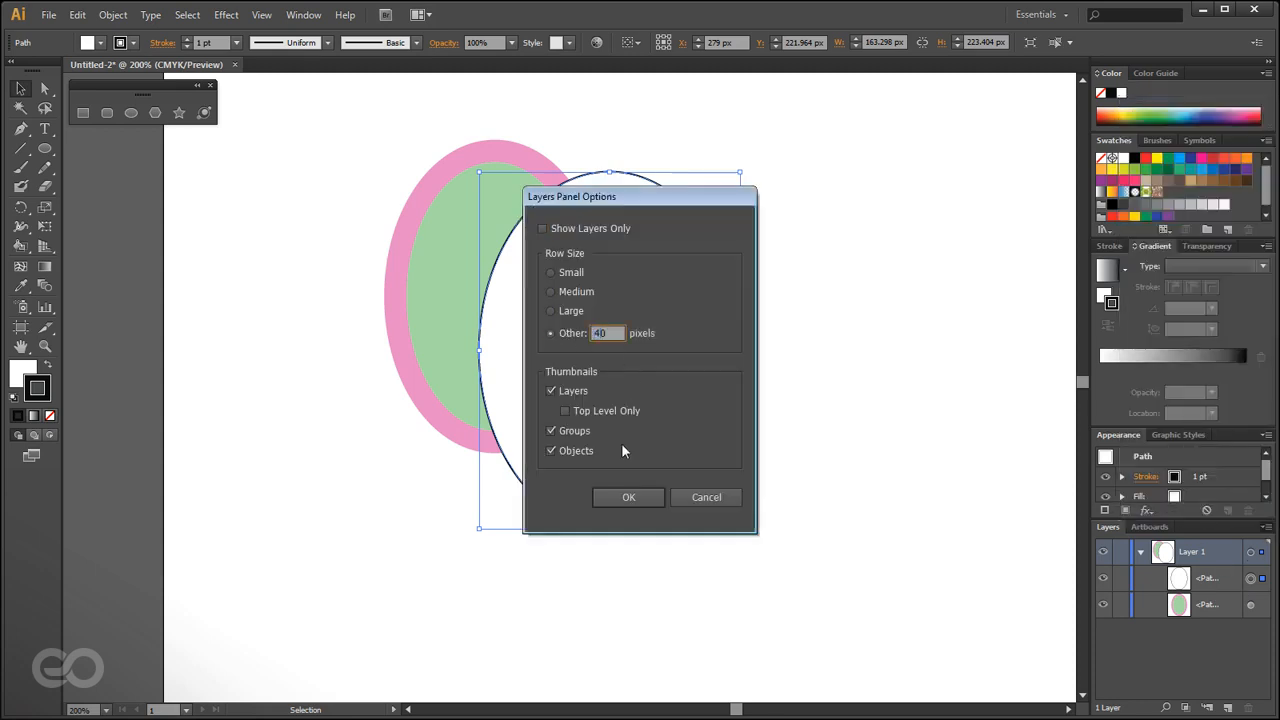
click(624, 496)
Set the layer list's custom row size to 60 pixels, widen the panel dock, and deselect the artwork.
click(1267, 529)
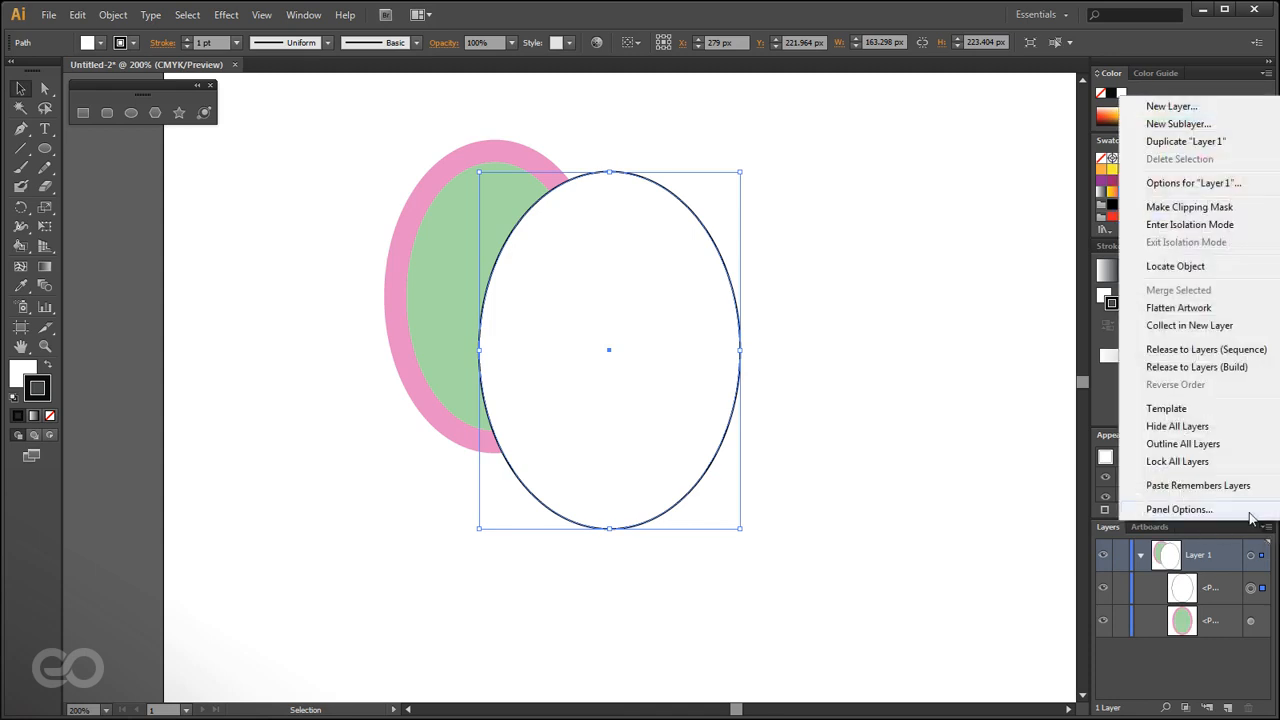
click(1178, 509)
double_click(597, 334)
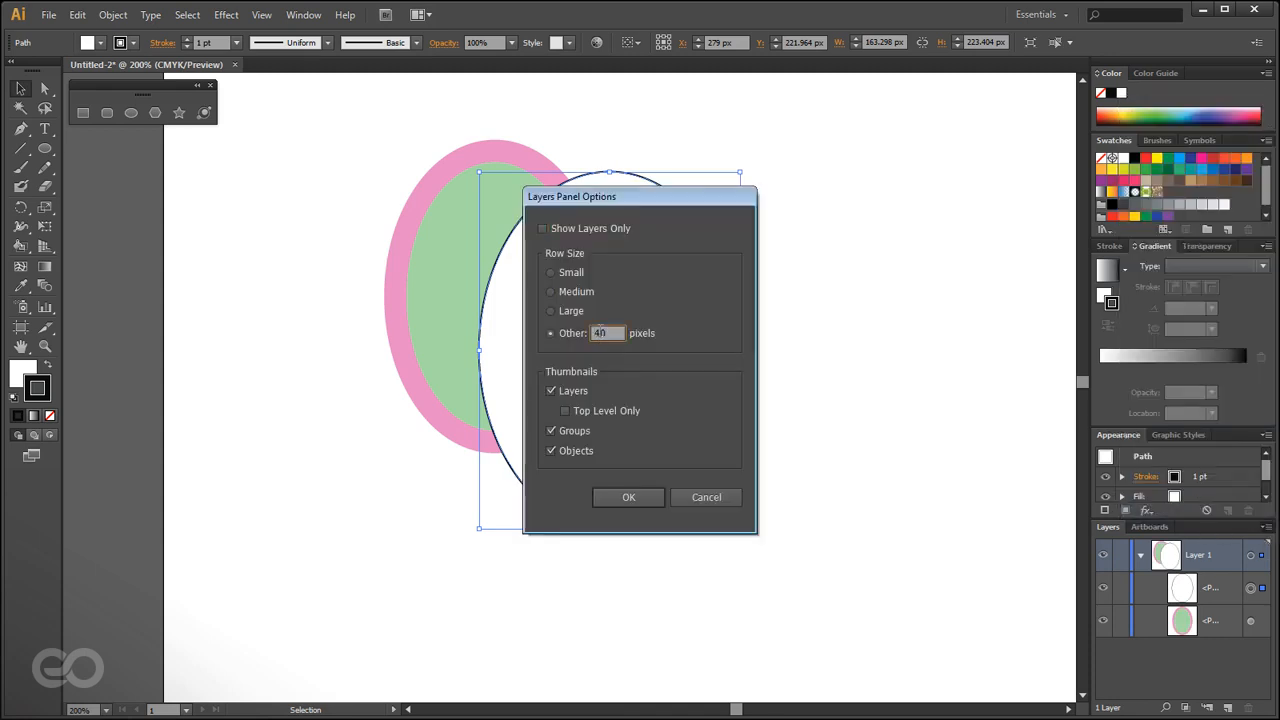
text(6)
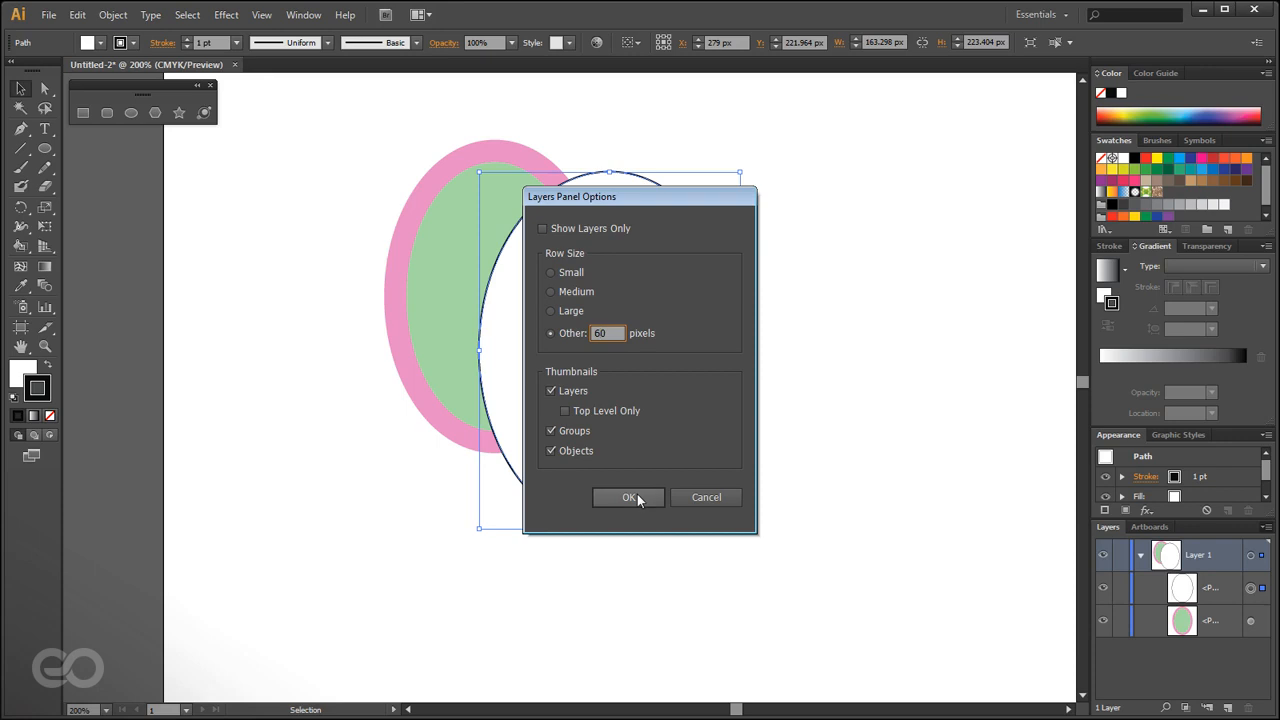
click(637, 497)
drag(1090, 517, 985, 498)
click(840, 577)
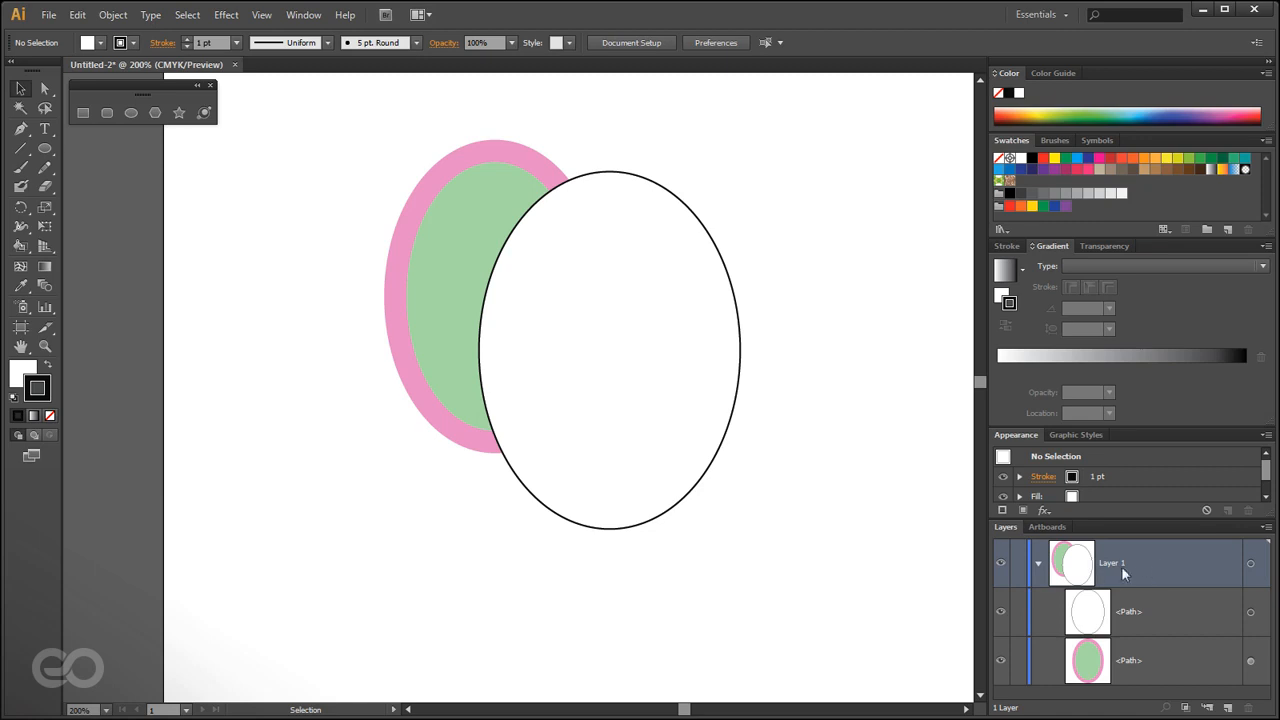
Highlight each ellipse's path in Layer 1, and shift the white ellipse slightly further over the green one.
click(1158, 660)
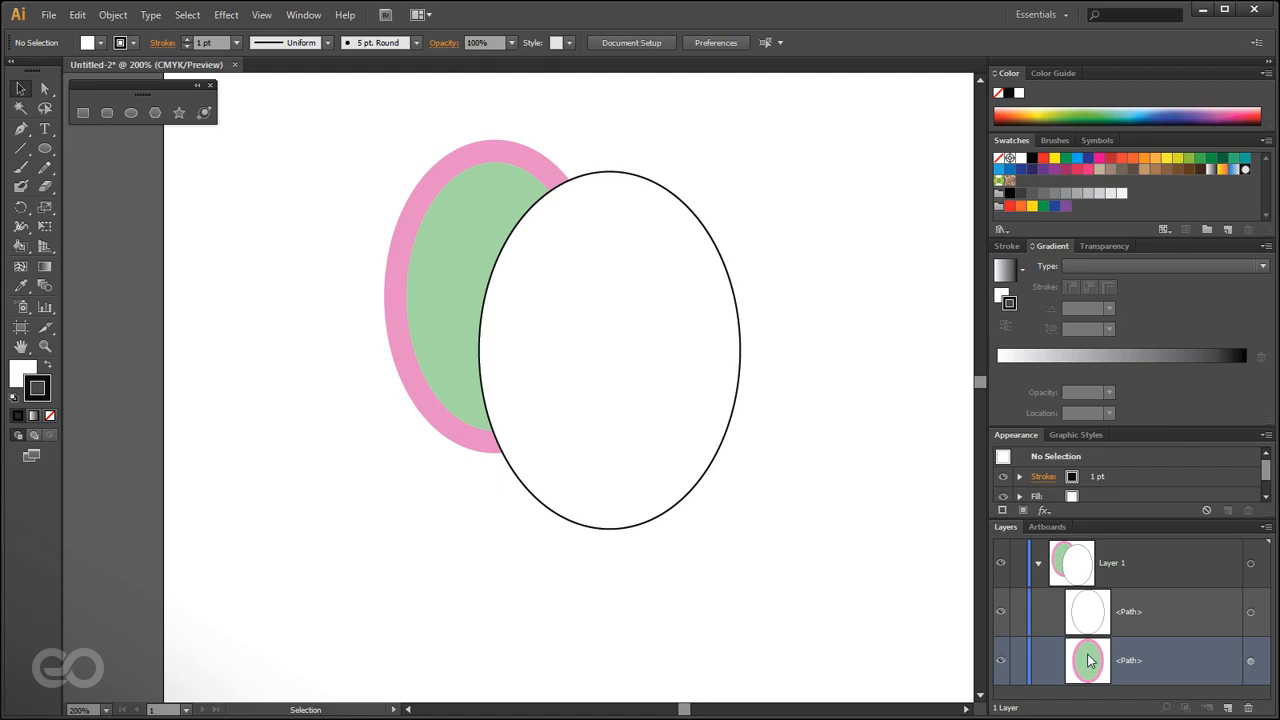
click(1074, 608)
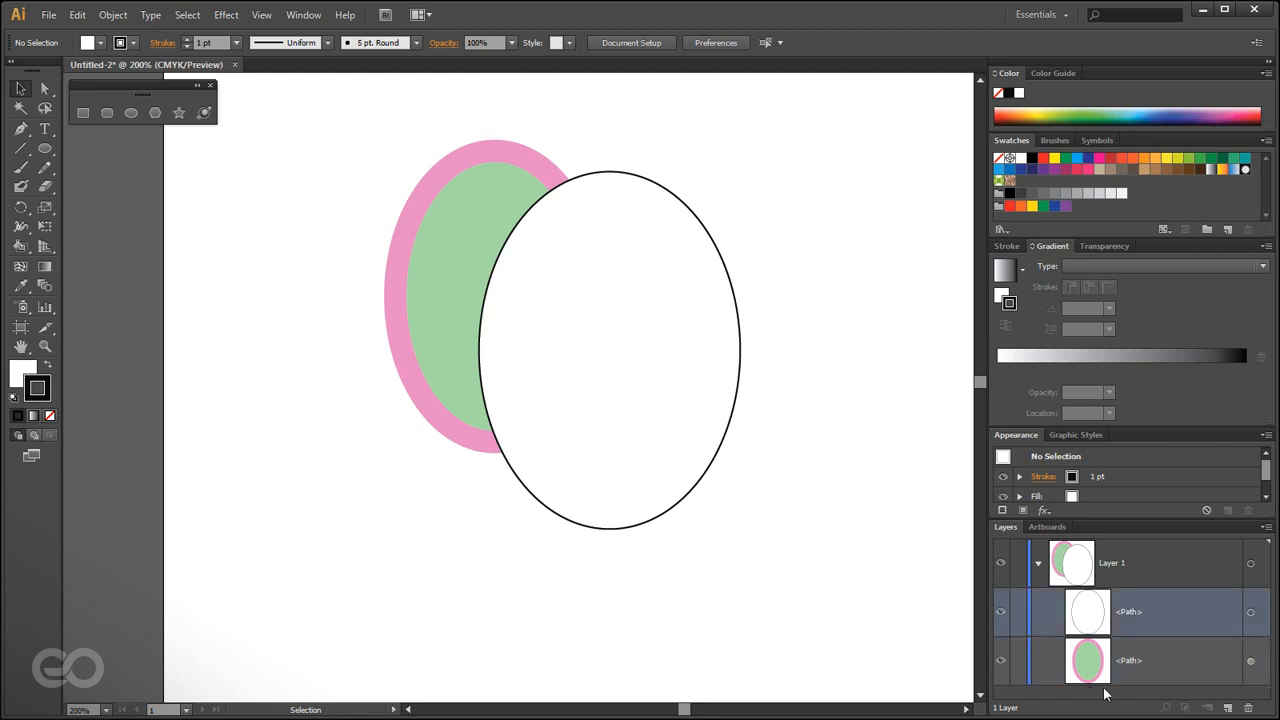
drag(616, 311, 589, 324)
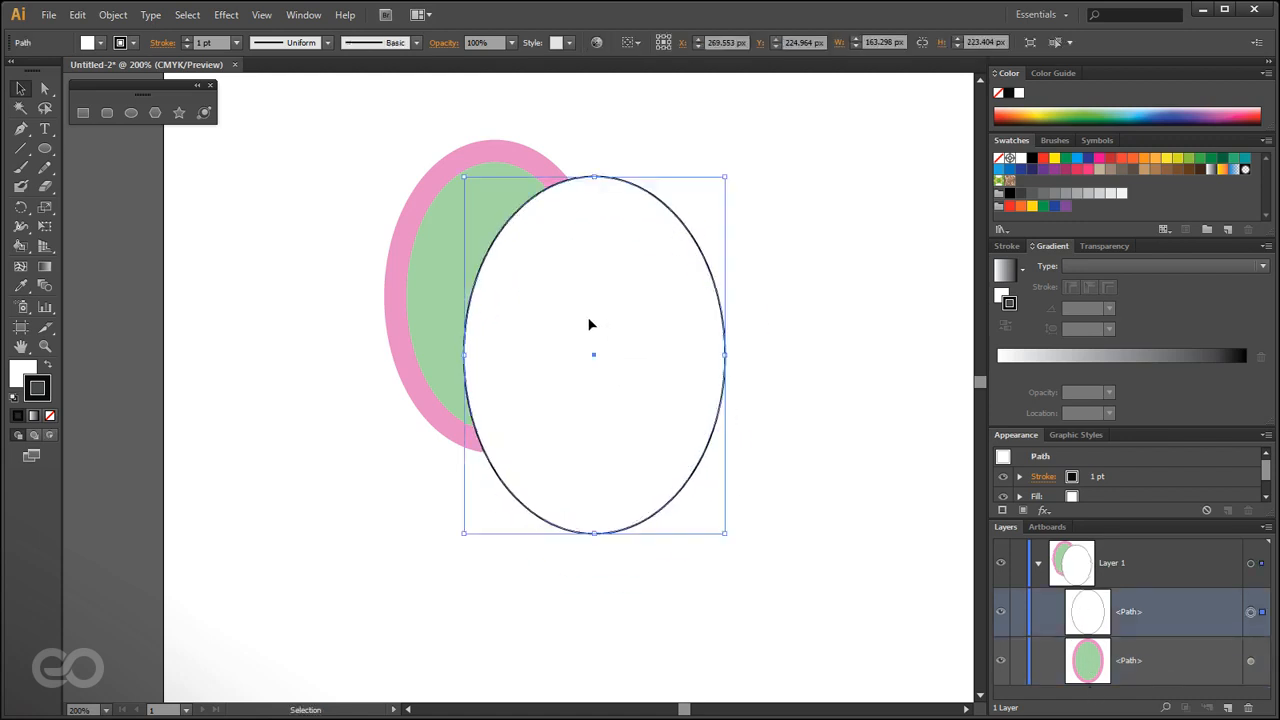
Move the green ellipse's path above the white ellipse's path in Layer 1, and shift the green ellipse slightly up and left.
click(1150, 686)
drag(1153, 670, 1148, 597)
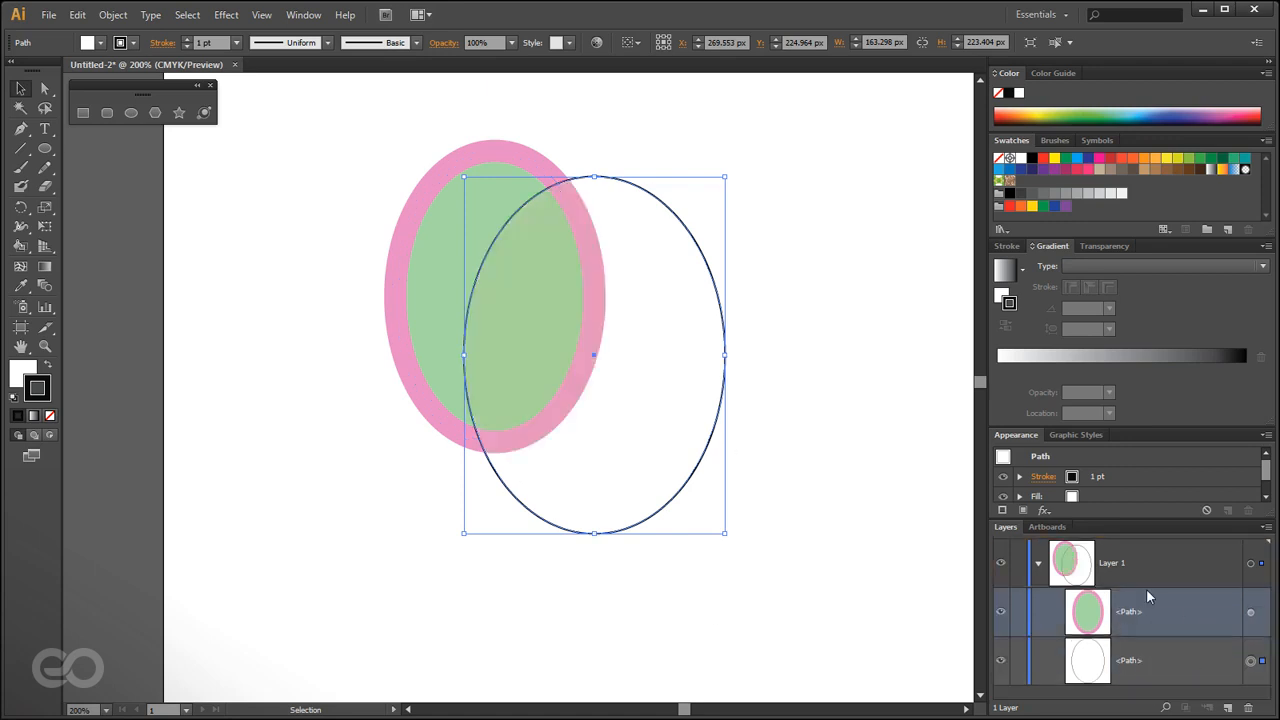
click(706, 640)
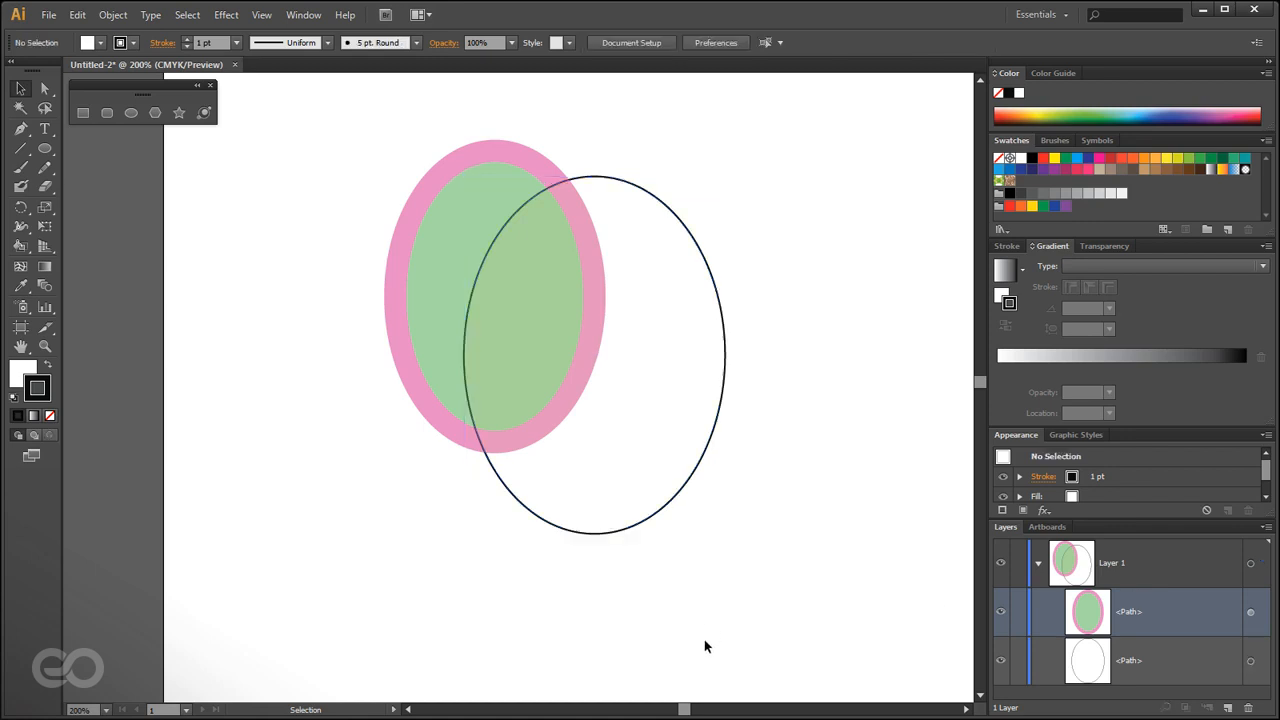
mouse_move(405, 258)
mouse_down()
mouse_move(392, 295)
mouse_move(407, 238)
mouse_up()
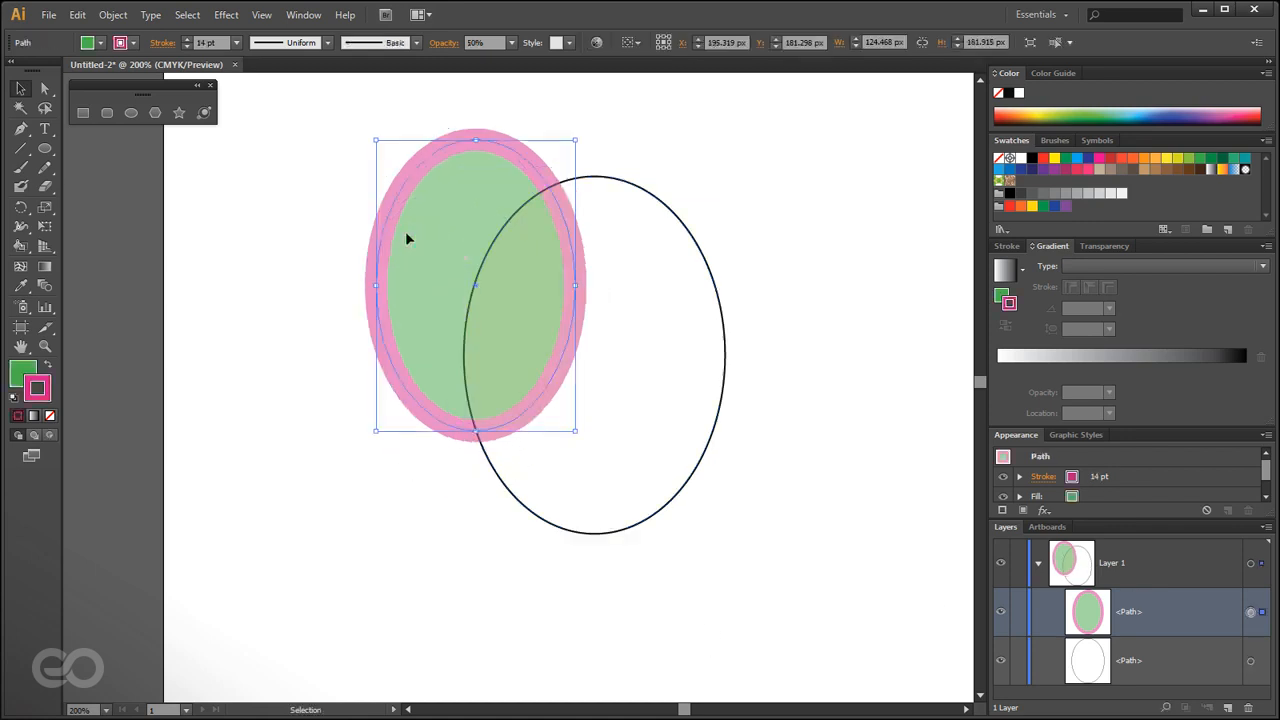
Fill the white ellipse behind the green one with blue from the color spectrum, and deselect it.
click(654, 513)
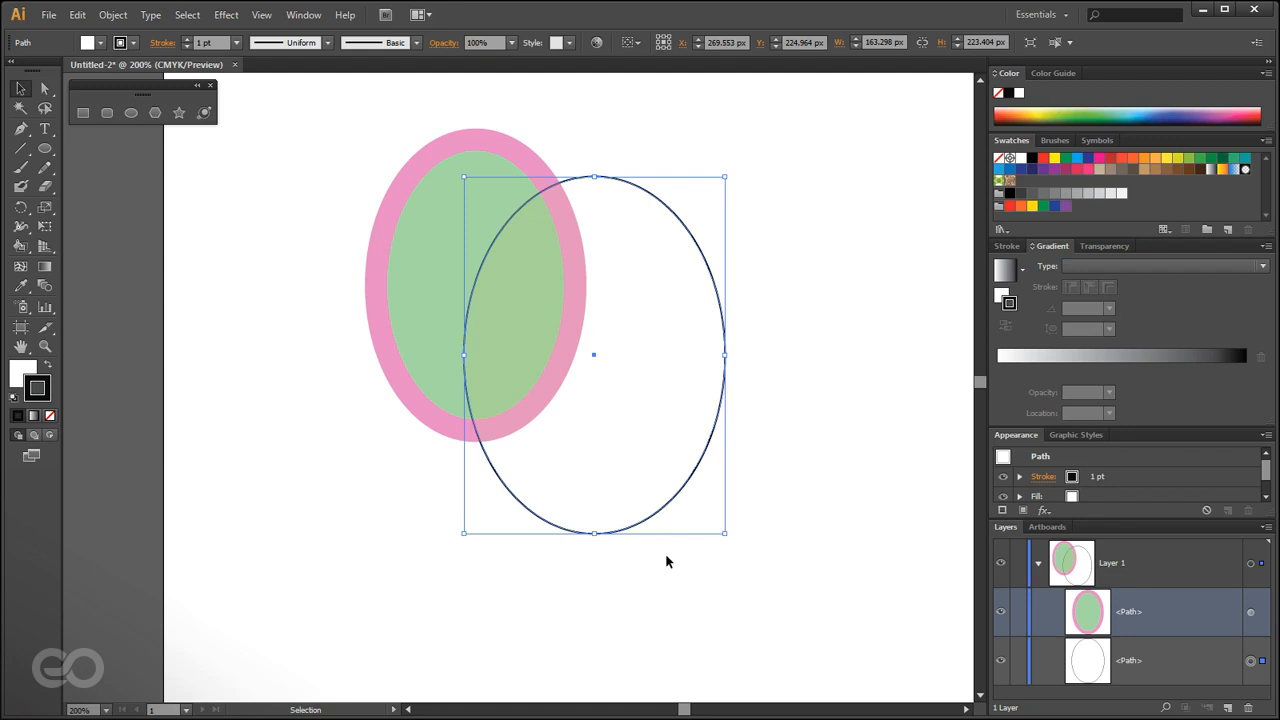
key(x)
click(1175, 107)
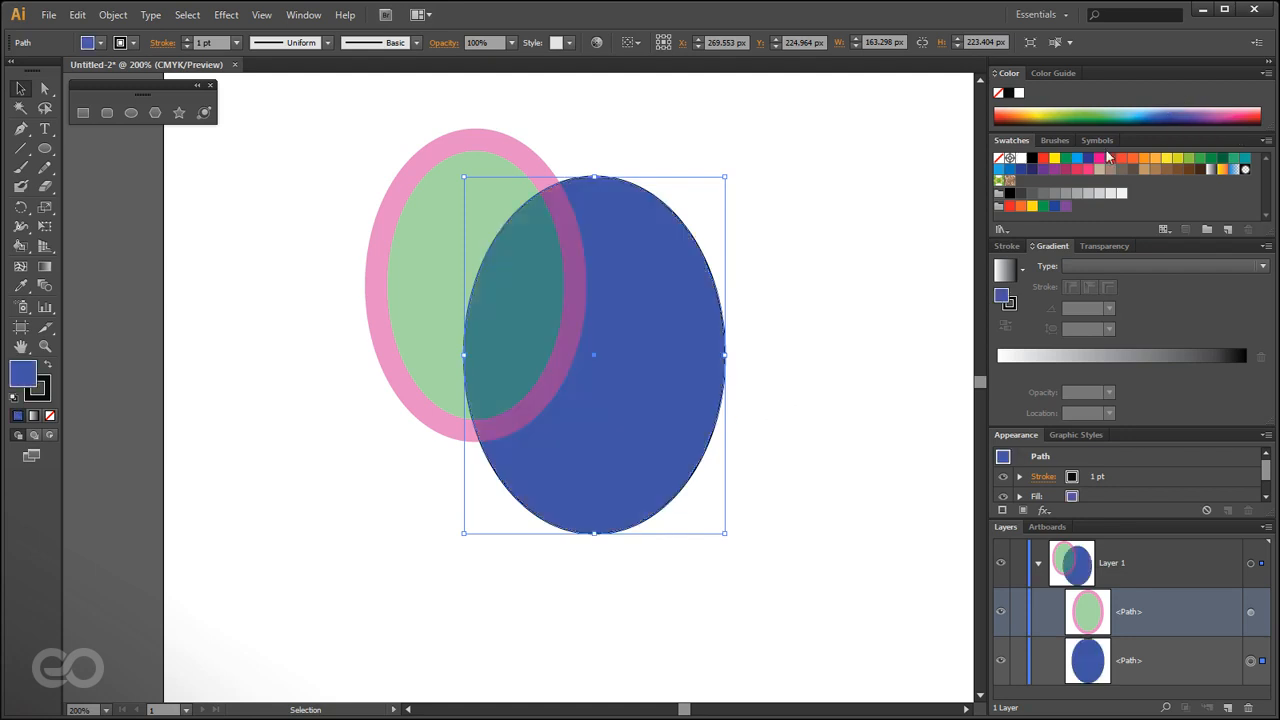
click(845, 452)
Move the green ellipse up and slightly right over the blue one, select each ellipse in turn, and deselect.
drag(426, 254, 463, 240)
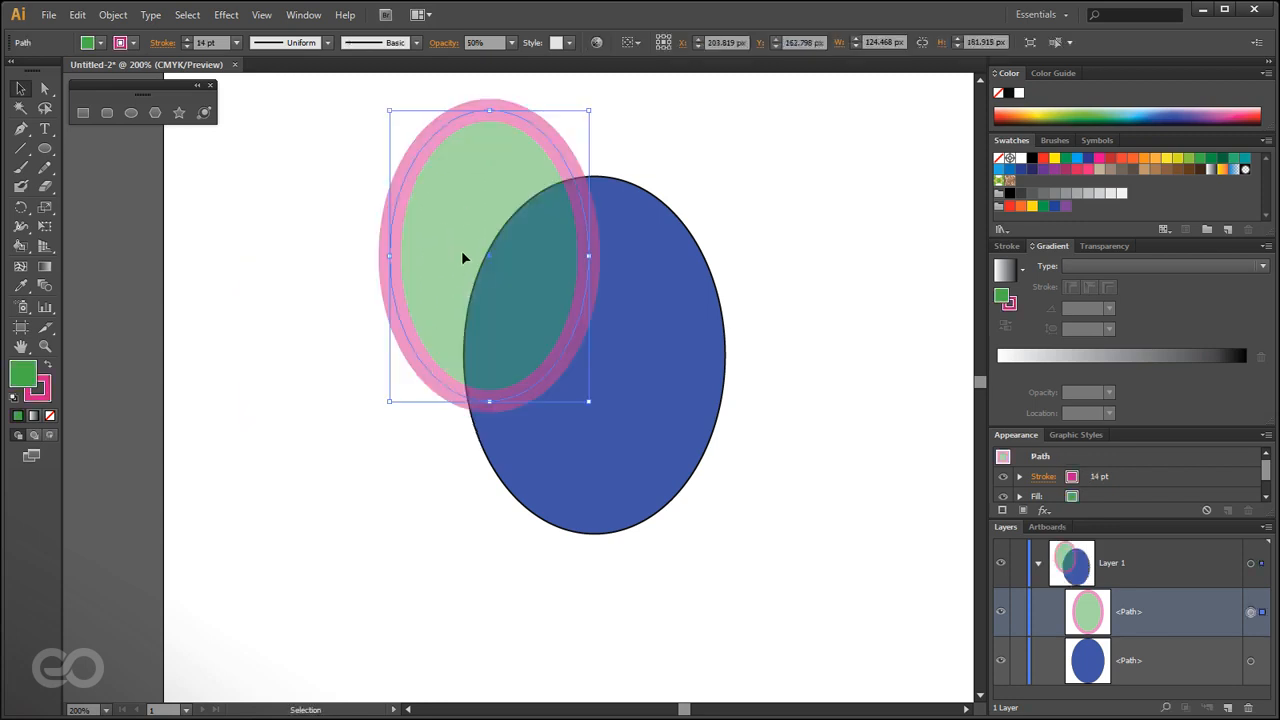
click(798, 256)
click(620, 334)
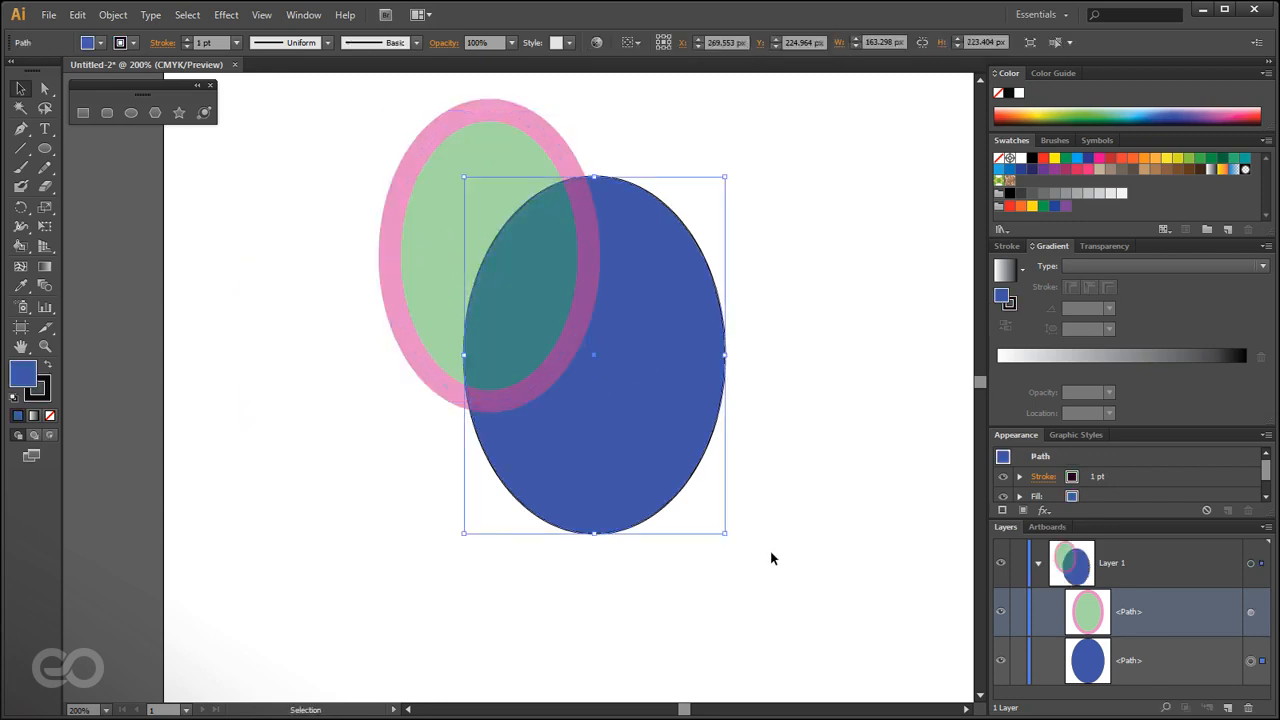
click(803, 557)
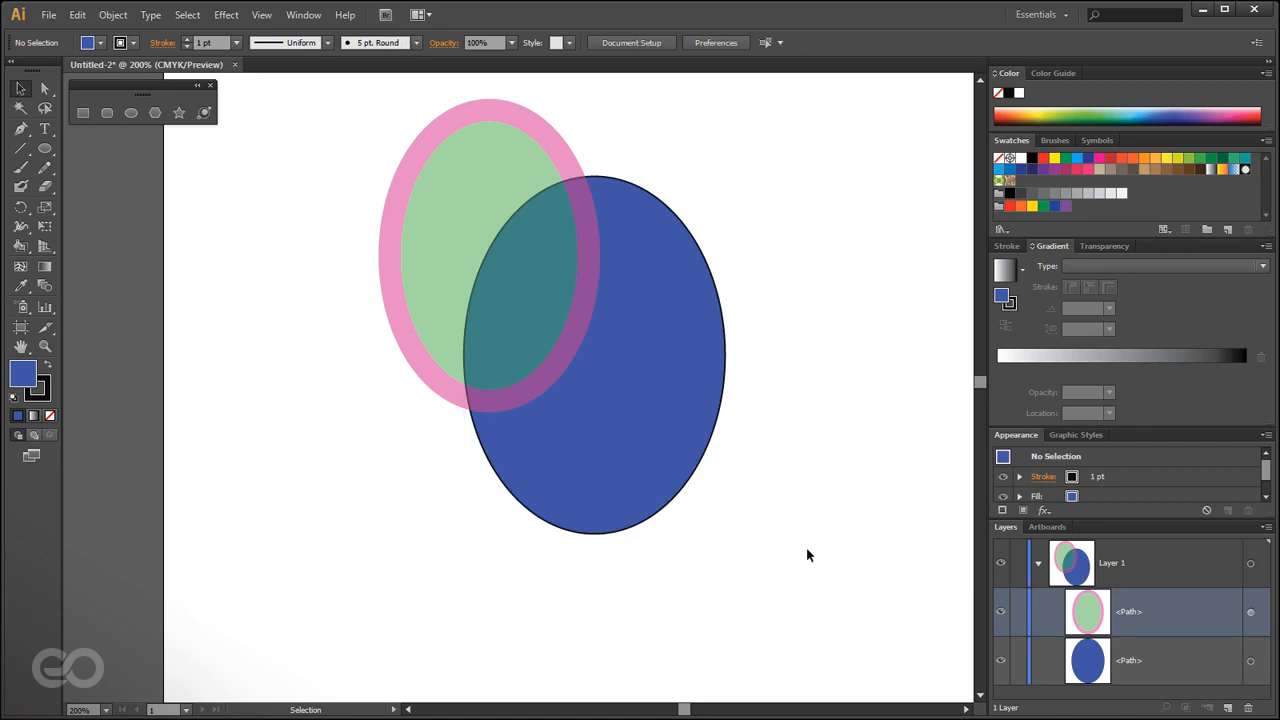
click(430, 193)
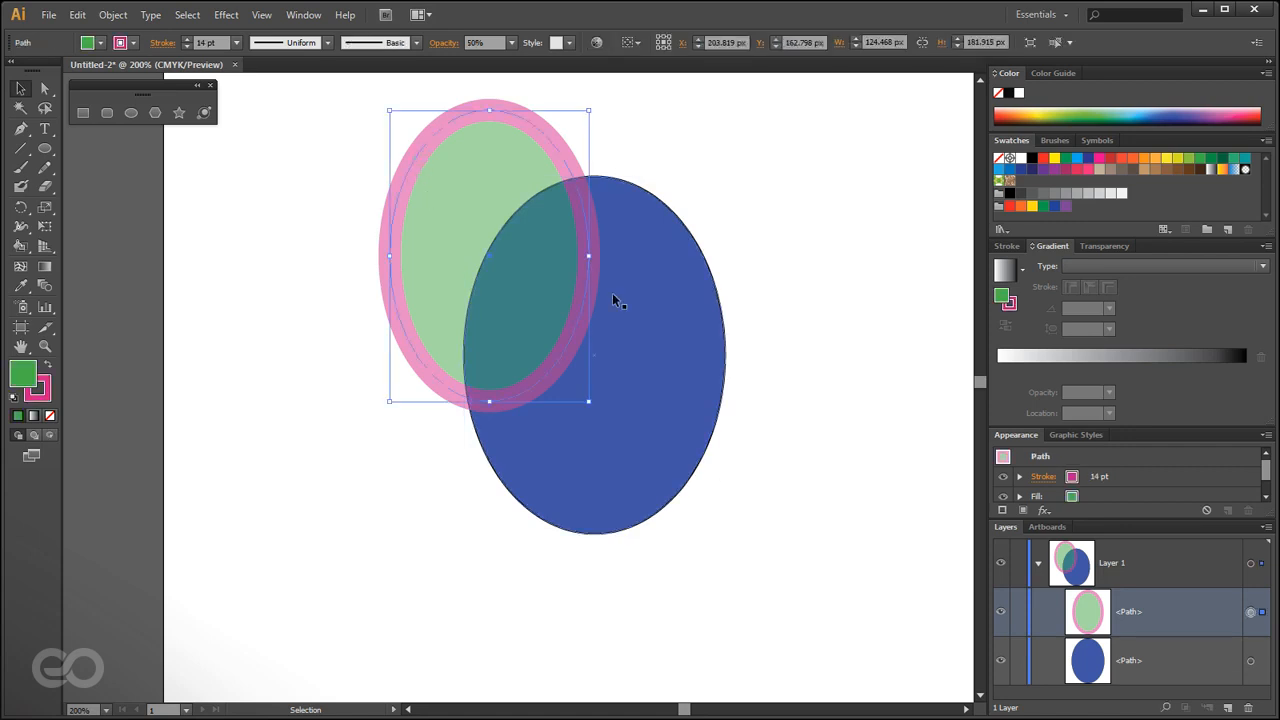
click(626, 330)
click(805, 492)
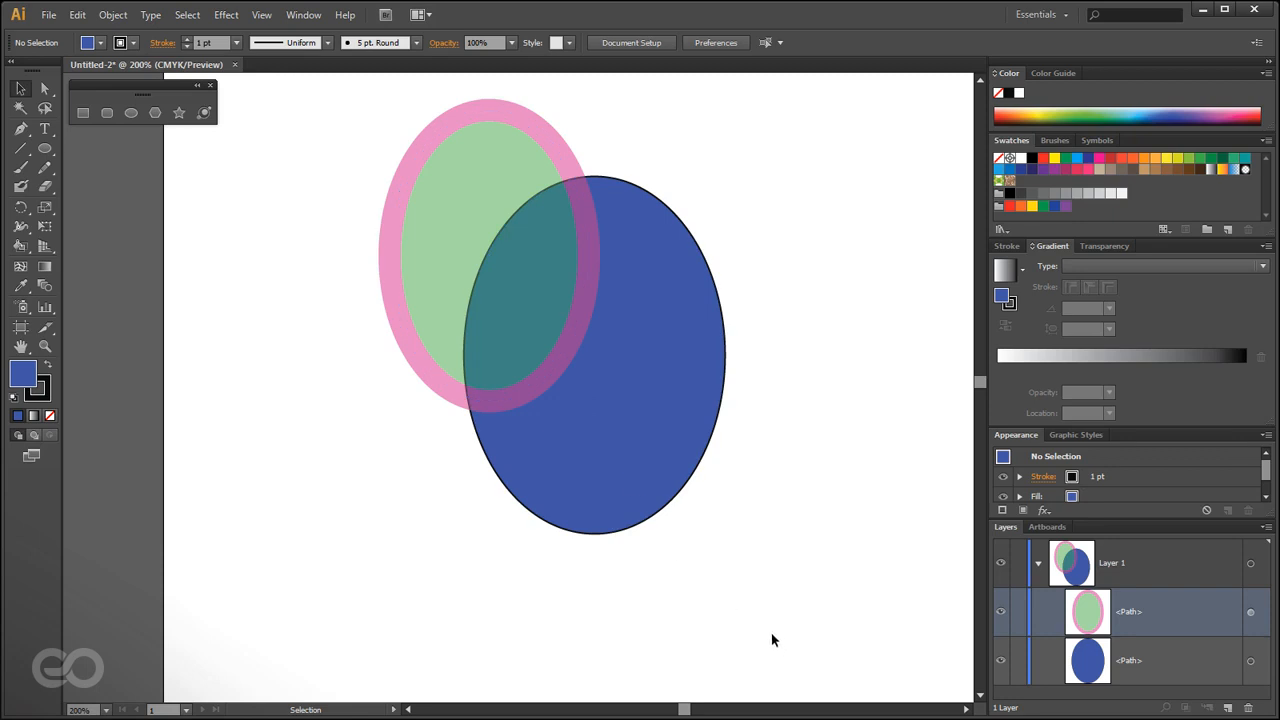
Try the Darken and Multiply blend modes on the semi-transparent green ellipse, set it to Screen, and deselect it.
click(482, 365)
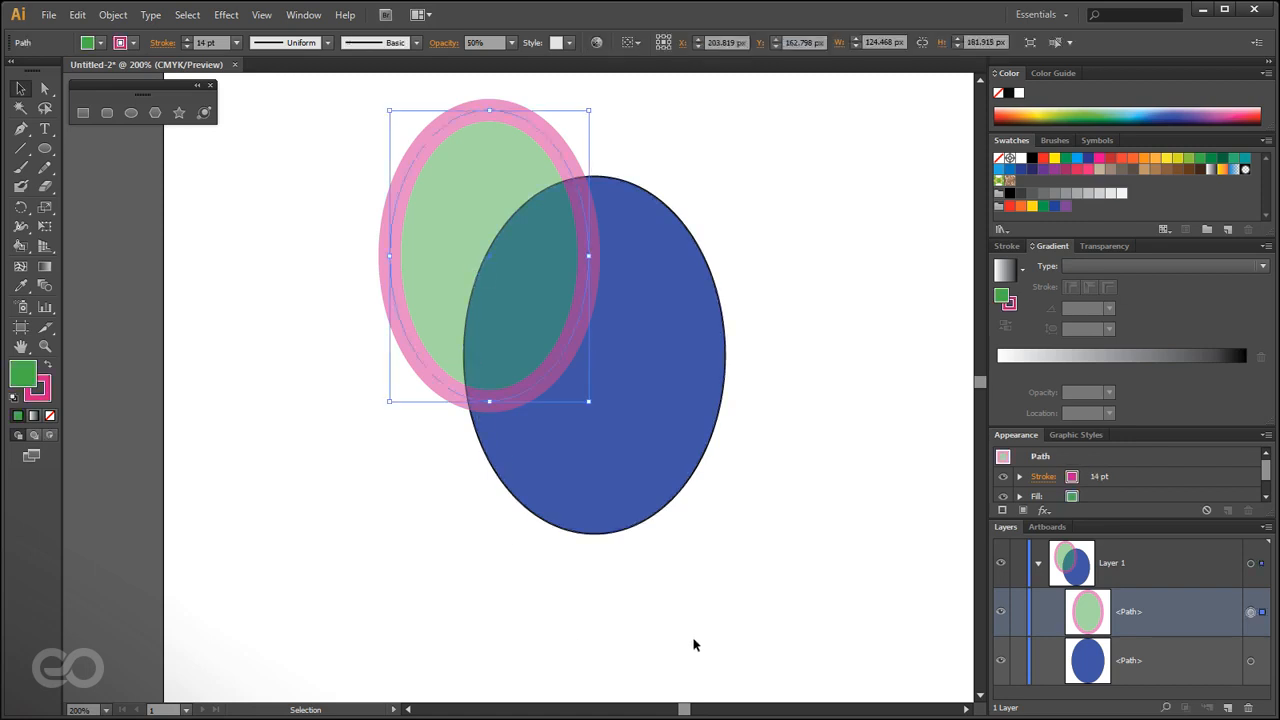
click(1098, 249)
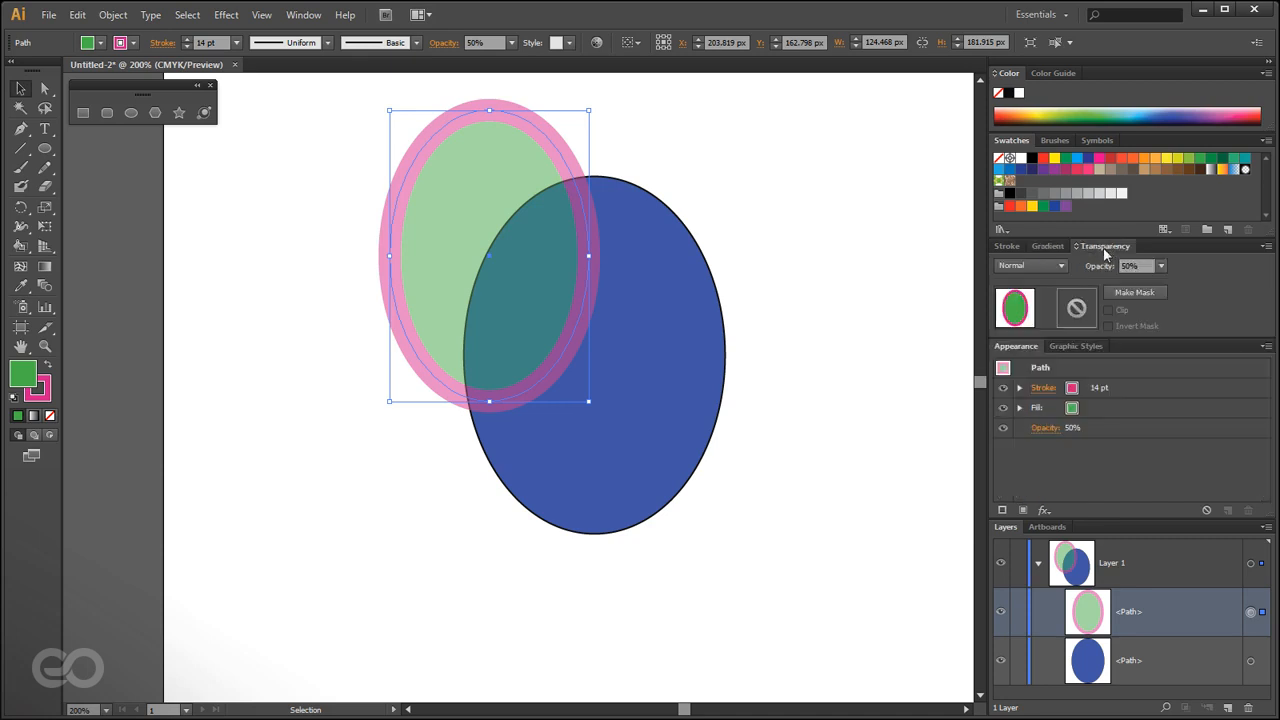
click(1004, 266)
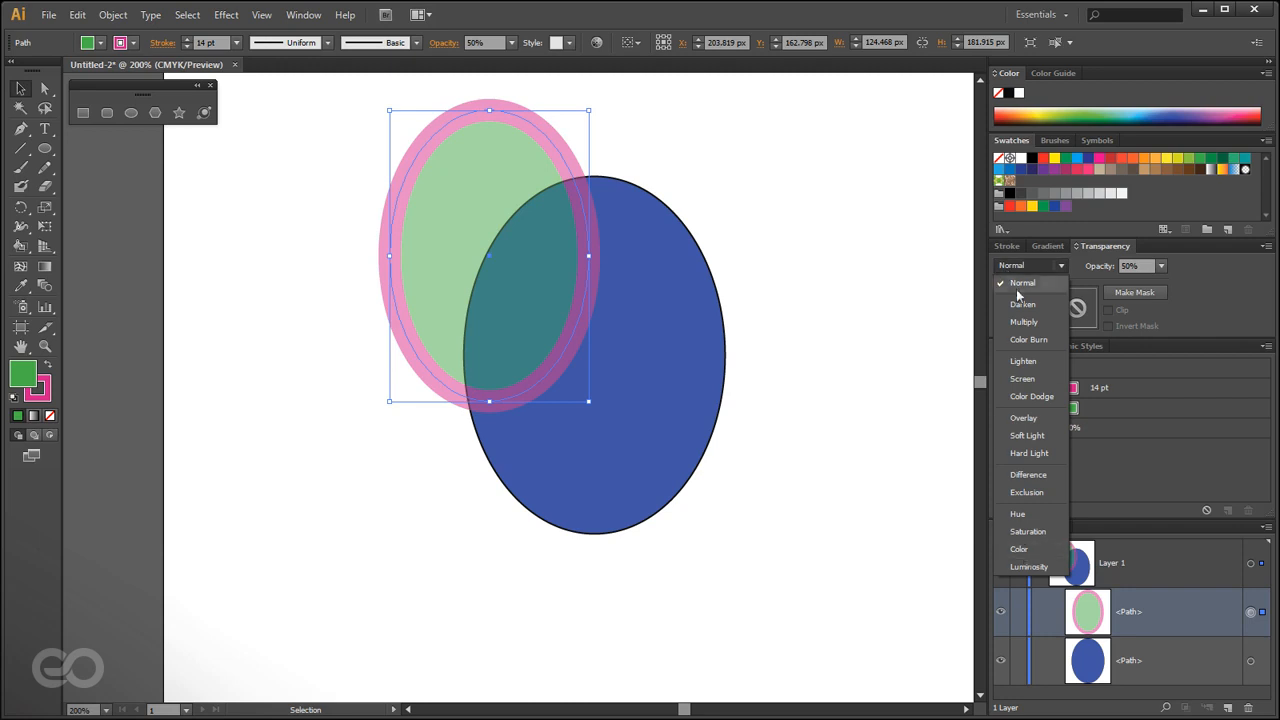
click(1020, 305)
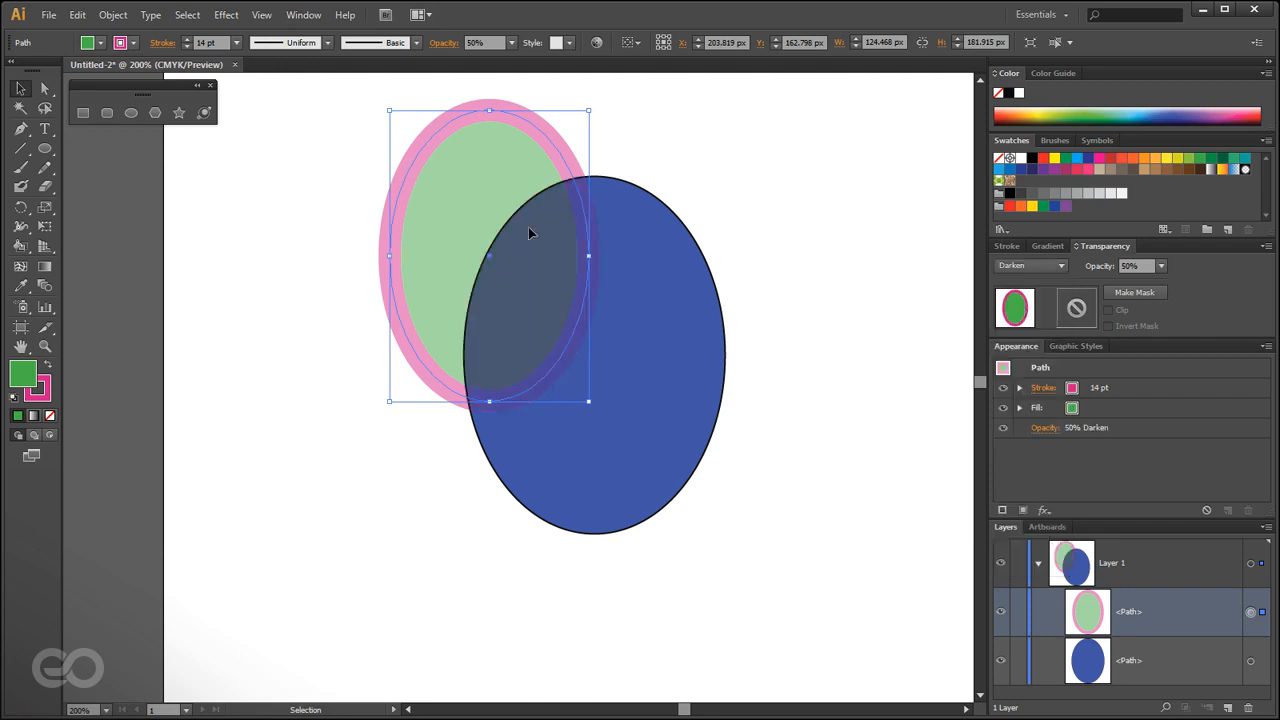
click(1020, 266)
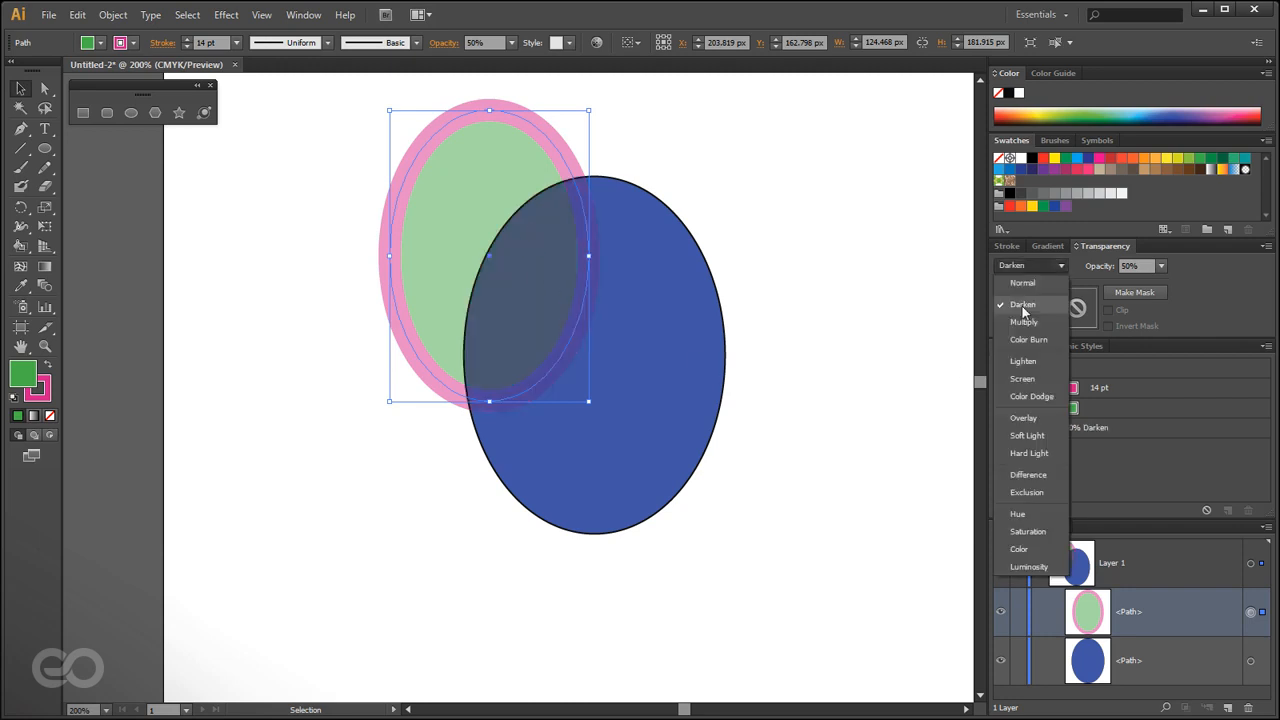
click(1024, 322)
click(1030, 266)
click(1022, 379)
click(764, 330)
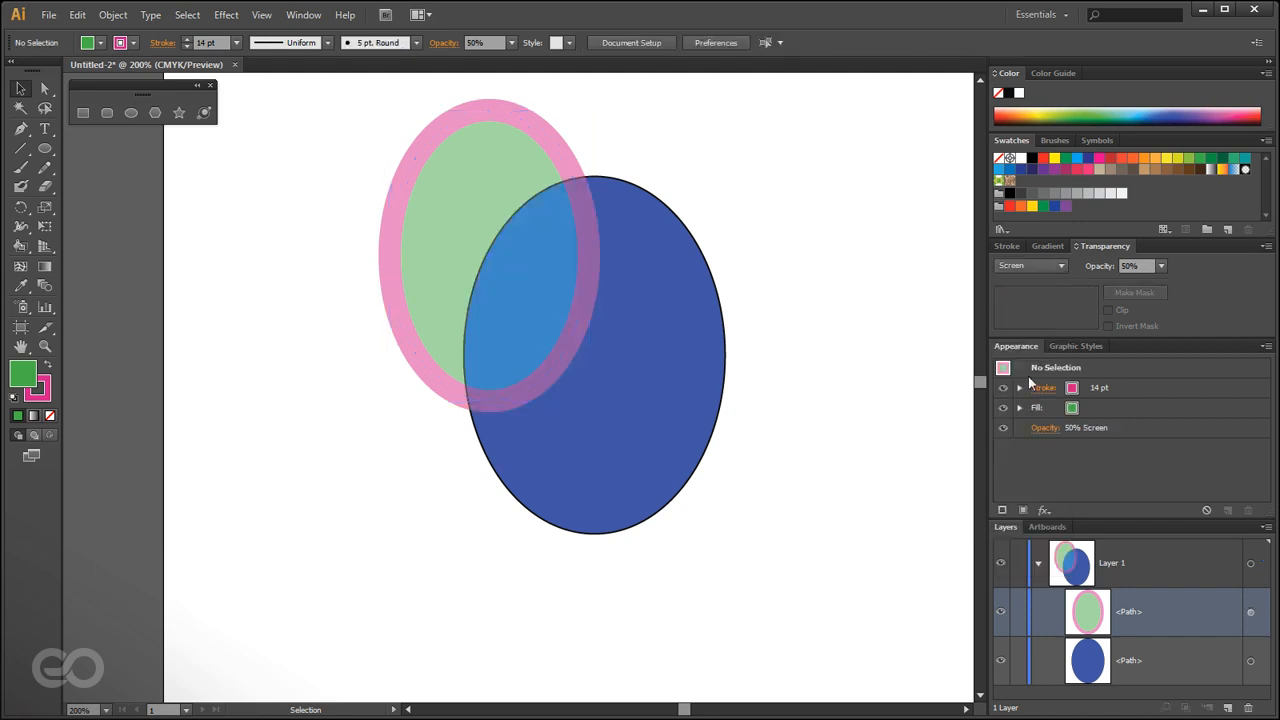
Move the semi-transparent green ellipse slightly down and right over the blue one, set its opacity to 100%, and deselect it.
drag(450, 297, 479, 311)
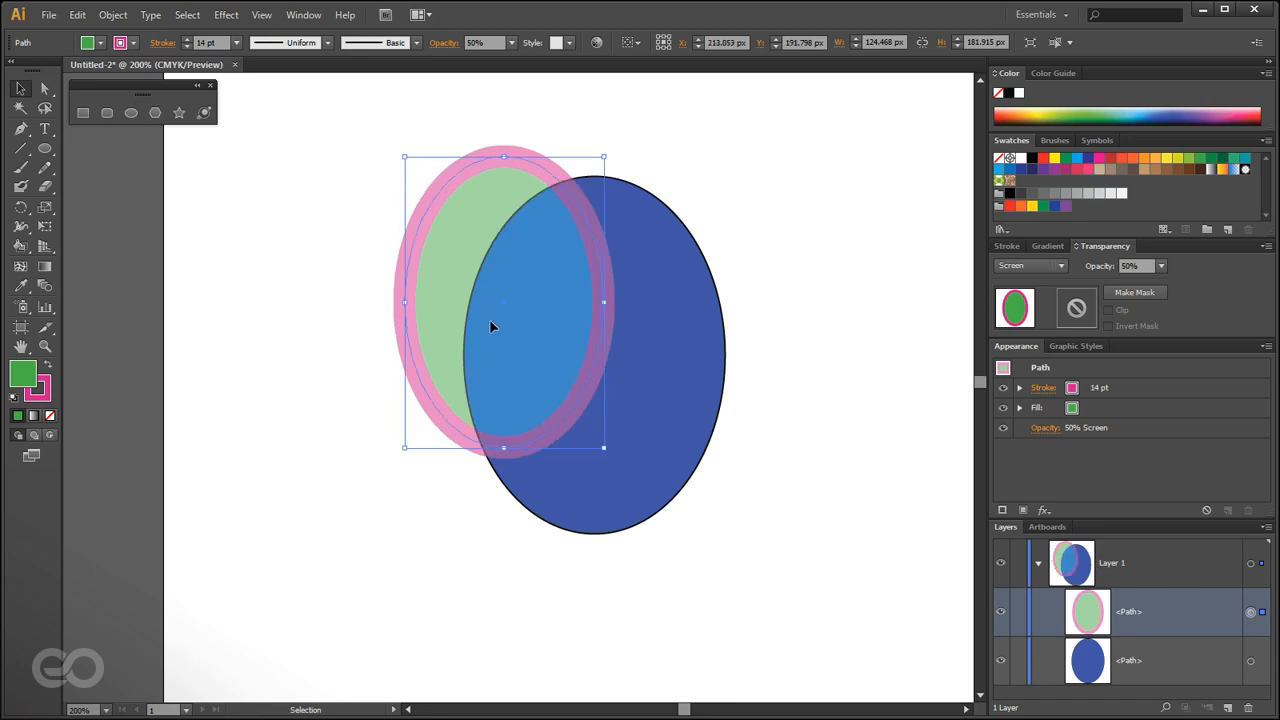
click(1161, 266)
click(1180, 459)
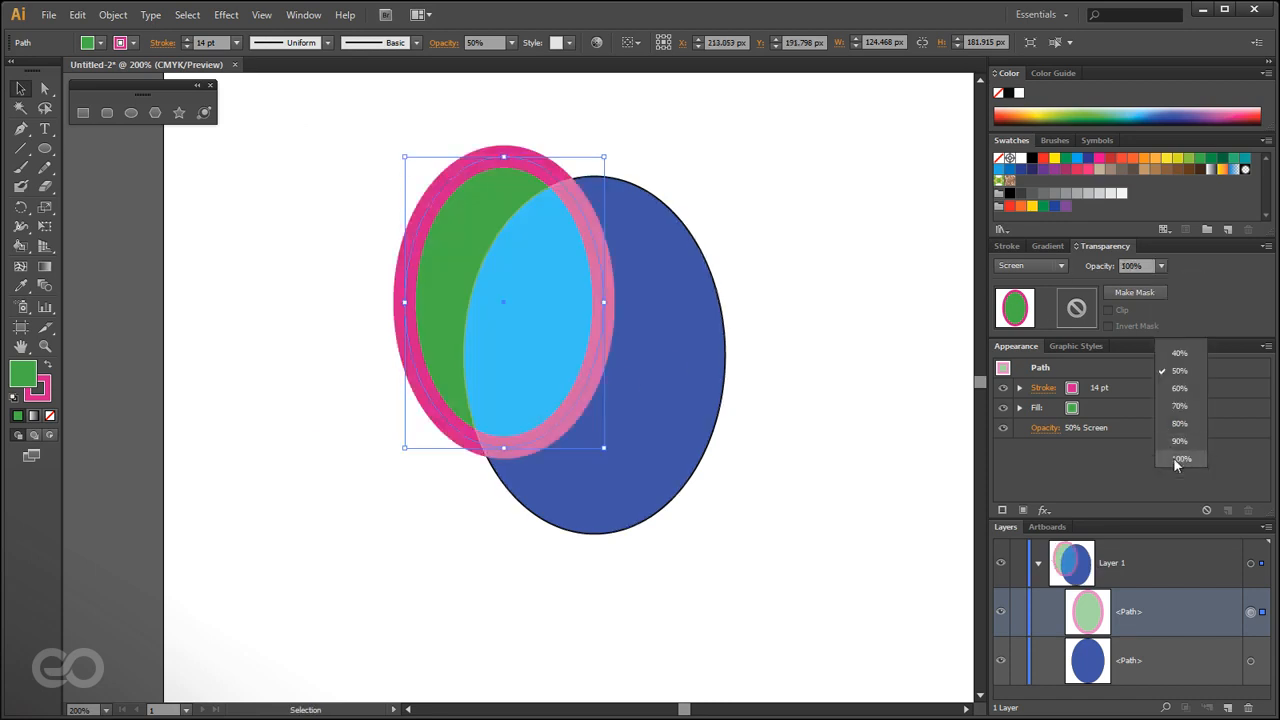
click(310, 287)
Move the green ellipse up and left, shift it partly back down over the blue ellipse, and deselect it.
drag(482, 294, 429, 191)
click(846, 382)
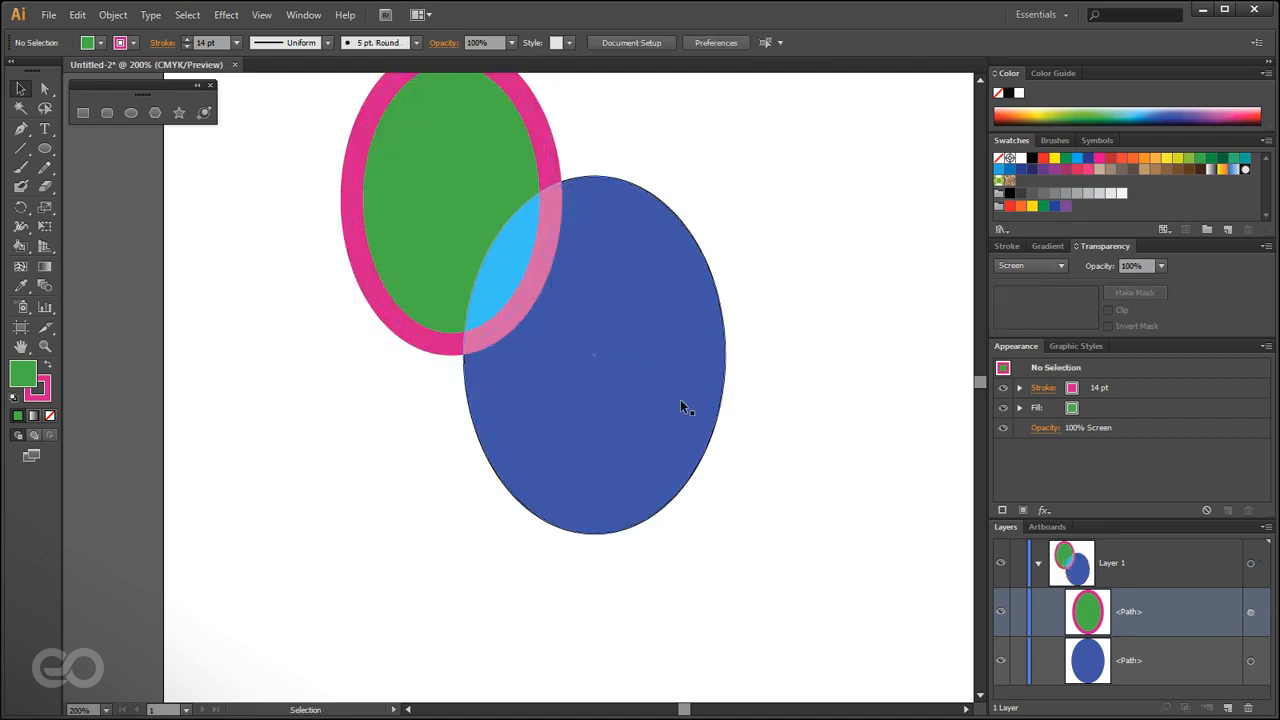
drag(460, 258, 477, 318)
click(824, 471)
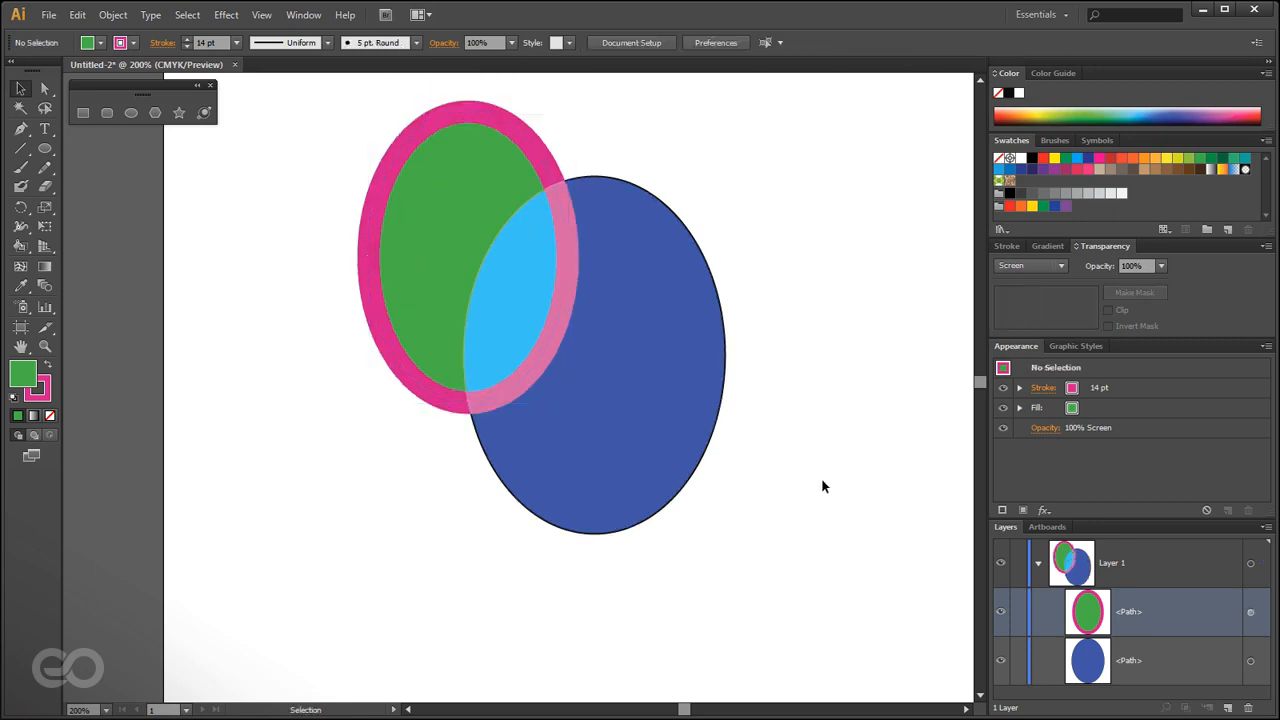
scroll(404, 581, down, 1)
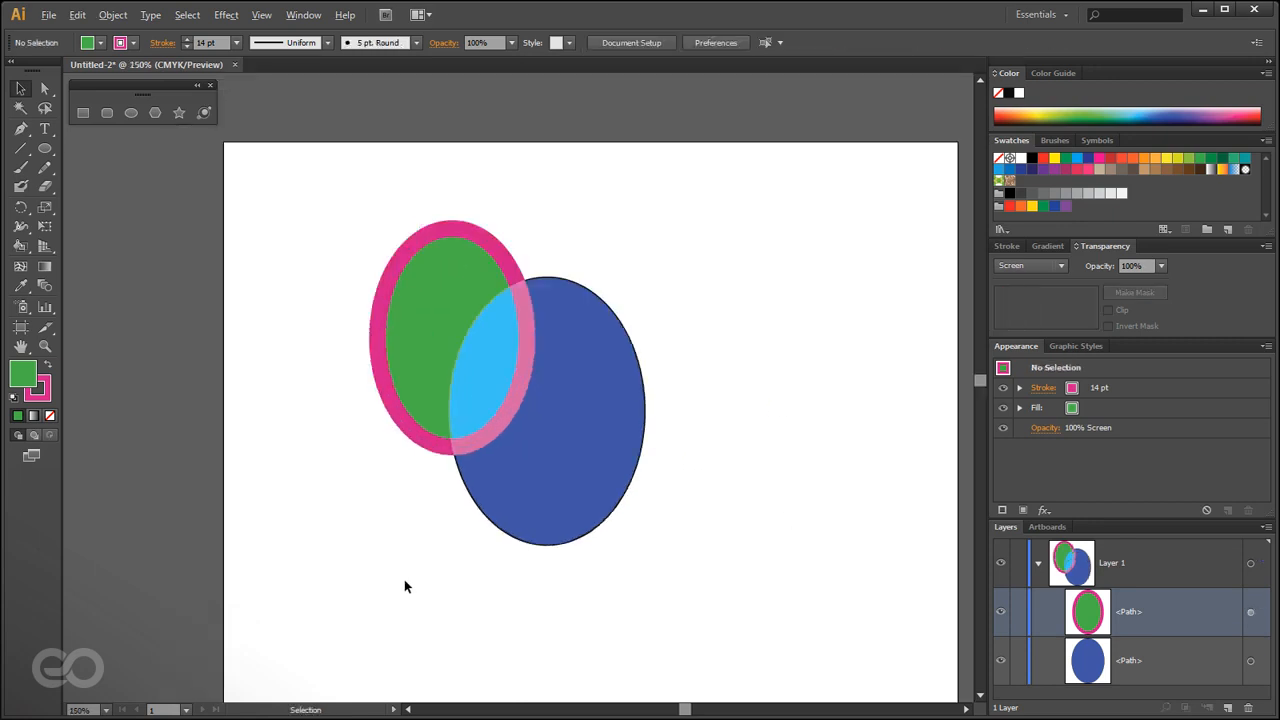
scroll(489, 386, up, 1)
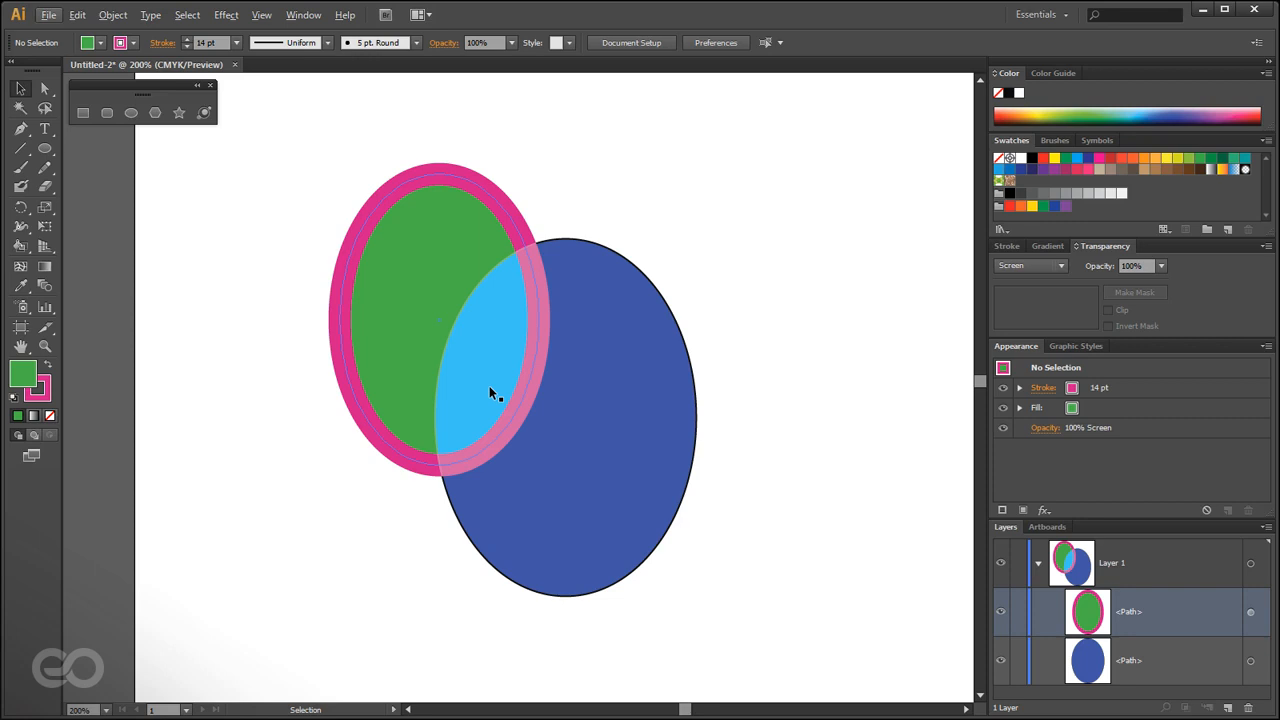
click(421, 387)
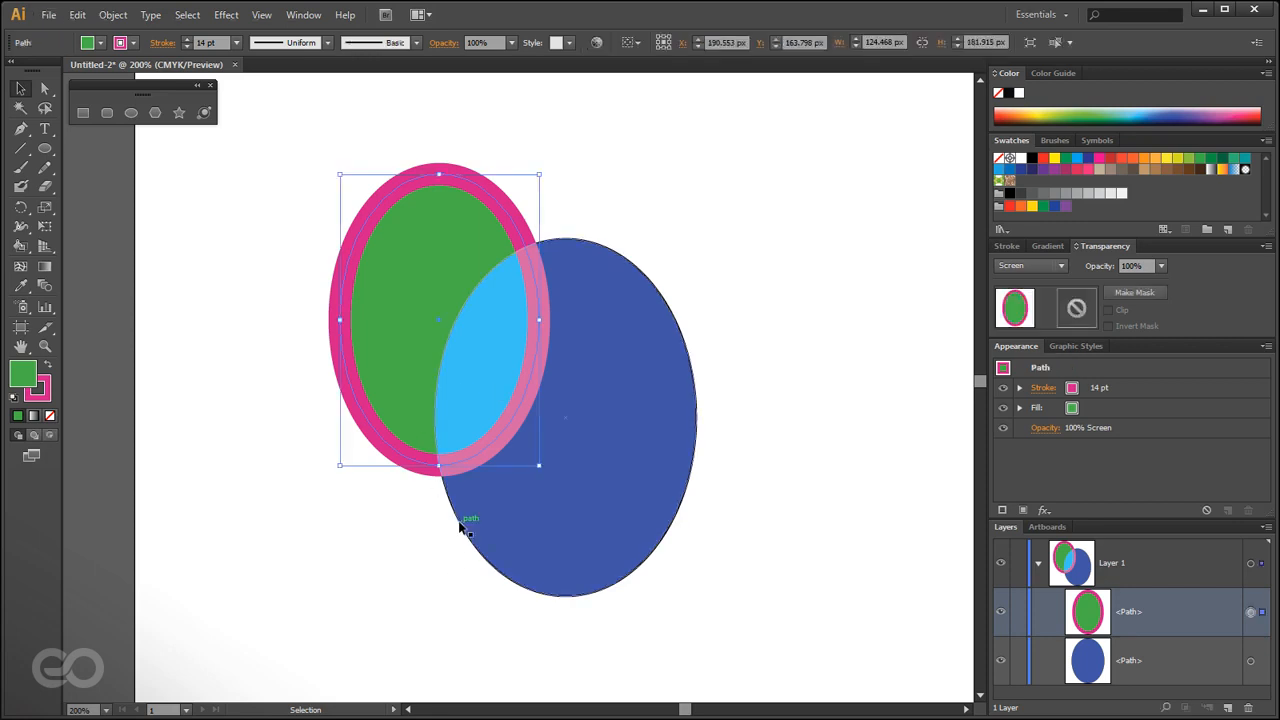
click(404, 583)
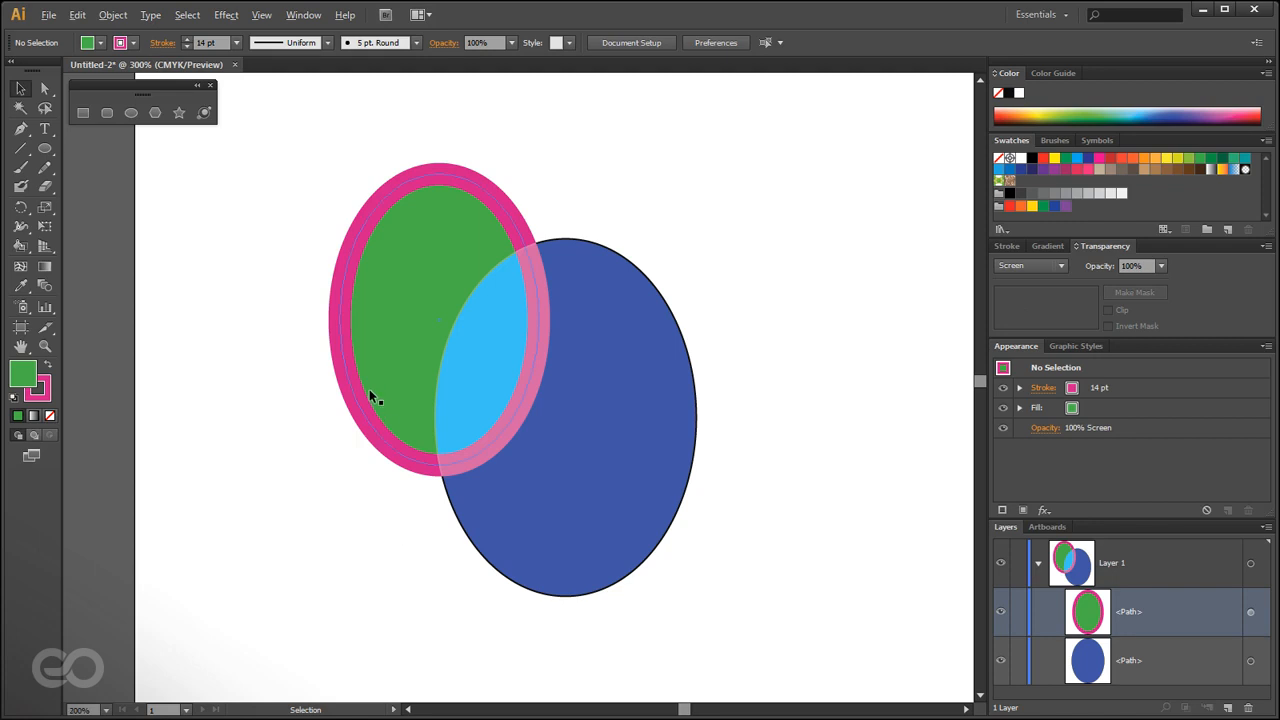
scroll(366, 394, up, 1)
scroll(366, 571, down, 1)
Select the green ellipse and display the full set of stroke options.
click(424, 368)
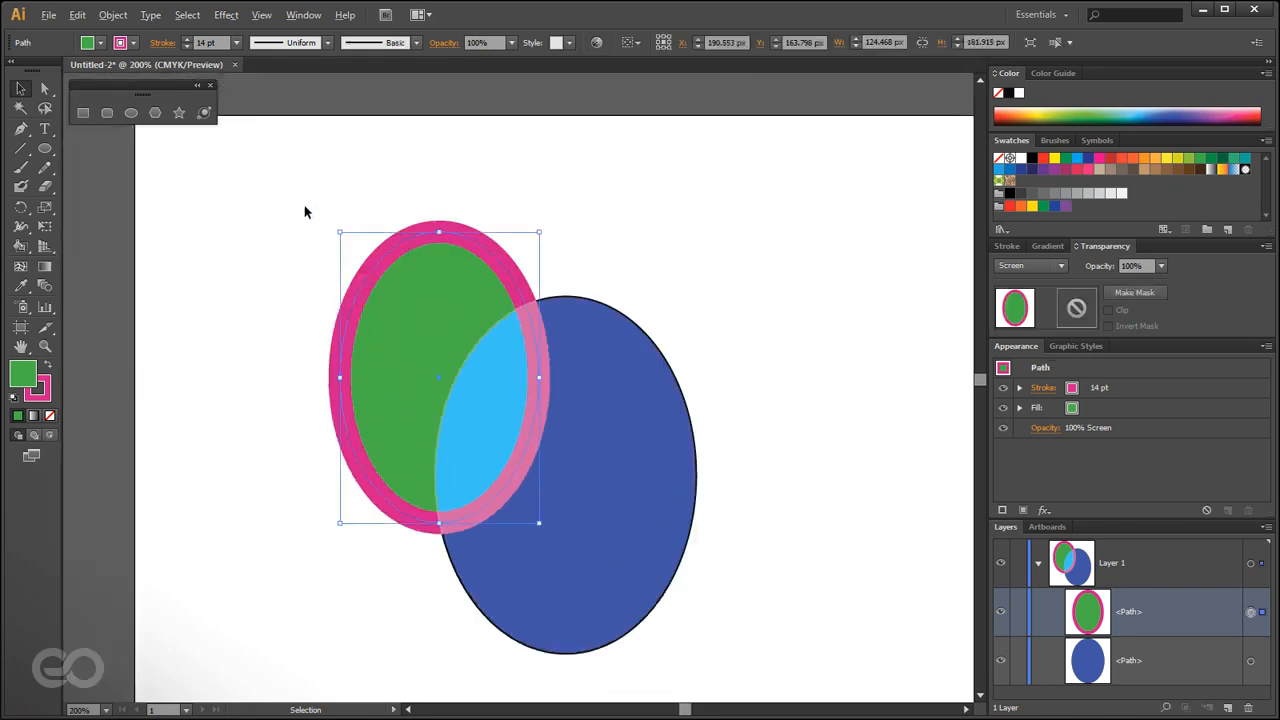
scroll(309, 211, up, 1)
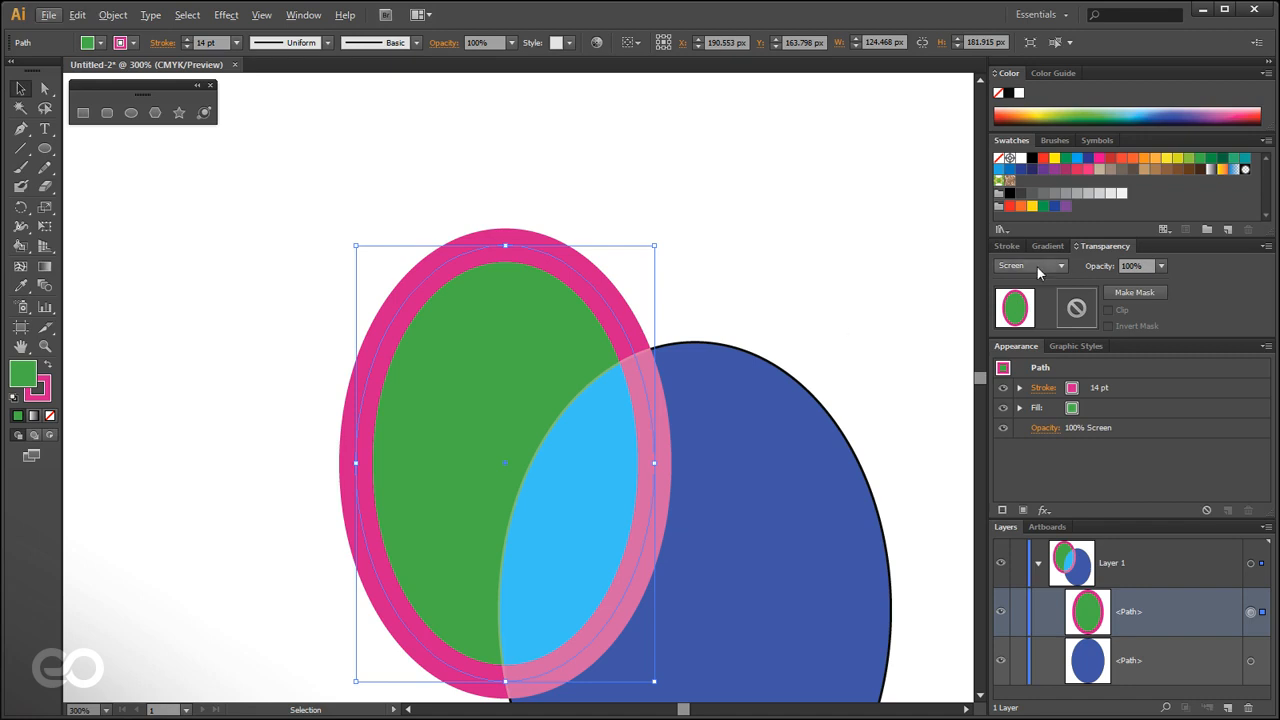
click(998, 249)
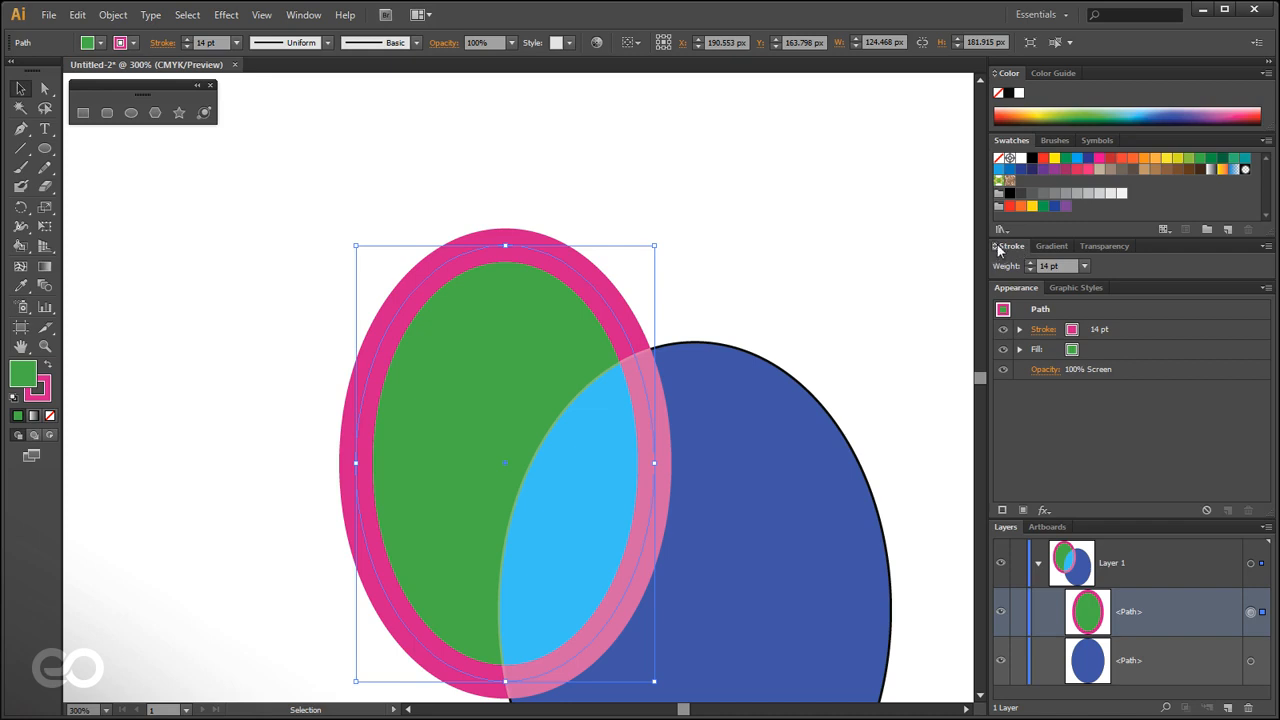
click(995, 246)
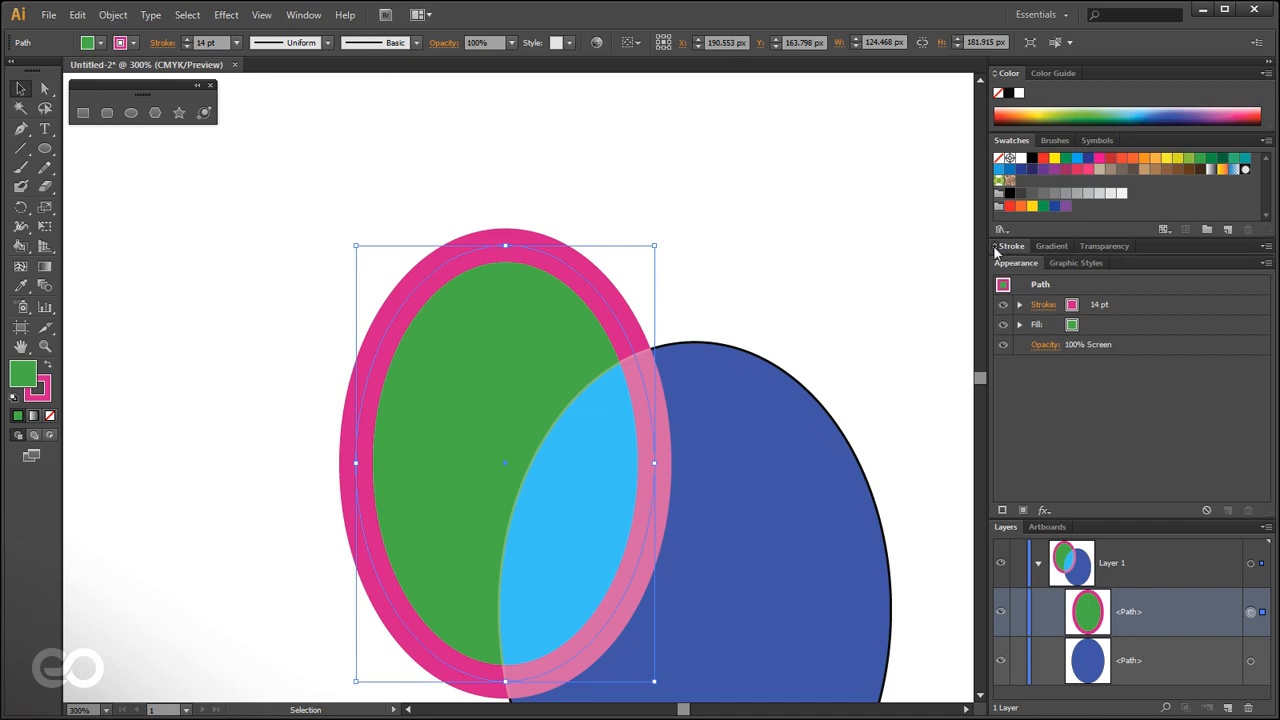
click(995, 247)
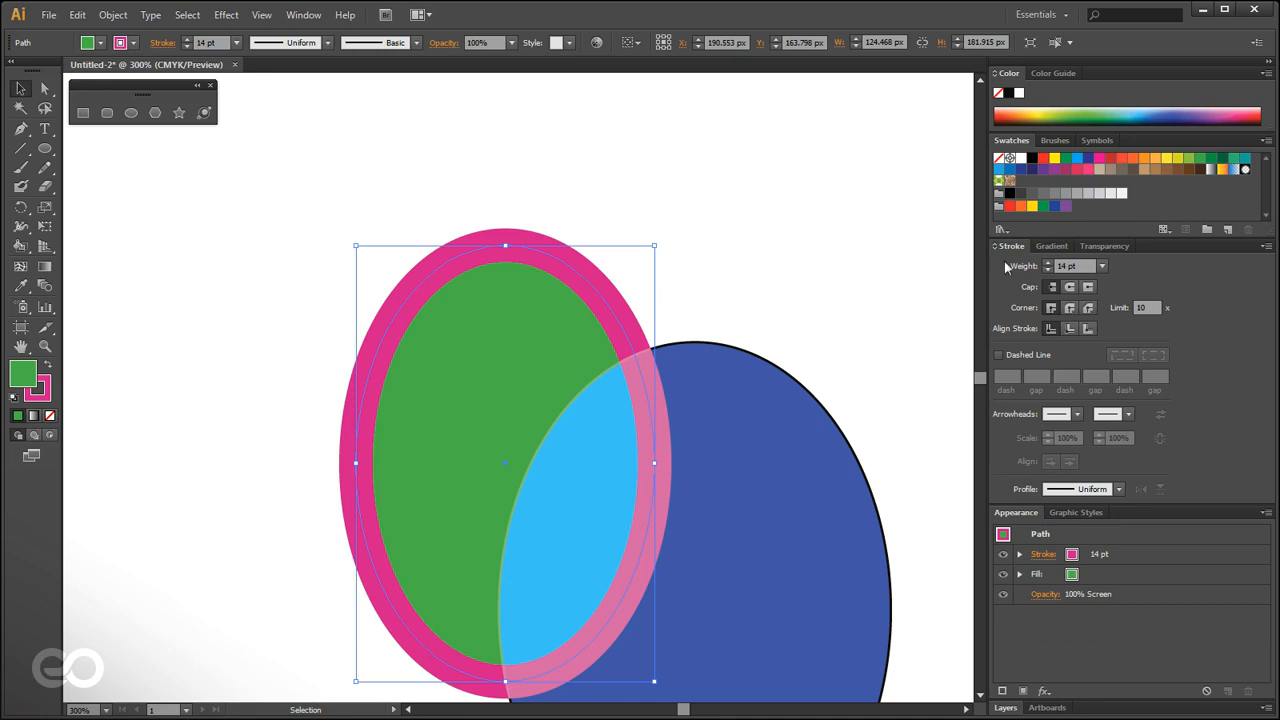
Try inside and outside stroke alignment on the green ellipse while moving it off the blue one, and restore center alignment.
click(1070, 329)
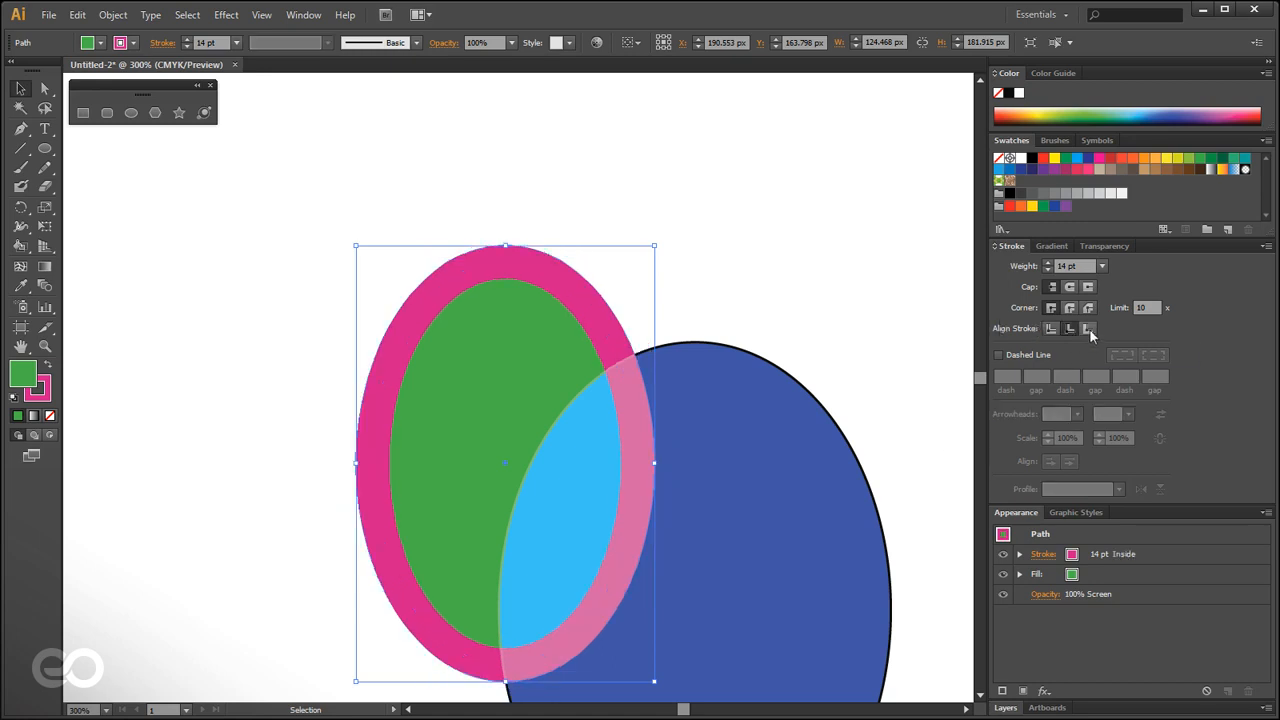
click(1089, 328)
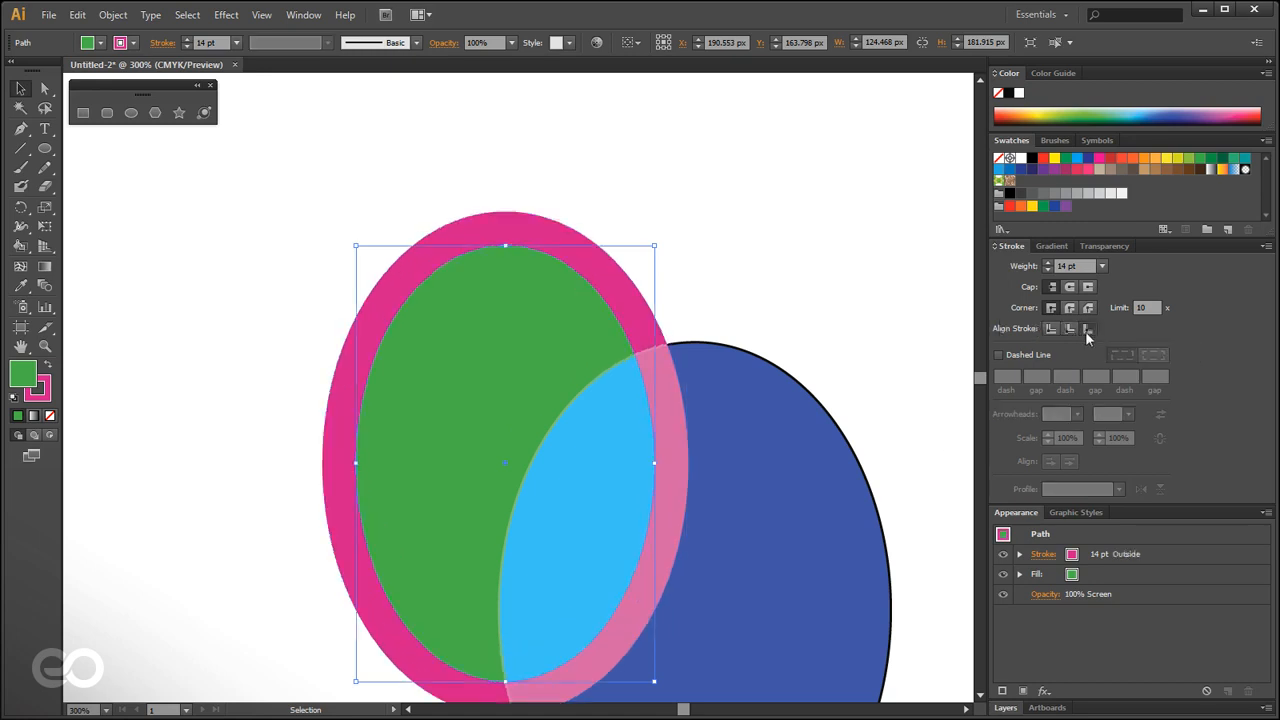
drag(502, 226, 400, 125)
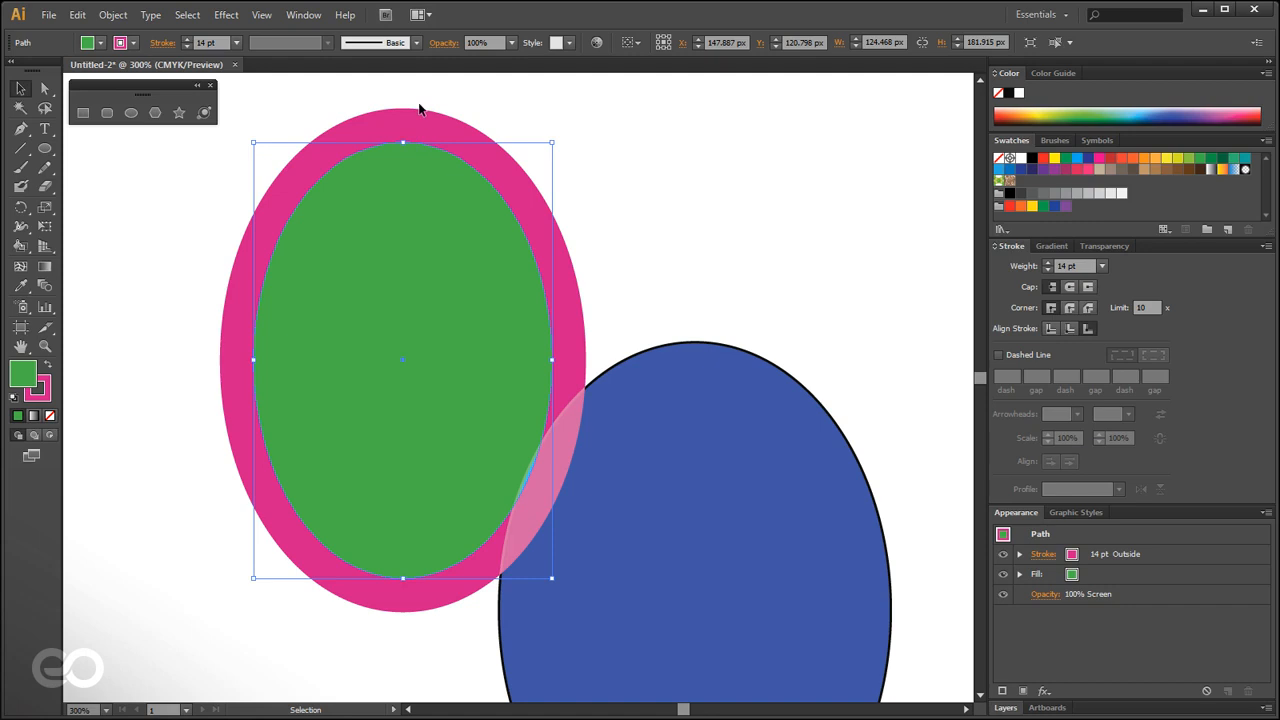
click(1069, 329)
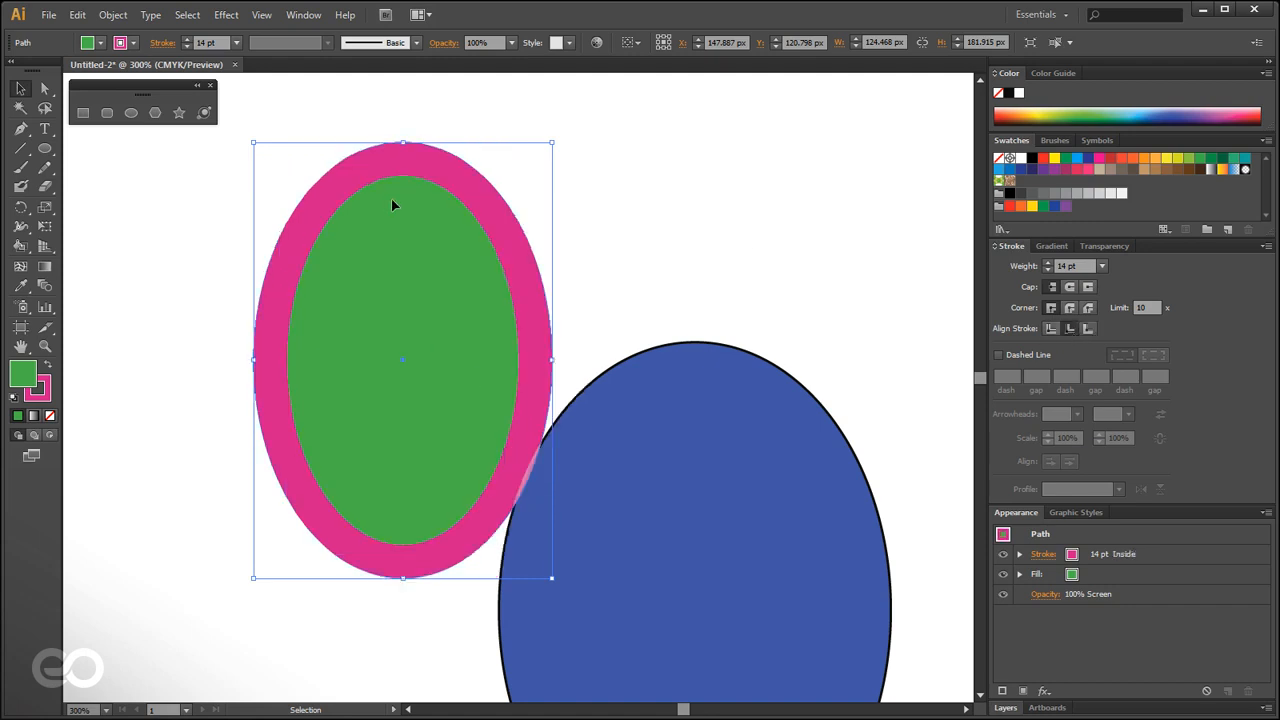
drag(421, 274, 316, 296)
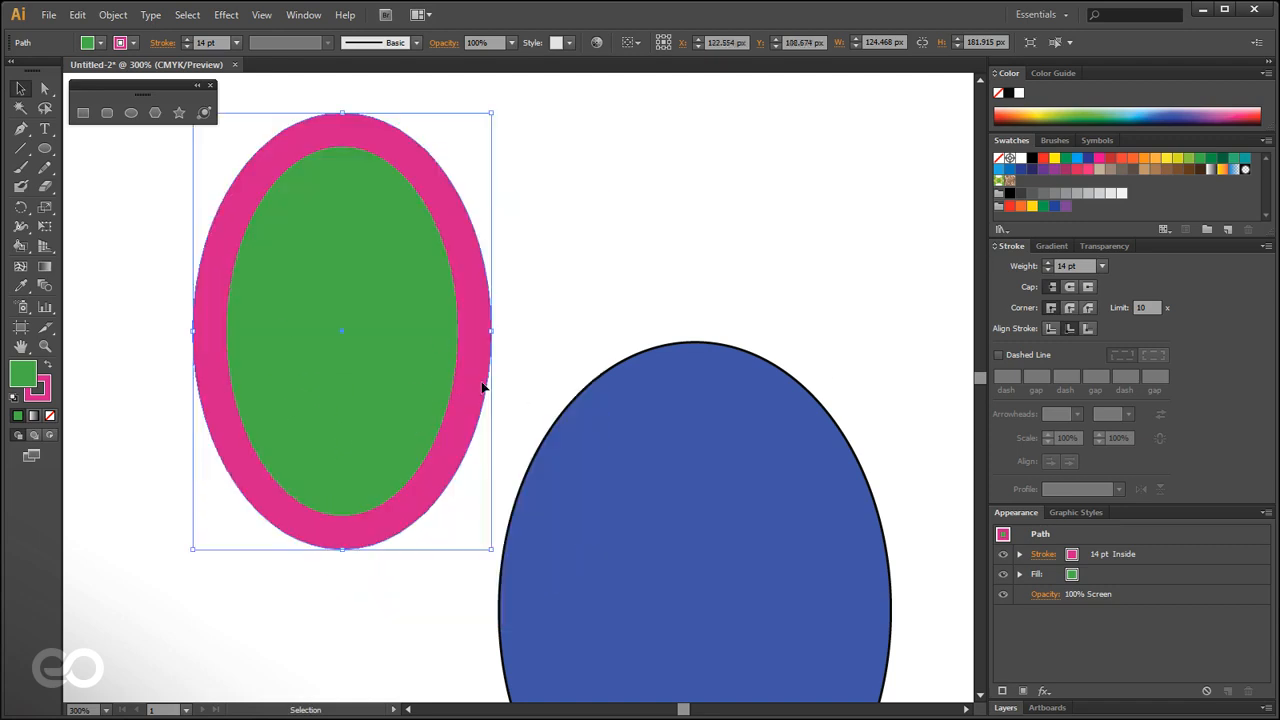
click(1052, 330)
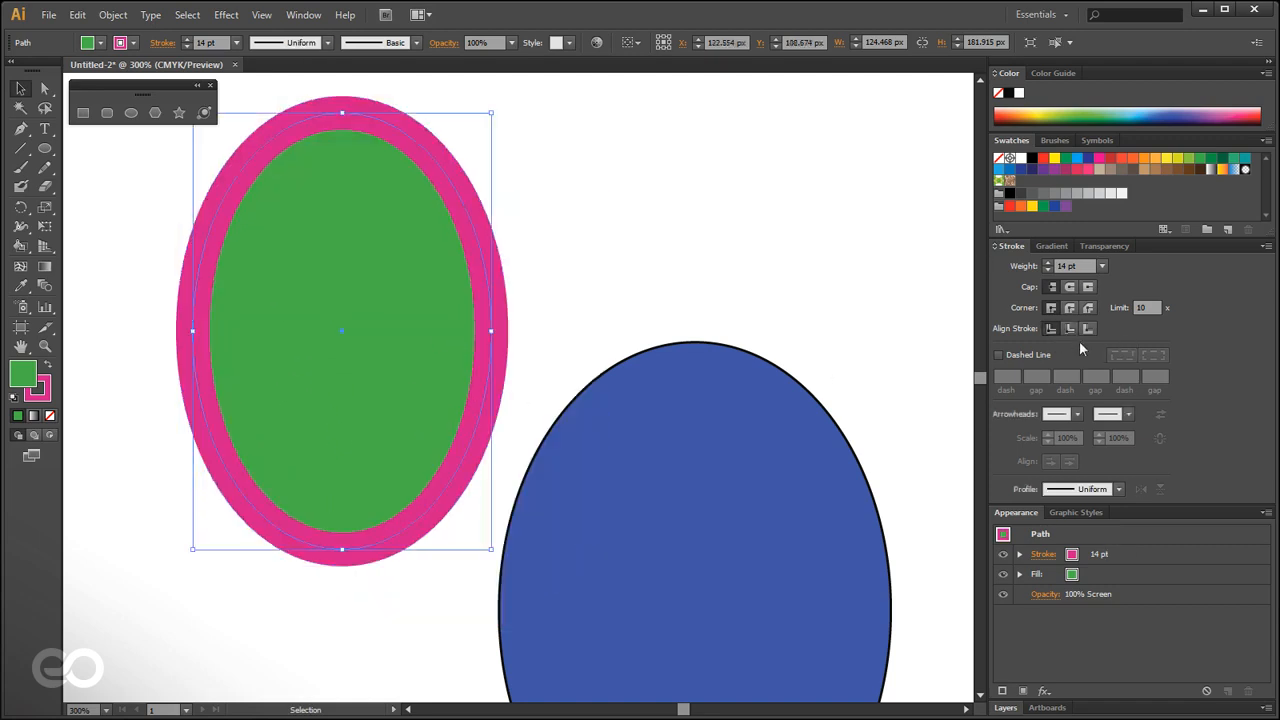
Shift the green ellipse about 17 px right and expand its fill and stroke attributes to show their individual opacity settings.
click(1105, 246)
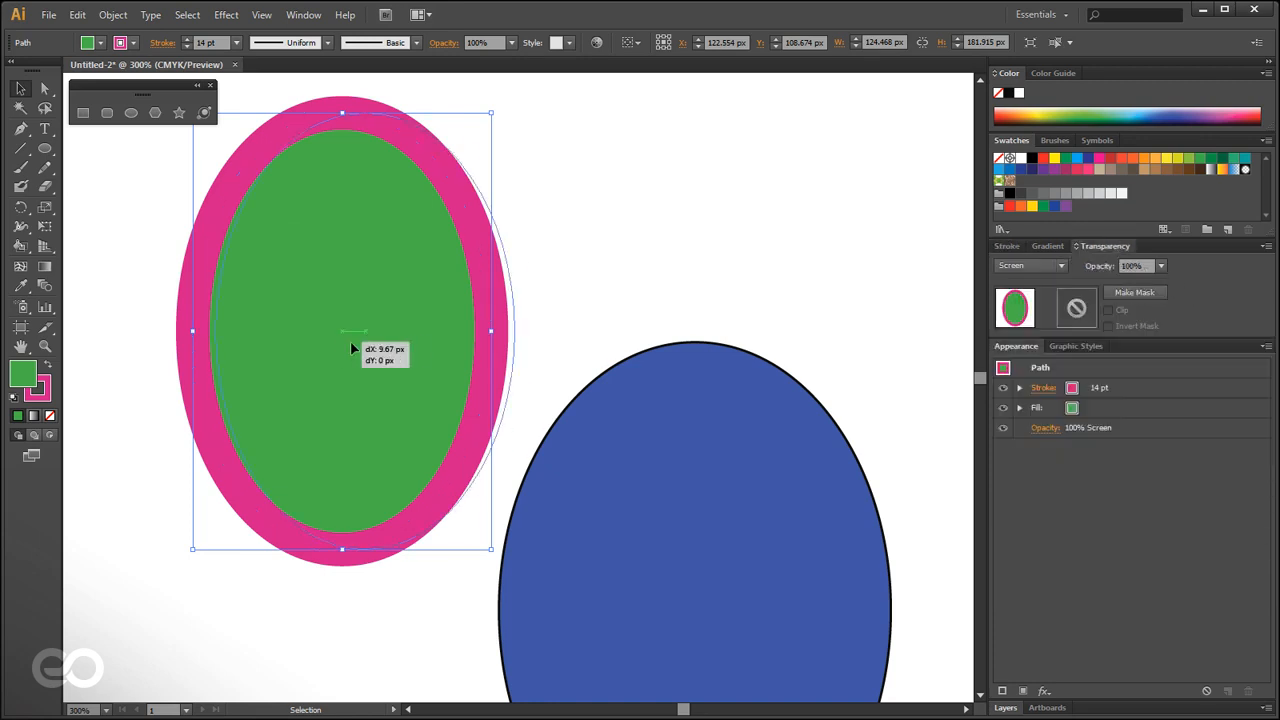
drag(322, 341, 362, 341)
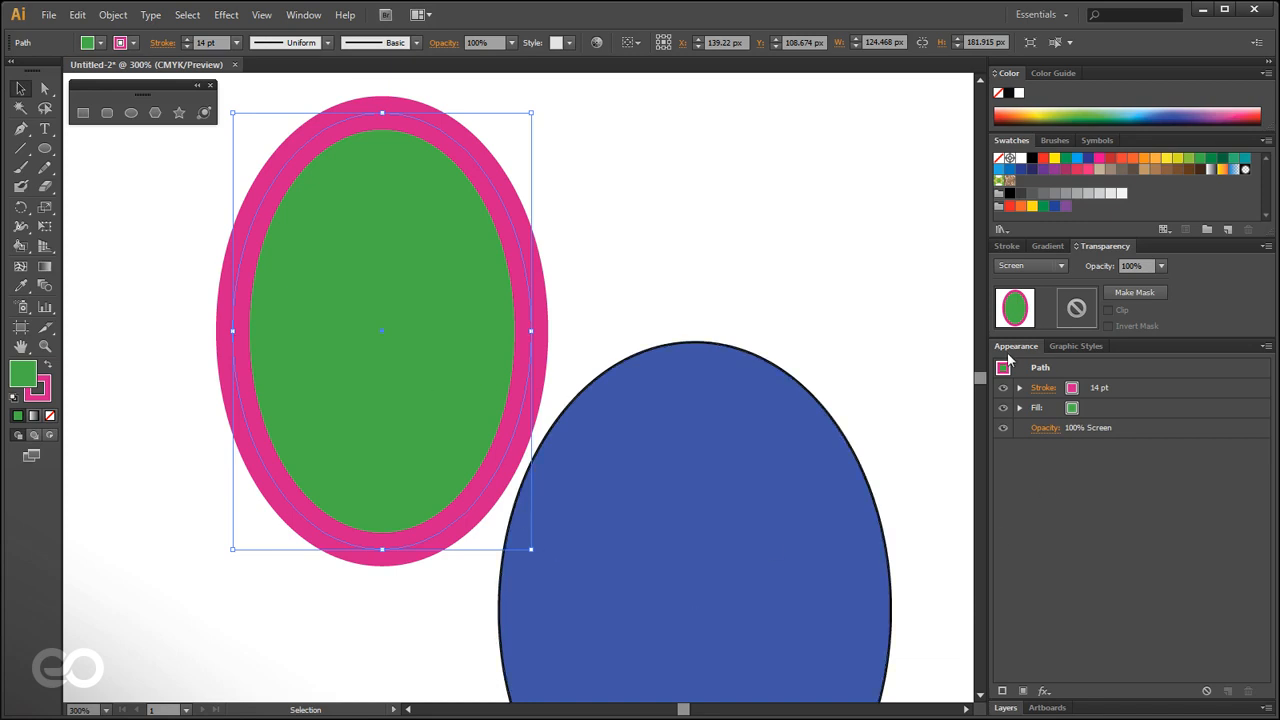
click(1019, 408)
click(1019, 388)
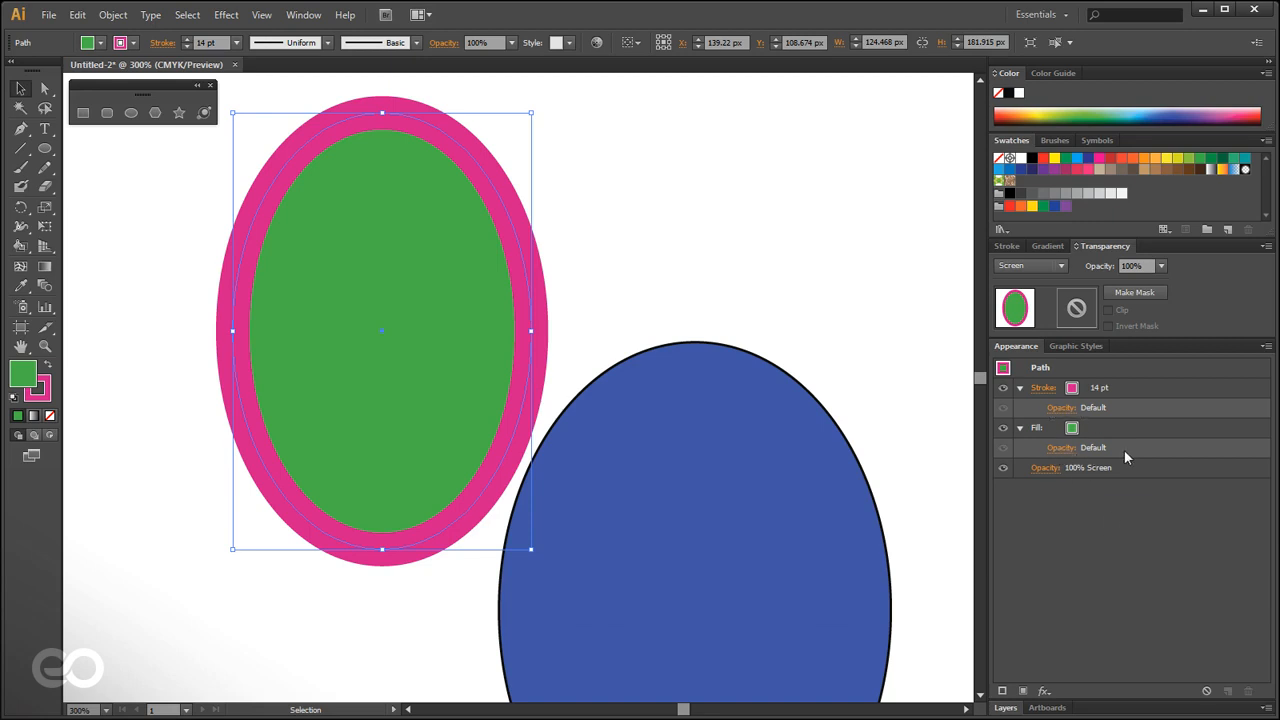
Set only the green ellipse's fill opacity to 10% and move the ellipse down and right over the blue one.
click(1061, 447)
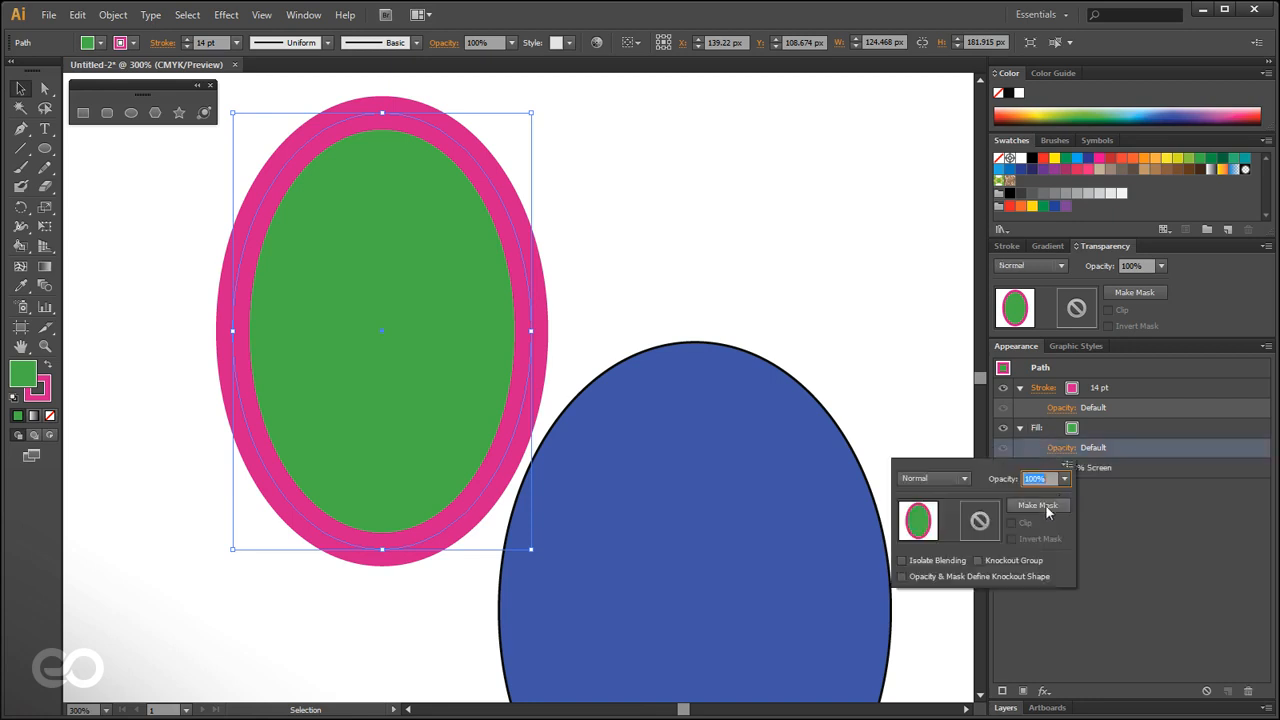
click(1066, 479)
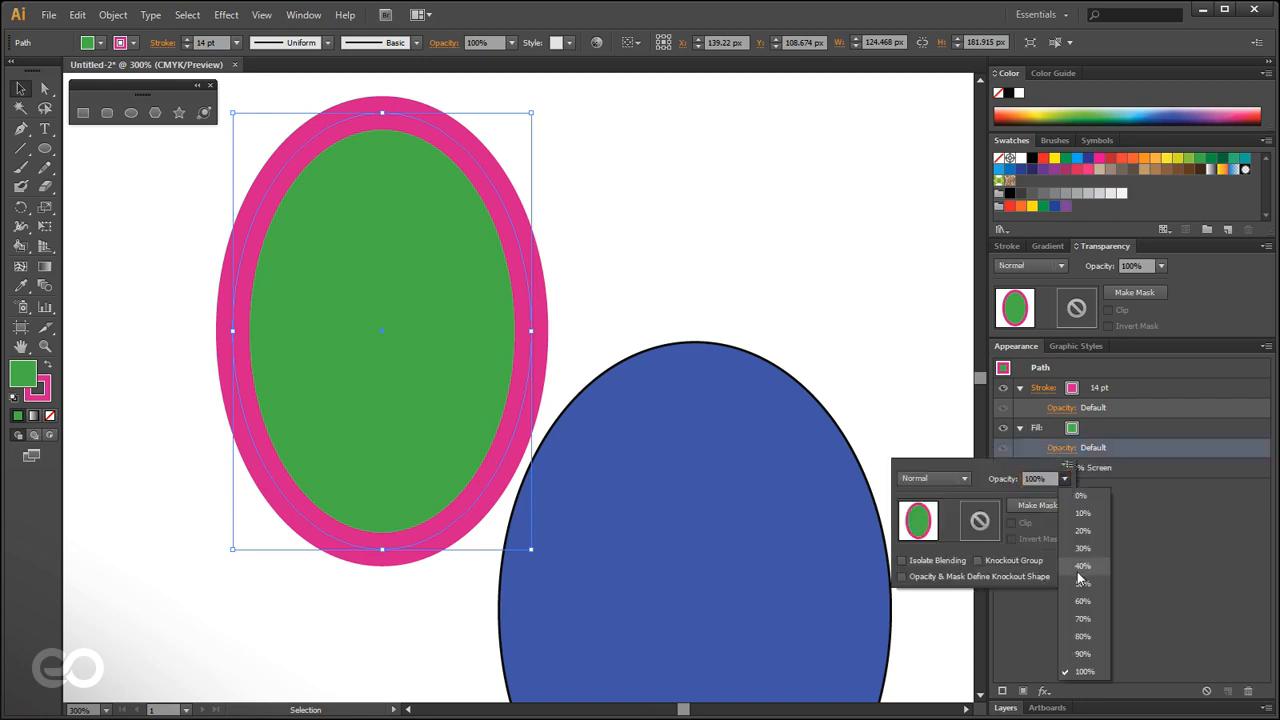
click(1084, 518)
drag(358, 268, 522, 396)
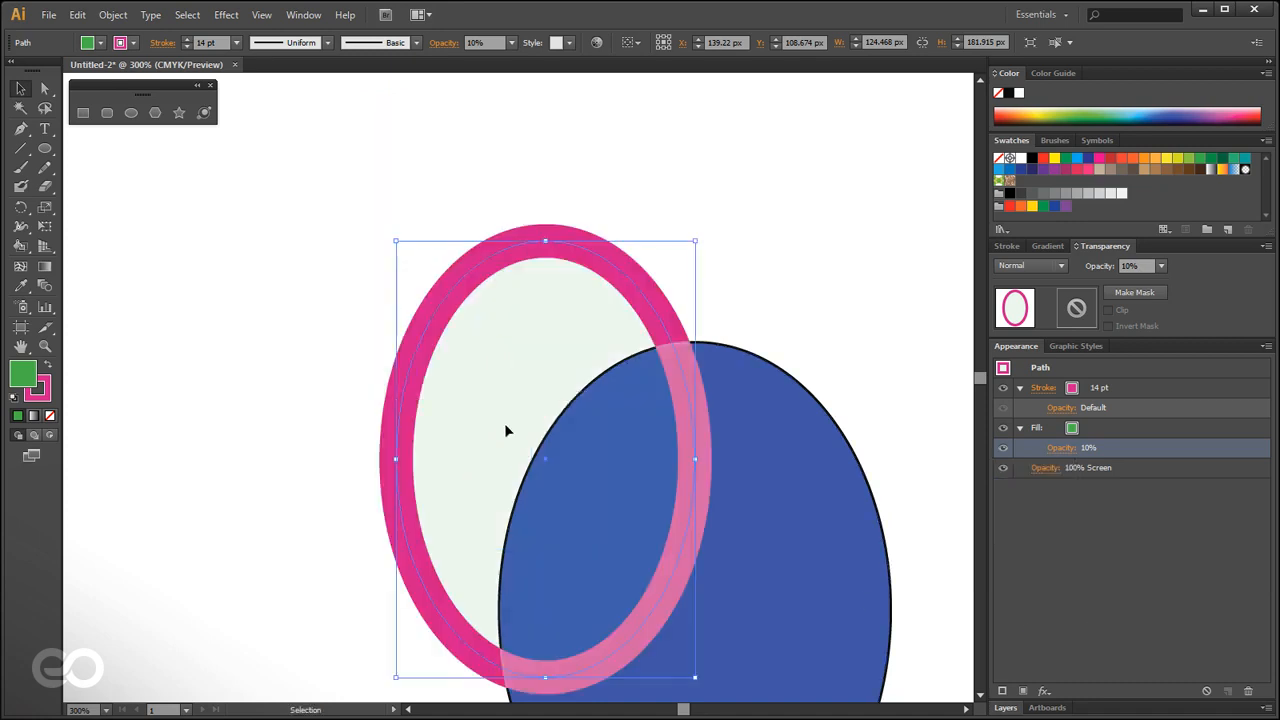
Set the green ellipse's fill opacity to 60%, move the ellipse slightly up and left, and deselect it.
click(1062, 448)
click(1065, 479)
click(1077, 603)
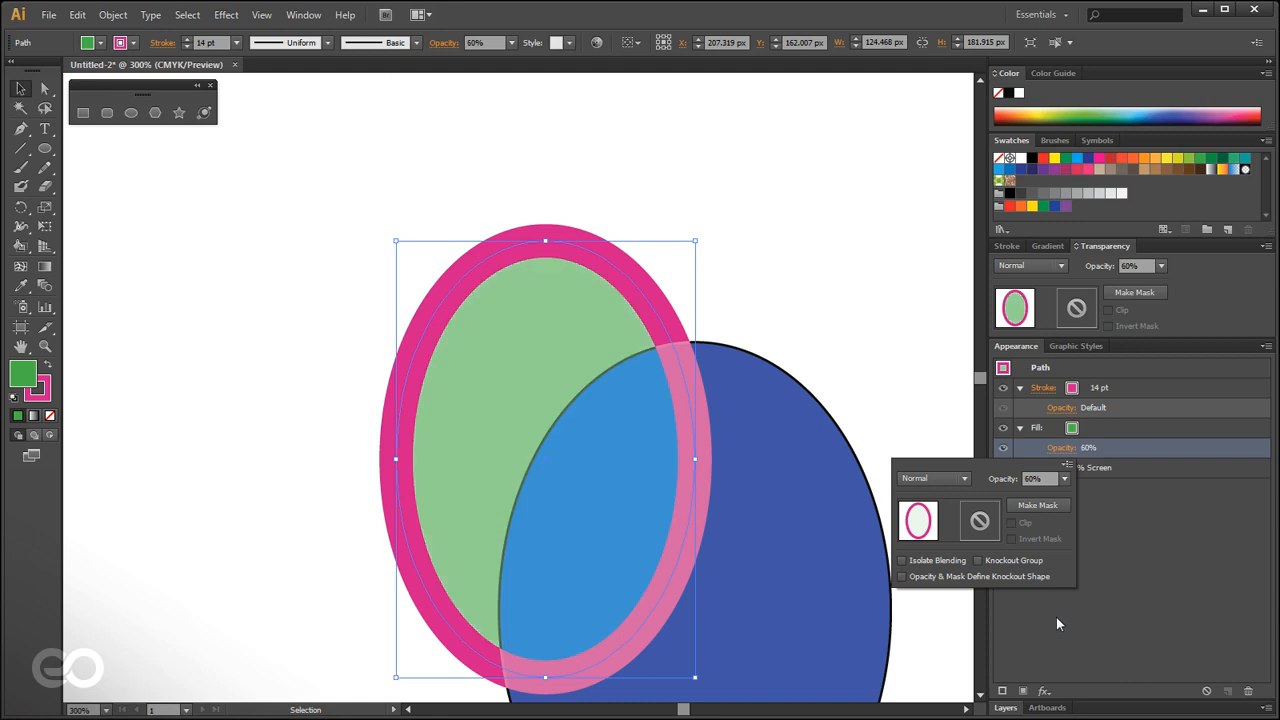
drag(514, 436, 469, 362)
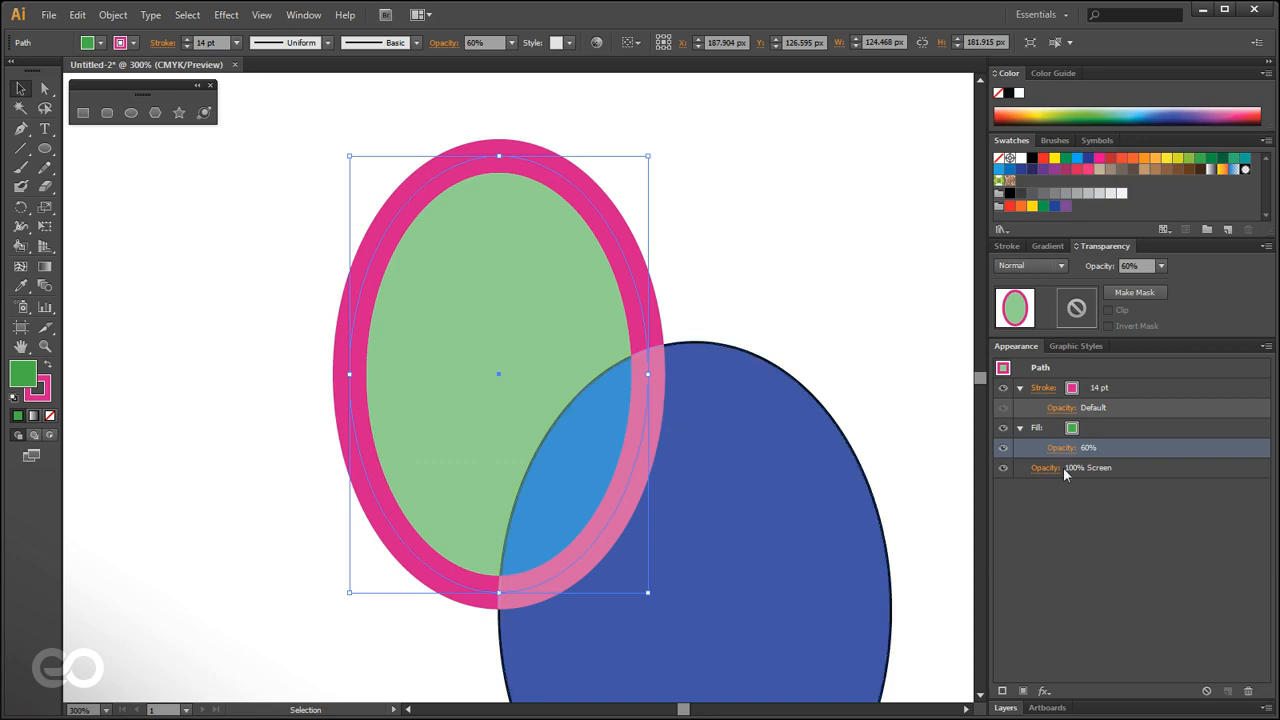
click(675, 236)
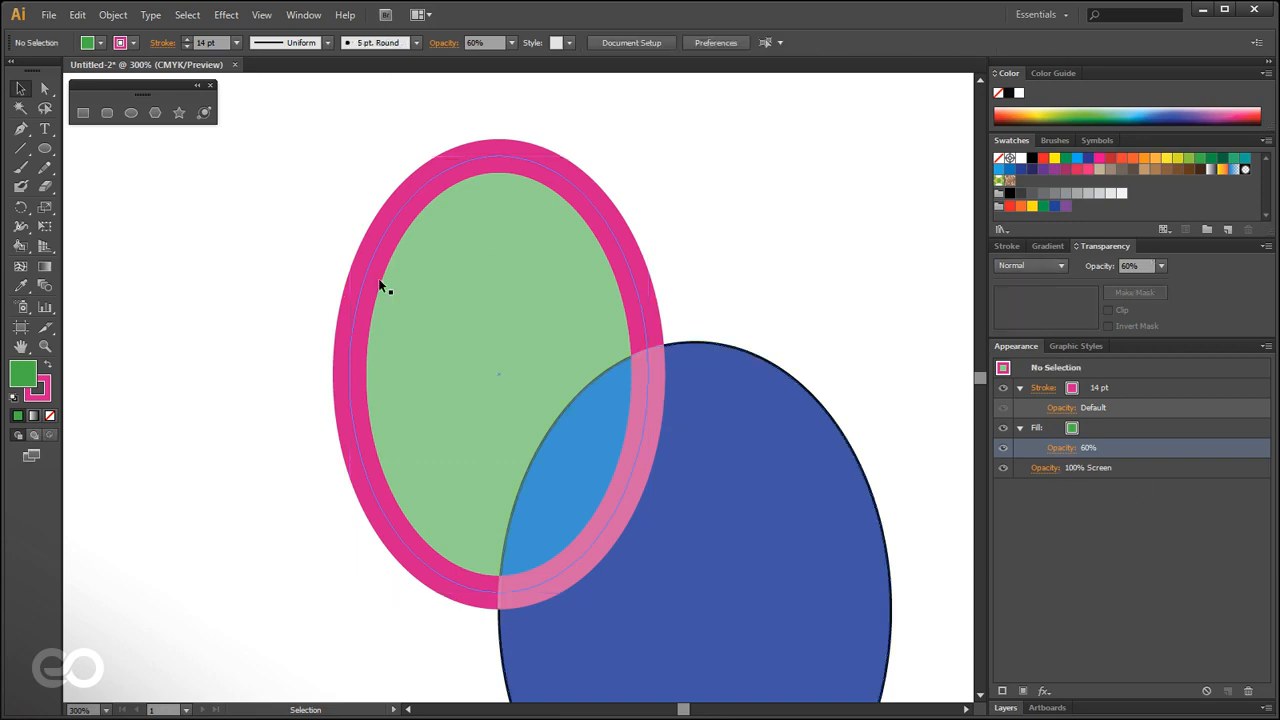
Set the green ellipse's overall blend mode to Normal, move it slightly down and right over the blue one, and deselect it.
click(557, 289)
click(1074, 469)
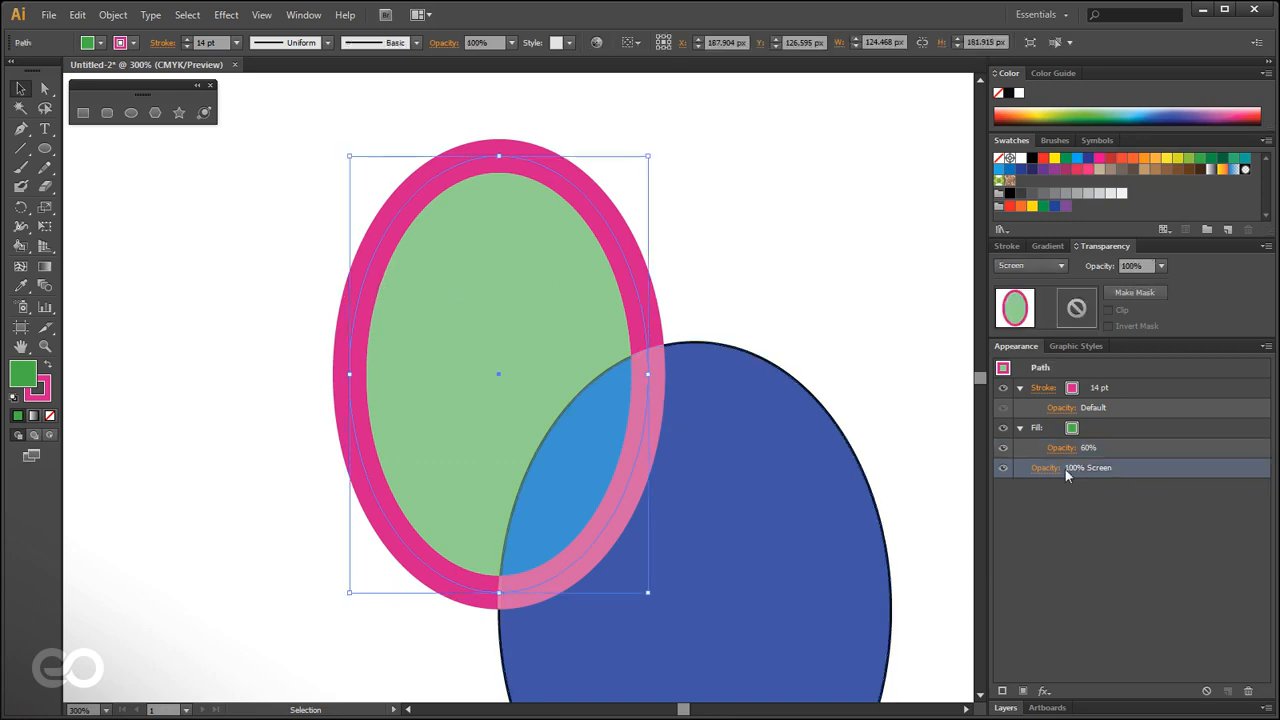
click(1030, 265)
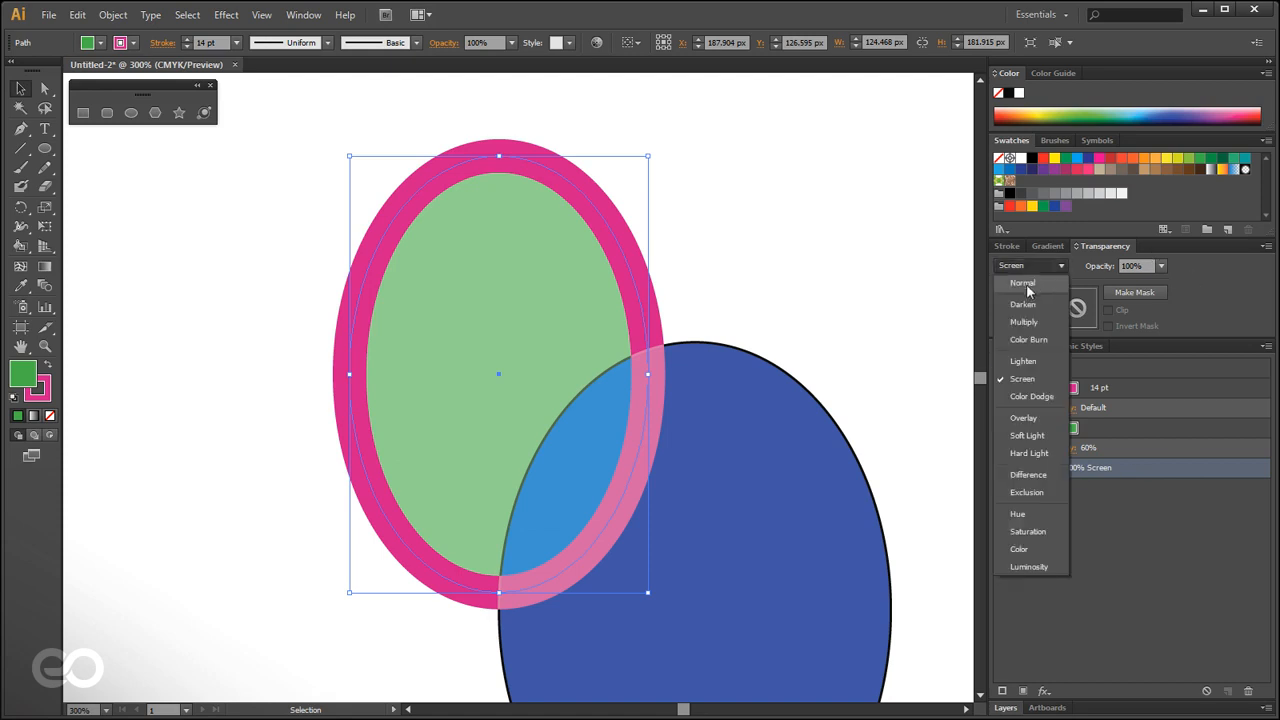
click(1015, 282)
click(806, 323)
drag(474, 367, 525, 393)
click(860, 362)
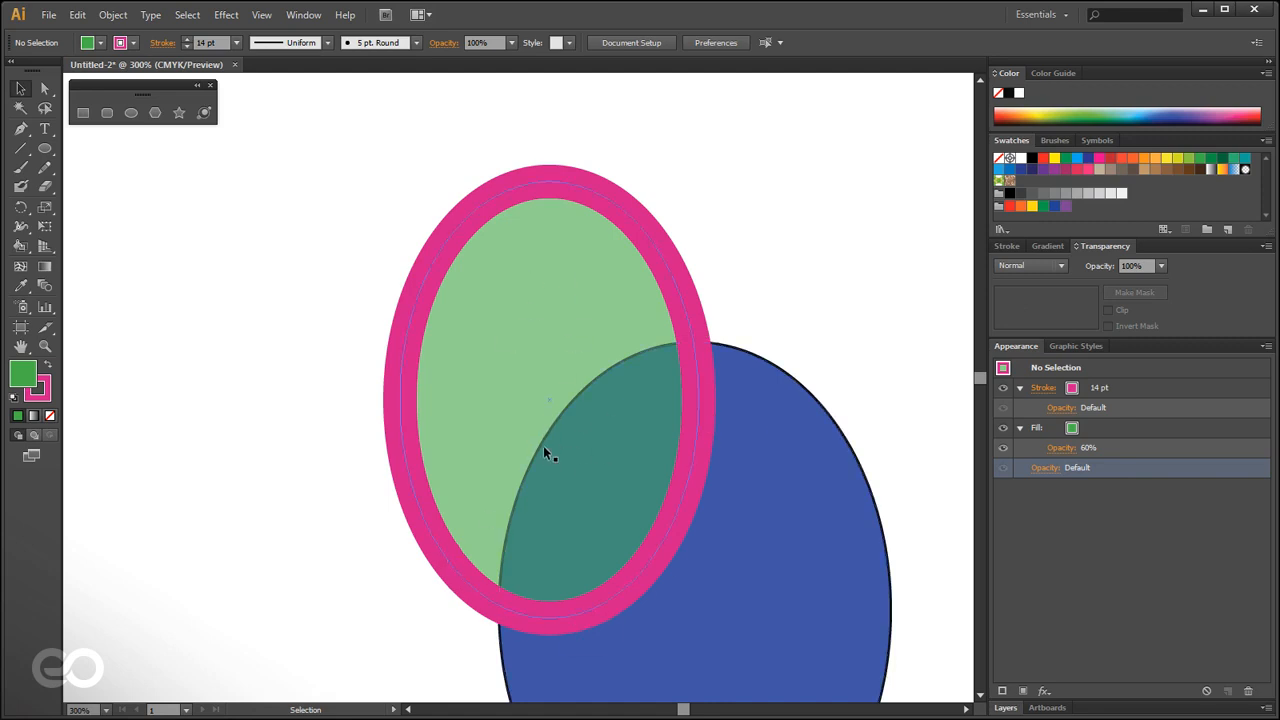
Try setting the fill opacity to 100% and the stroke opacity to 50% with no object selected.
click(1062, 447)
click(1065, 479)
click(1085, 671)
click(1070, 408)
click(1065, 438)
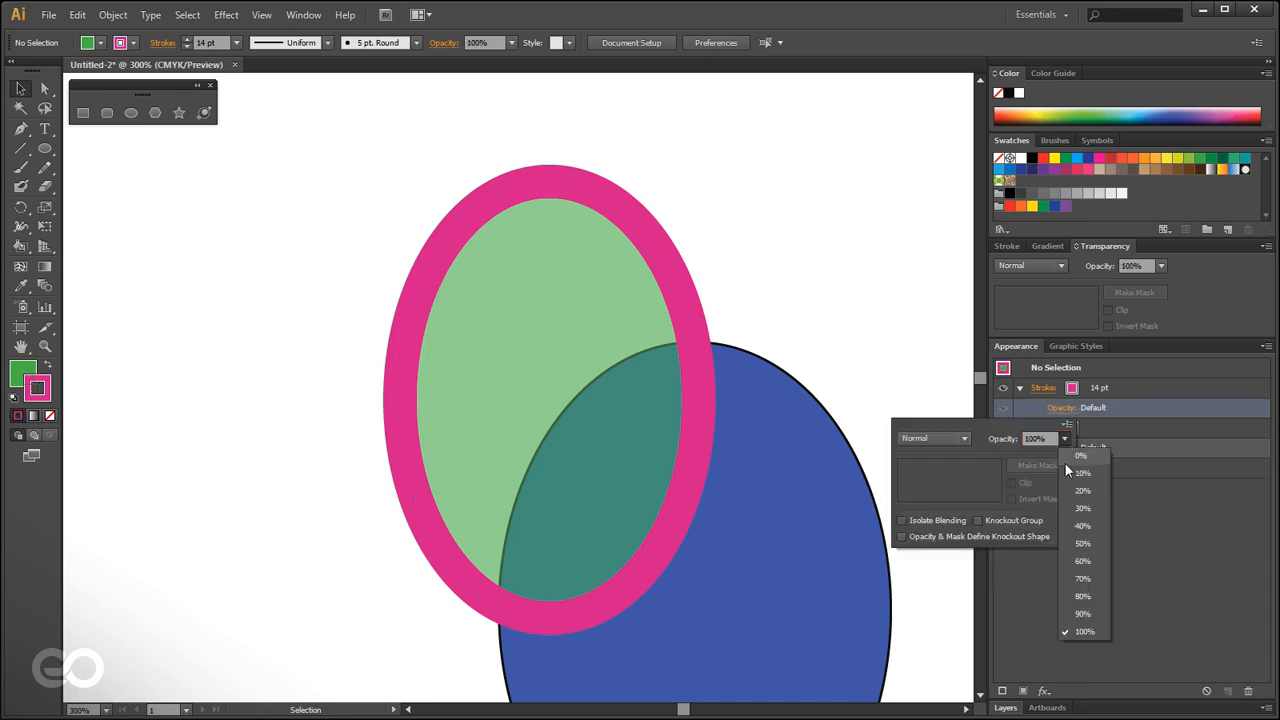
click(1075, 561)
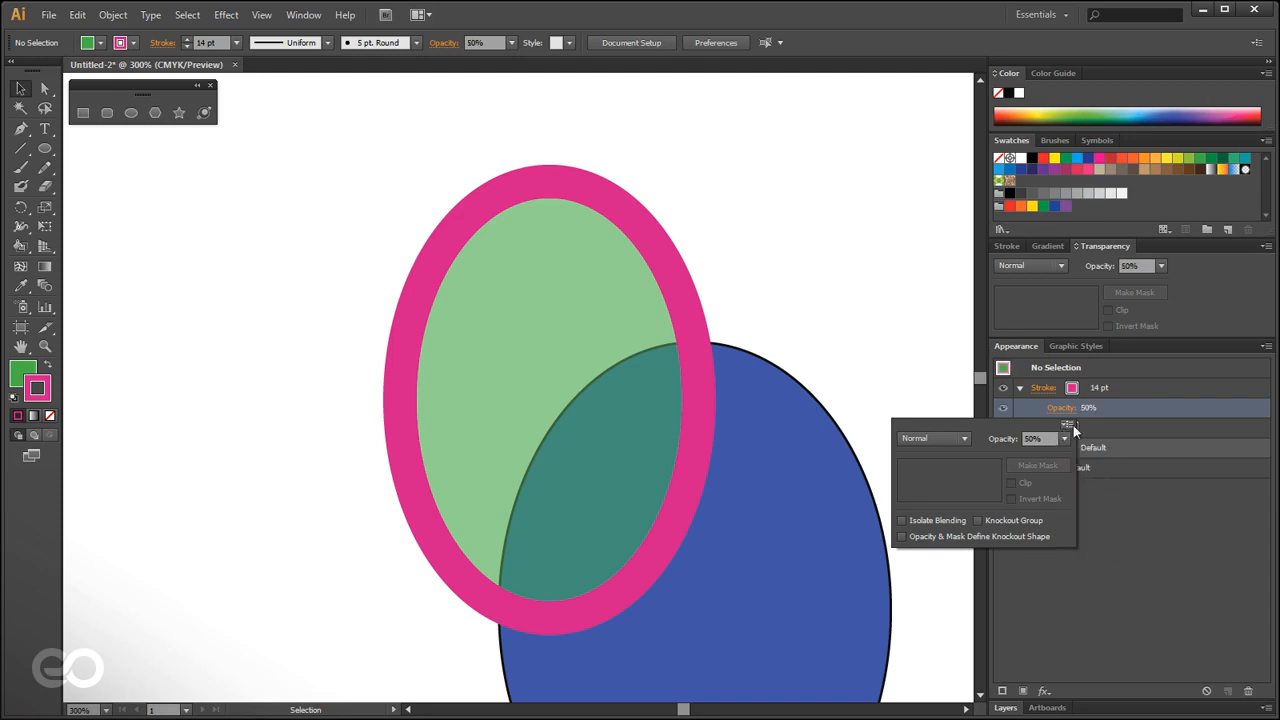
click(1142, 521)
Set the green ellipse's stroke opacity to 50% and its fill opacity to 100%, leaving it deselected.
click(626, 290)
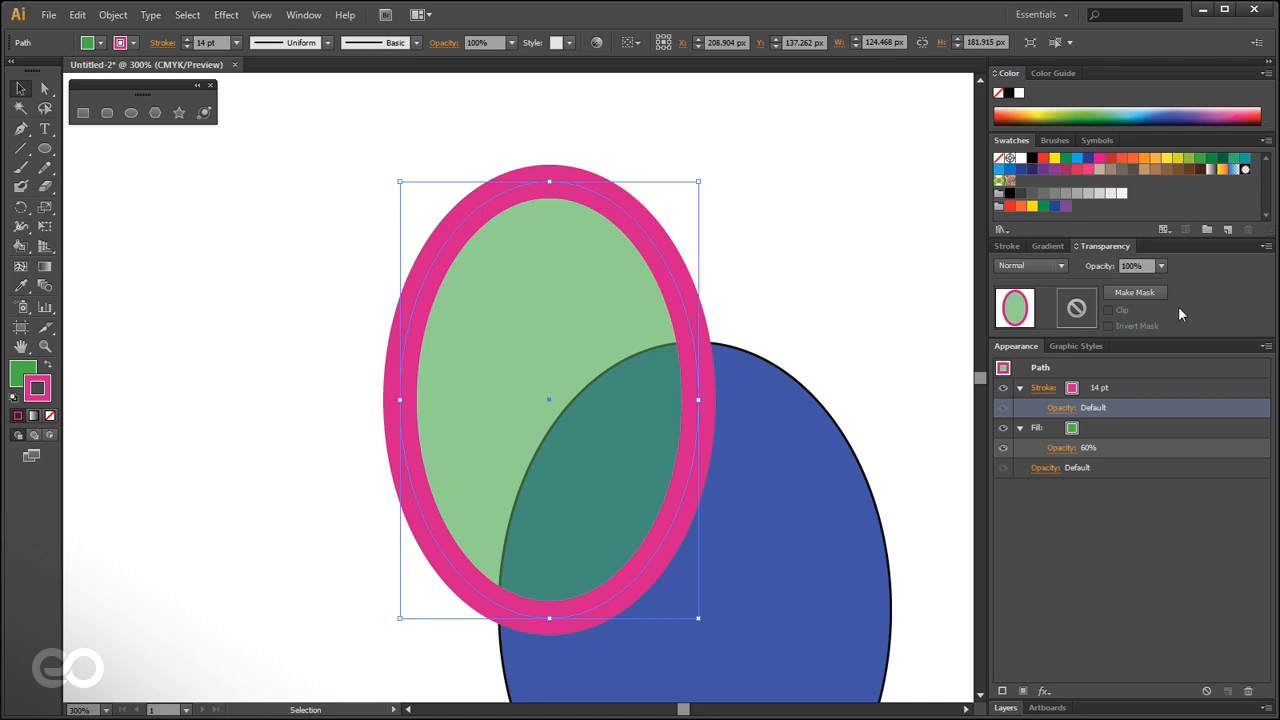
click(1061, 409)
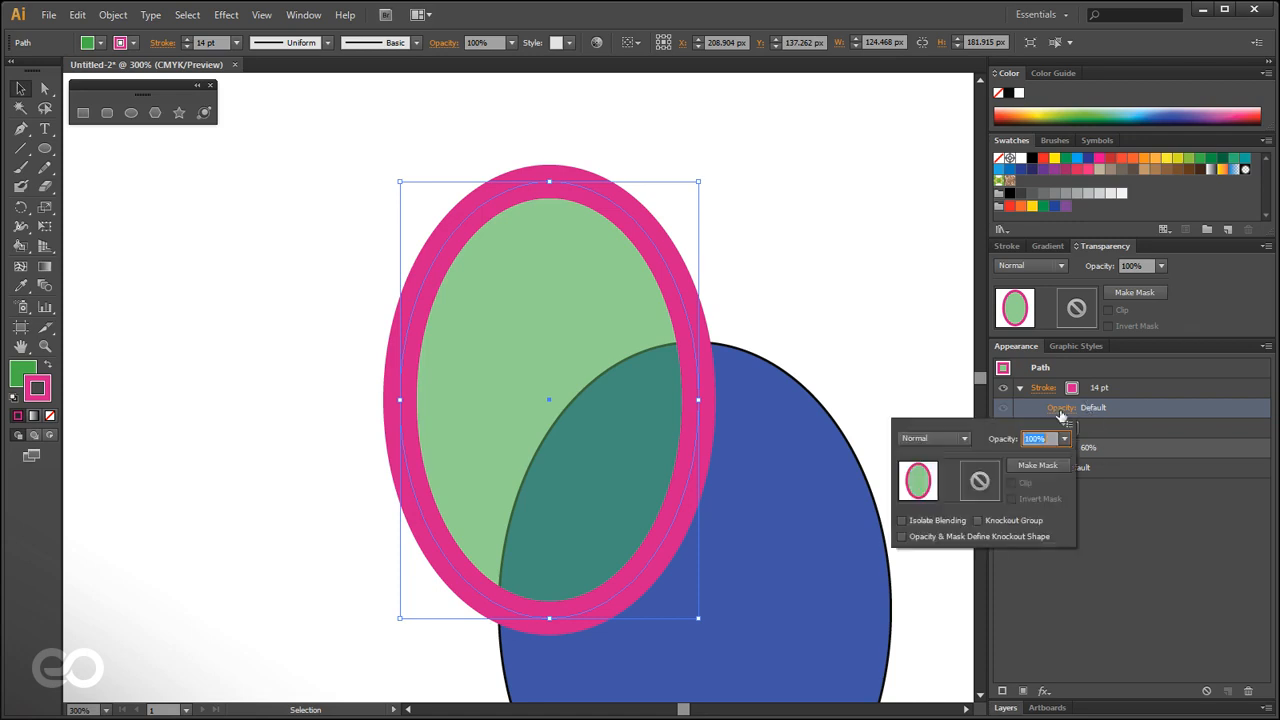
click(1065, 438)
click(1084, 549)
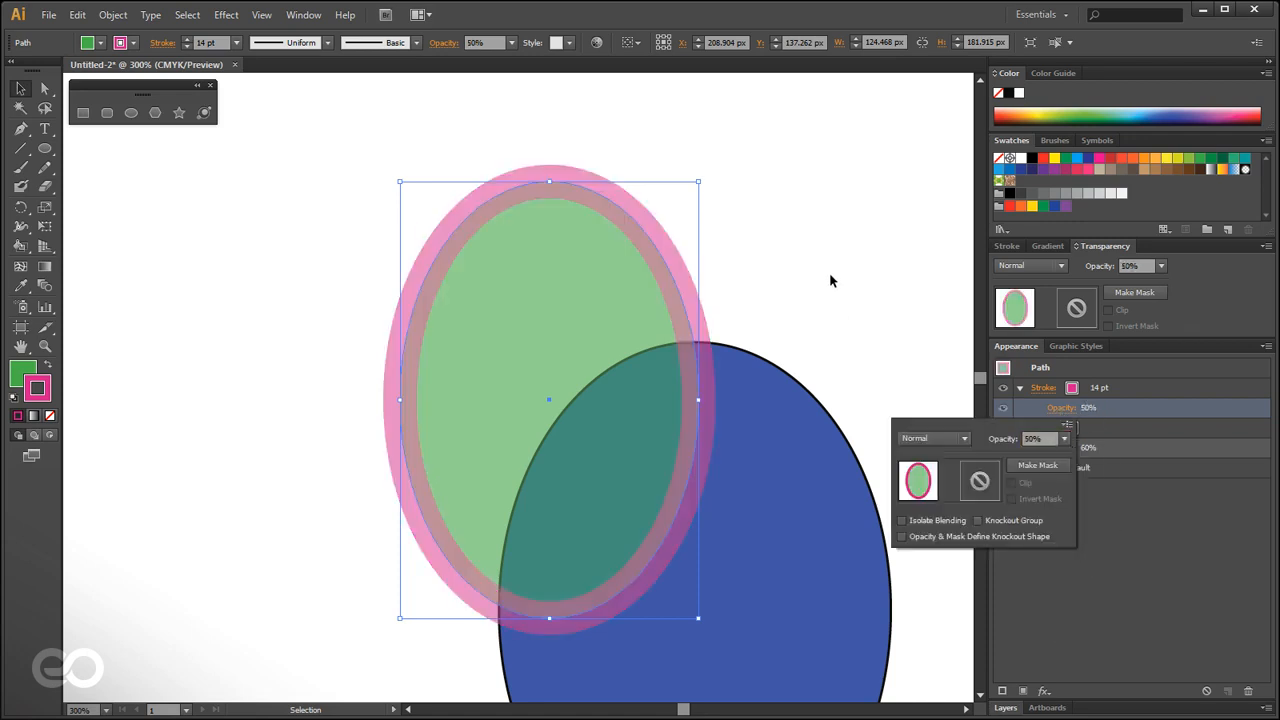
click(1059, 448)
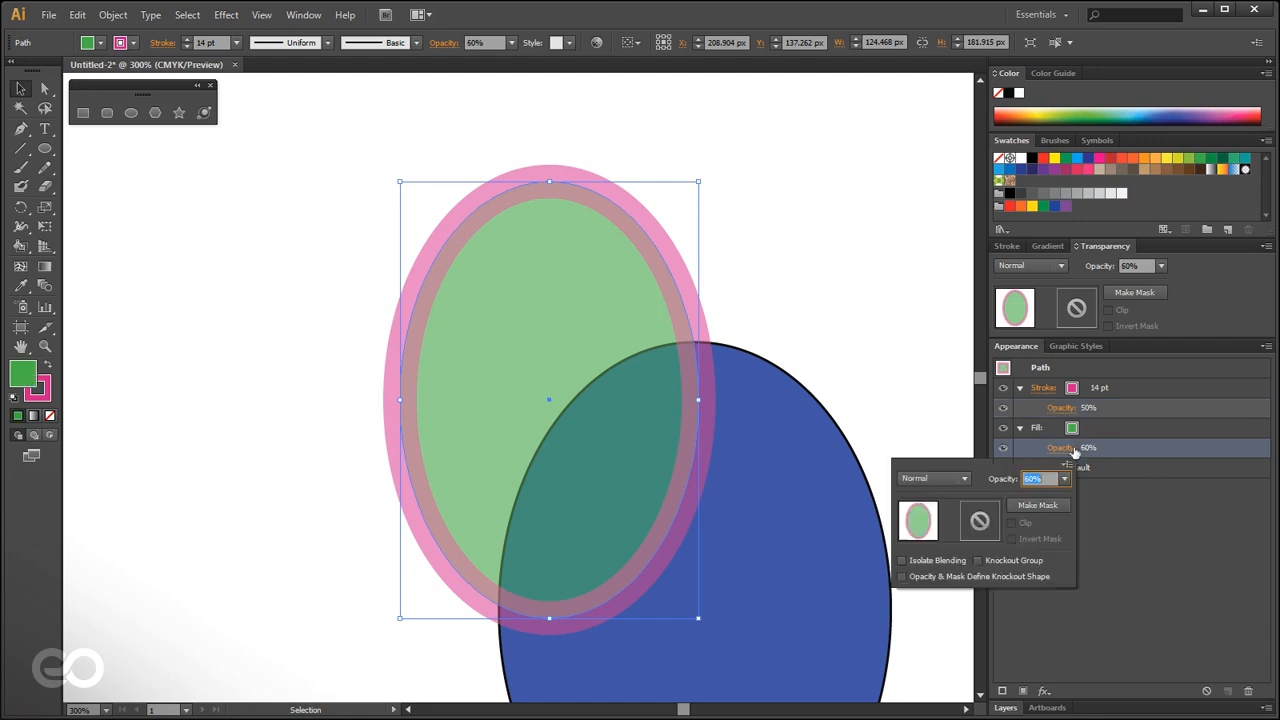
click(1065, 479)
click(1084, 672)
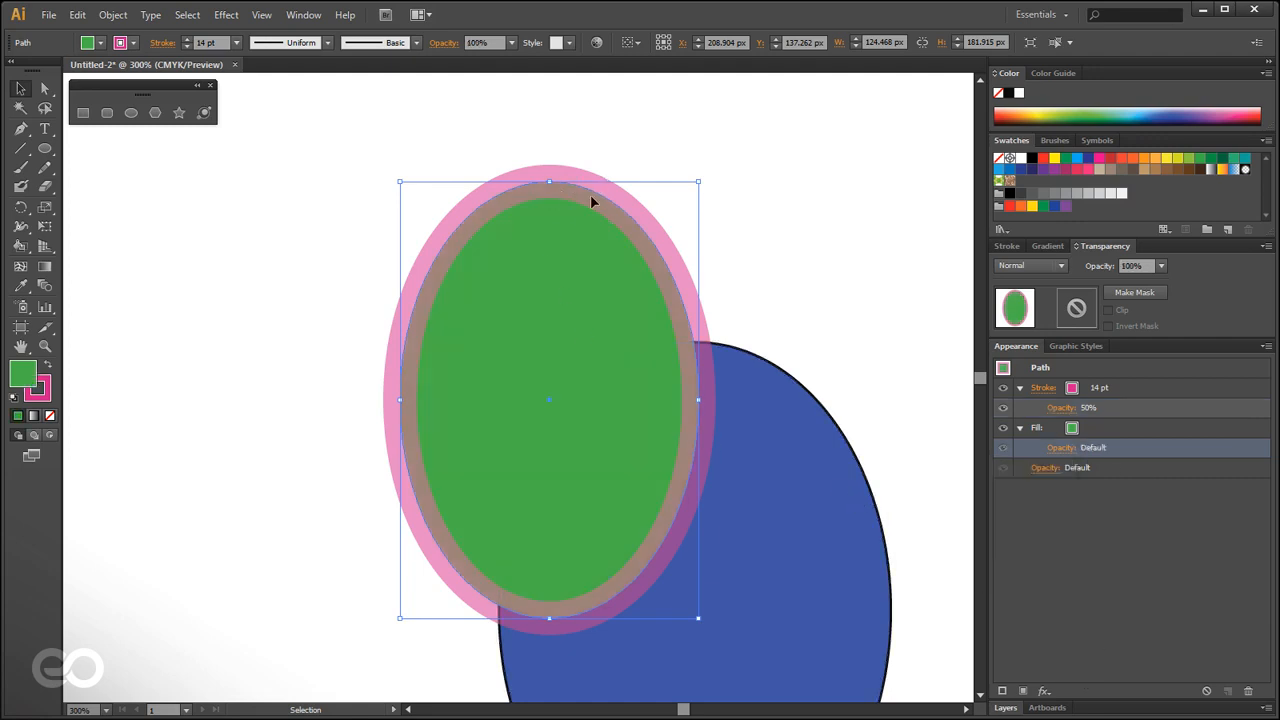
click(852, 360)
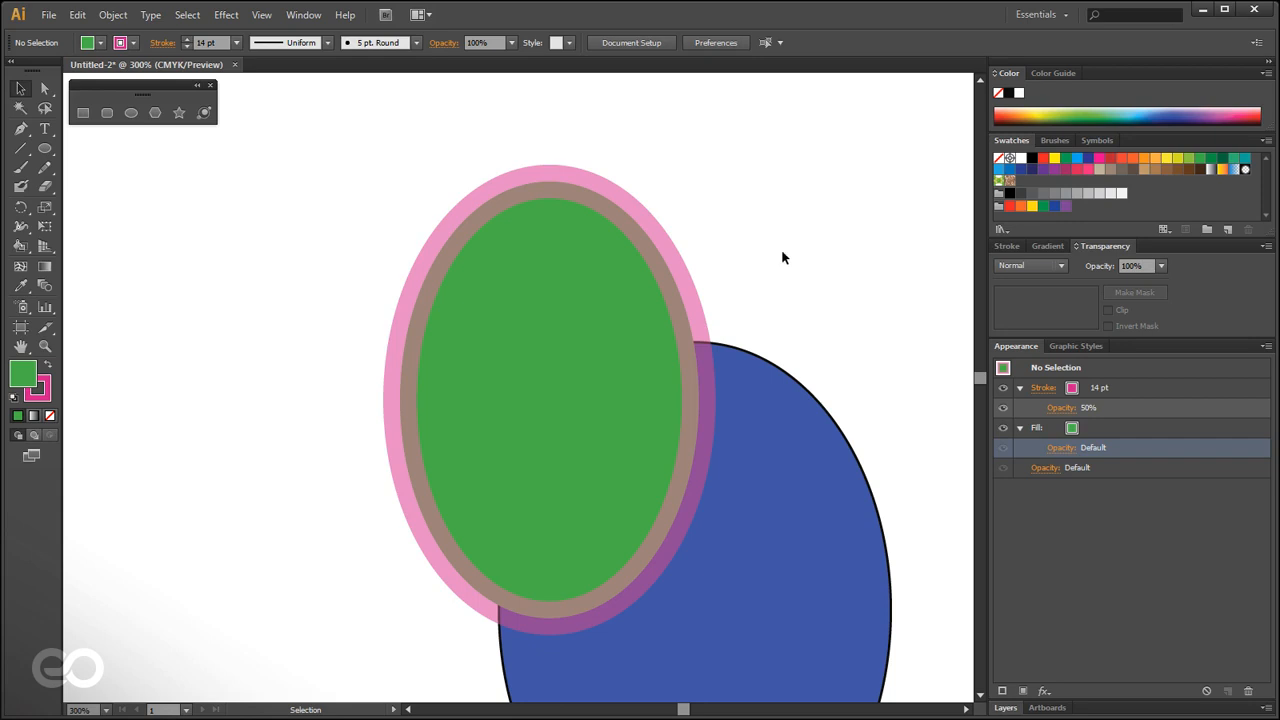
Move the green ellipse to the left, clear of the blue ellipse.
scroll(283, 322, down, 1)
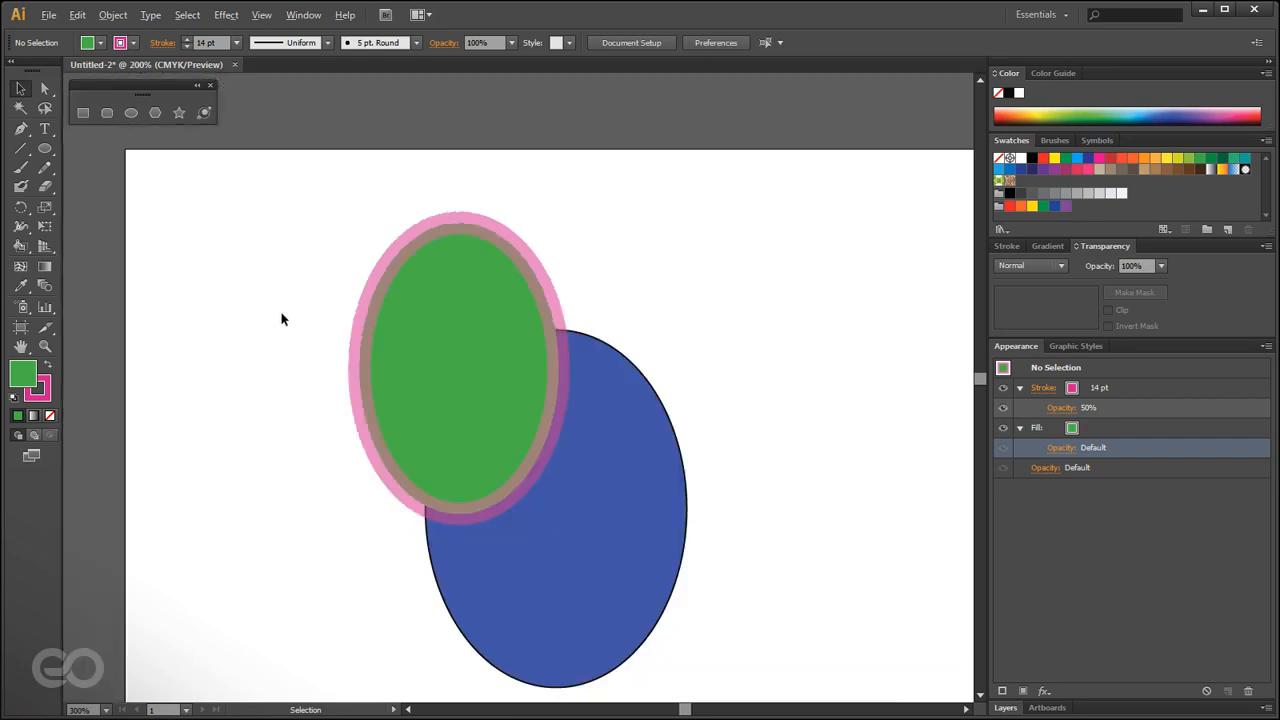
drag(430, 284, 340, 303)
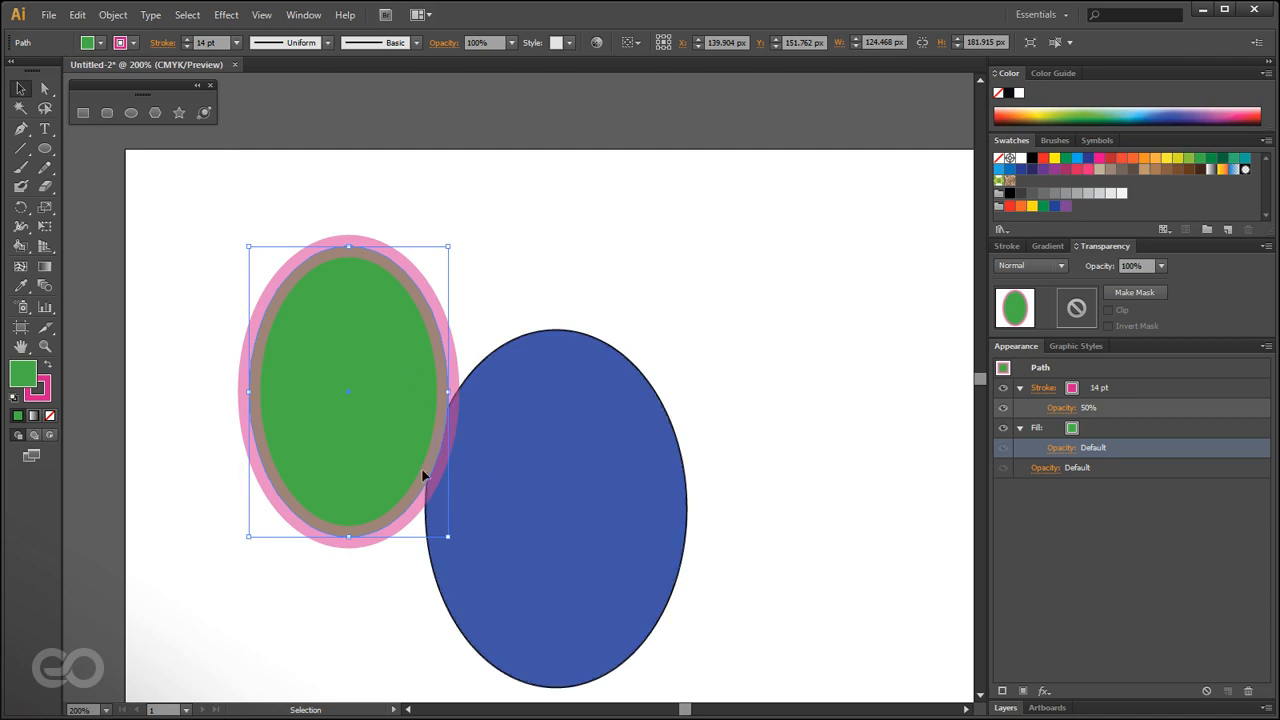
drag(341, 445, 307, 524)
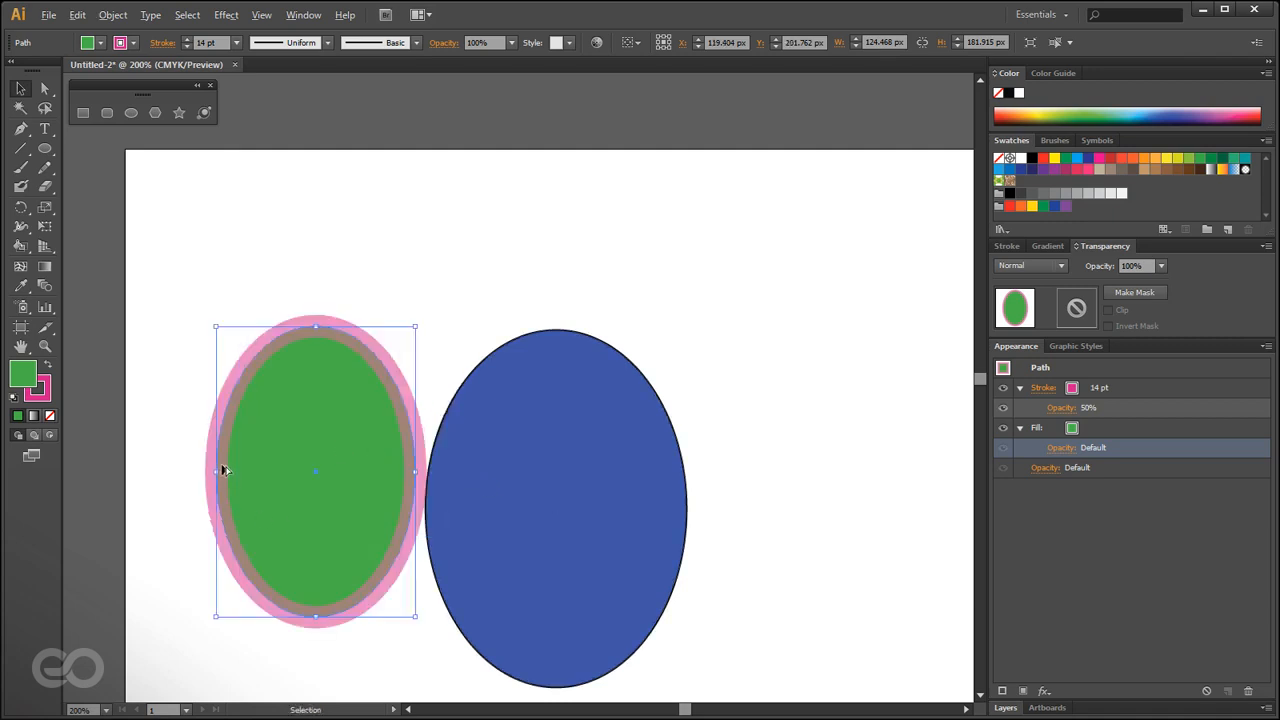
scroll(224, 470, down, 1)
scroll(192, 475, up, 1)
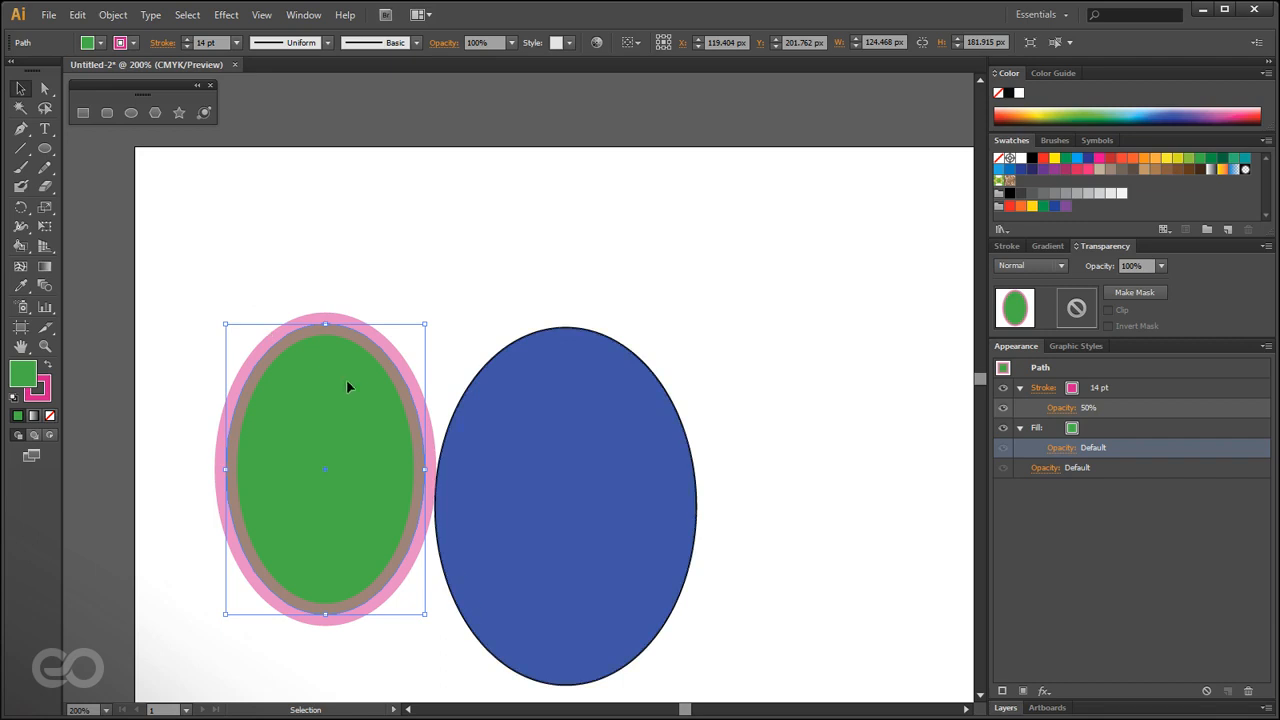
drag(363, 472, 373, 396)
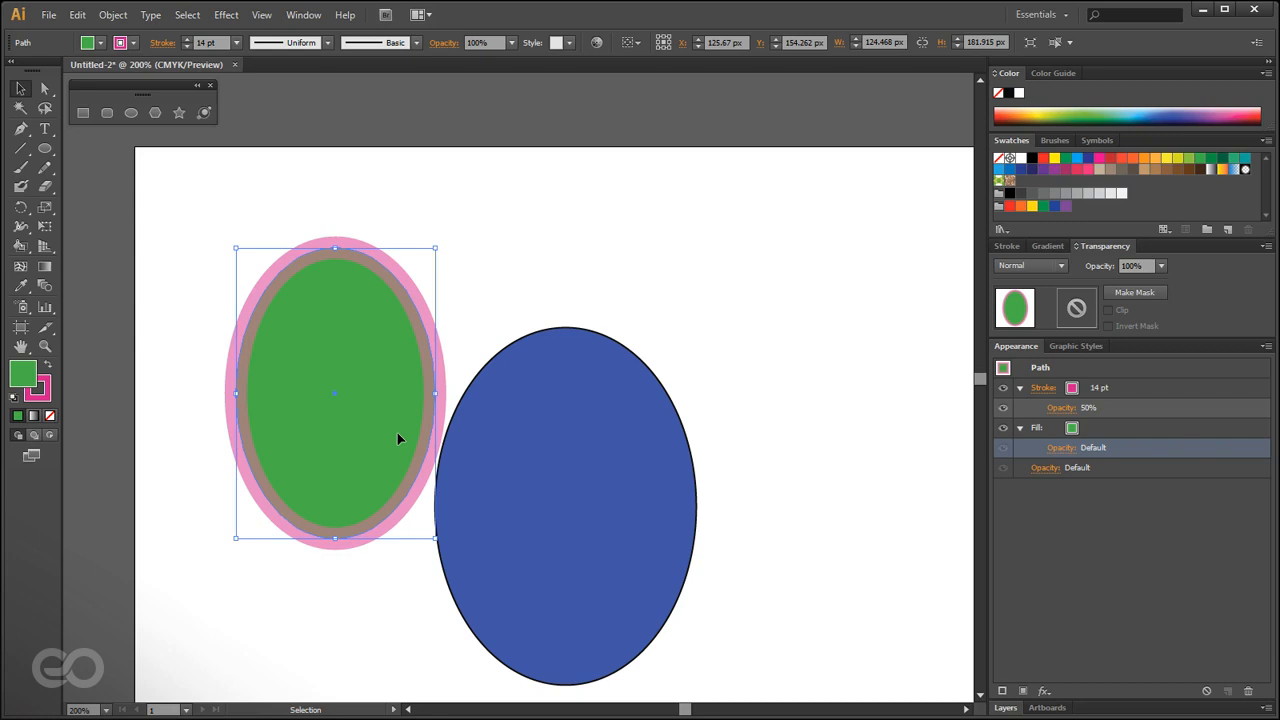
Delete the green ellipse and the blue ellipse from the artboard.
key(Delete)
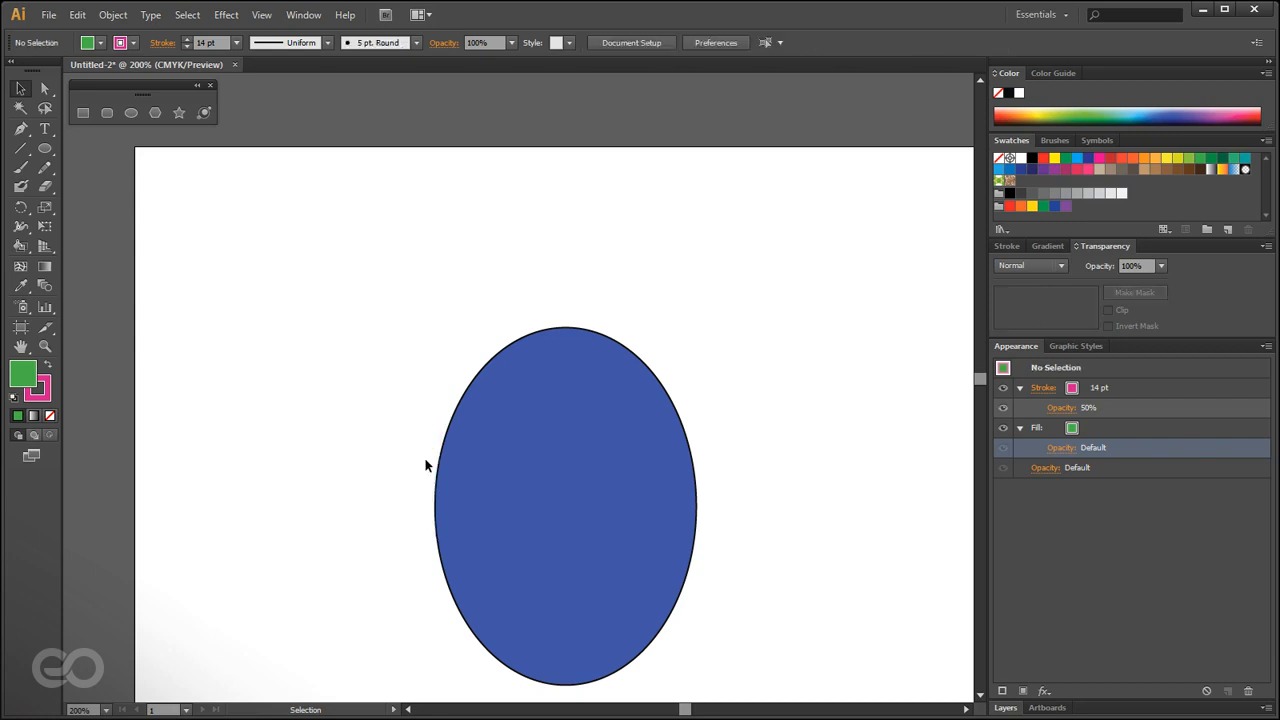
click(437, 483)
key(Delete)
scroll(193, 392, down, 1)
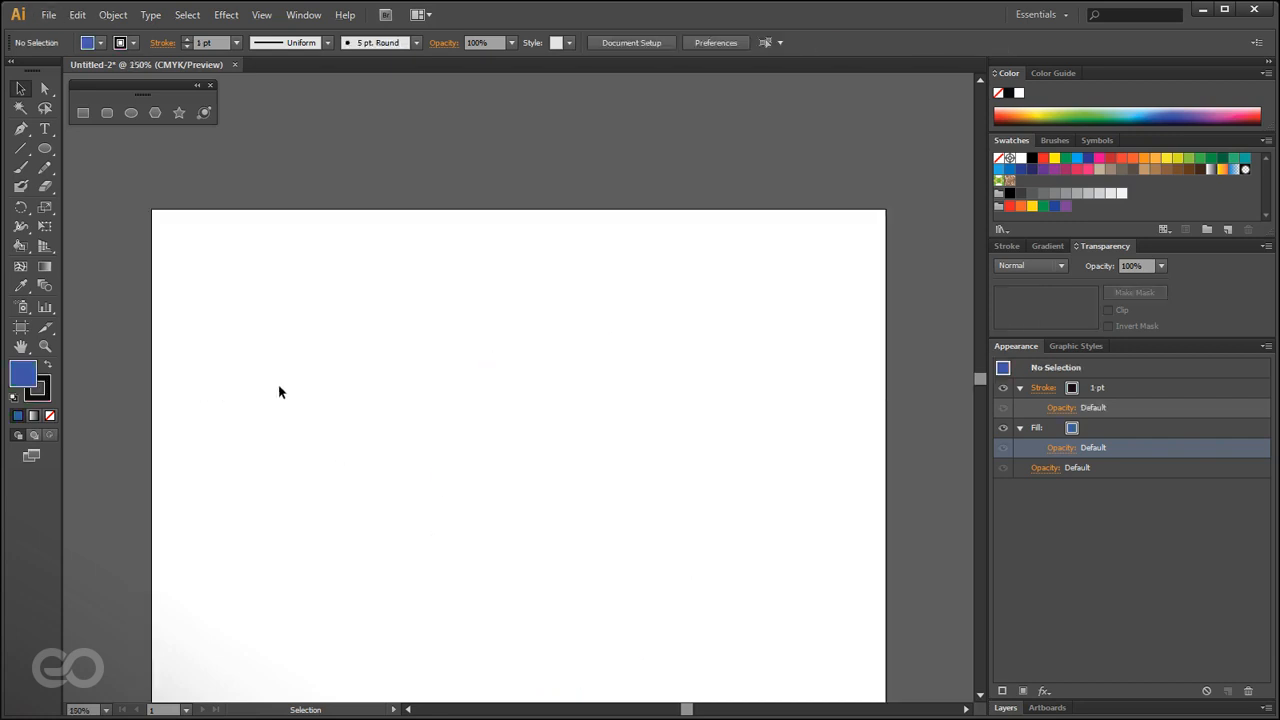
Draw a circle about 288 px wide and one about 156 px wide overlapping its upper right, filling the smaller one light teal.
key(l)
drag(322, 346, 669, 694)
drag(743, 326, 565, 514)
click(20, 88)
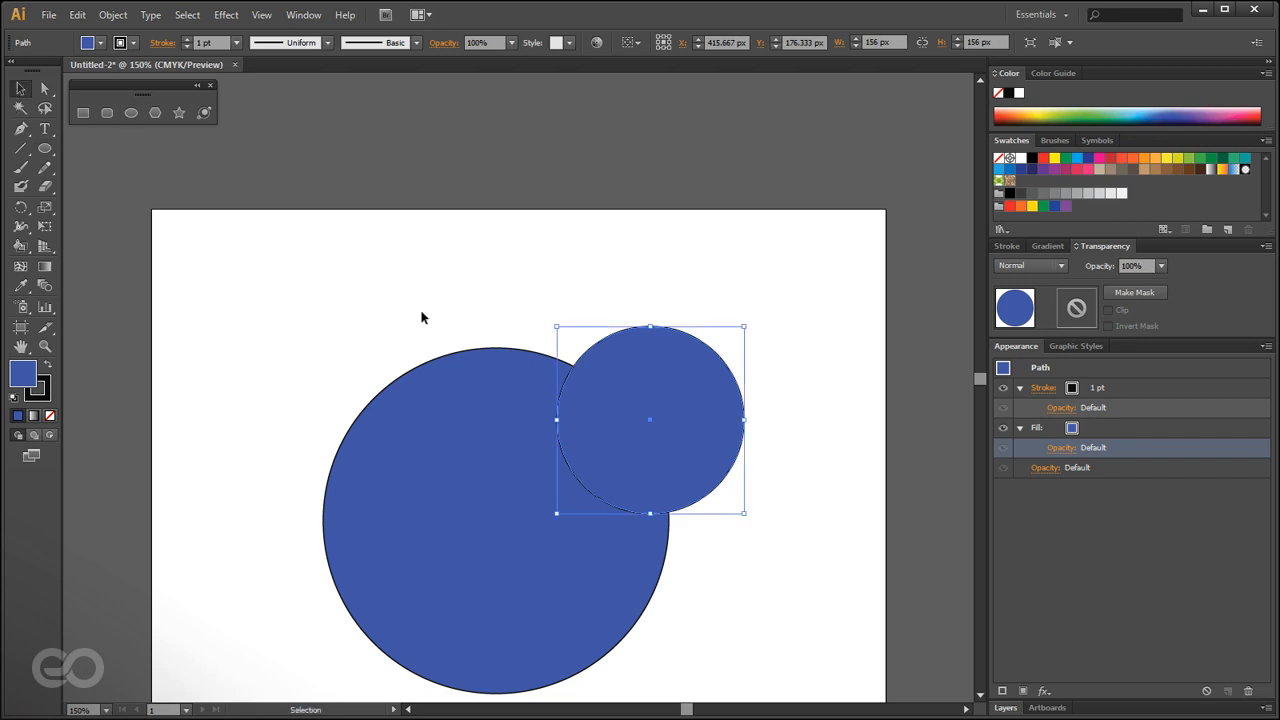
click(1128, 110)
key(ctrl+shift+a)
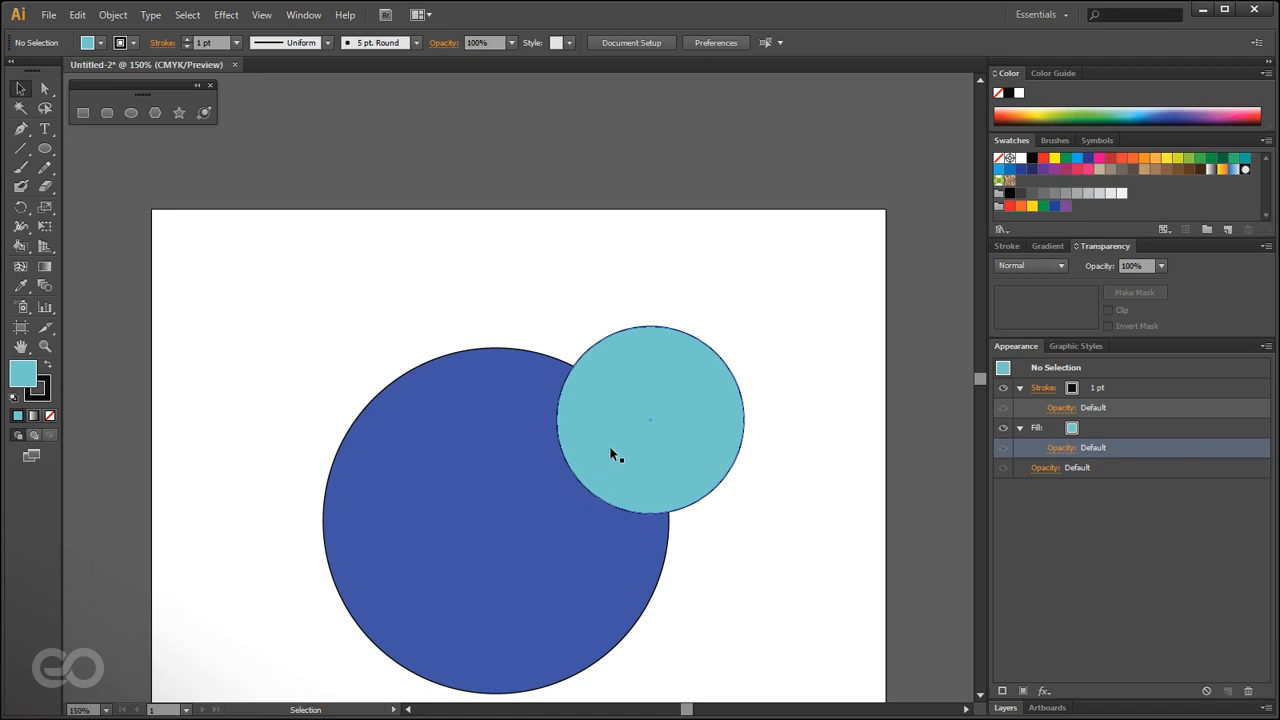
Show the Pathfinder panel and dock it alongside the existing panels.
click(297, 16)
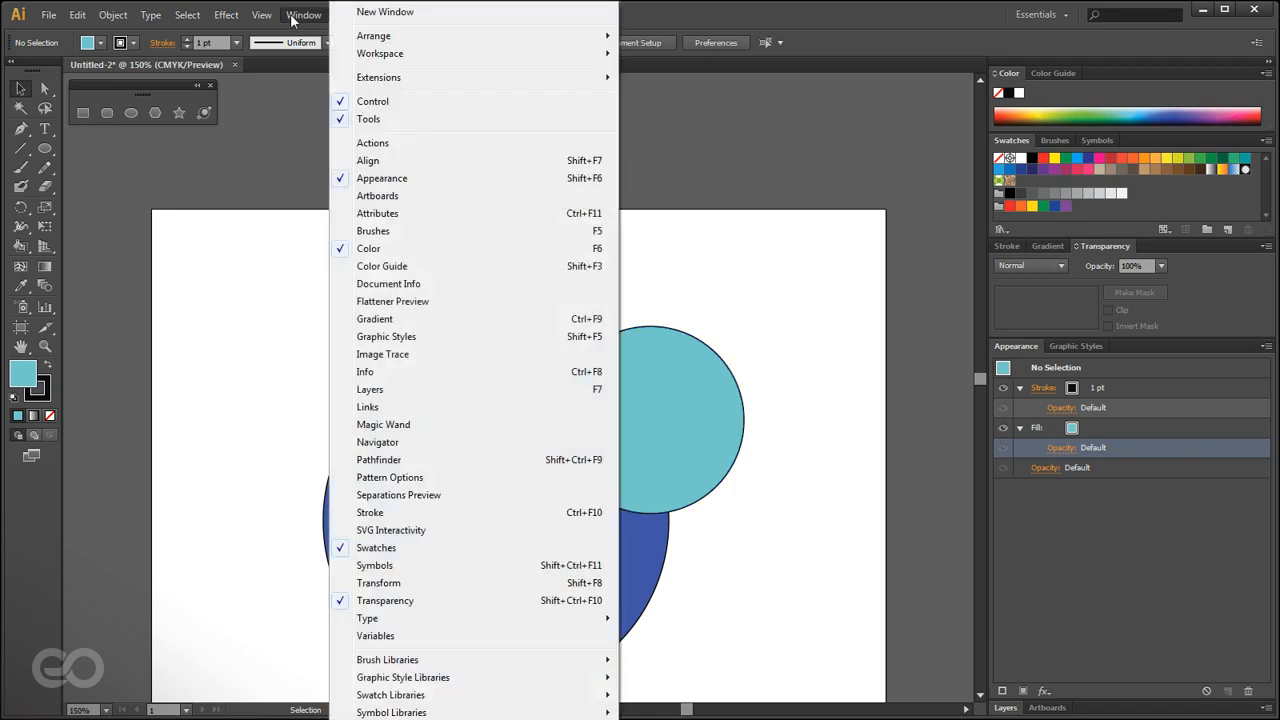
click(384, 461)
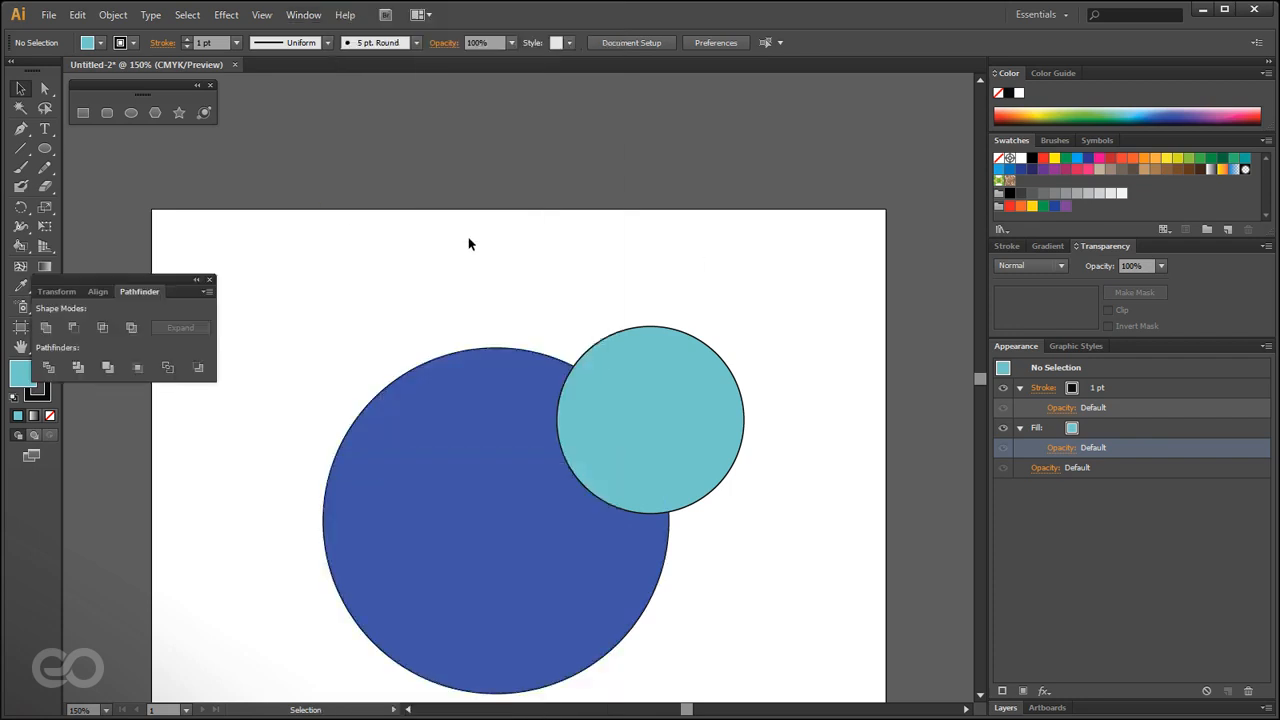
drag(175, 281, 987, 112)
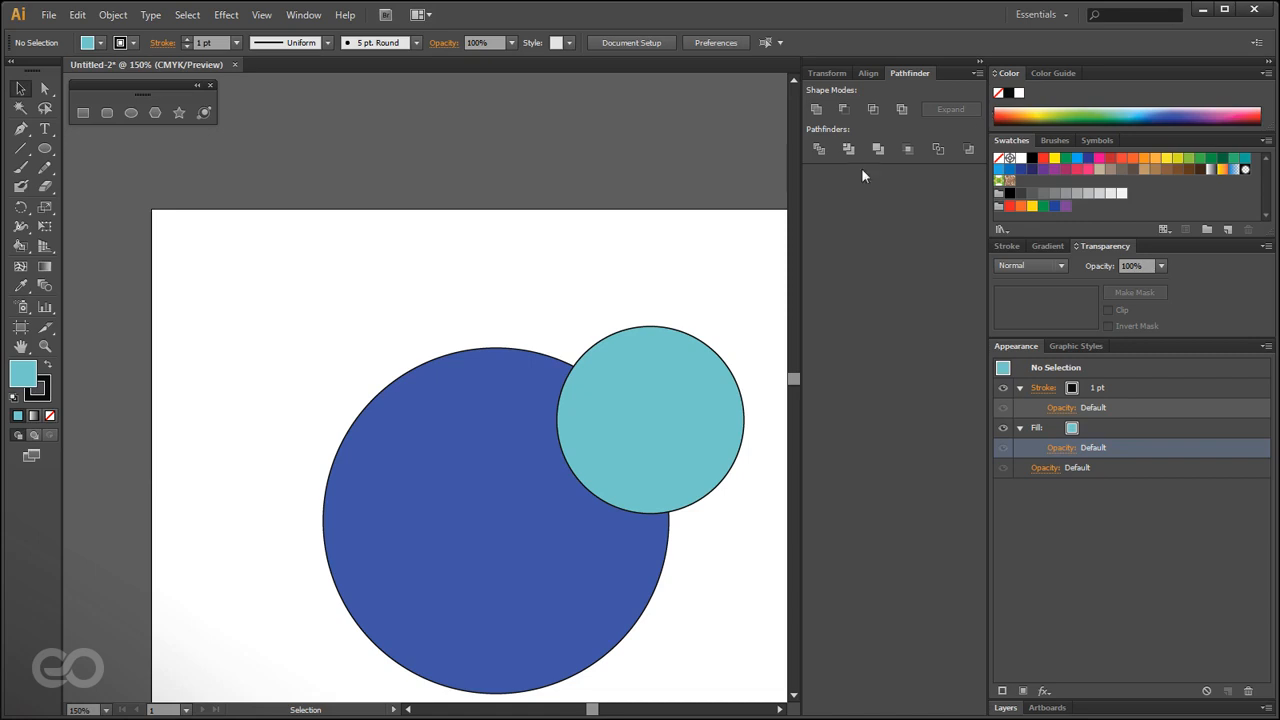
drag(451, 557, 311, 432)
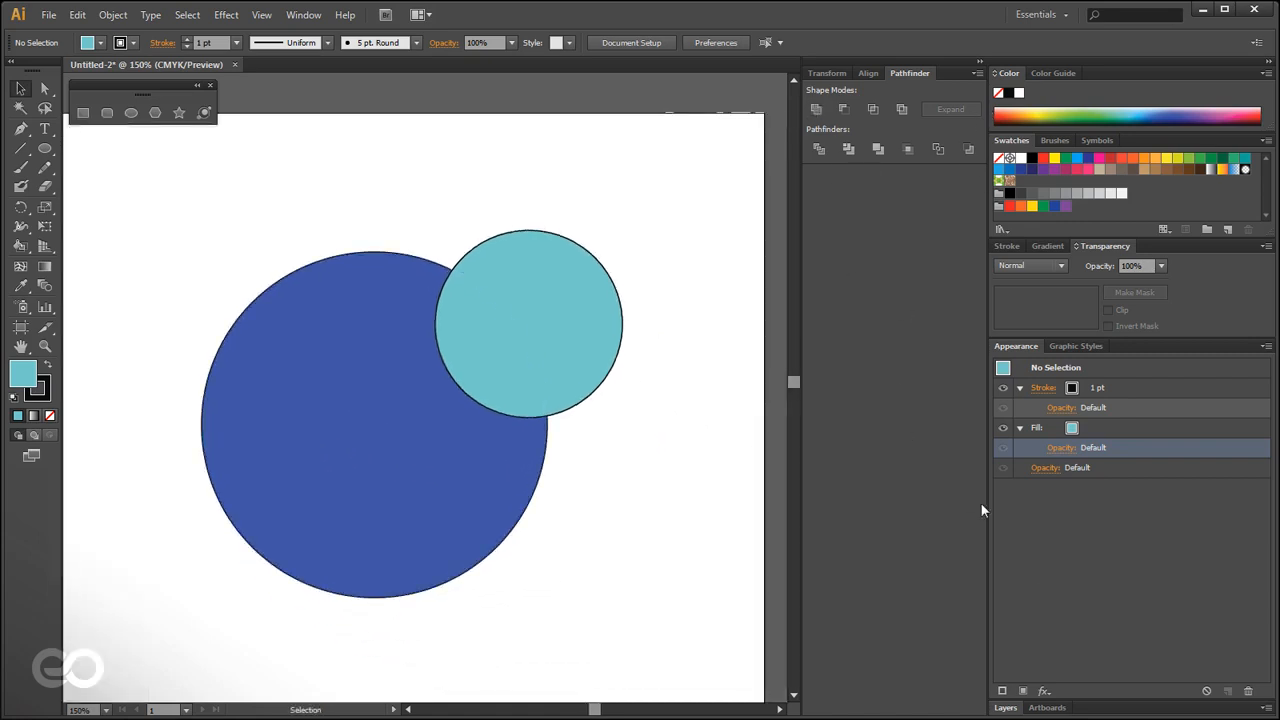
click(308, 21)
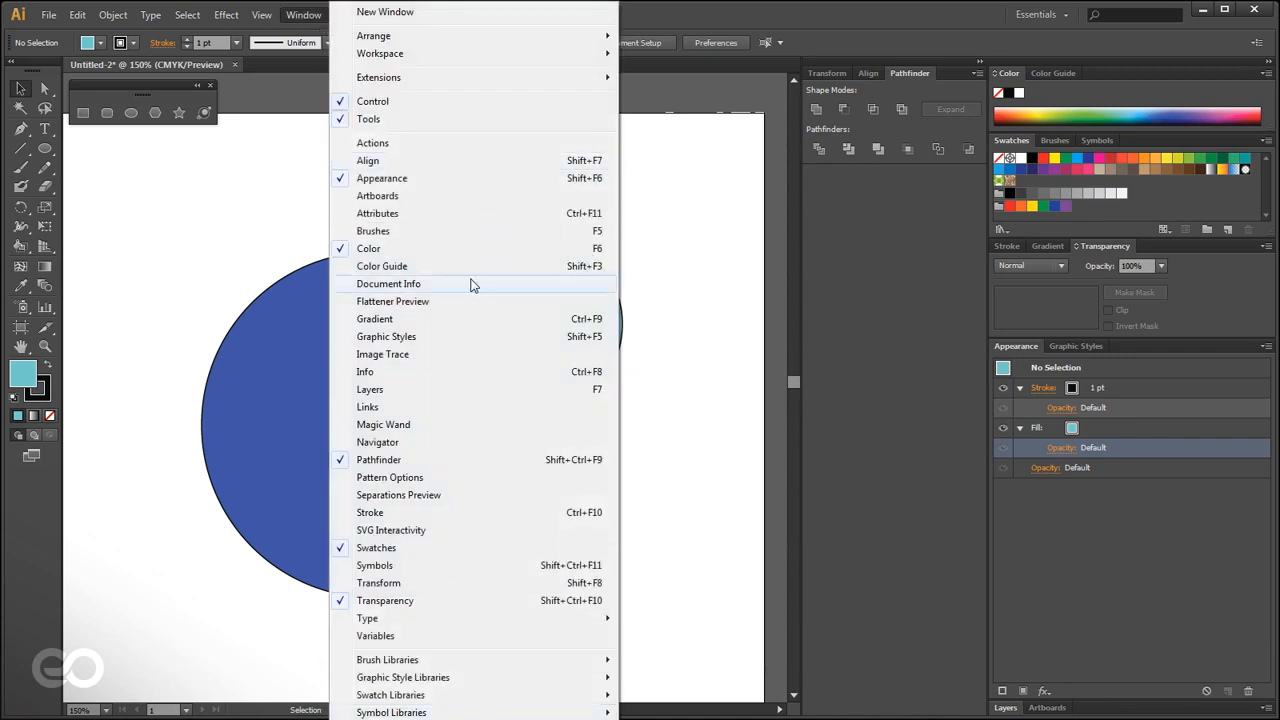
mouse_move(486, 712)
click(151, 276)
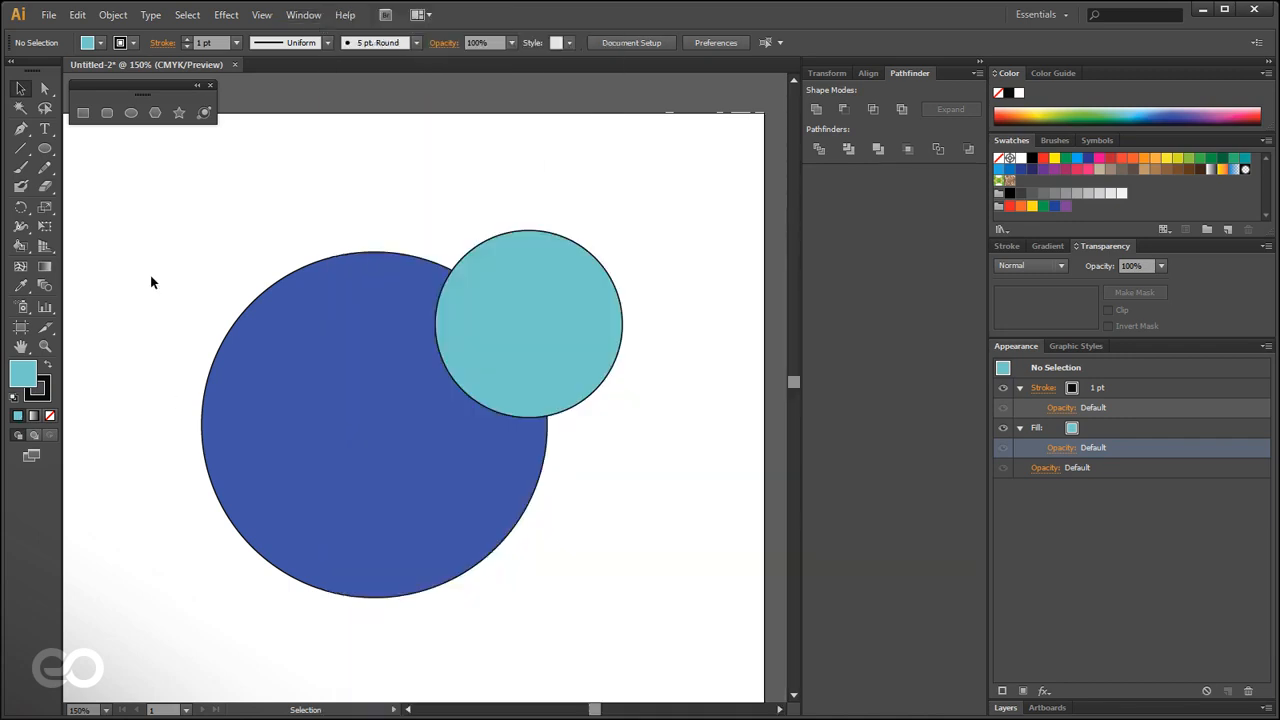
scroll(331, 379, down, 1)
scroll(166, 375, up, 1)
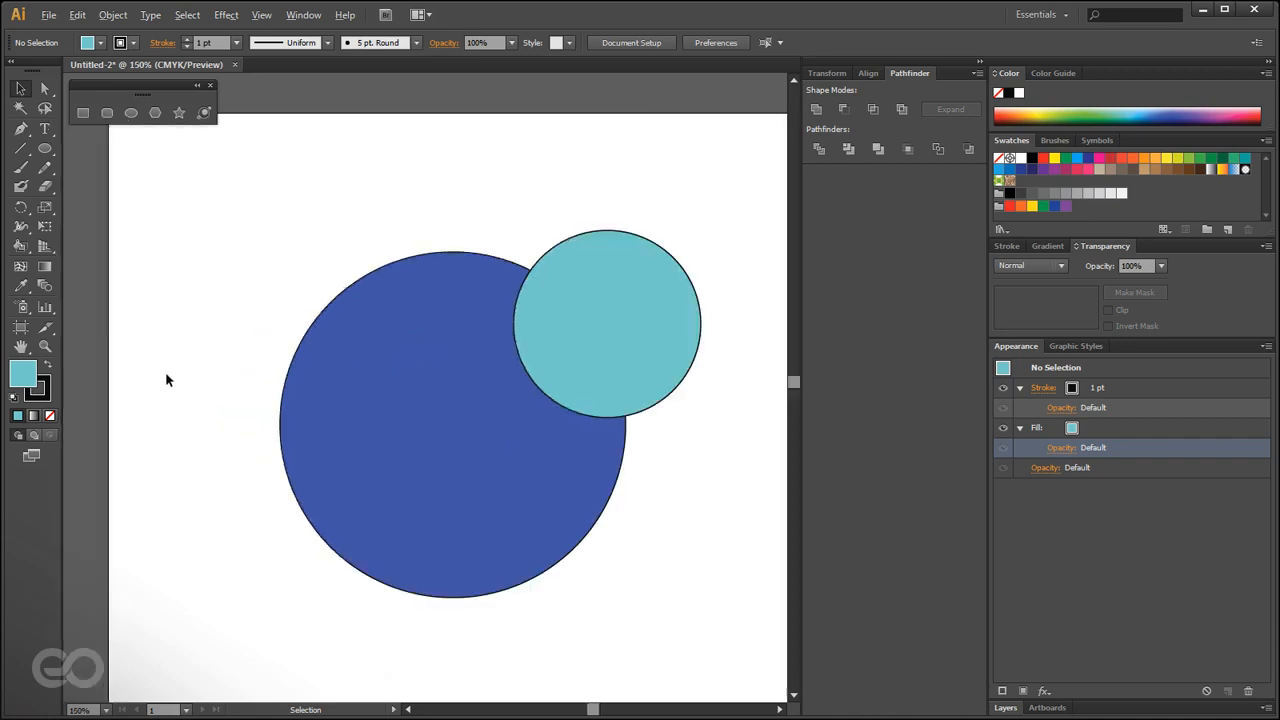
click(397, 383)
click(723, 634)
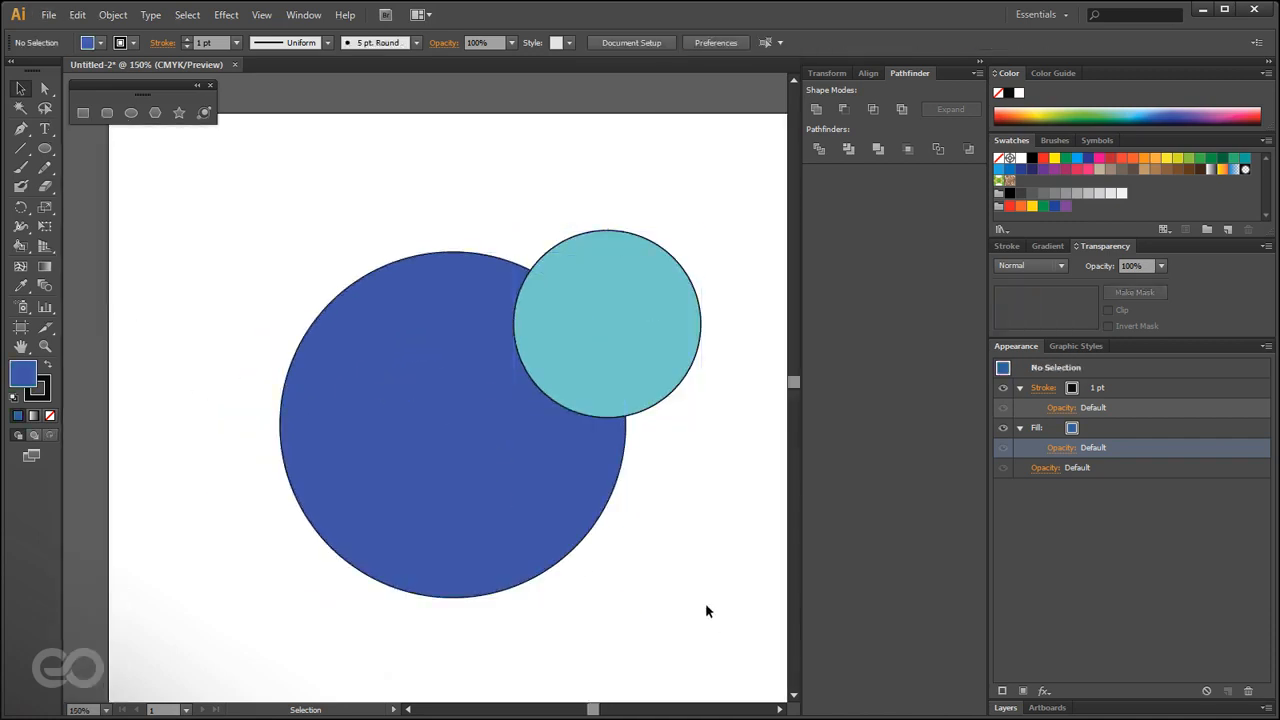
Move the teal circle slightly up and subtract it from the blue circle with Pathfinder's Minus Front.
mouse_move(581, 321)
mouse_down()
mouse_move(606, 296)
mouse_move(590, 302)
mouse_up()
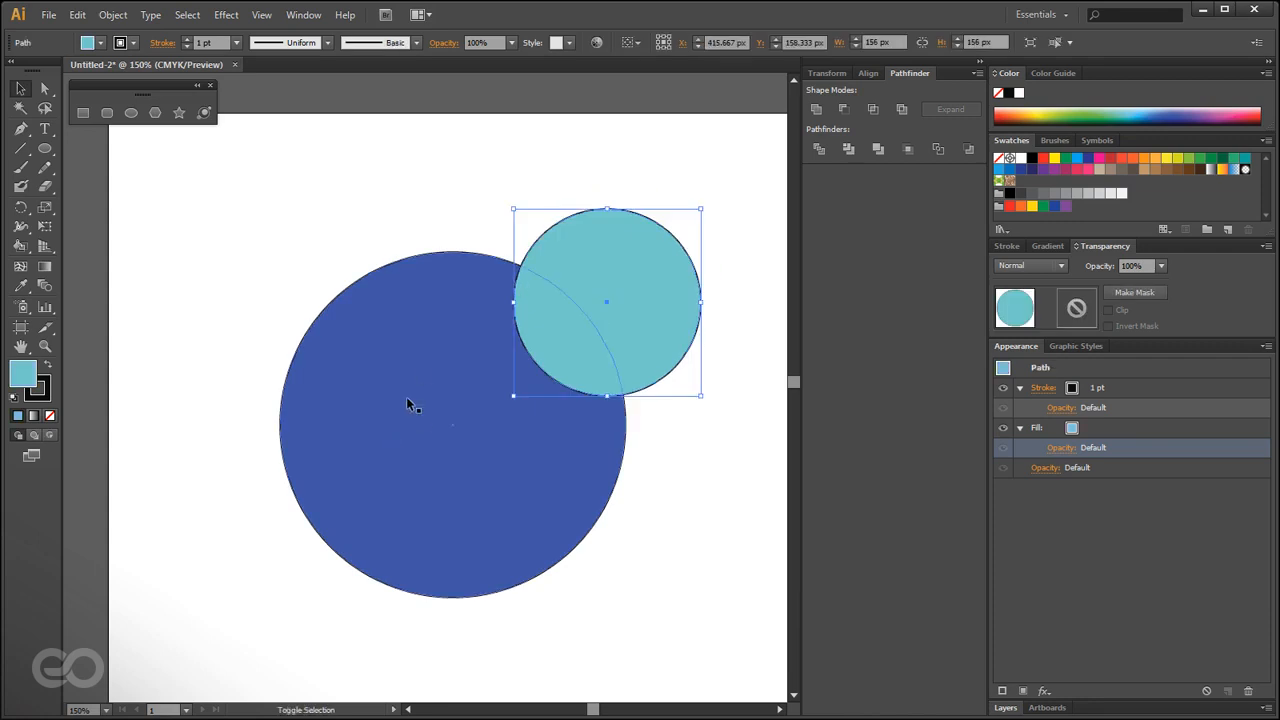
scroll(327, 454, down, 1)
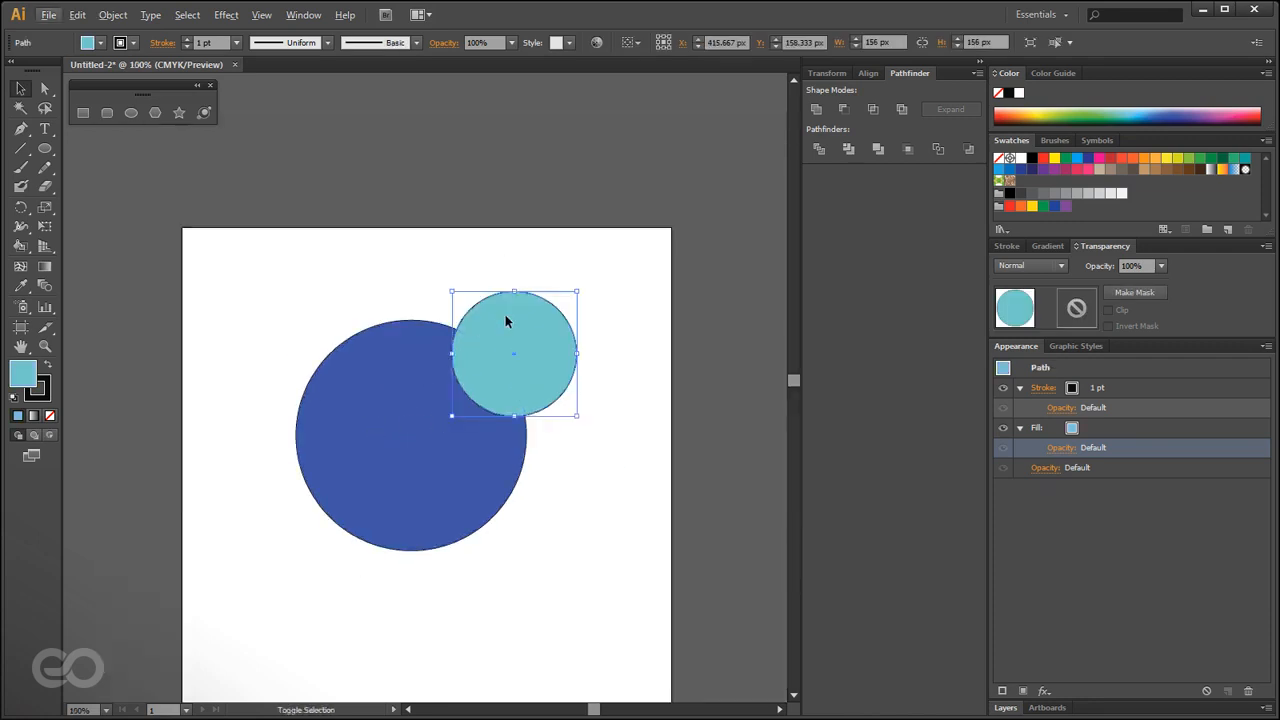
shift+click(406, 494)
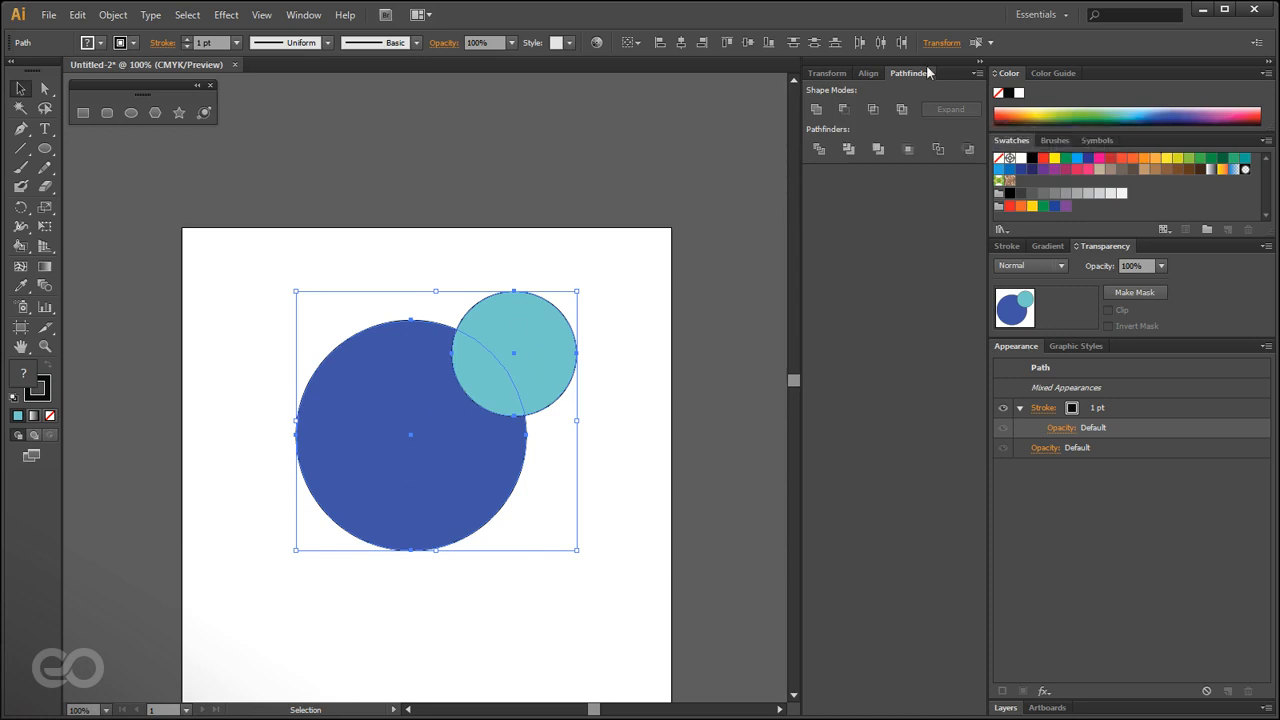
click(843, 108)
click(585, 496)
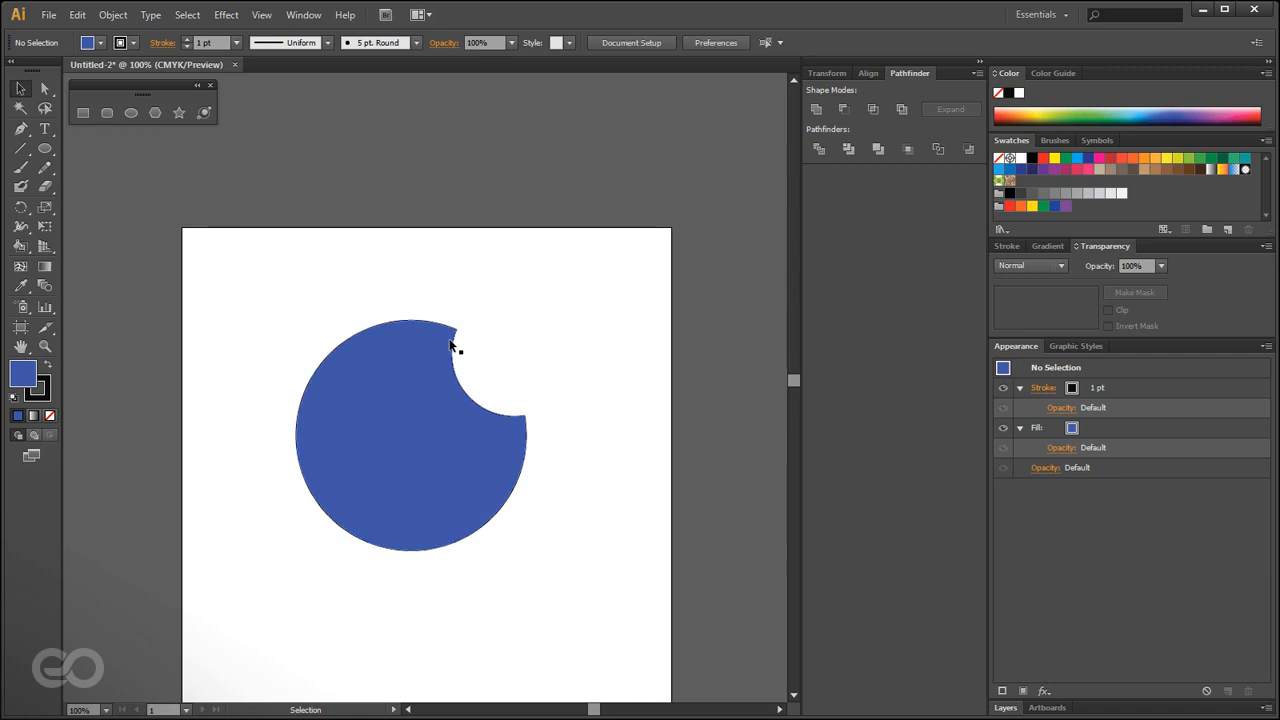
Display and enlarge the layer list, and highlight the cut circle's path in Layer 1.
click(515, 472)
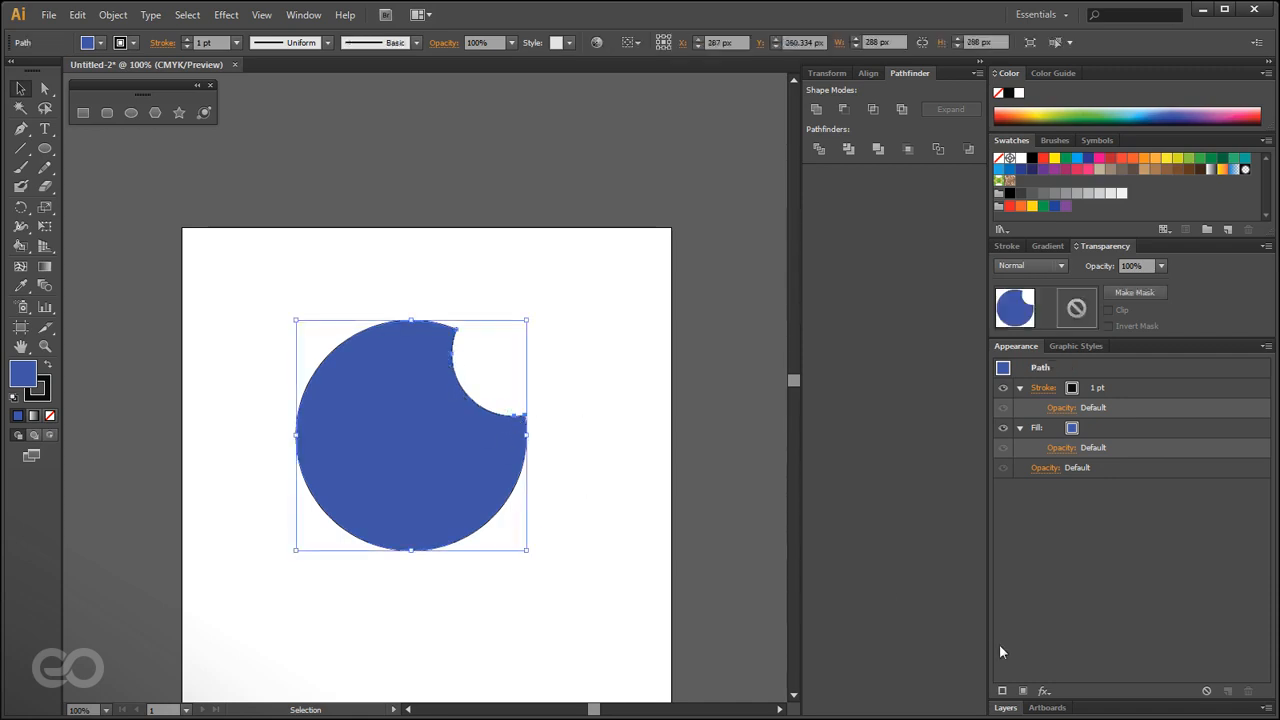
click(1006, 707)
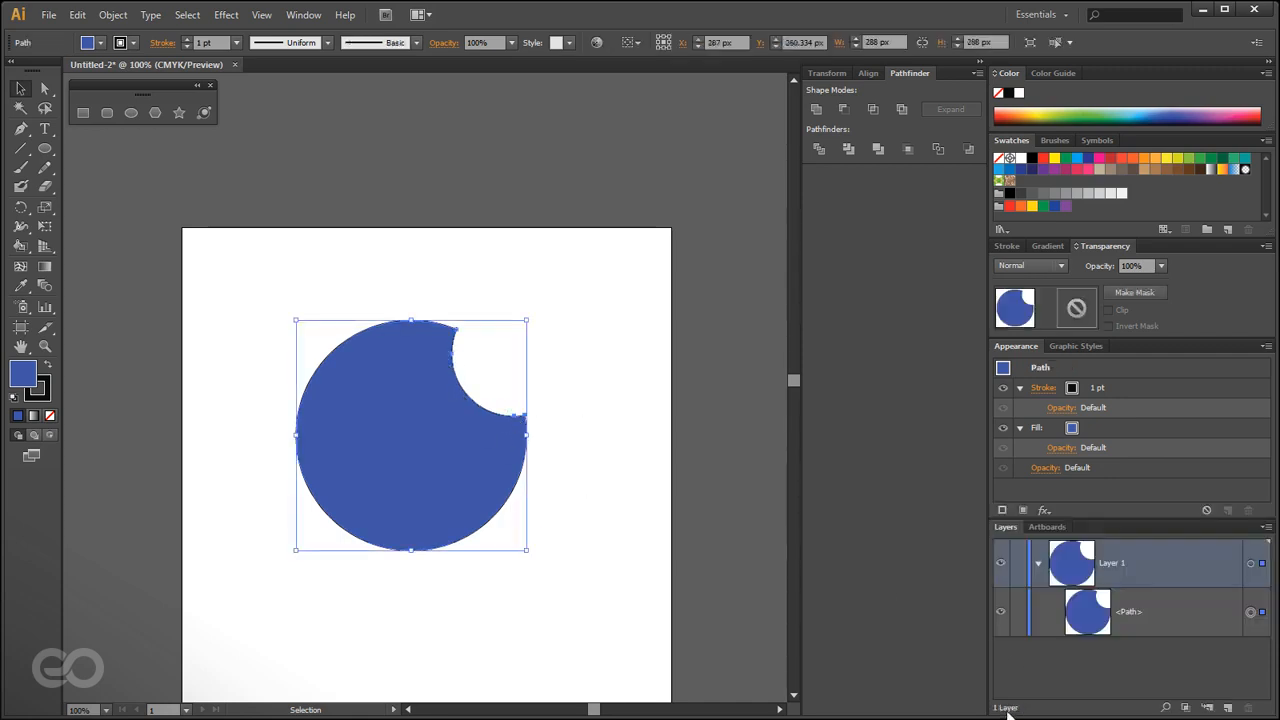
drag(1143, 518, 1143, 455)
click(1140, 547)
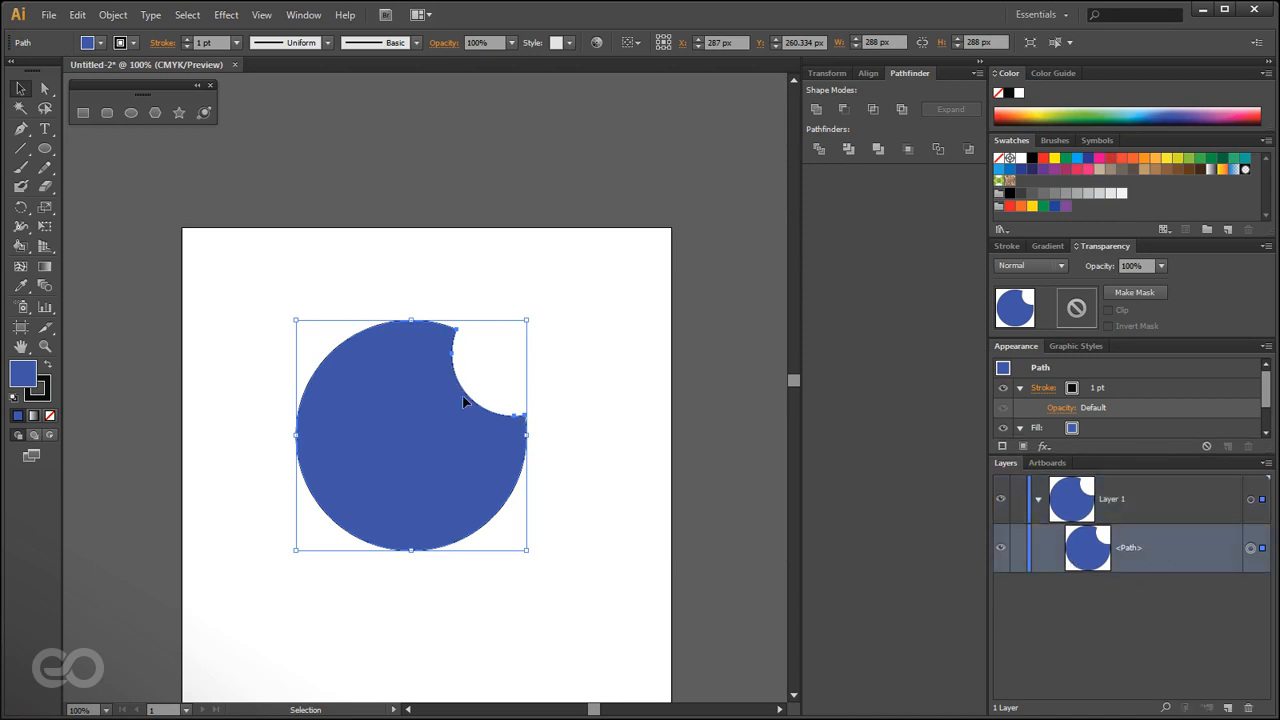
Delete the cut blue circle, leaving the artboard empty in normal preview mode.
click(605, 541)
click(311, 469)
key(Delete)
key(ctrl)
key(ctrl+y)
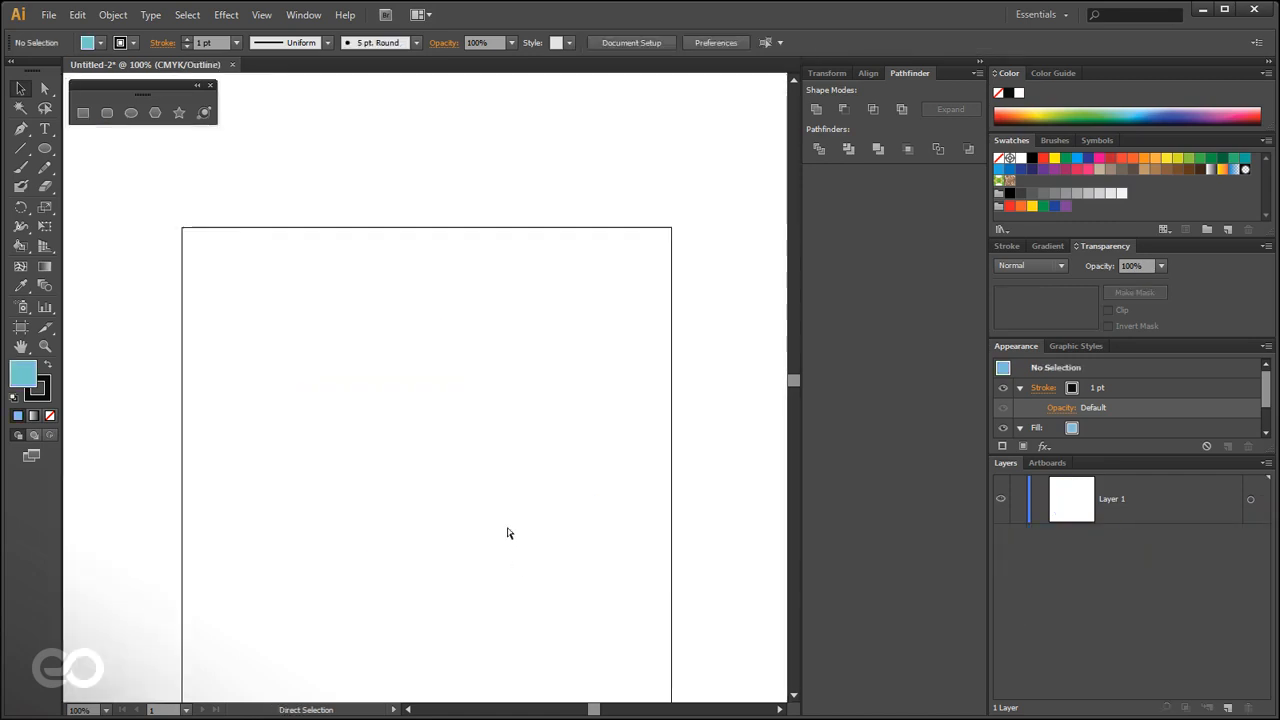
key(ctrl+y)
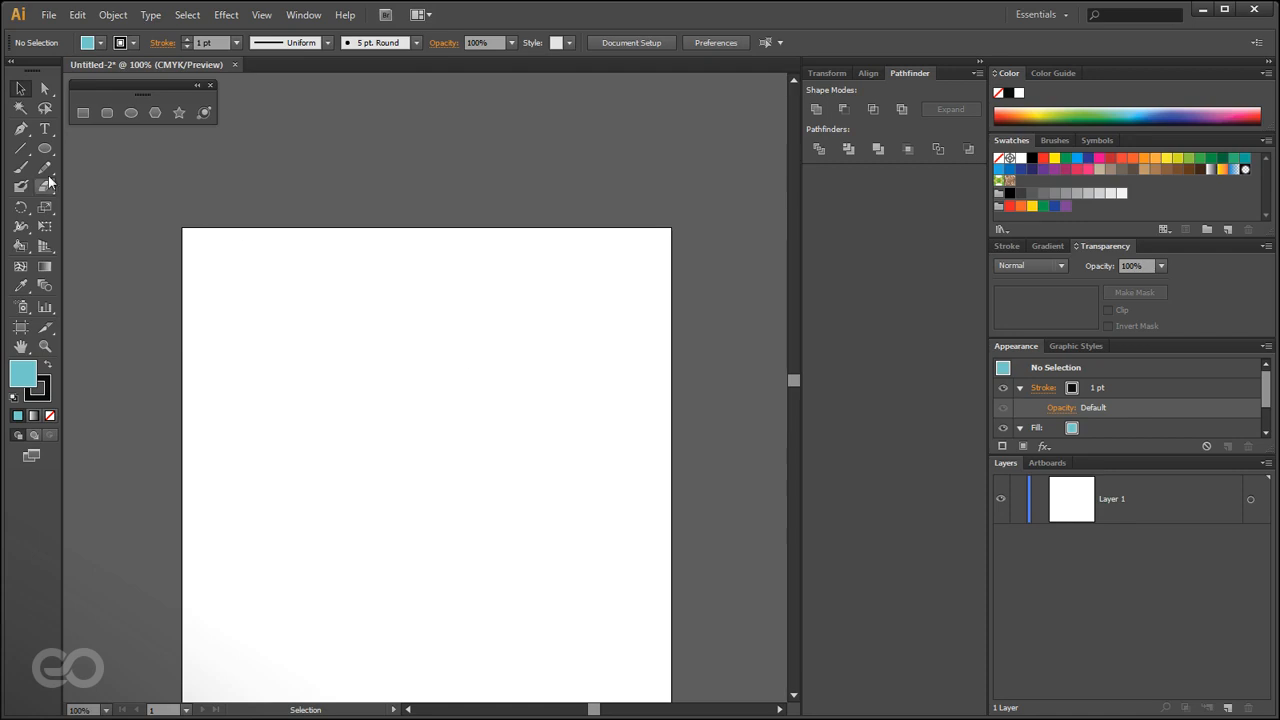
Draw a large circle and a circle about 180 px wide overlapping its upper right, and fill the large one blue.
click(45, 148)
drag(429, 523, 491, 620)
drag(536, 372, 432, 477)
click(21, 88)
click(502, 536)
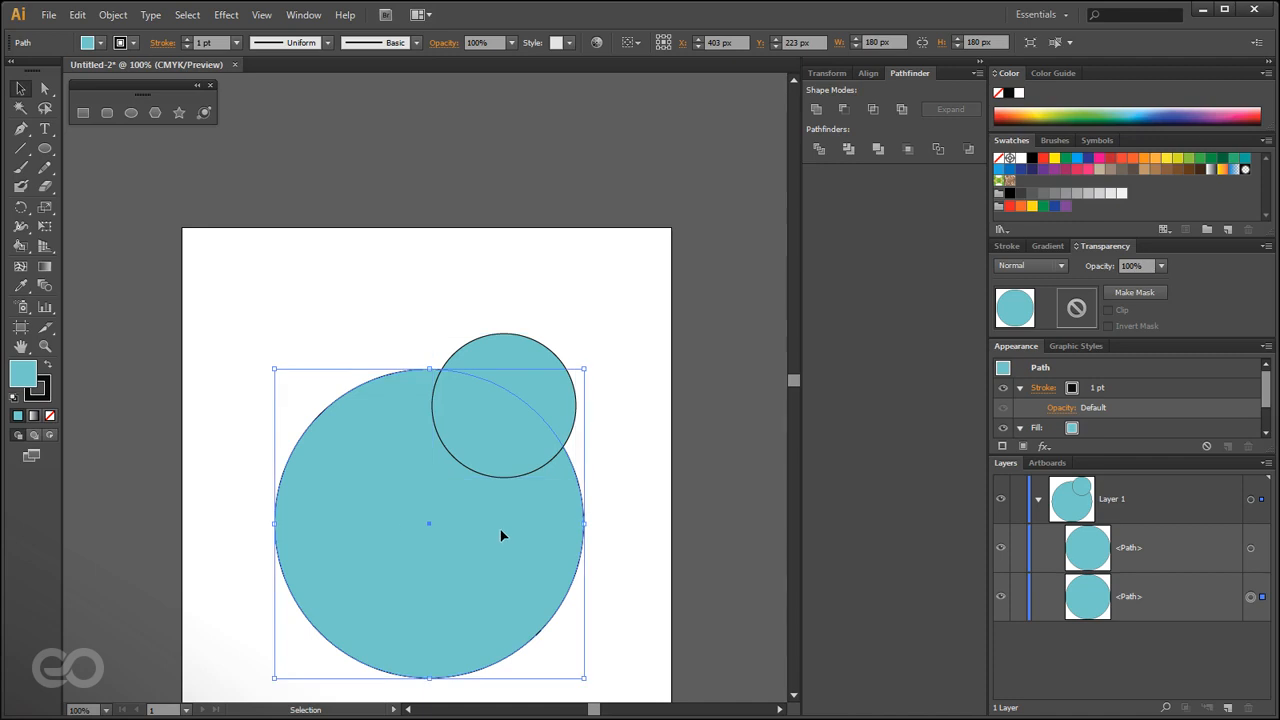
click(1170, 112)
click(543, 210)
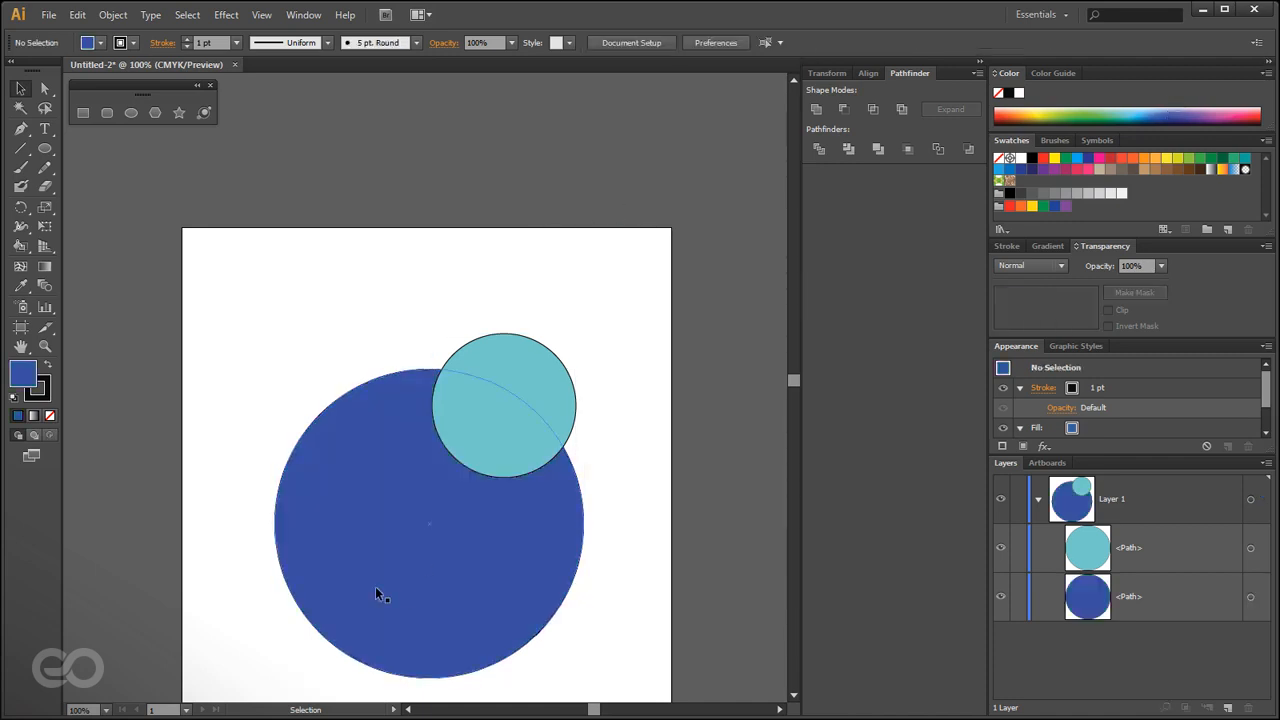
Select both overlapping circles, combine them with Pathfinder's Unite, and undo the union.
click(529, 389)
shift+click(489, 526)
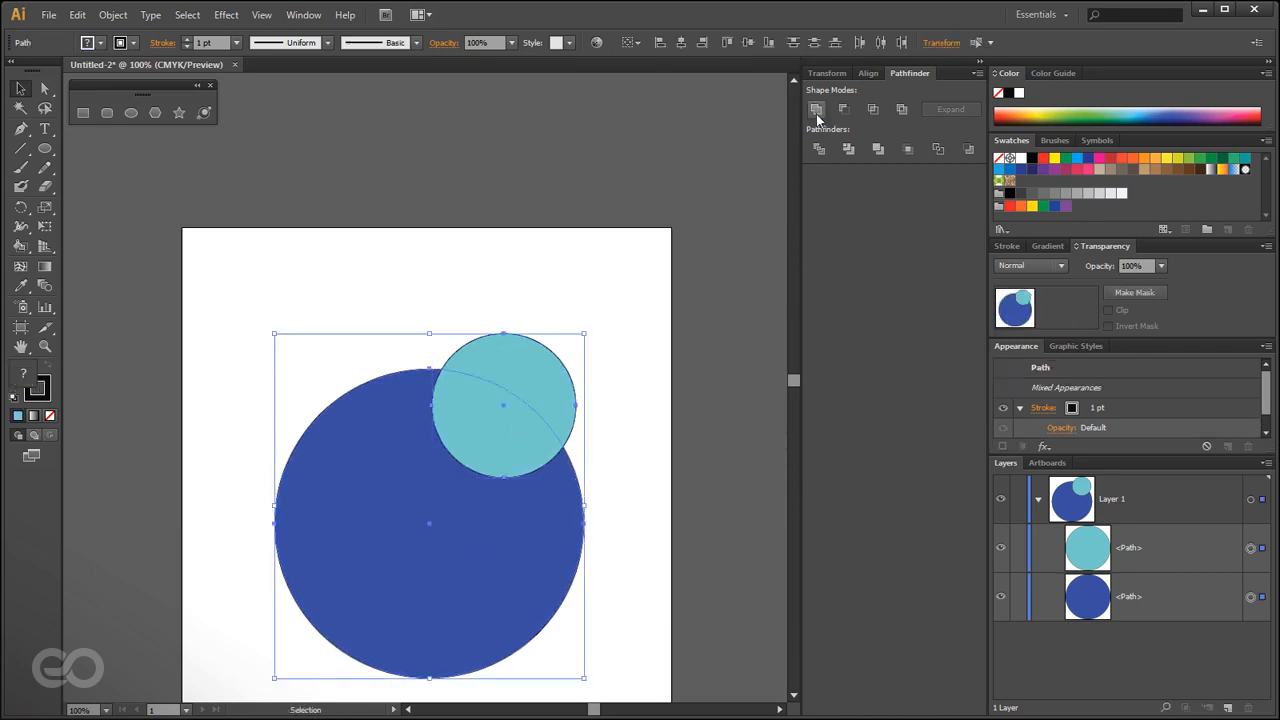
click(816, 109)
click(762, 431)
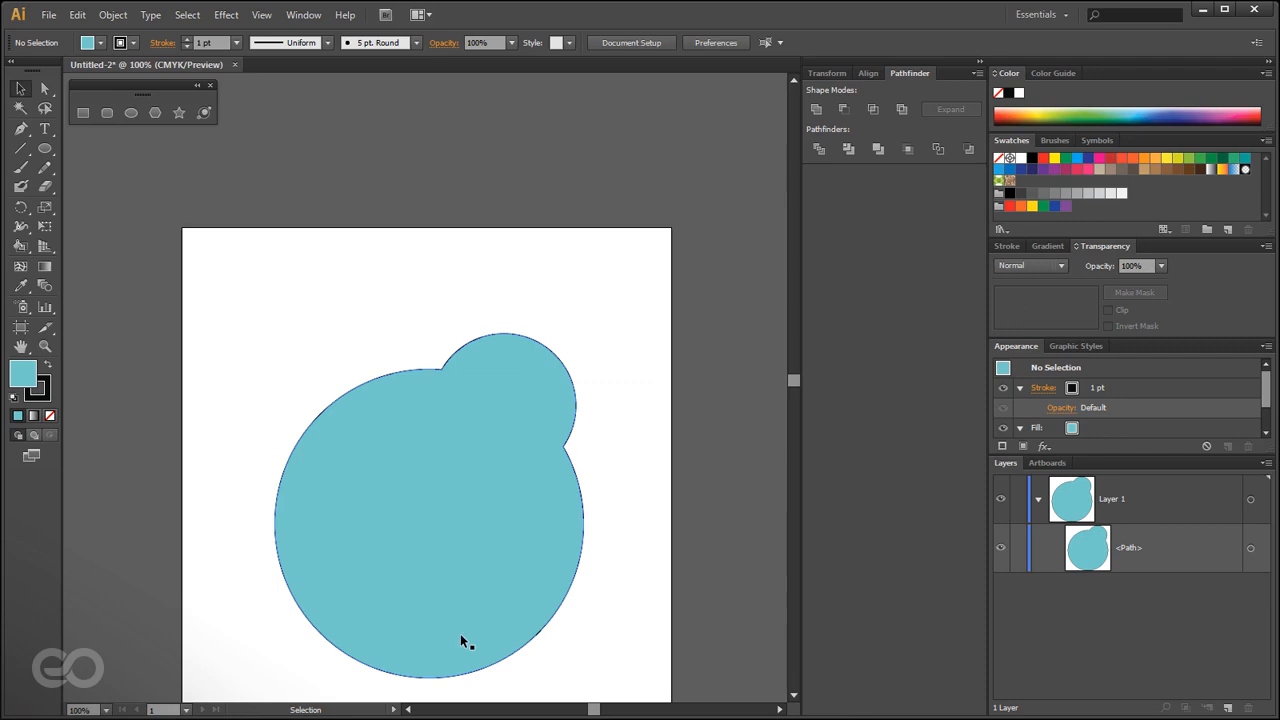
key(ctrl+z)
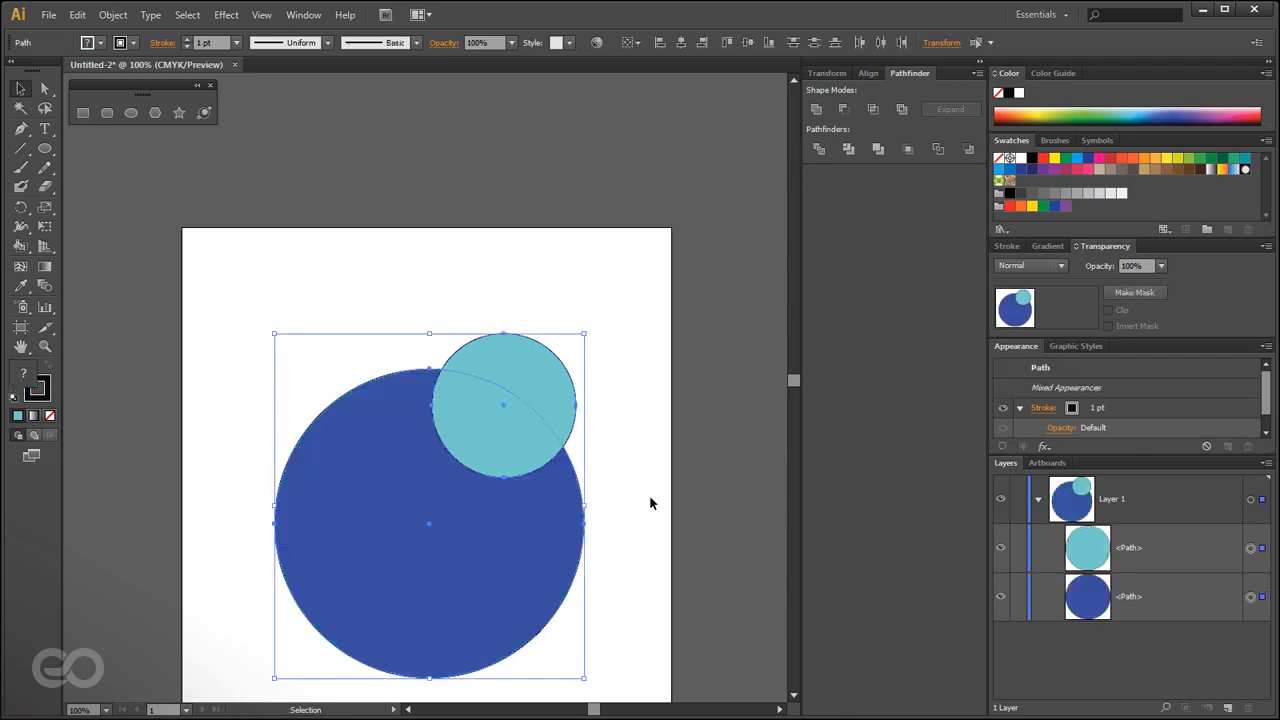
Try Pathfinder's Intersect and then Exclude on the two selected circles, undoing each result.
click(872, 109)
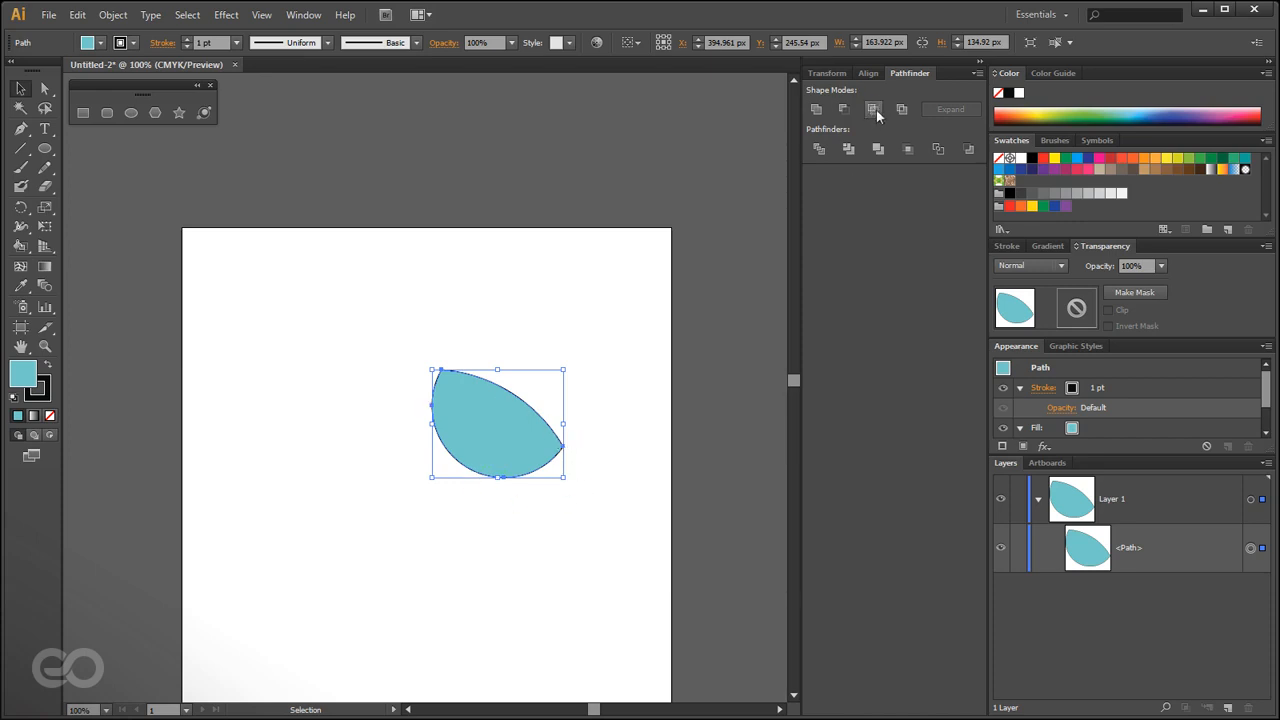
key(ctrl+z)
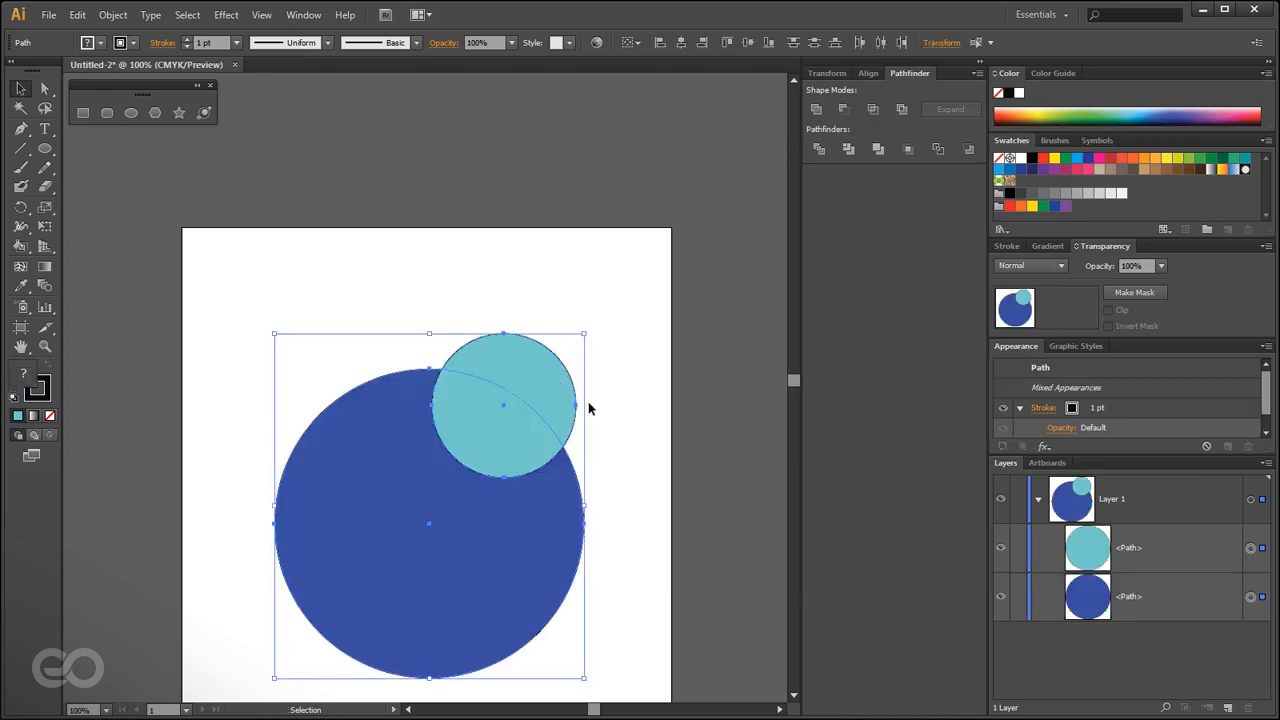
click(903, 110)
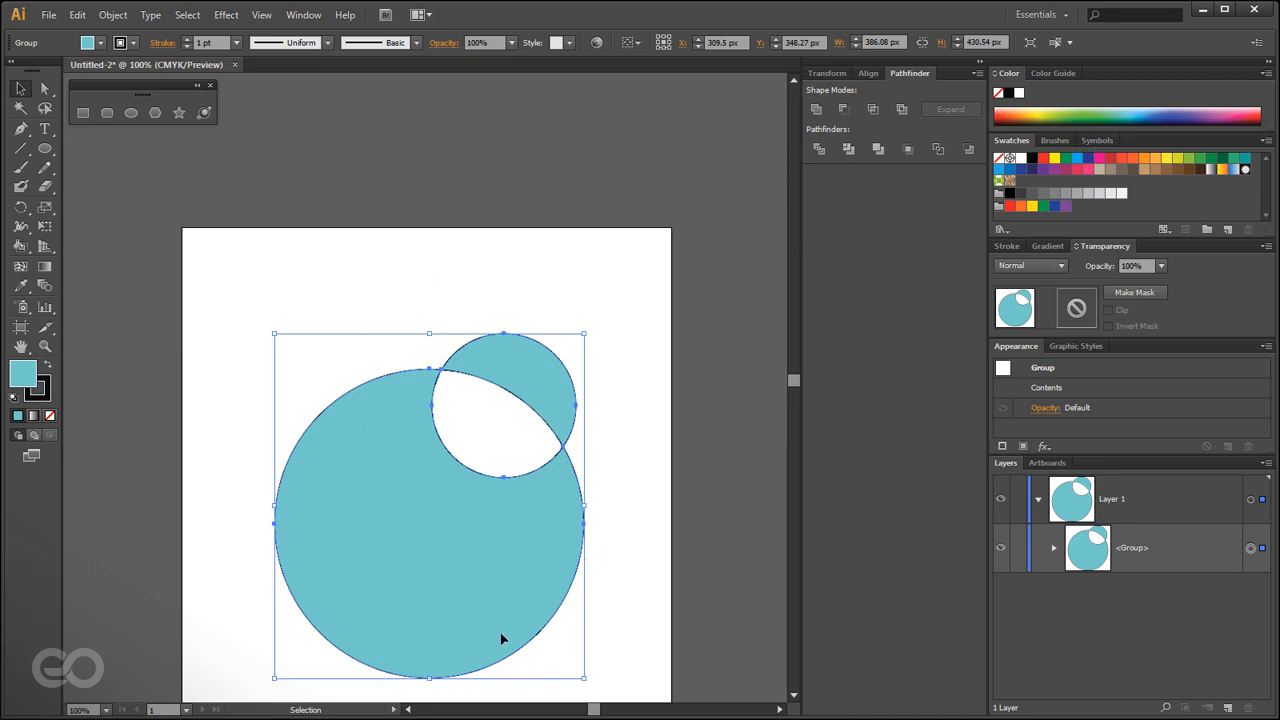
key(ctrl+z)
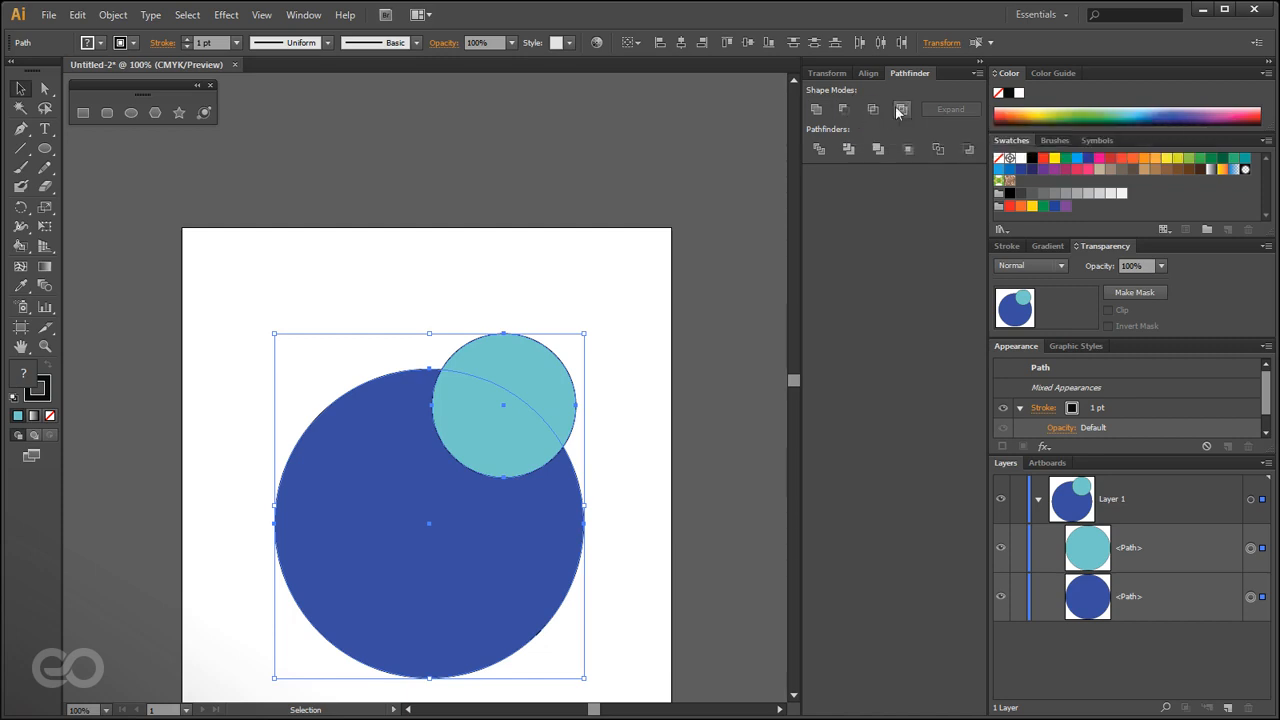
Split the two circles with Pathfinder's Divide and expand the resulting group in the layer list.
click(818, 149)
click(547, 246)
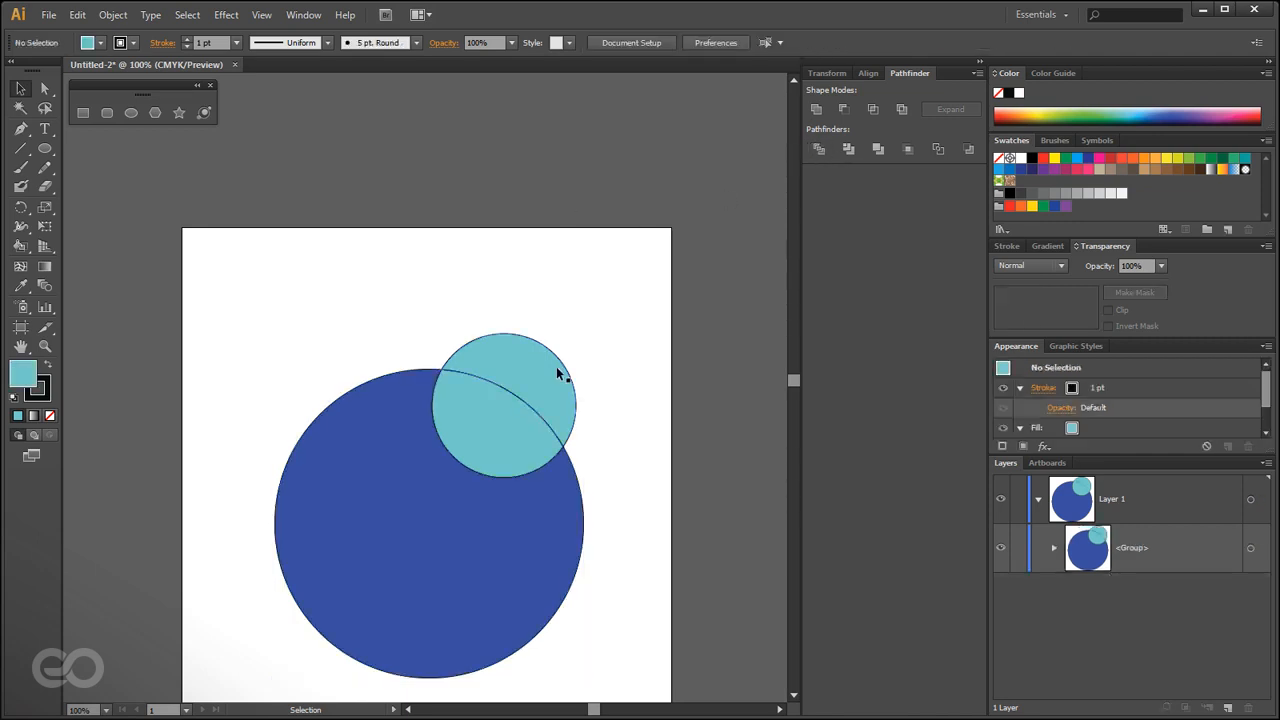
drag(521, 395, 571, 270)
key(ctrl+z)
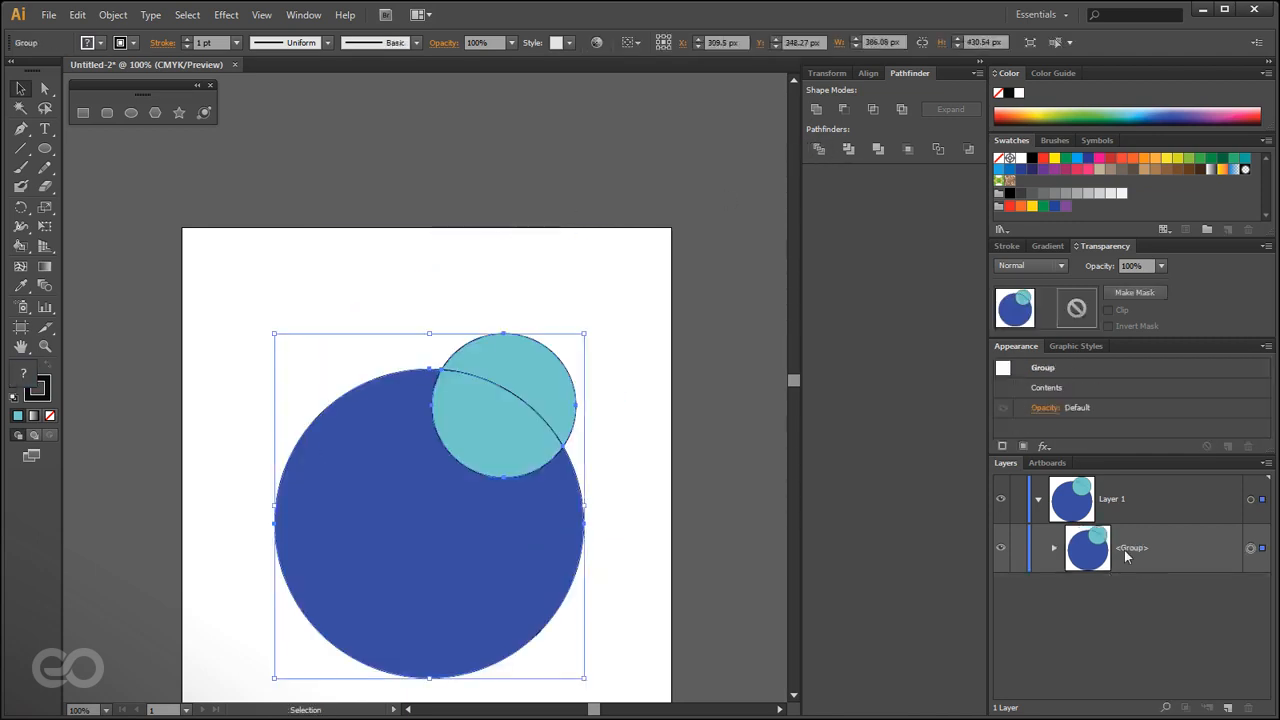
click(1054, 553)
scroll(1060, 606, down, 1)
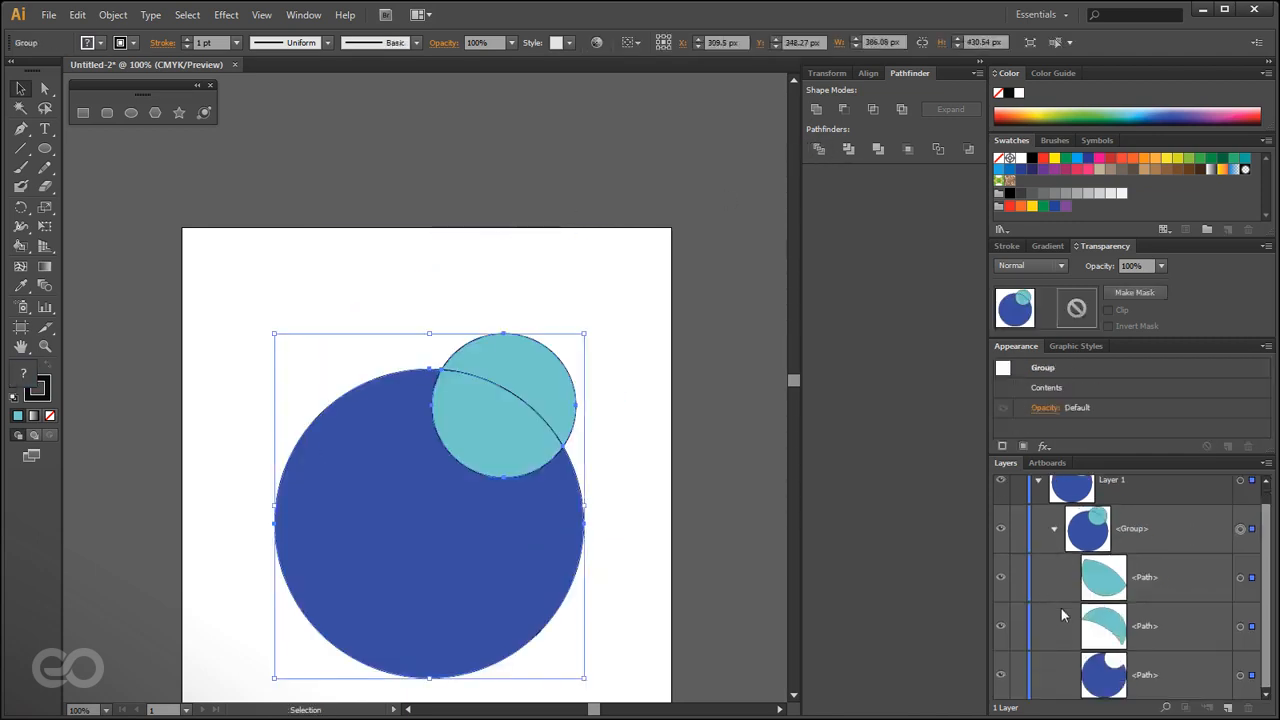
Move the lens-shaped overlap piece up and left, and the teal crescent up and right, away from the blue shape.
click(1240, 578)
drag(505, 417, 389, 243)
click(1240, 626)
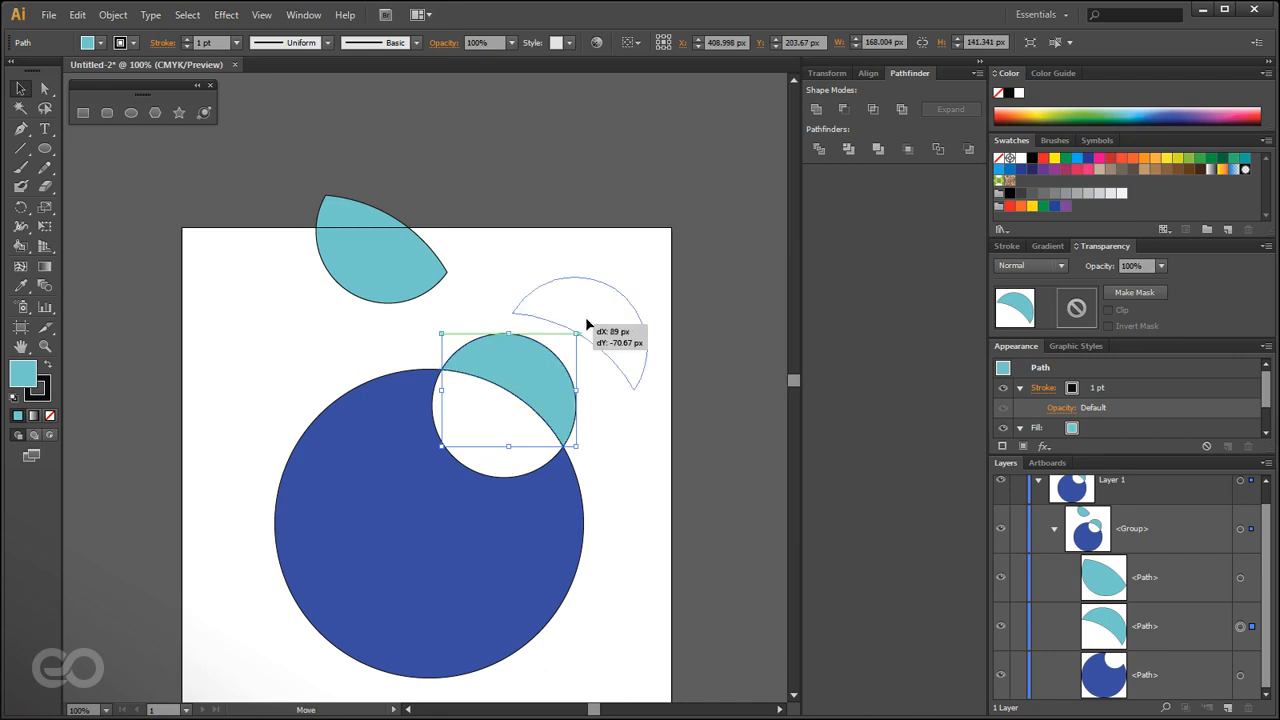
drag(543, 357, 638, 285)
click(633, 494)
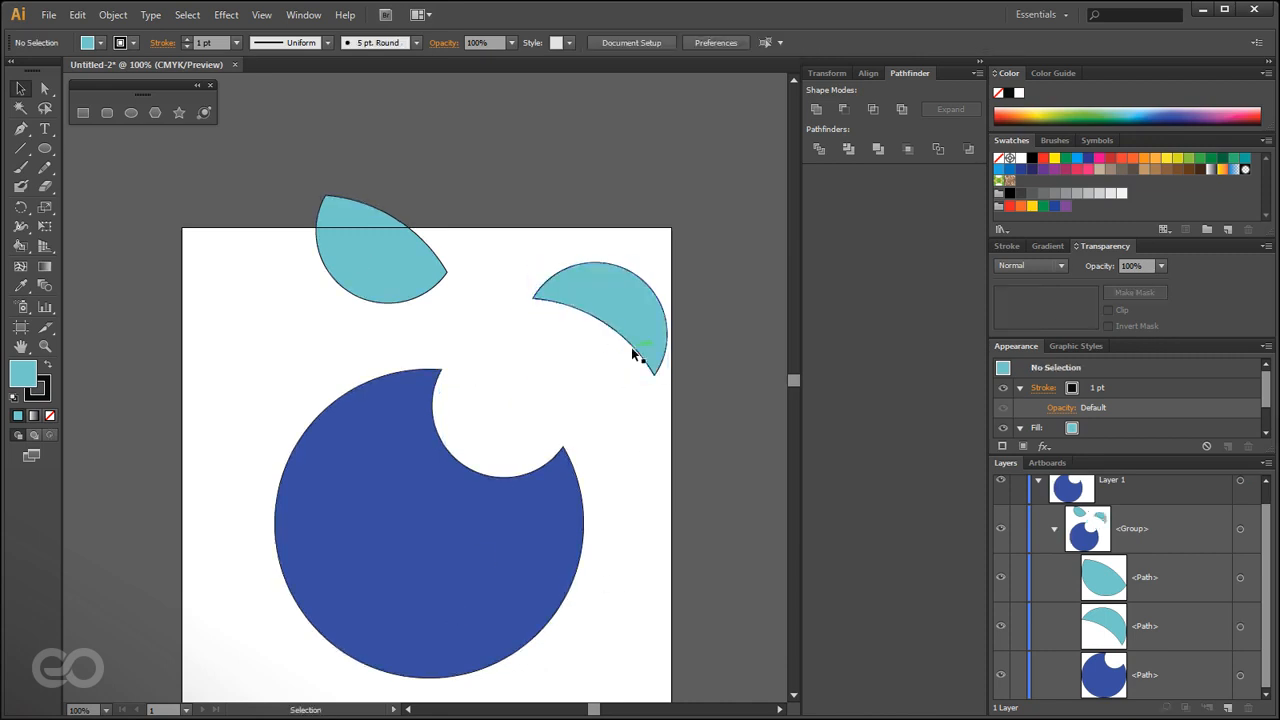
Undo the piece moves and the Divide operation to restore the two overlapping circles.
key(ctrl+z)
key(ctrl+z)
key(ctrl+z)
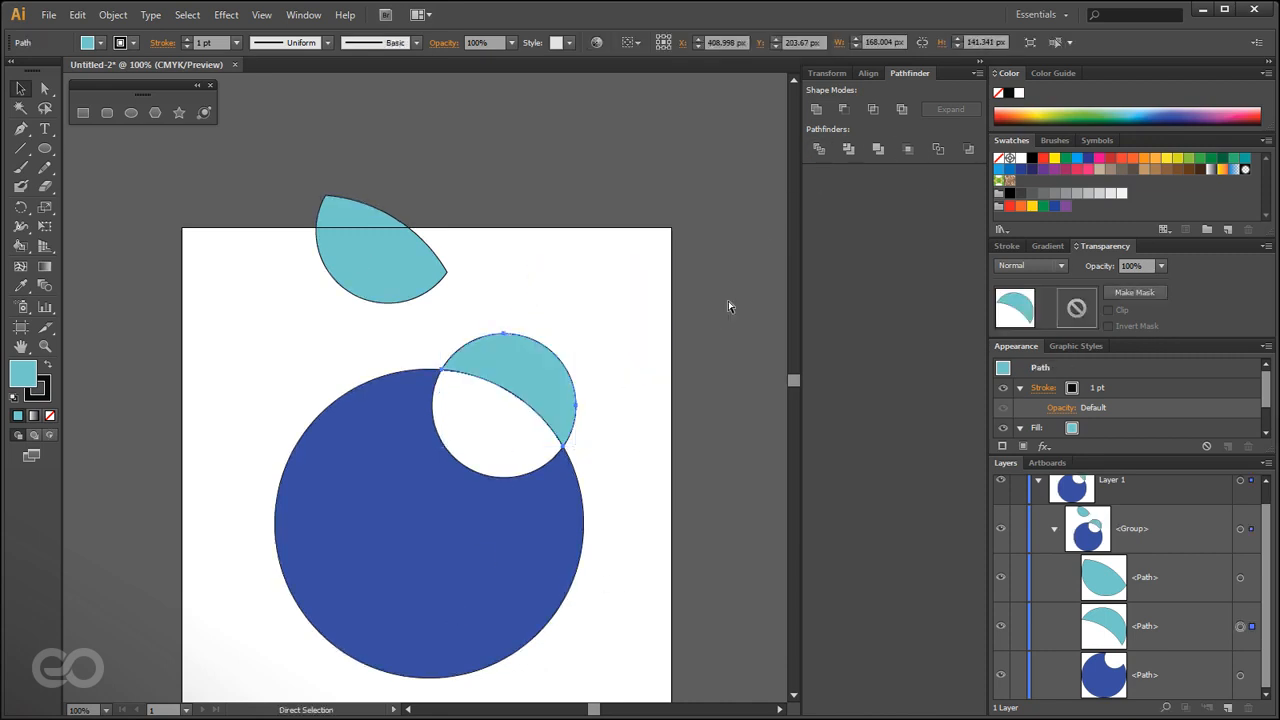
Apply Pathfinder's Trim to the two circles, test moving the trimmed group upward, and undo the move.
click(850, 150)
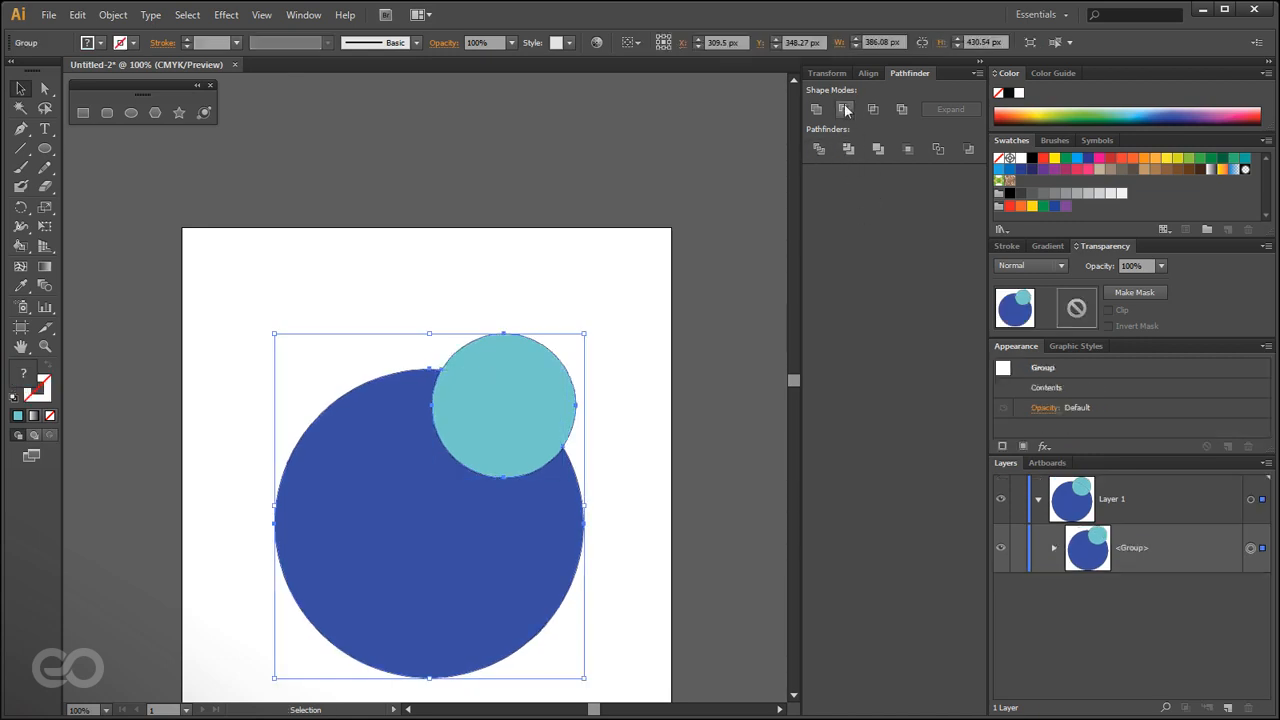
click(657, 549)
drag(479, 428, 534, 324)
key(ctrl+z)
Expand the trimmed group in the layer list and briefly hide the teal circle to examine the blue path.
click(1053, 547)
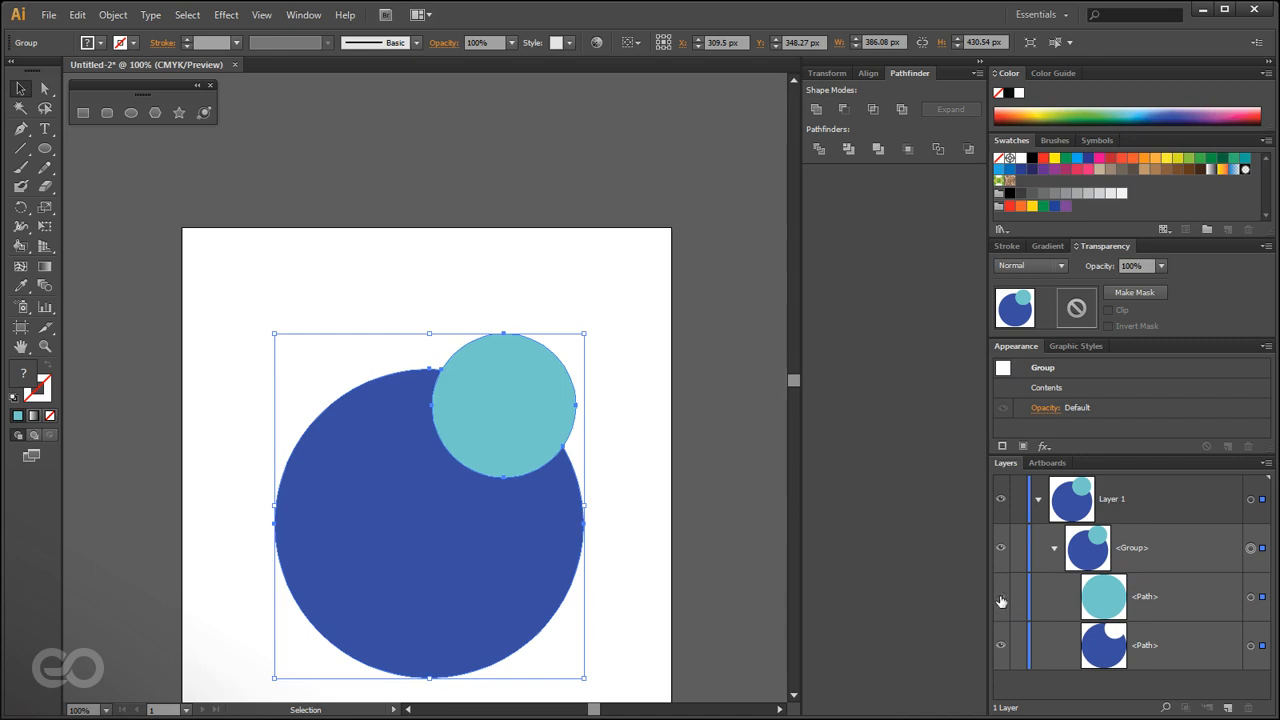
click(1001, 597)
click(1001, 598)
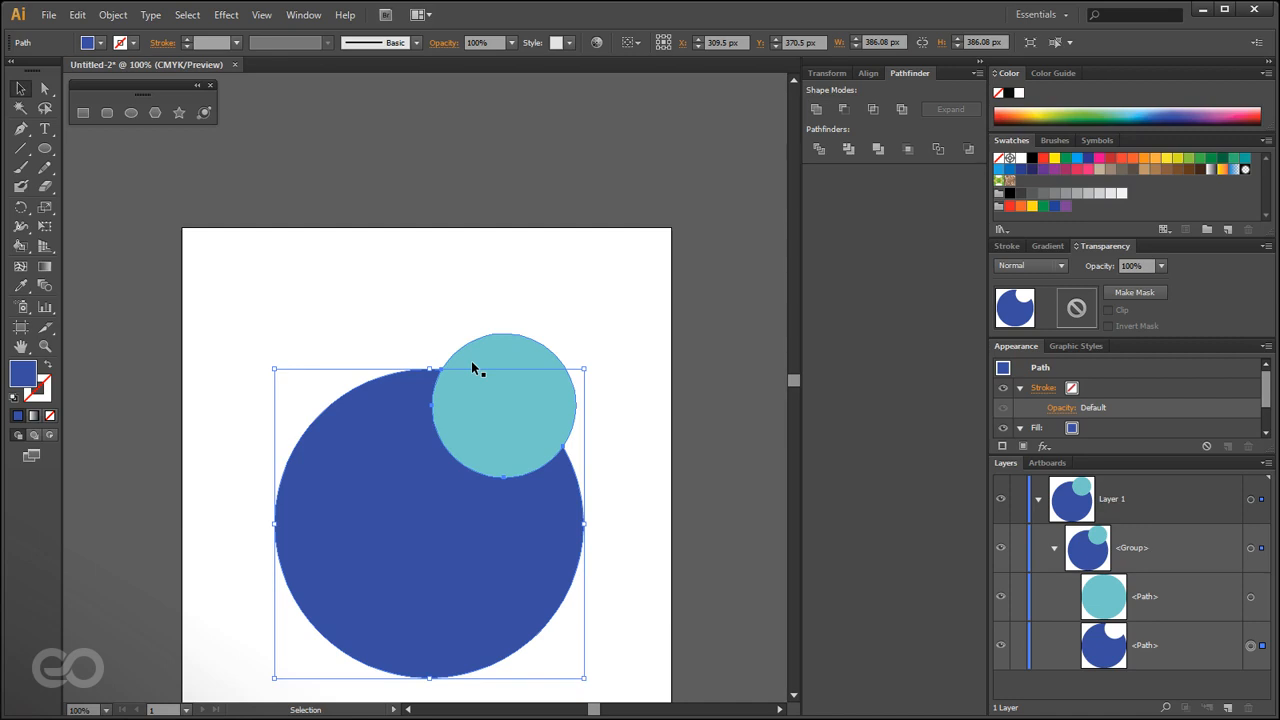
click(680, 537)
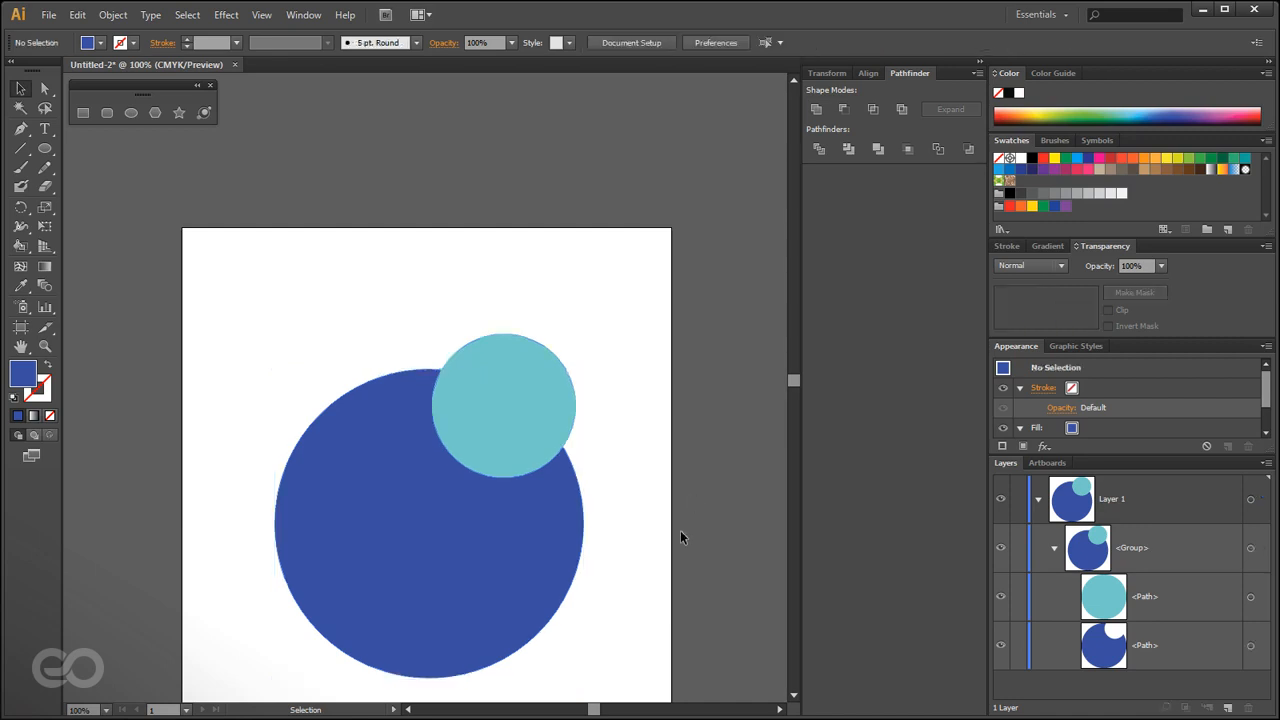
drag(568, 548, 574, 465)
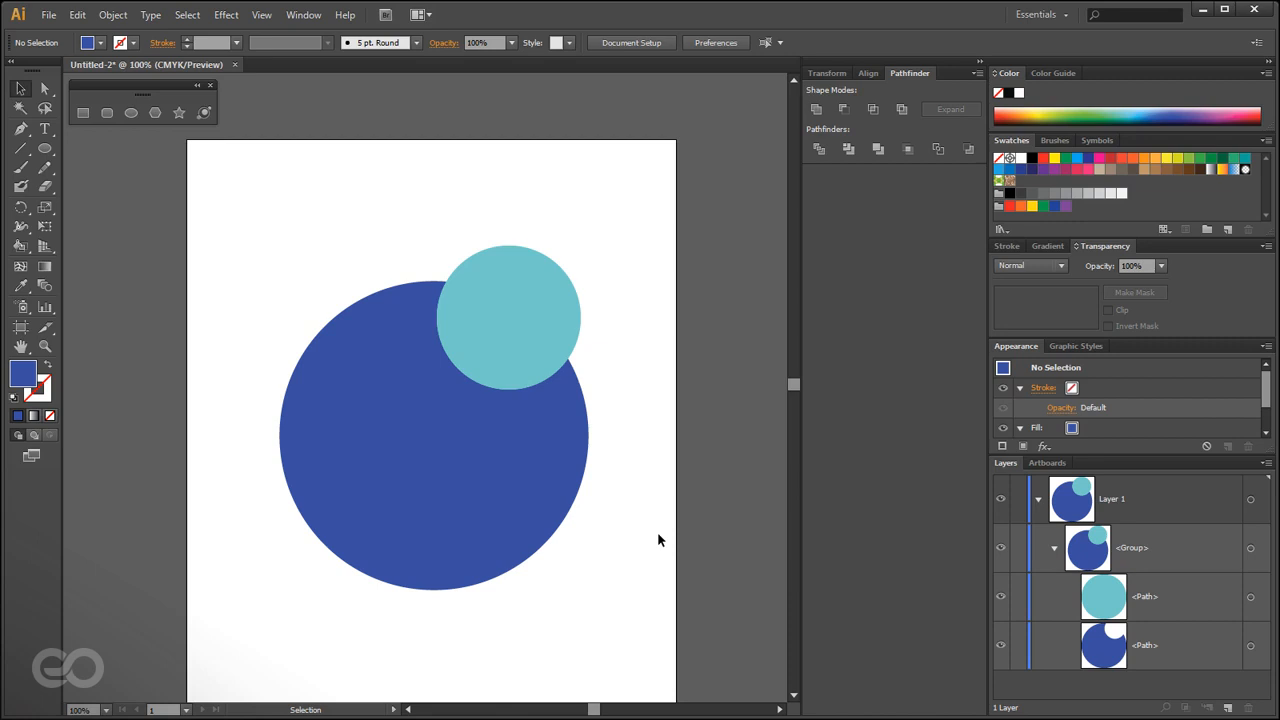
Undo the Trim operation to restore the two complete, ungrouped circles with their strokes.
click(523, 432)
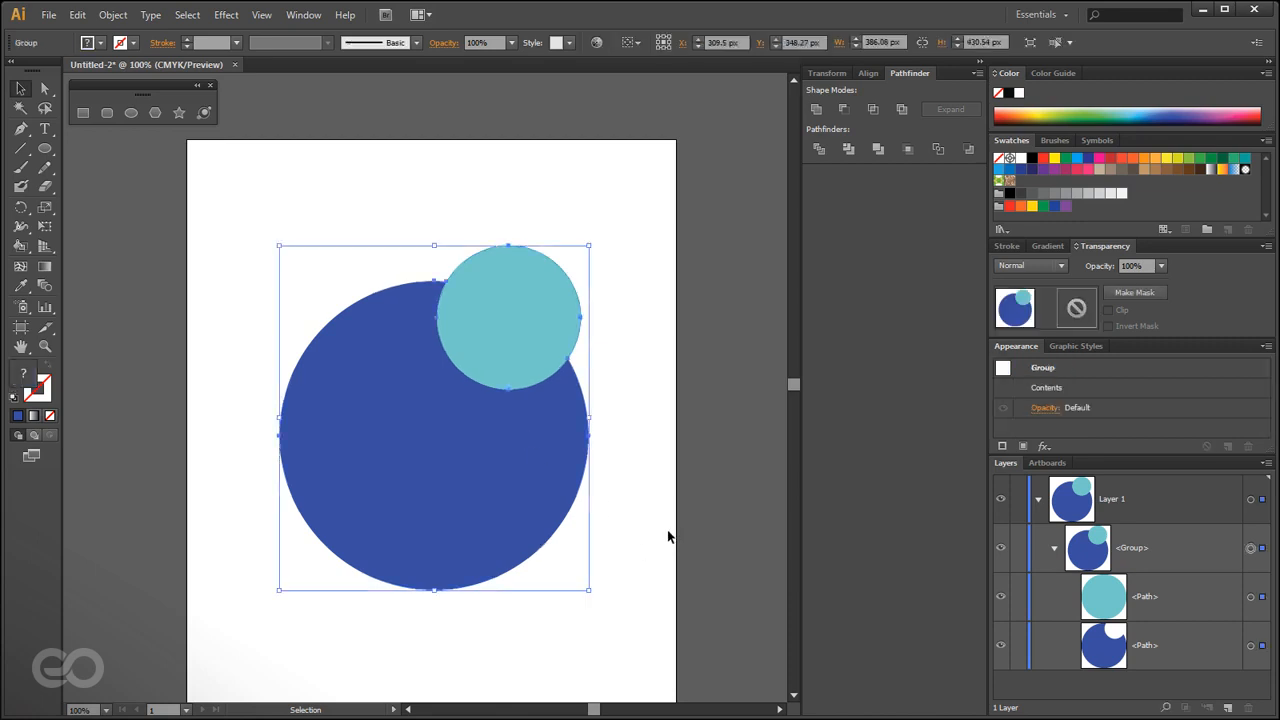
key(a)
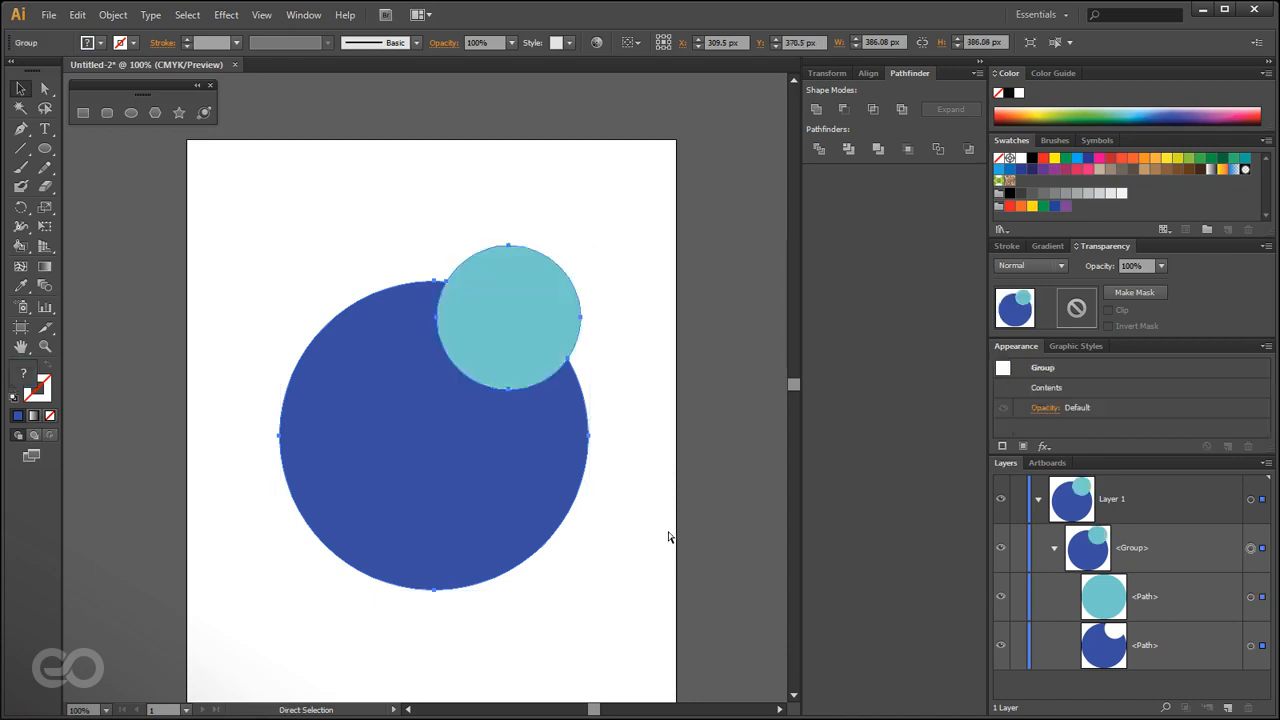
key(shift+ctrl+g)
key(v)
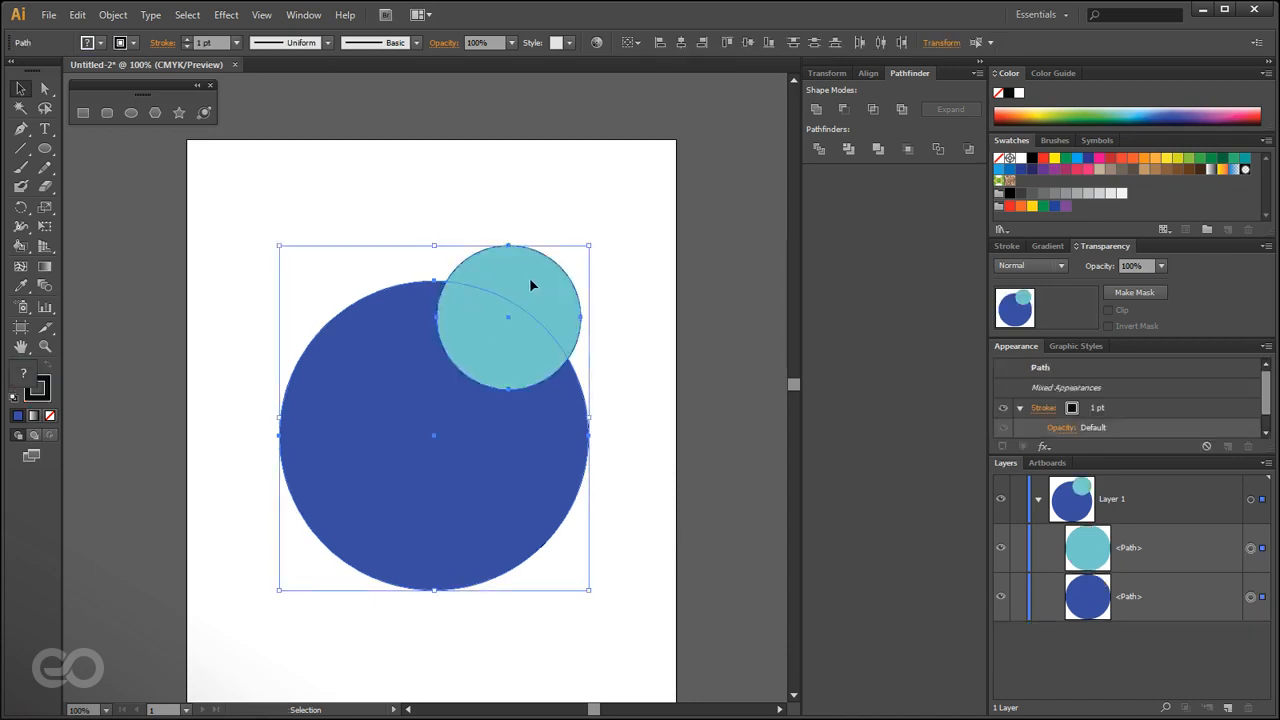
Try Pathfinder's Merge on the two circles, expand the resulting group in the layer list, and undo the merge.
click(878, 149)
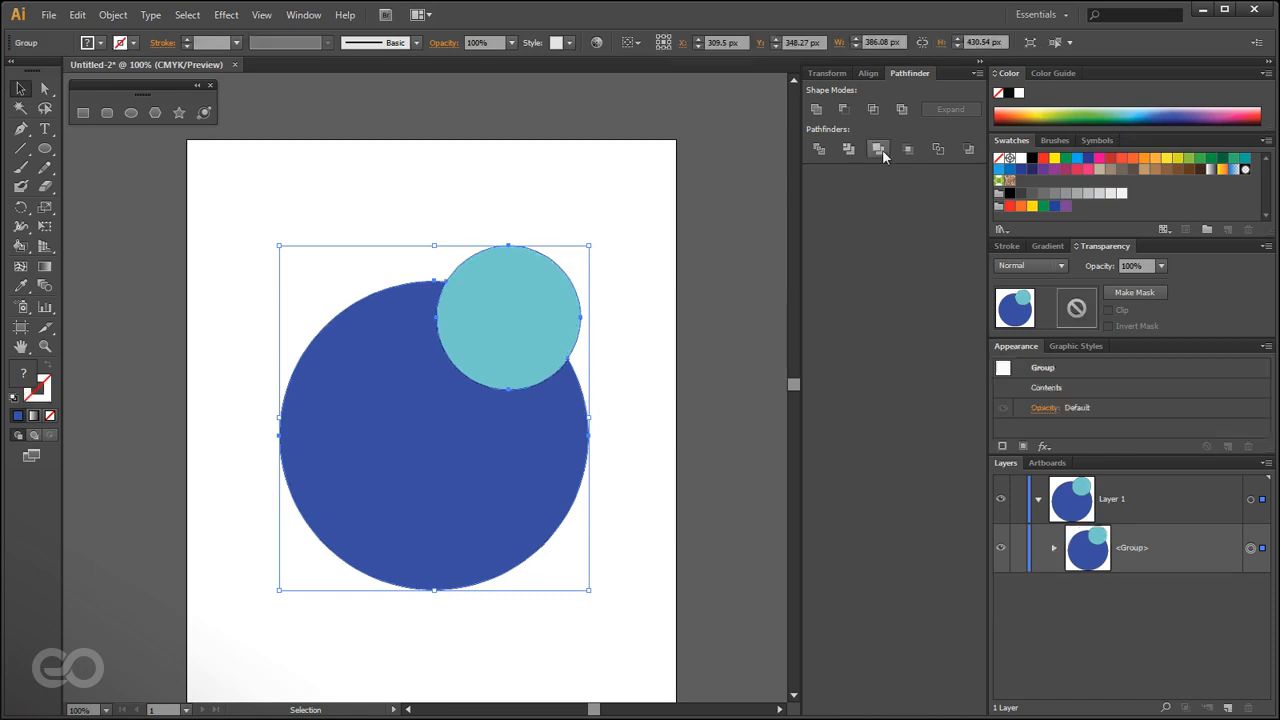
click(1054, 547)
key(a)
key(ctrl+shift+g)
key(v)
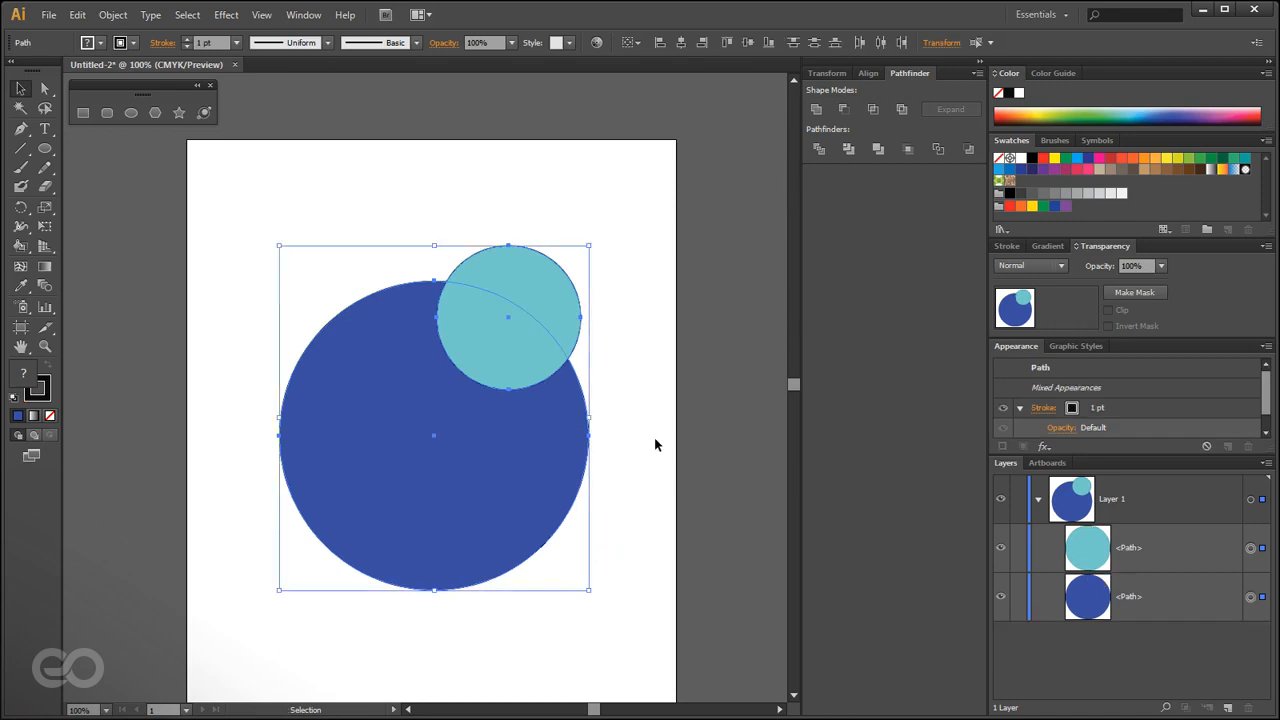
Draw a teal circle about 233 px wide overlapping the lower left of the large blue circle.
click(655, 444)
key(l)
drag(235, 447, 420, 630)
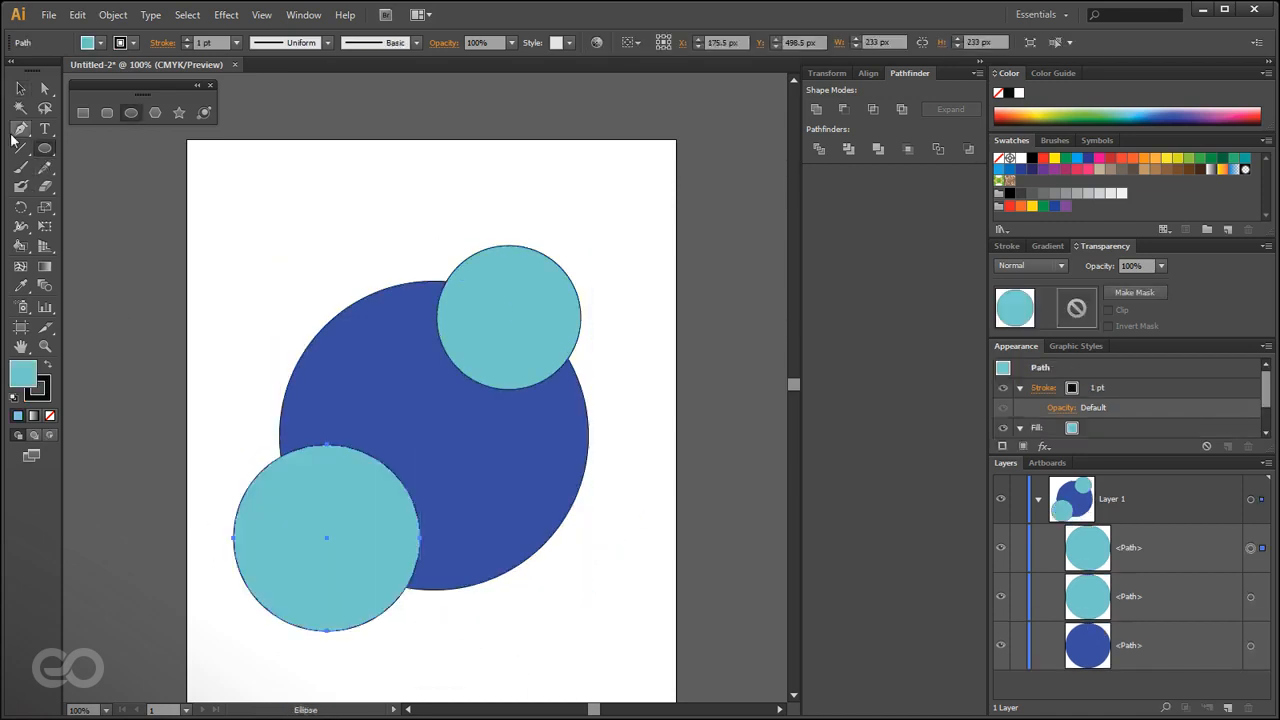
Select all three circles and combine them with Pathfinder's Merge.
click(21, 92)
click(283, 217)
click(376, 513)
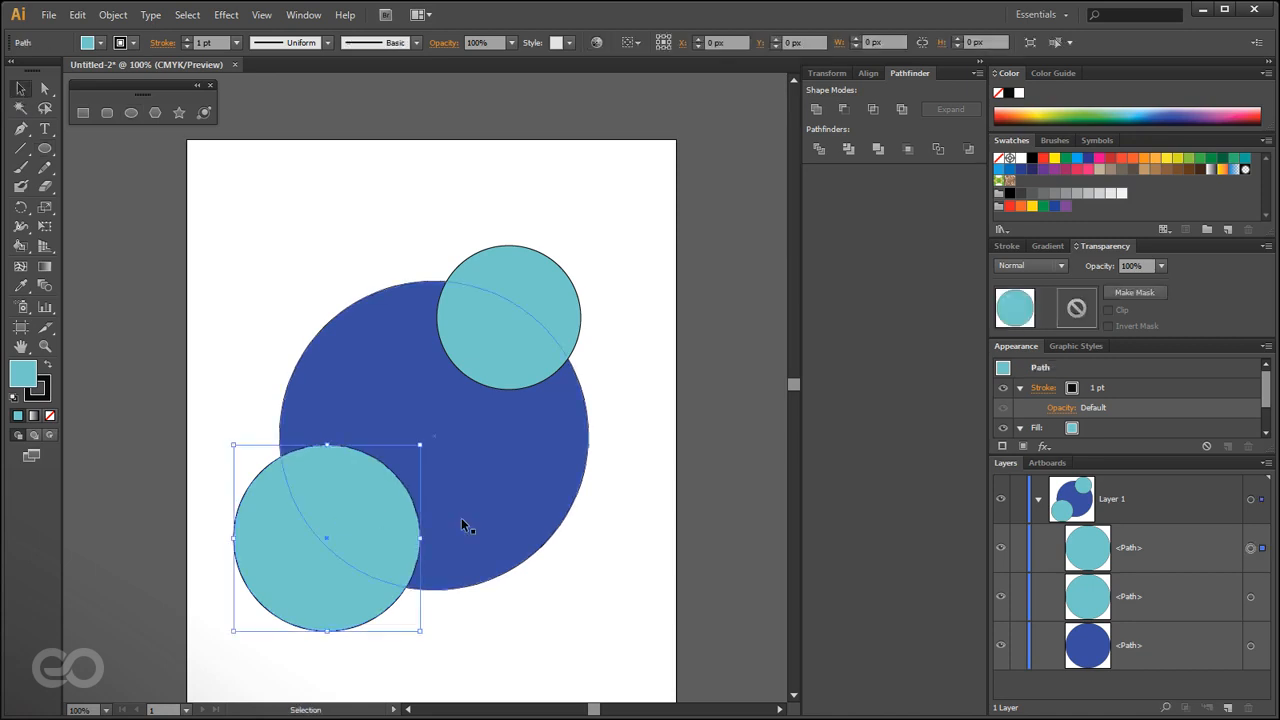
shift+click(564, 381)
shift+click(525, 249)
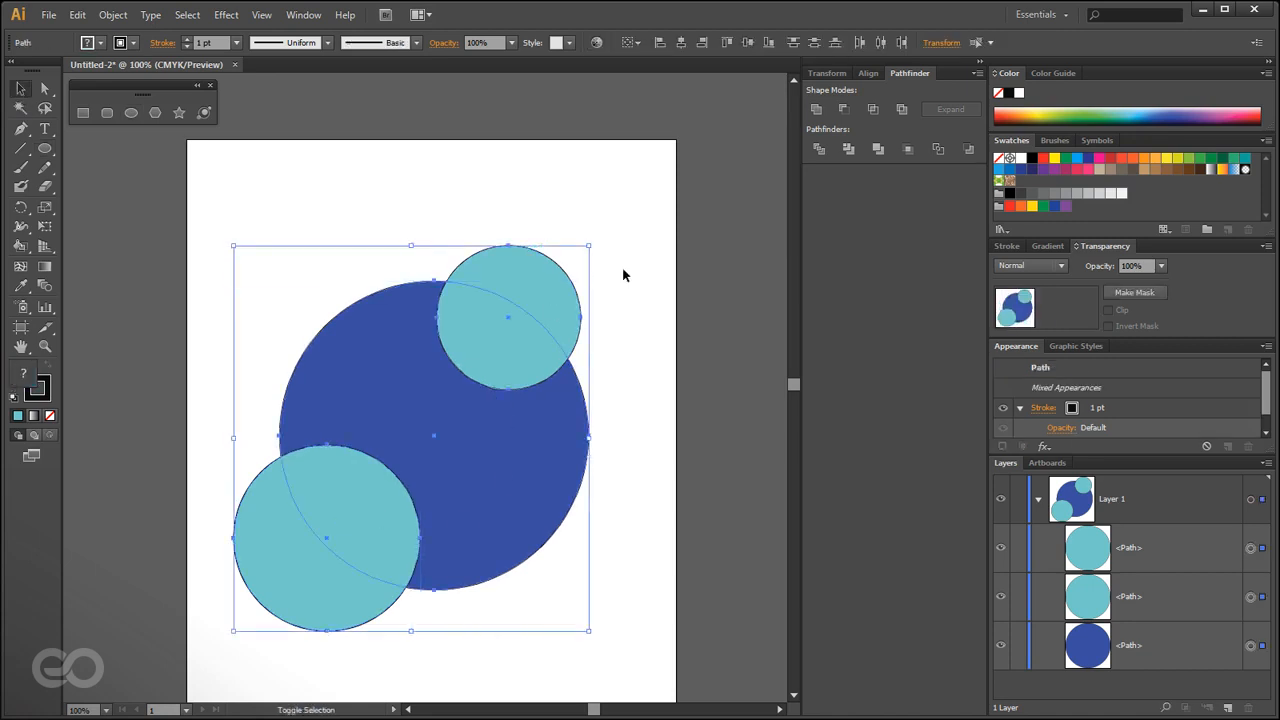
click(875, 150)
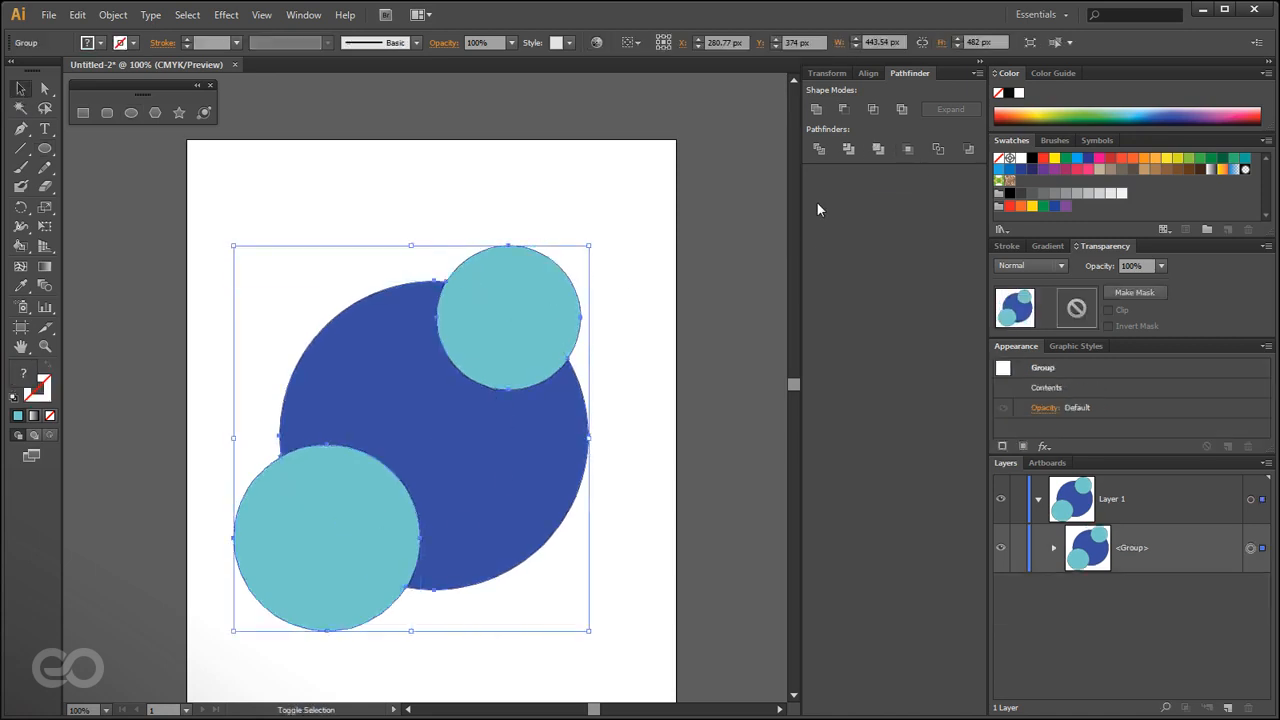
Expand the merged group in the layer list and hide both teal circles to examine the blue path.
click(1054, 547)
scroll(1175, 606, down, 1)
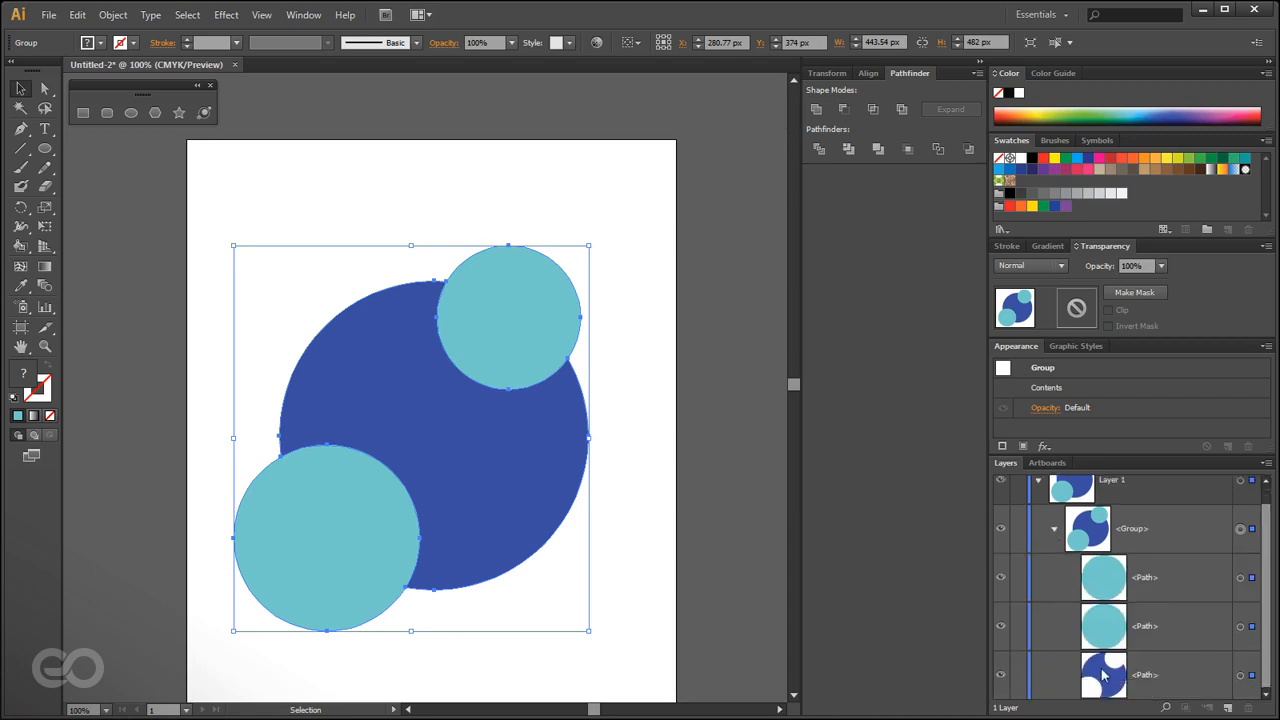
click(1001, 626)
click(999, 578)
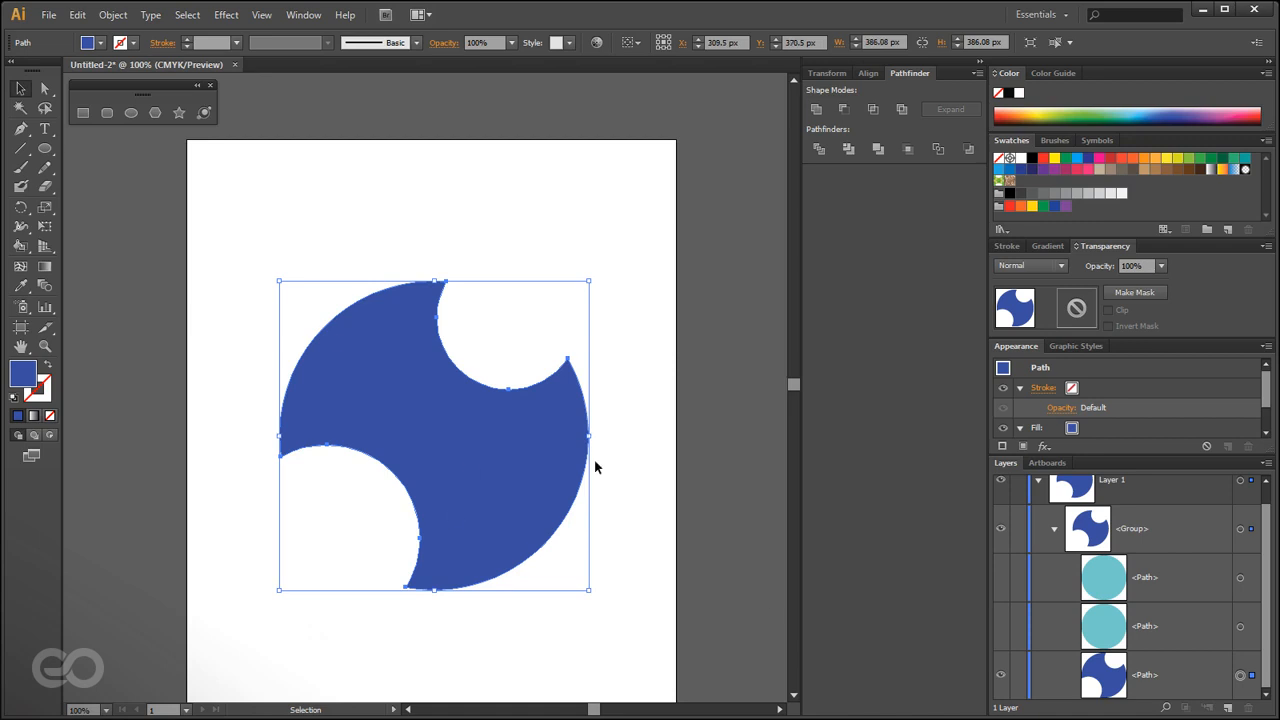
Undo hiding the teal circles and the Merge operation to restore the three complete circles.
key(ctrl+z)
key(ctrl+z)
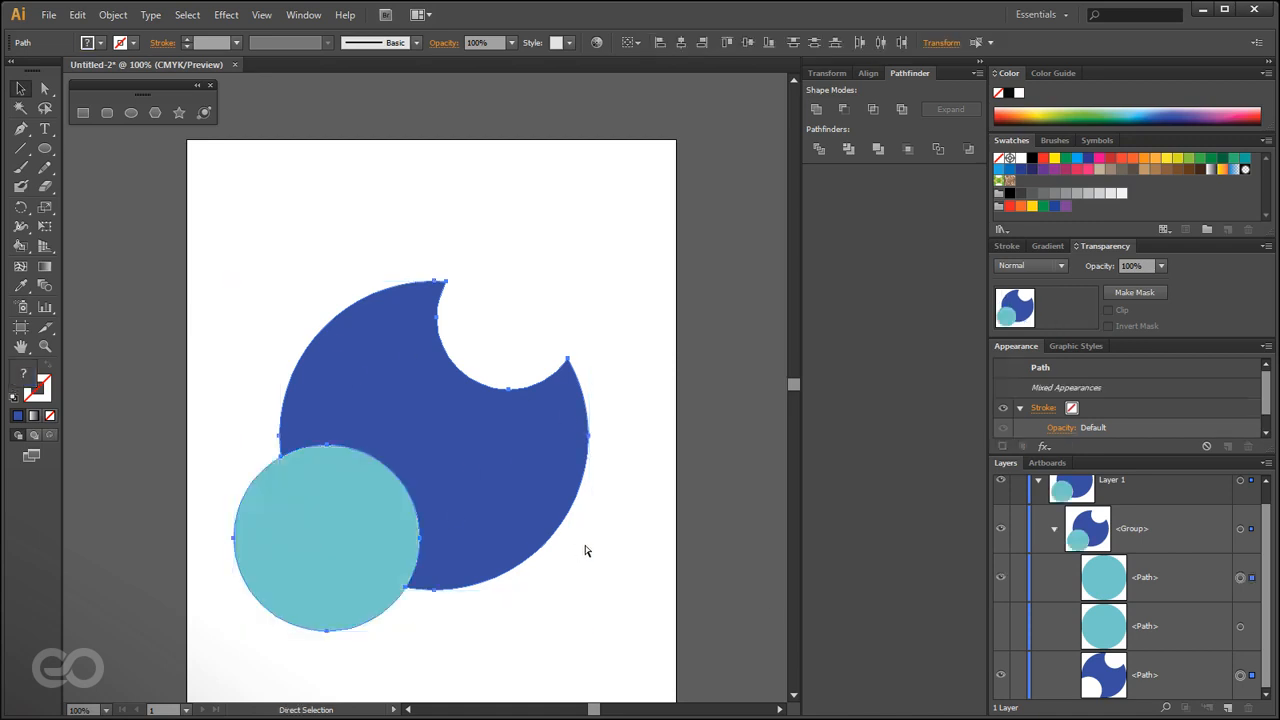
click(640, 477)
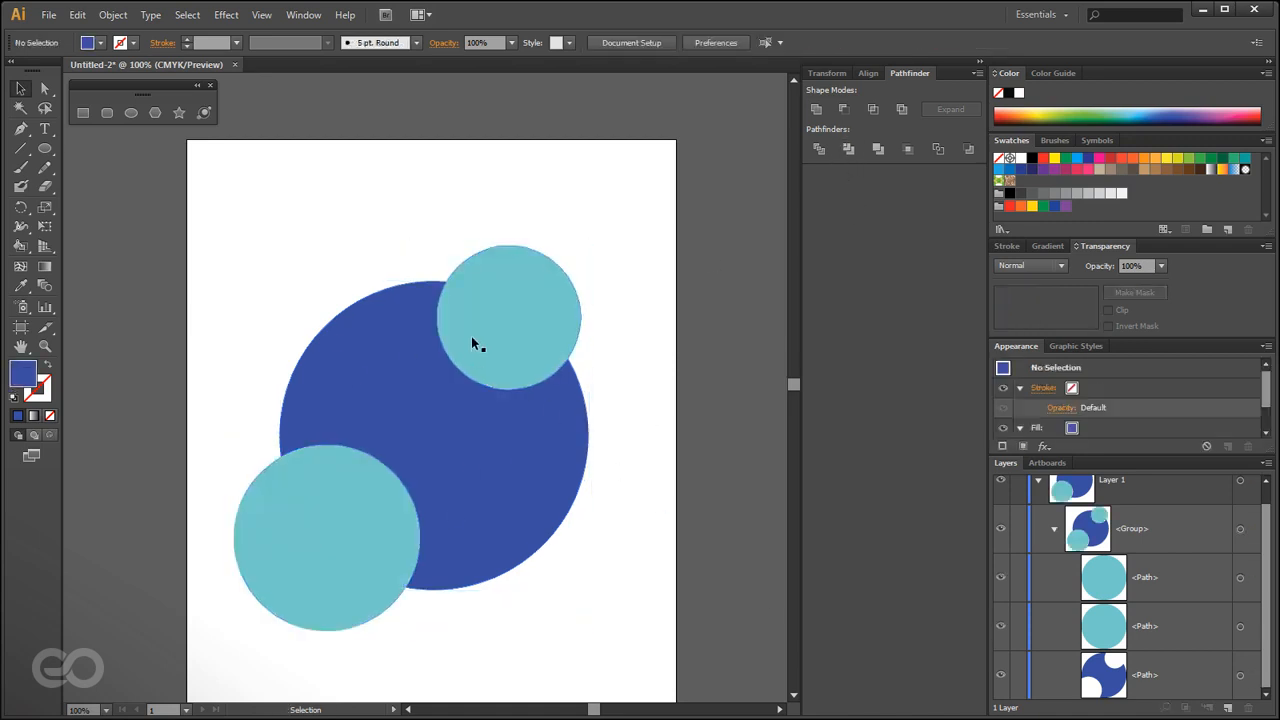
click(370, 585)
key(shift+ctrl+g)
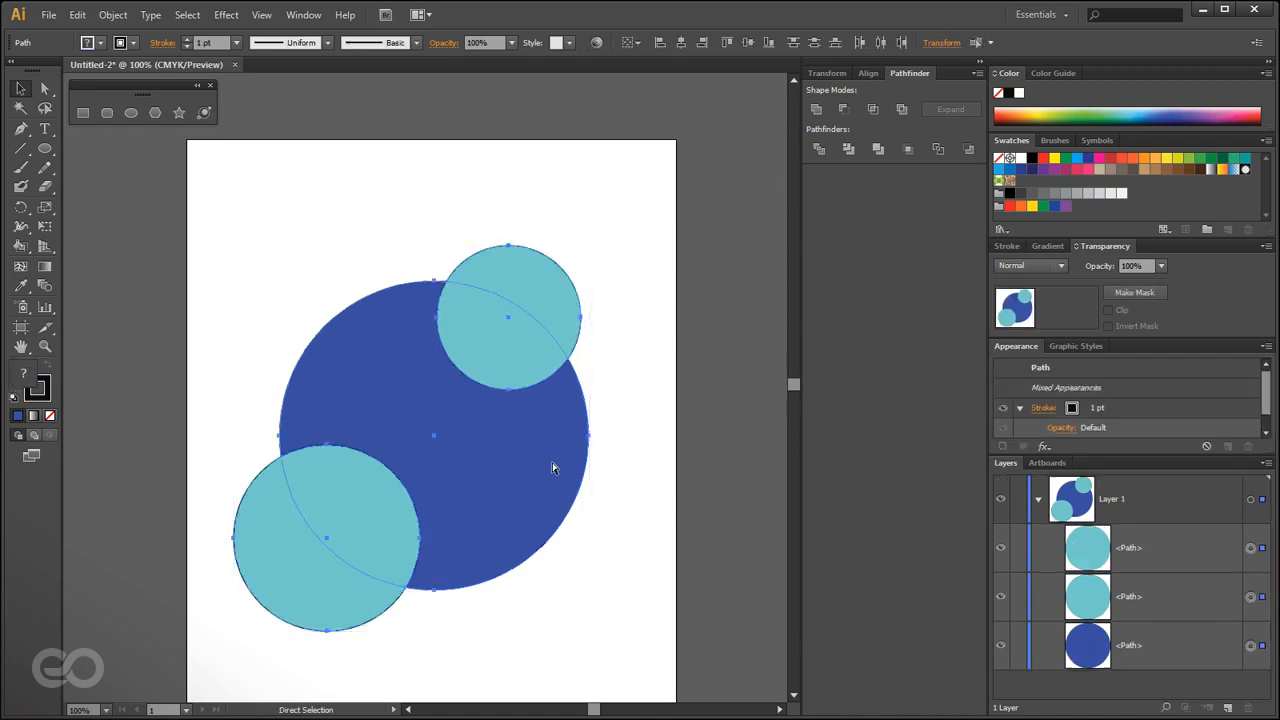
Apply Pathfinder's Crop to the three circles and expand the cropped group in the layer list.
click(907, 150)
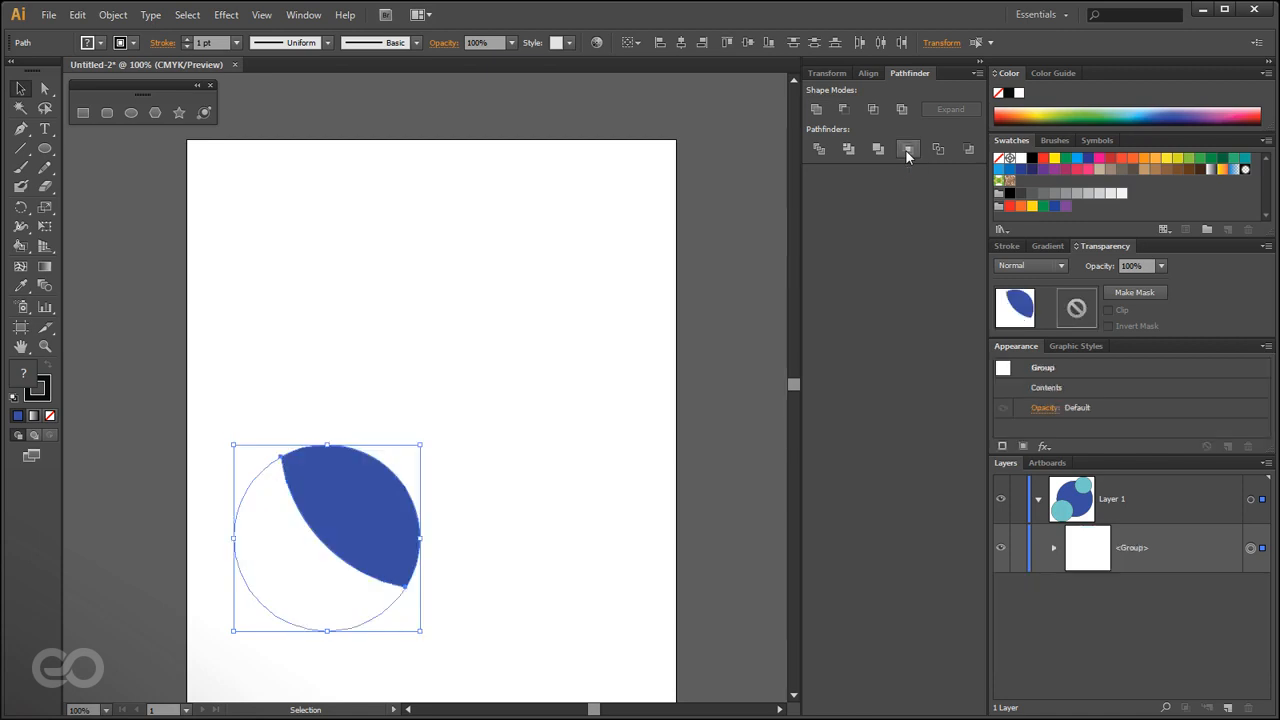
click(530, 520)
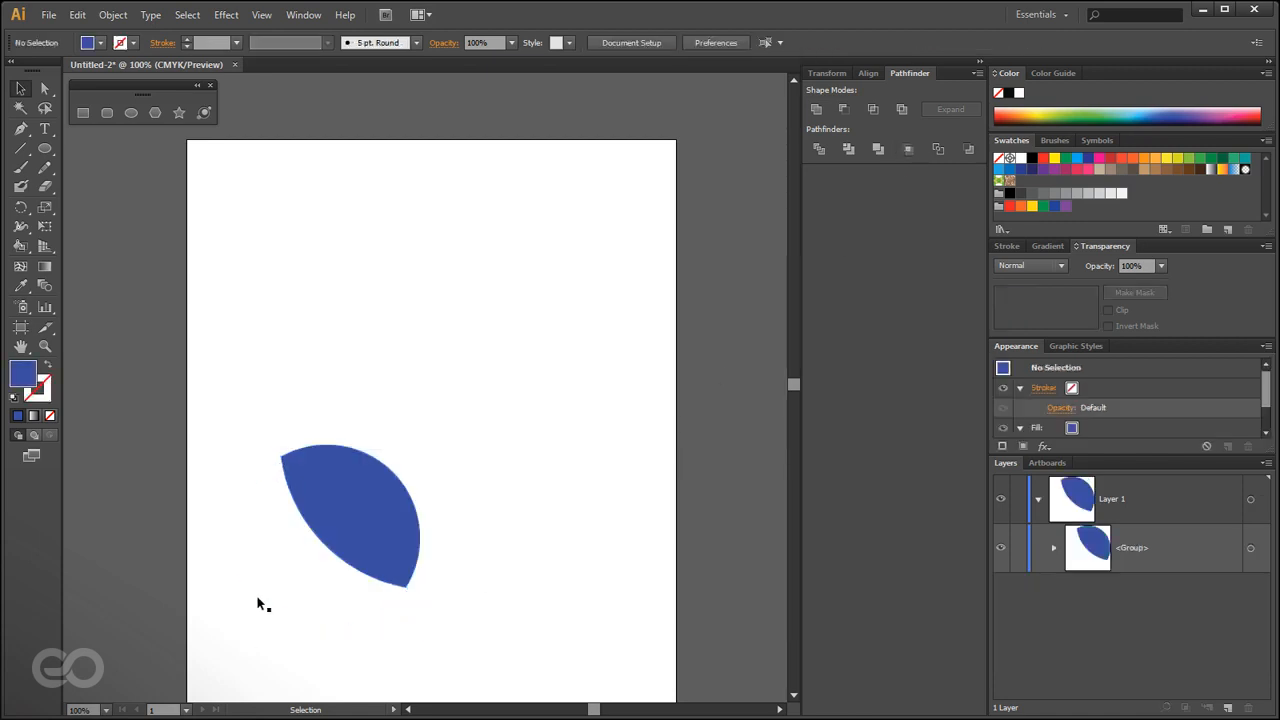
click(1054, 549)
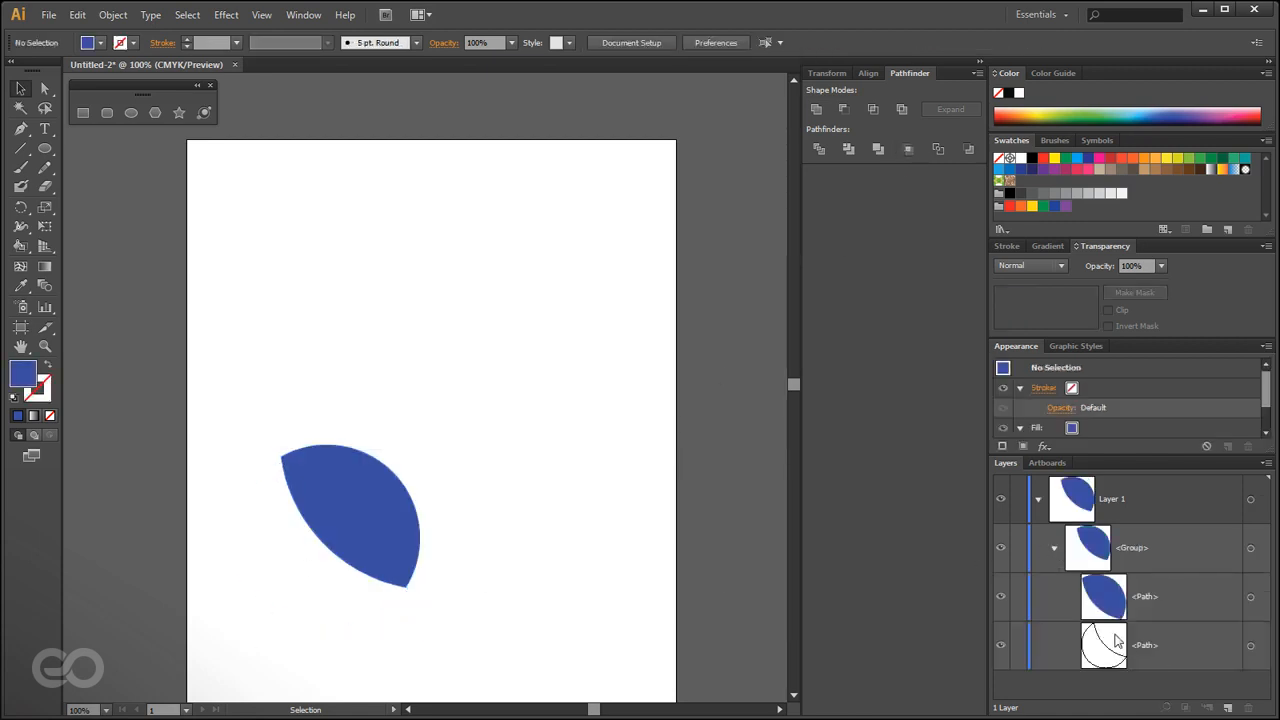
Undo the Crop operation and apply Pathfinder's Outline to the three circles.
click(334, 538)
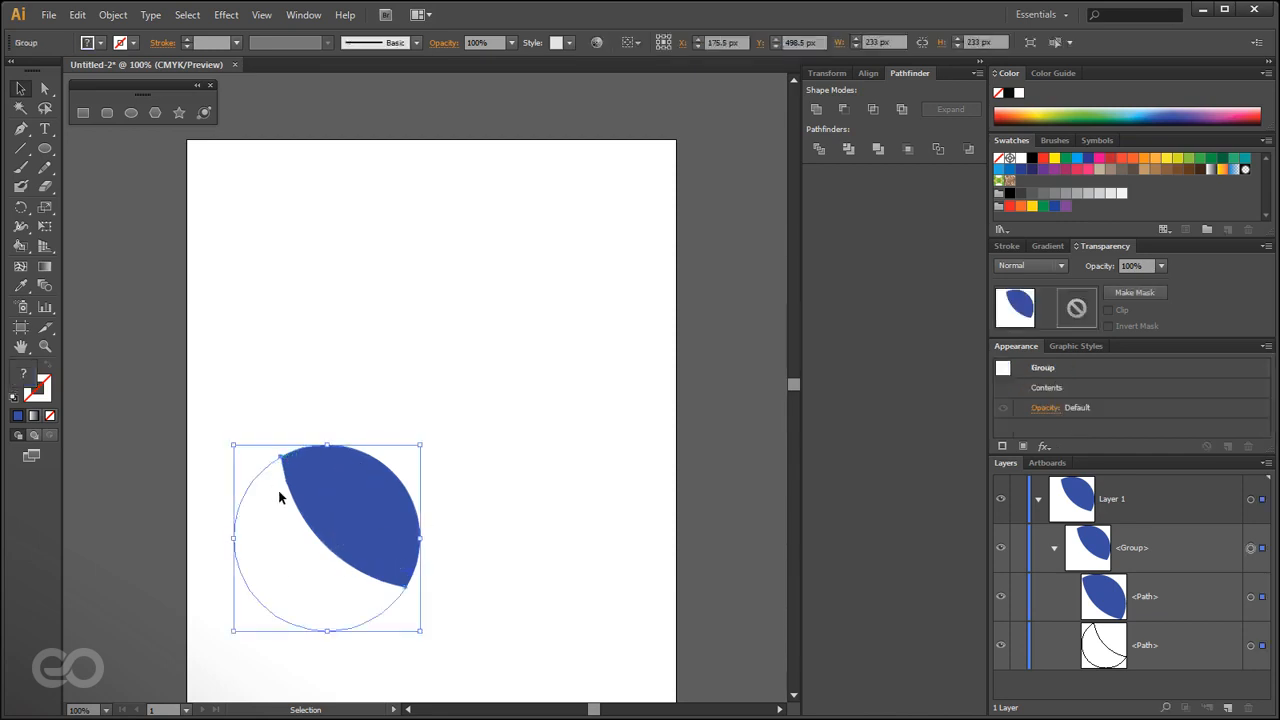
key(ctrl+z)
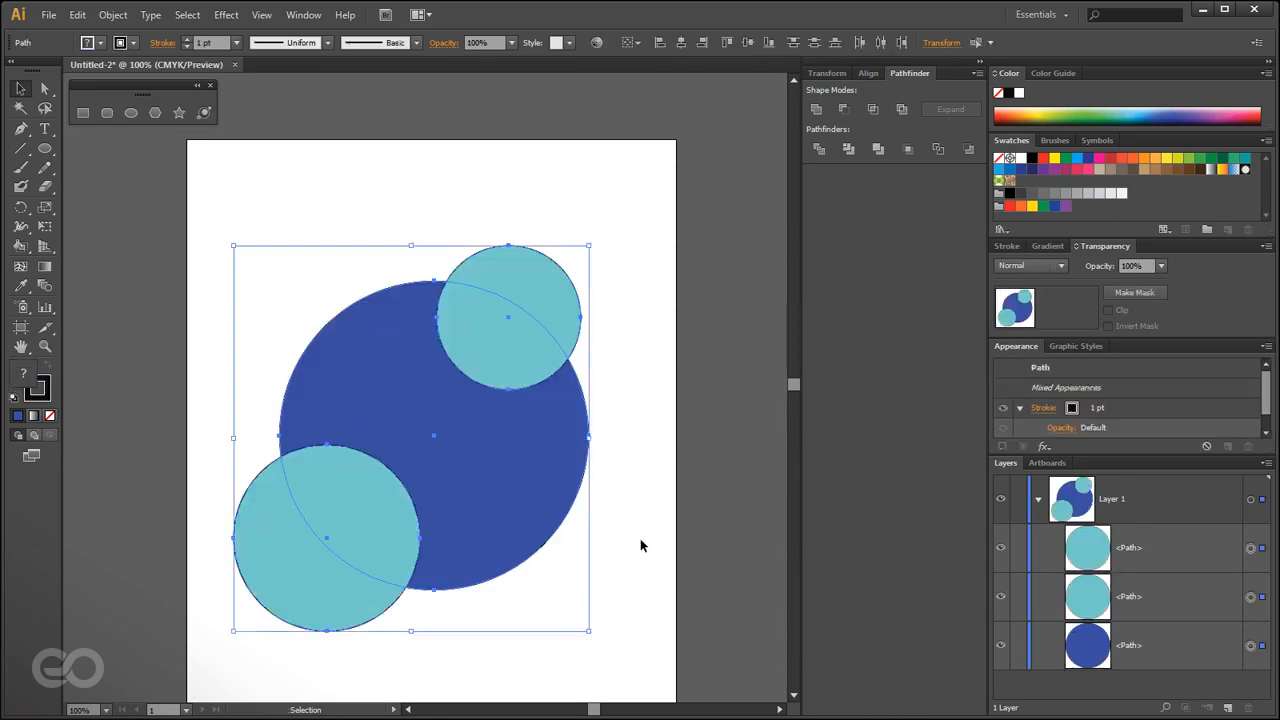
click(940, 150)
click(621, 486)
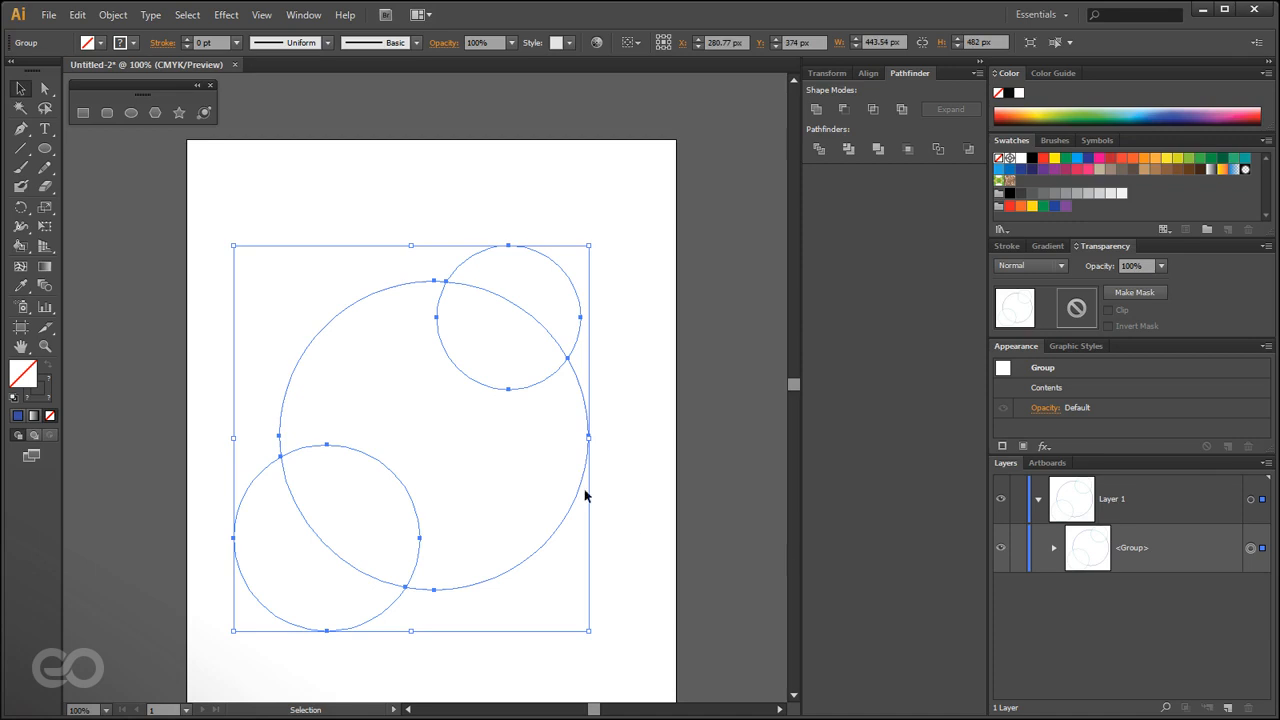
Expand the outlined group in an enlarged layer list and examine its individual path segments.
click(1054, 547)
scroll(1165, 576, down, 3)
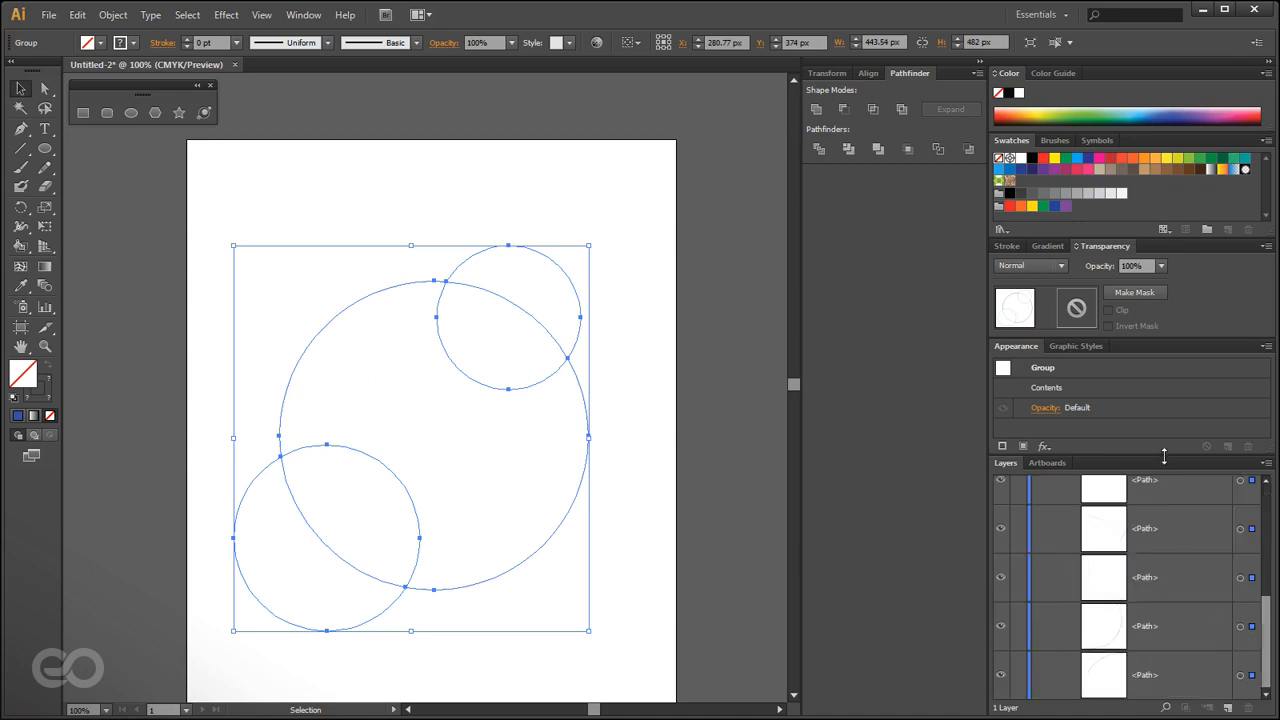
drag(1164, 456, 1164, 431)
scroll(1129, 559, up, 5)
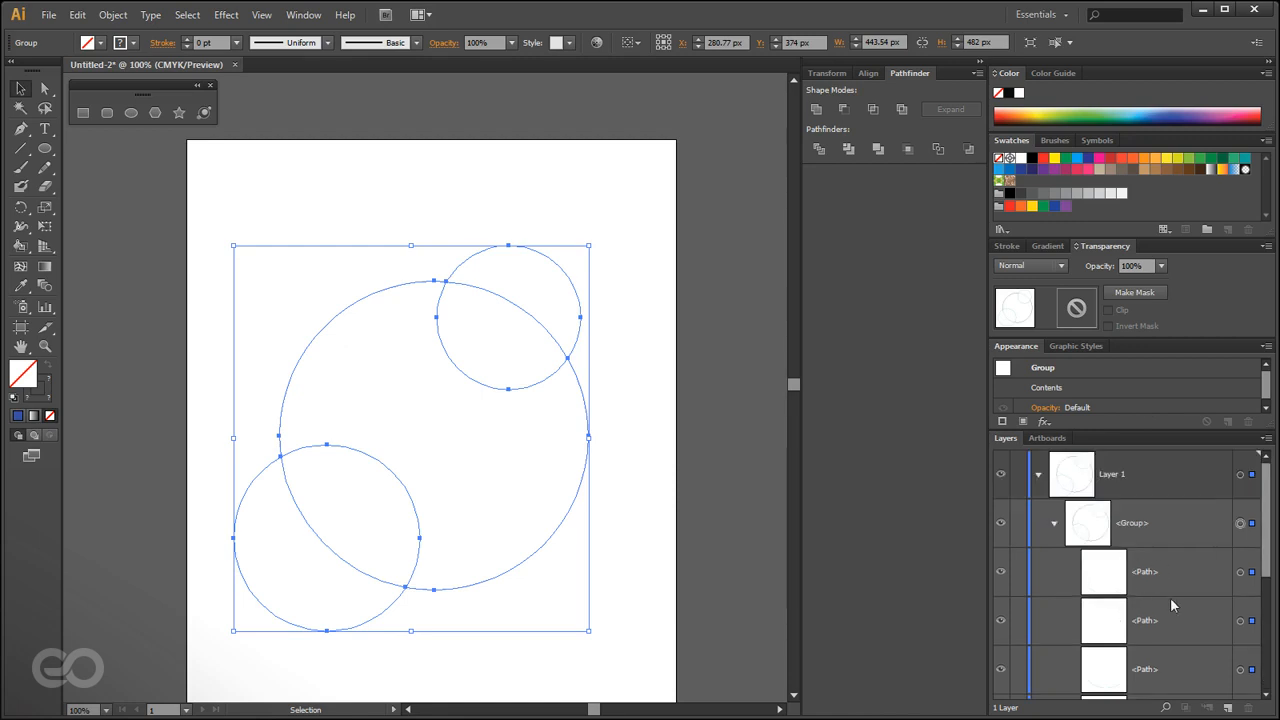
scroll(1169, 654, down, 2)
scroll(1169, 654, up, 2)
click(612, 557)
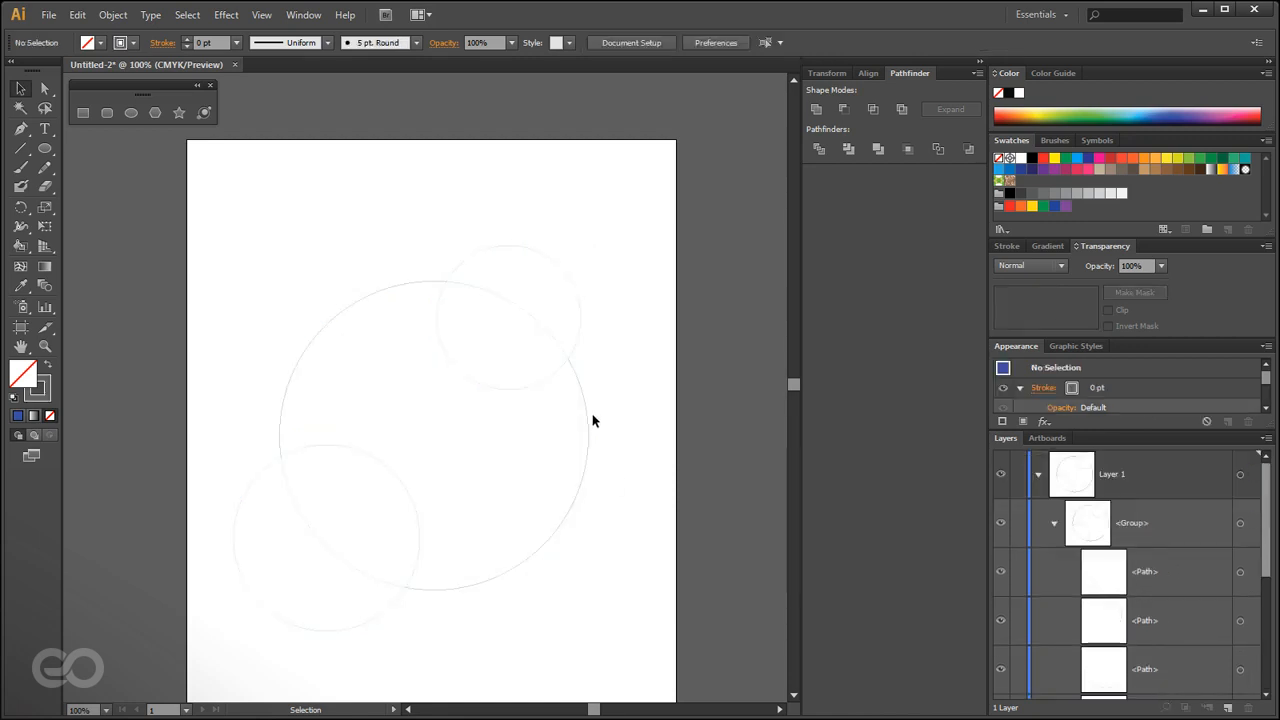
click(588, 420)
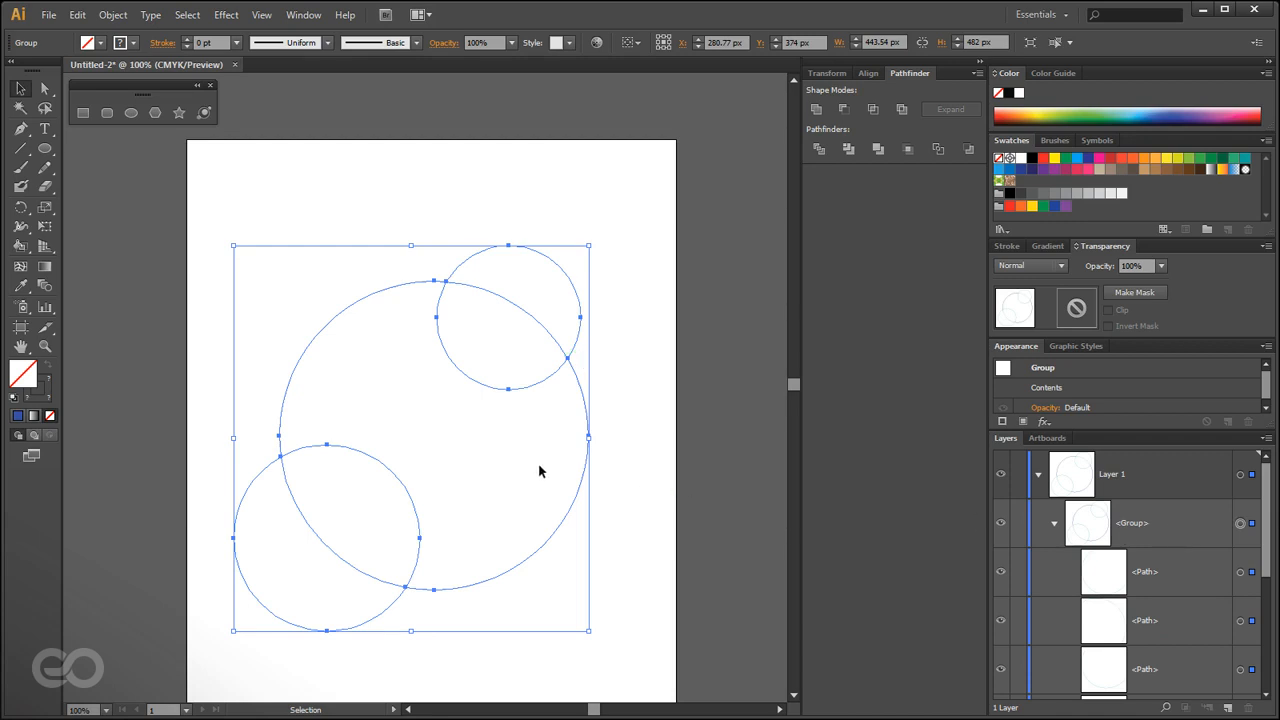
Ungroup the outlined circles and select individual arcs to check that they are separate segments.
click(113, 14)
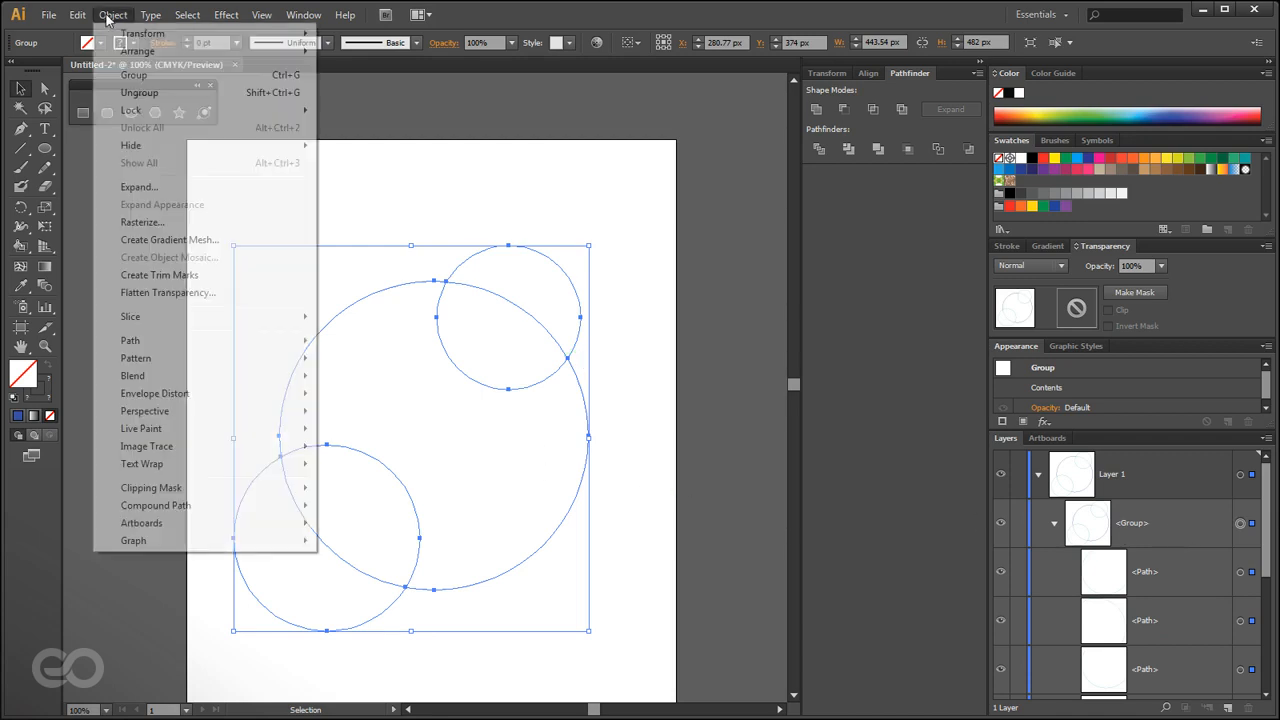
click(139, 92)
click(491, 200)
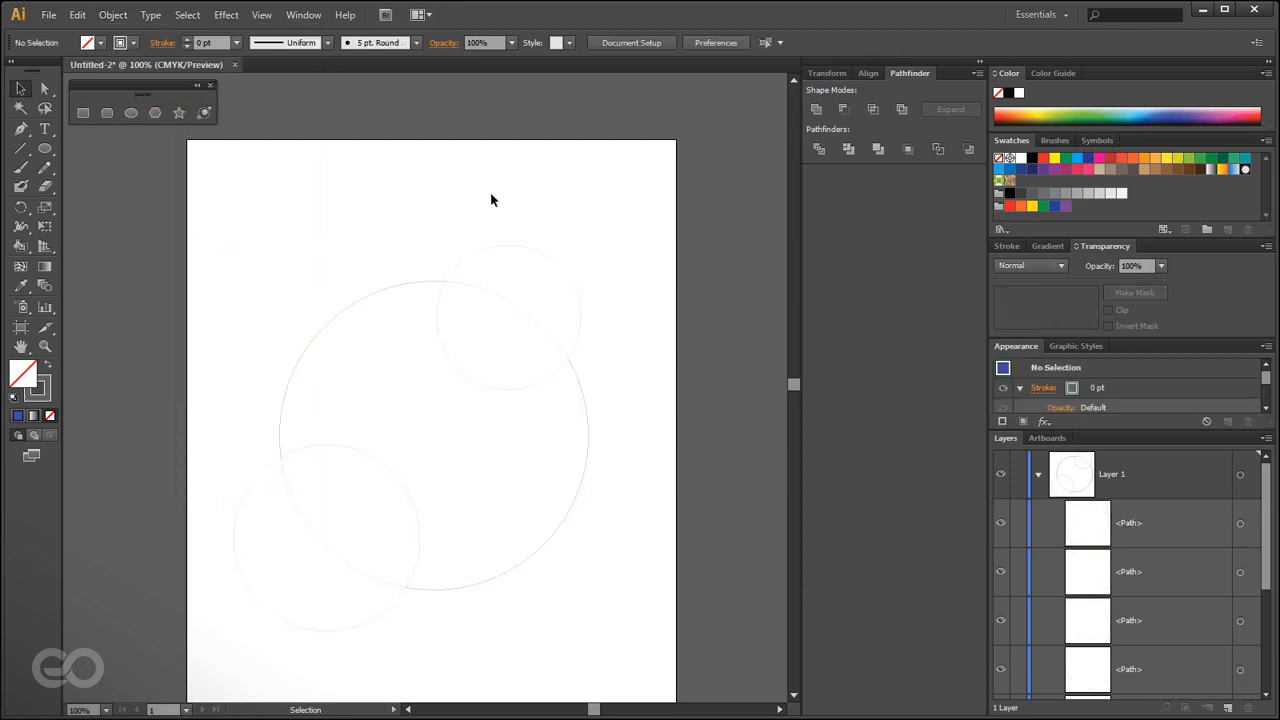
click(530, 316)
click(552, 260)
click(495, 385)
click(586, 414)
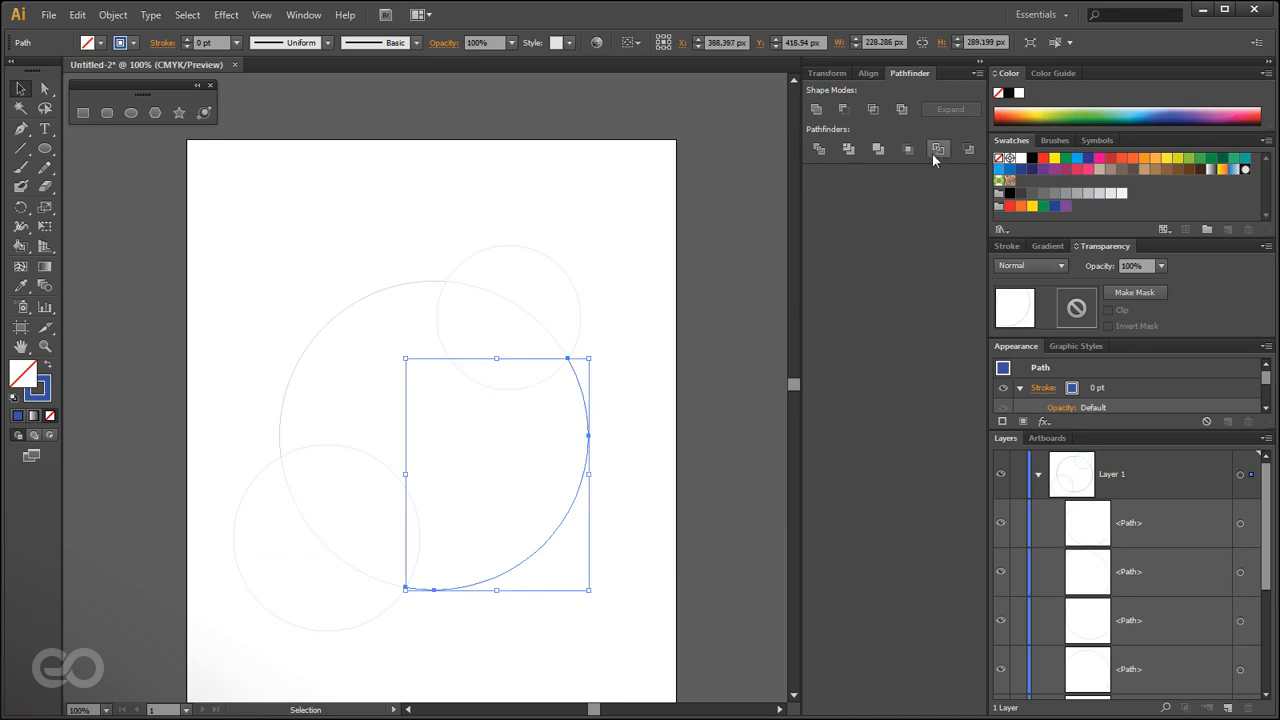
Move several arcs of the large circle and the upper small circle apart from one another.
click(330, 222)
click(449, 360)
drag(447, 357, 425, 429)
drag(501, 296, 456, 317)
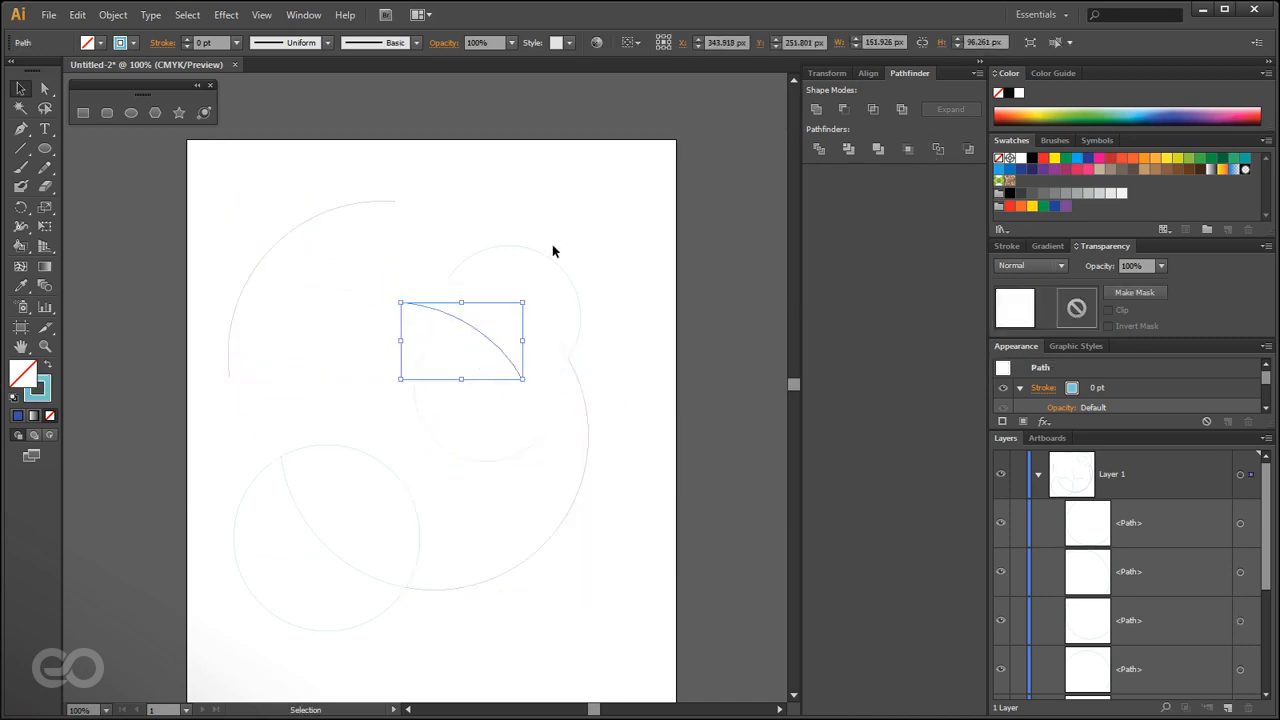
drag(547, 261, 579, 205)
click(612, 495)
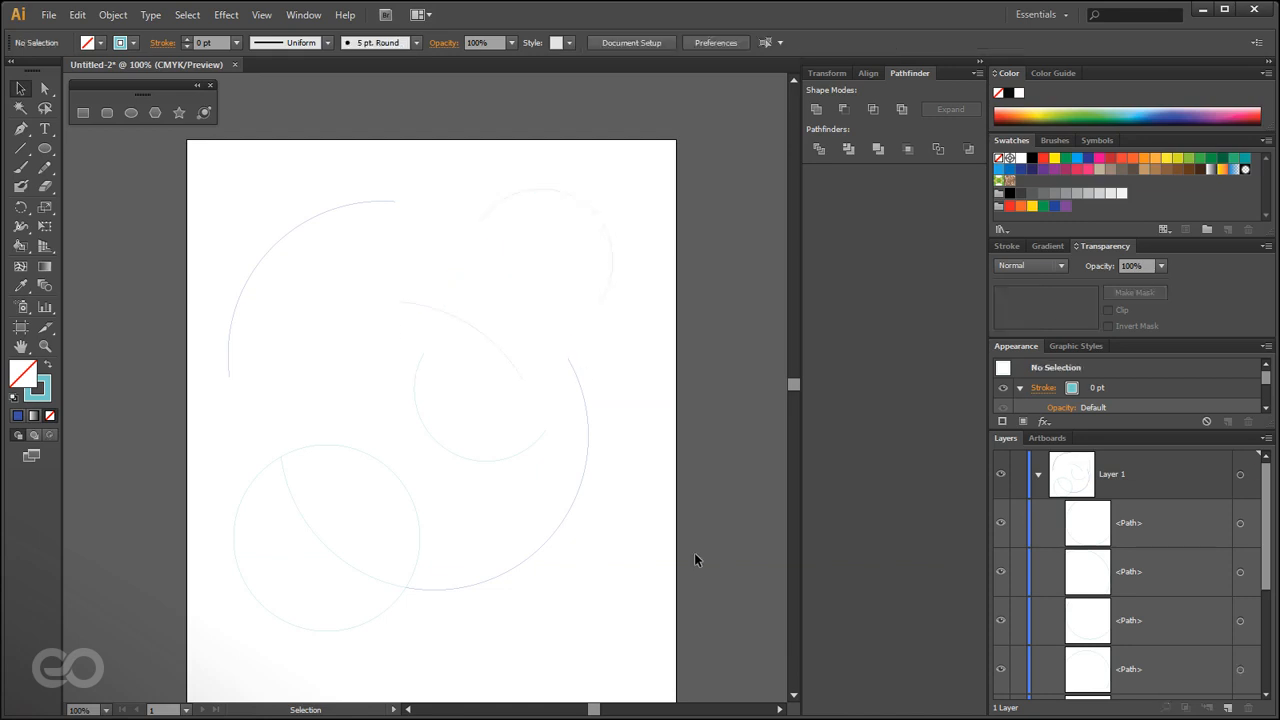
Undo the arc moves, the ungrouping and the Outline, back to only the blue circle and the upper teal circle.
key(ctrl+z)
key(ctrl+z)
key(ctrl+z)
key(ctrl+z)
key(ctrl+z)
key(ctrl+z)
key(ctrl+z)
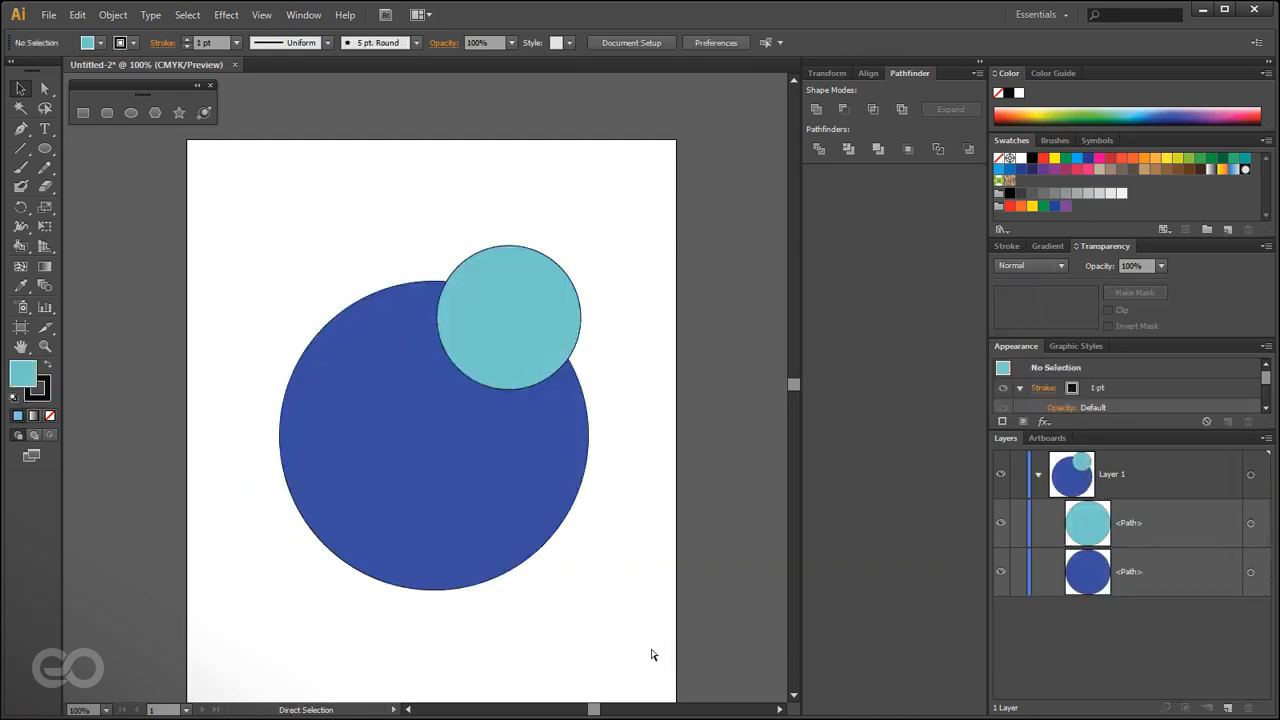
Select the teal and blue circles and apply Pathfinder's Minus Back.
click(514, 329)
shift+click(471, 438)
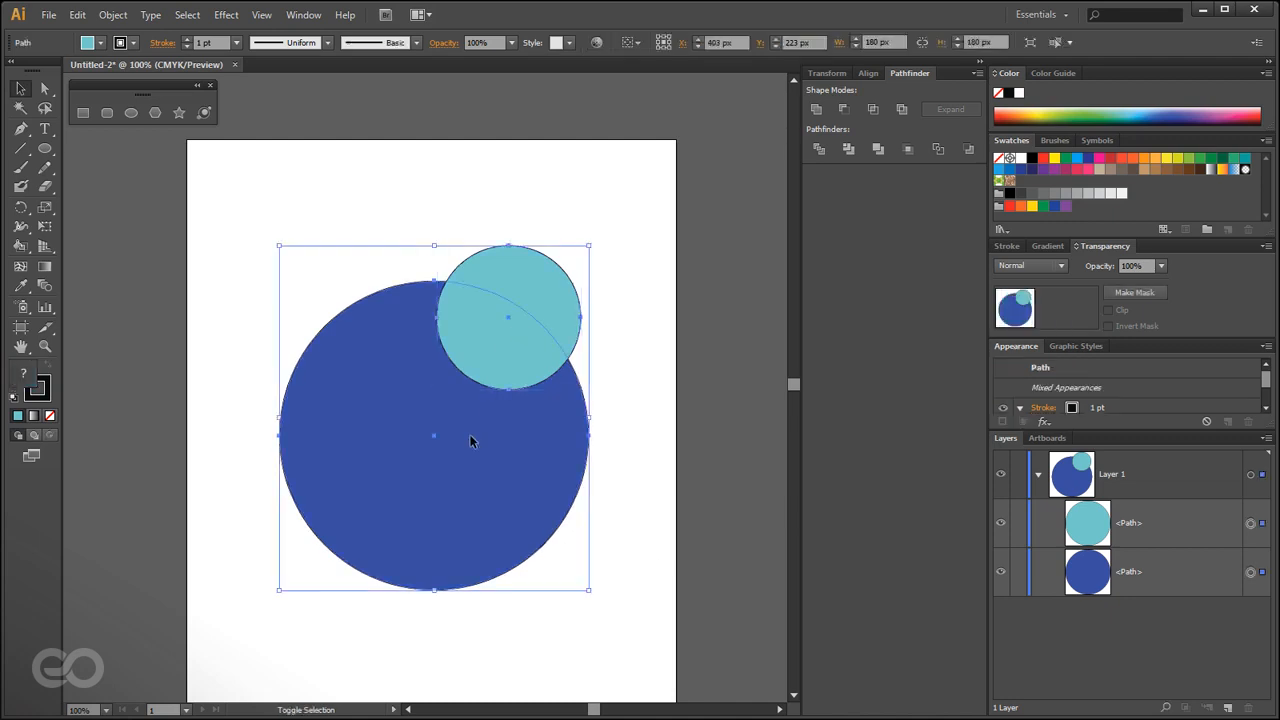
click(966, 149)
click(593, 536)
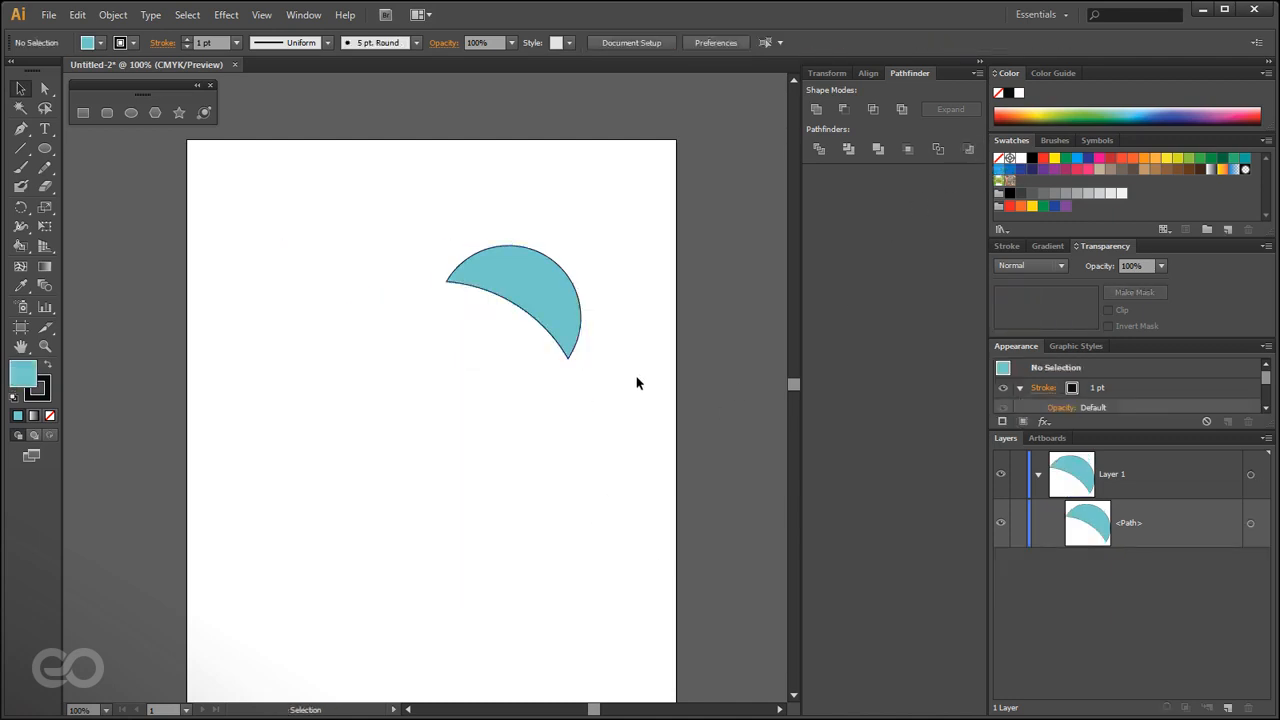
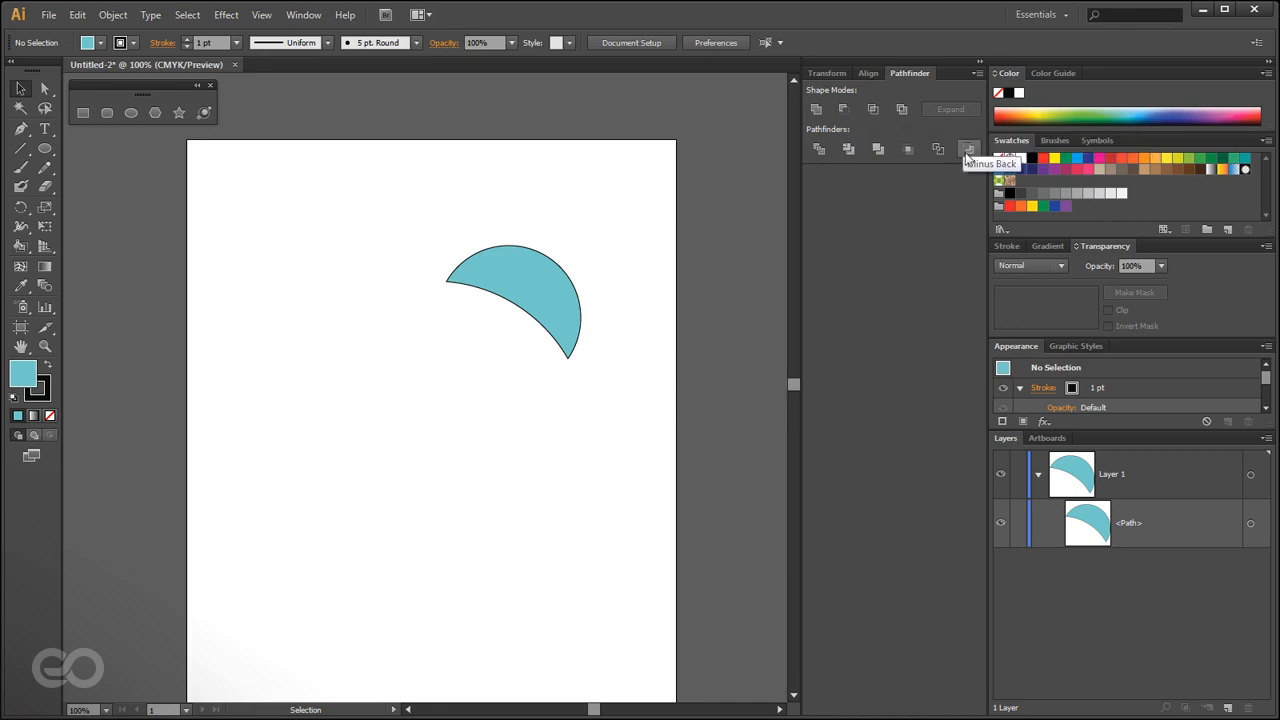
Delete the teal crescent and draw three overlapping ellipses about 154 × 190, 164 × 127 and 133 × 178 px.
click(560, 306)
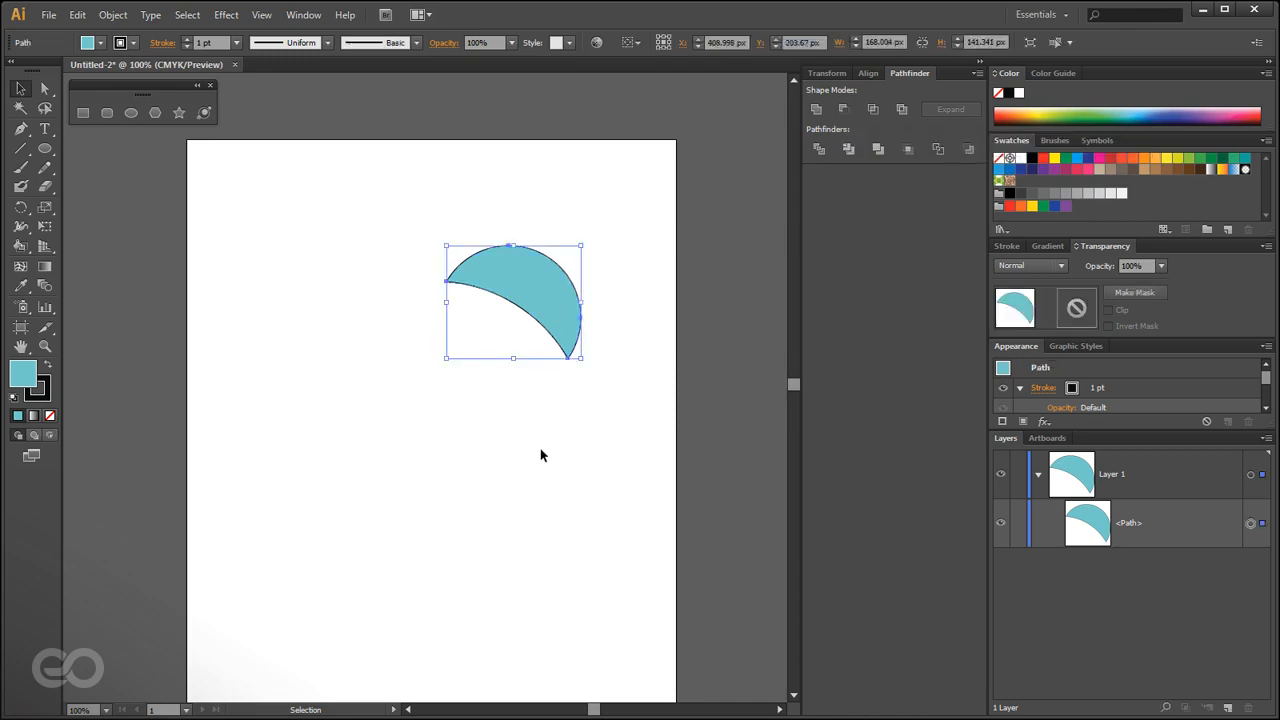
key(Delete)
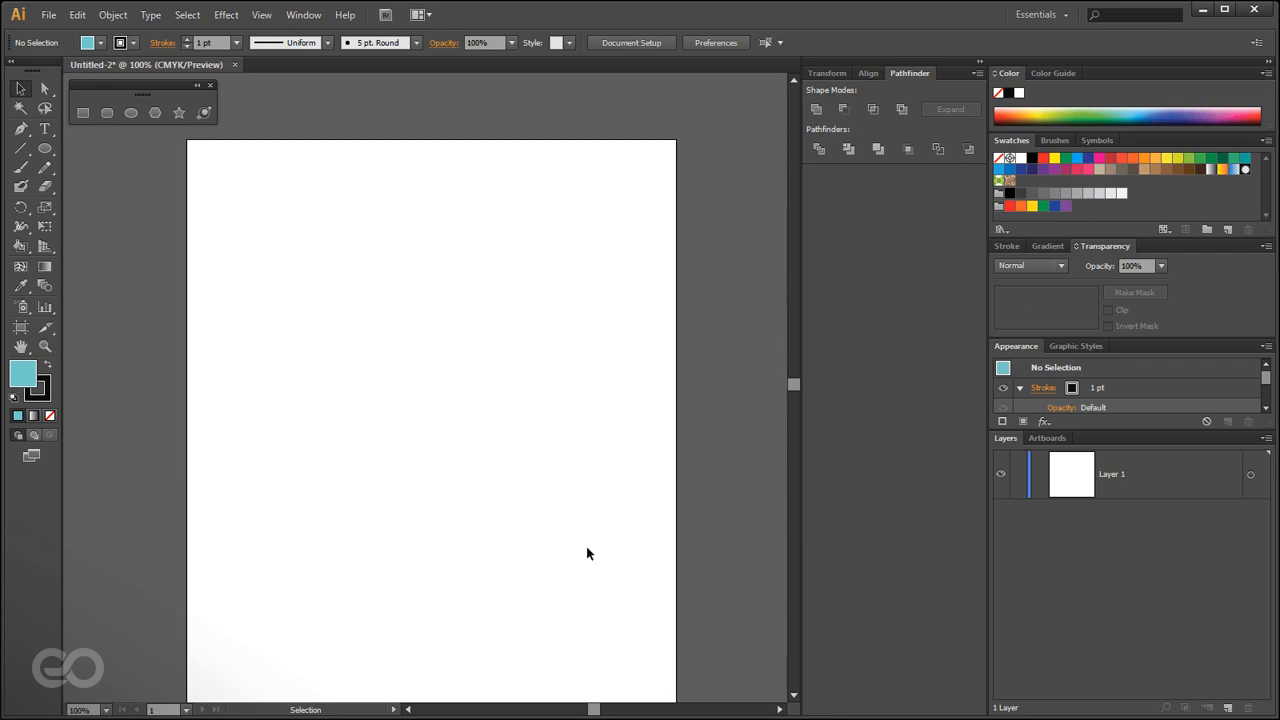
key(l)
drag(302, 320, 425, 472)
drag(368, 283, 499, 383)
drag(397, 360, 504, 503)
key(v)
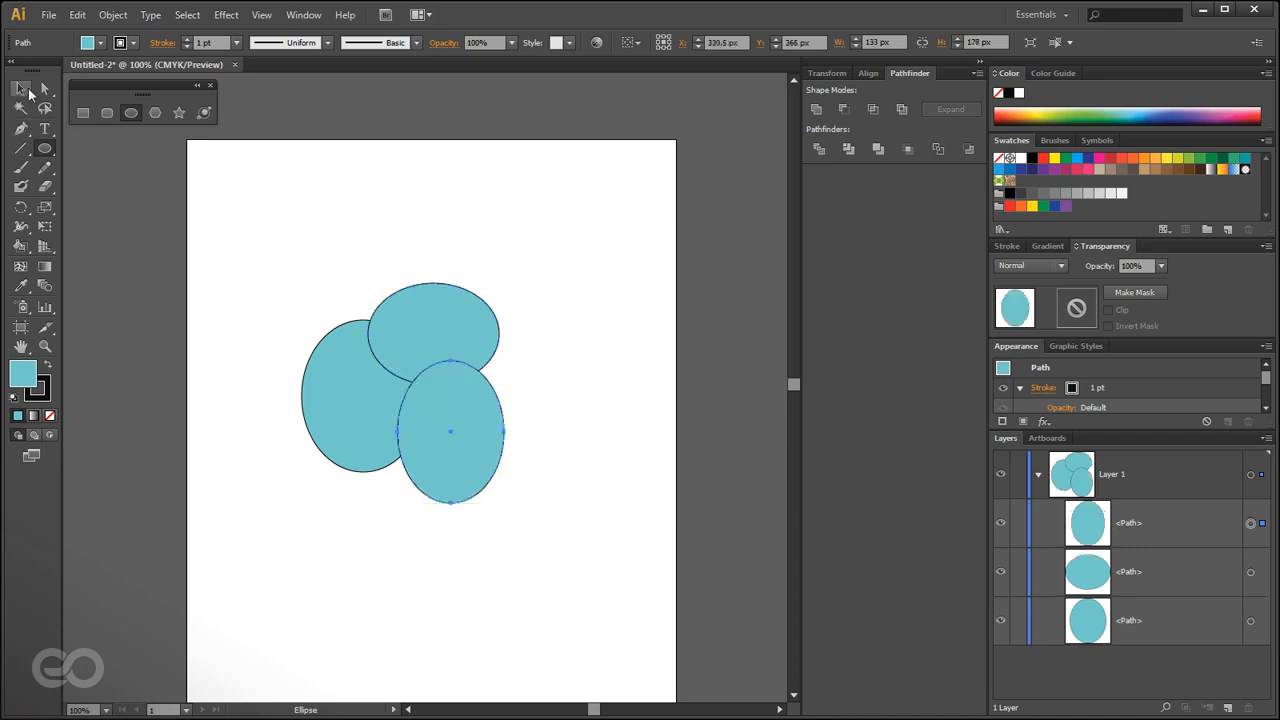
click(308, 592)
Select all three ellipses and group them.
click(1165, 620)
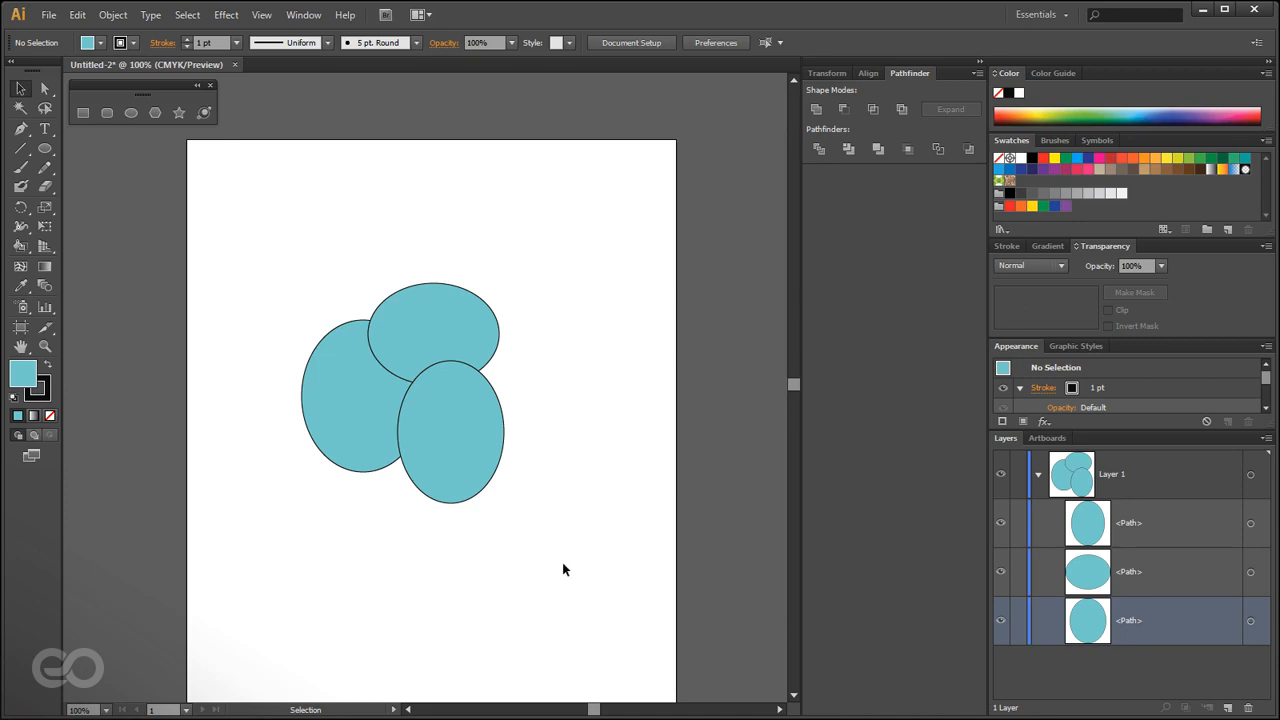
drag(573, 579, 198, 204)
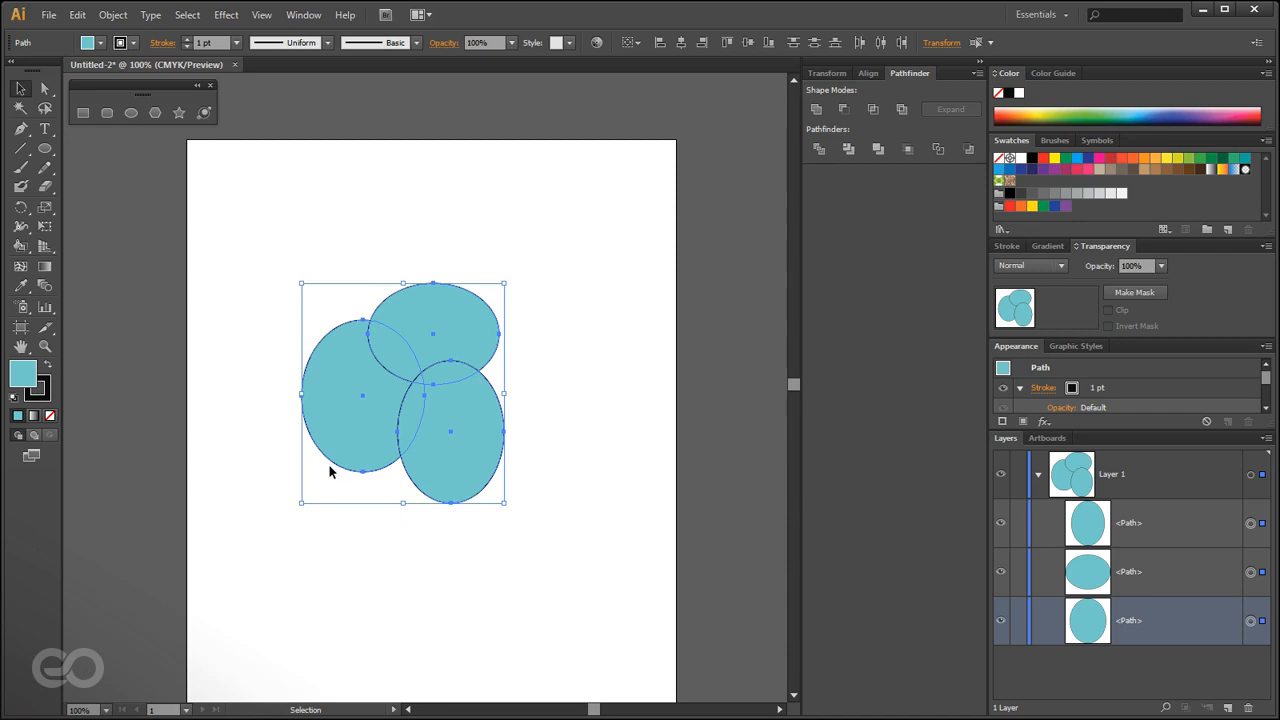
key(a)
key(ctrl+g)
key(v)
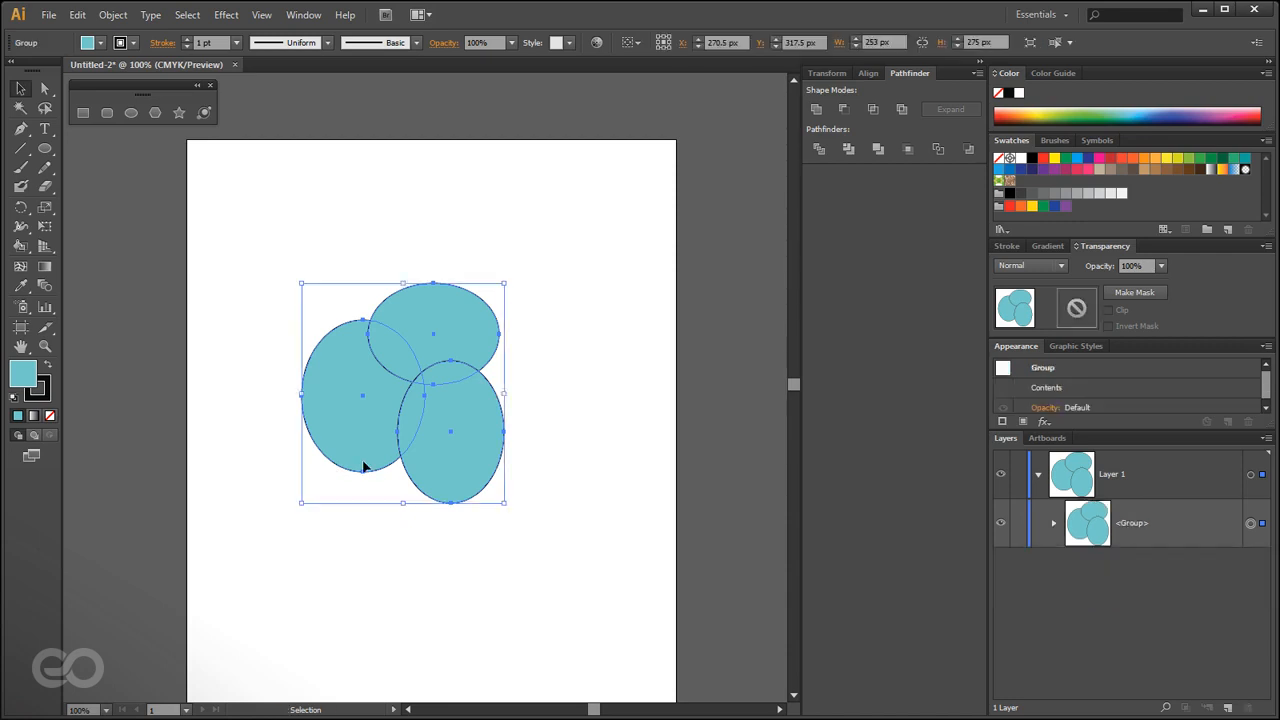
Duplicate the ellipse group four times, placing the copies around the original toward the artboard's corners.
click(553, 600)
click(406, 429)
drag(440, 405, 553, 616)
drag(477, 603, 257, 551)
drag(277, 477, 285, 196)
drag(312, 352, 621, 404)
click(718, 584)
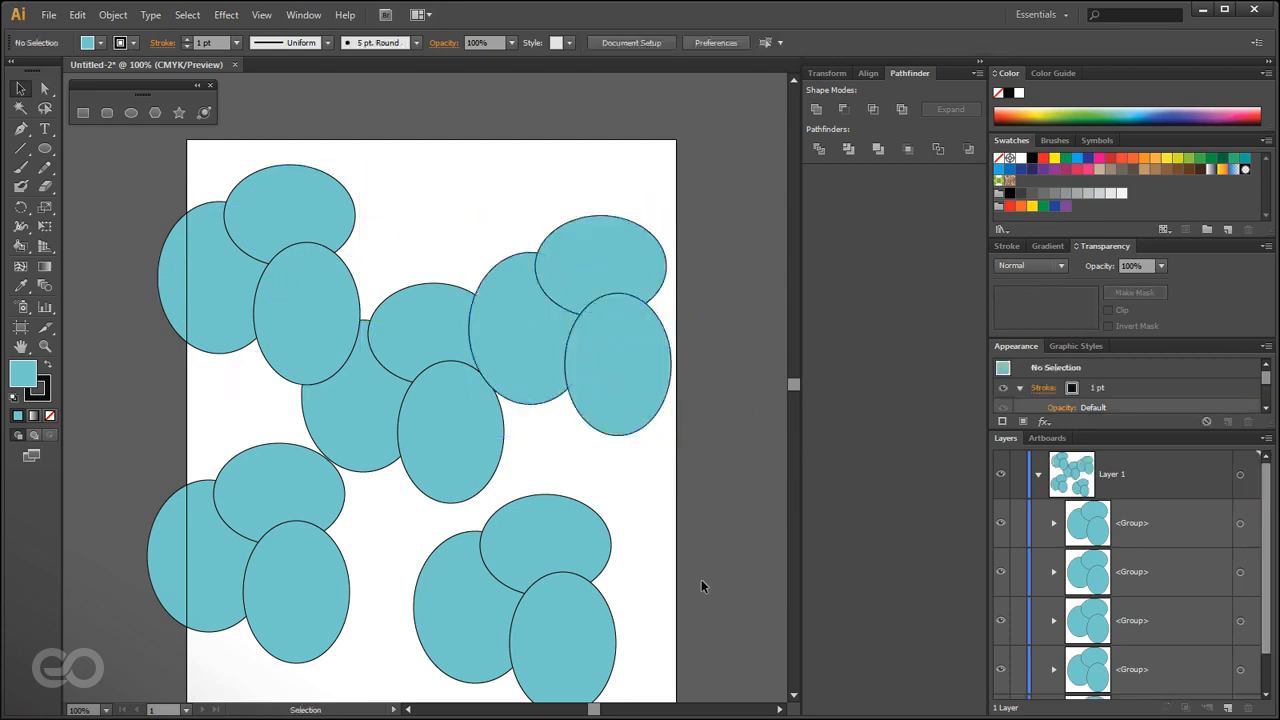
Select the central ellipse group and expand it in the layer list to show its three paths.
scroll(701, 586, down, 2)
scroll(660, 575, up, 1)
click(394, 374)
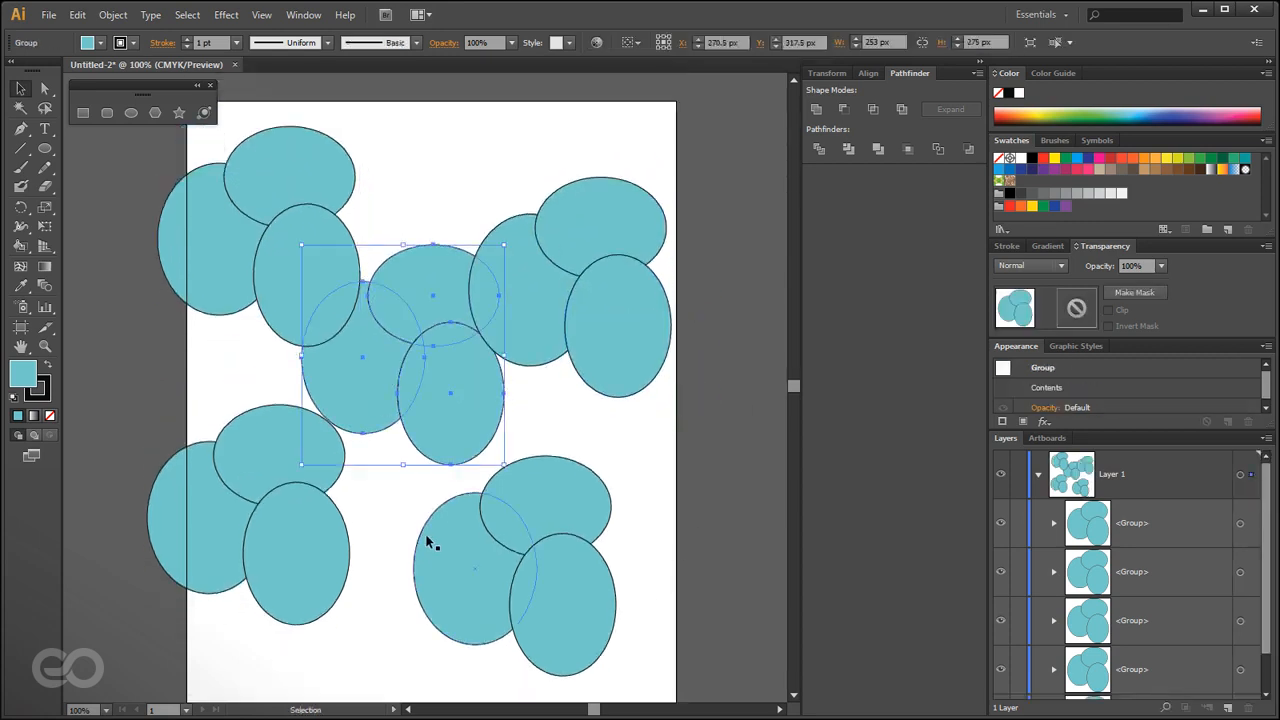
scroll(427, 541, up, 1)
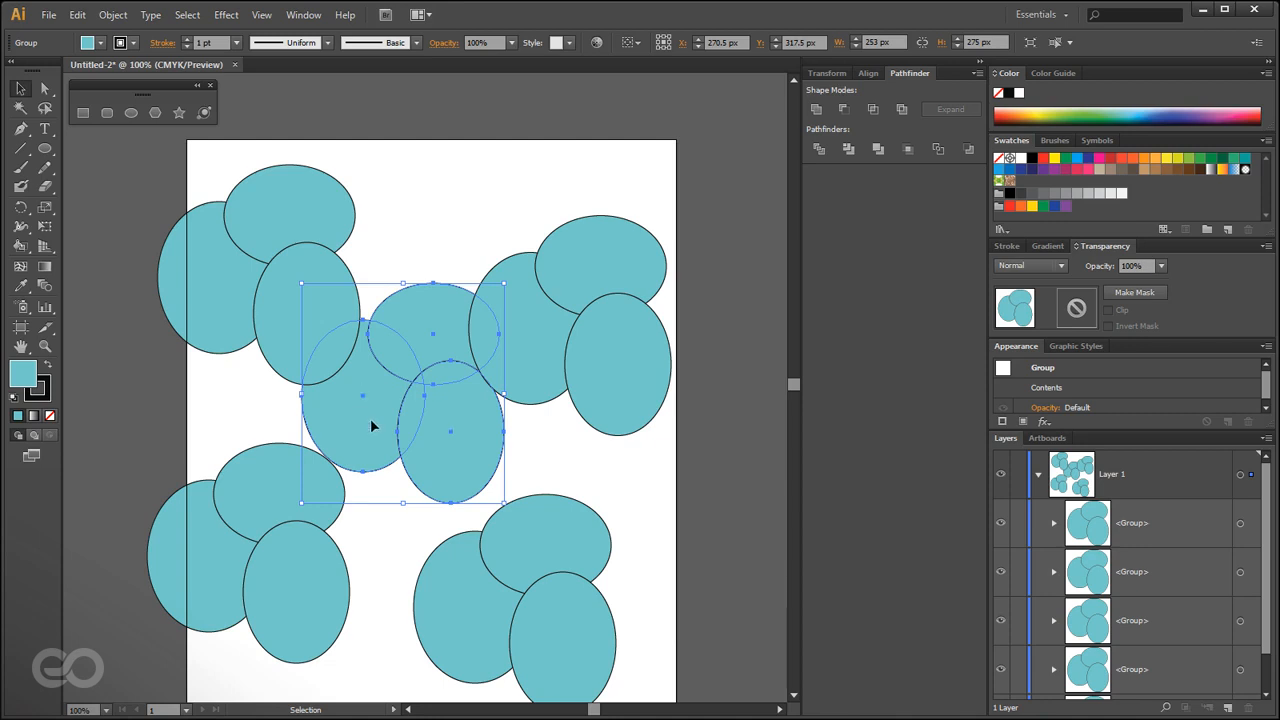
scroll(1170, 540, down, 1)
click(1054, 676)
scroll(1060, 677, down, 3)
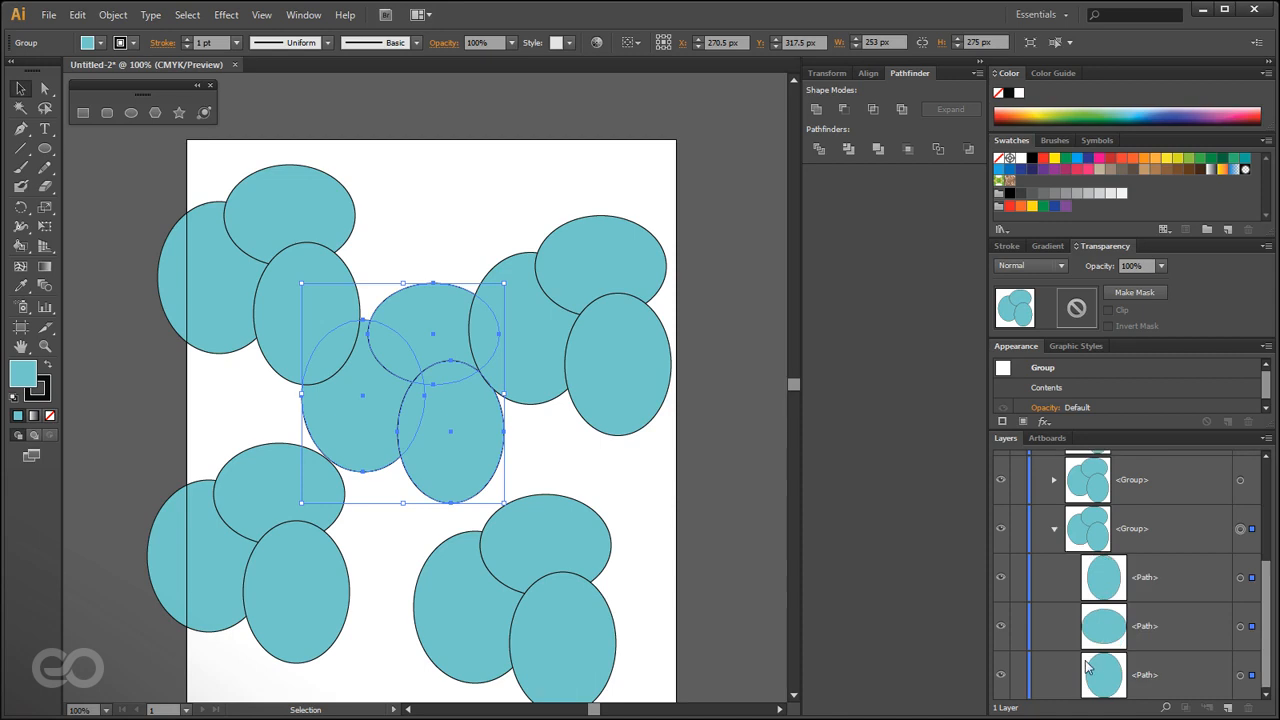
Target only the upper, wide ellipse inside the central group and fill it with dark blue.
click(1240, 627)
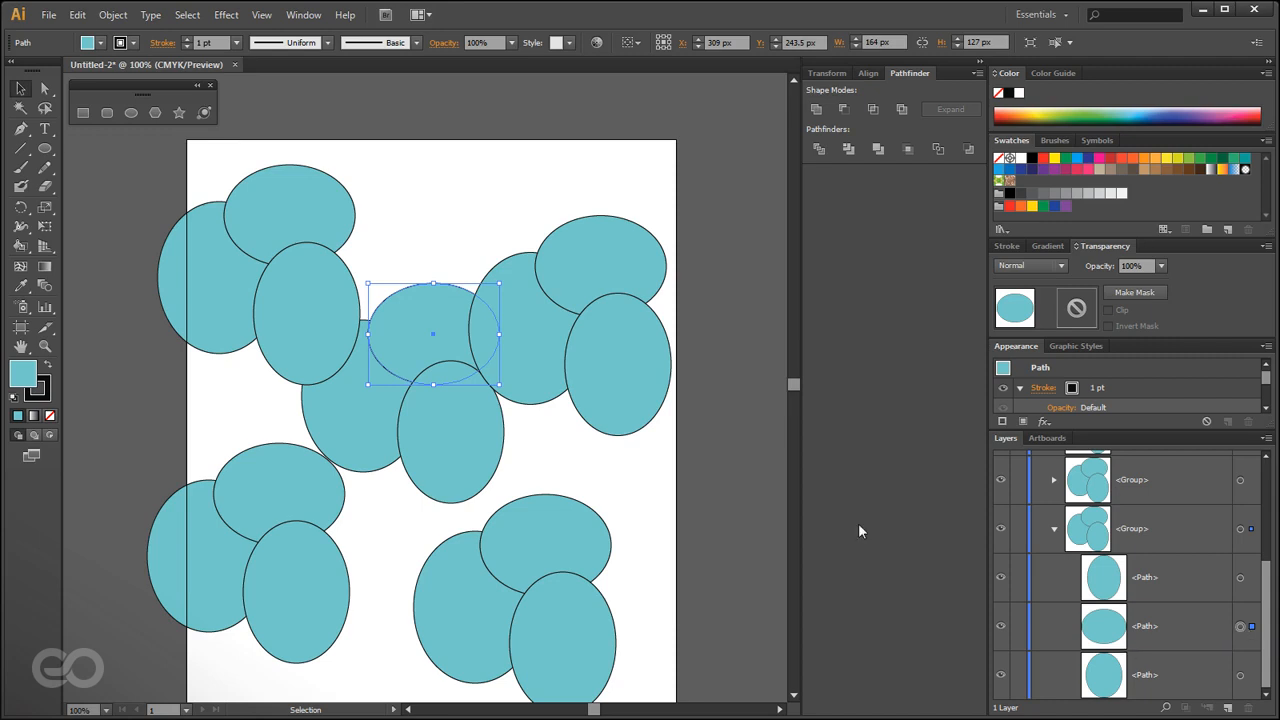
click(405, 414)
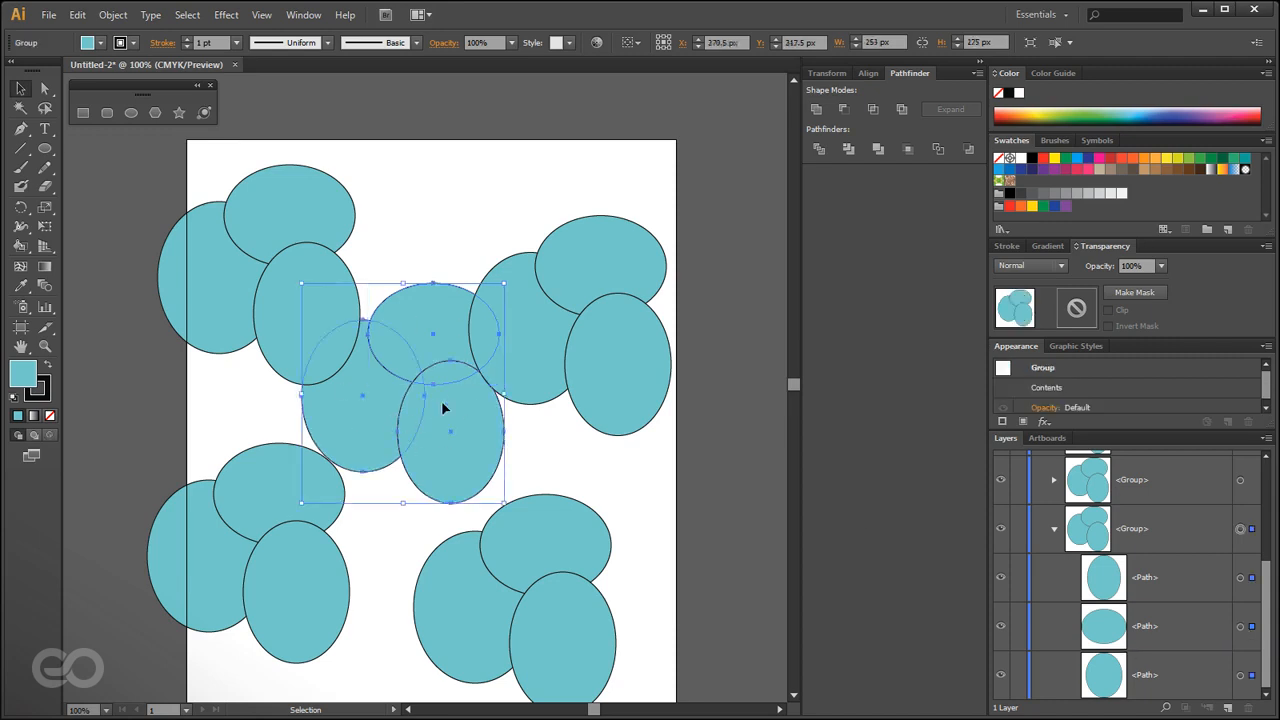
click(1240, 626)
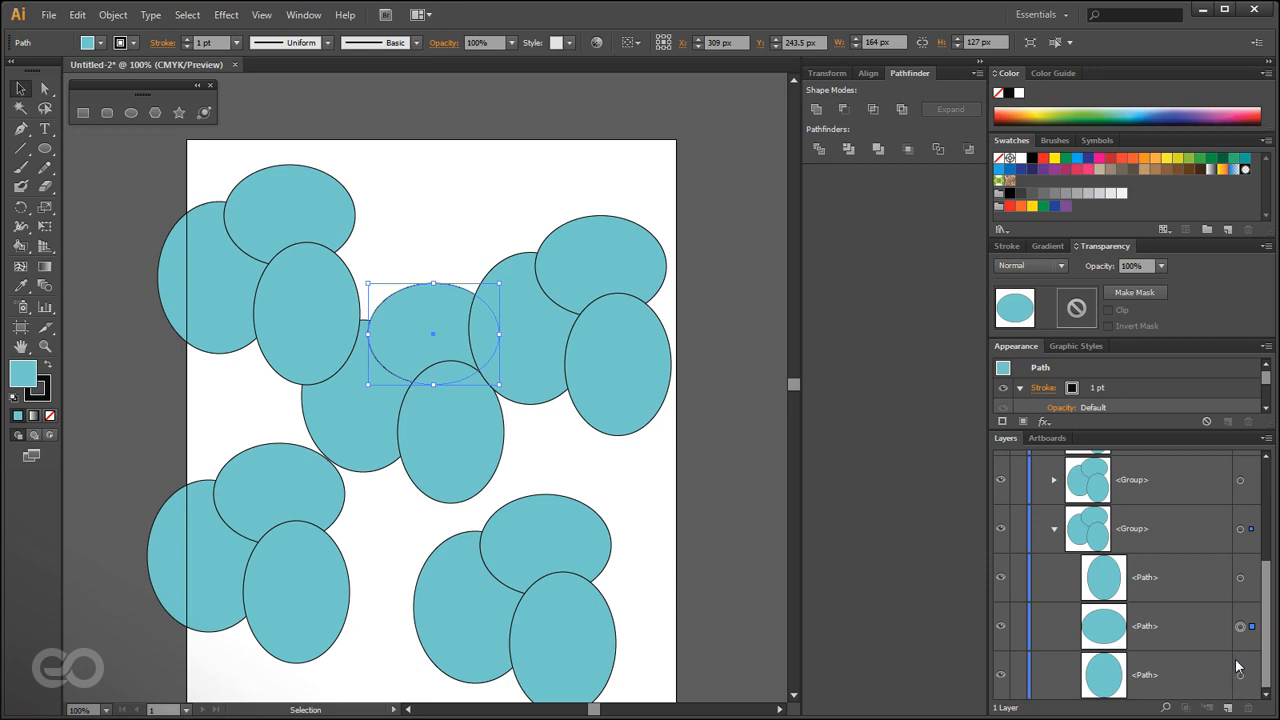
click(1163, 110)
click(684, 543)
click(420, 440)
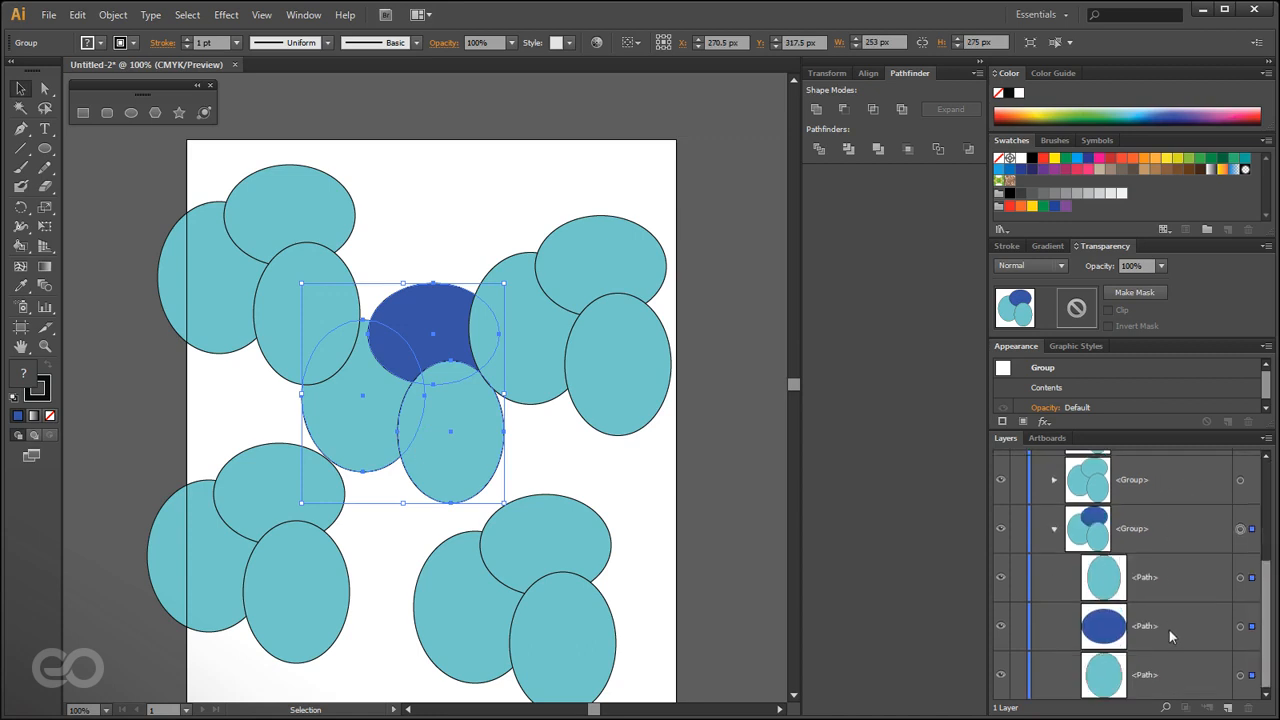
Open the upper-right ellipse group in isolation mode.
click(617, 477)
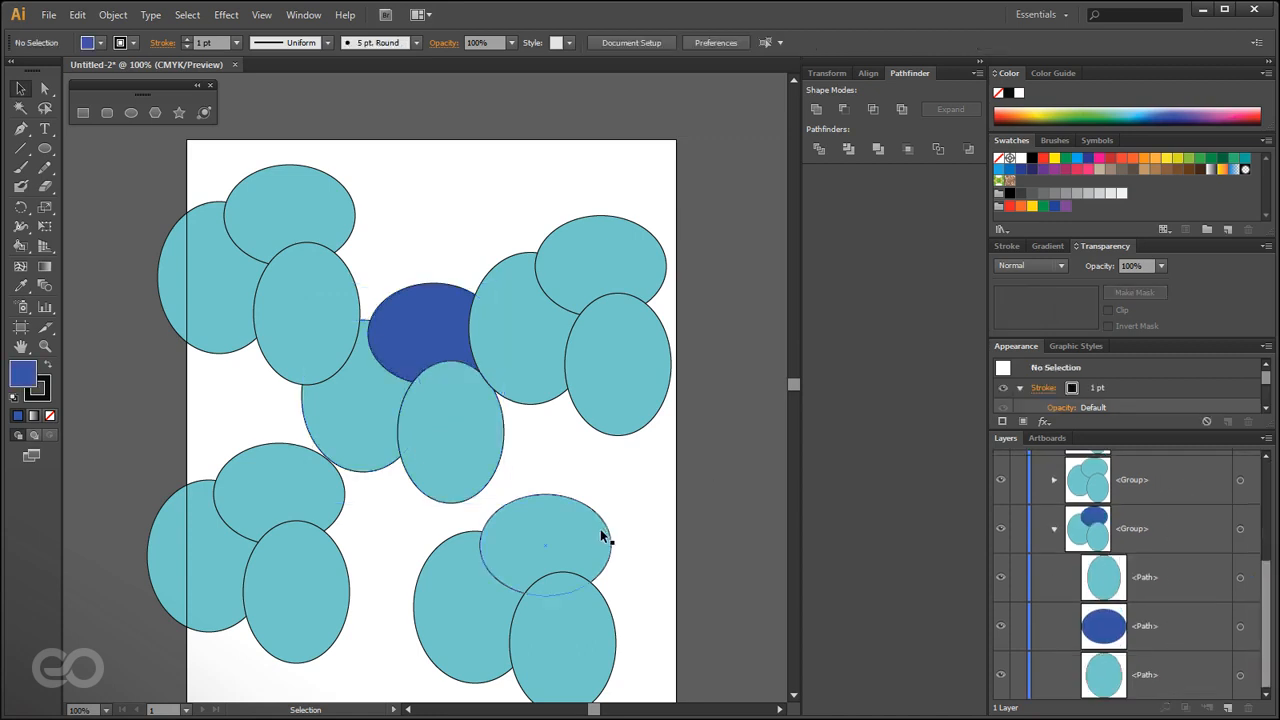
click(554, 349)
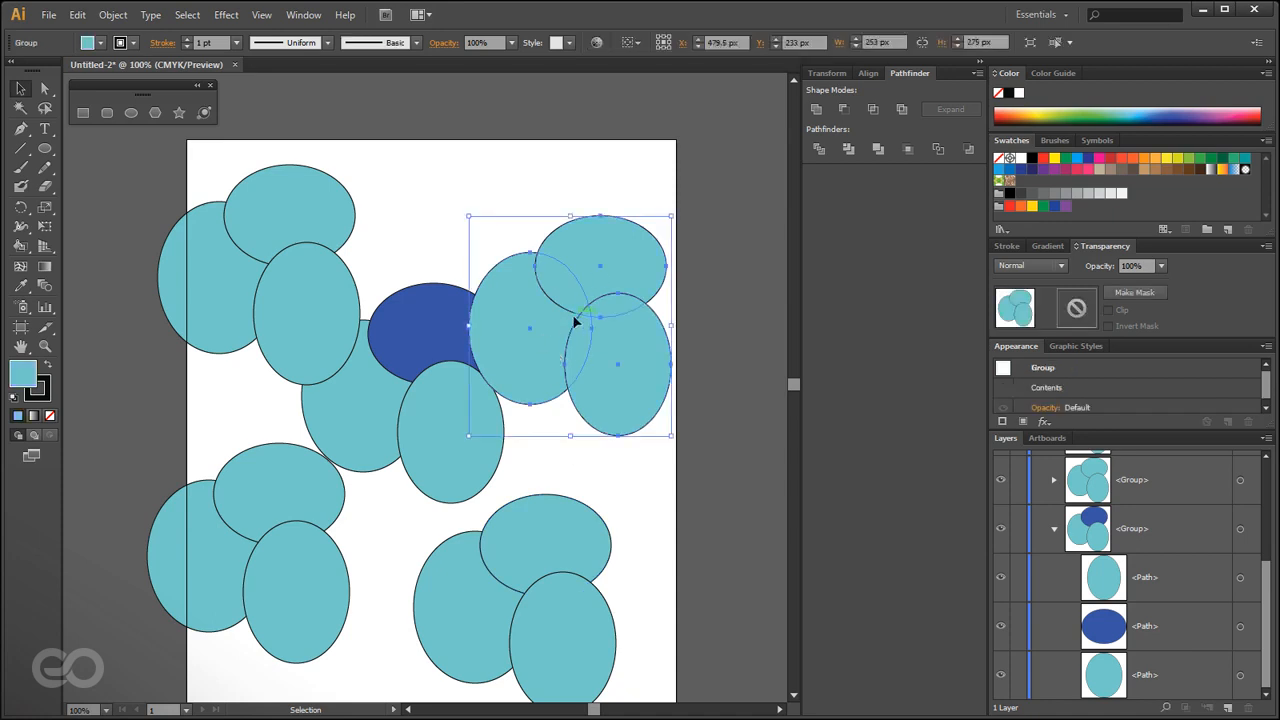
double_click(557, 328)
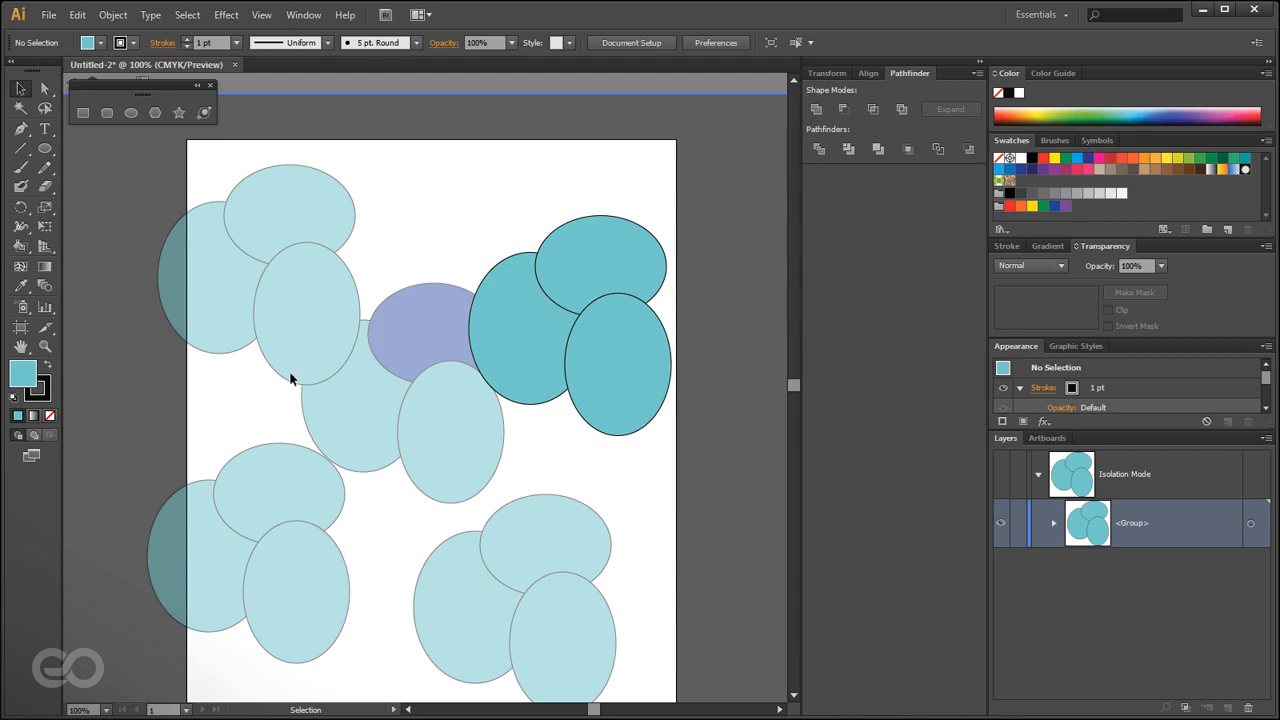
Select ellipses individually inside the isolated group, and move the floating shape tools off the isolation breadcrumb.
click(521, 344)
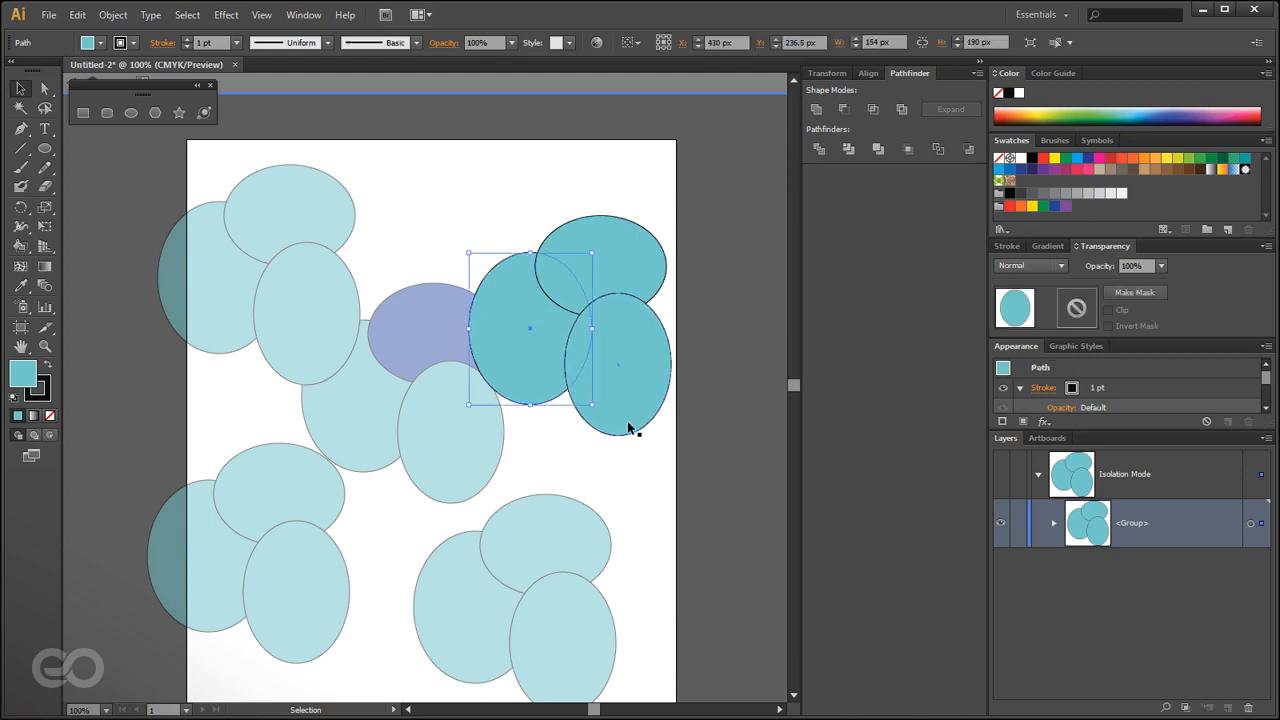
click(725, 368)
click(594, 377)
click(484, 321)
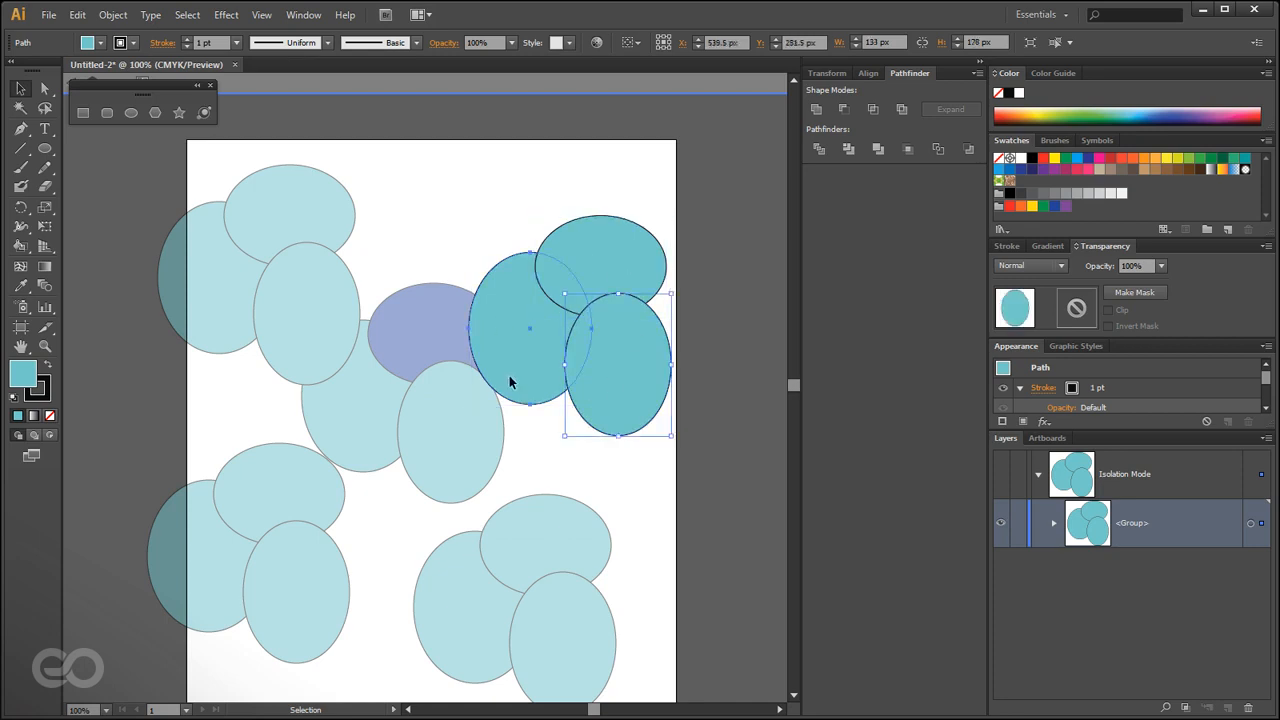
click(617, 470)
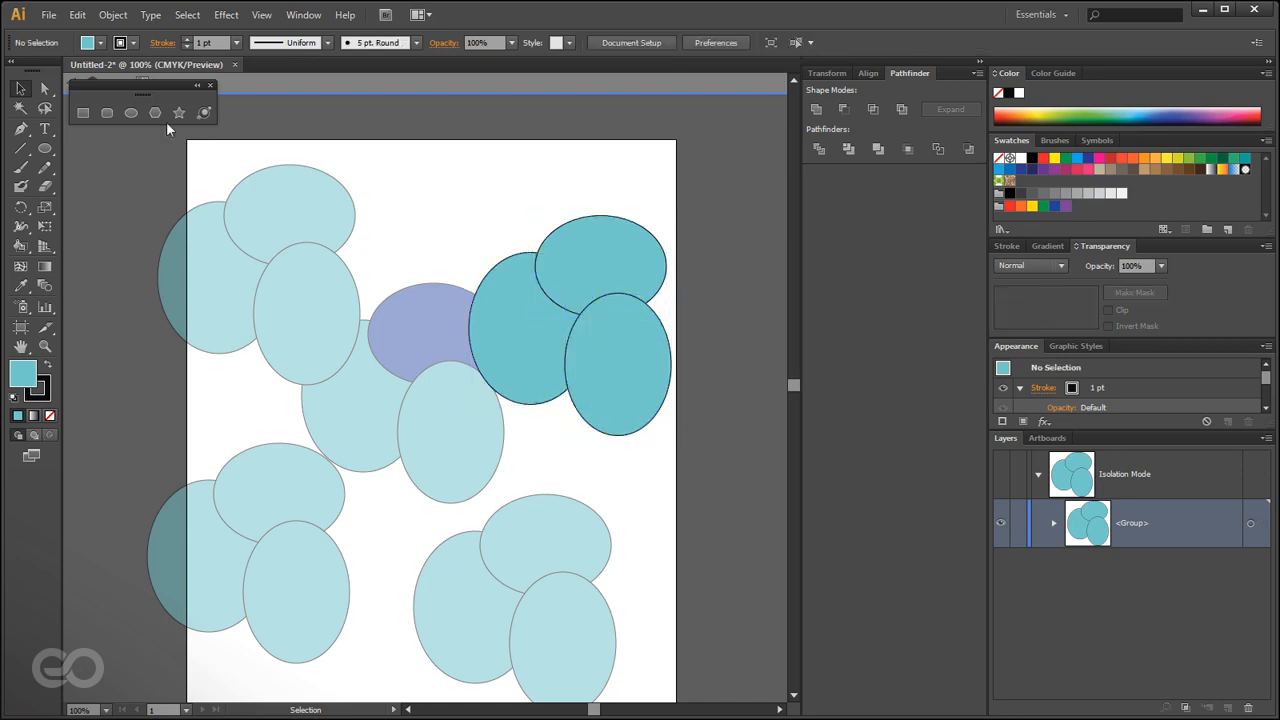
drag(168, 88, 163, 123)
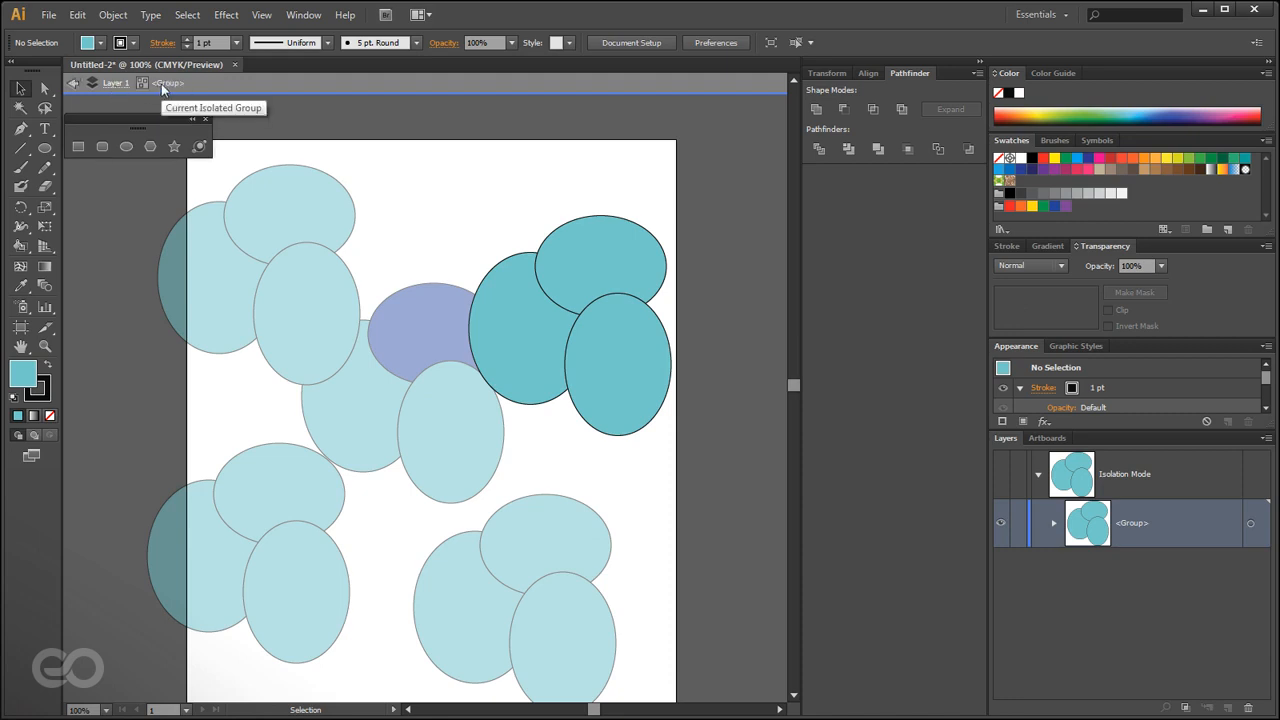
Fill the isolated group's upper wide ellipse with green and its lower-right ellipse with very dark teal.
click(541, 329)
click(645, 274)
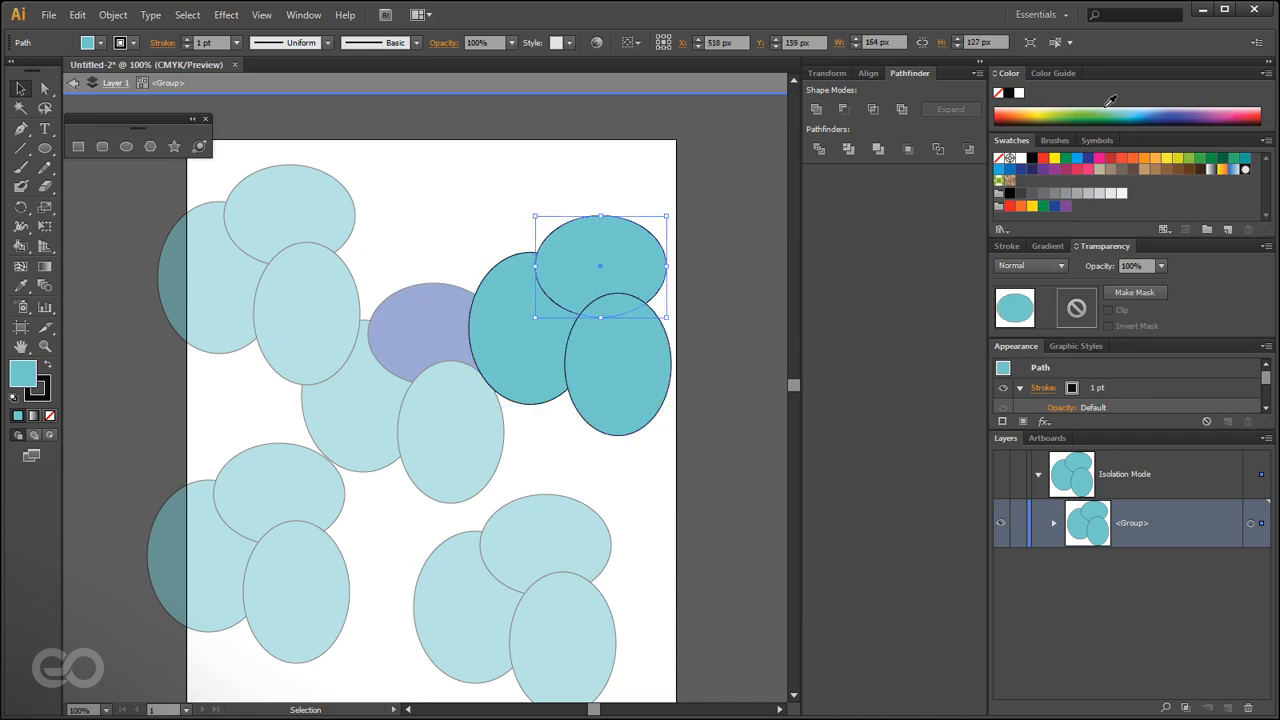
click(1080, 117)
click(643, 362)
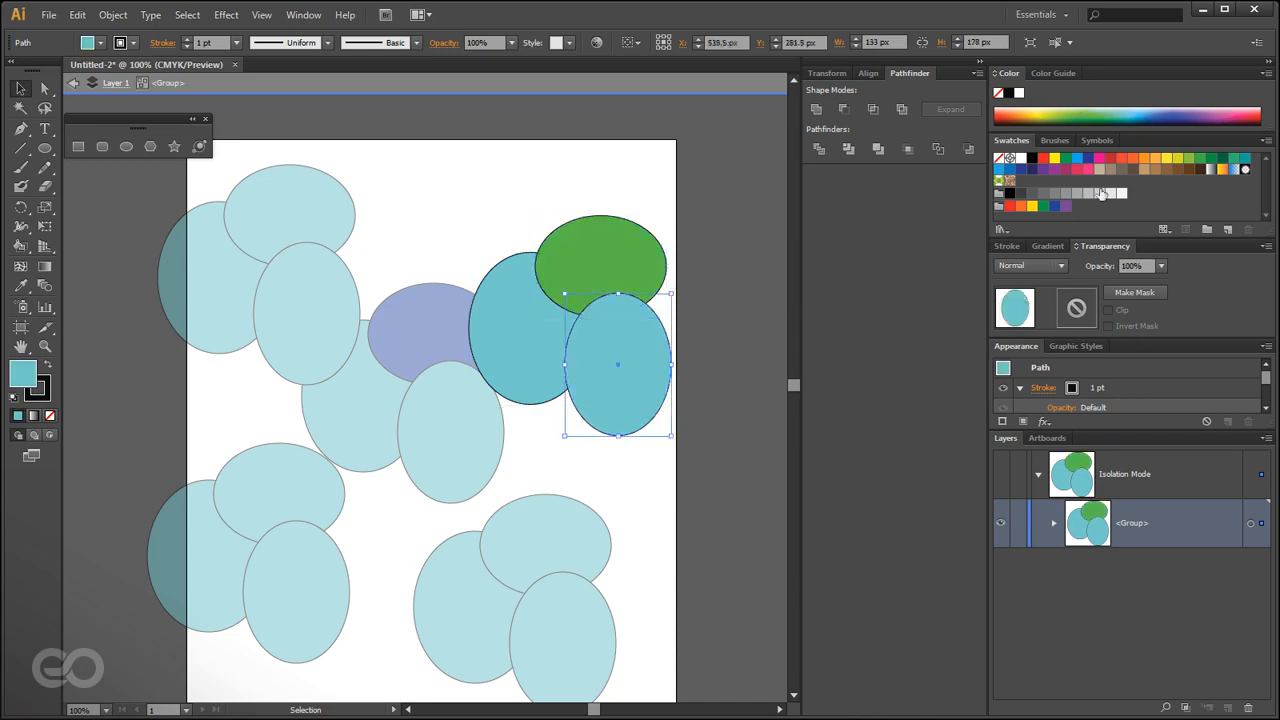
click(1133, 121)
Subtract the dark ellipse from the light blue ellipse with Minus Front, and return from the isolated group to Layer 1.
shift+click(500, 362)
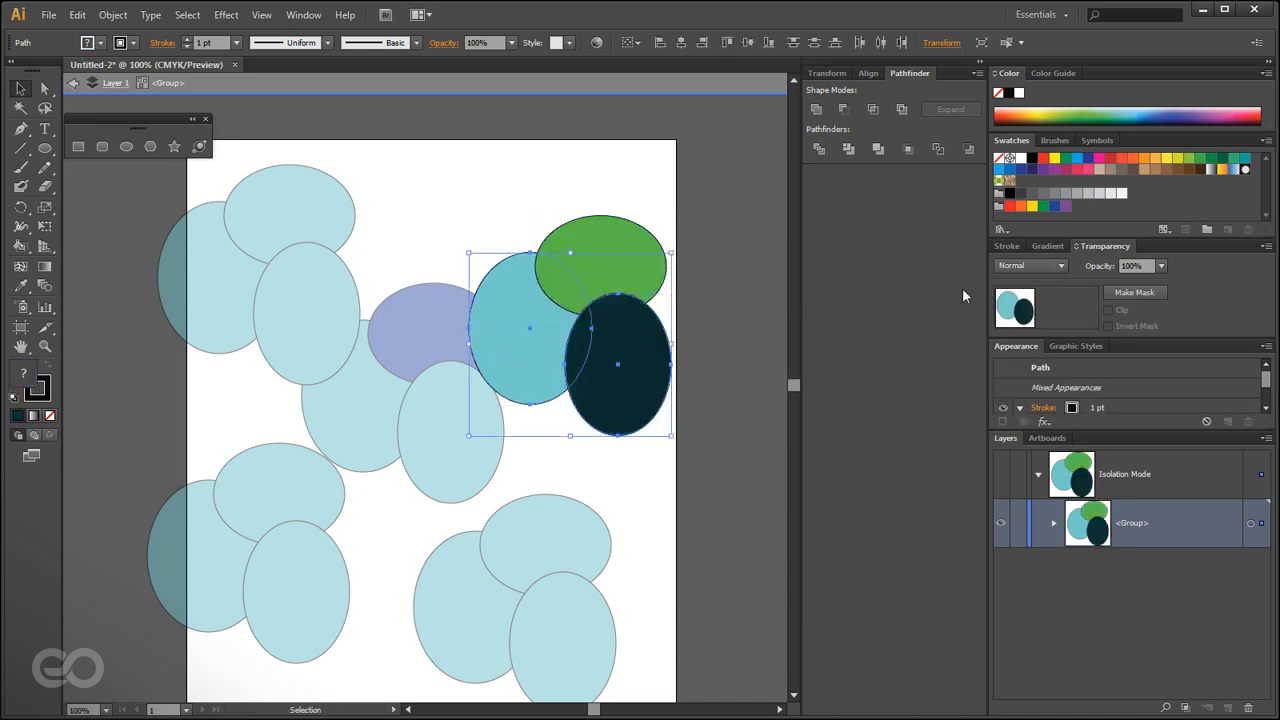
click(843, 108)
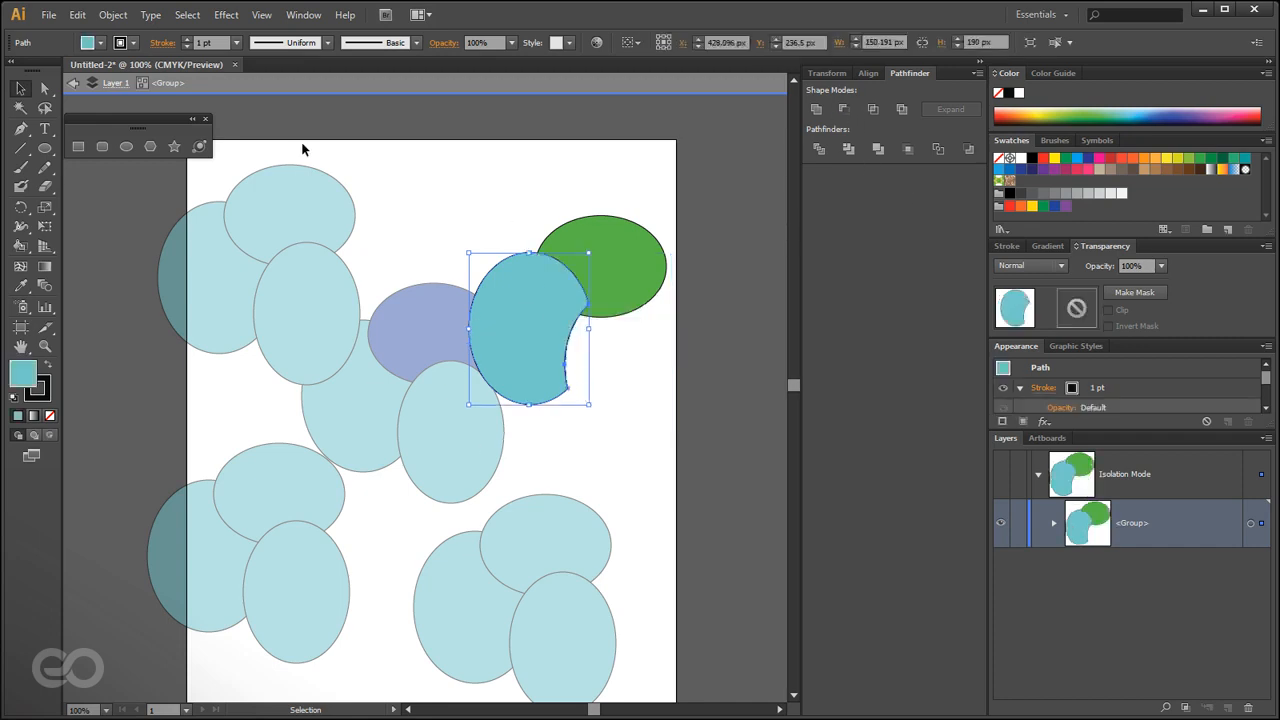
click(70, 86)
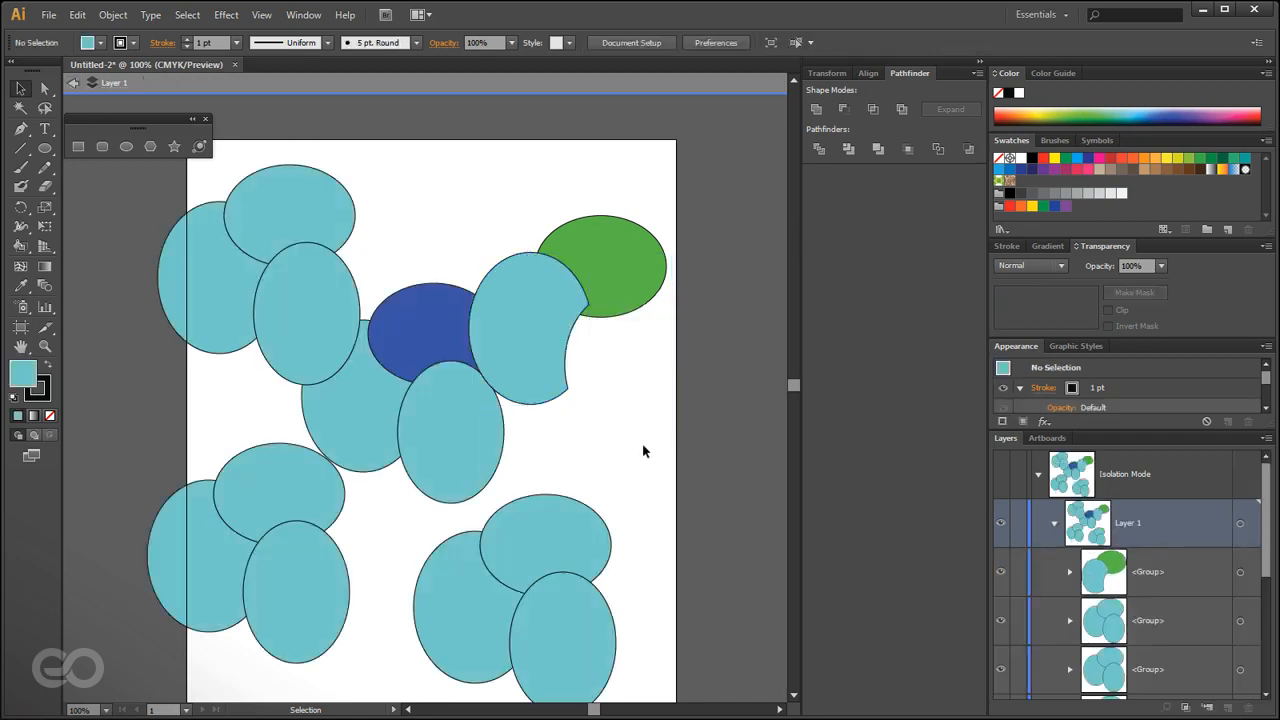
Try moving the edited group as one object toward the upper left, and undo the move.
drag(545, 396, 496, 333)
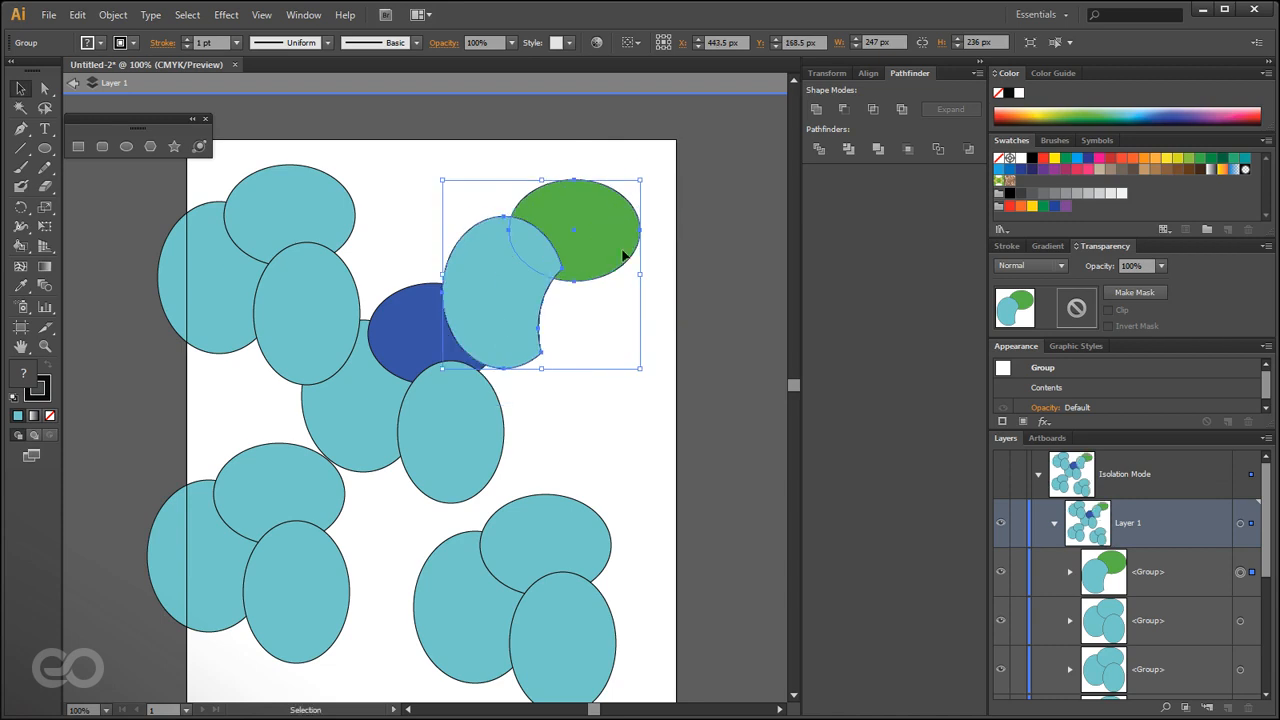
key(ctrl+z)
click(711, 537)
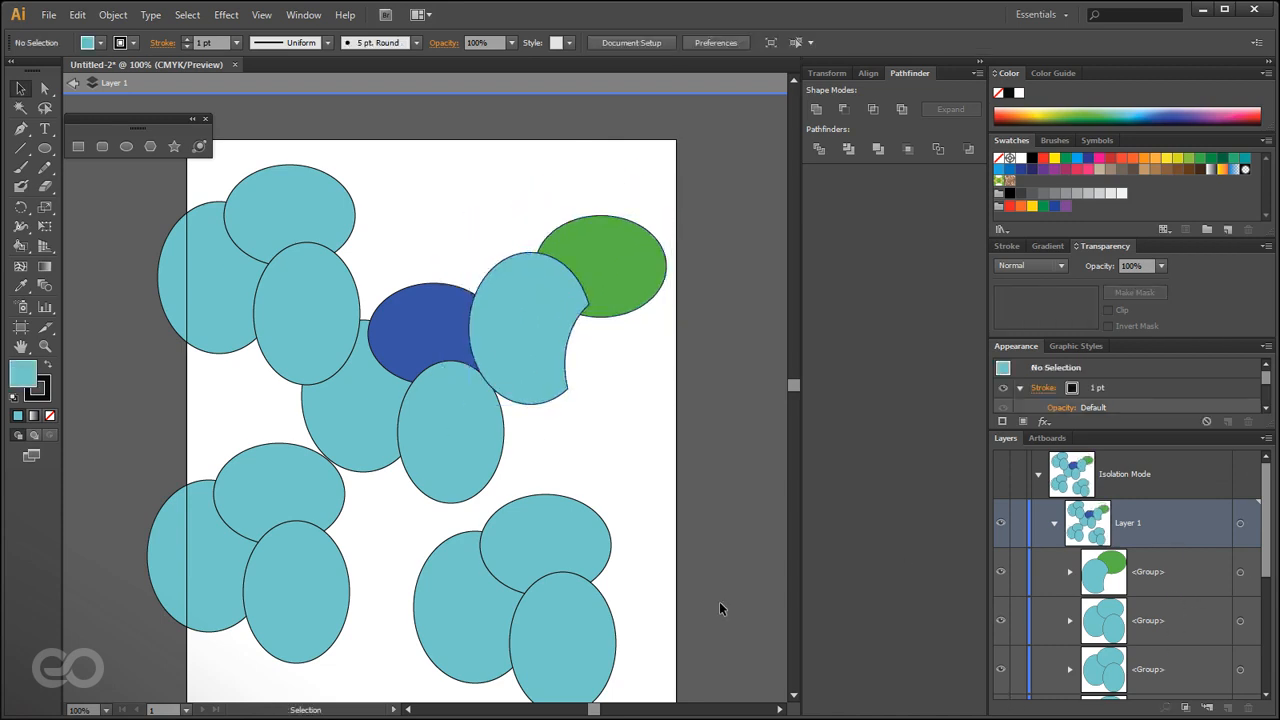
Isolate the lower-left ellipse group, delete its upper wide ellipse, and exit isolation mode.
double_click(240, 517)
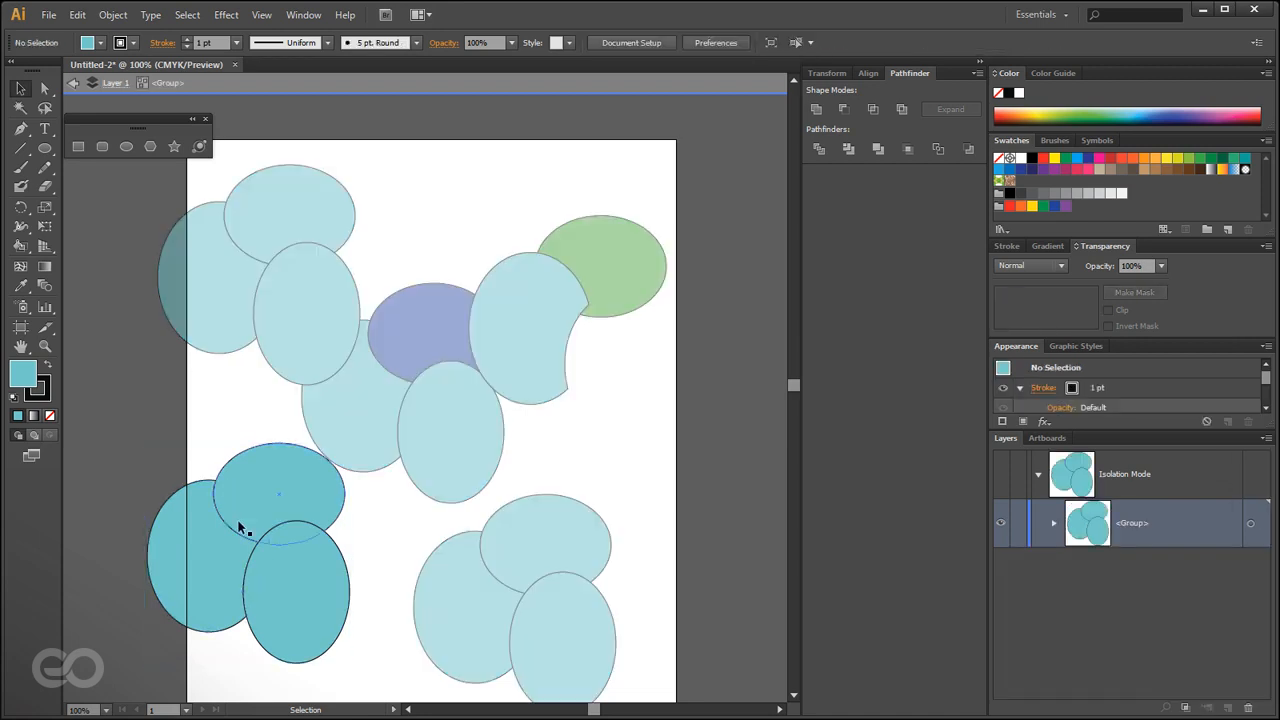
click(252, 498)
key(Delete)
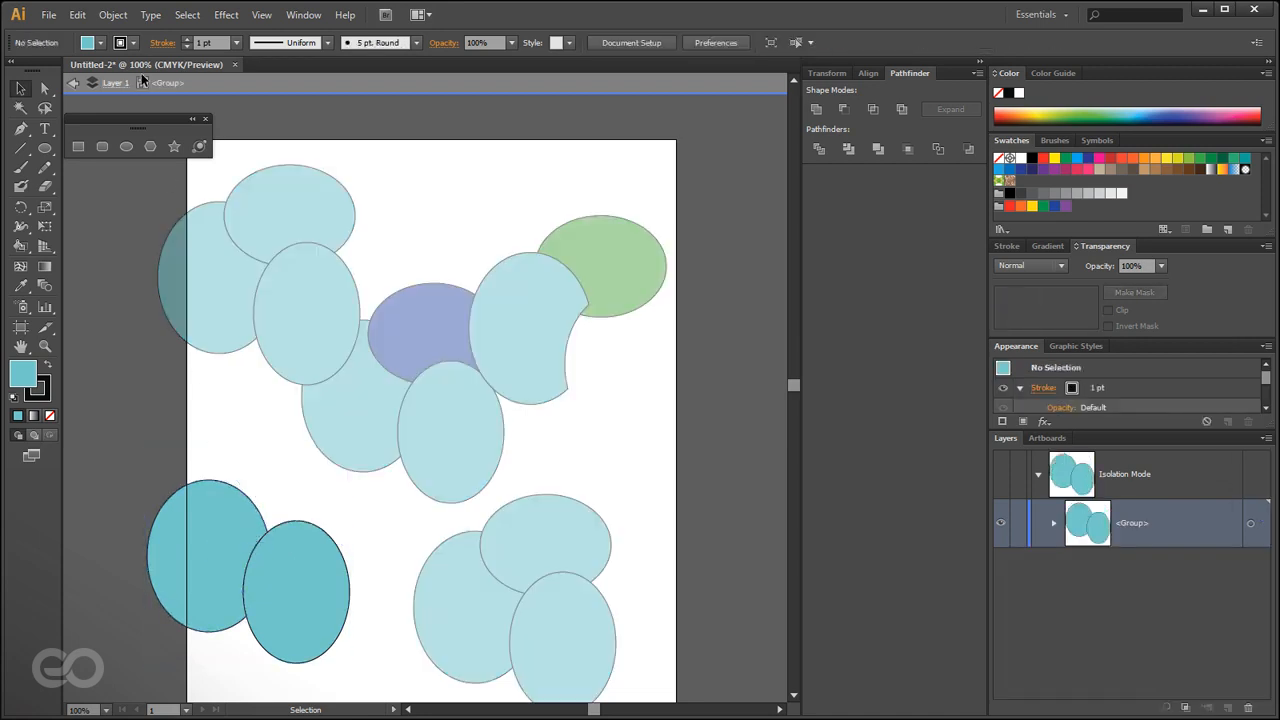
click(73, 85)
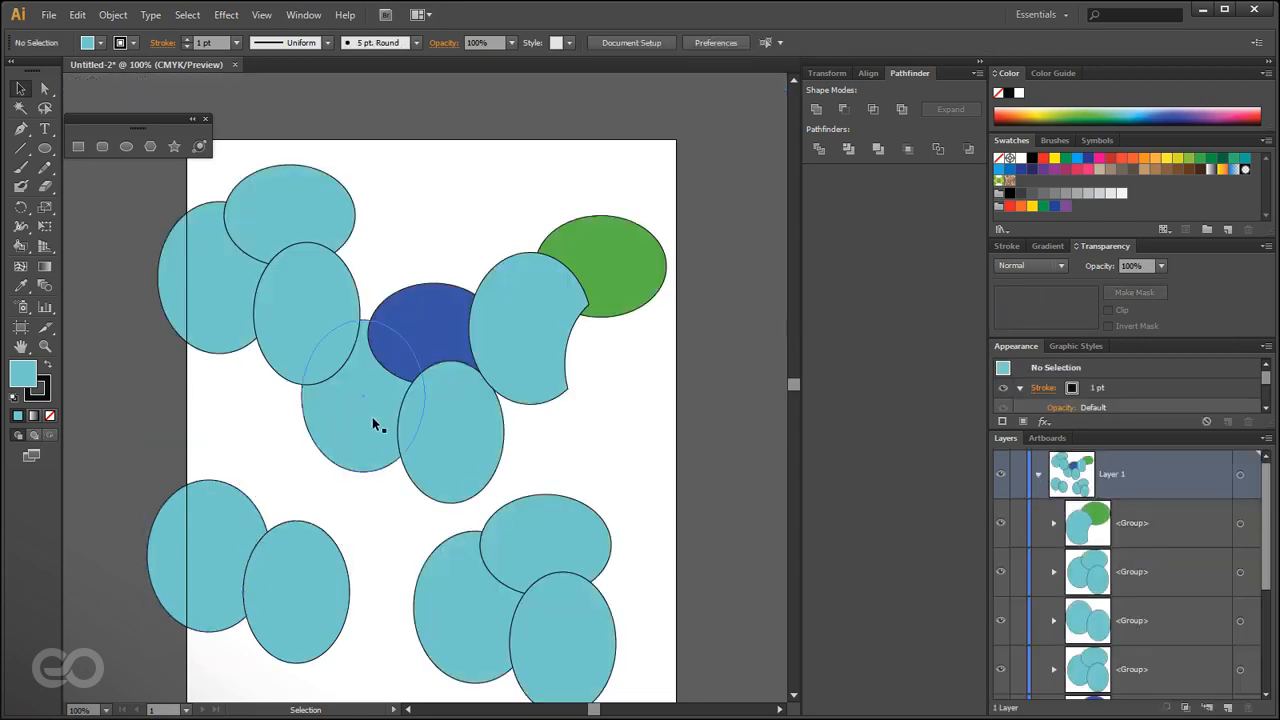
Delete all five ellipse groups to clear the artboard.
scroll(400, 503, down, 1)
key(alt)
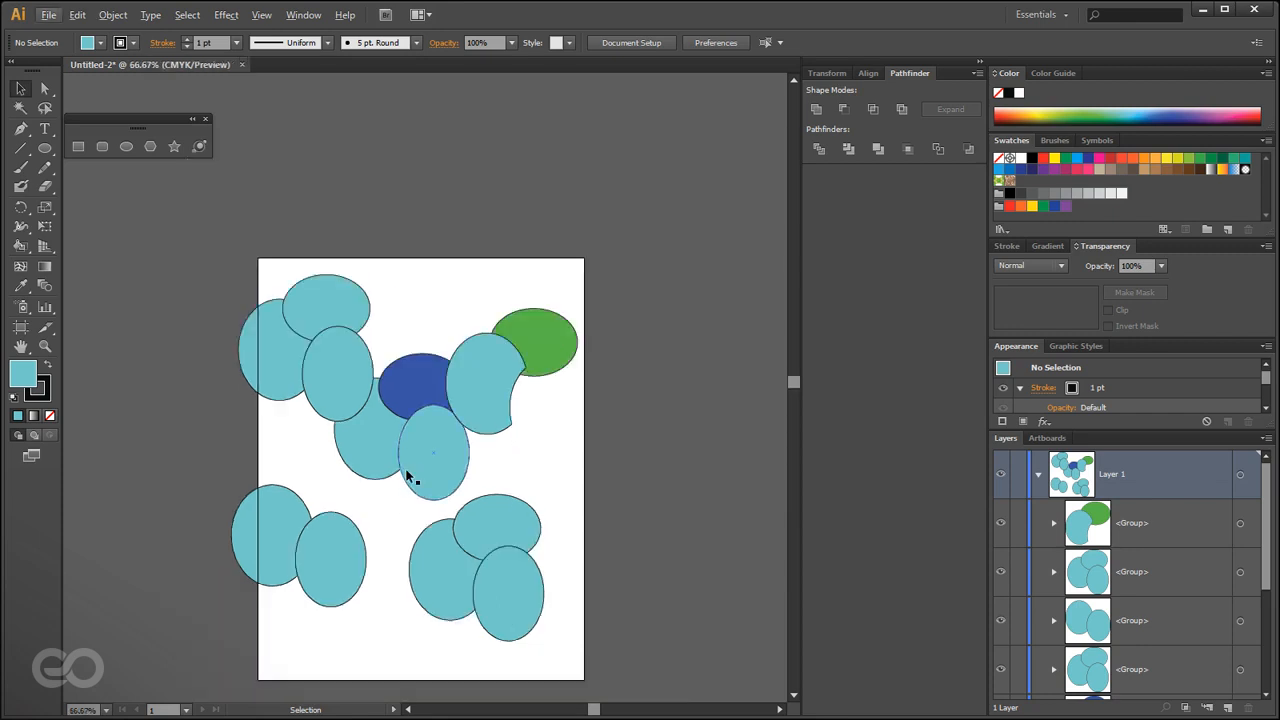
drag(447, 509, 444, 447)
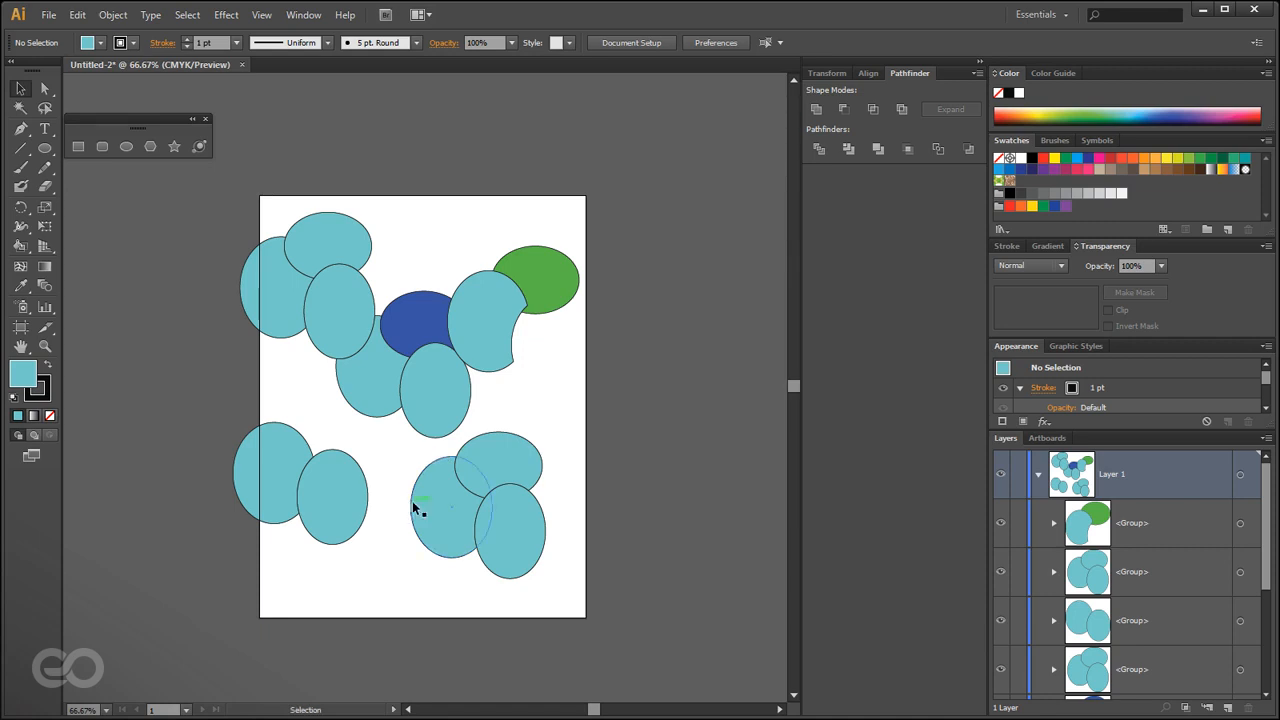
scroll(371, 403, up, 1)
click(535, 630)
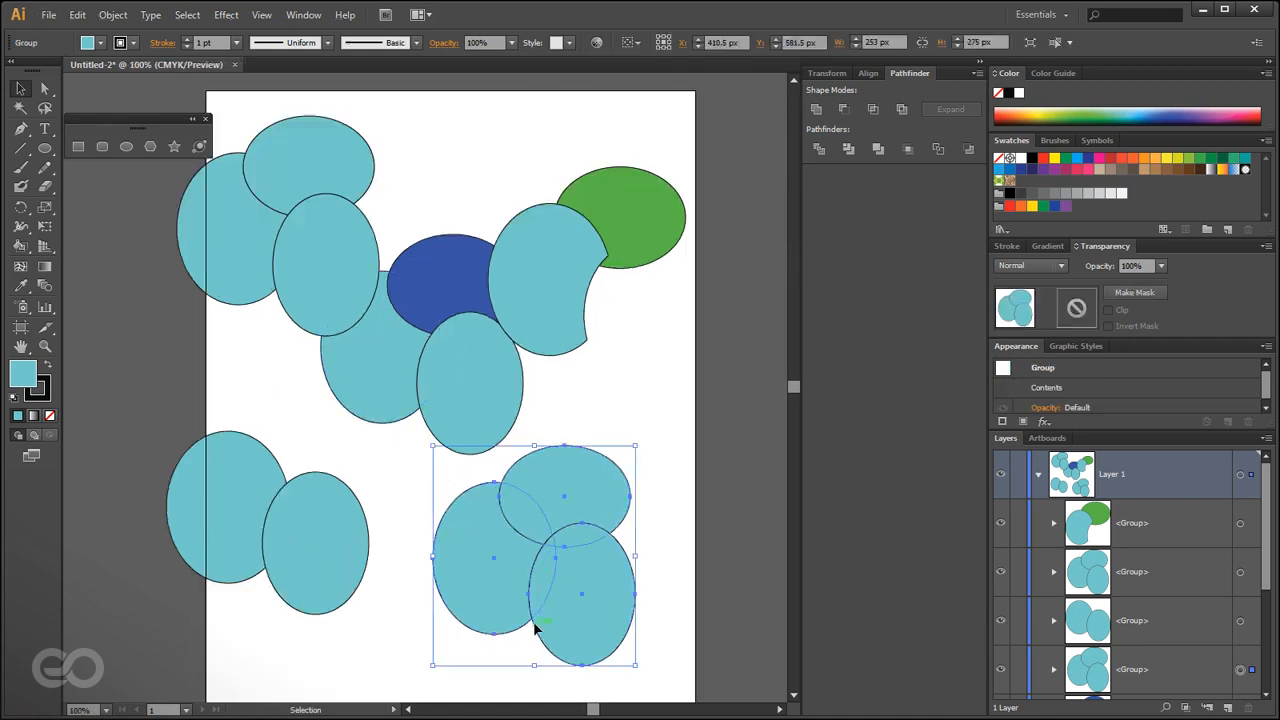
key(Delete)
click(461, 365)
key(Delete)
click(512, 322)
key(Delete)
click(346, 332)
key(Delete)
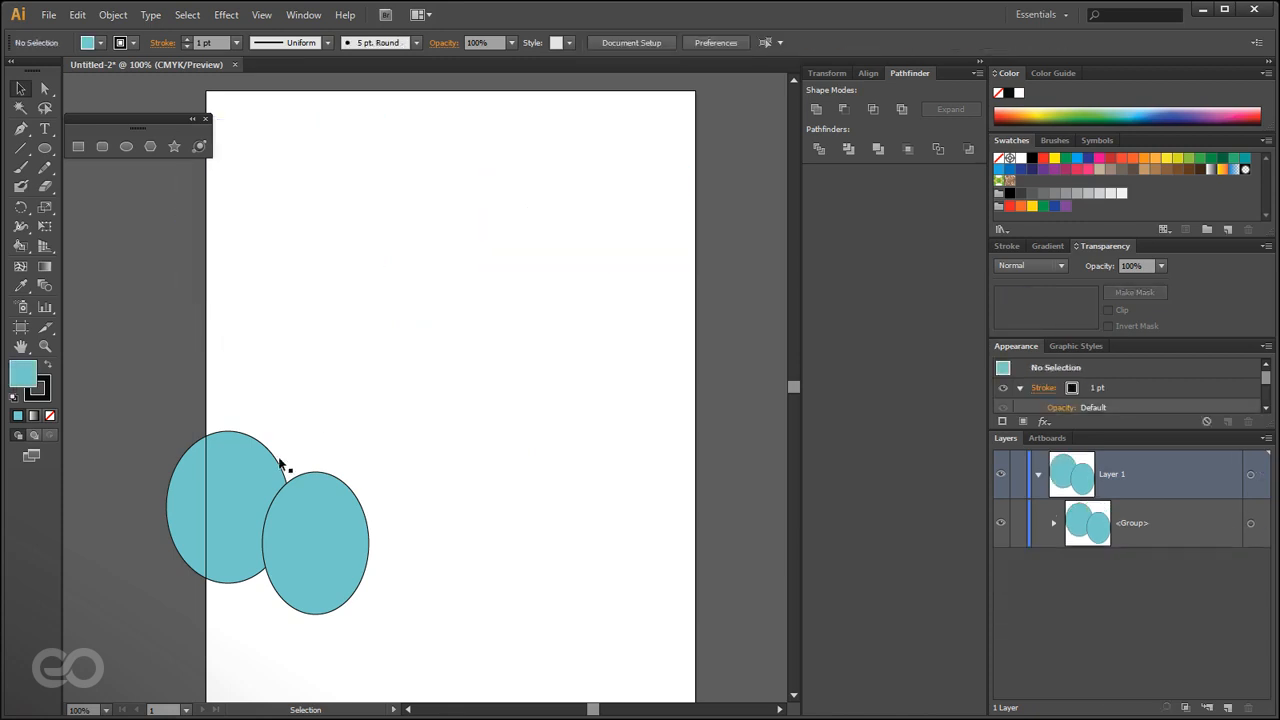
click(342, 505)
key(Delete)
Draw a circle about 372 px in diameter and move it to the middle of the artboard.
click(126, 146)
drag(383, 320, 618, 674)
key(v)
drag(549, 483, 469, 419)
click(150, 348)
Draw a rectangle about 460 by 244 px across the circle and adjust the shapes so they overlap centrally.
drag(45, 155, 85, 143)
mouse_move(263, 288)
mouse_down()
mouse_move(651, 477)
mouse_move(631, 483)
mouse_up()
click(21, 88)
click(148, 452)
drag(458, 364, 452, 368)
Select the circle and the rectangle in front of it, and make a clipping mask from them.
click(454, 269)
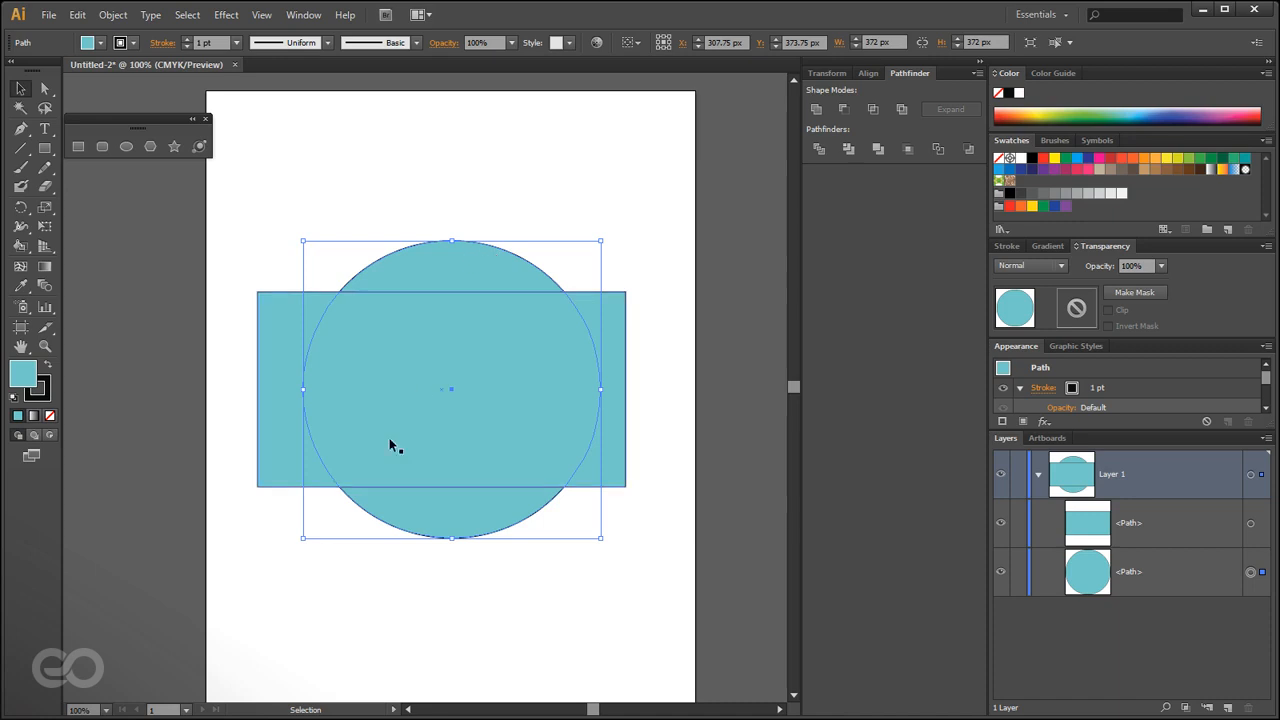
shift+click(300, 308)
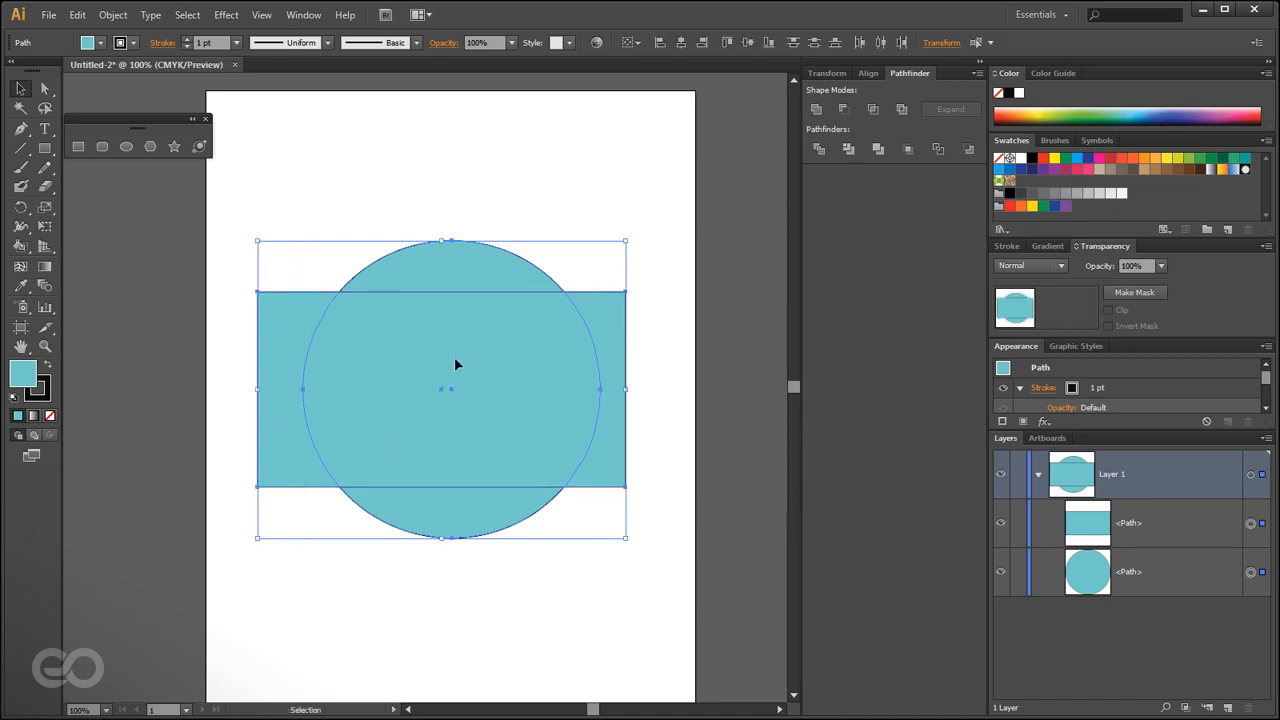
click(113, 14)
mouse_move(120, 489)
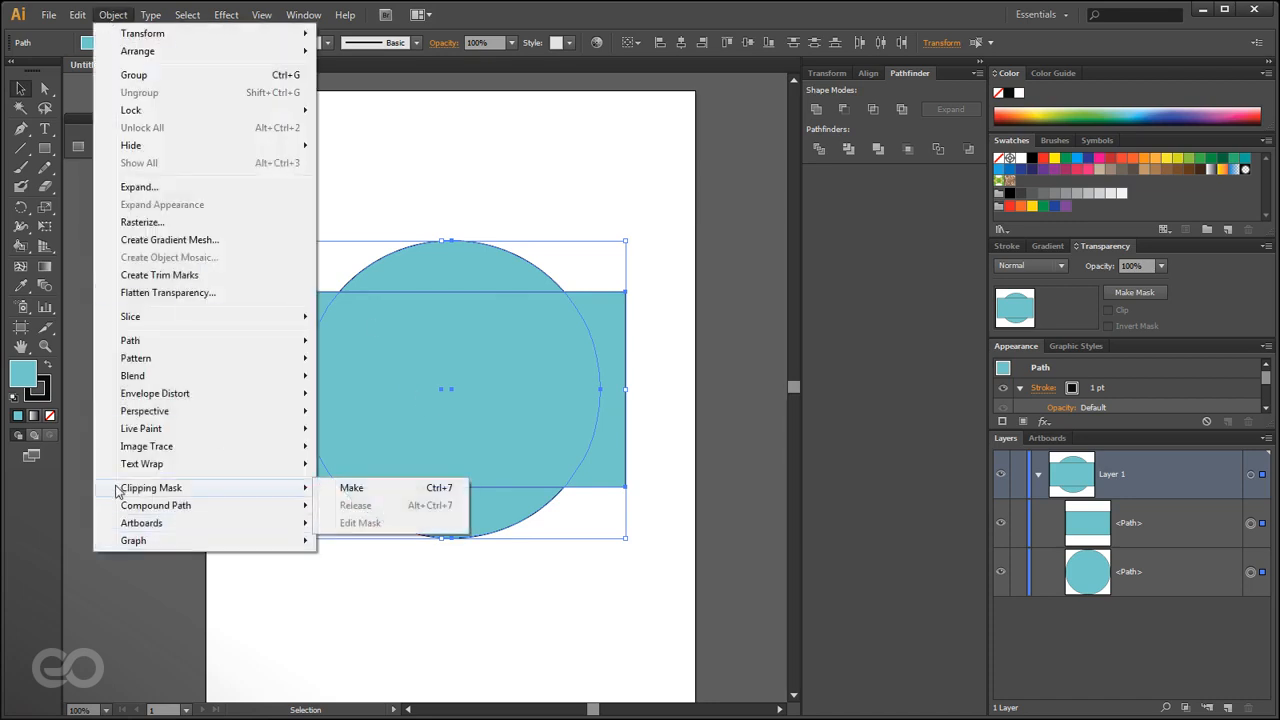
click(360, 490)
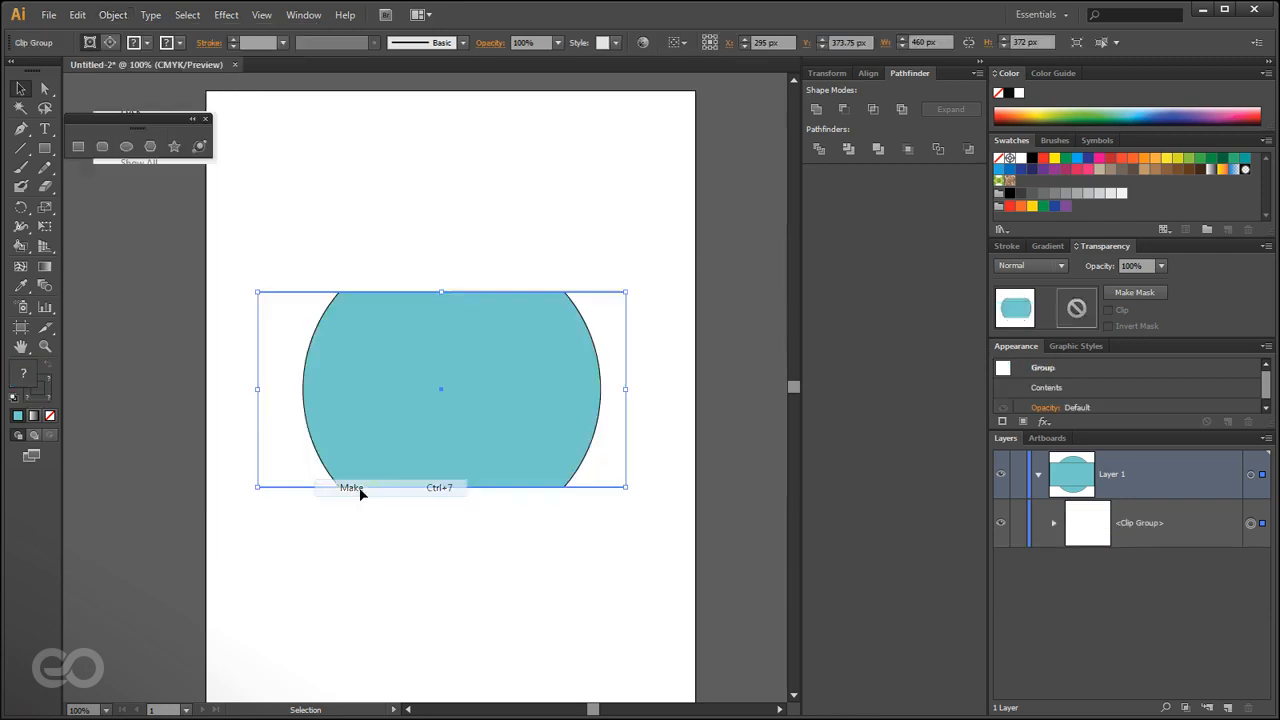
Expand the clip group in the layer list and highlight its clipping path and the circle path in turn.
click(360, 575)
click(353, 387)
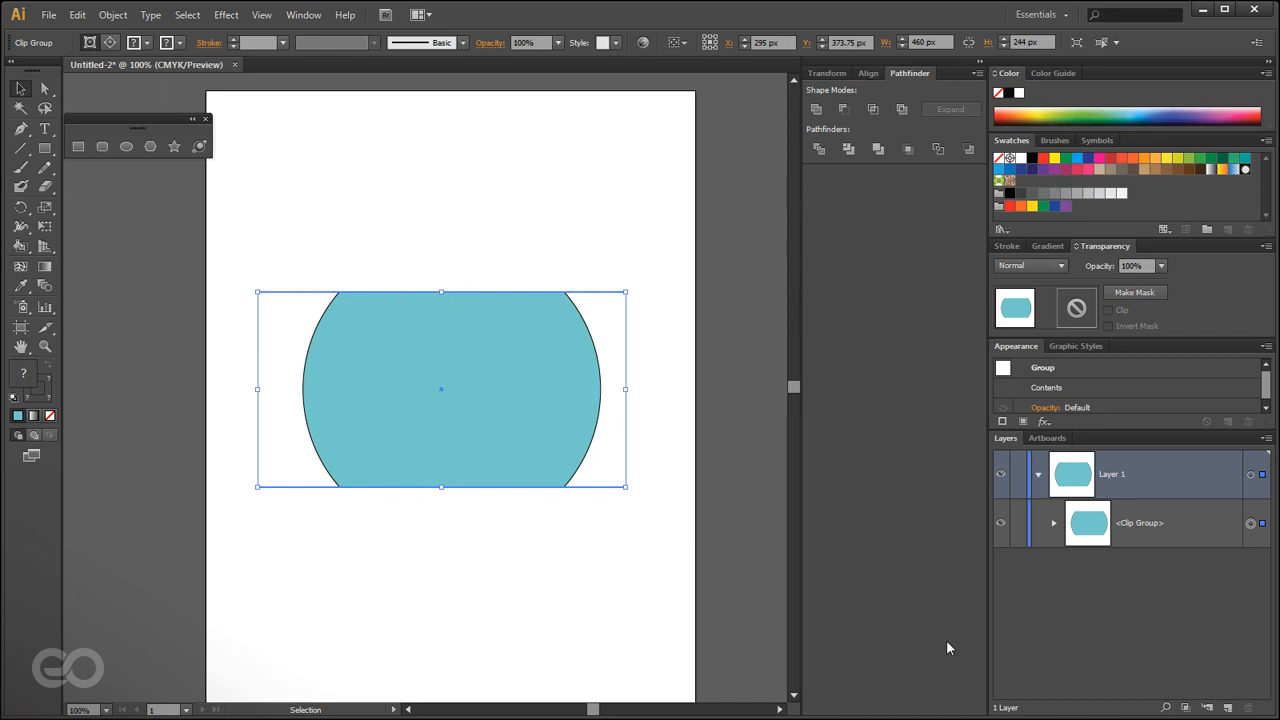
click(1054, 526)
click(1120, 584)
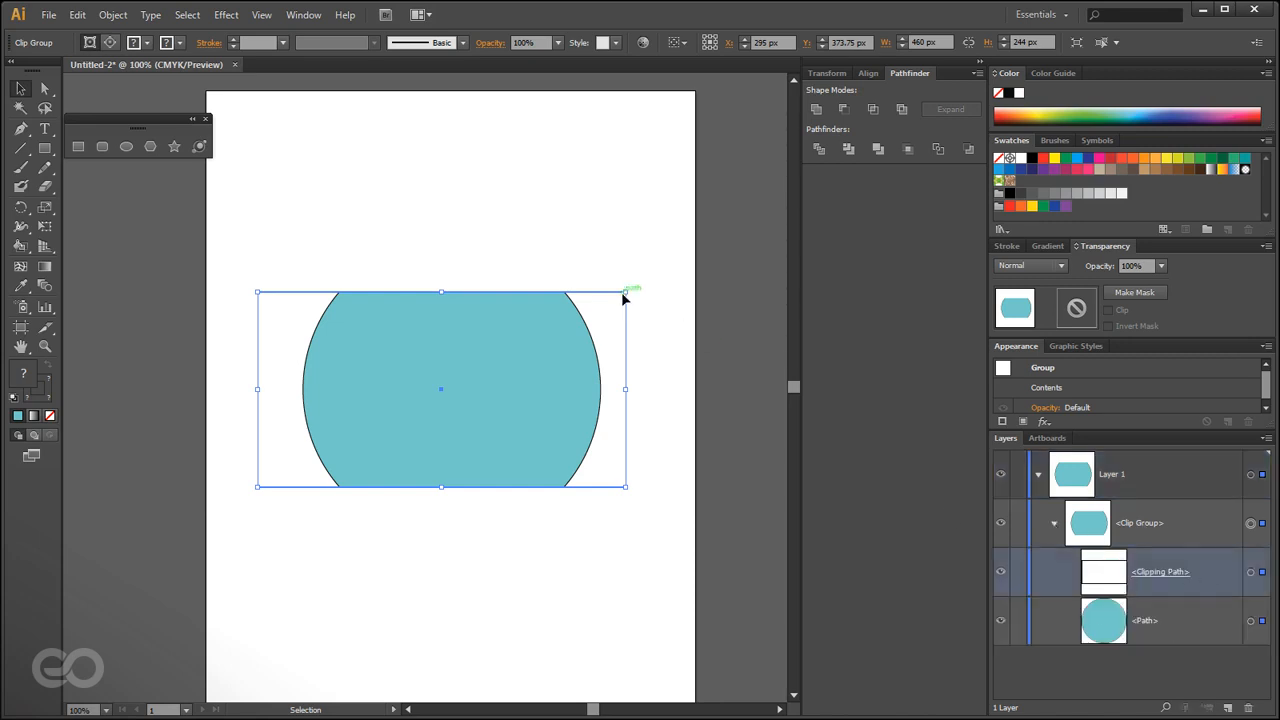
click(1188, 628)
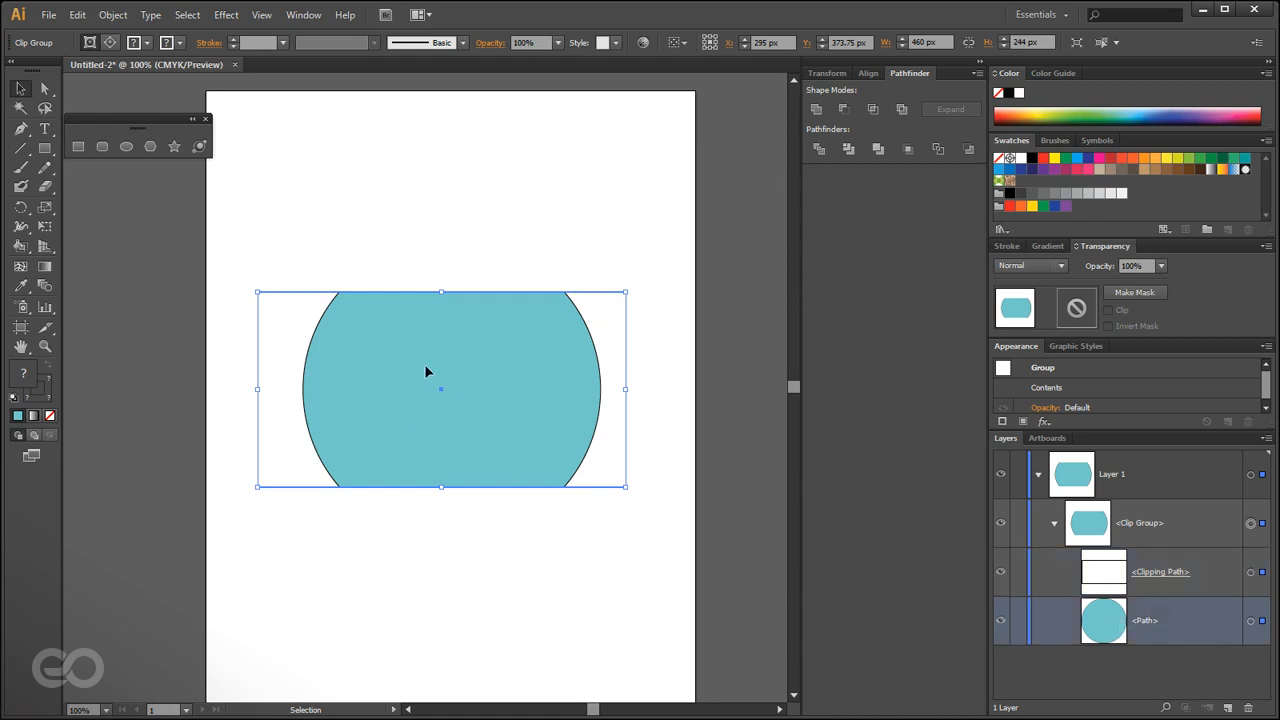
click(527, 575)
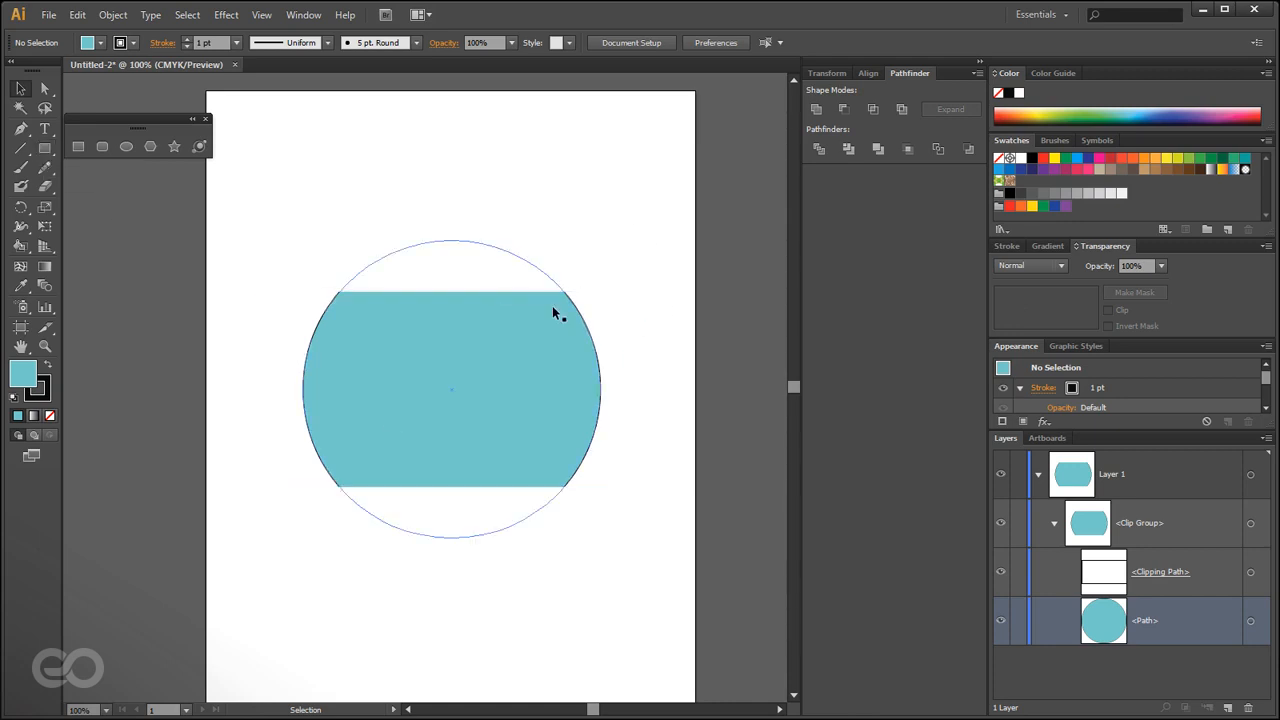
Draw a rectangle about 192 by 207 px over the clipped shape's upper-right corner and move it into the clip group beneath the clipping path.
click(46, 149)
drag(471, 203, 626, 369)
key(v)
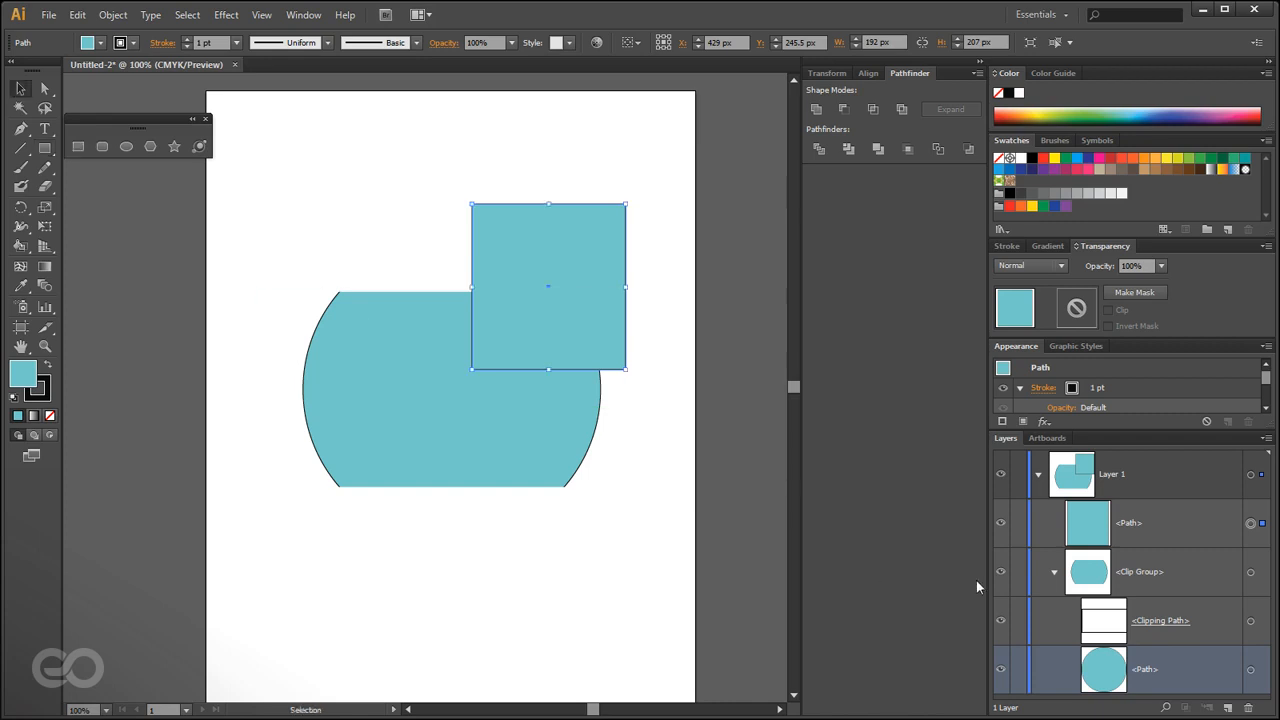
click(1167, 518)
drag(1167, 522, 1171, 646)
click(644, 472)
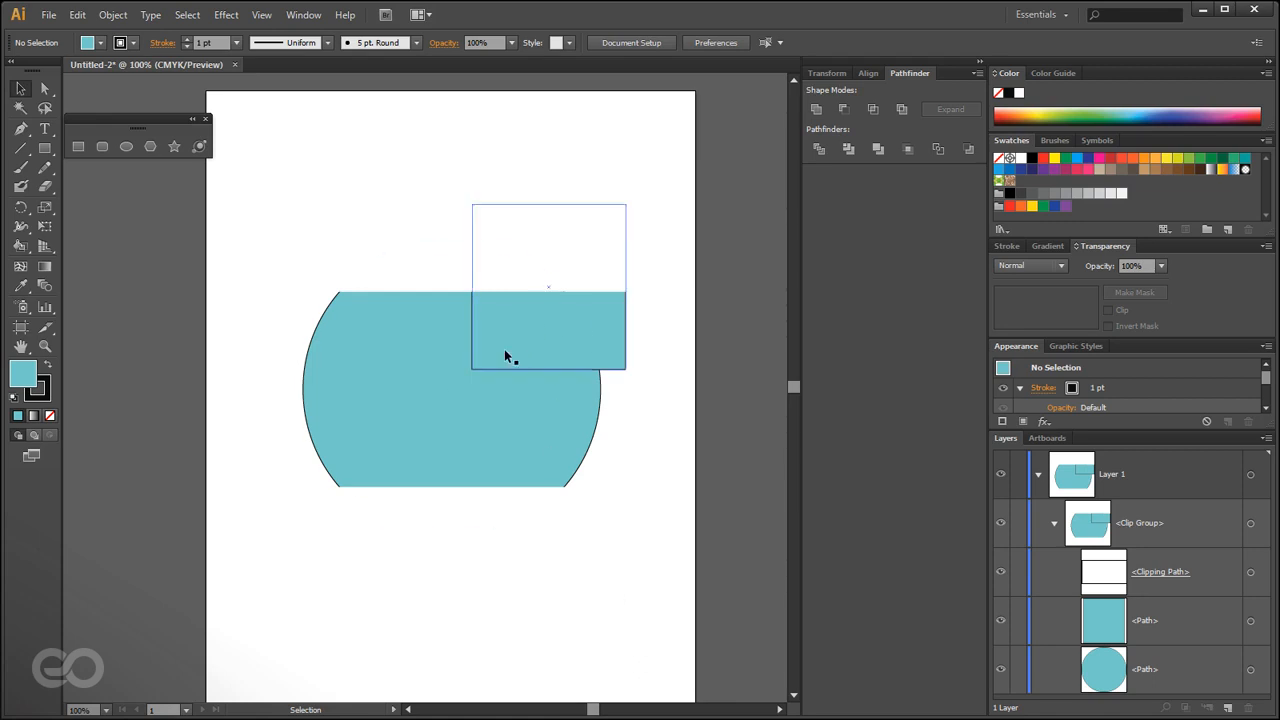
click(521, 418)
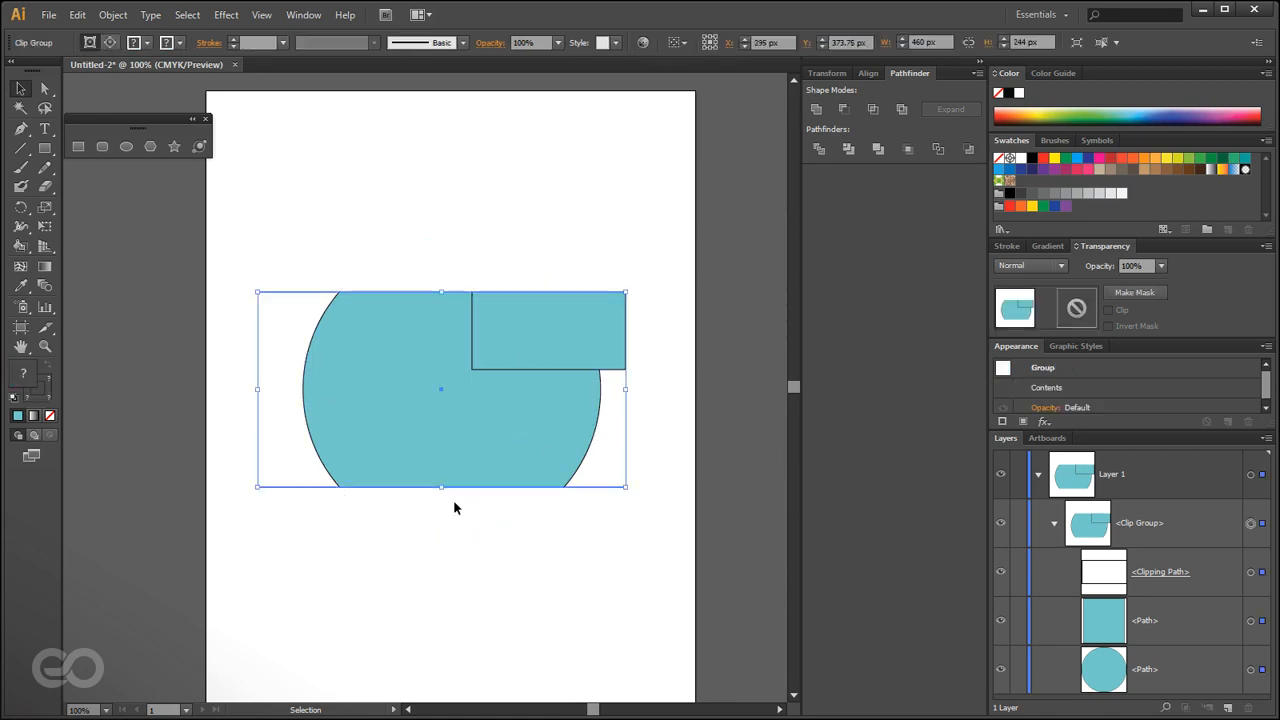
click(497, 626)
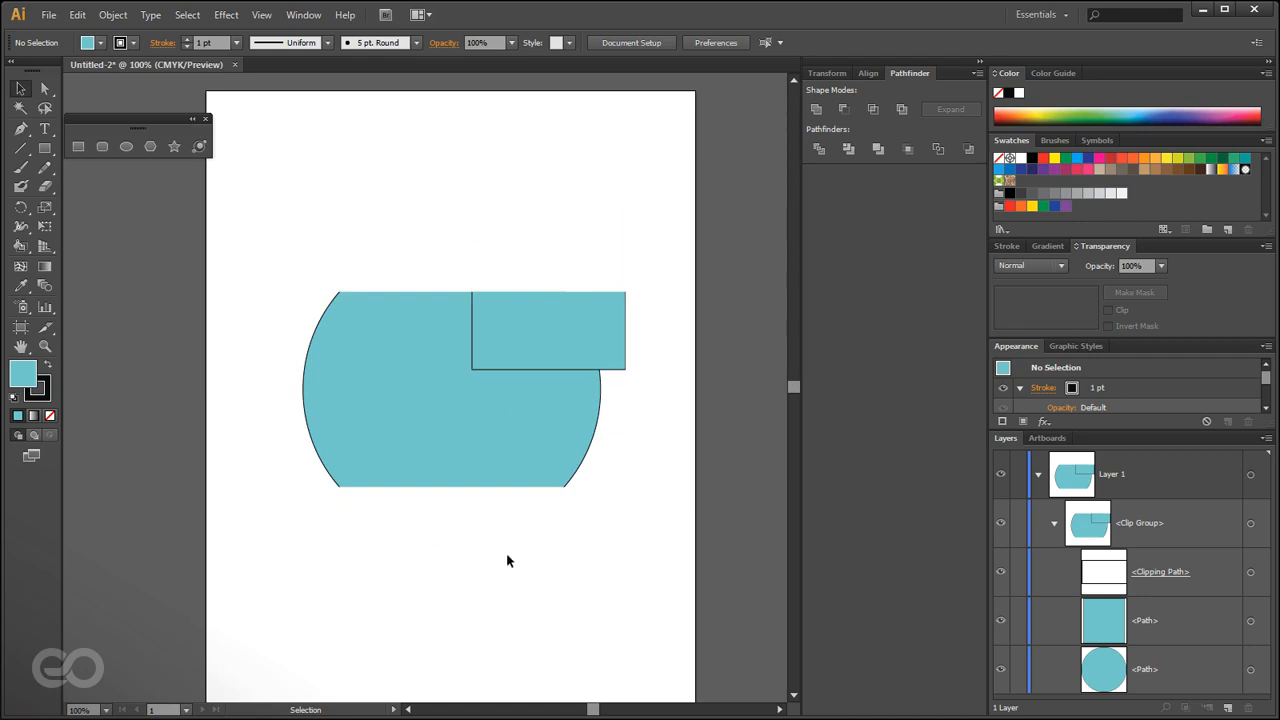
click(520, 410)
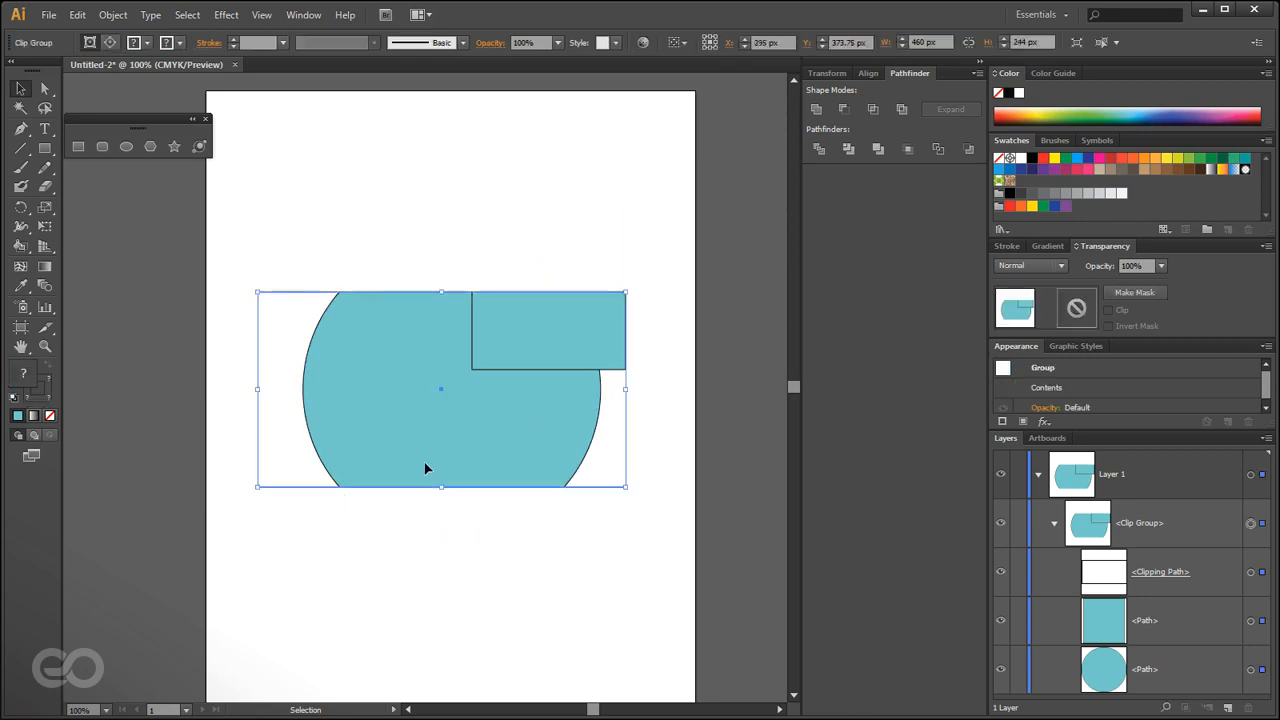
click(532, 572)
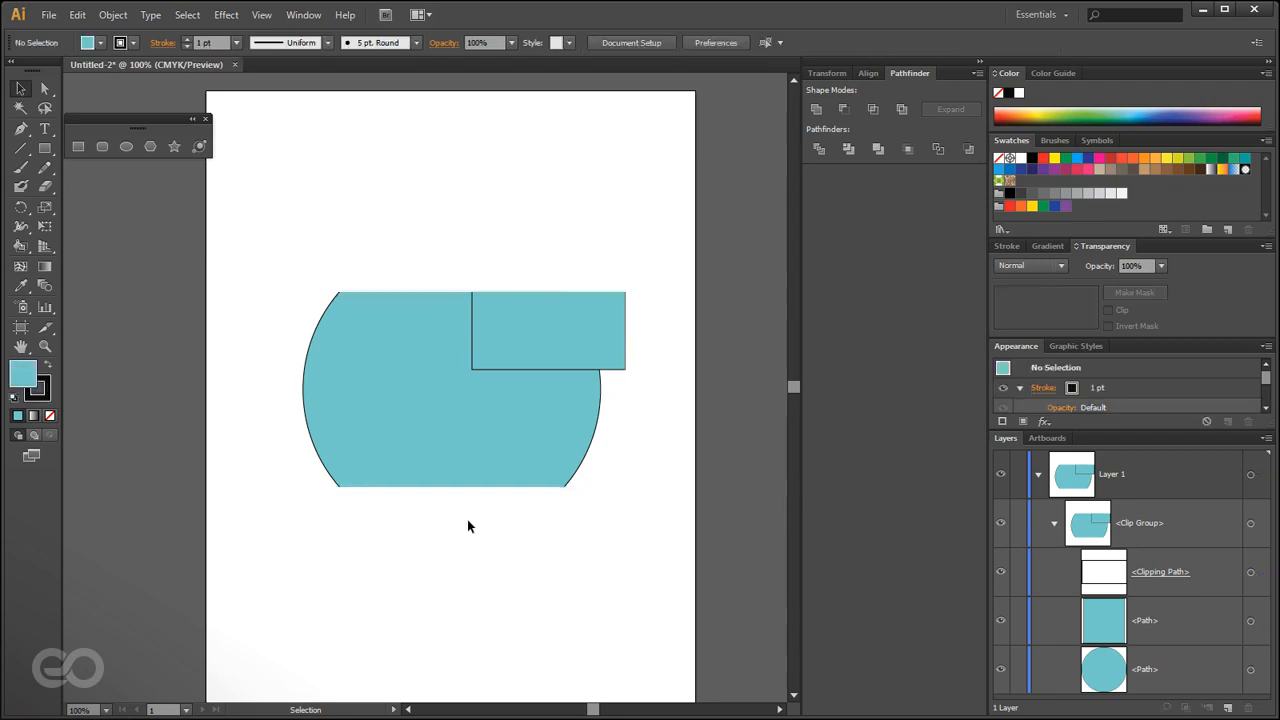
Delete the clip group and draw a tall rectangle about 113 by 384 px, centred on the artboard.
click(407, 385)
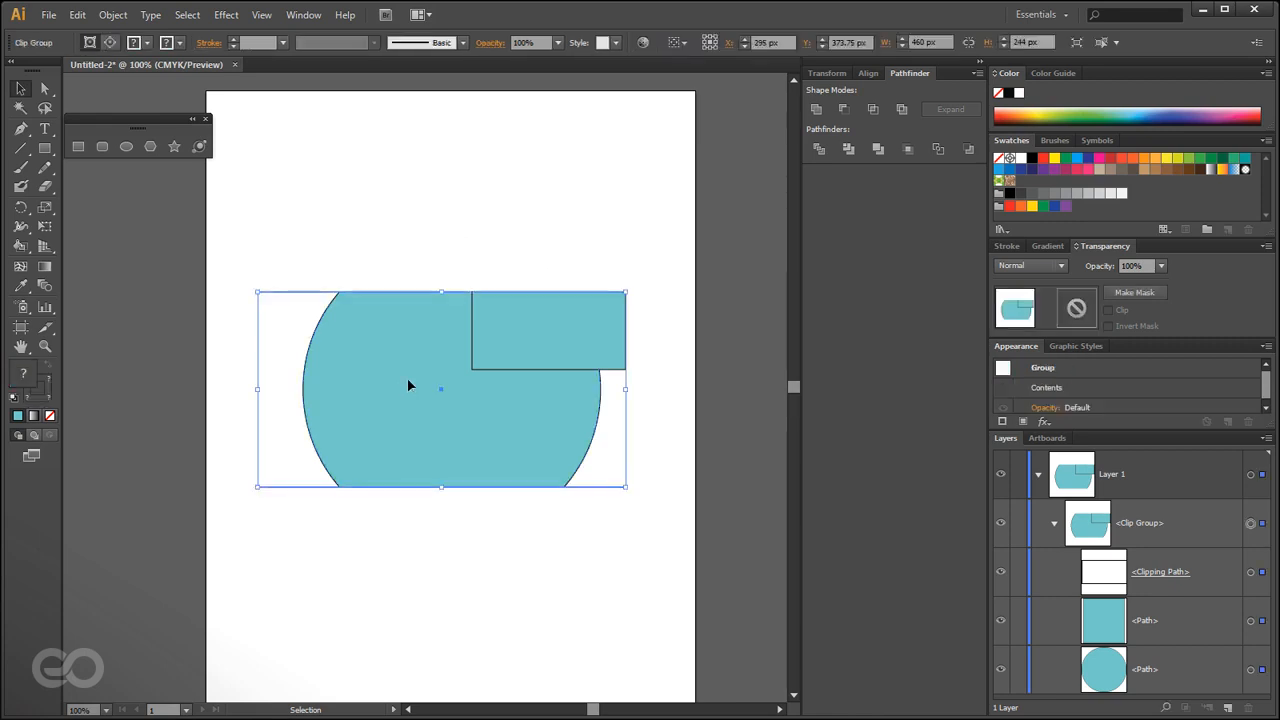
key(Delete)
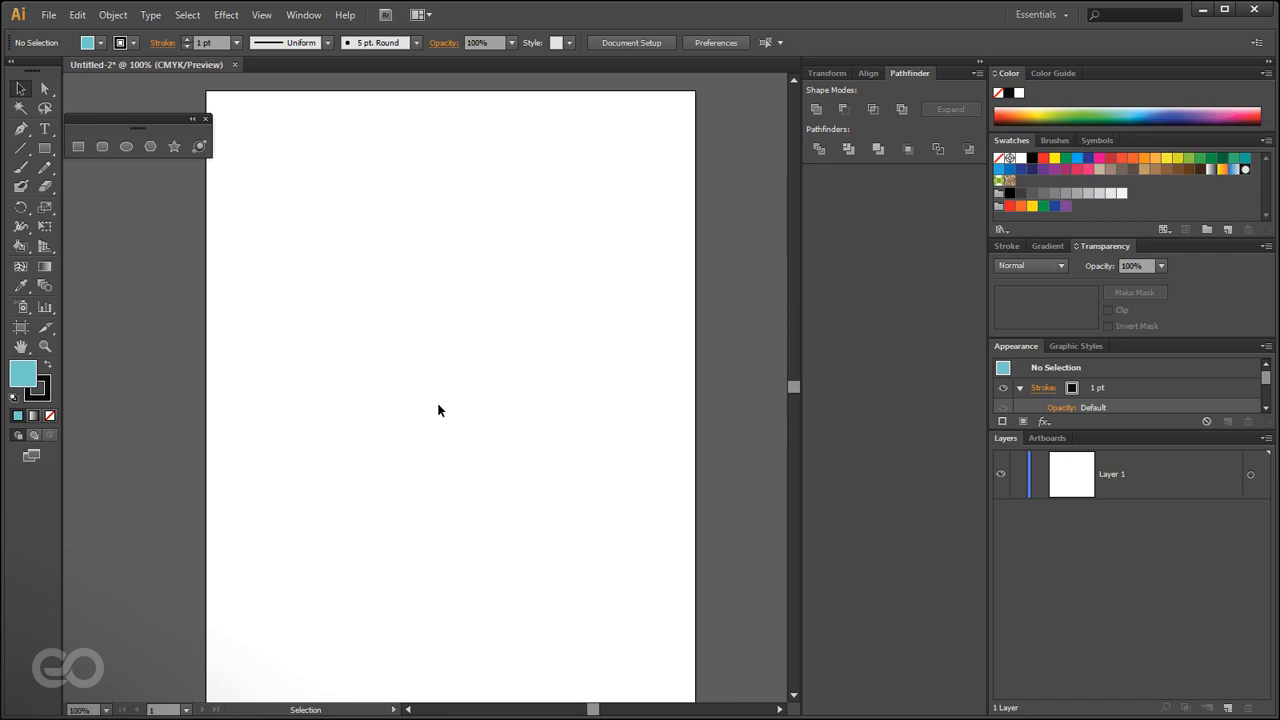
click(78, 146)
drag(314, 260, 405, 568)
click(19, 90)
click(537, 417)
drag(386, 476, 446, 445)
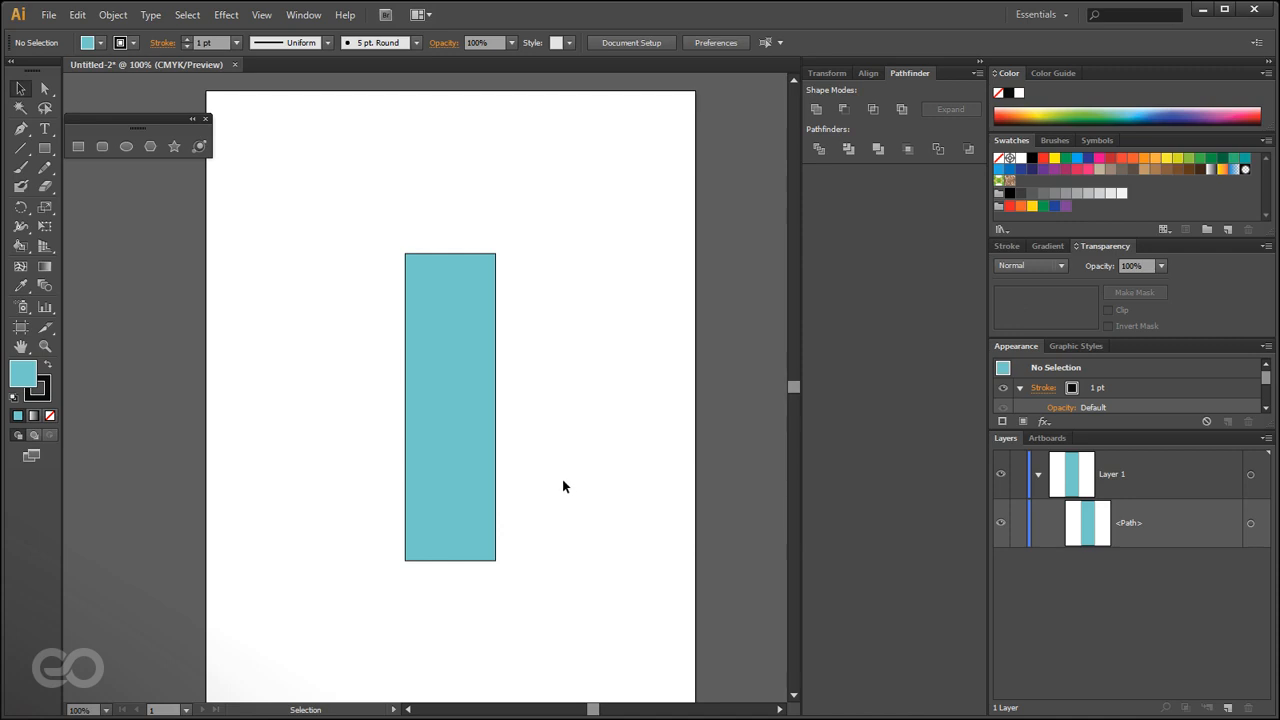
Apply a Gaussian Blur effect with a radius of 64 pixels to the rectangle and deselect it.
click(485, 340)
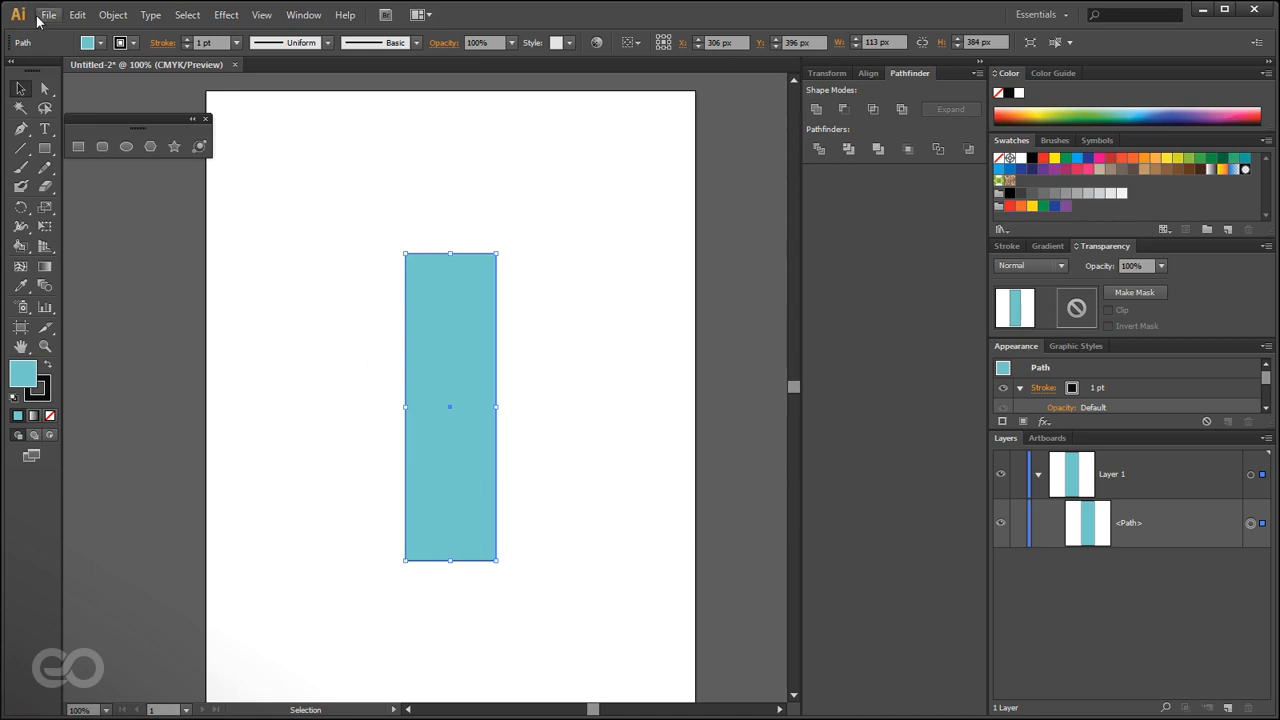
click(237, 19)
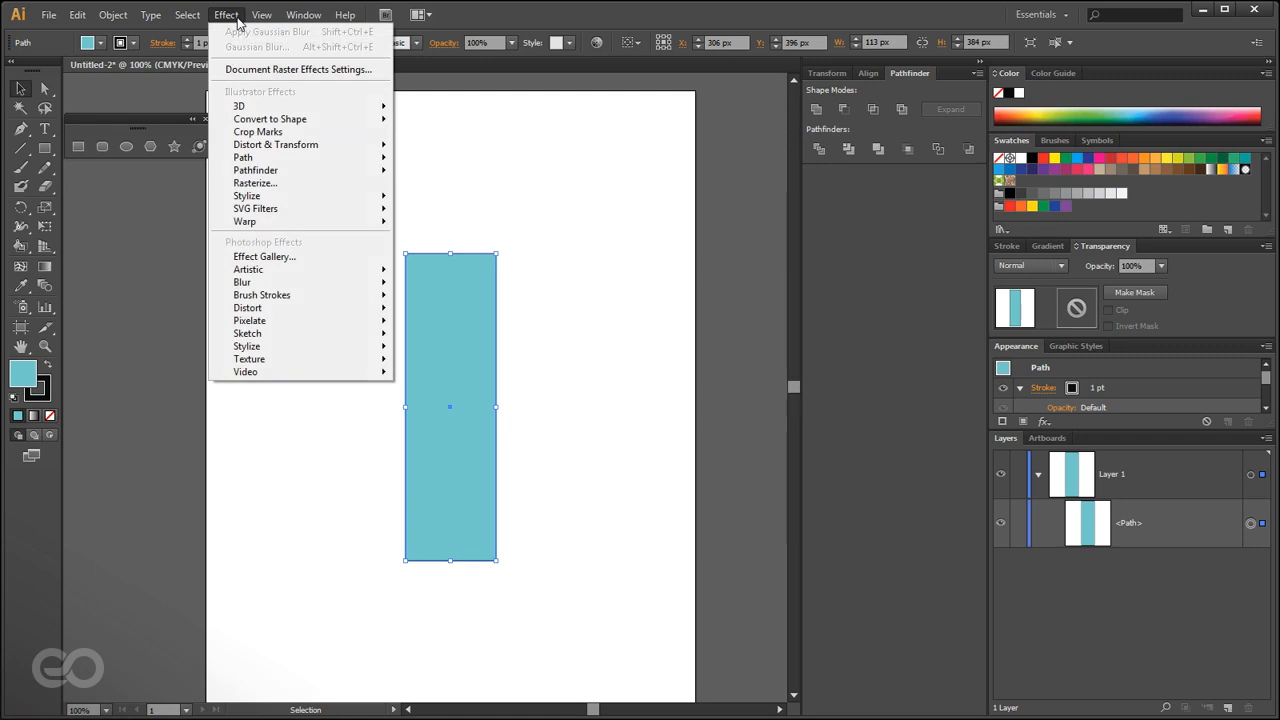
mouse_move(314, 287)
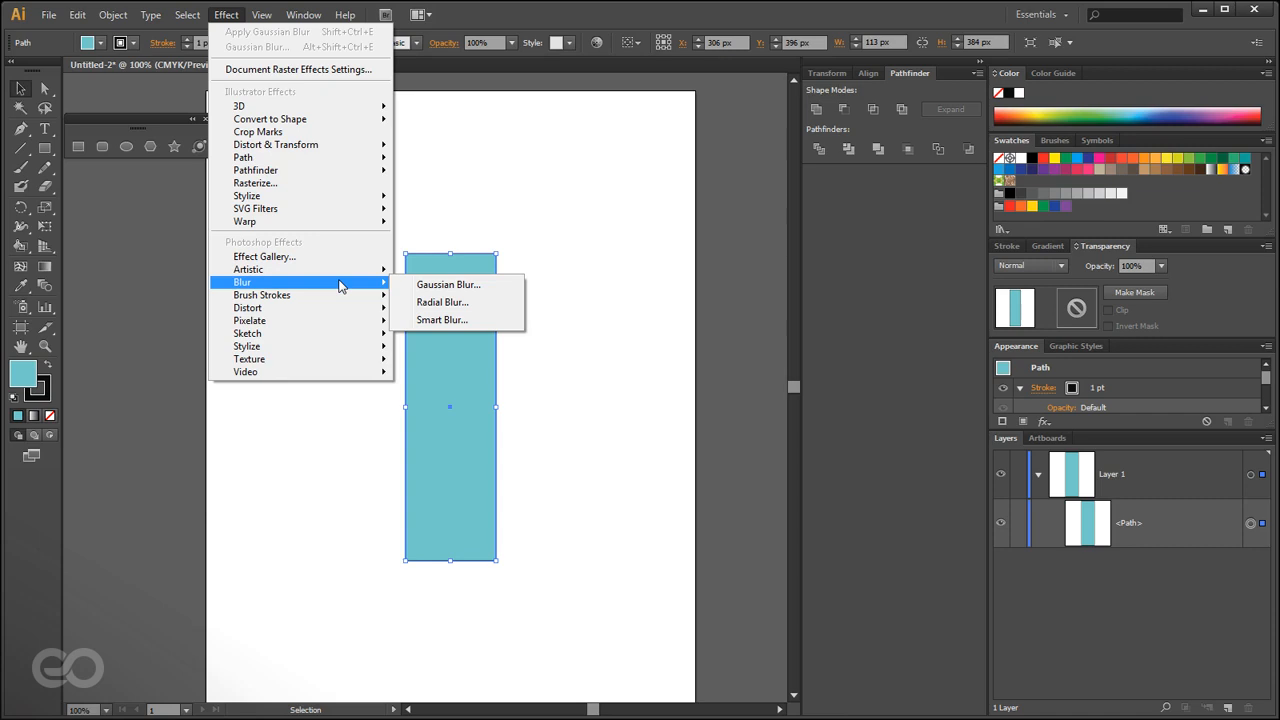
click(449, 291)
drag(628, 320, 657, 303)
click(606, 337)
drag(659, 303, 681, 301)
click(677, 336)
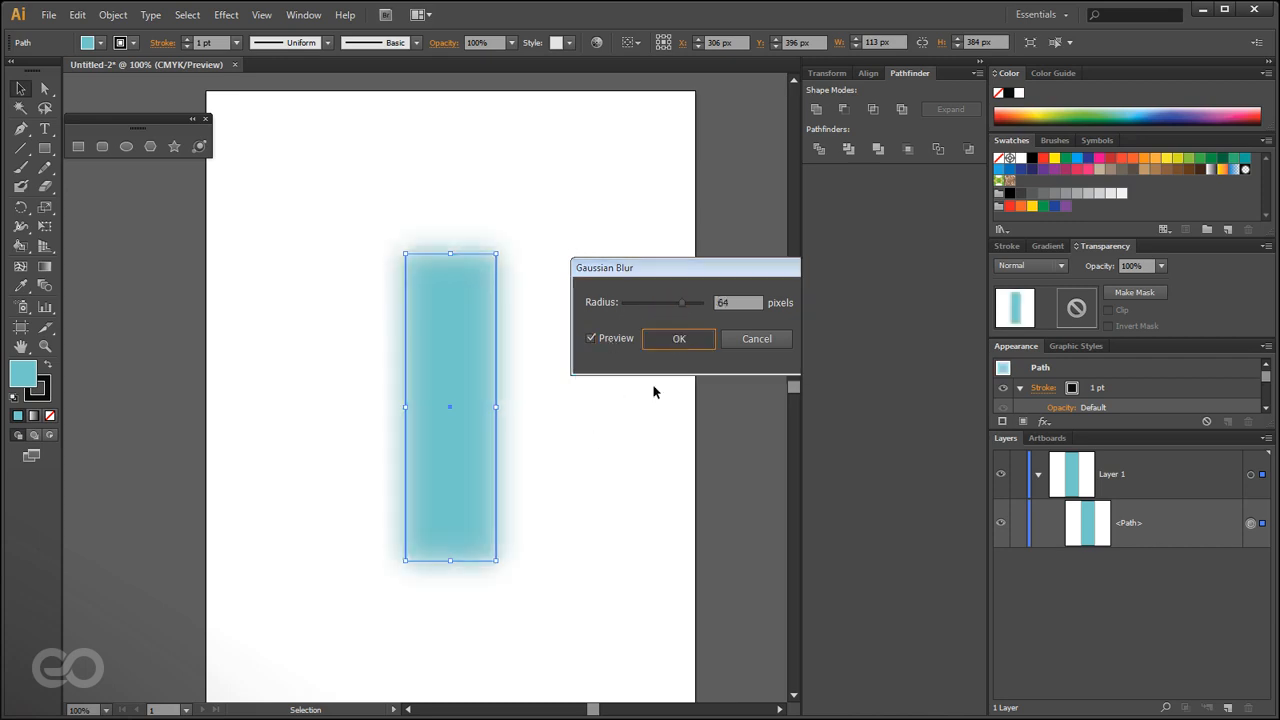
click(599, 511)
Add an anchor point on the blurred rectangle's right edge and pull it about 147 px right and 15 px up to form a point.
scroll(431, 407, up, 3)
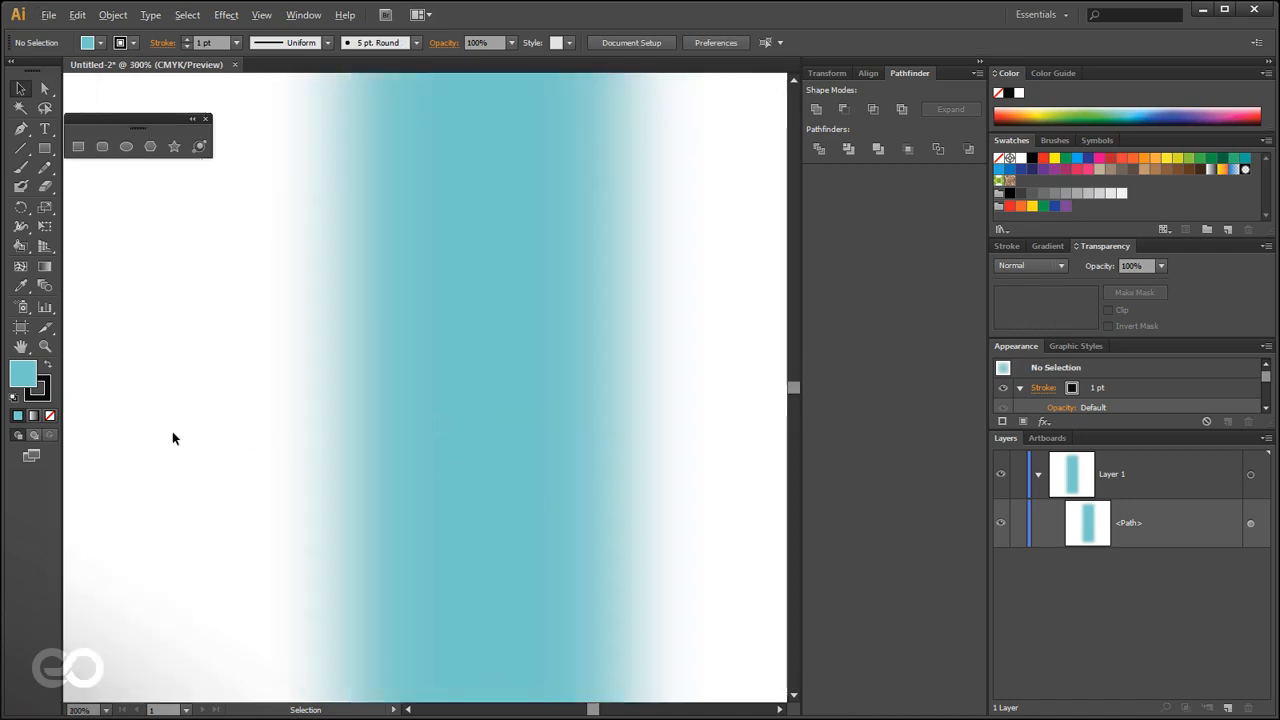
scroll(172, 438, down, 1)
click(348, 415)
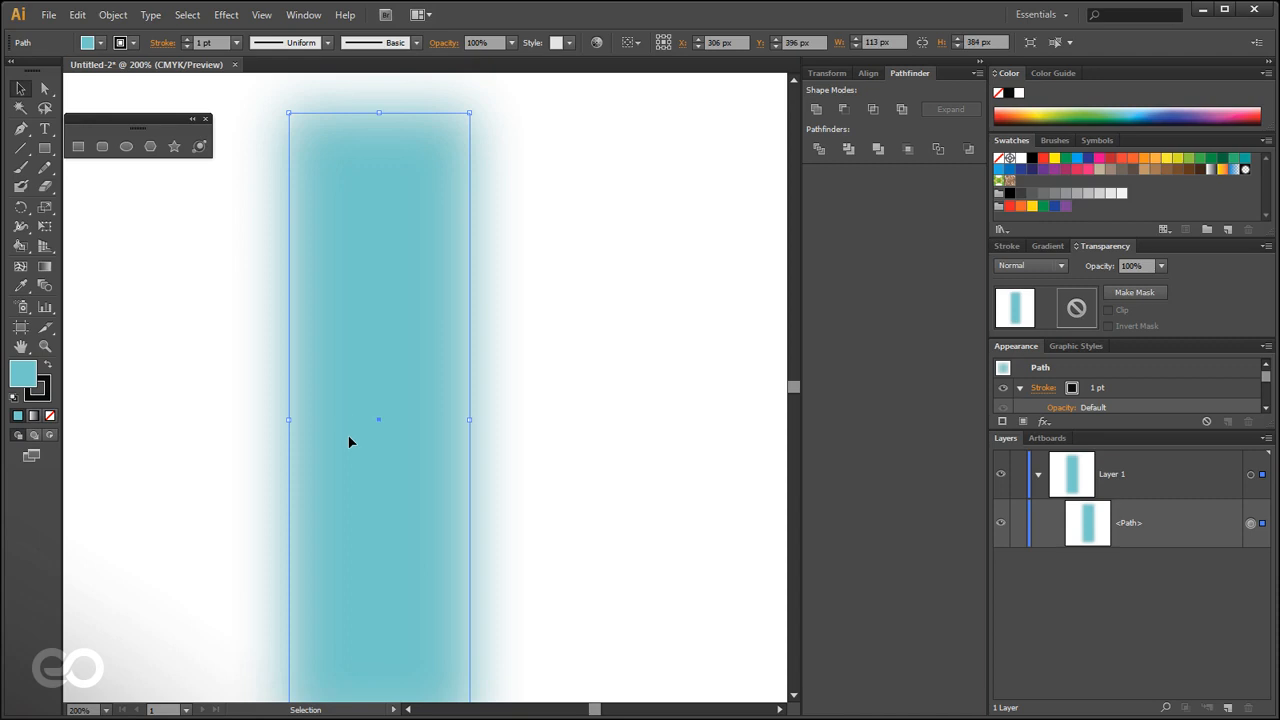
click(21, 128)
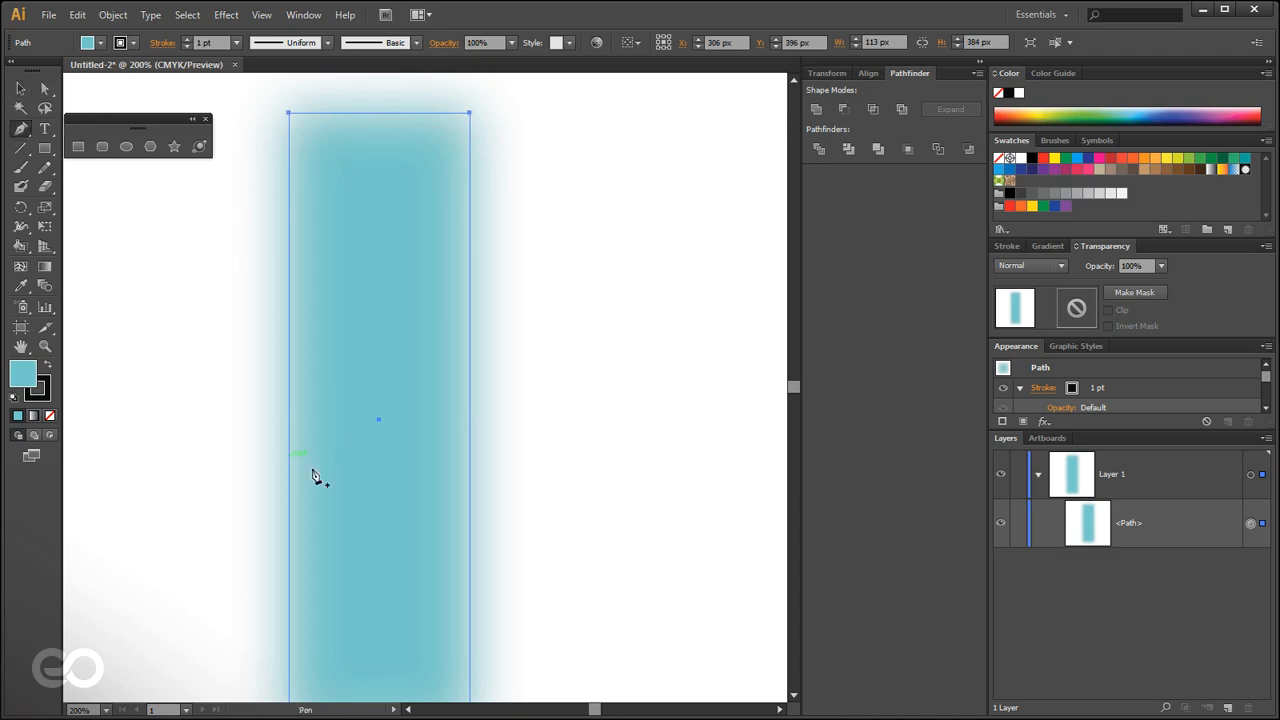
click(470, 392)
key(a)
drag(471, 392, 702, 366)
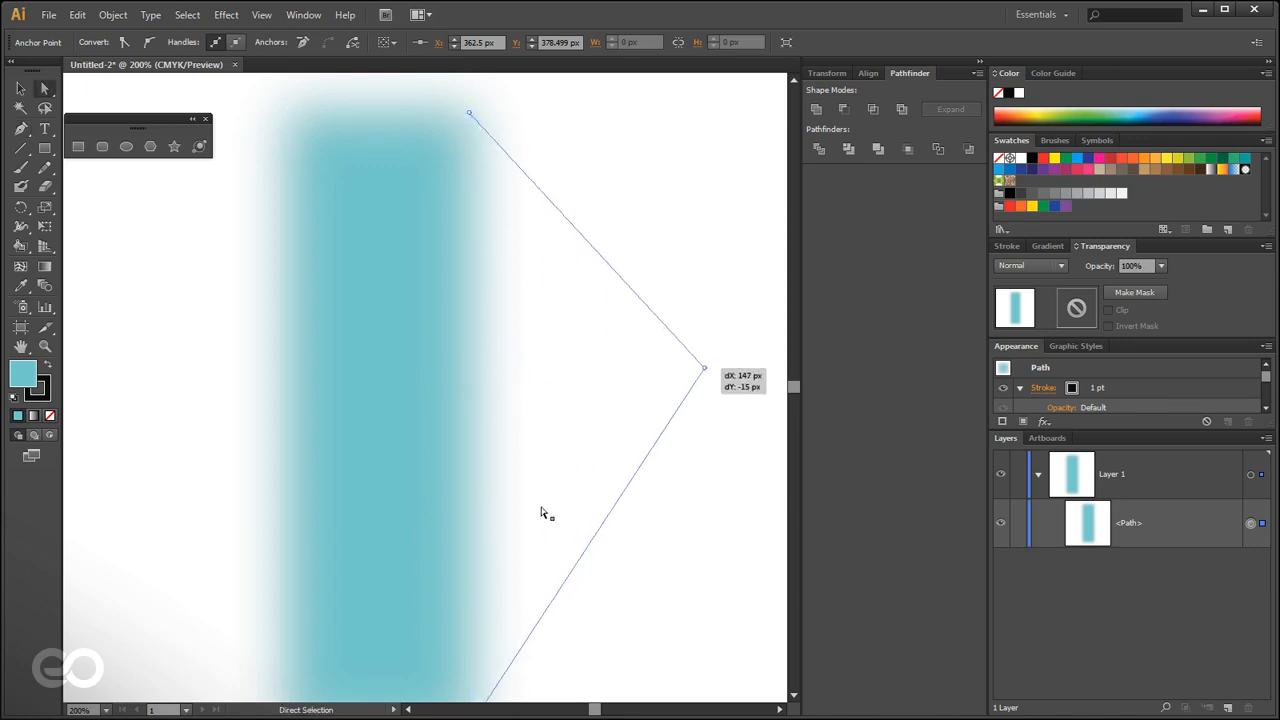
scroll(437, 411, down, 2)
scroll(446, 421, up, 1)
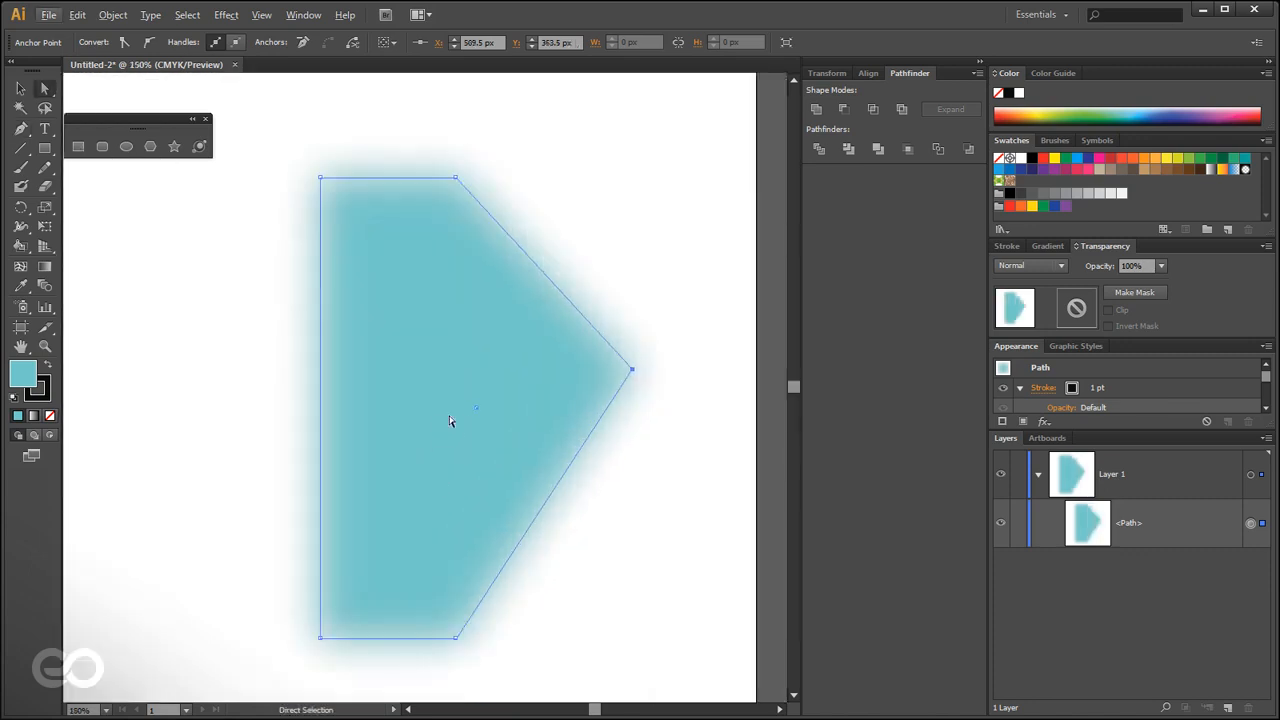
scroll(449, 416, down, 1)
click(21, 88)
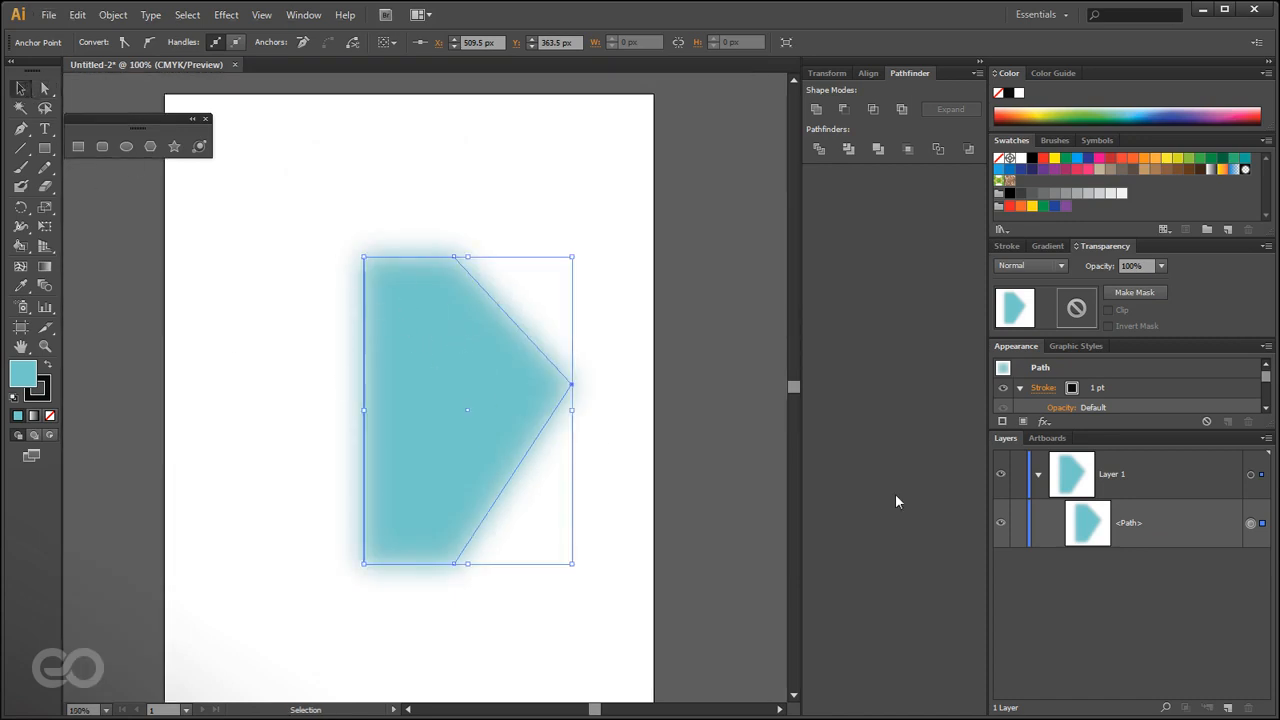
Enlarge the Appearance list and set the shape's Gaussian Blur radius to 14.1 pixels.
drag(1127, 431, 1128, 593)
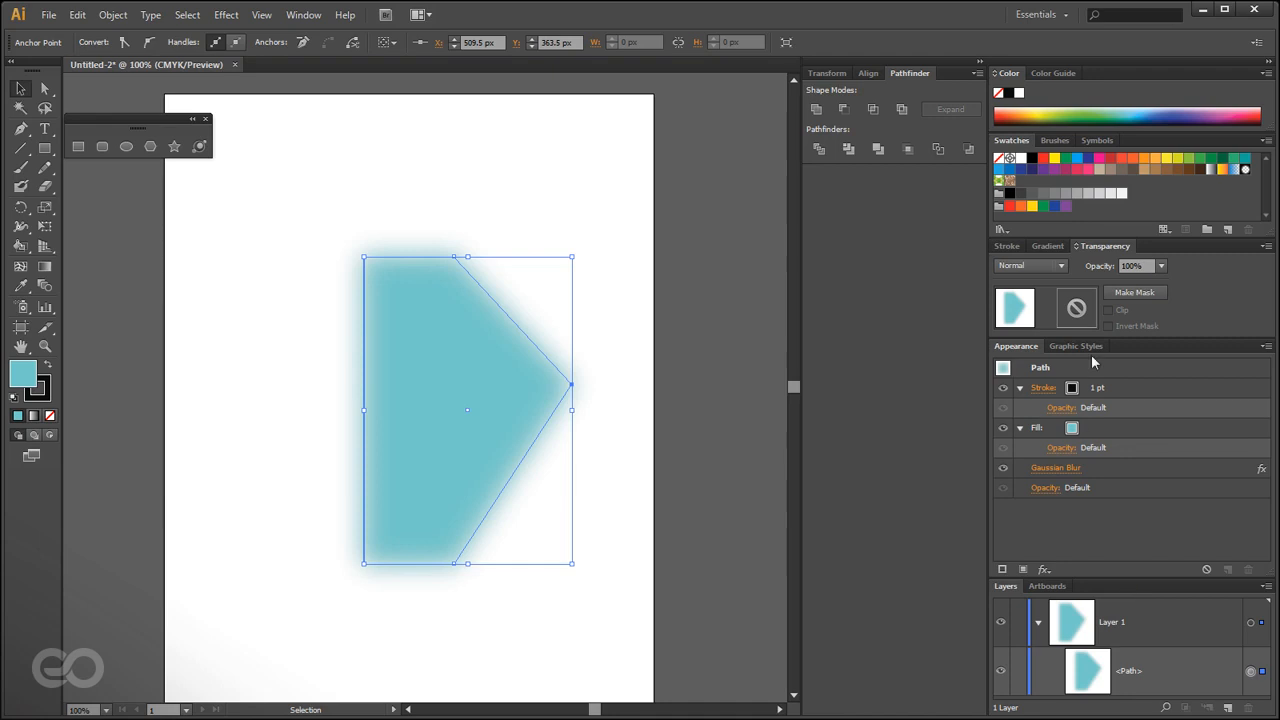
click(1062, 468)
drag(658, 302, 664, 302)
click(679, 338)
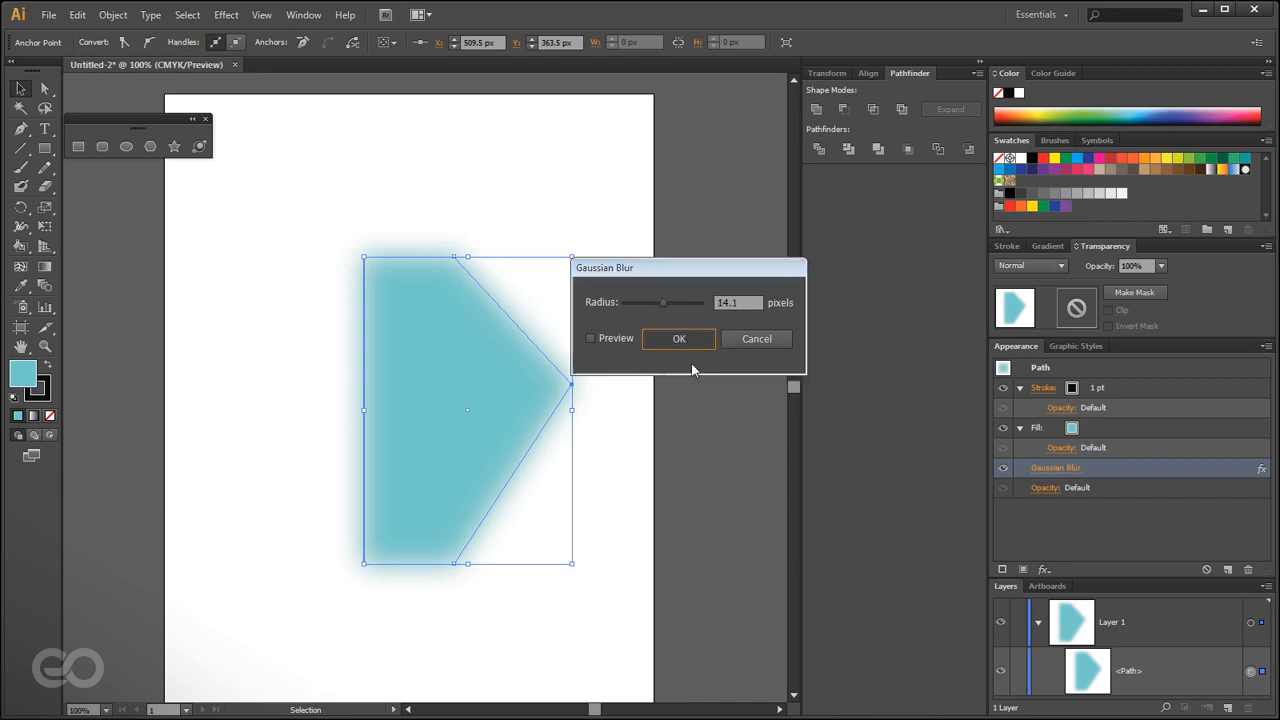
click(698, 466)
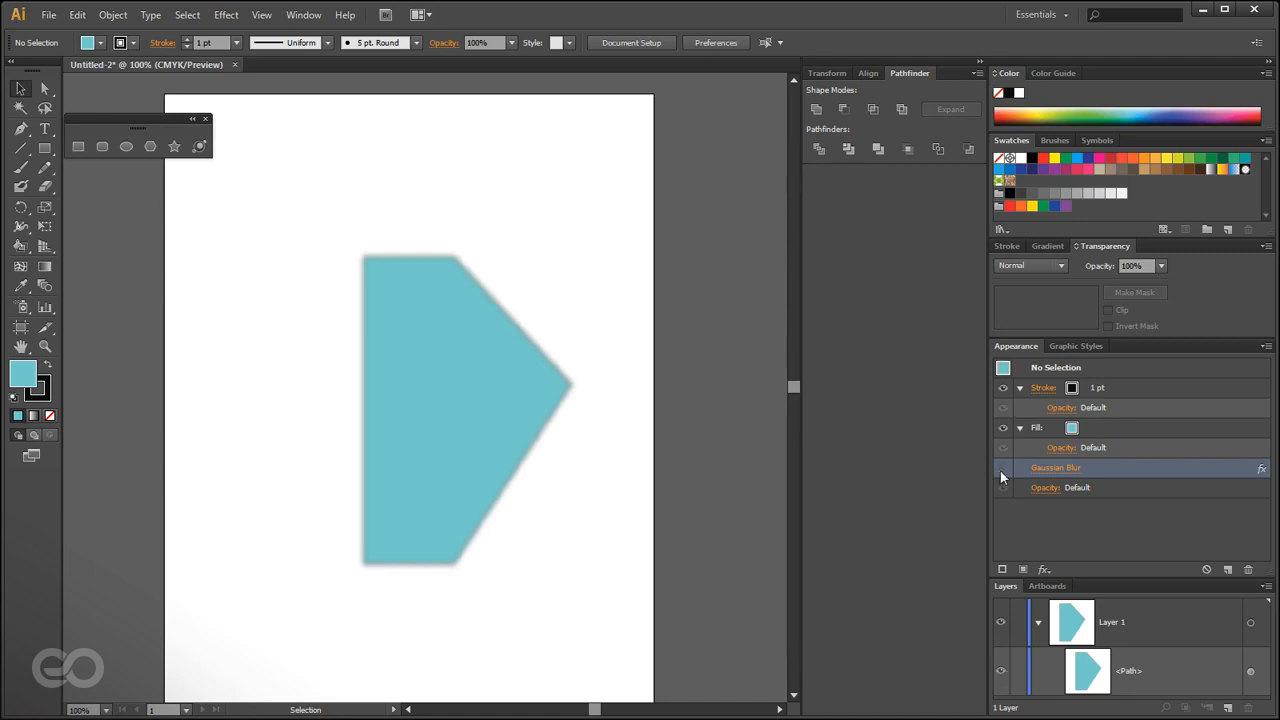
Hide the shape's Gaussian Blur effect, then turn its fill off and back on.
click(496, 407)
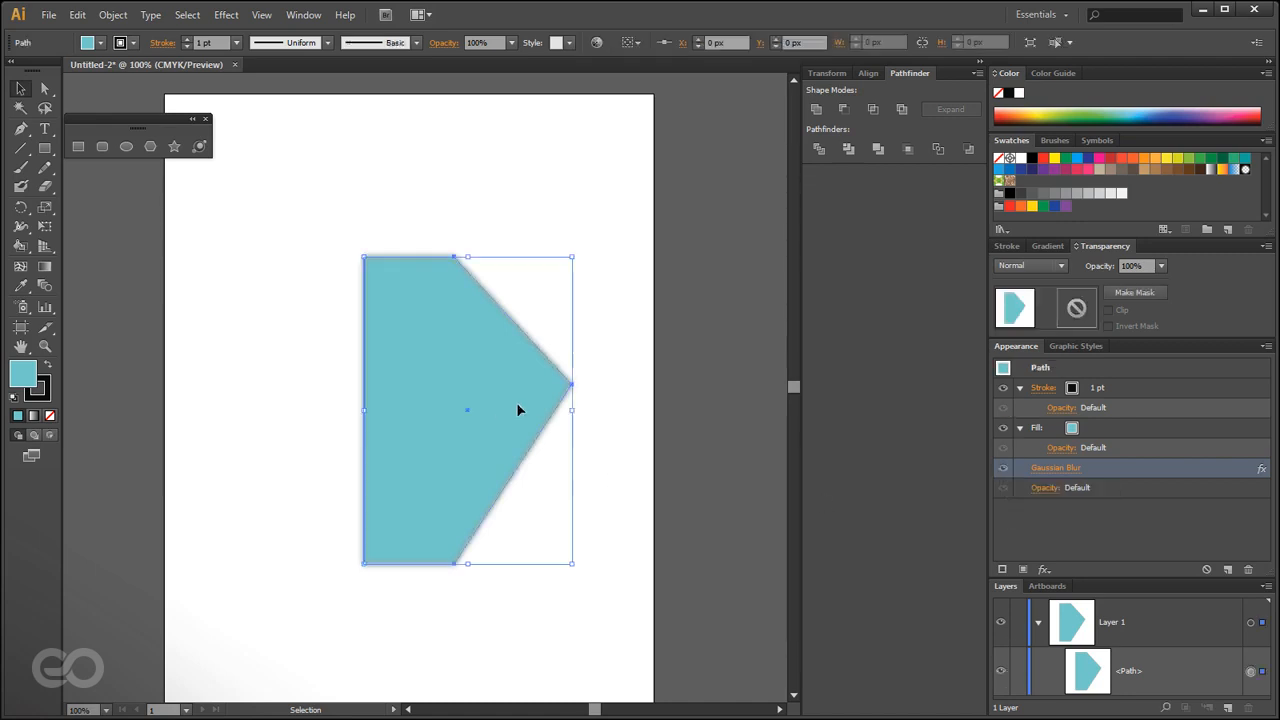
click(1003, 468)
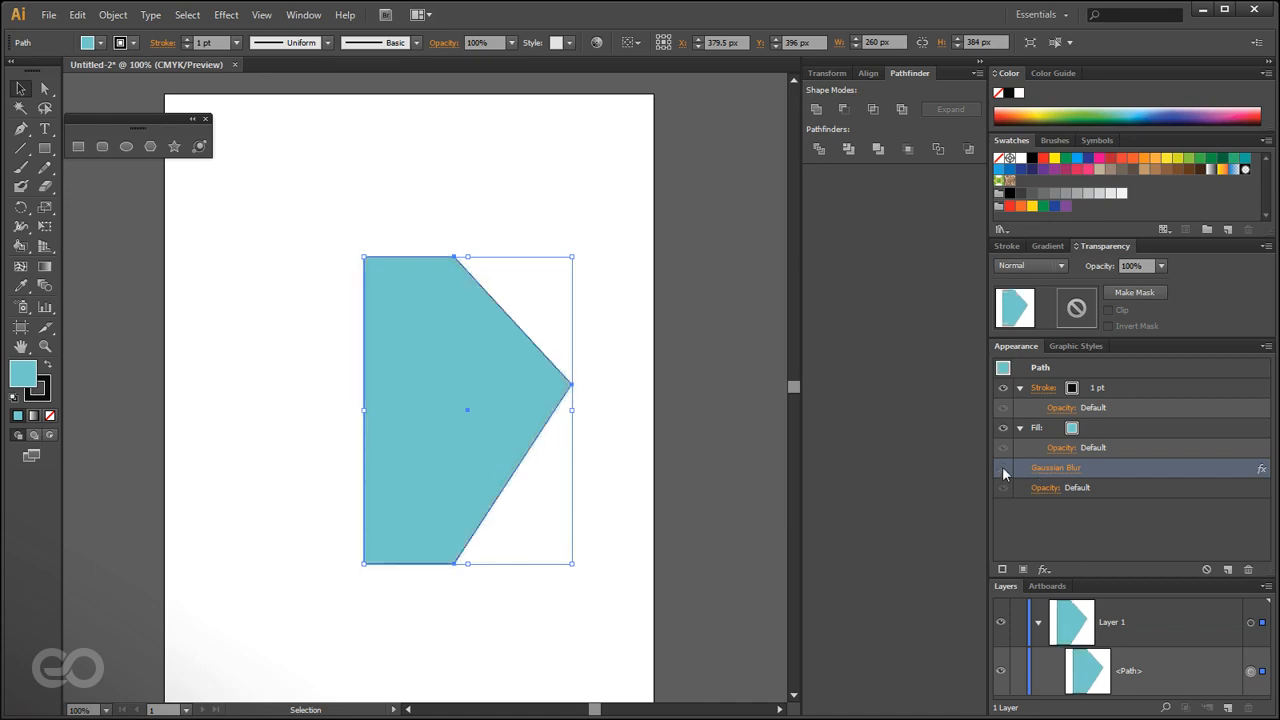
click(1003, 427)
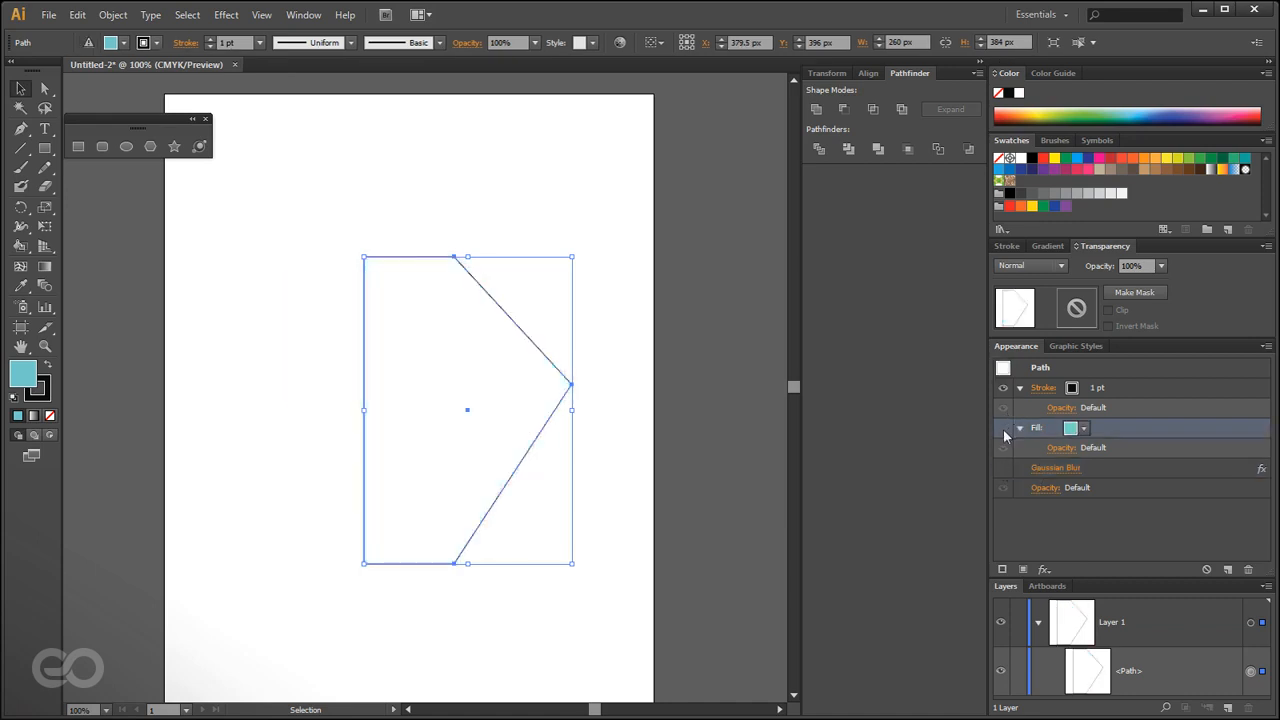
click(1003, 429)
click(605, 562)
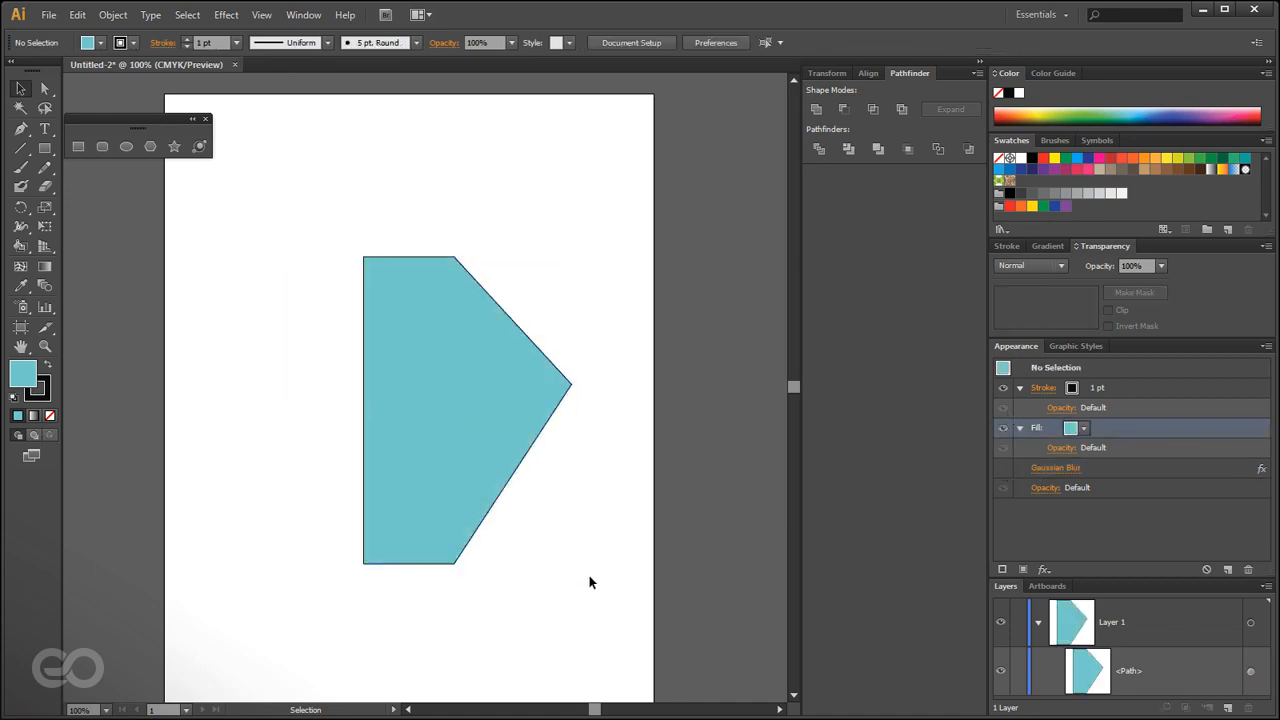
Add a second fill to the shape's appearance and delete it again.
click(420, 440)
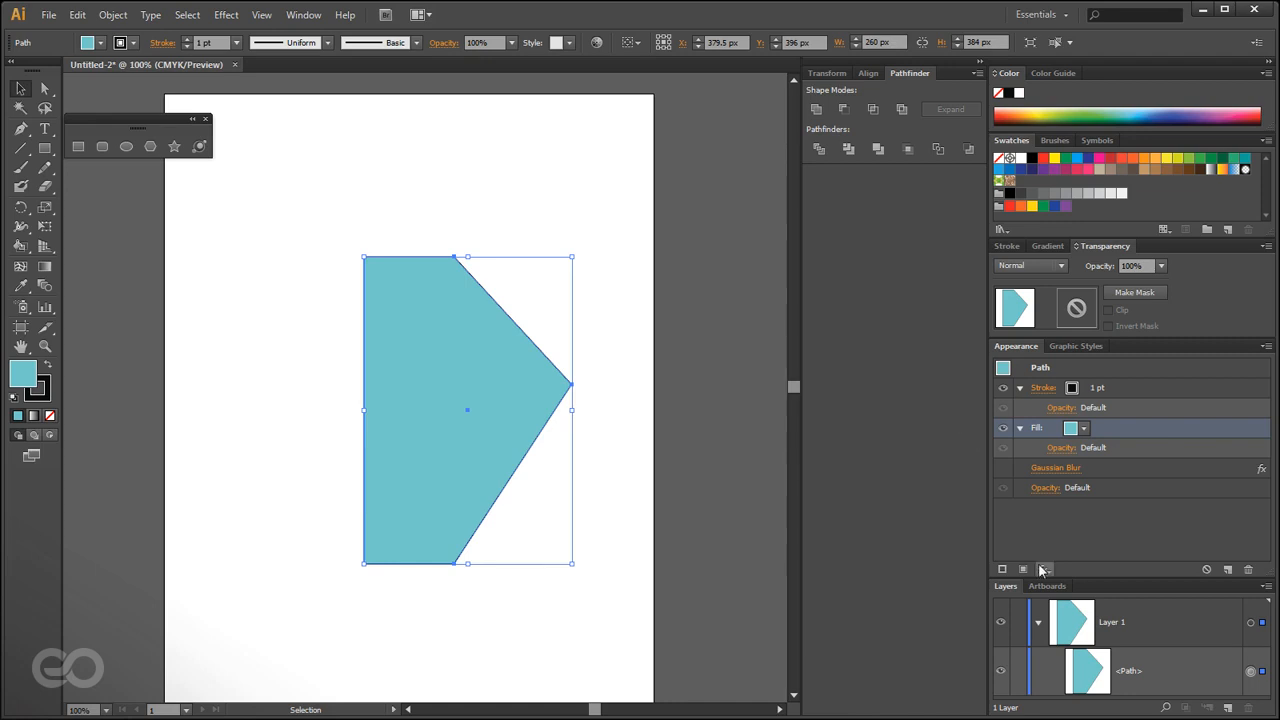
click(1003, 569)
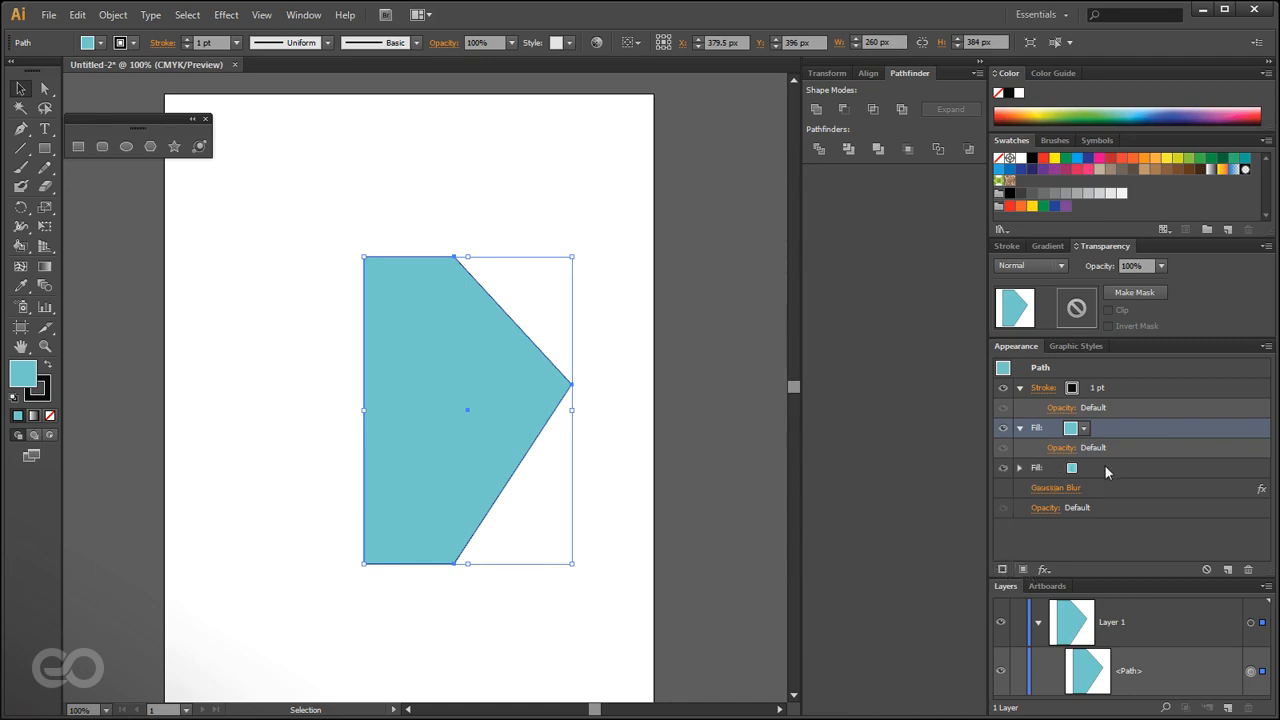
click(1103, 467)
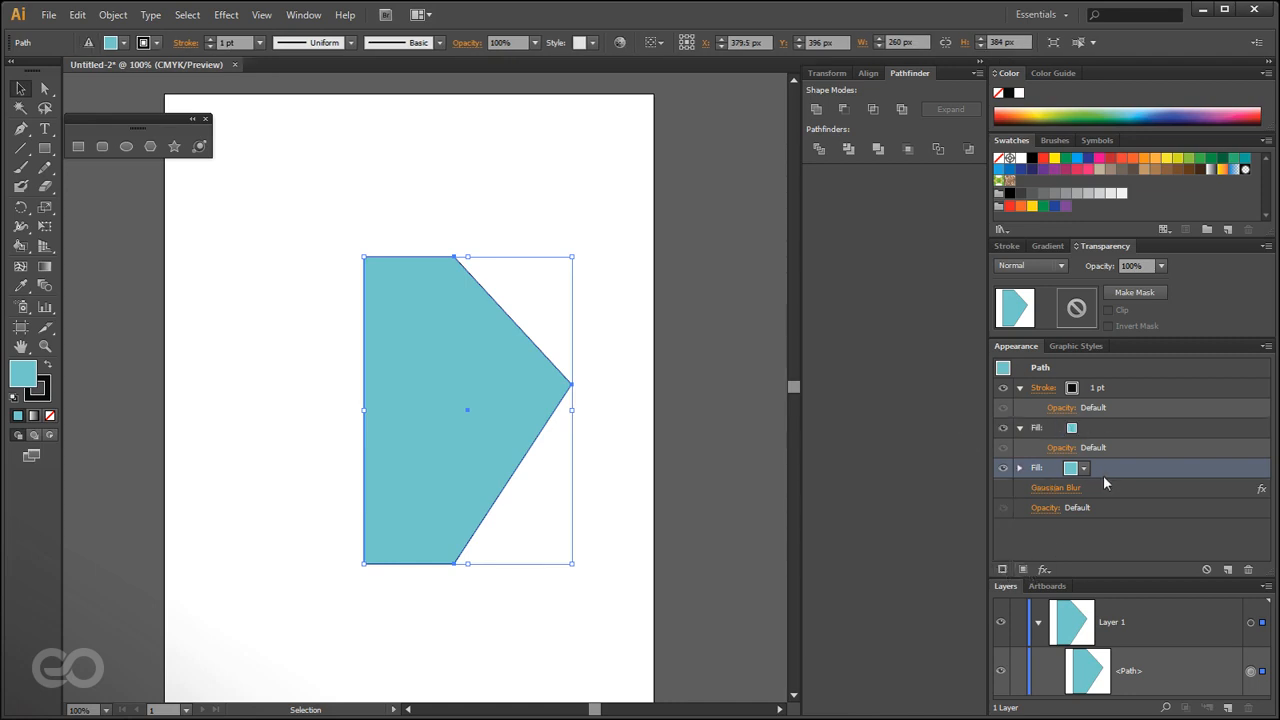
click(1248, 569)
Delete the blue five-sided shape from the artboard.
click(640, 440)
click(470, 402)
key(Delete)
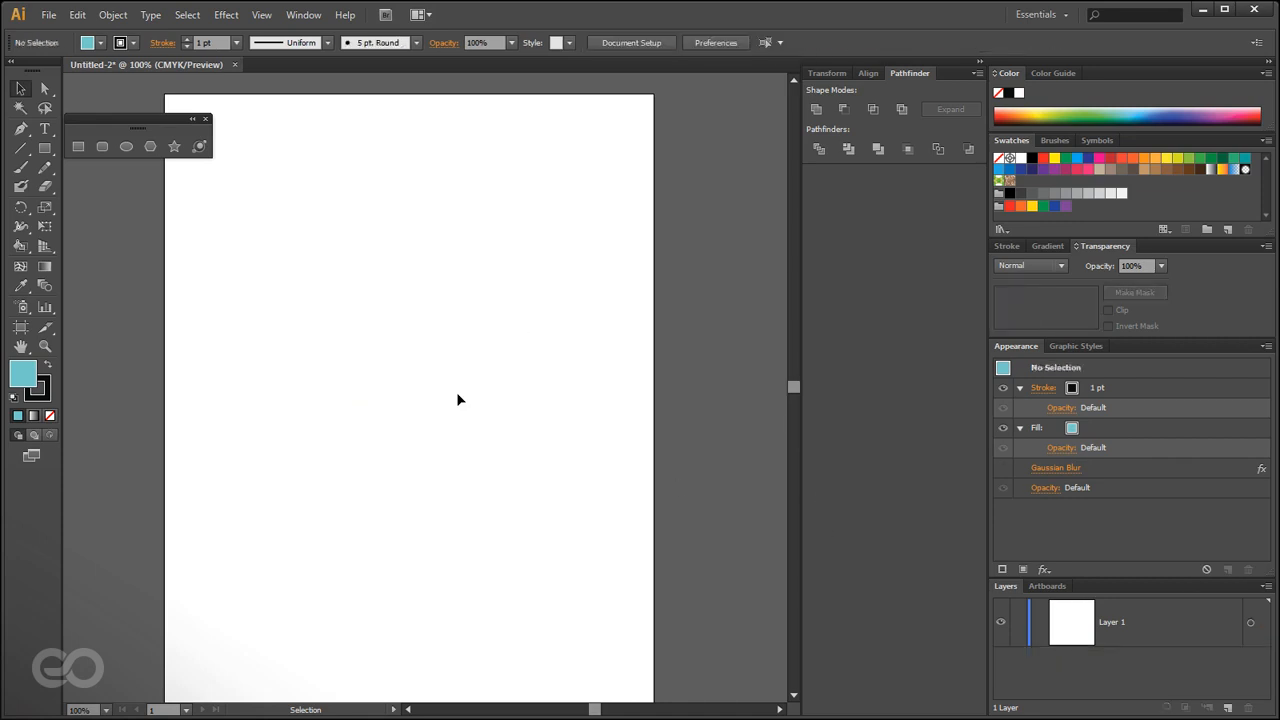
Draw a blue rectangle about 298 px wide and 318 px high in the artboard's upper middle.
click(78, 146)
drag(290, 224, 529, 478)
key(v)
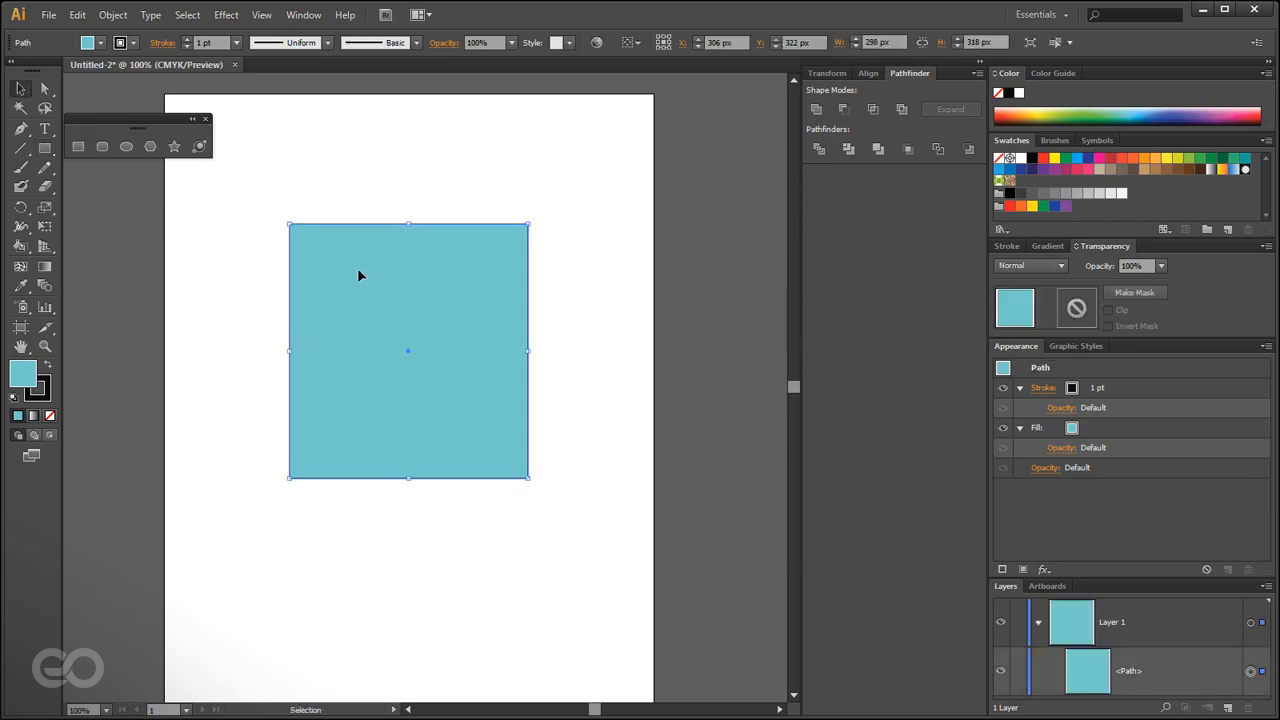
Start a Drop Shadow effect on the rectangle with a 40 px X offset and turn on its preview.
click(214, 16)
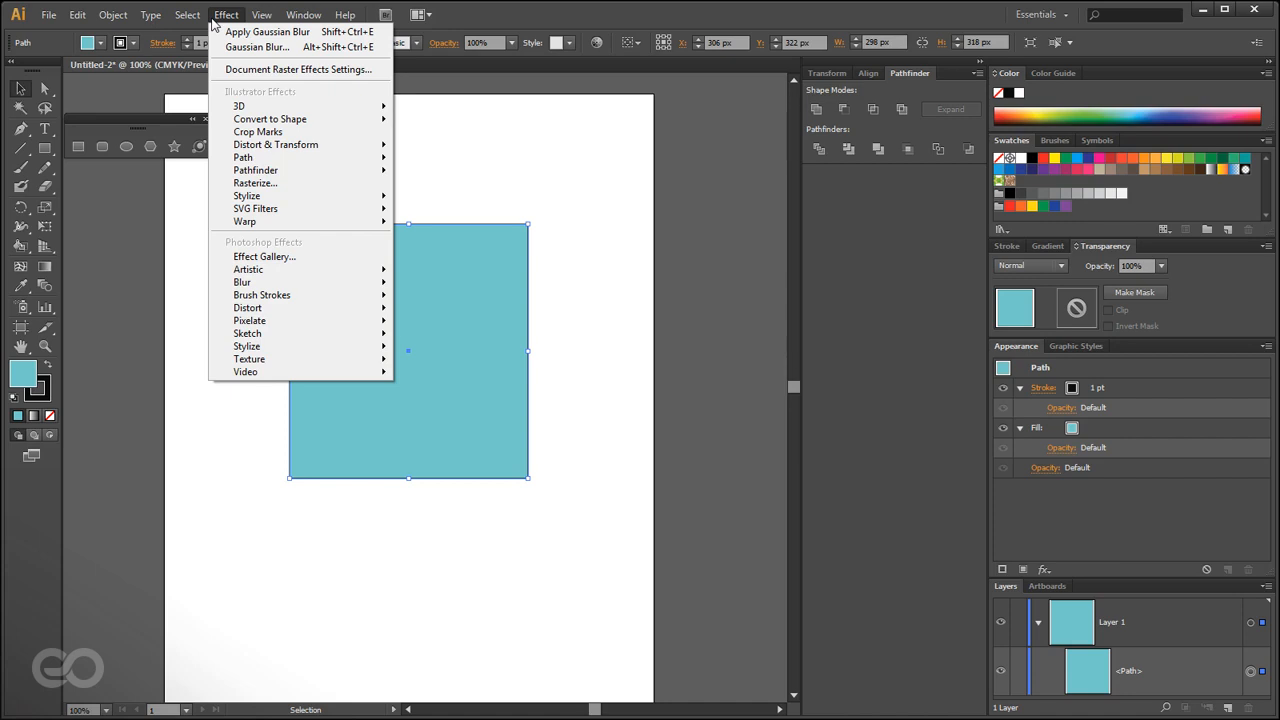
mouse_move(309, 196)
click(489, 197)
drag(590, 252, 855, 238)
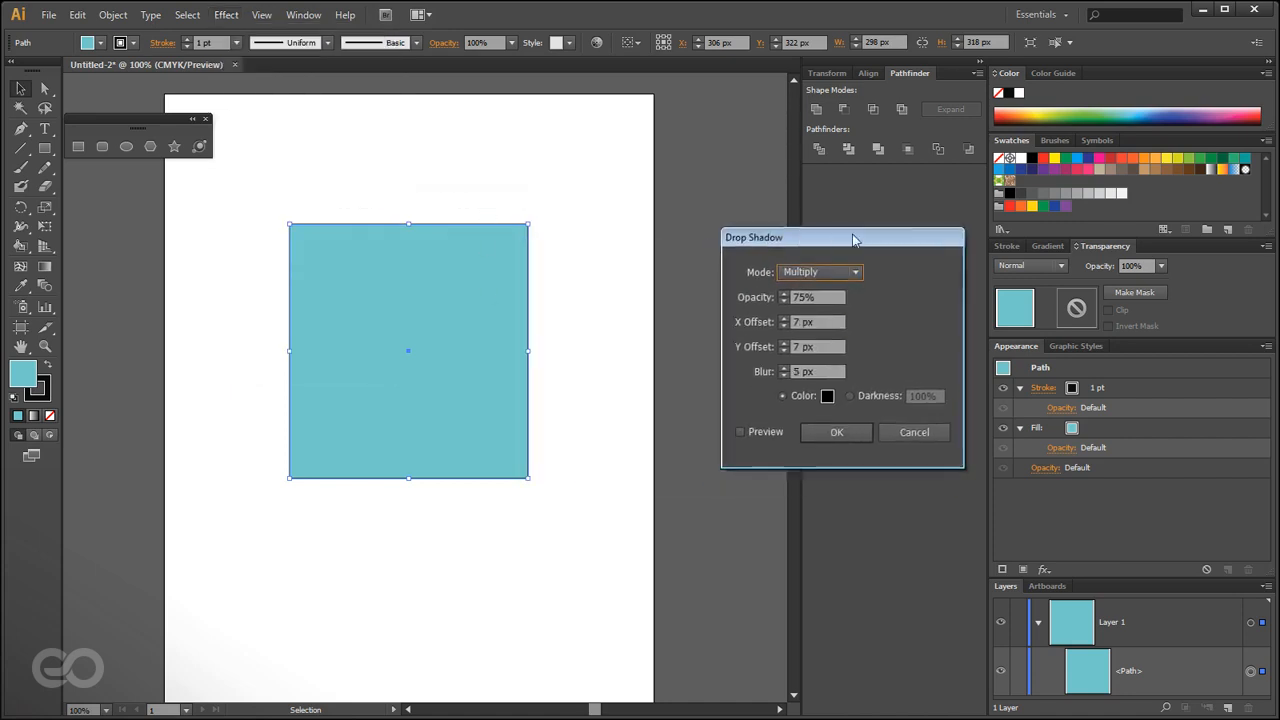
click(797, 322)
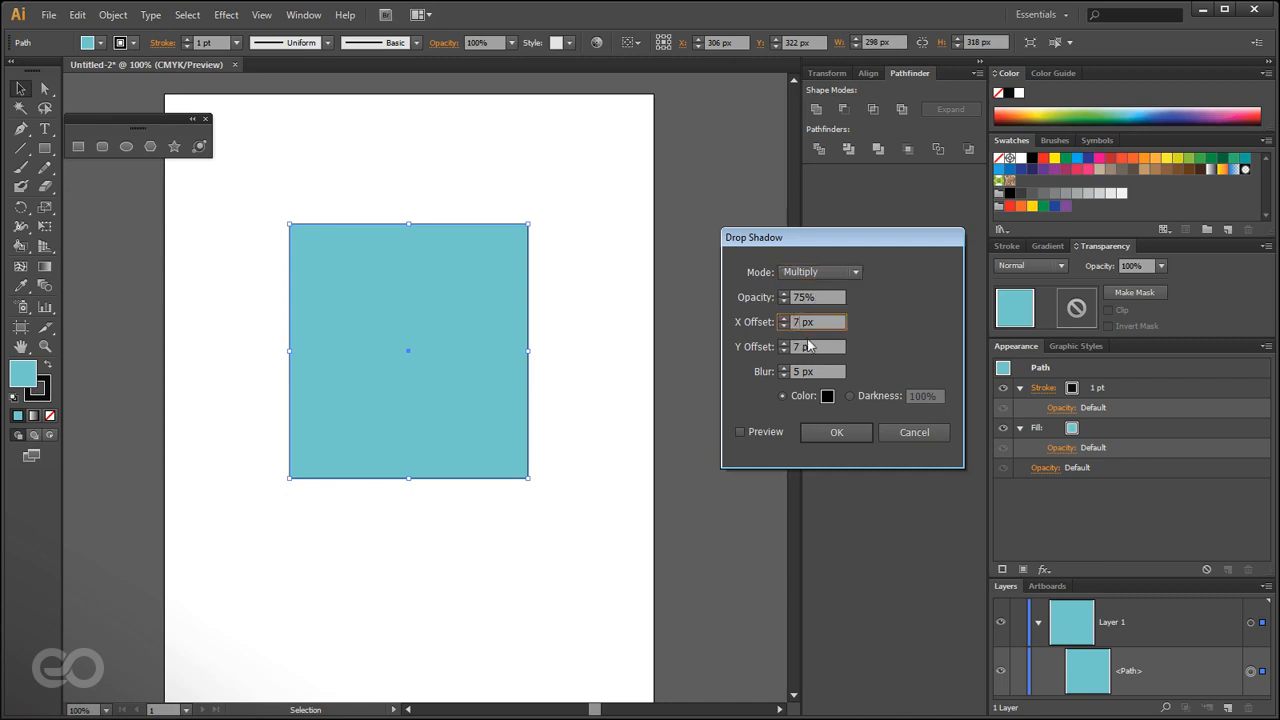
key(shift+Up)
click(741, 432)
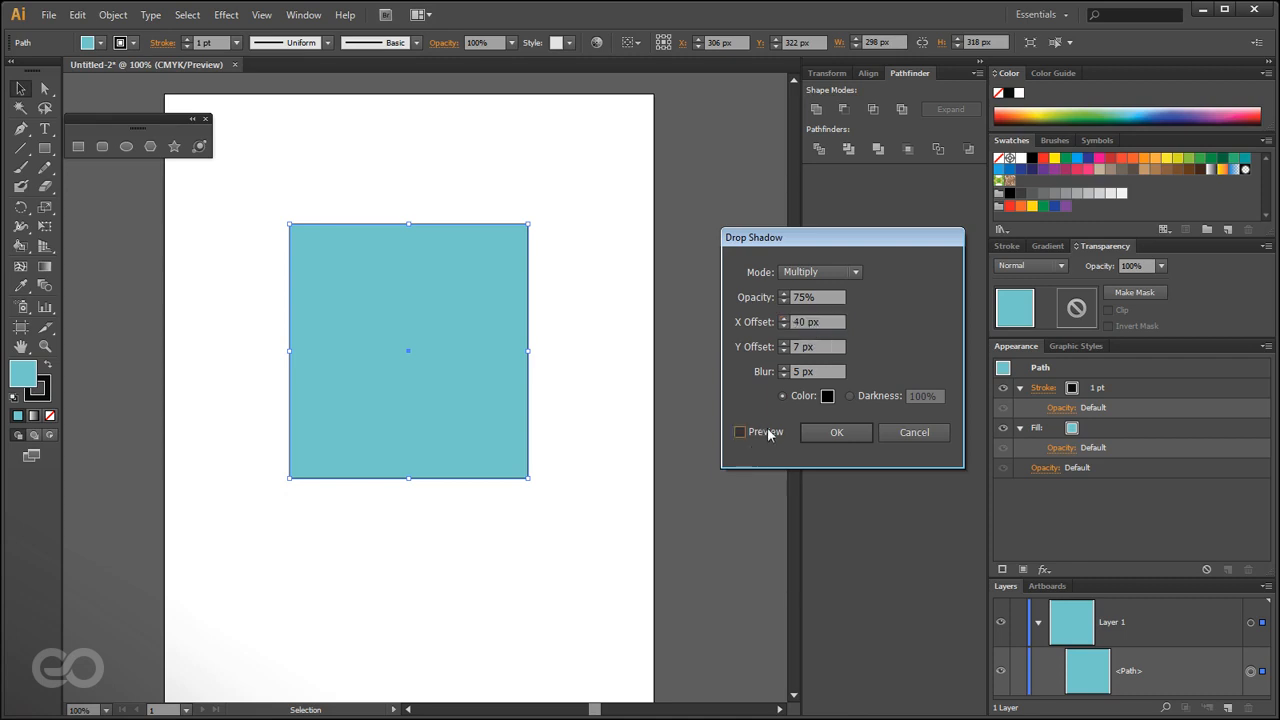
Try different X offsets for the drop shadow, ending at 10 px.
click(800, 322)
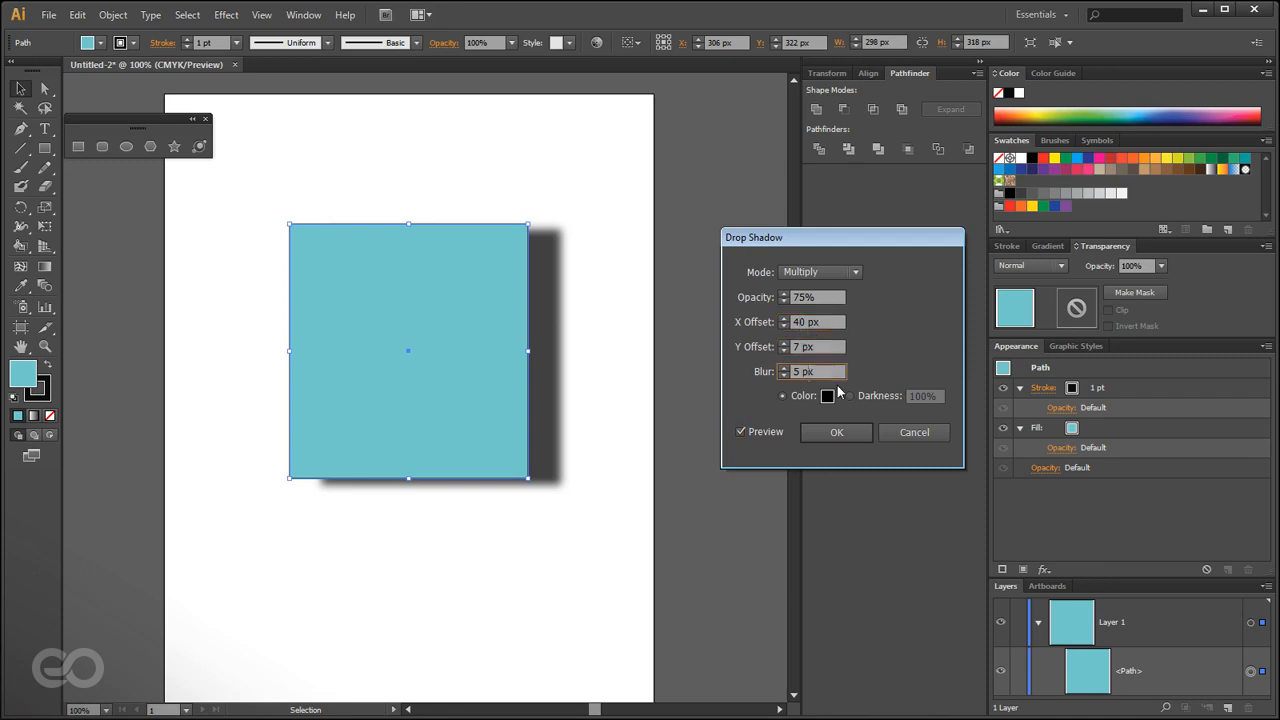
scroll(801, 323, down, 9)
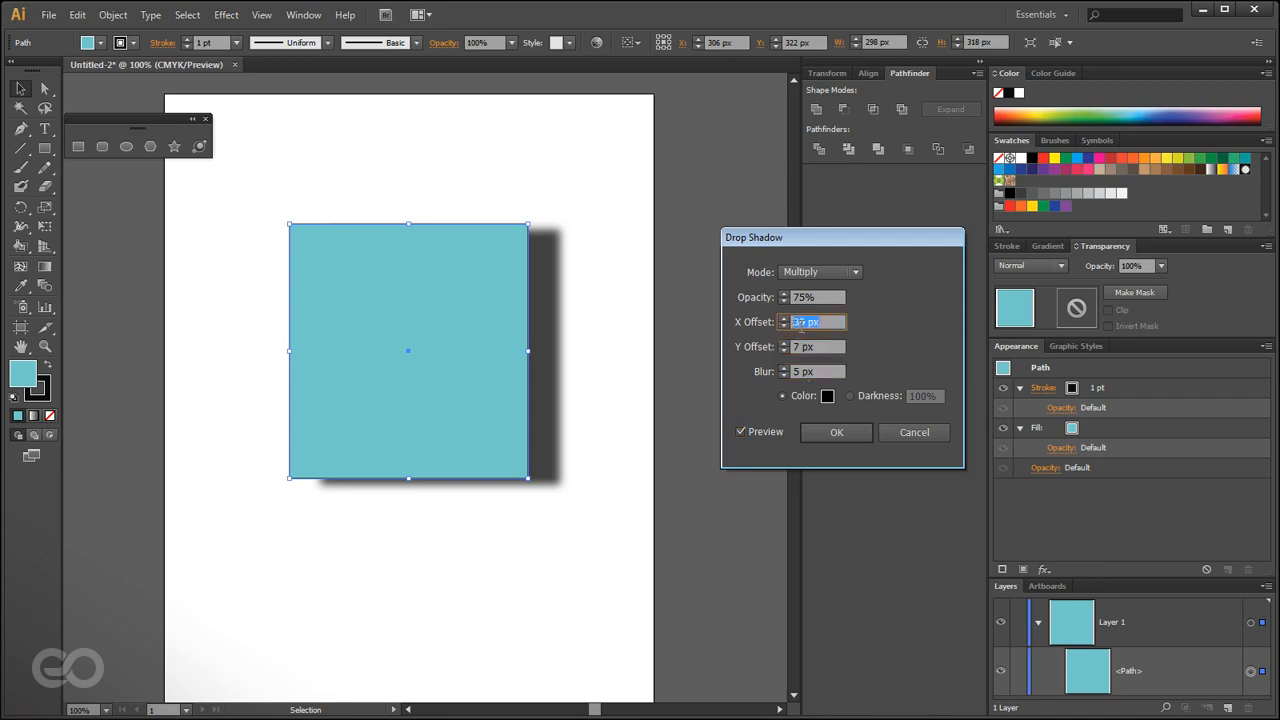
scroll(801, 323, up, 8)
scroll(801, 323, down, 6)
scroll(801, 322, down, 1)
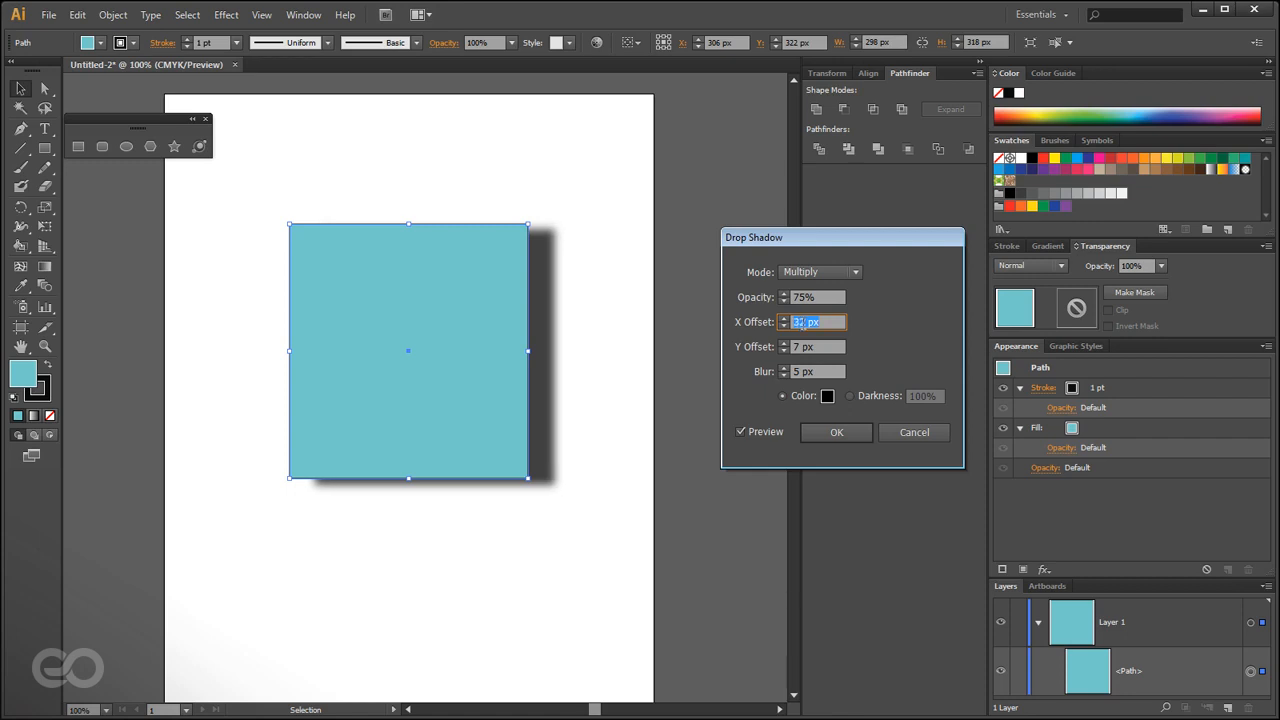
scroll(801, 323, down, 3)
scroll(801, 323, up, 8)
scroll(801, 323, down, 8)
scroll(801, 322, down, 20)
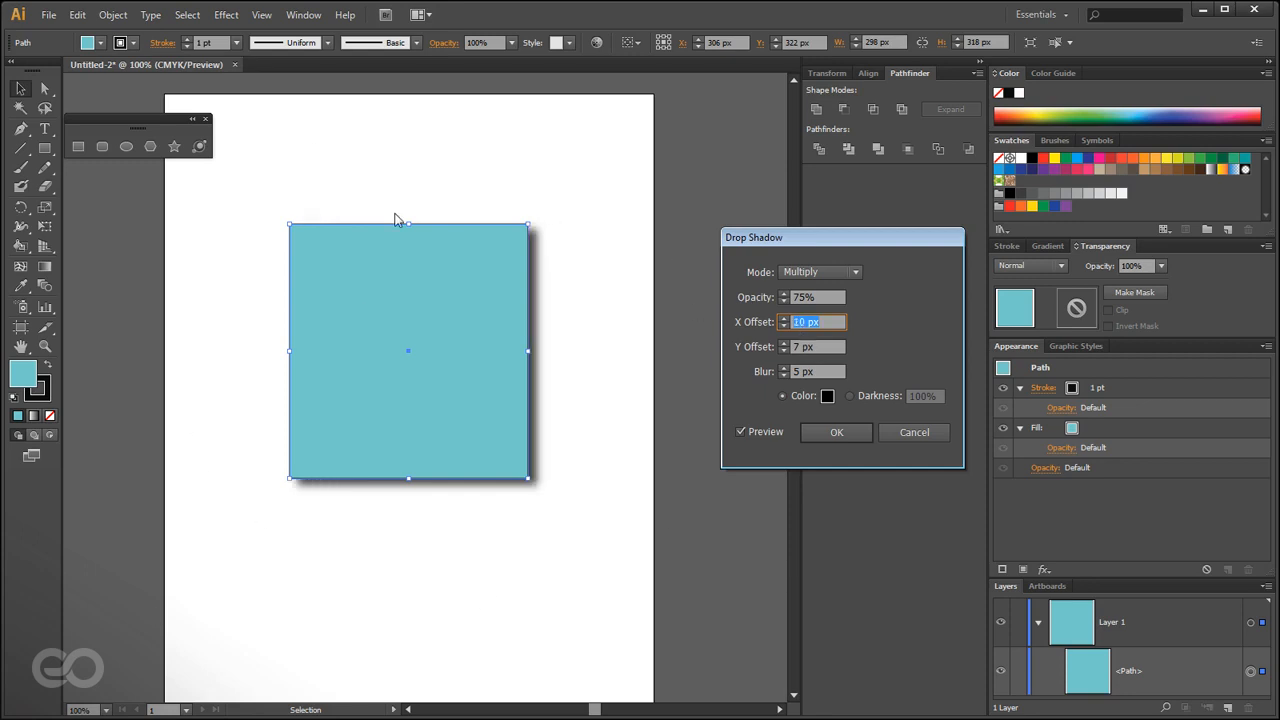
Set the shadow's Y offset to 30 px and X offset to 50 px, and apply the effect.
key(Tab)
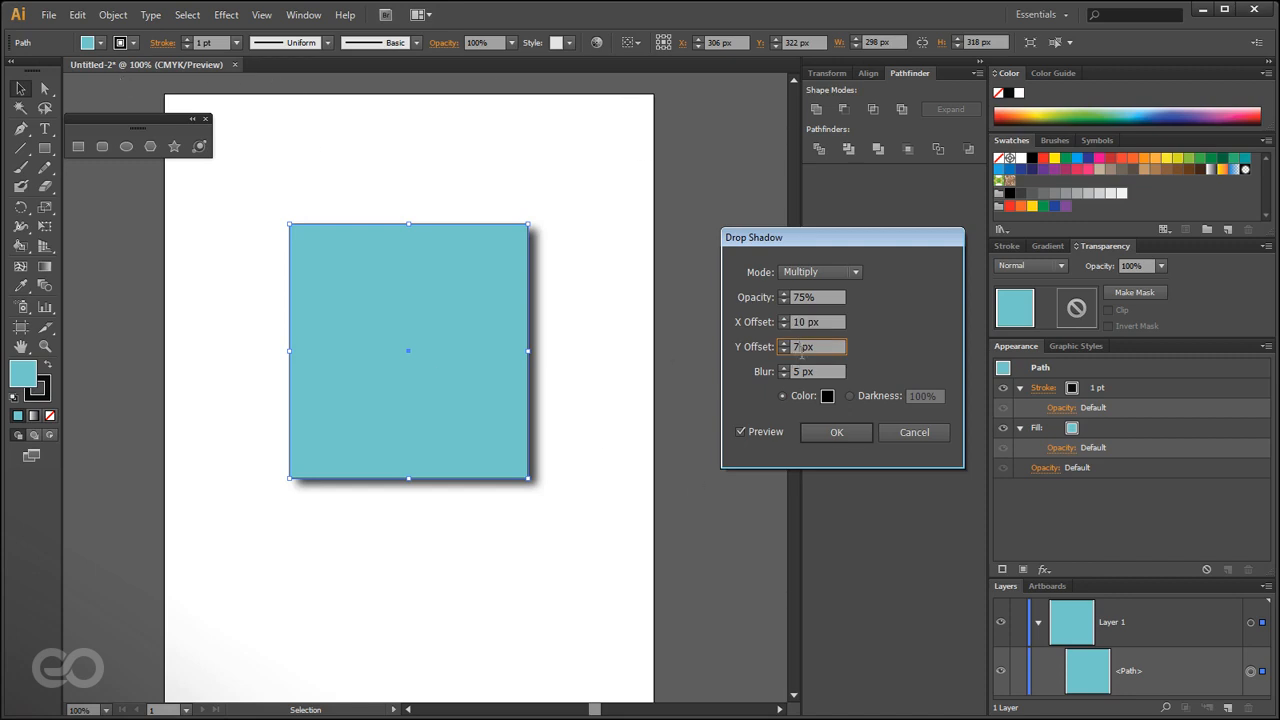
key(shift+Up)
key(shift+Up)
key(shift+Up)
click(805, 325)
key(shift+Up)
key(shift+Up)
key(shift+Up)
key(shift+Up)
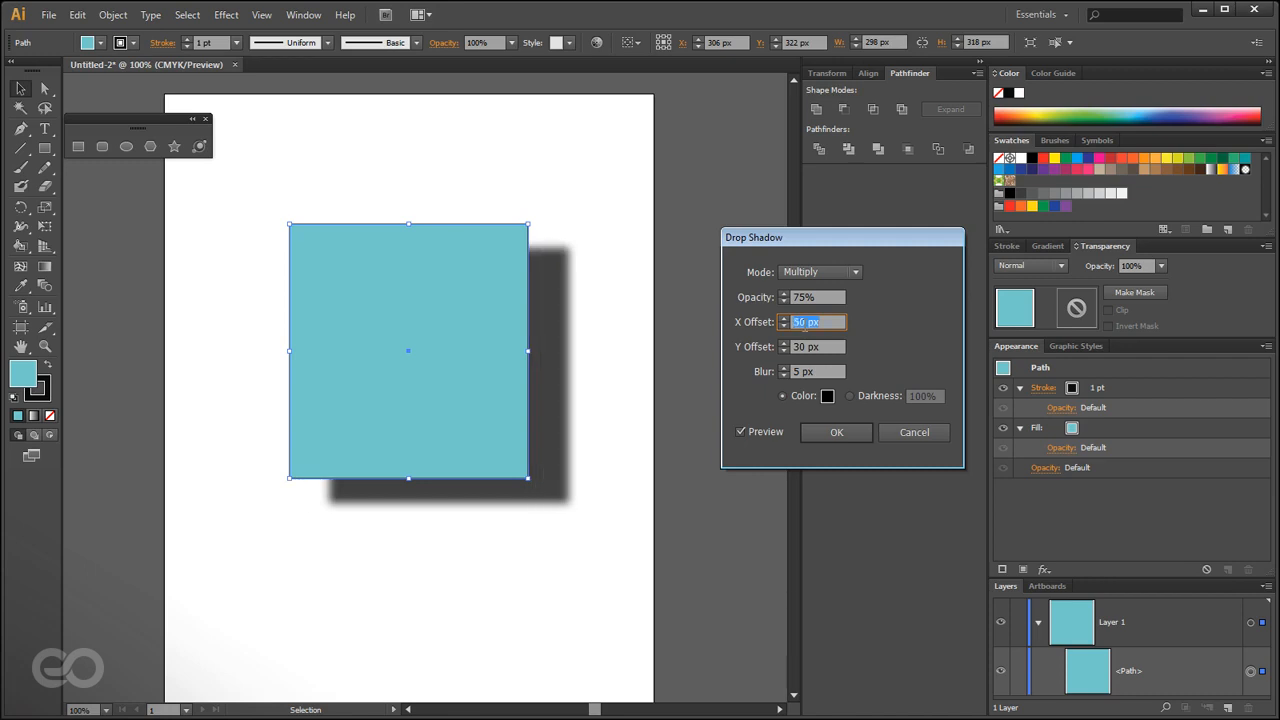
click(836, 433)
click(664, 550)
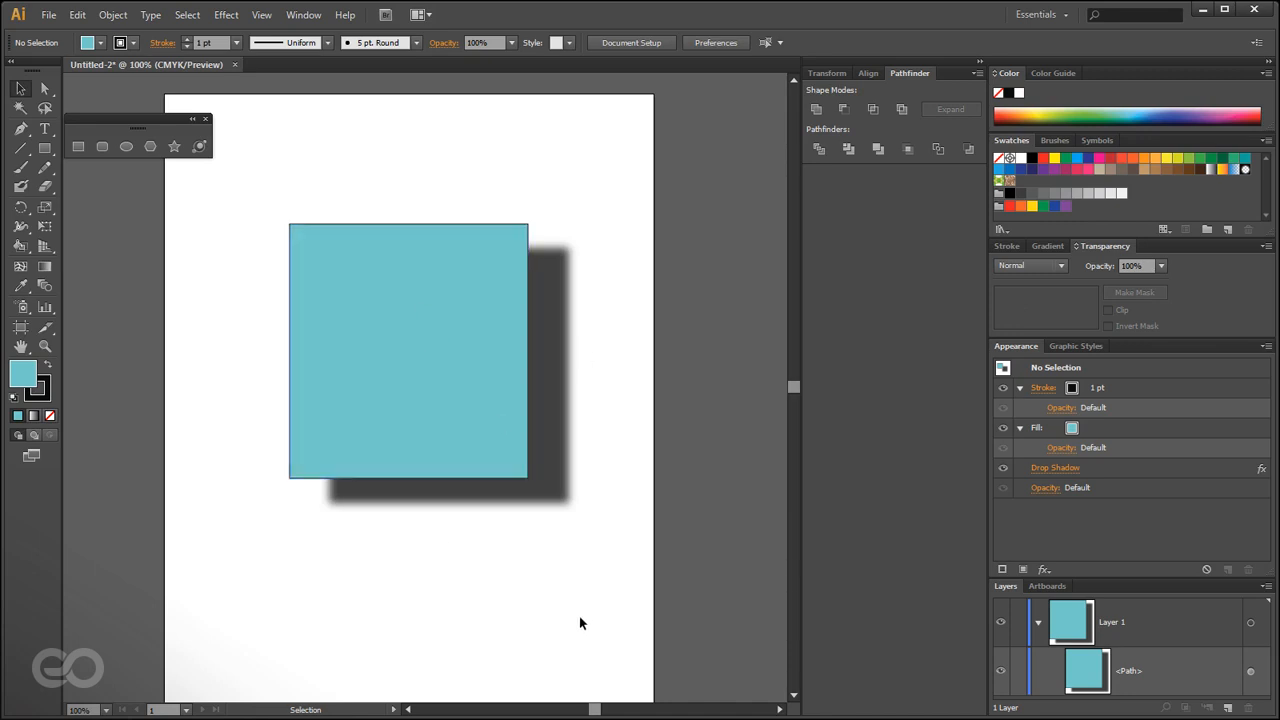
Remove the Drop Shadow effect from the rectangle's appearance.
click(506, 478)
click(1116, 472)
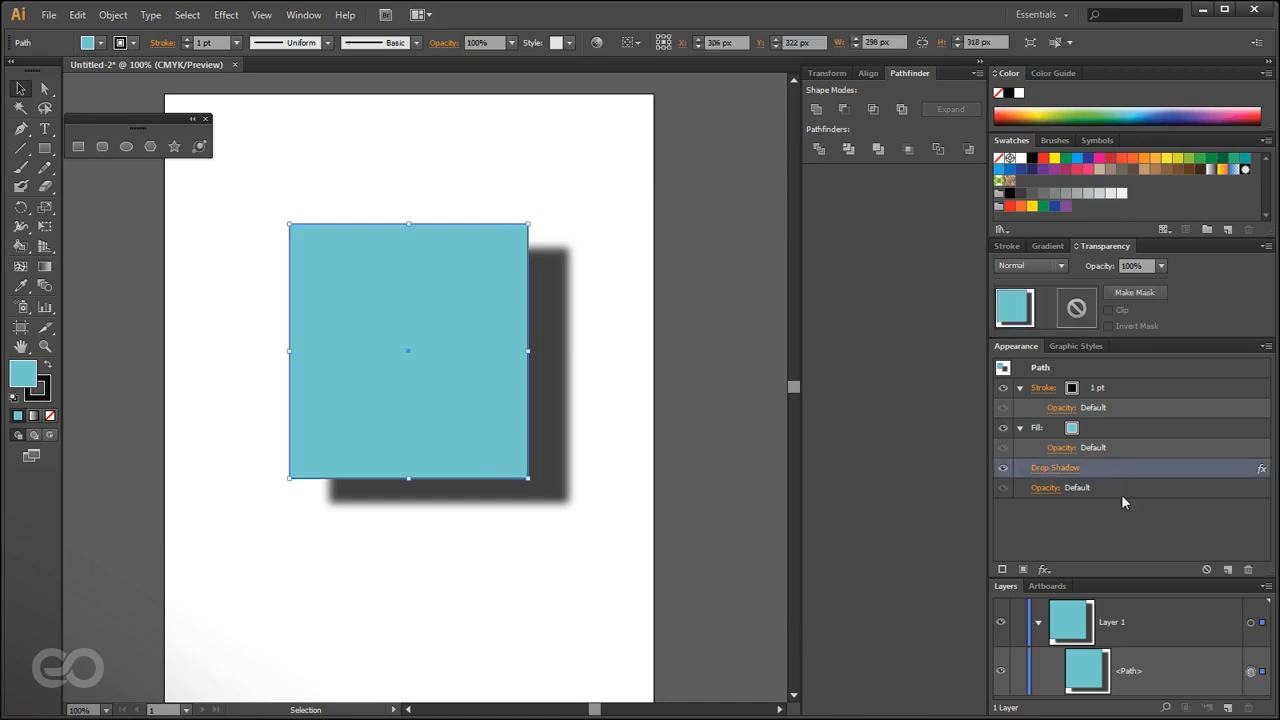
click(1248, 569)
Apply a horizontal Flag warp to the rectangle with its bend reduced below 50%.
click(226, 15)
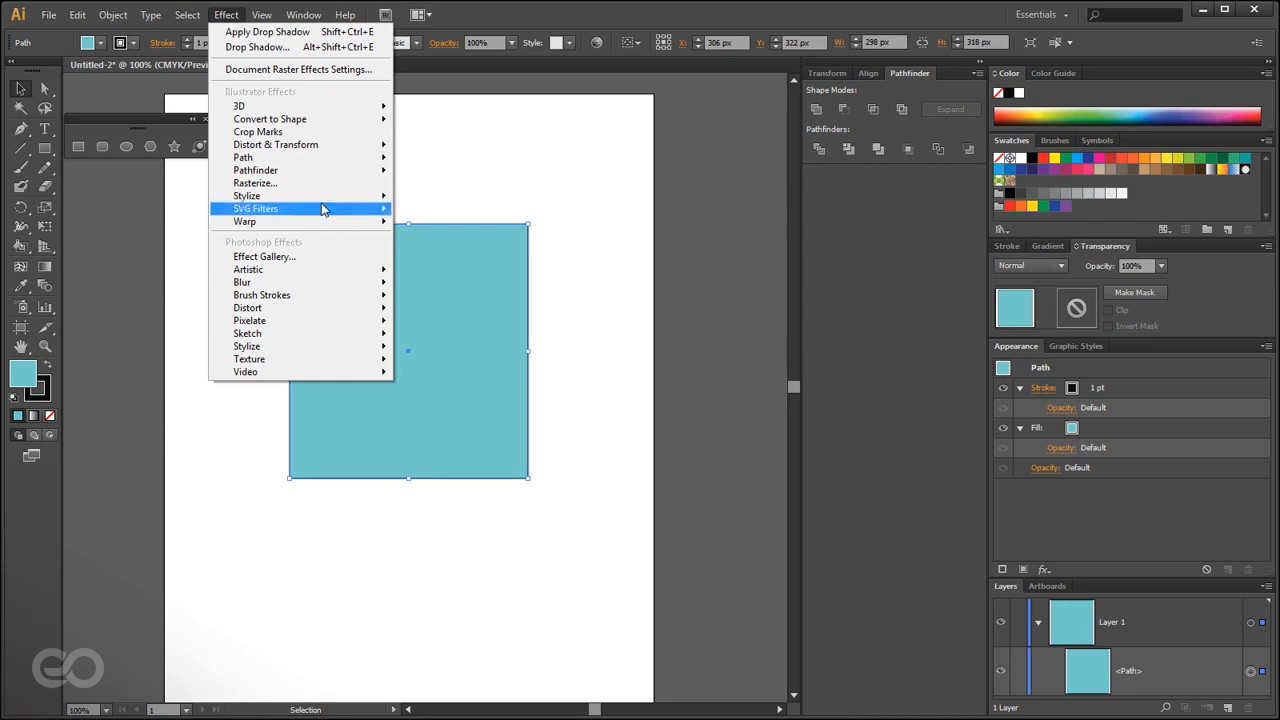
mouse_move(334, 221)
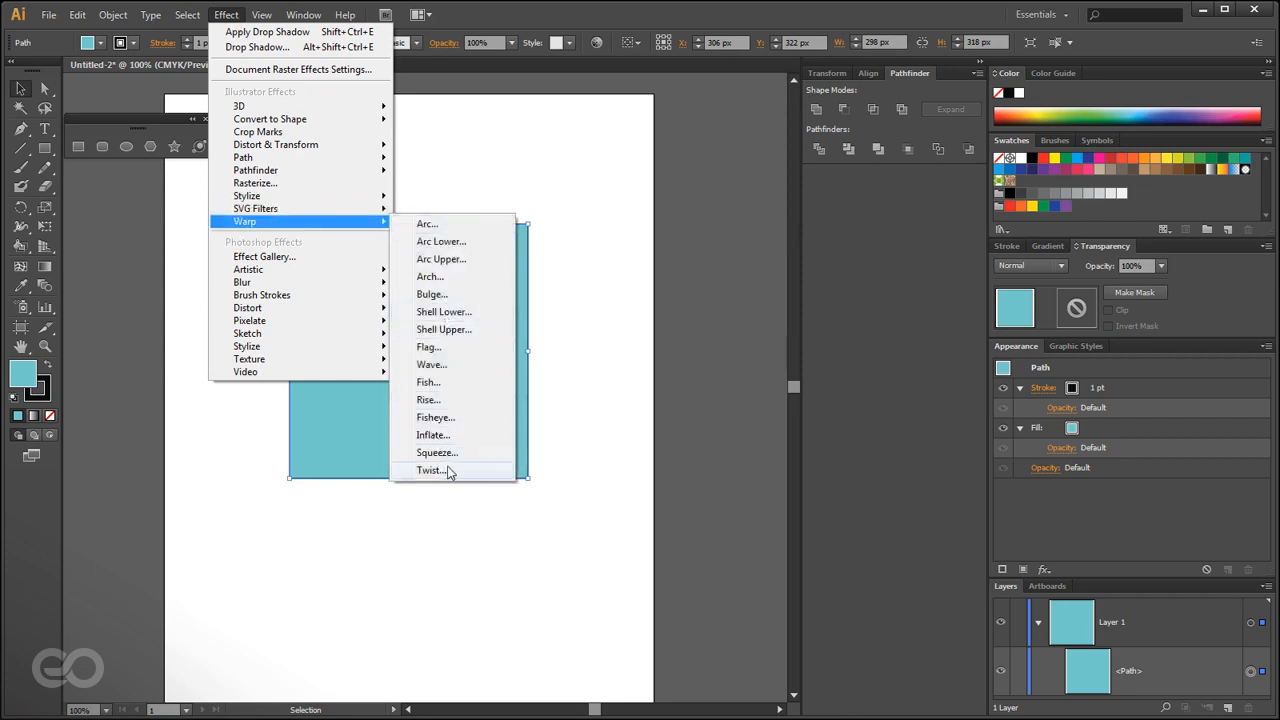
click(449, 354)
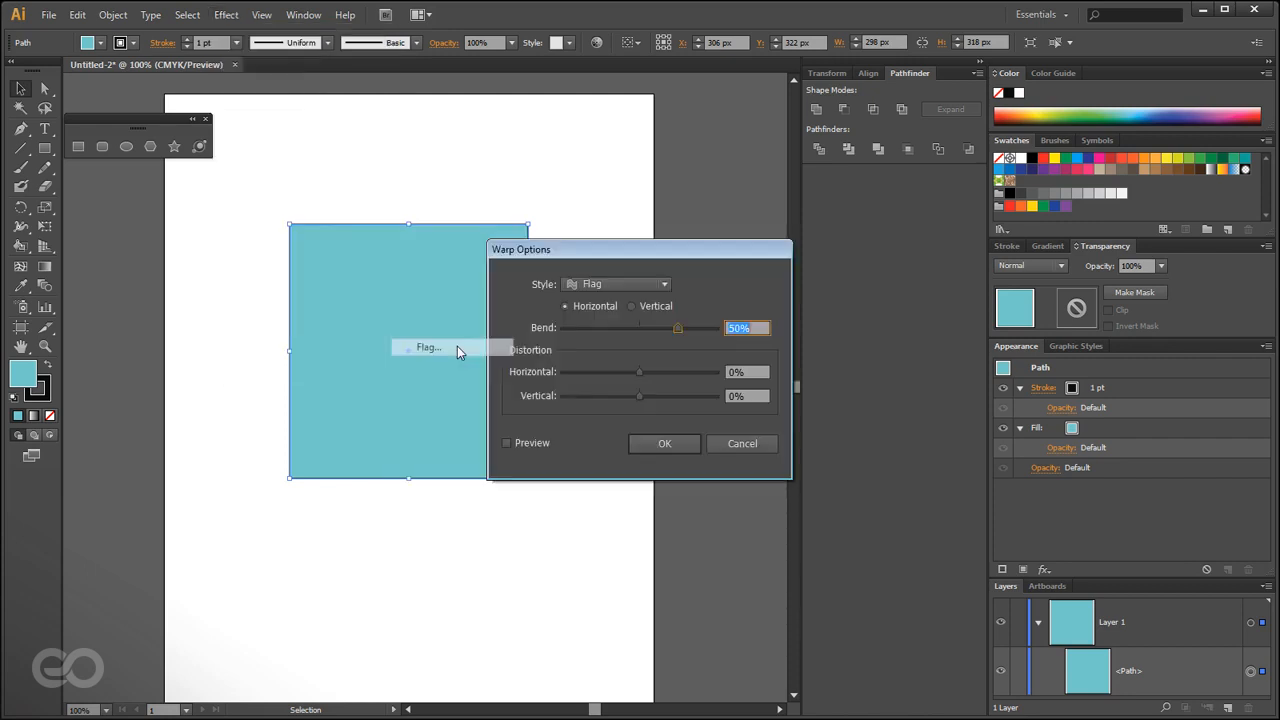
drag(671, 257, 790, 242)
click(625, 431)
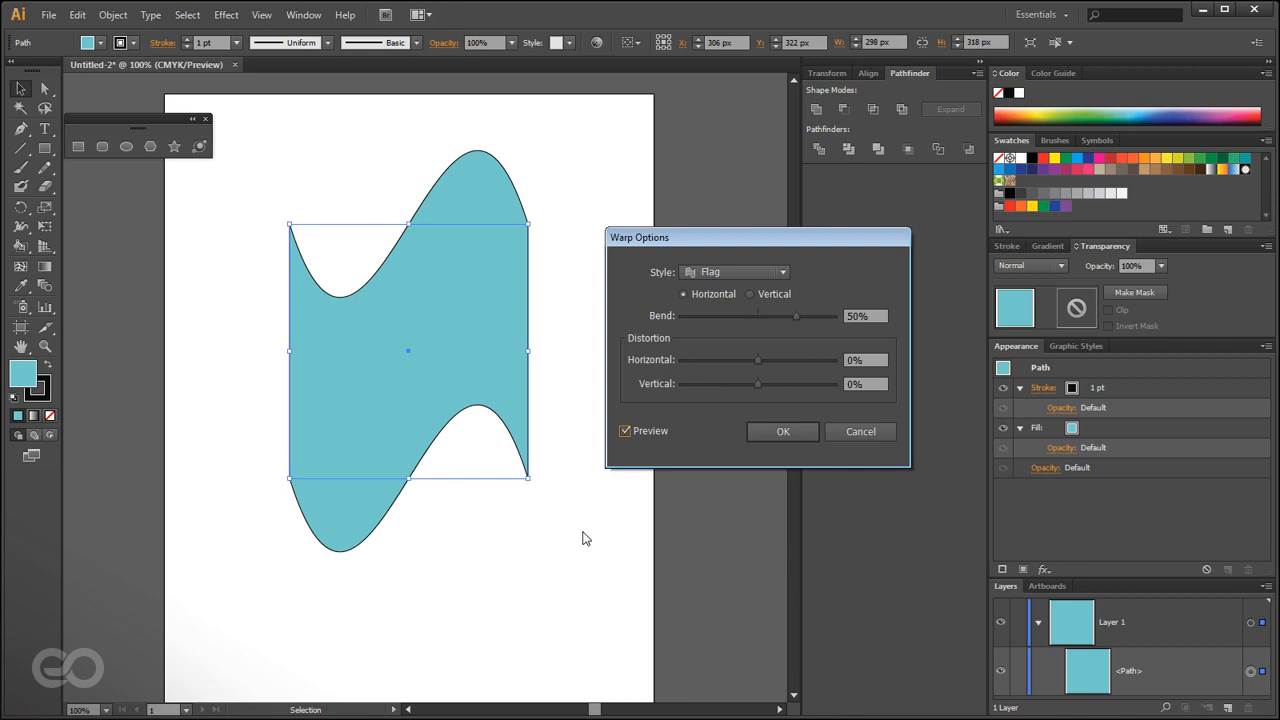
drag(796, 317, 773, 316)
click(777, 427)
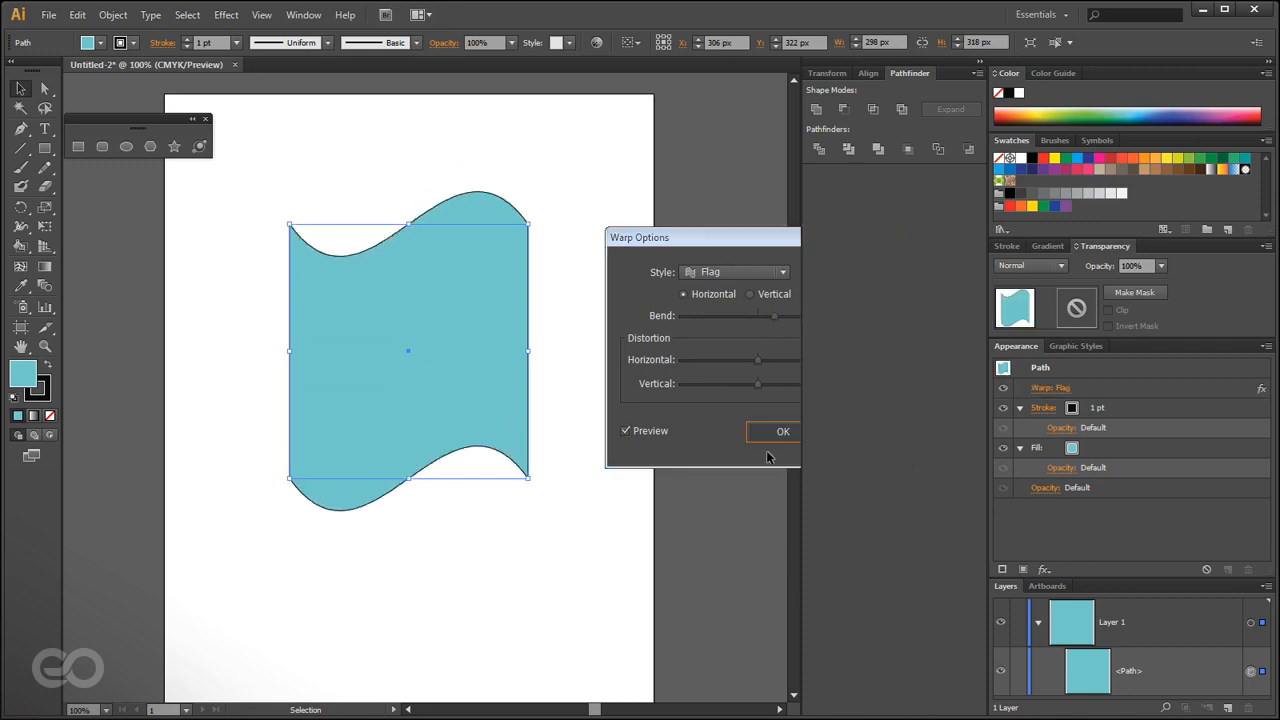
click(473, 544)
click(463, 350)
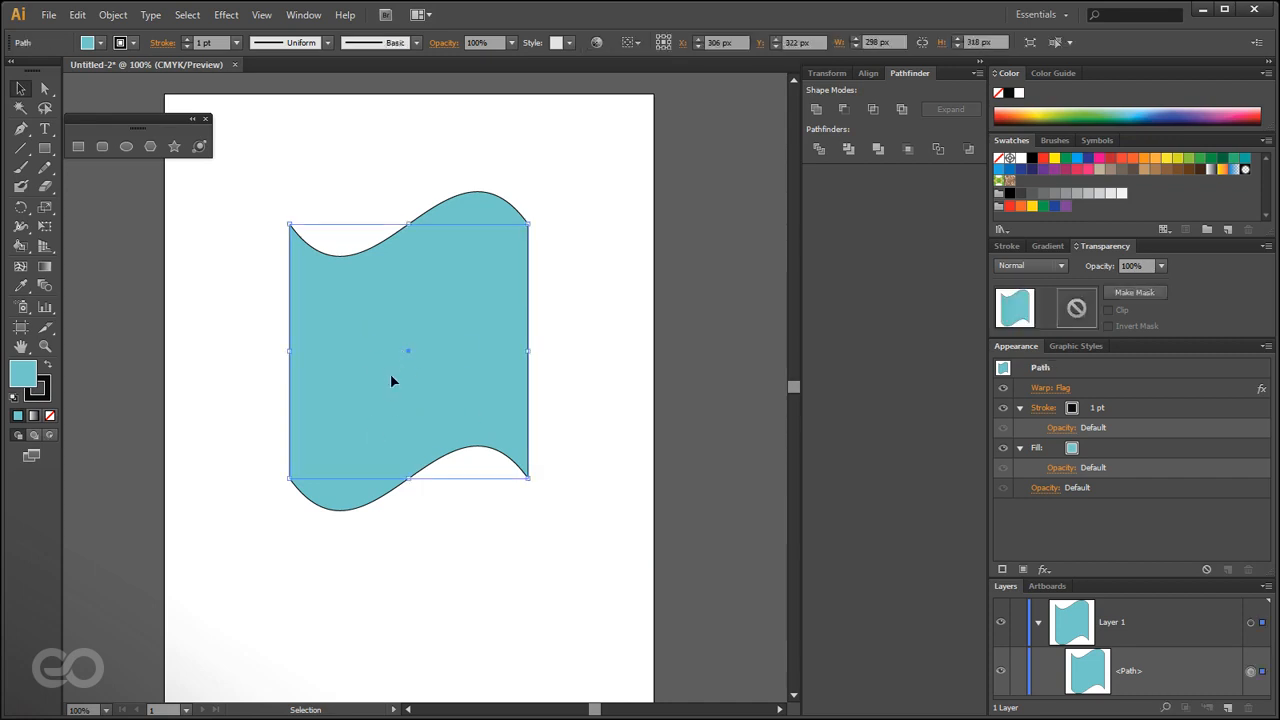
Add an anchor point on the rectangle's top edge and move it down to X 366 px, Y 284 px.
click(20, 128)
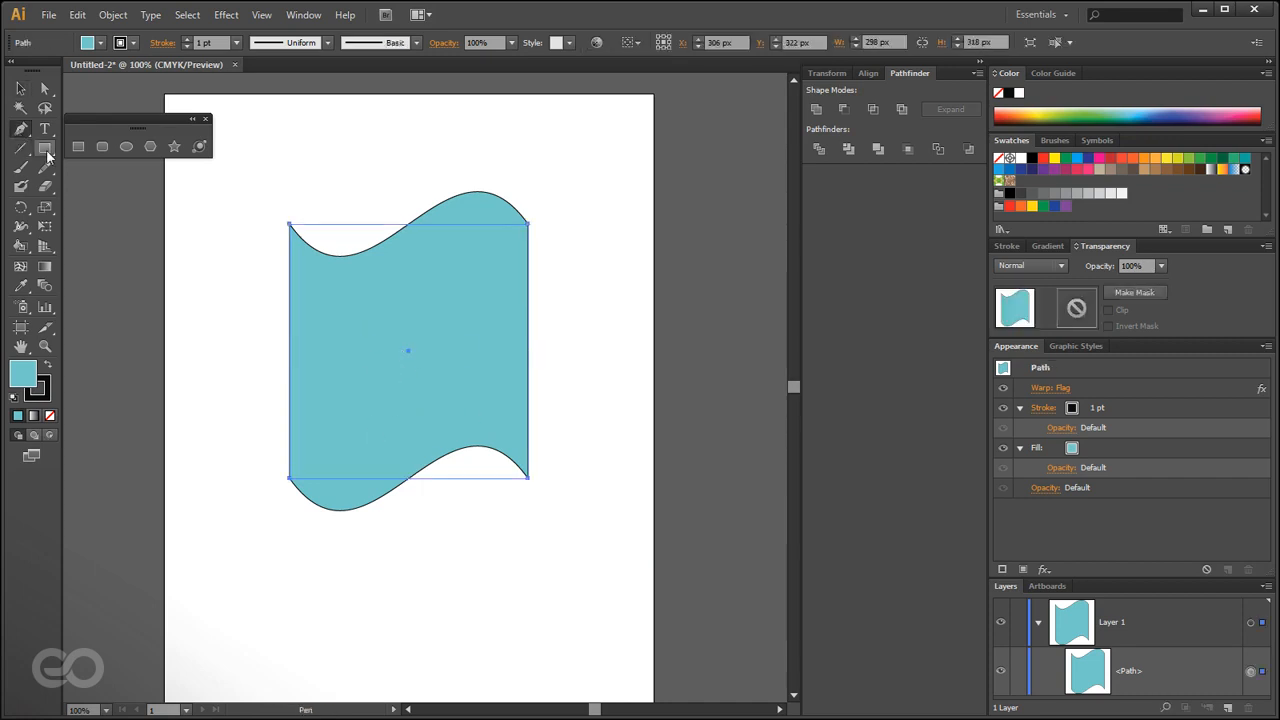
click(388, 233)
drag(386, 225, 456, 320)
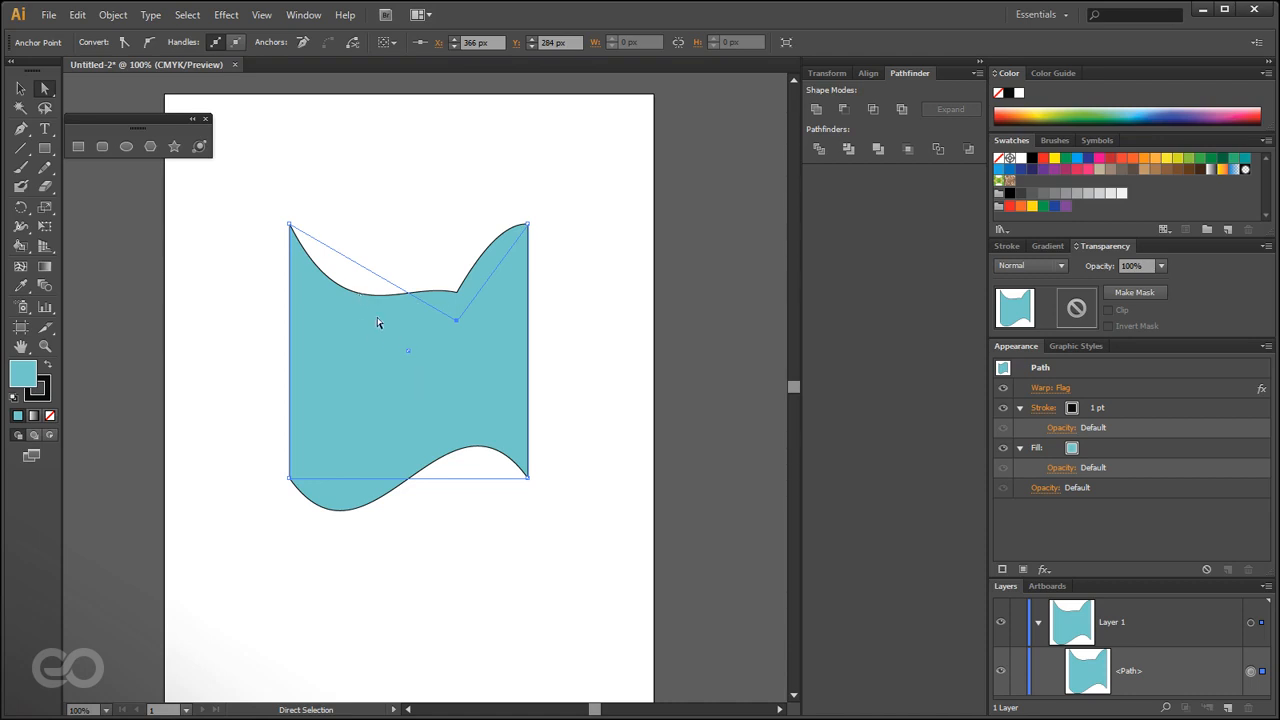
key(v)
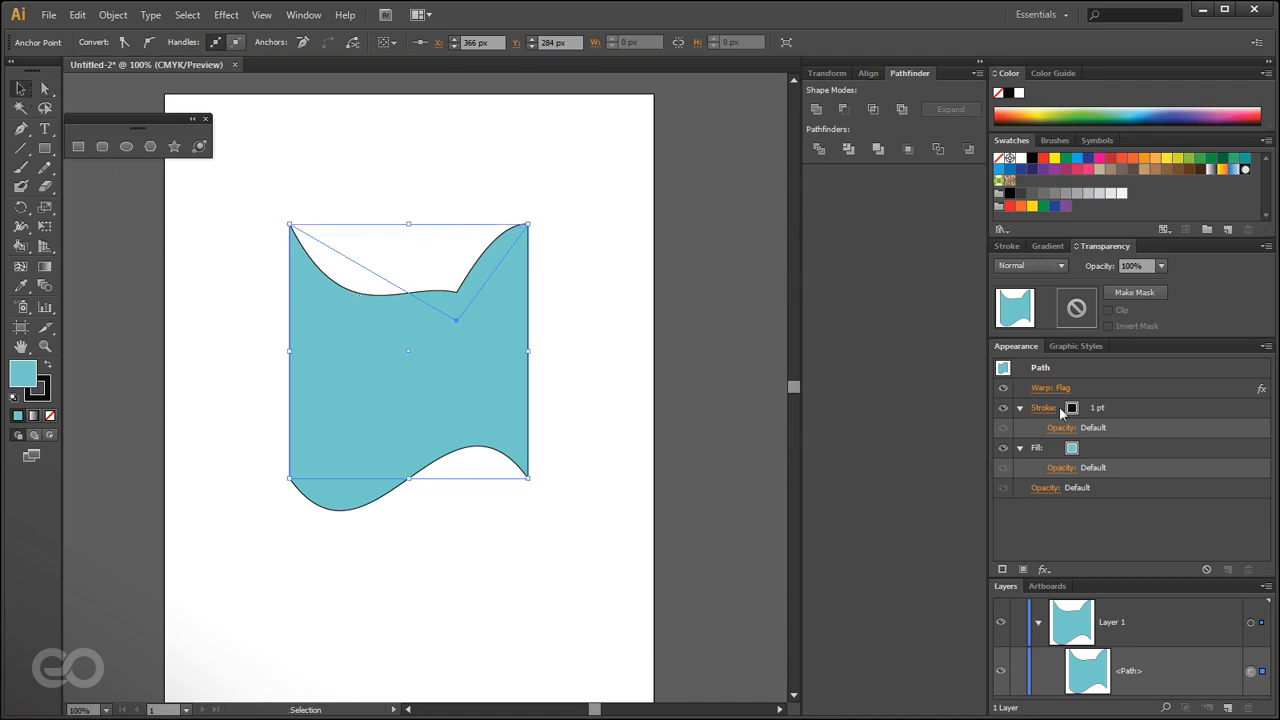
Toggle the Flag warp's visibility off and on to compare the original and warped shapes.
click(1003, 388)
click(1003, 388)
click(1004, 388)
click(1003, 388)
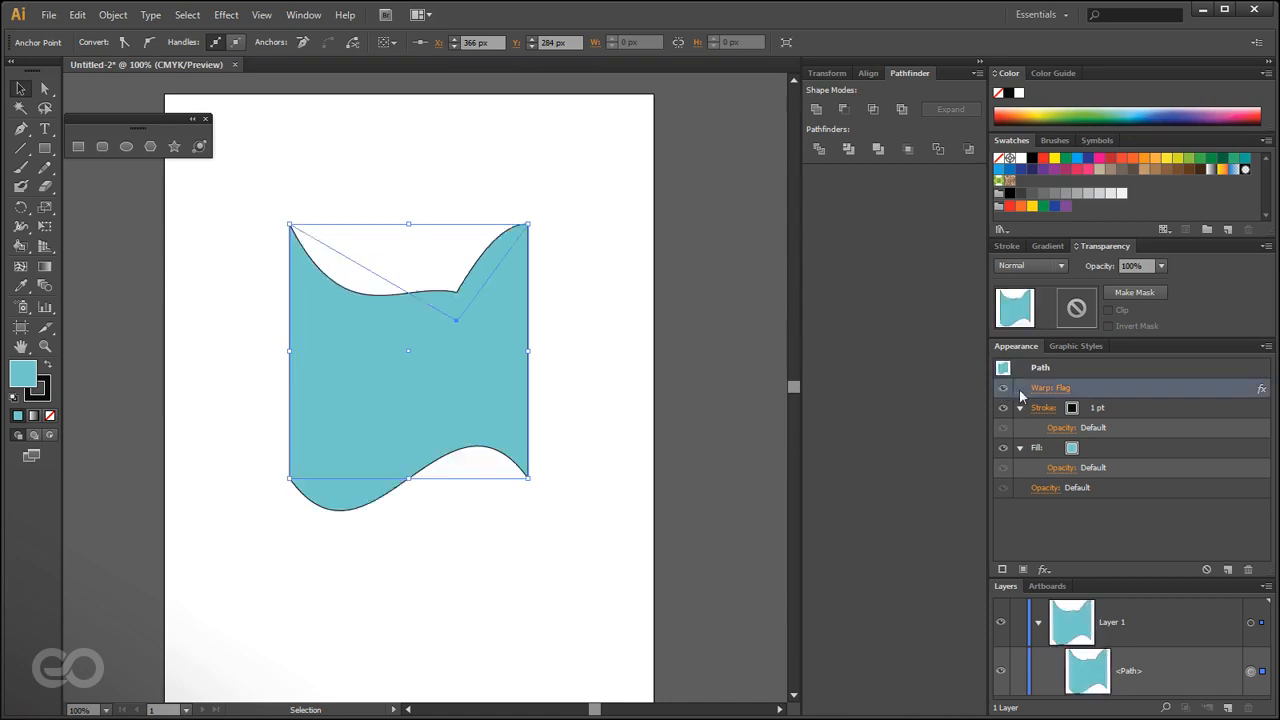
Remove the Flag warp from the shape's appearance and delete the shape.
click(1248, 569)
click(626, 491)
click(467, 424)
key(Delete)
click(228, 15)
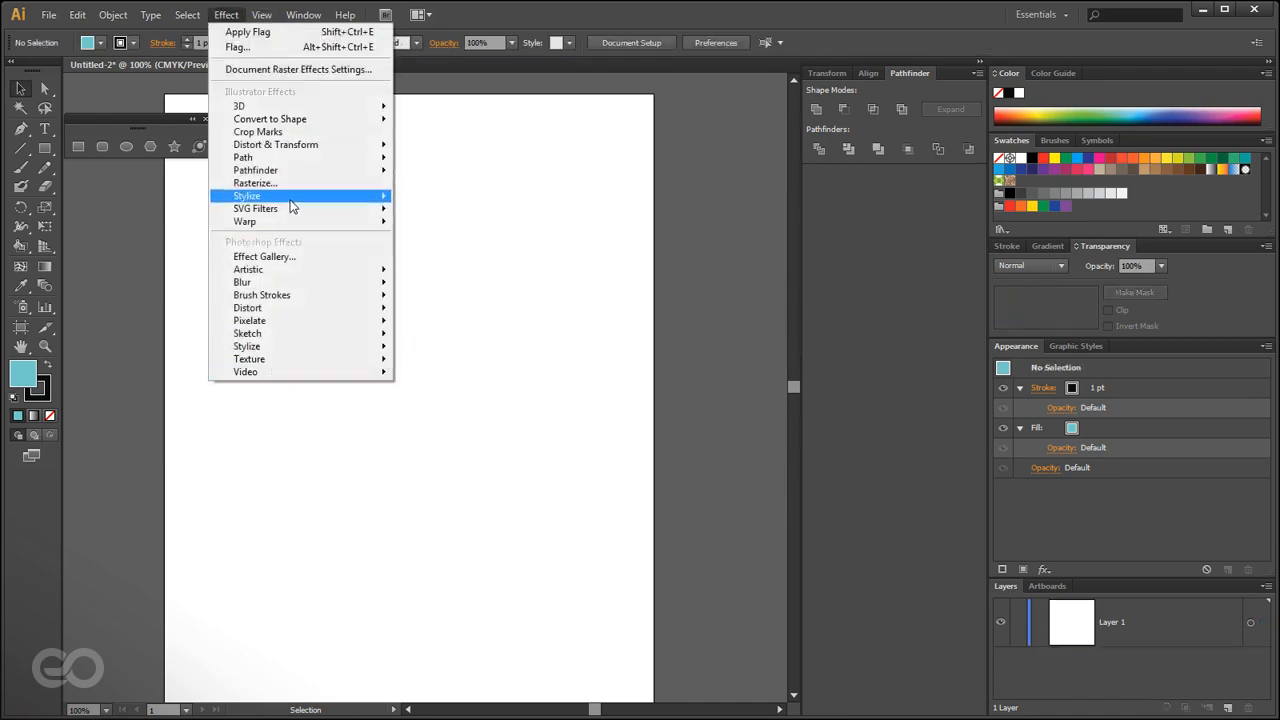
mouse_move(290, 198)
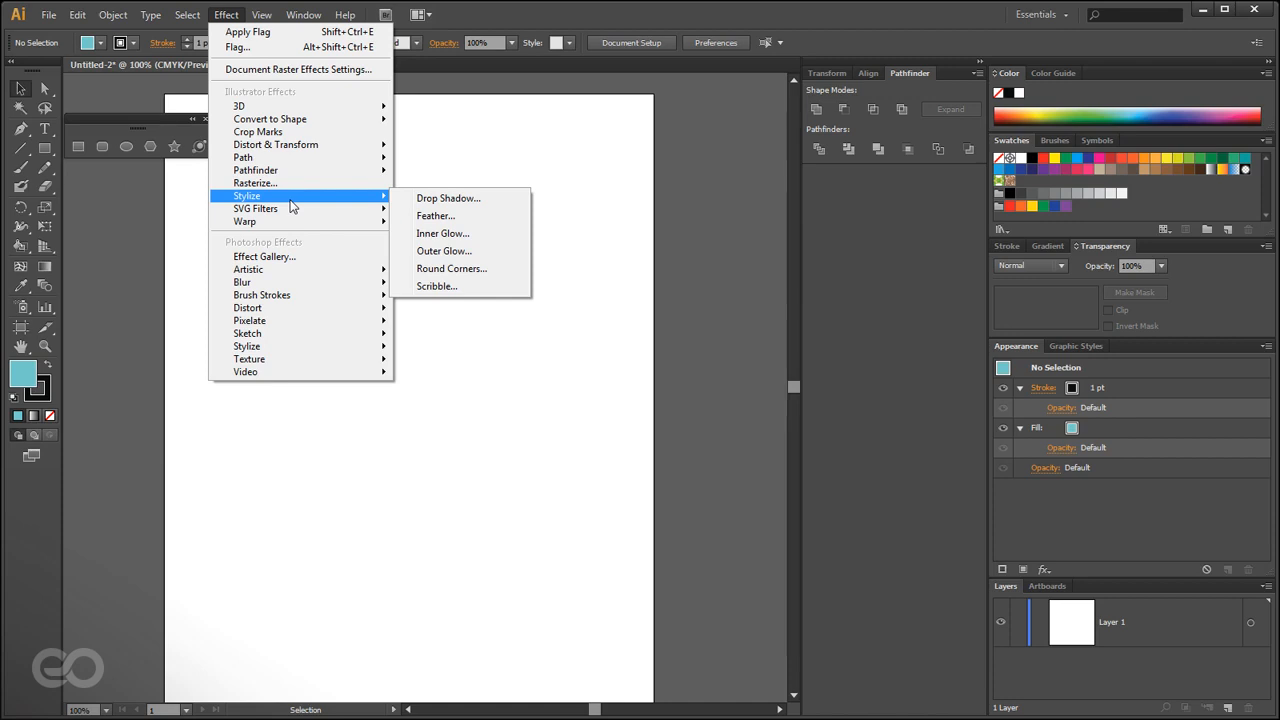
click(496, 451)
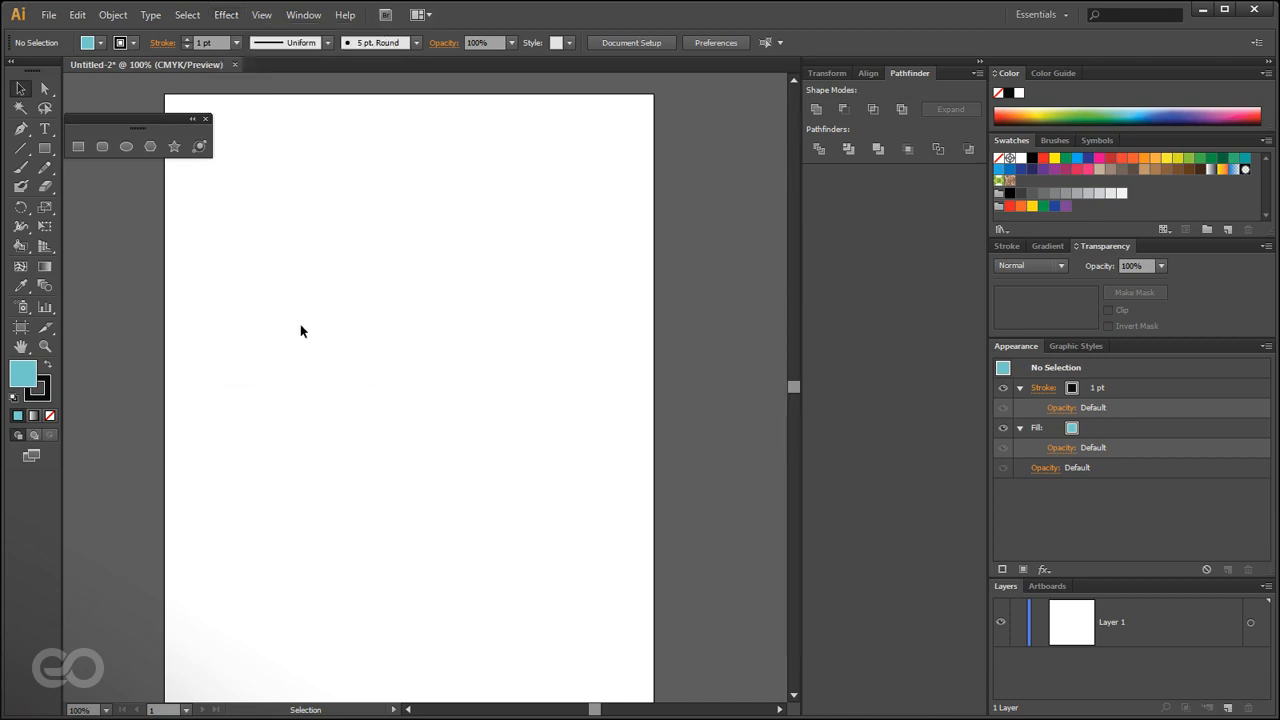
click(46, 17)
mouse_move(197, 341)
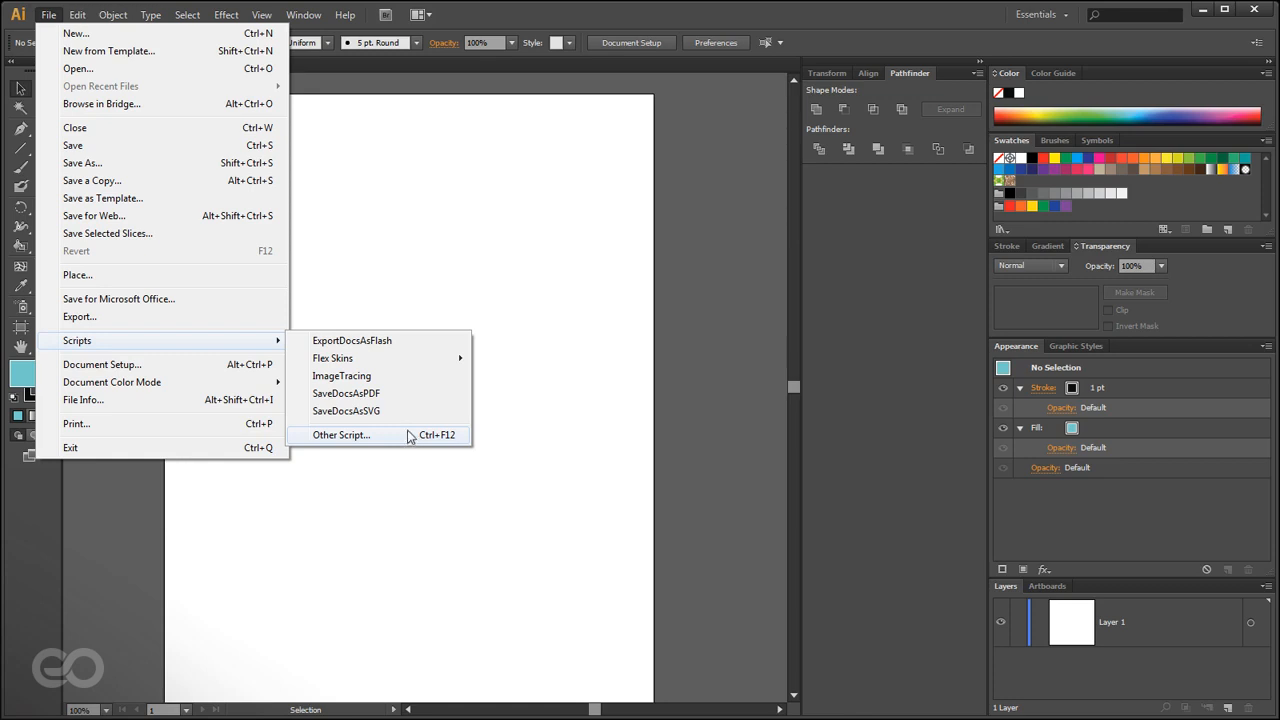
click(488, 519)
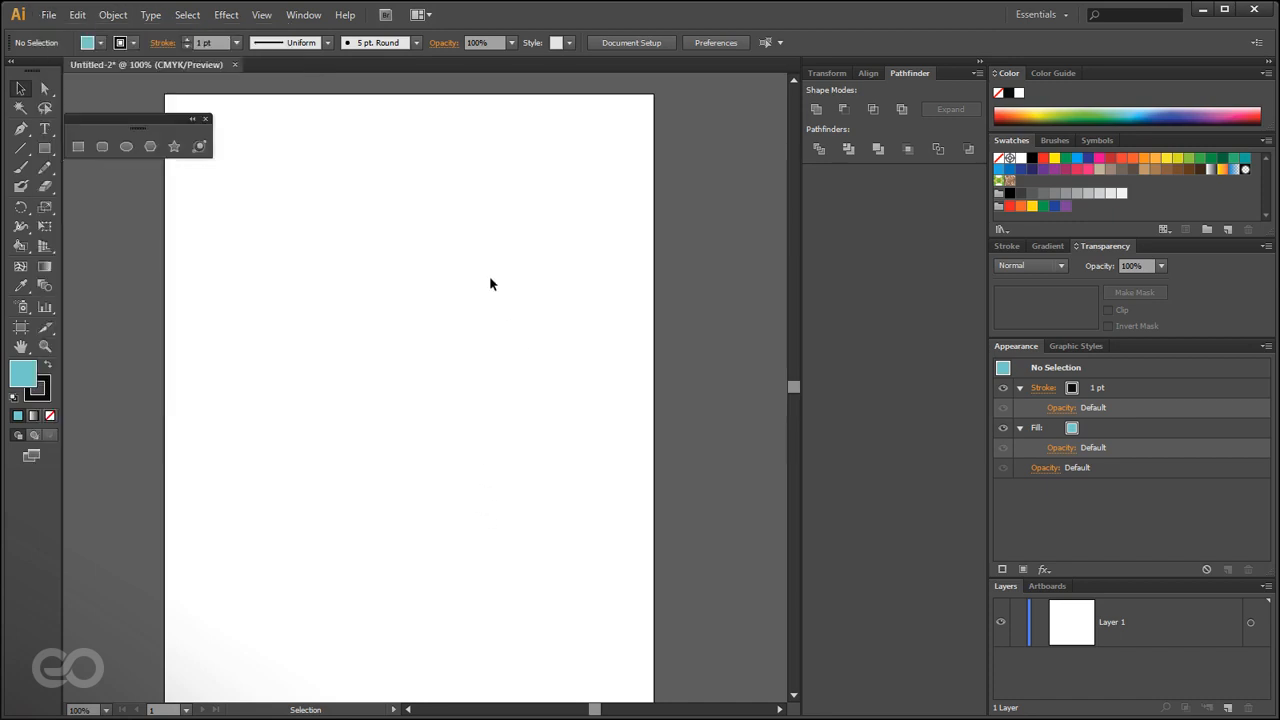
Bring up the Actions list, move it beside the artboard and enlarge it to fit all the default actions.
click(308, 16)
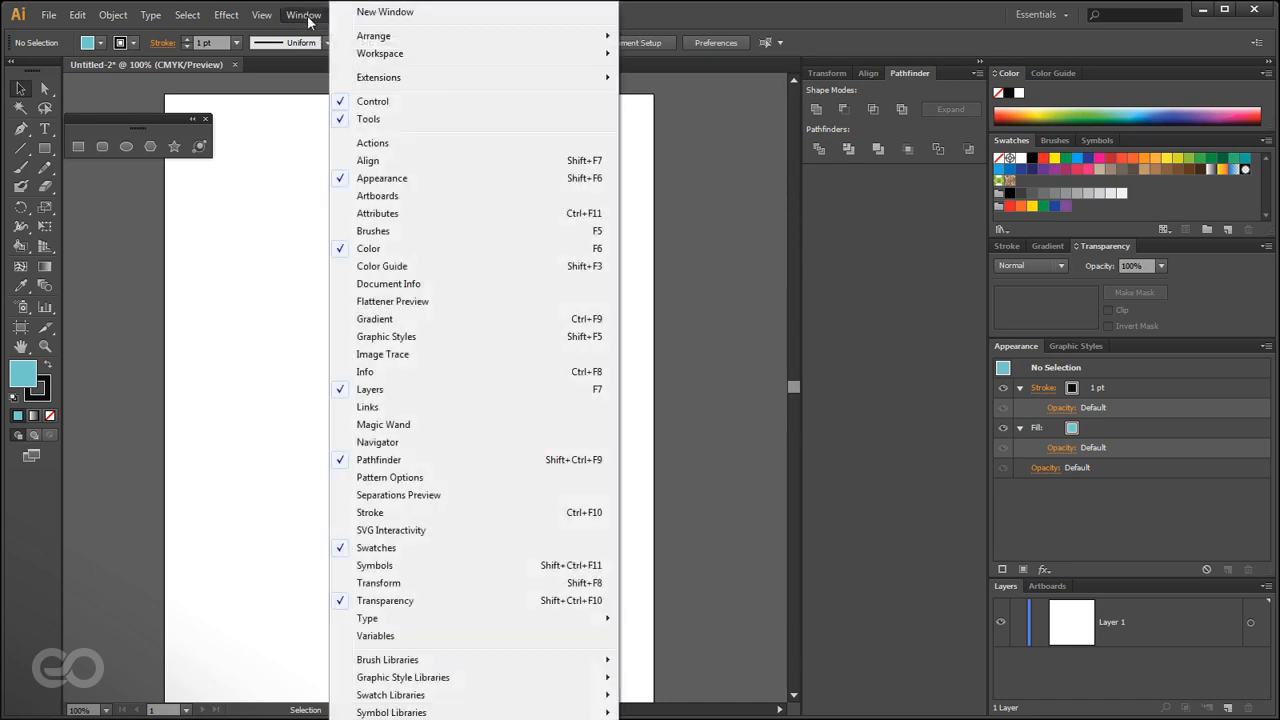
click(388, 142)
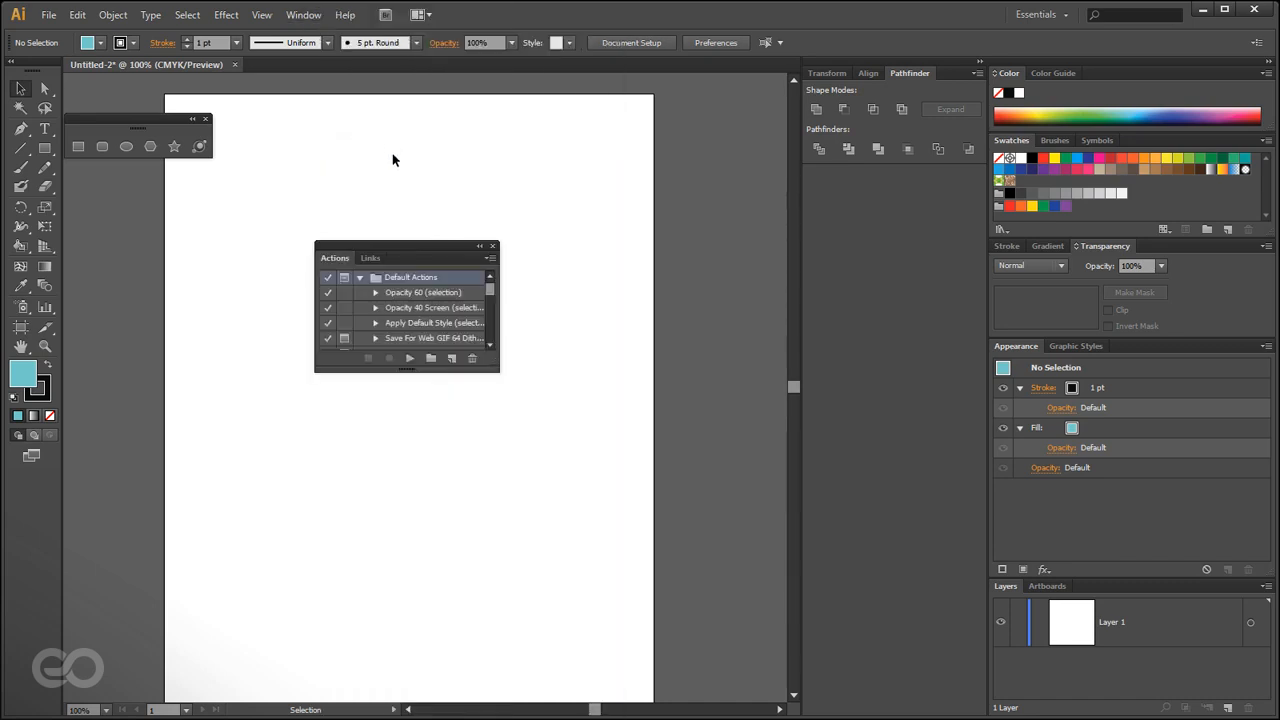
drag(425, 253, 688, 160)
drag(754, 268, 781, 537)
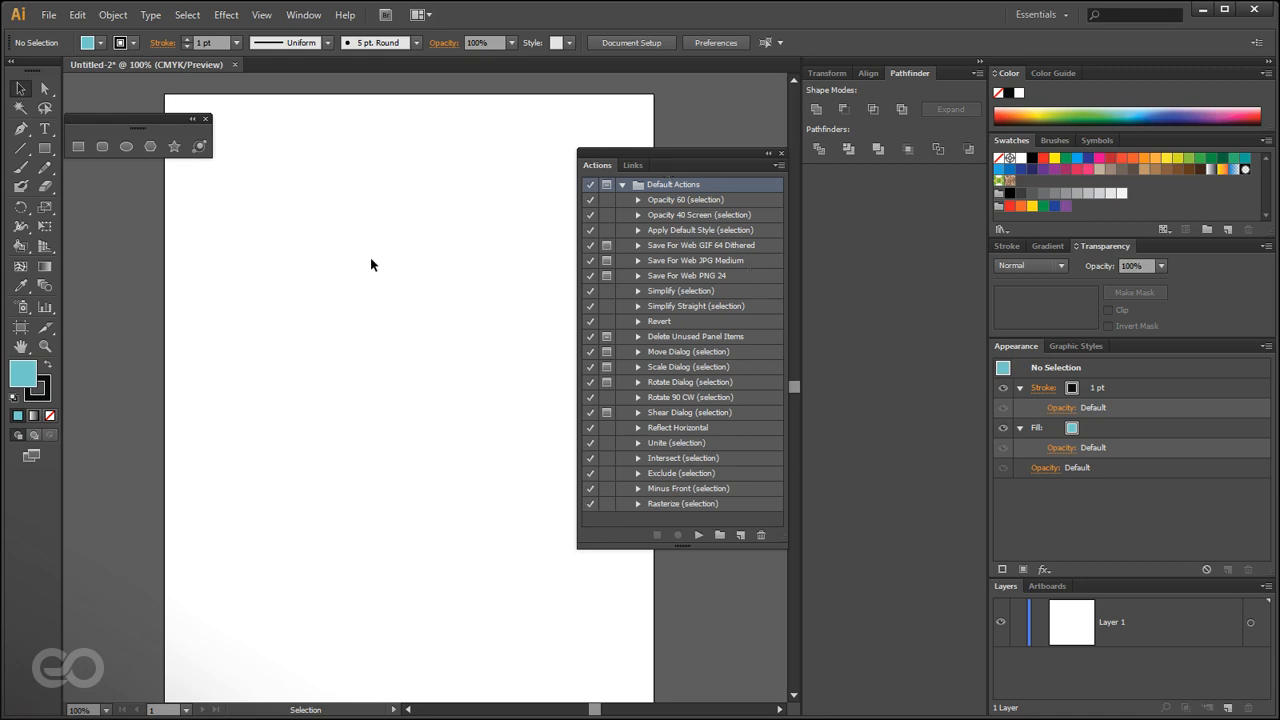
Draw a rectangle about 318 px wide and 347 px high on the artboard.
key(m)
drag(245, 240, 500, 517)
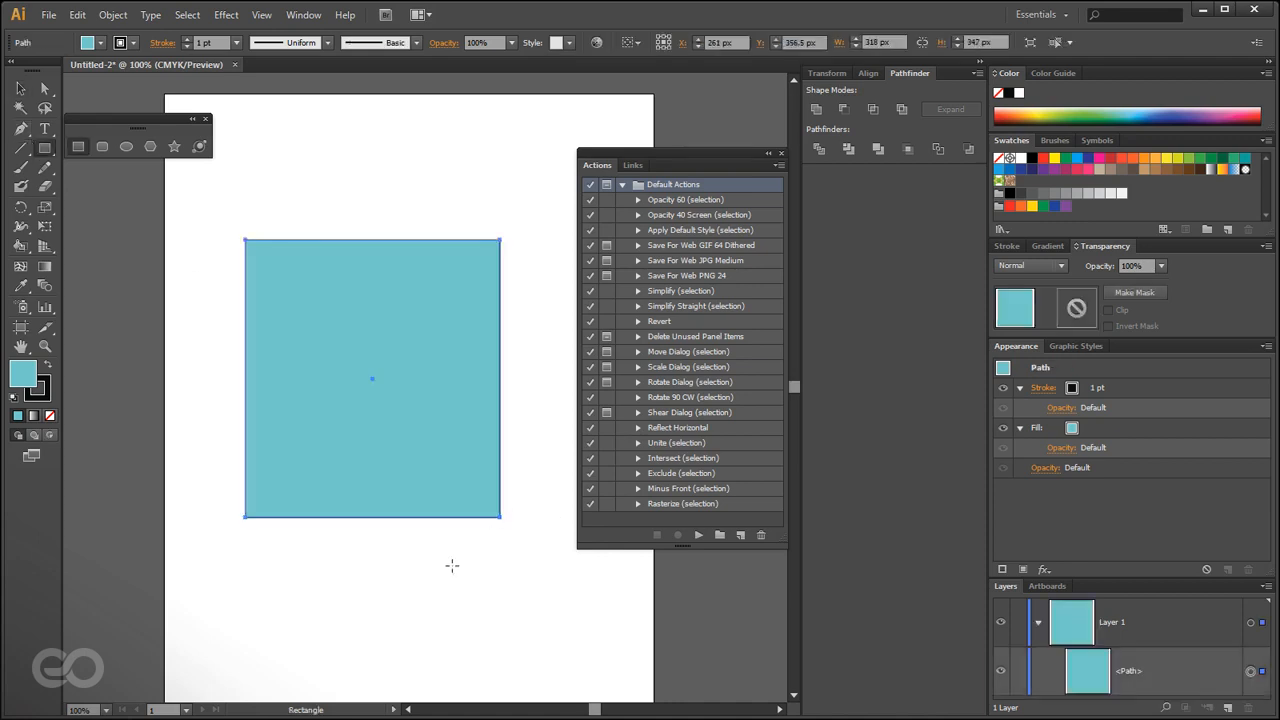
click(24, 90)
Play the default actions Opacity 60 and Opacity 40 Screen one after the other on the rectangle.
click(684, 201)
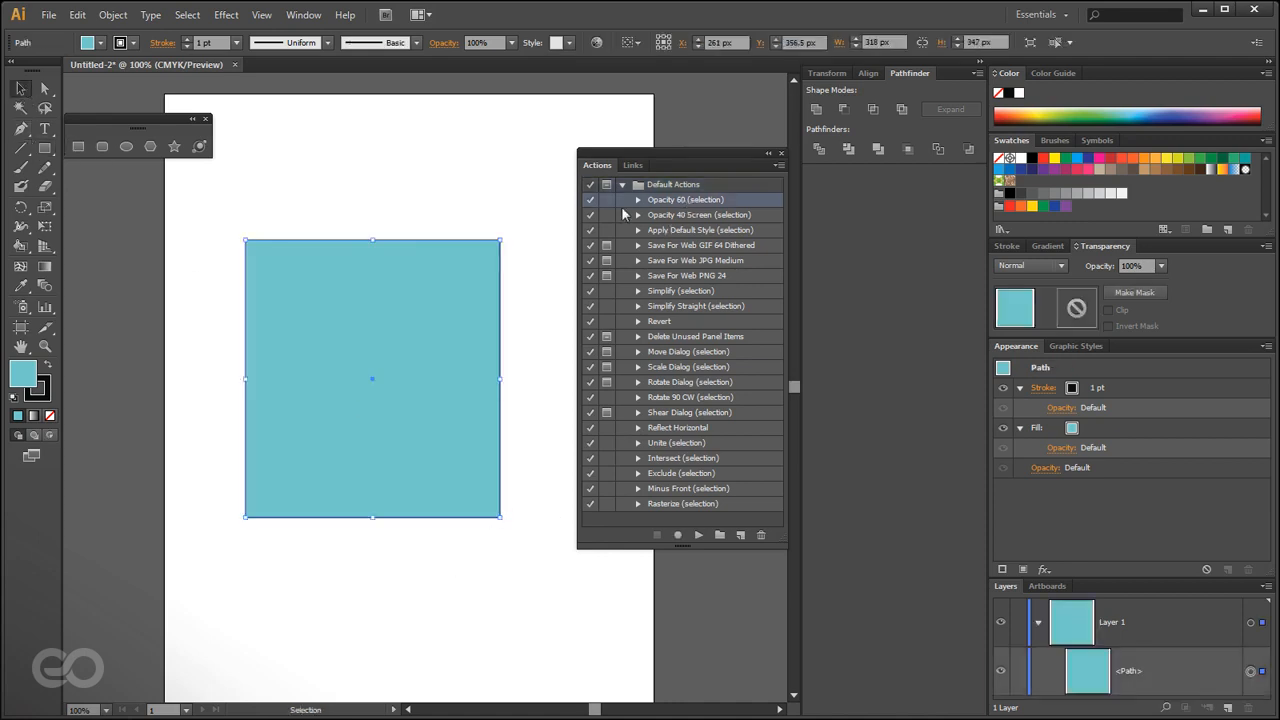
click(637, 199)
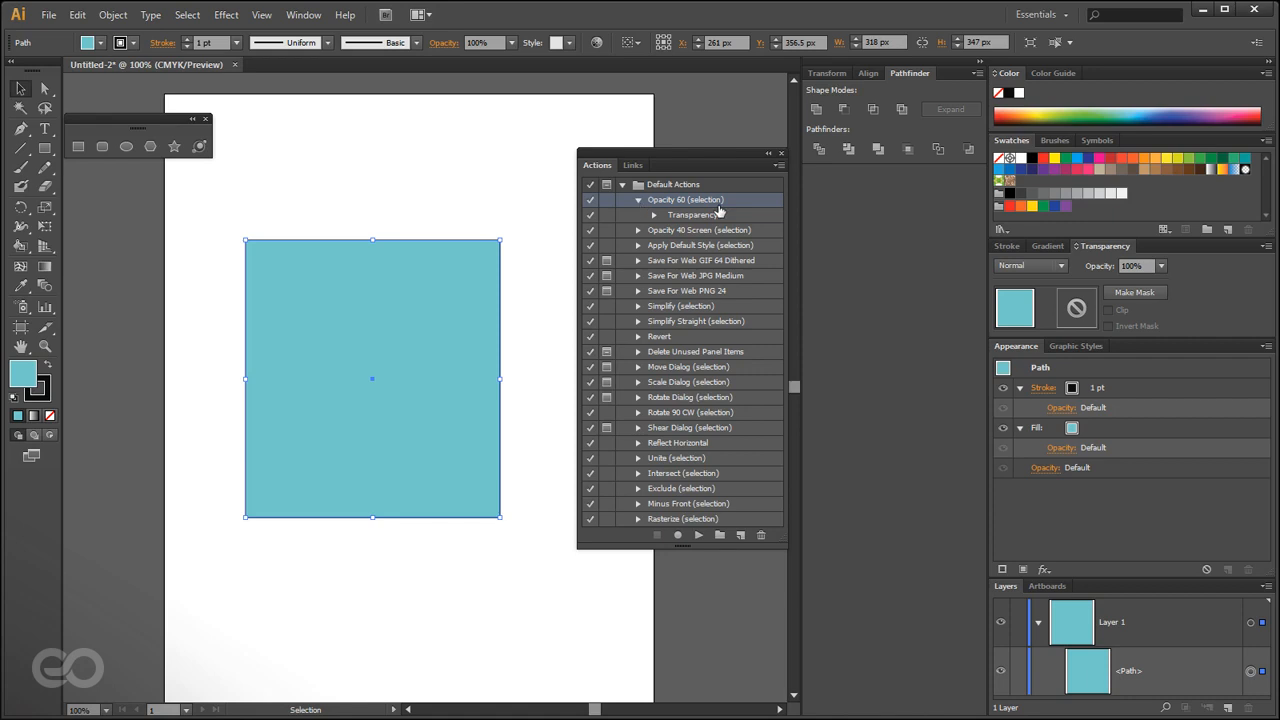
click(654, 215)
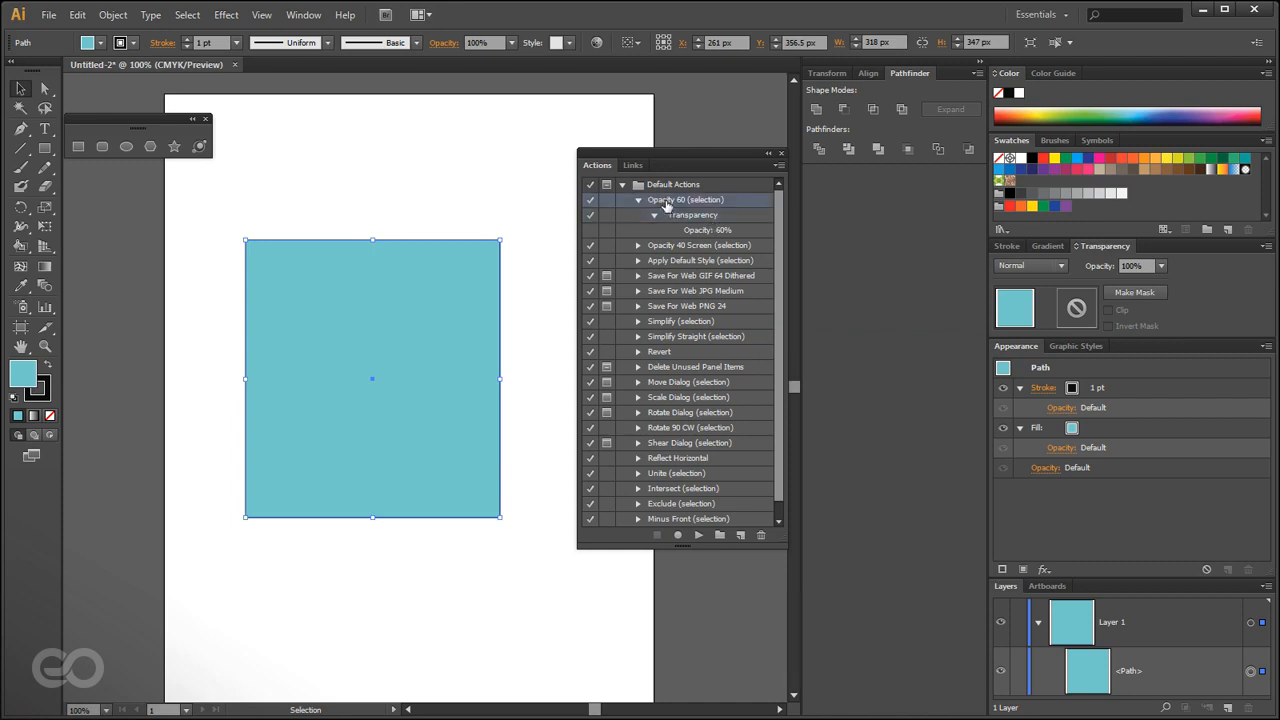
click(699, 536)
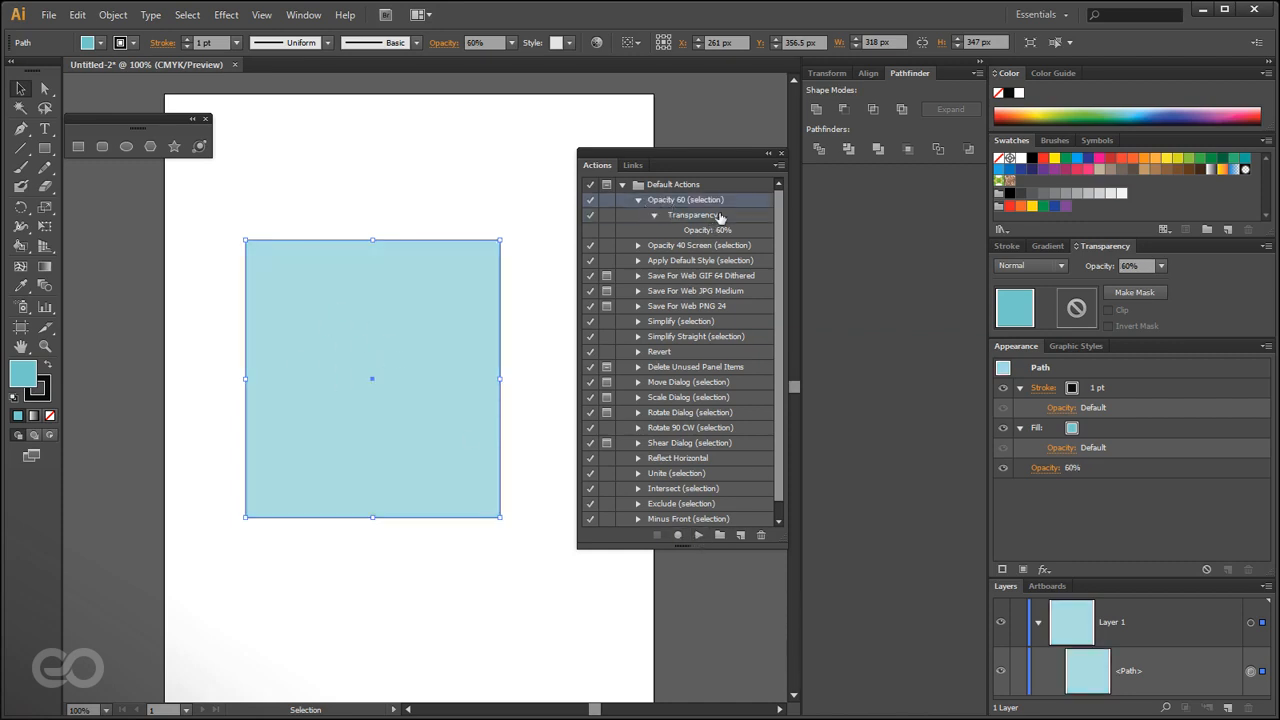
click(678, 250)
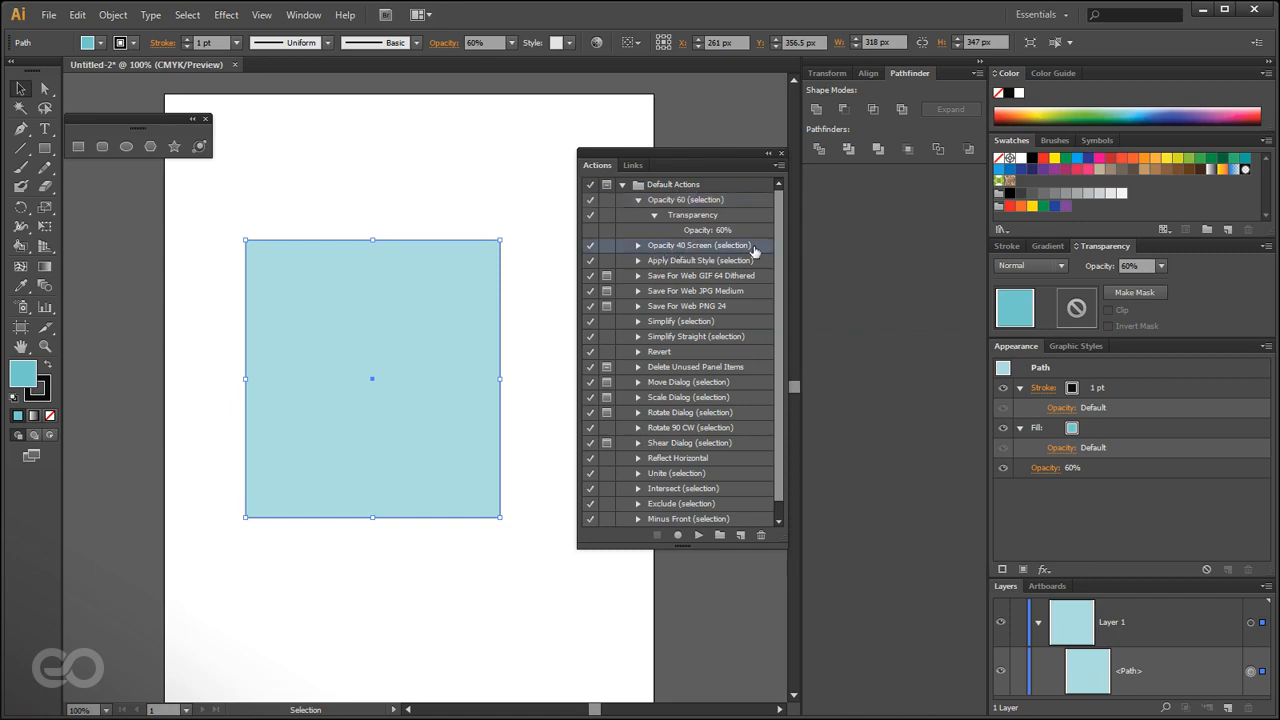
click(702, 537)
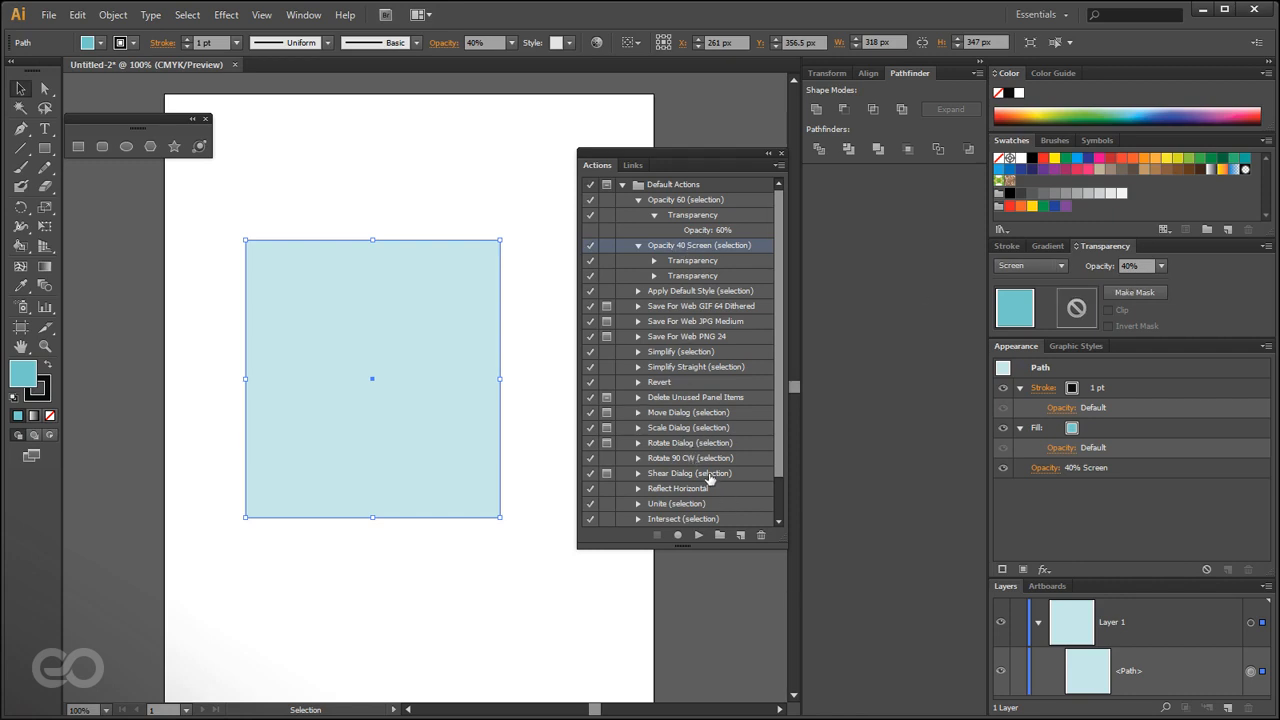
Play the default Reflect Horizontal action on the rectangle.
scroll(708, 480, down, 1)
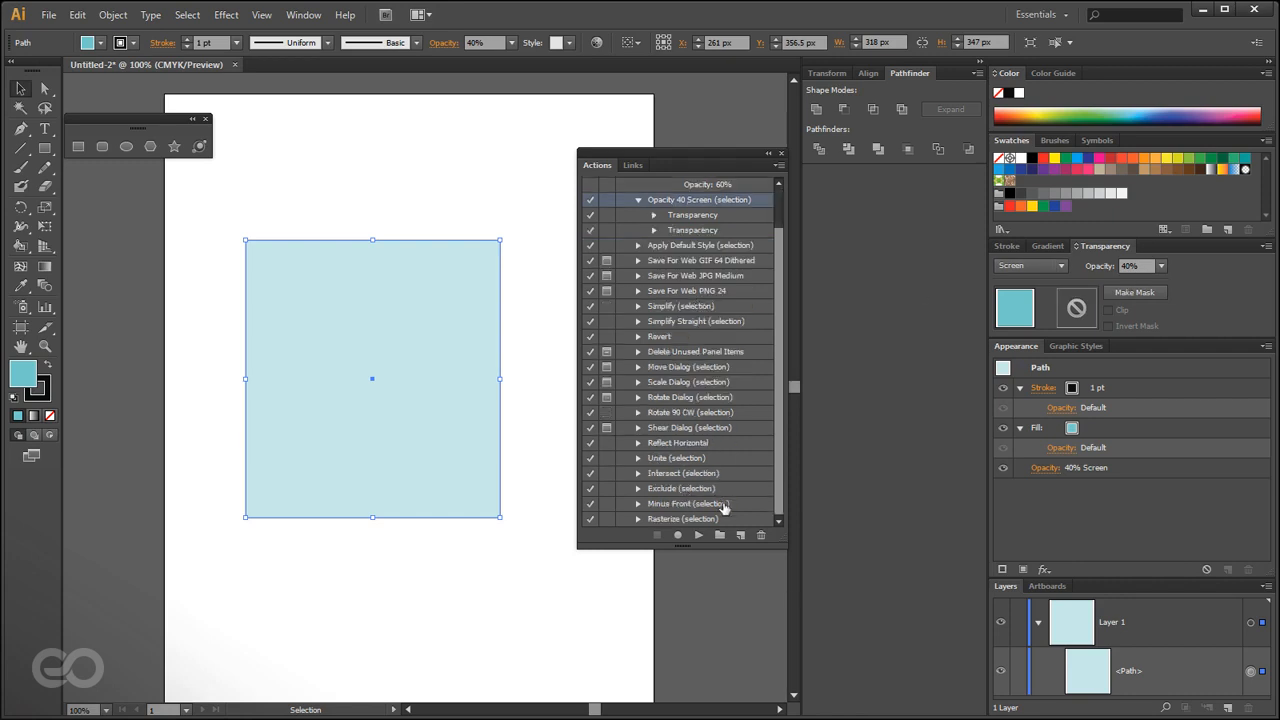
click(684, 444)
click(700, 537)
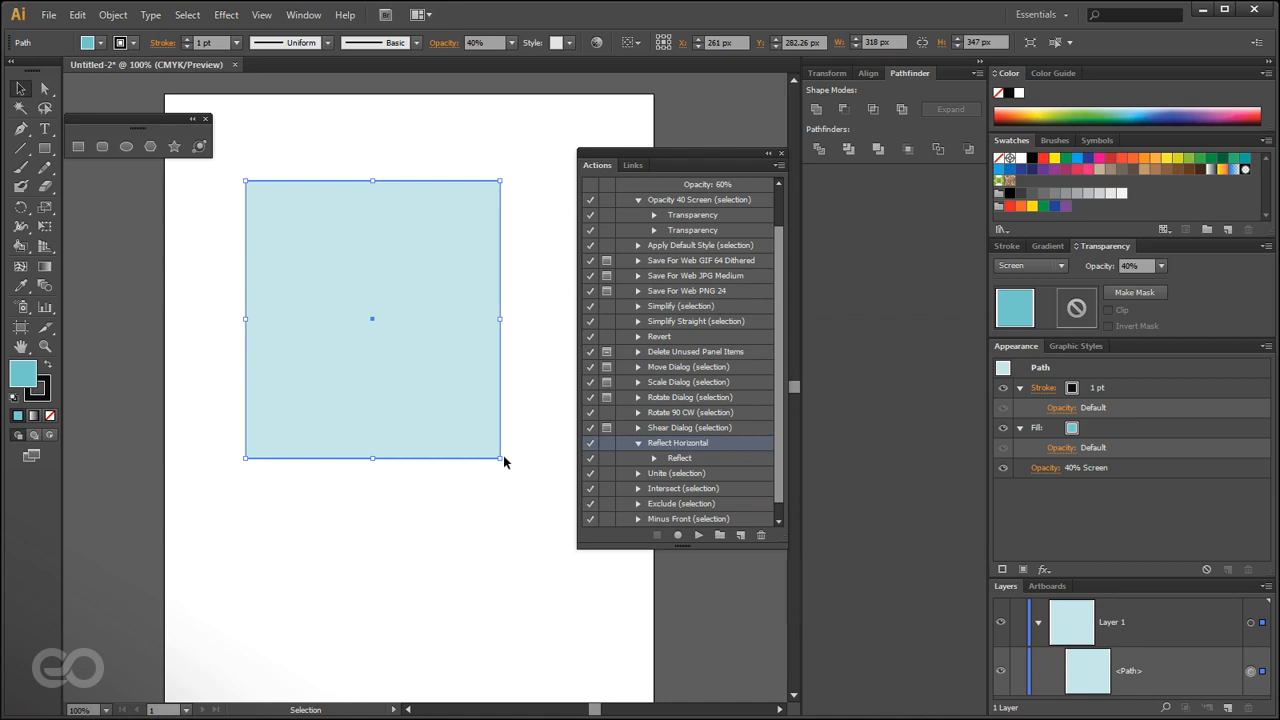
Rotate the rectangle into a diamond, play Reflect Horizontal on it again and deselect it.
drag(504, 466, 551, 337)
click(696, 536)
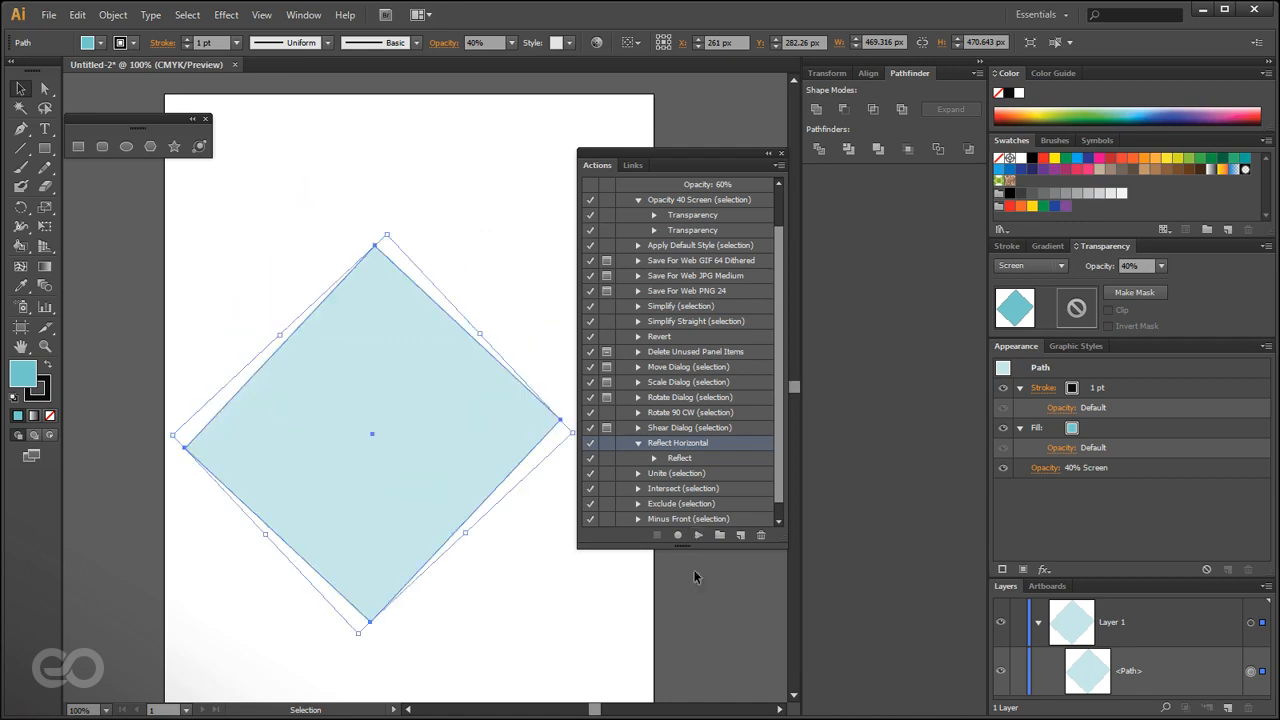
click(477, 612)
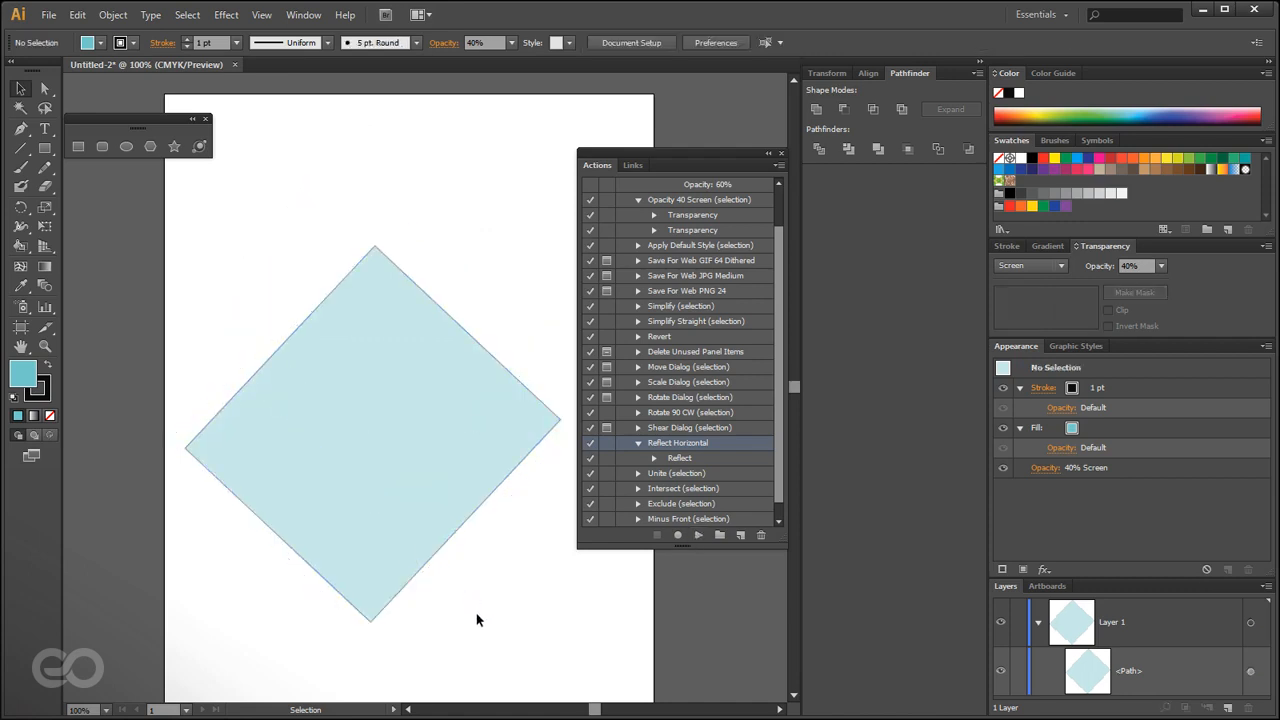
Start recording into the Reflect Horizontal action with the diamond selected, and set the diamond's opacity to 100%.
click(433, 513)
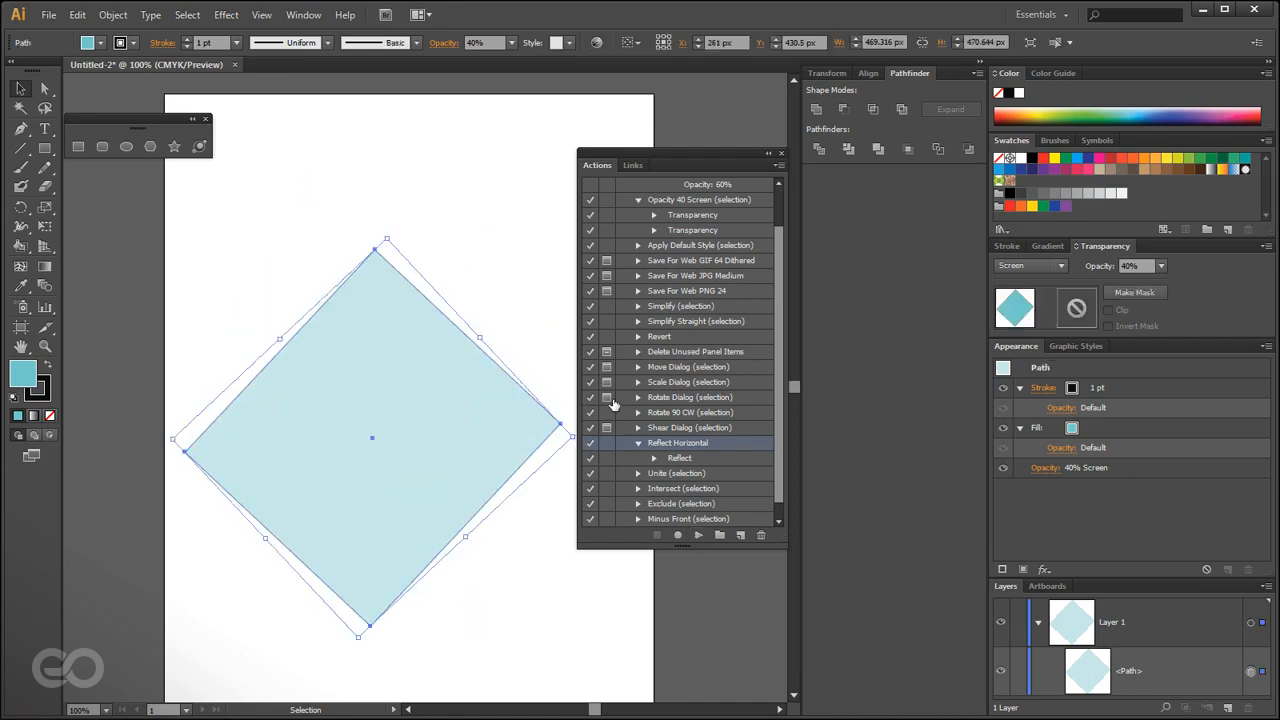
scroll(684, 492, up, 2)
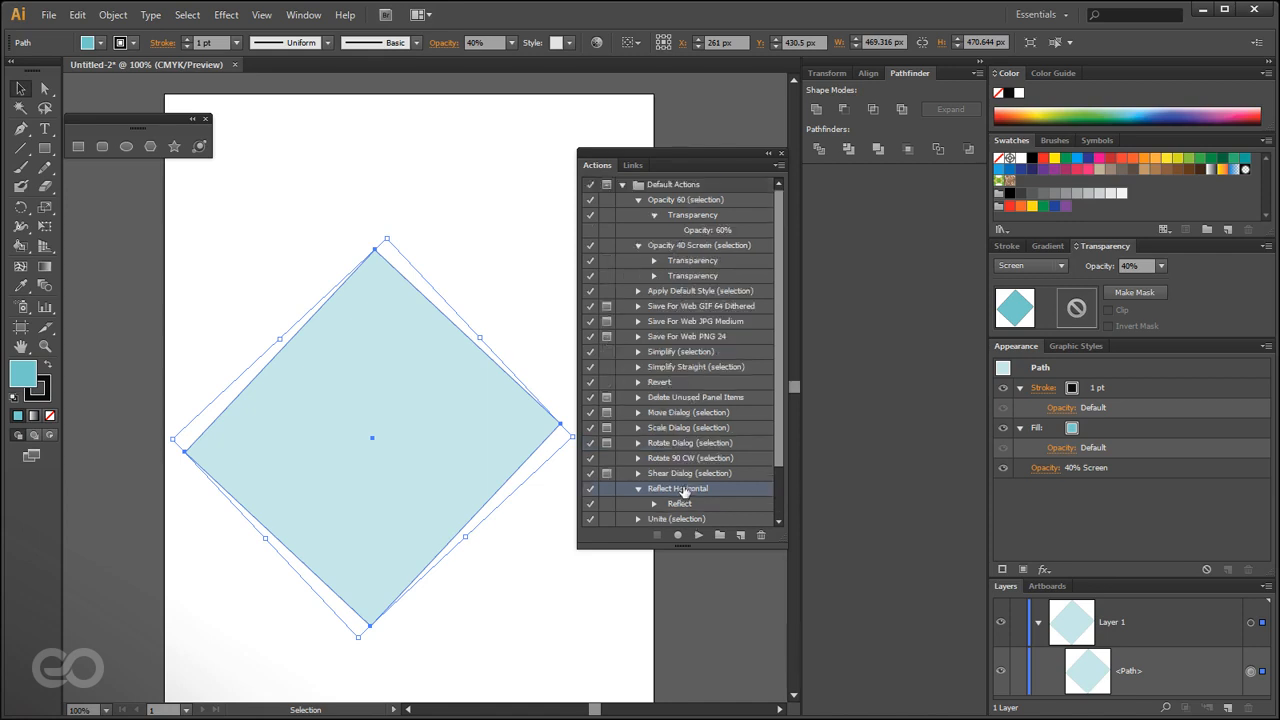
click(679, 535)
click(1040, 469)
click(1048, 498)
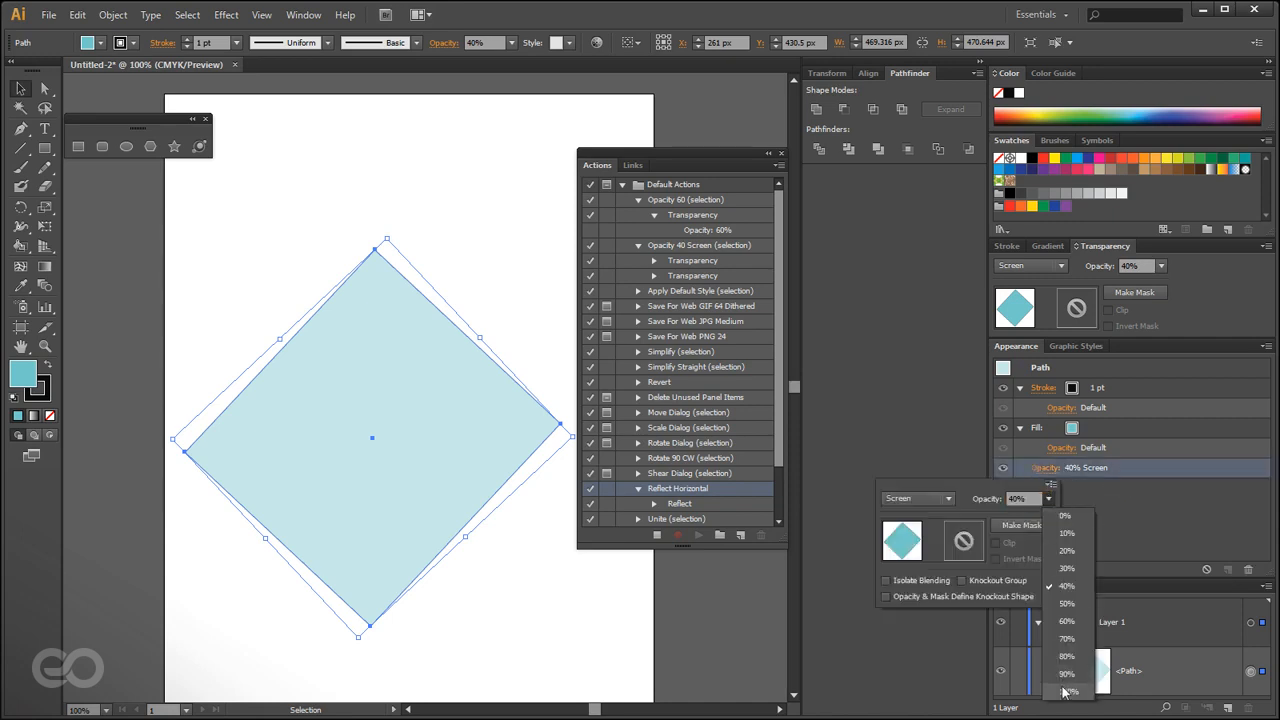
click(1066, 691)
click(1108, 499)
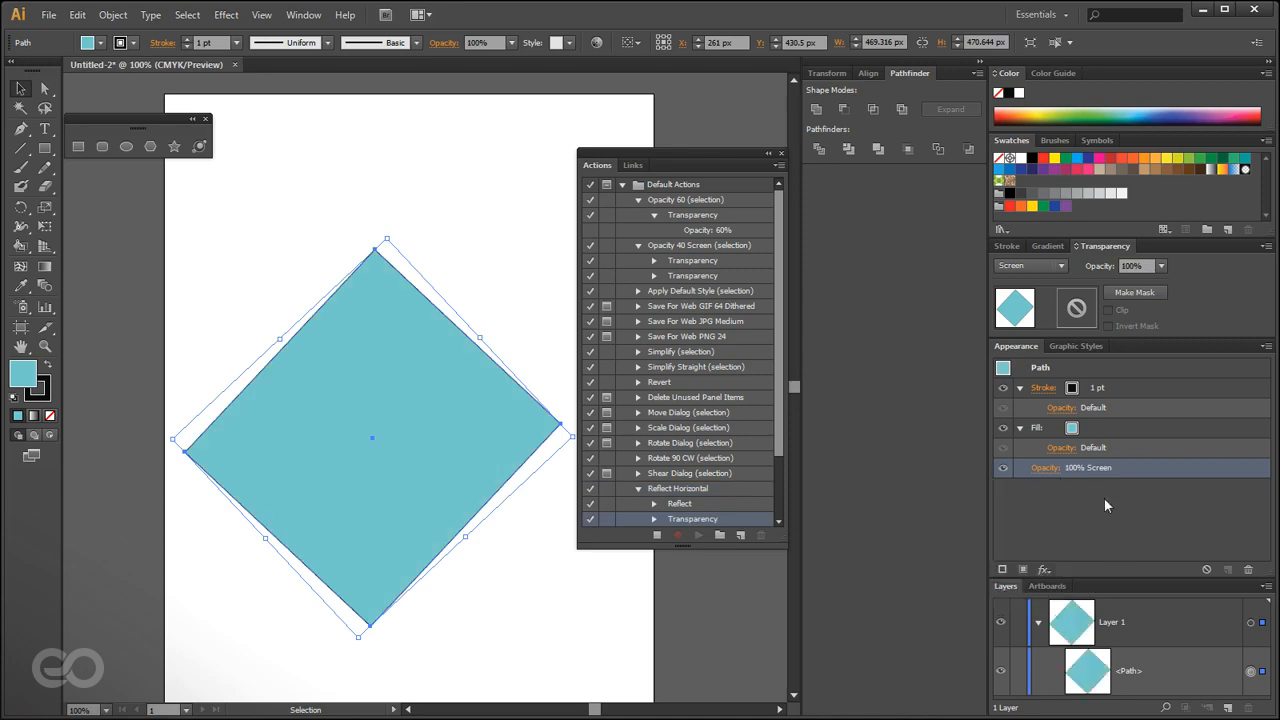
Remove the diamond's stroke and fill it with the Black swatch, ending the action recording with that.
click(1109, 388)
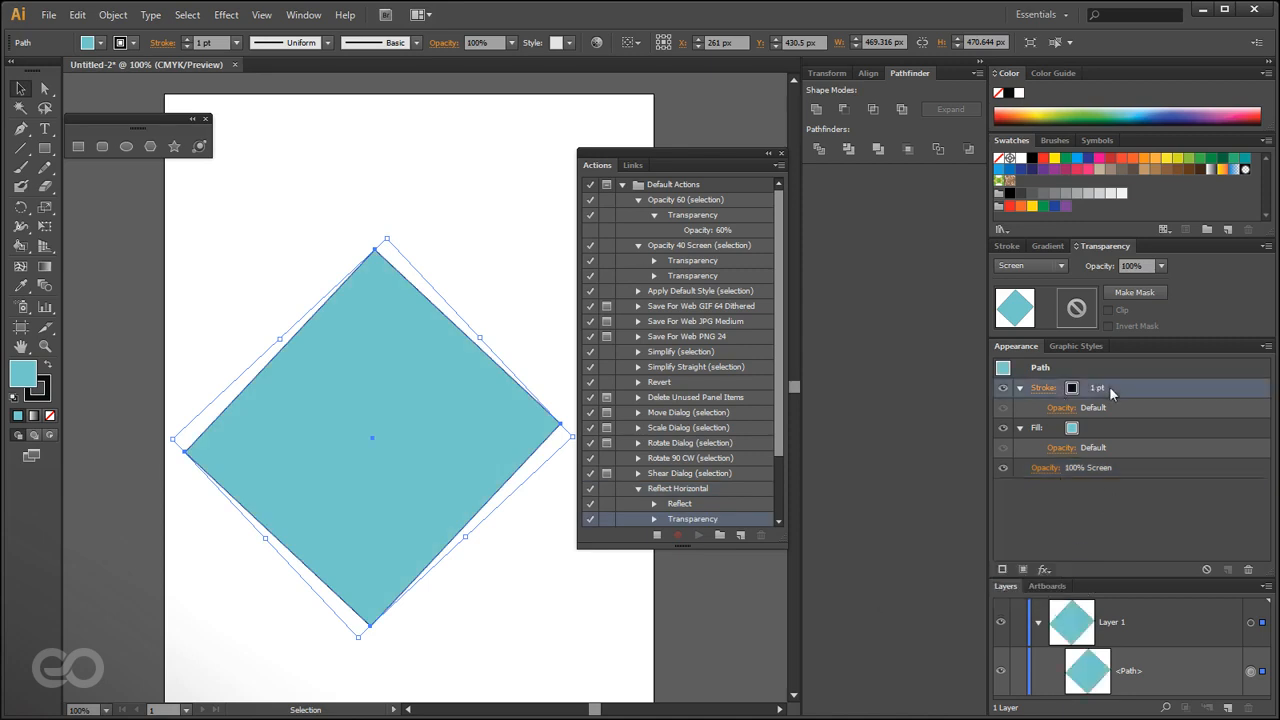
click(1250, 571)
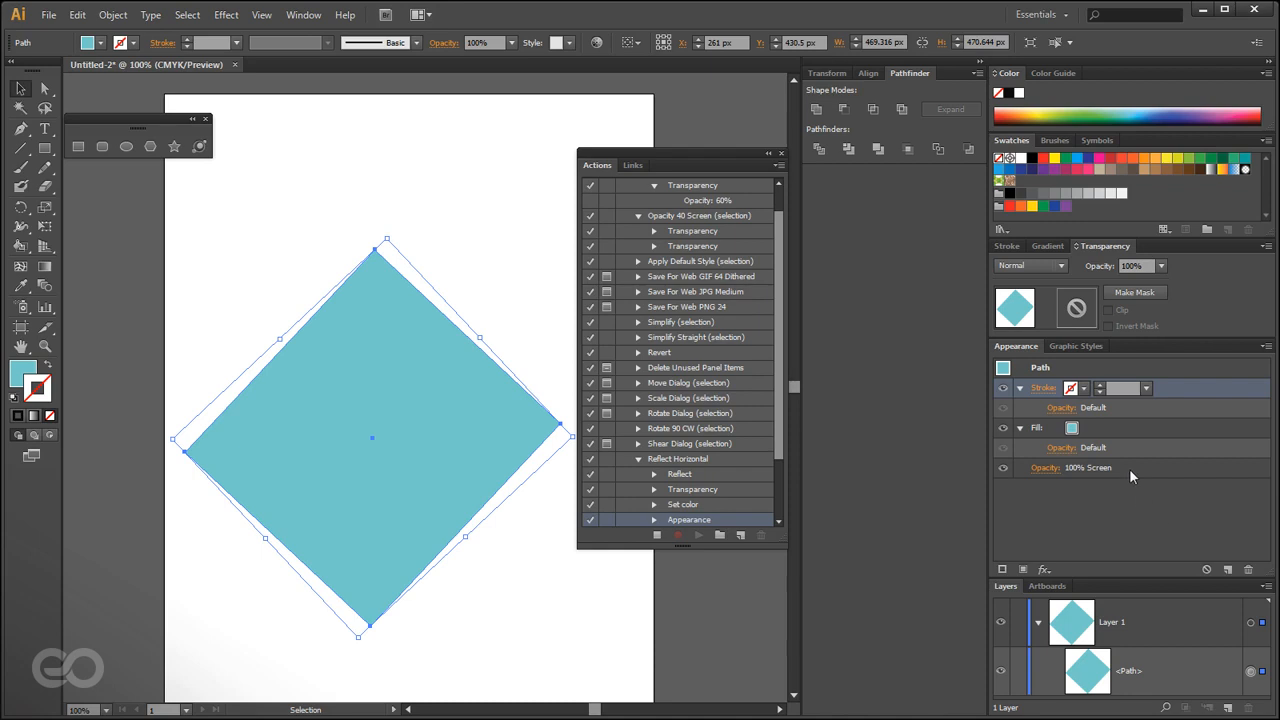
click(1107, 428)
click(1083, 428)
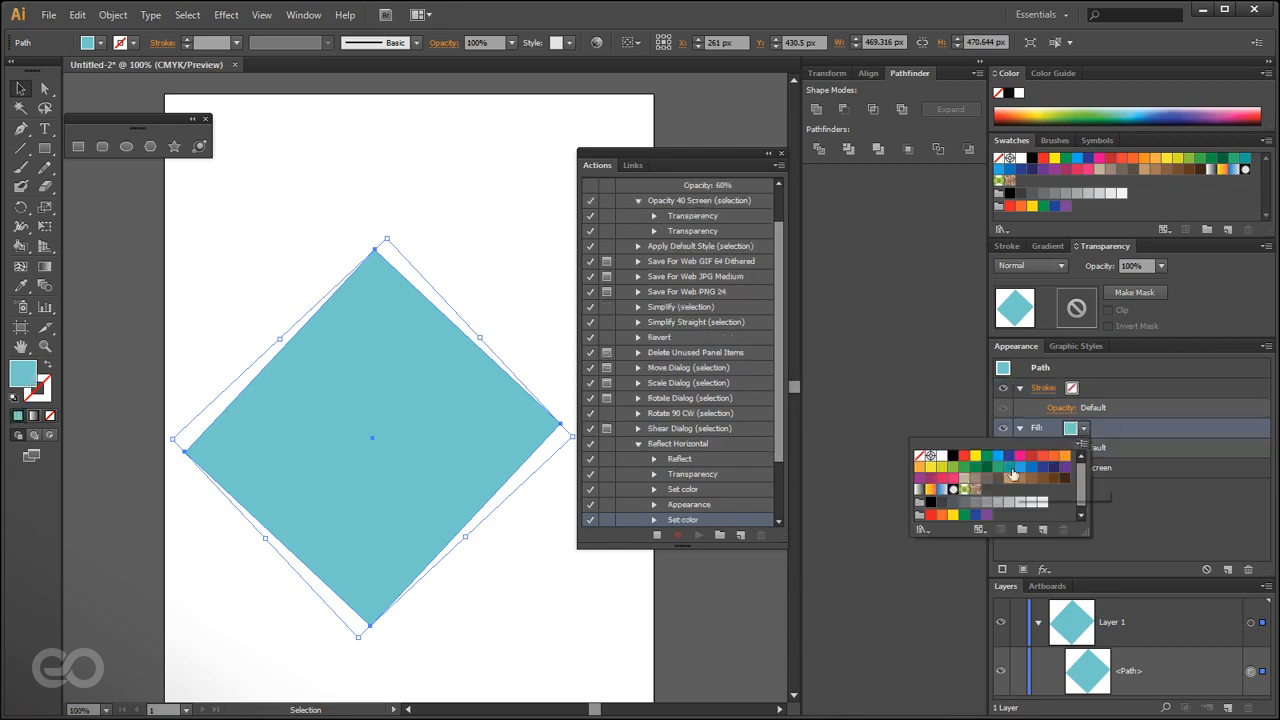
click(952, 456)
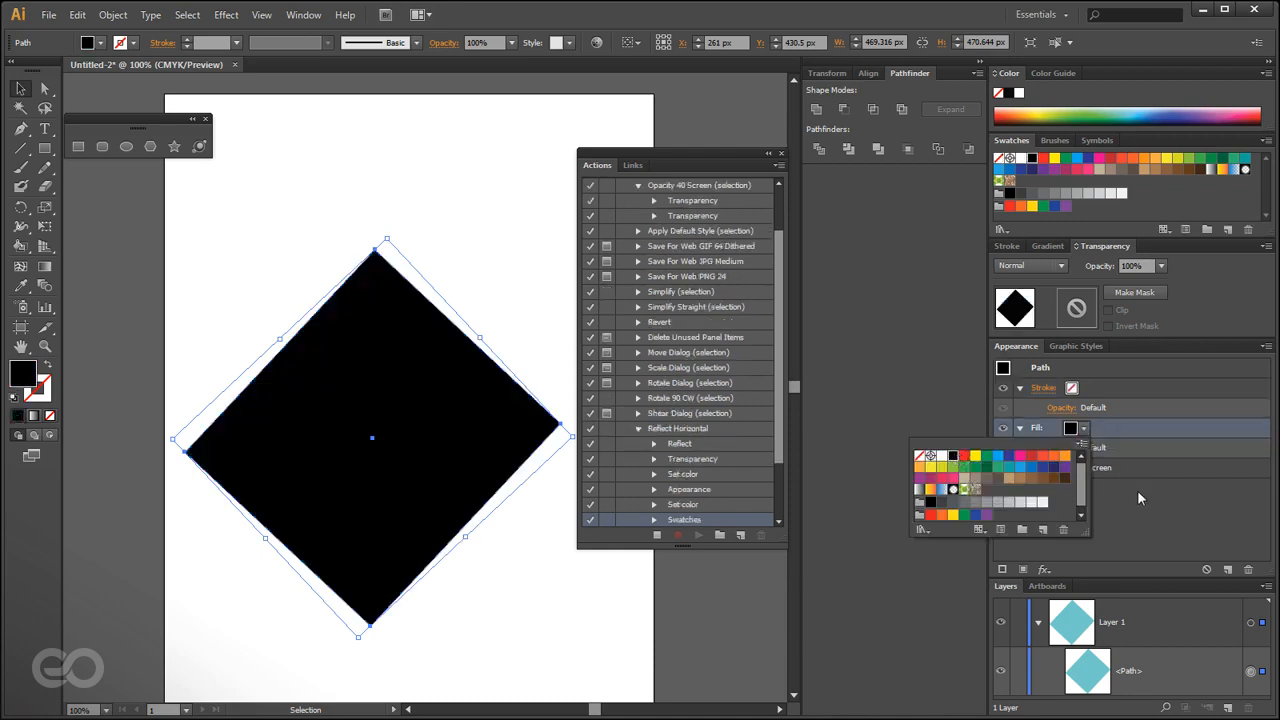
click(656, 536)
click(657, 536)
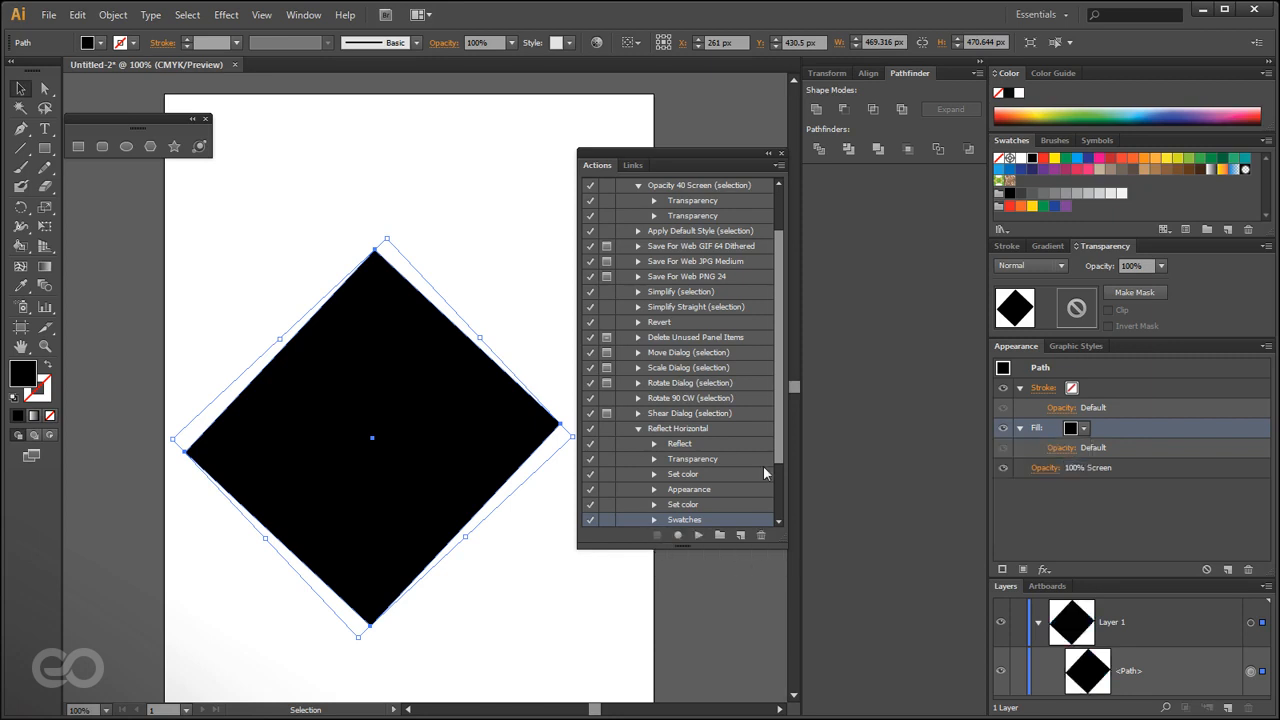
Examine the stored settings of each step in the Reflect Horizontal action, from Reflect down to Swatches.
scroll(778, 446, down, 3)
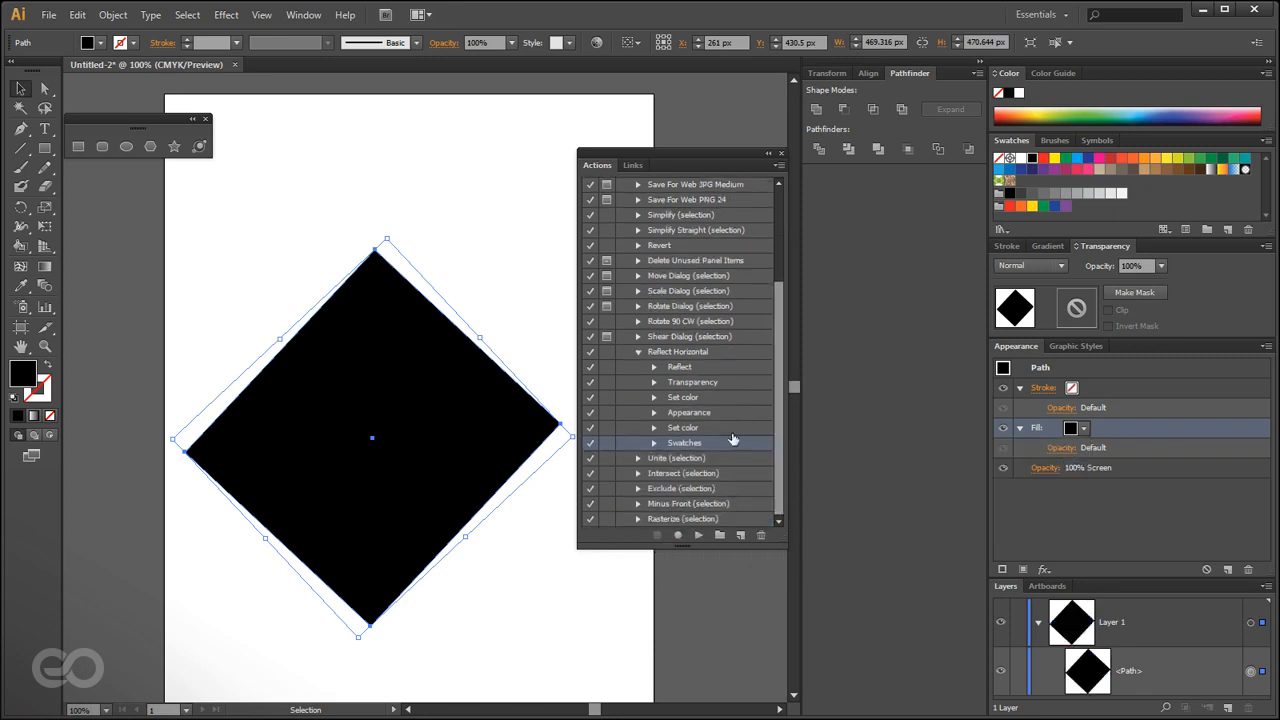
click(654, 368)
click(654, 367)
click(657, 353)
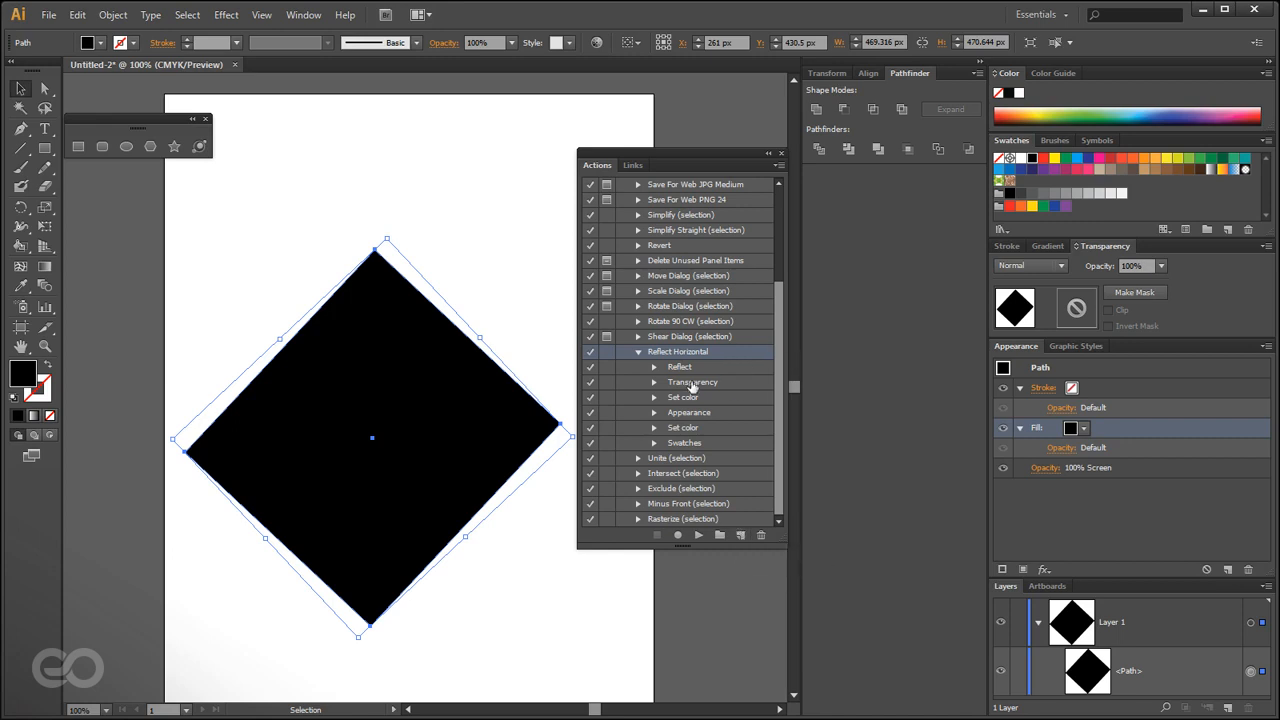
click(655, 368)
click(690, 383)
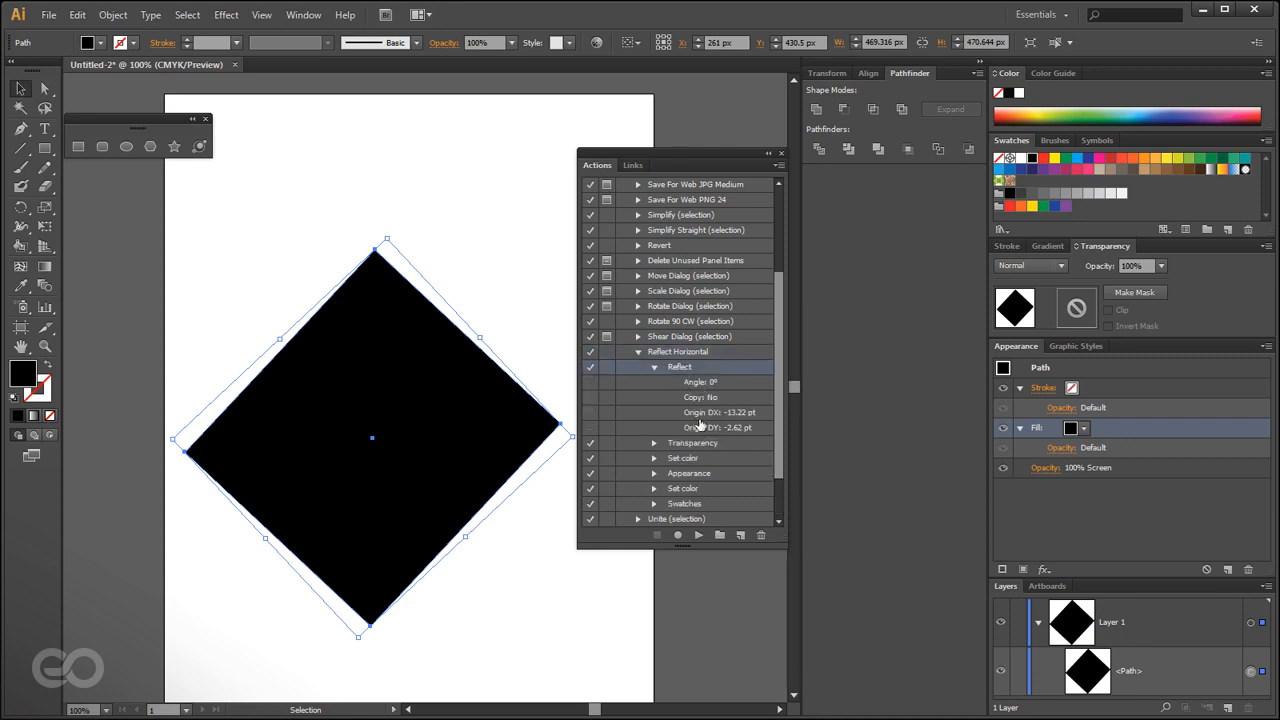
click(654, 367)
click(655, 382)
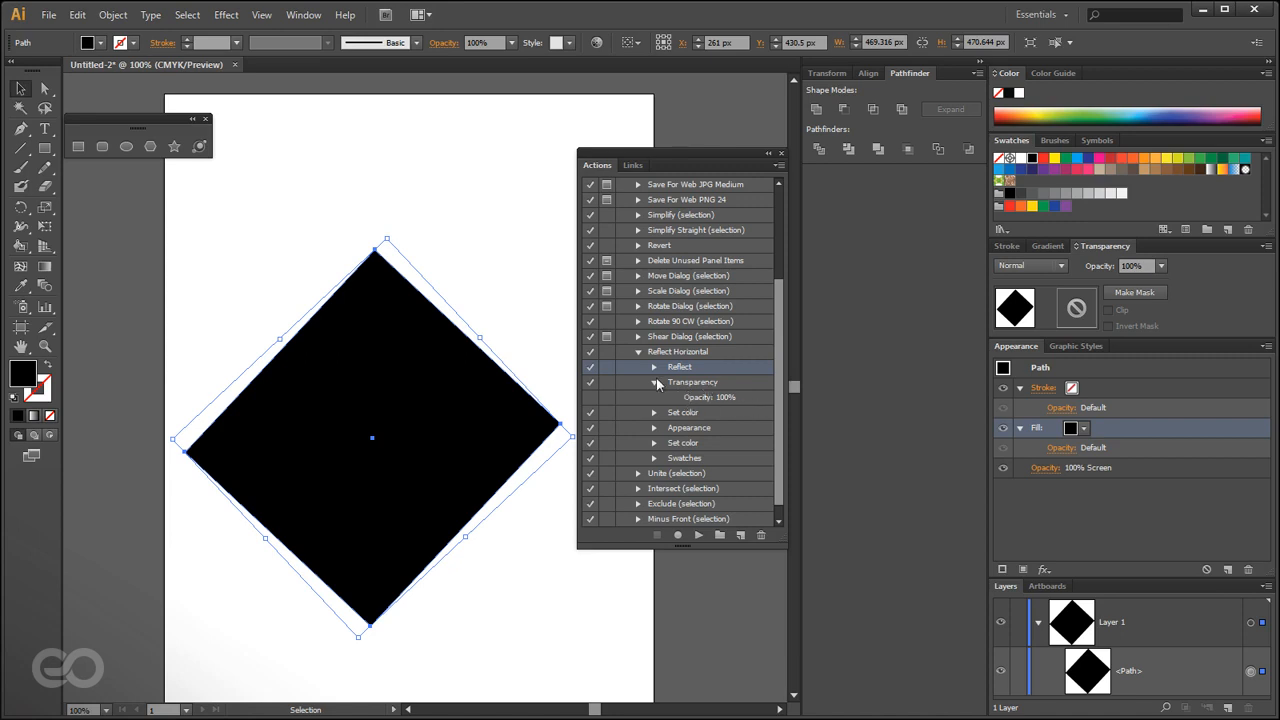
click(655, 384)
click(654, 396)
click(654, 398)
click(655, 413)
click(655, 413)
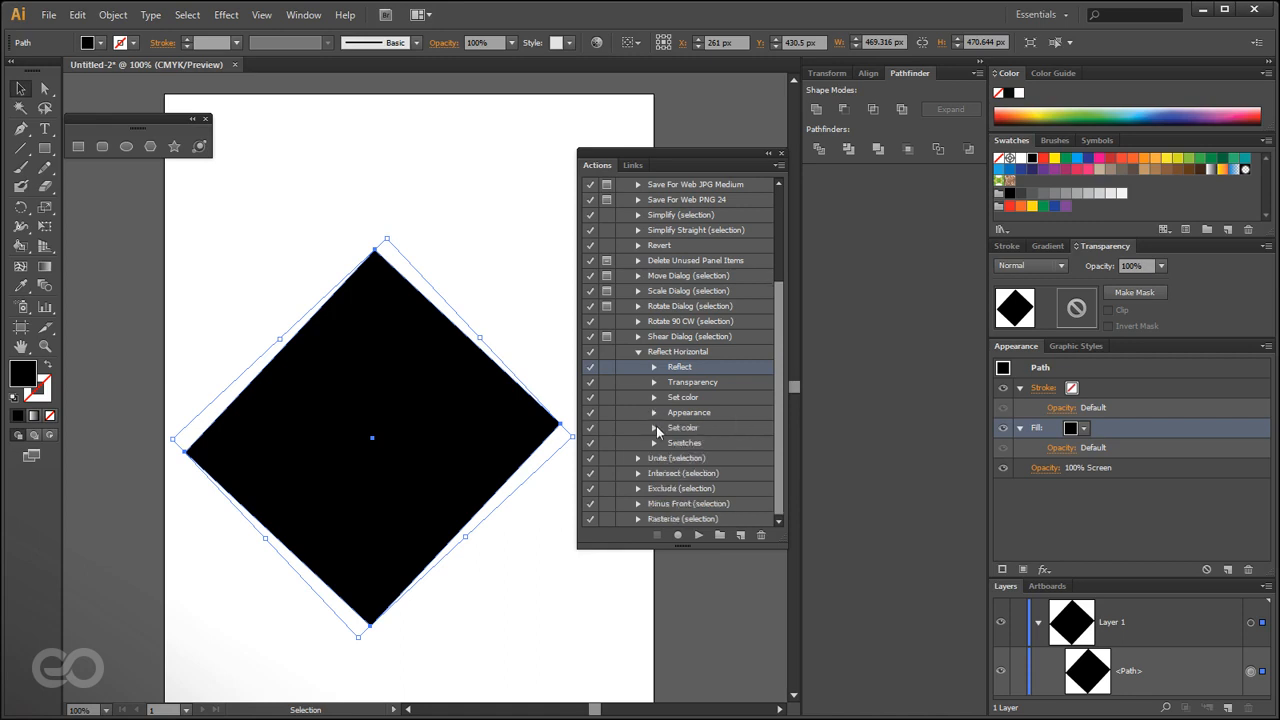
click(654, 427)
click(655, 428)
click(654, 442)
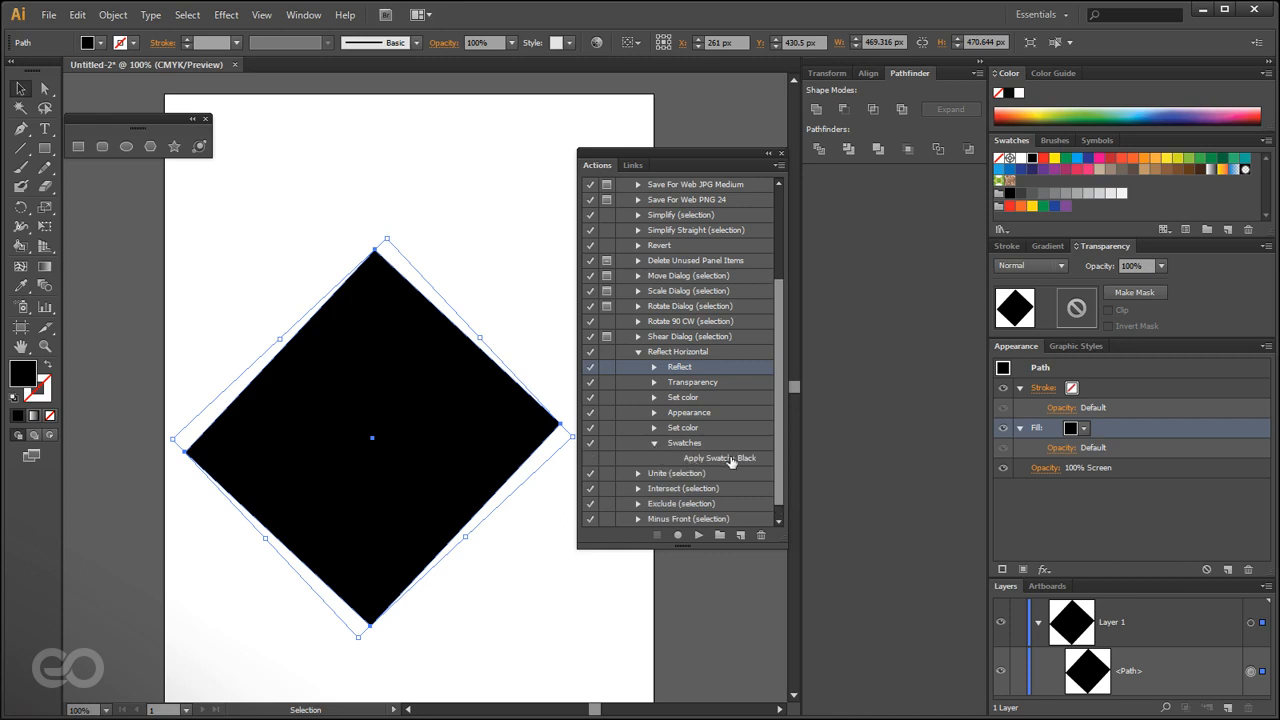
click(653, 444)
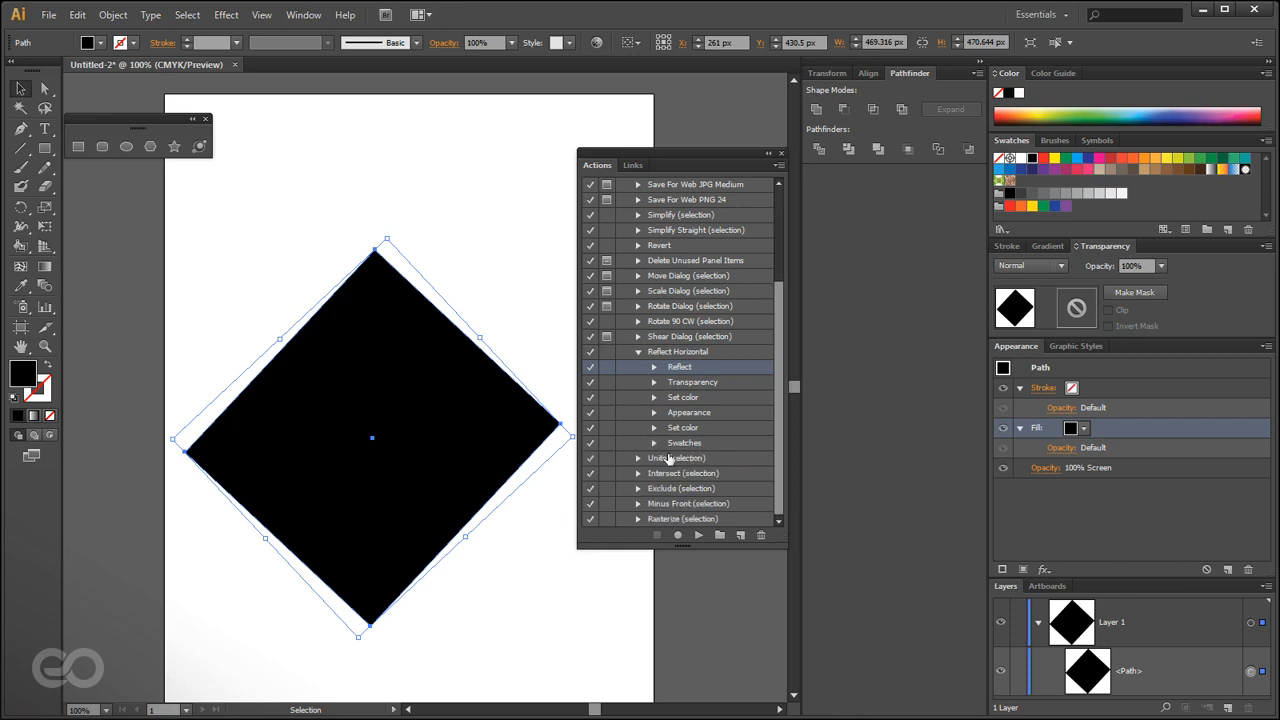
Move the diamond to the artboard's lower-left corner and draw a triangle about 200 by 173 px near the upper-left corner.
click(518, 579)
drag(431, 462, 222, 595)
key(m)
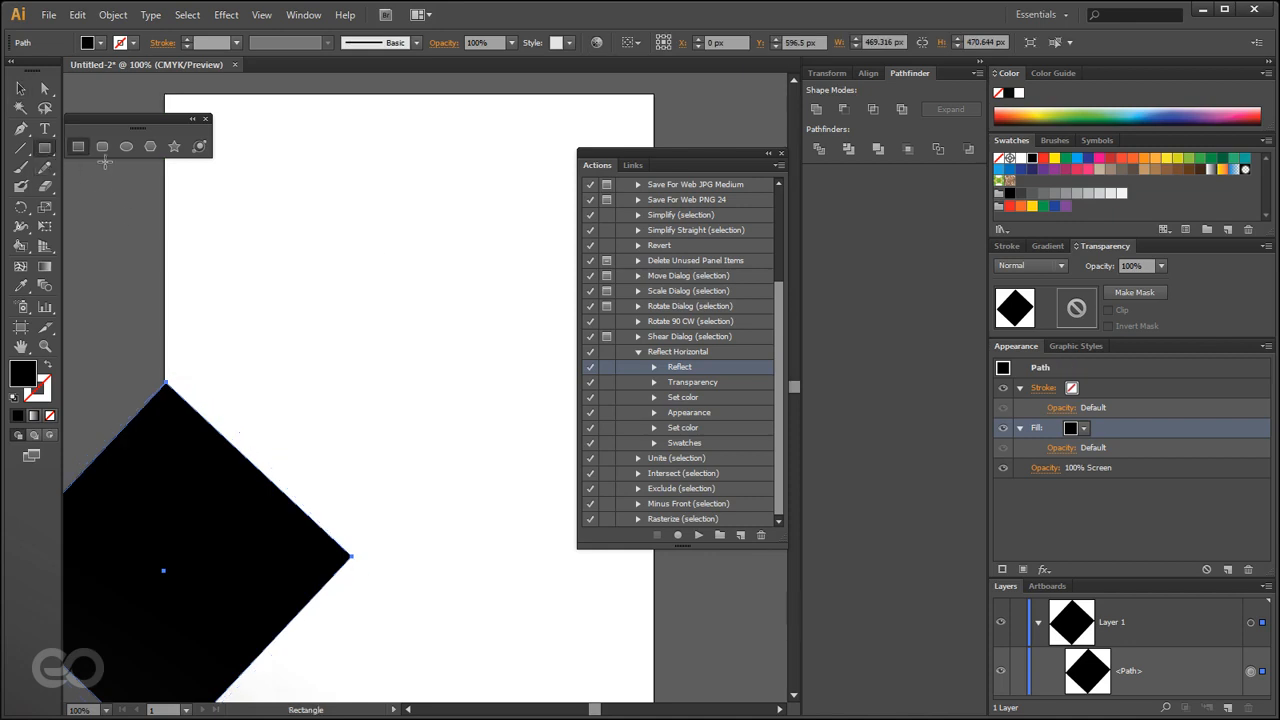
click(174, 146)
drag(266, 197, 320, 286)
key(Down)
key(Down)
Move the triangle toward the artboard's middle, rotate it slightly clockwise and fill it with a blue from the colour spectrum.
click(20, 92)
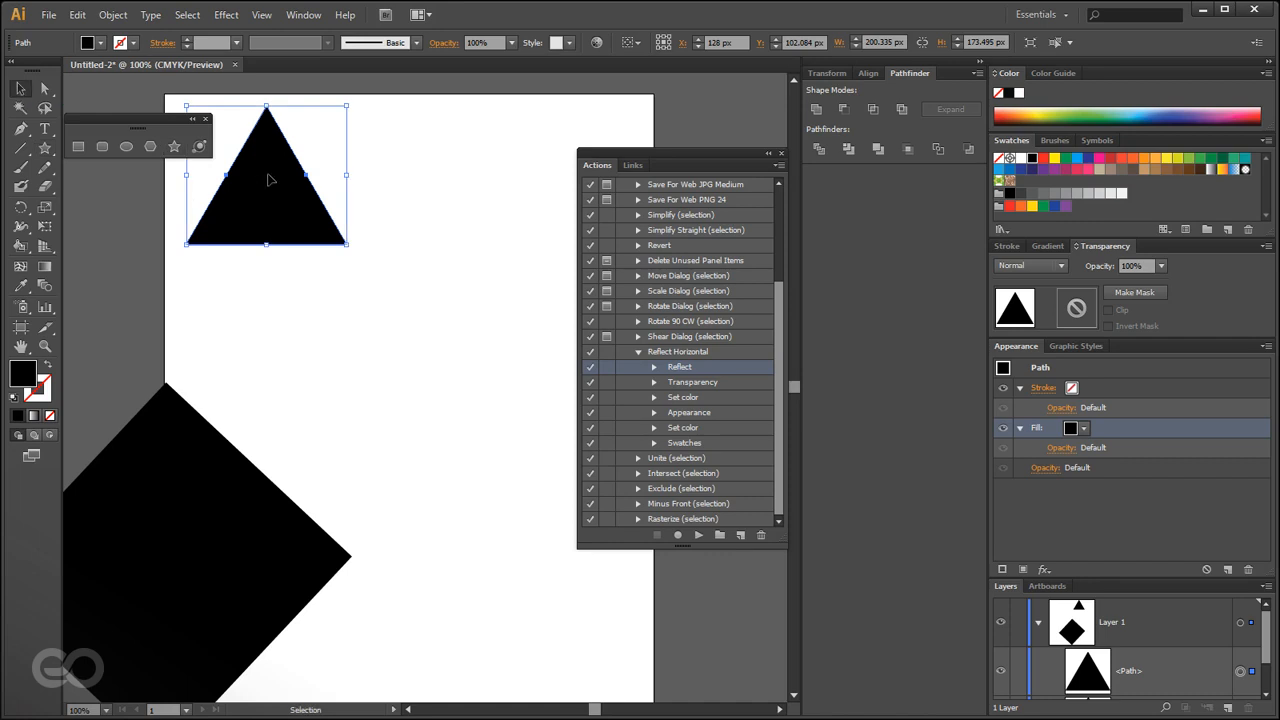
drag(258, 180, 416, 340)
mouse_move(452, 383)
mouse_down()
mouse_move(443, 414)
mouse_move(446, 395)
mouse_up()
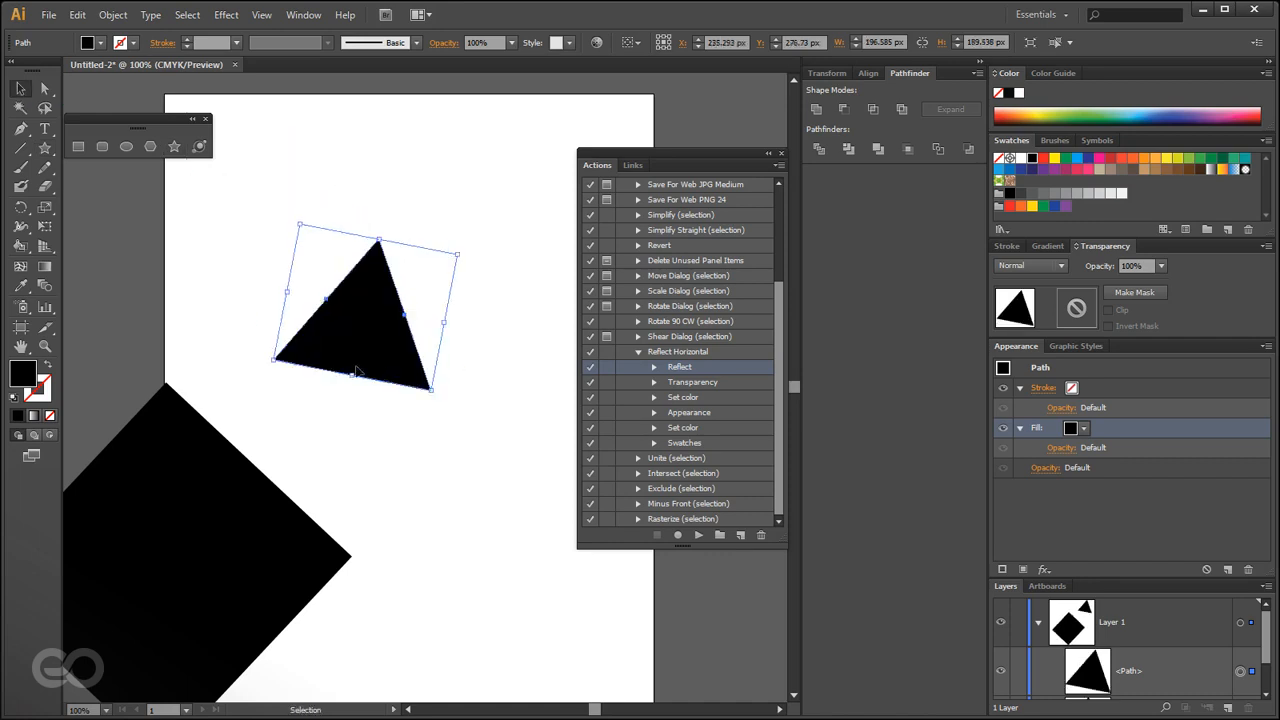
click(1165, 110)
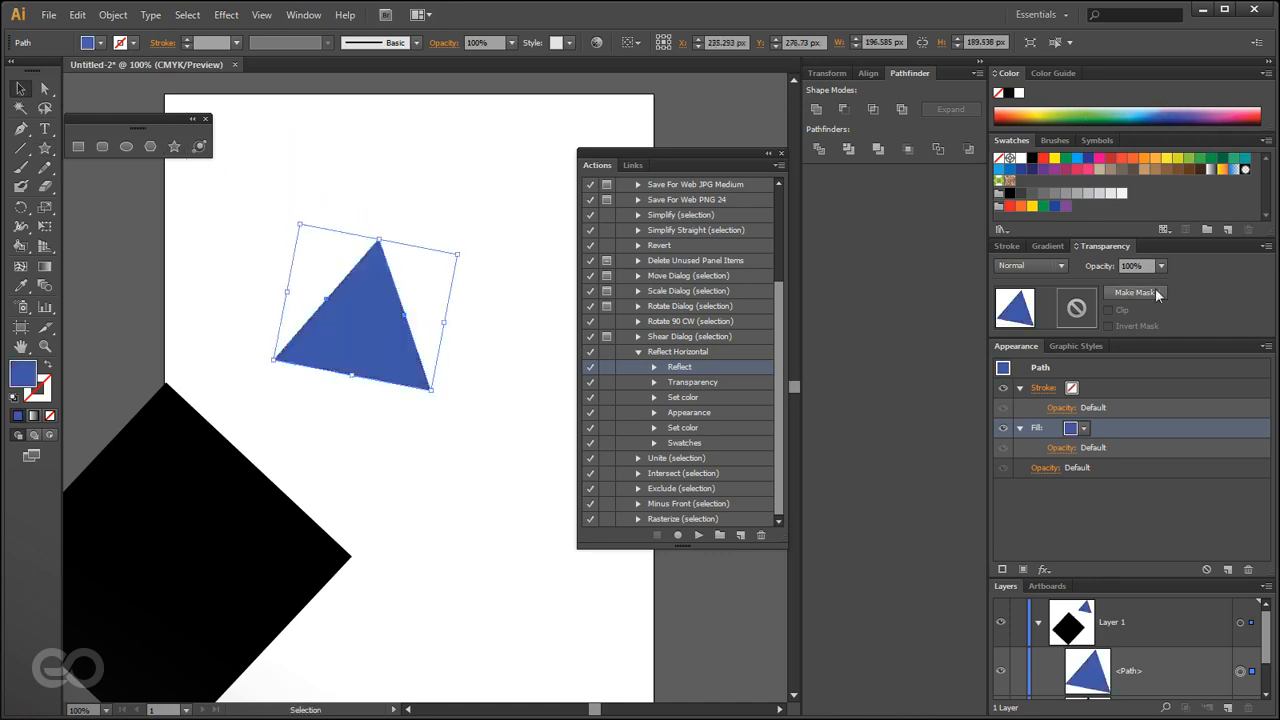
Give the triangle a 20 pt yellow stroke and set the whole object's opacity to 30%.
click(1150, 387)
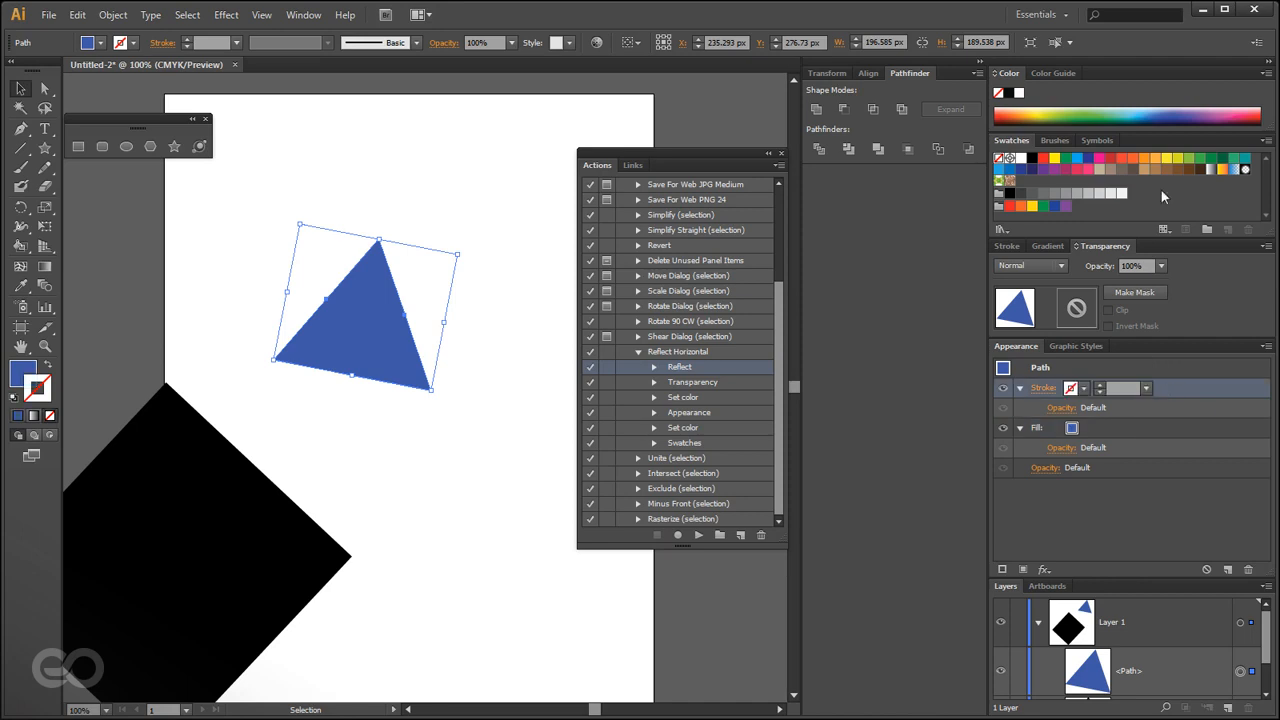
click(1048, 104)
click(1147, 389)
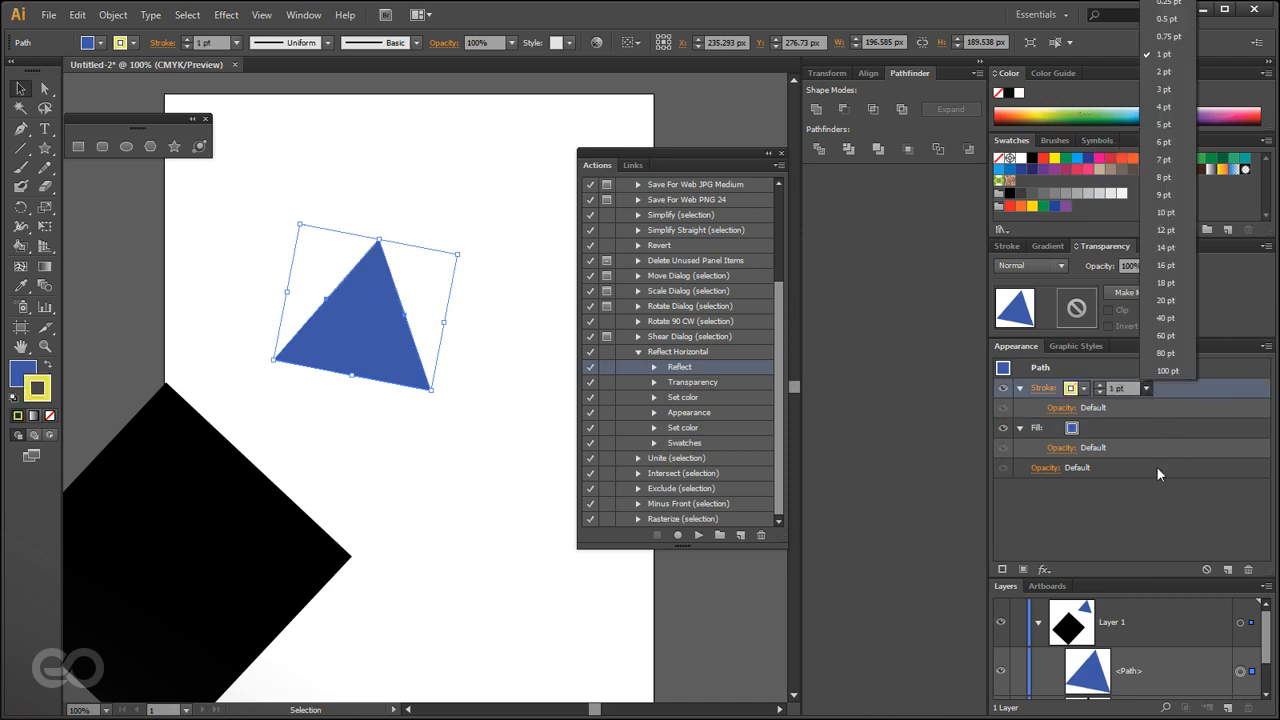
click(1169, 299)
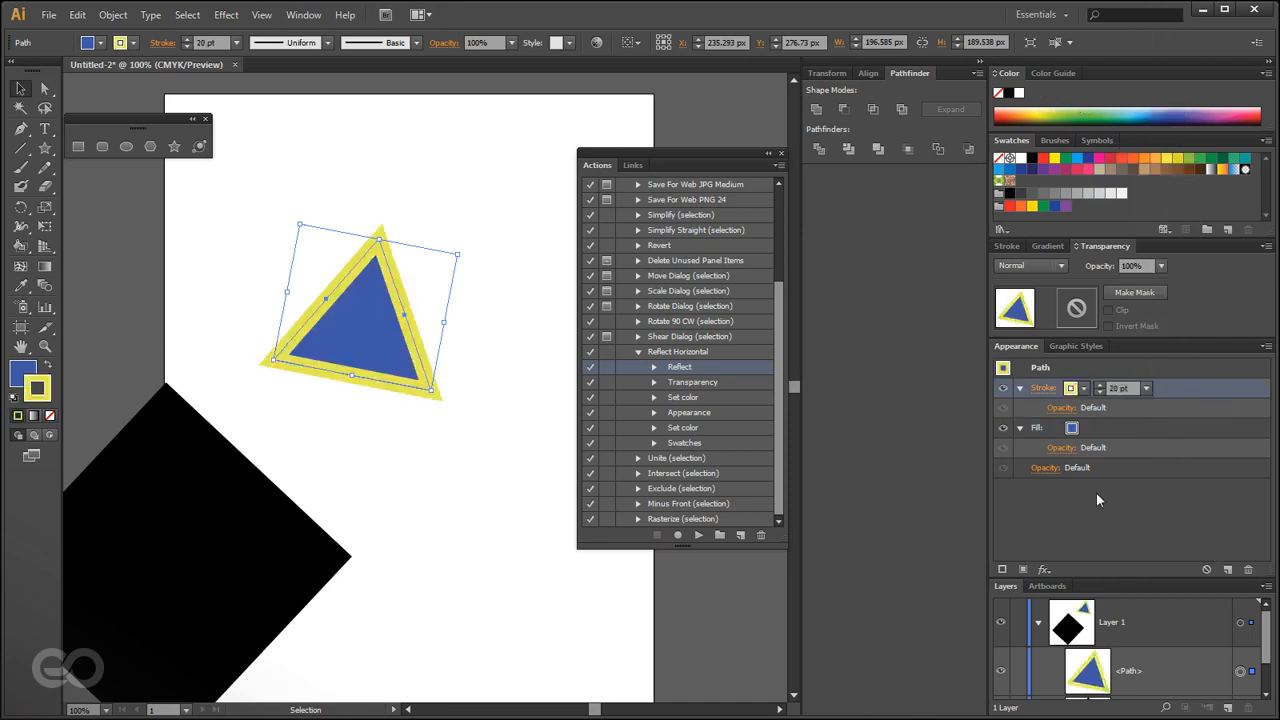
click(1074, 469)
click(1048, 498)
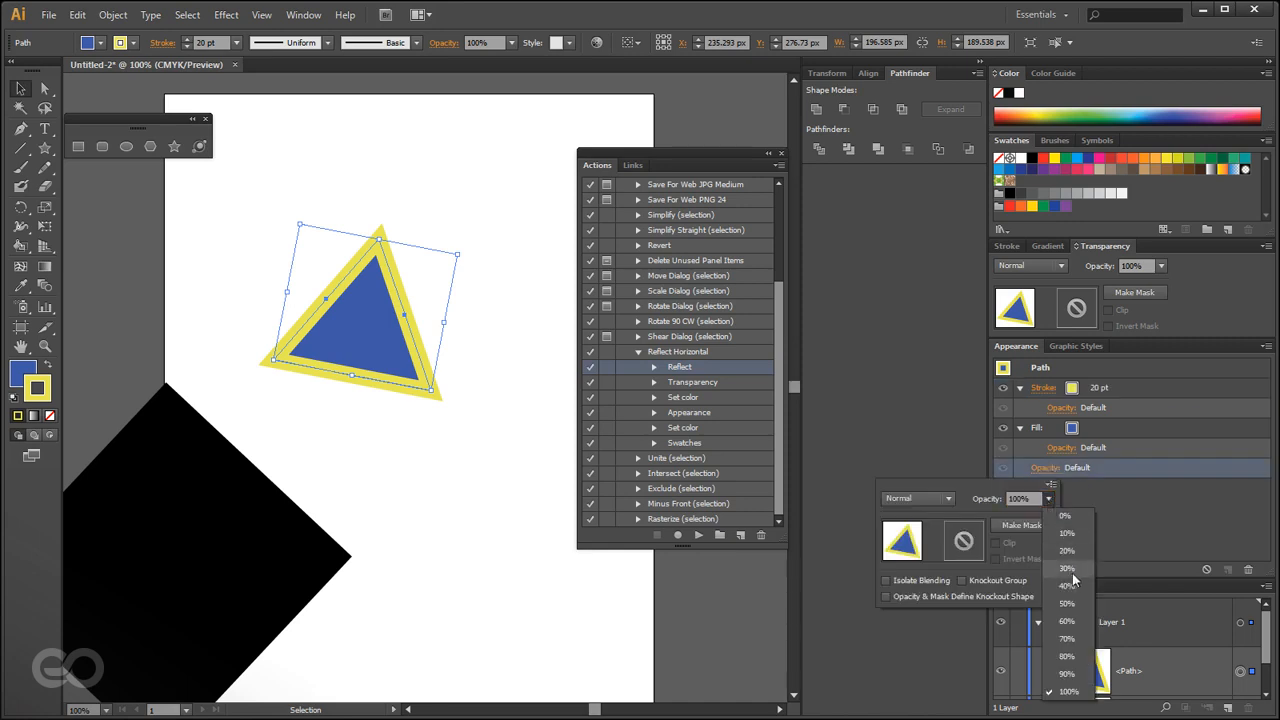
click(1068, 568)
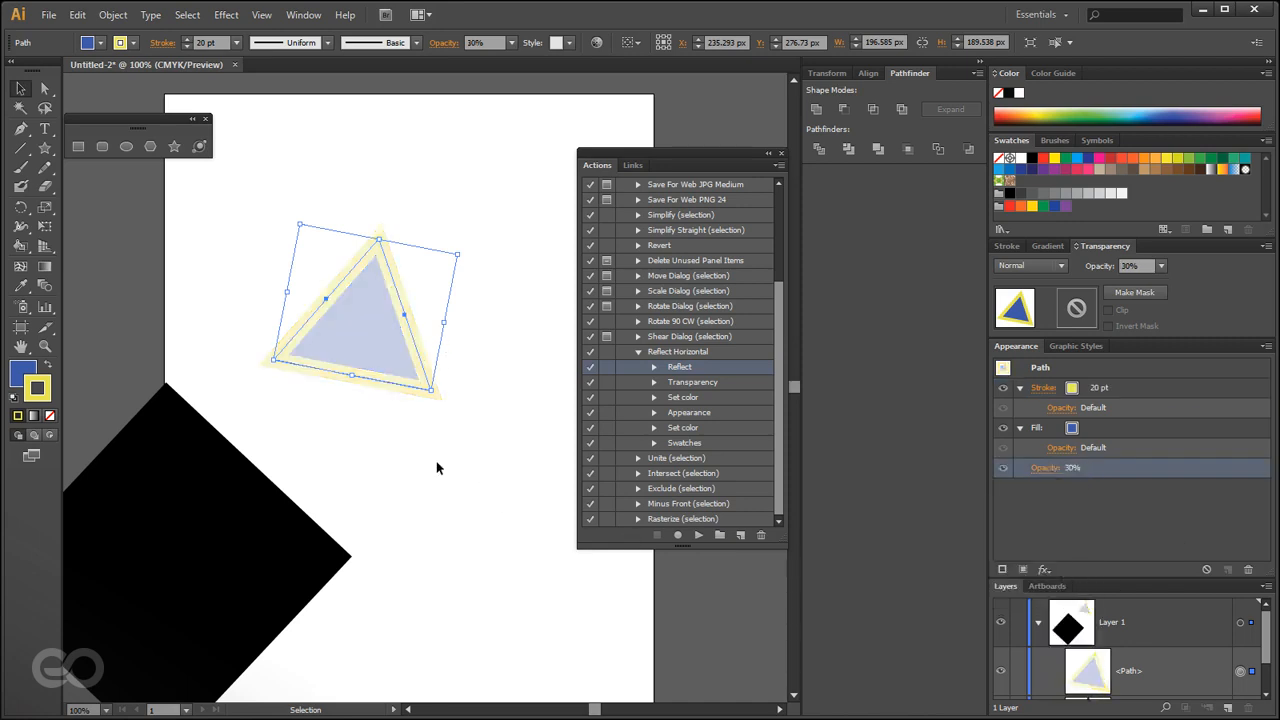
Play the whole Reflect Horizontal action on the triangle and examine the action's stored Set color and Appearance steps.
click(691, 356)
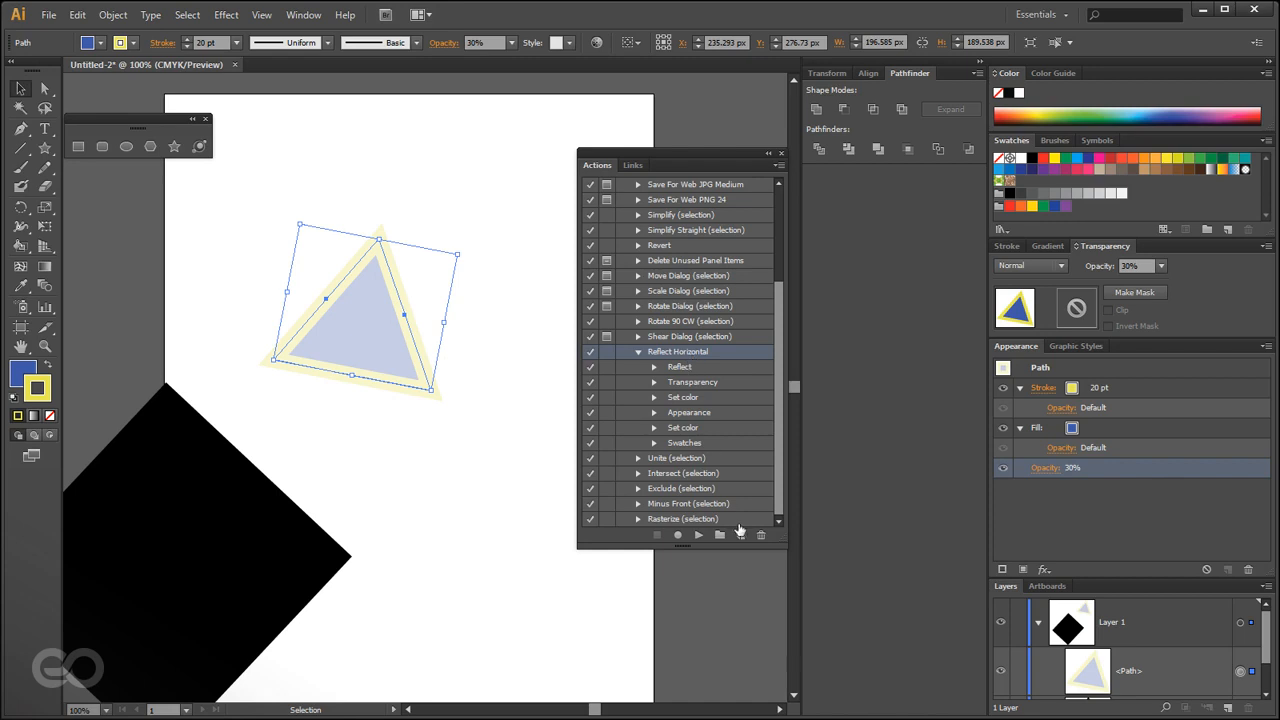
click(698, 535)
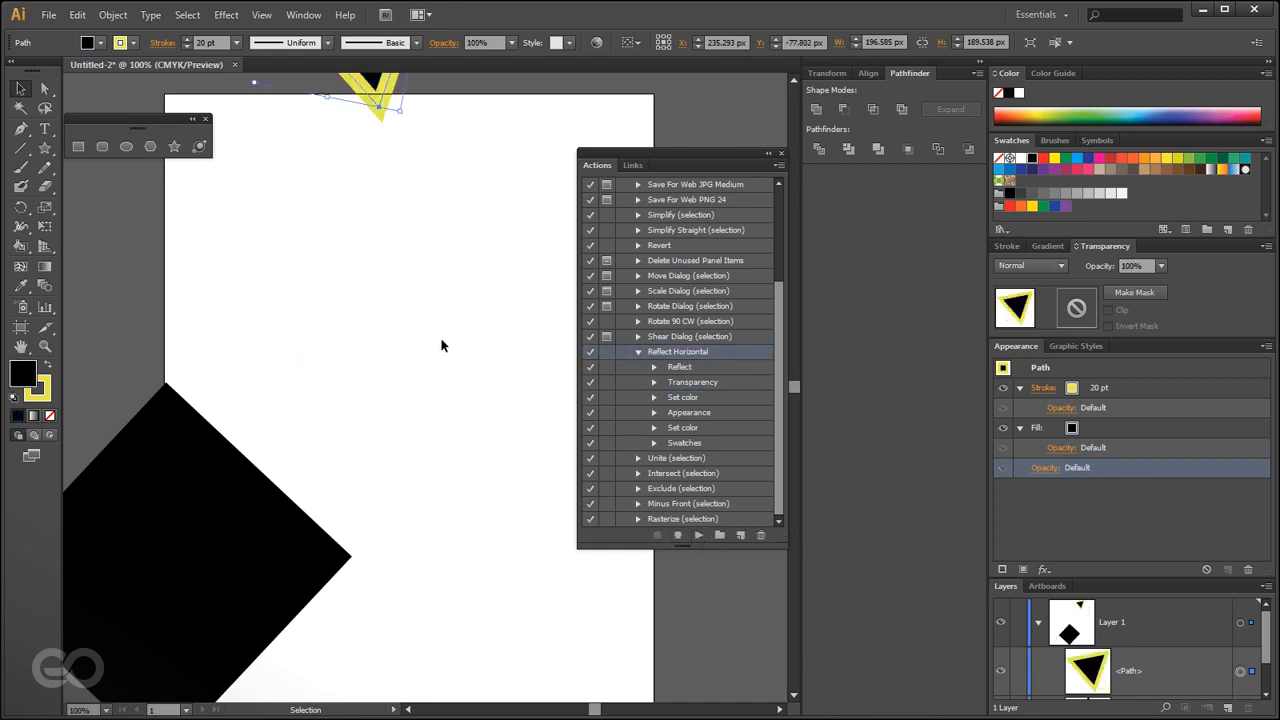
alt+scroll(446, 514, down, 2)
alt+scroll(424, 384, up, 3)
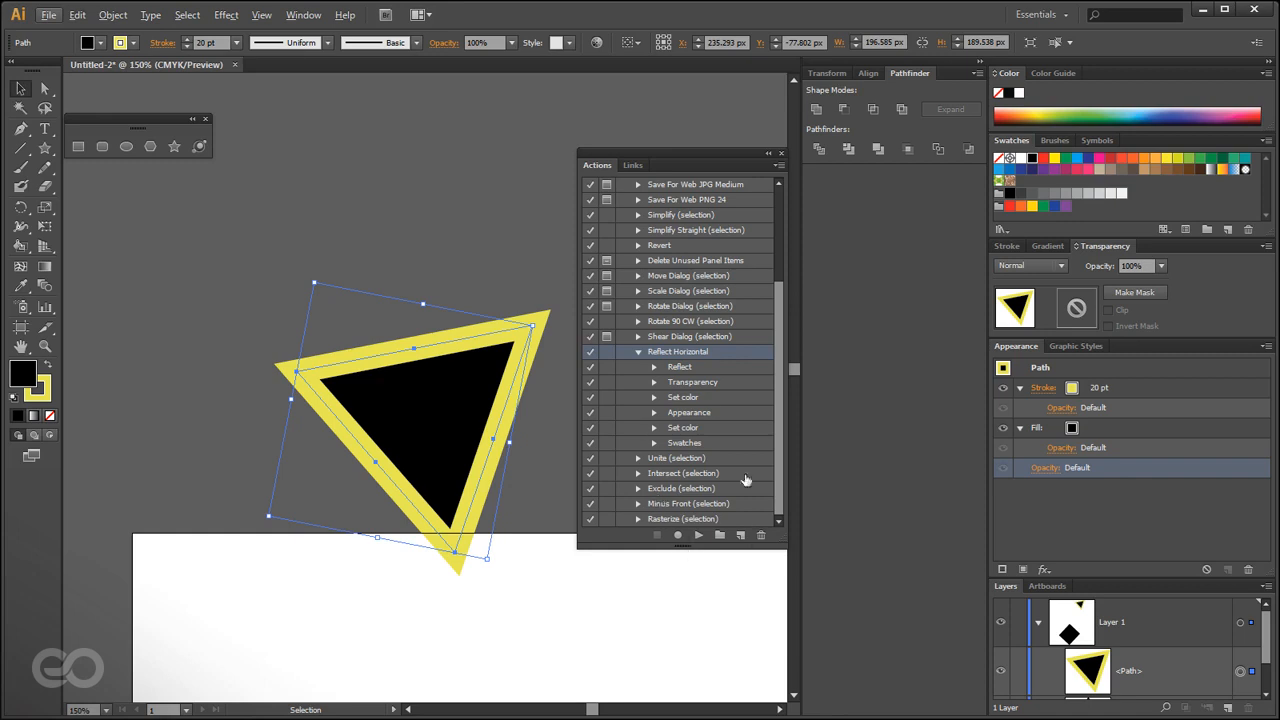
click(655, 399)
click(655, 399)
click(655, 412)
click(655, 413)
Delete the triangle and the diamond from the document, and put the list of actions away.
scroll(281, 279, down, 3)
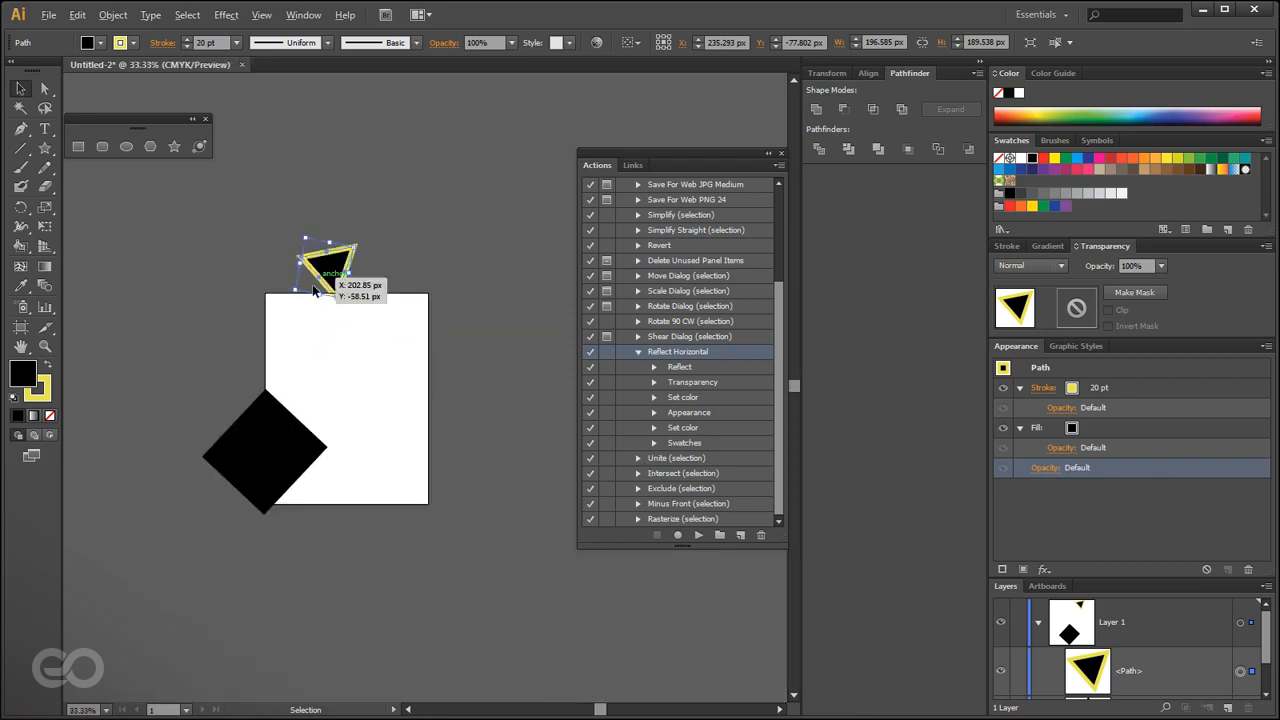
scroll(343, 206, up, 1)
key(Delete)
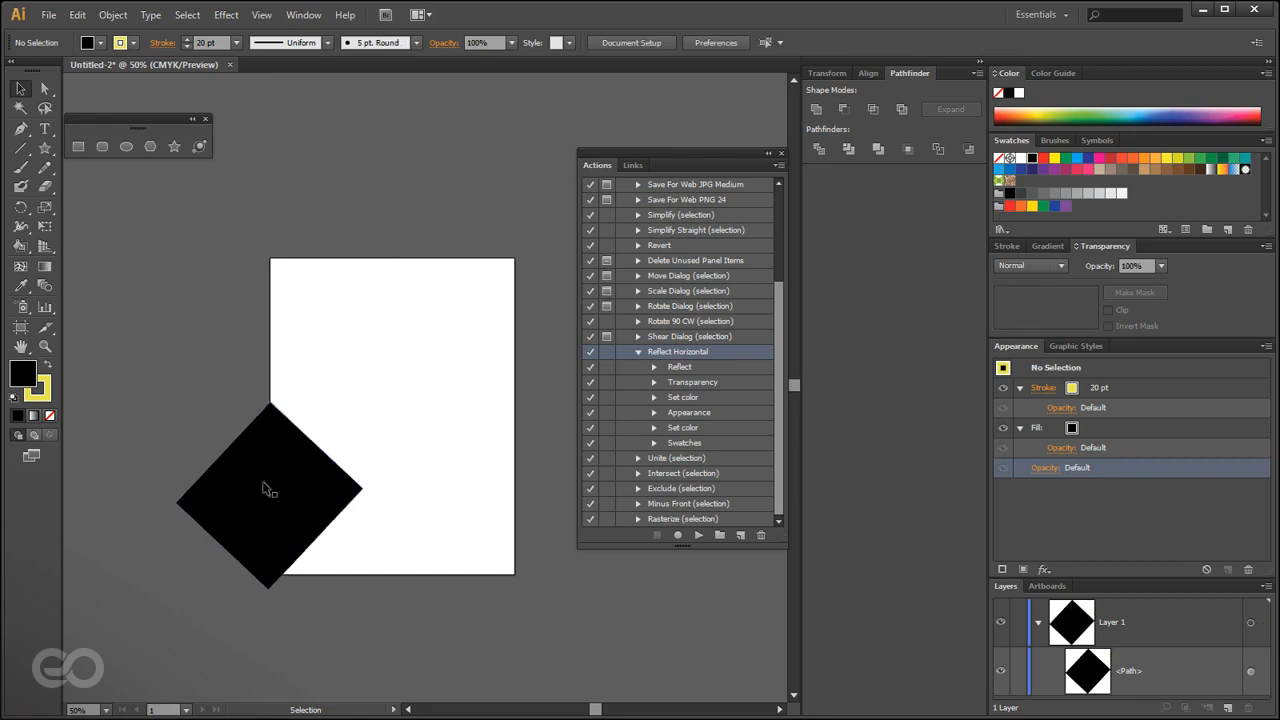
click(268, 491)
key(Delete)
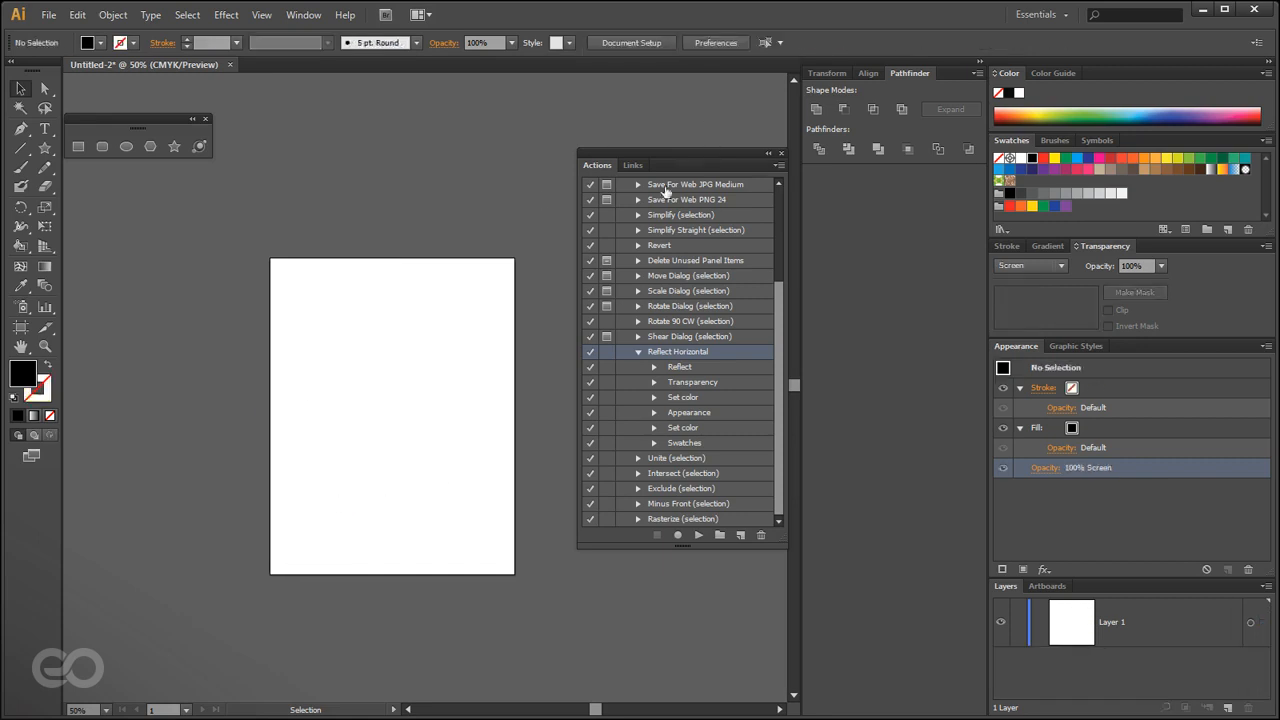
click(781, 154)
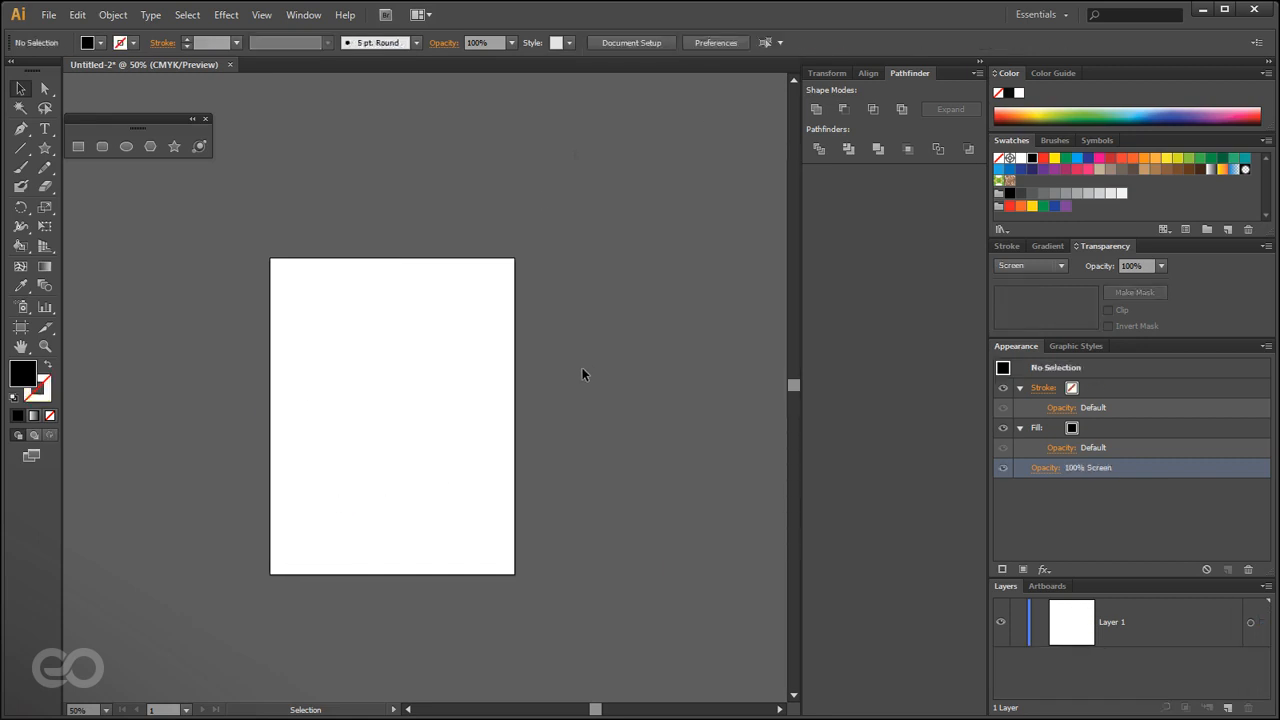
Draw a closed, straight-sided four-point shape in the upper half of the artboard with the Pen tool.
scroll(260, 438, up, 2)
scroll(283, 446, down, 1)
key(alt)
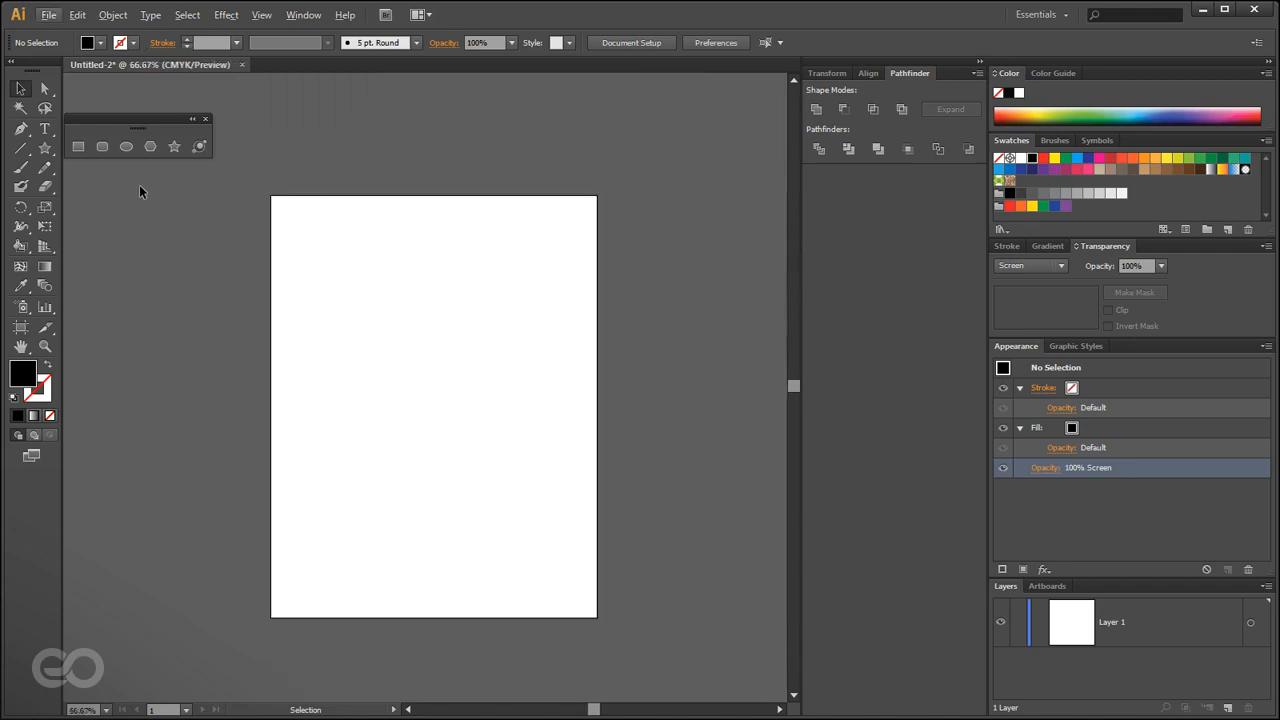
click(20, 132)
alt+scroll(449, 377, up, 1)
alt+scroll(430, 375, down, 1)
alt+scroll(306, 361, up, 1)
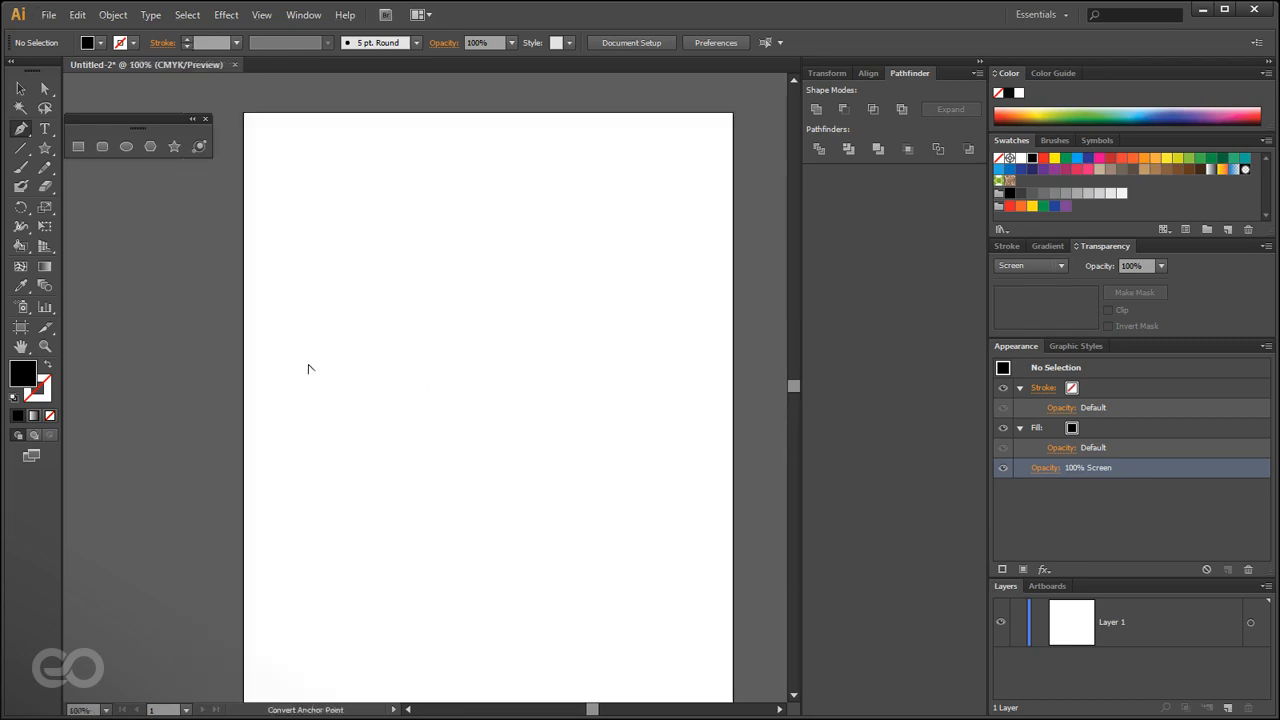
click(350, 242)
click(564, 325)
click(504, 470)
click(342, 430)
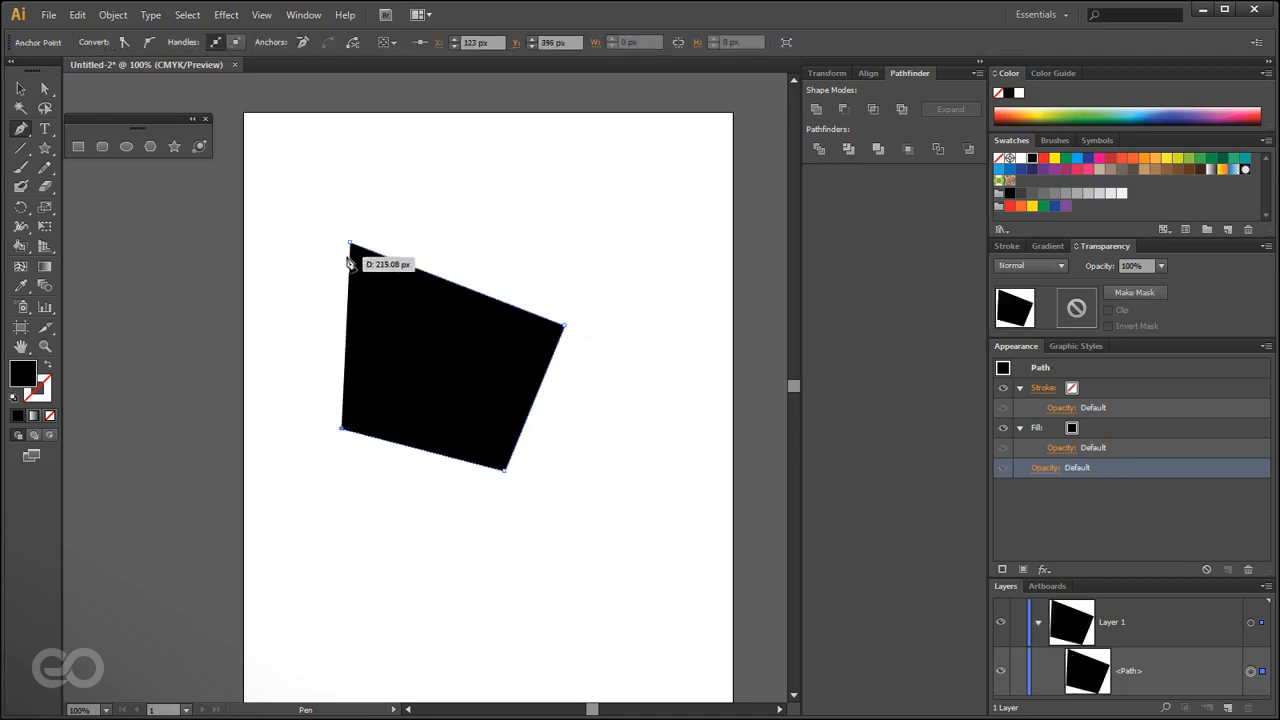
click(350, 242)
Delete the straight-sided Pen shape so the artboard is empty.
key(Delete)
click(20, 88)
key(Delete)
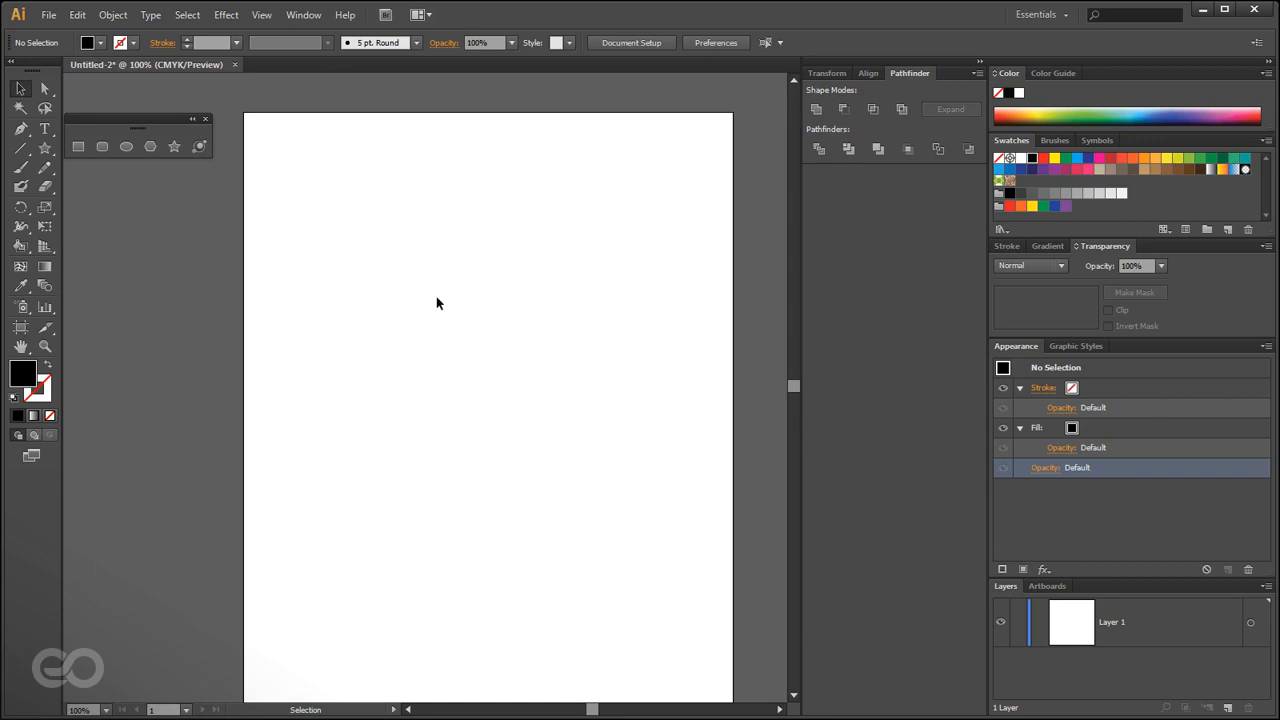
Draw a closed, curved paisley-like shape with the Pen tool, pulling out curve handles and ending on the starting anchor.
click(21, 128)
click(381, 281)
drag(476, 327, 517, 462)
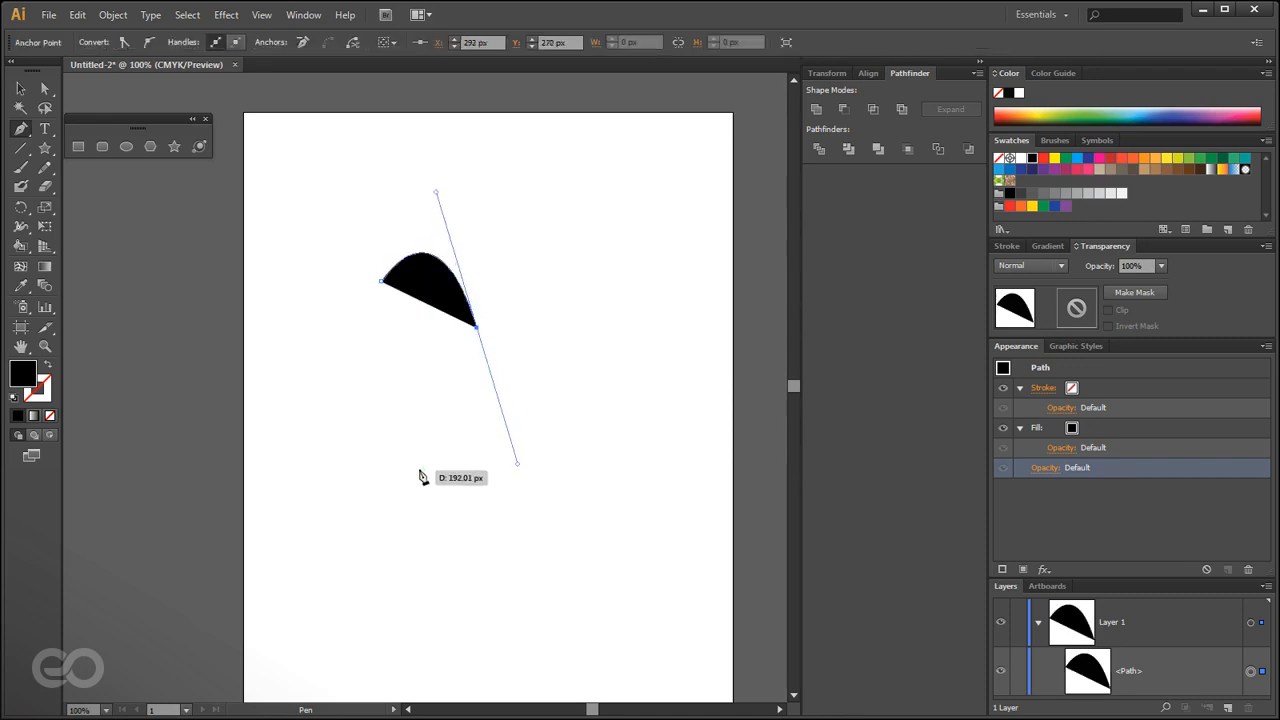
drag(437, 468, 398, 470)
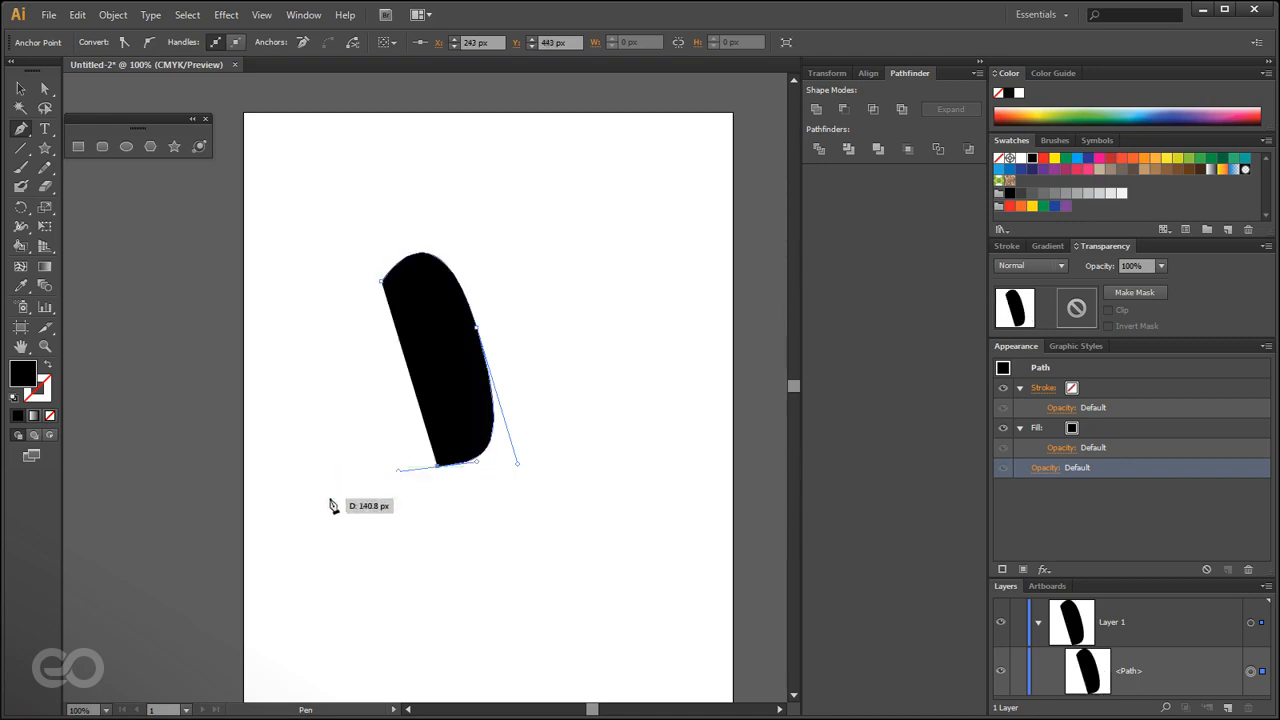
drag(323, 540, 329, 612)
drag(526, 603, 616, 516)
drag(601, 281, 568, 225)
drag(421, 226, 395, 229)
drag(330, 312, 366, 375)
drag(394, 315, 400, 282)
click(381, 282)
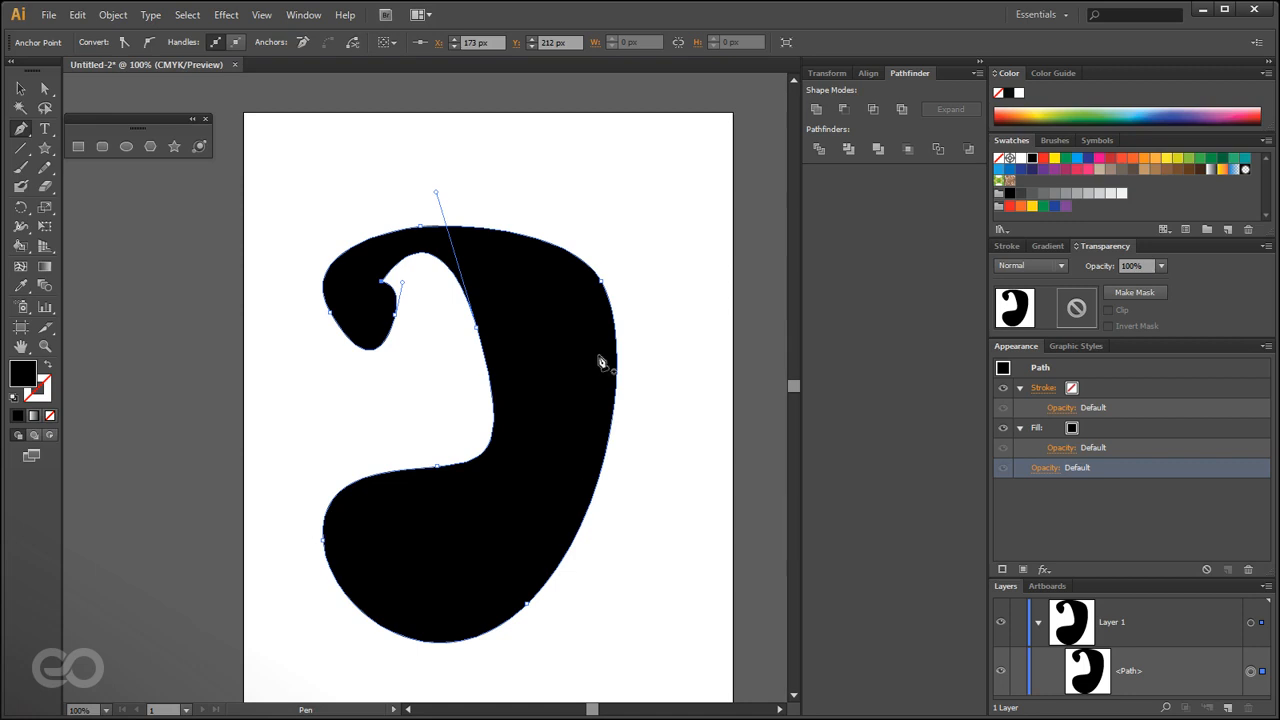
Slim the curved shape's neck and round its base by repositioning the upper-right, waist and bottom anchors with Direct Selection.
click(45, 90)
drag(608, 284, 510, 300)
drag(436, 474, 437, 430)
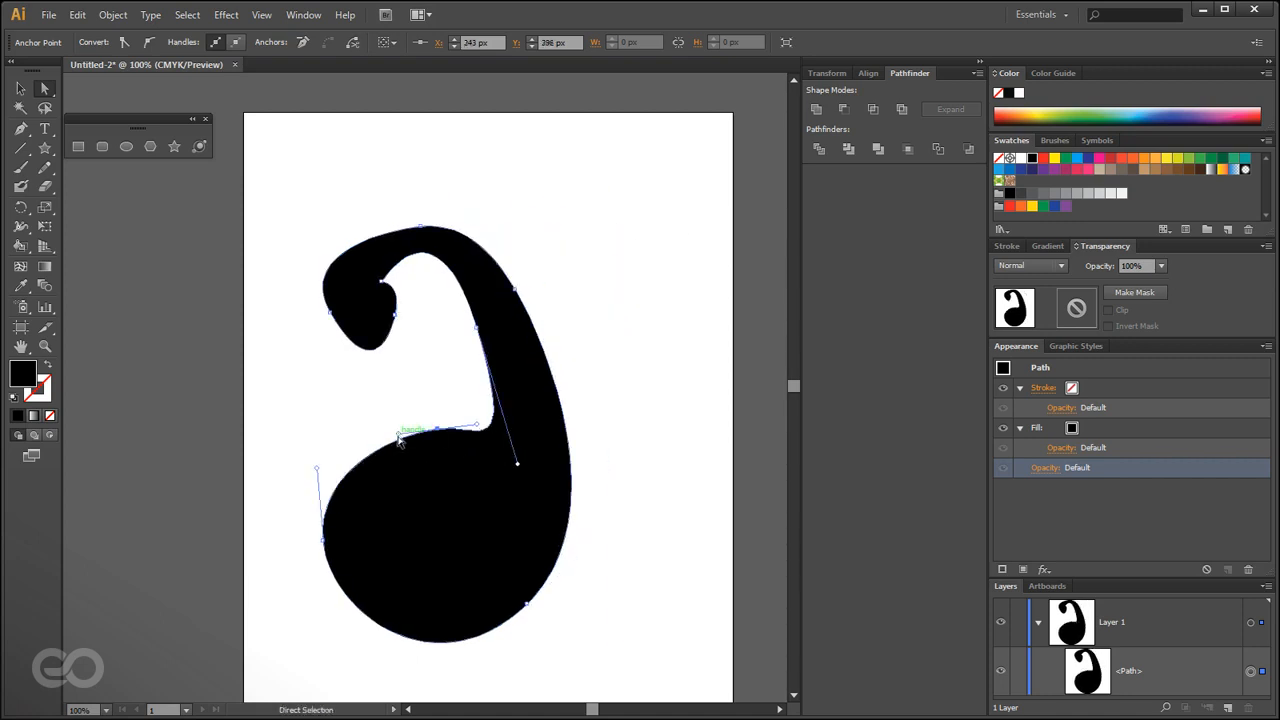
drag(517, 463, 488, 358)
drag(437, 430, 430, 443)
drag(527, 604, 533, 615)
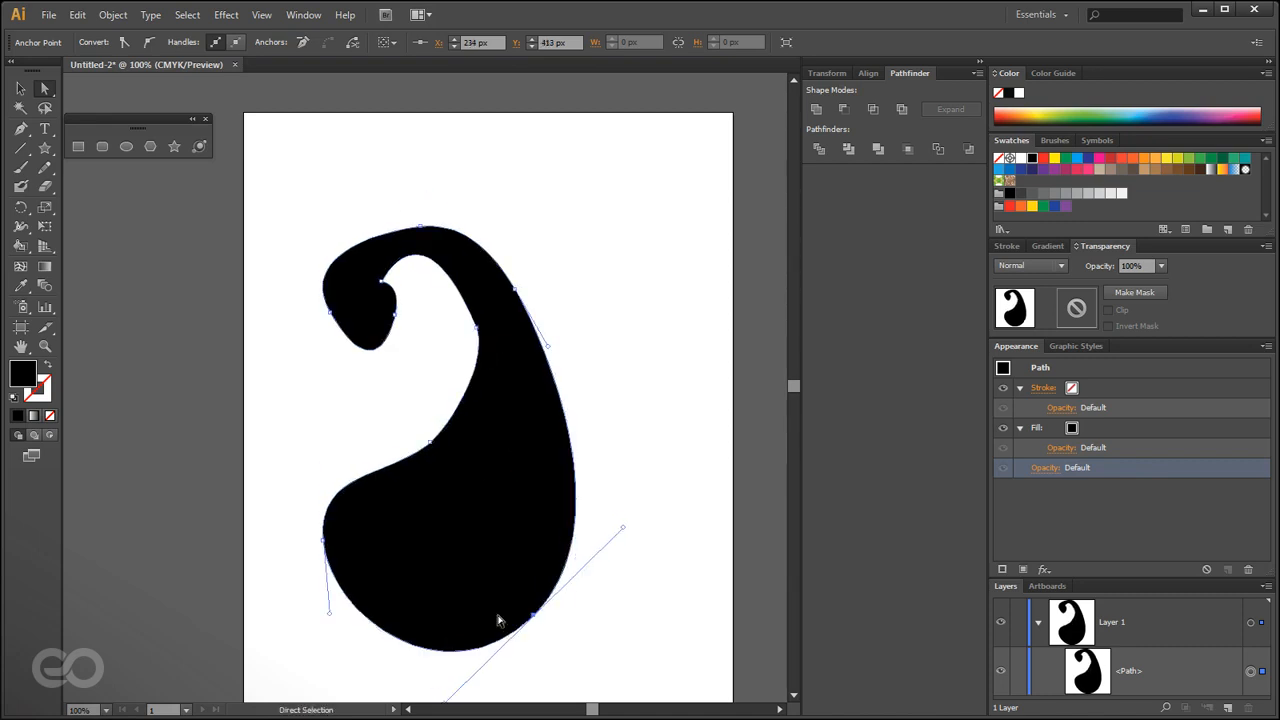
click(323, 542)
drag(325, 547, 323, 587)
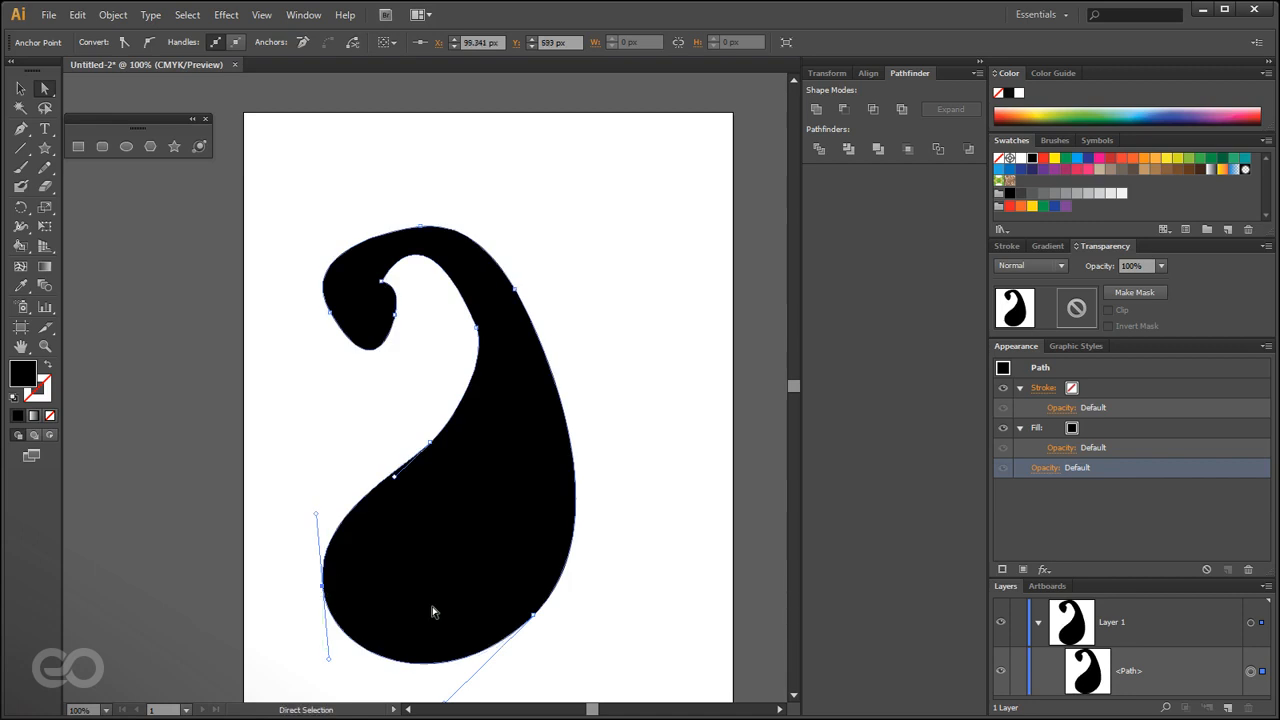
Bulge the shape's outer right edge outward from its upper-right anchor and adjust the handle of the inner curve's anchor.
drag(515, 290, 538, 269)
drag(573, 327, 619, 365)
drag(538, 269, 536, 276)
click(477, 327)
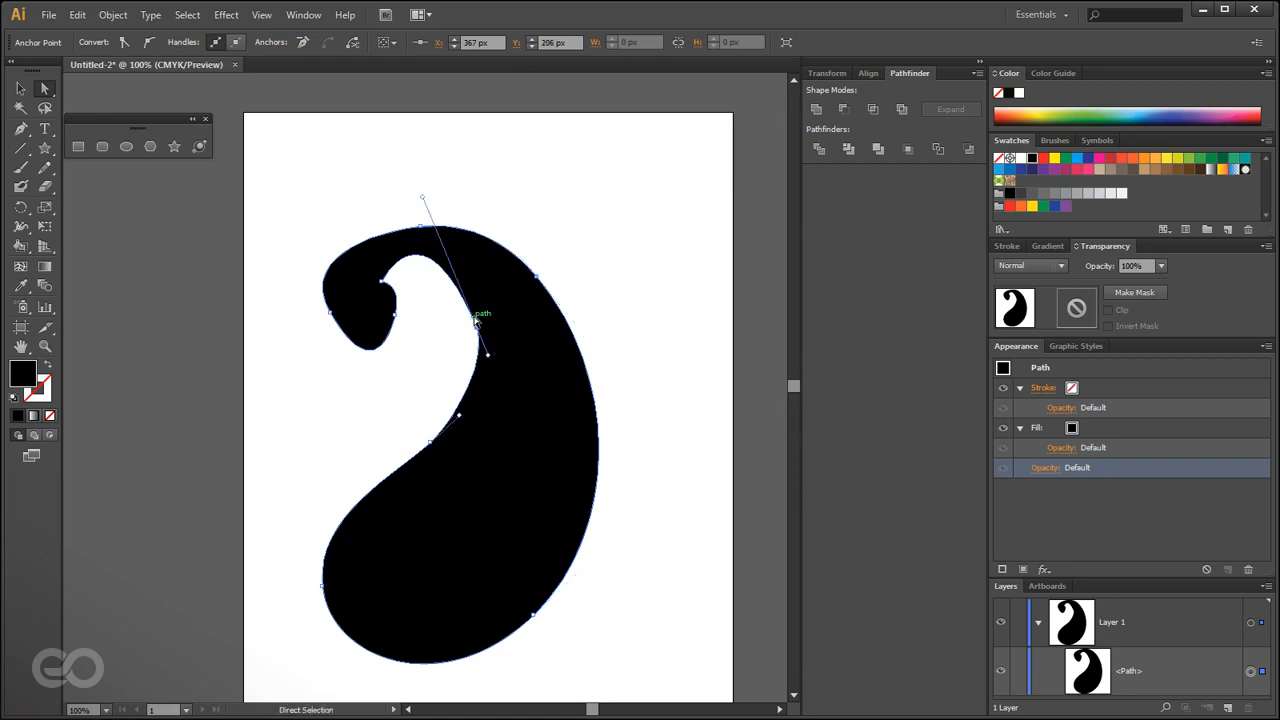
drag(421, 197, 378, 240)
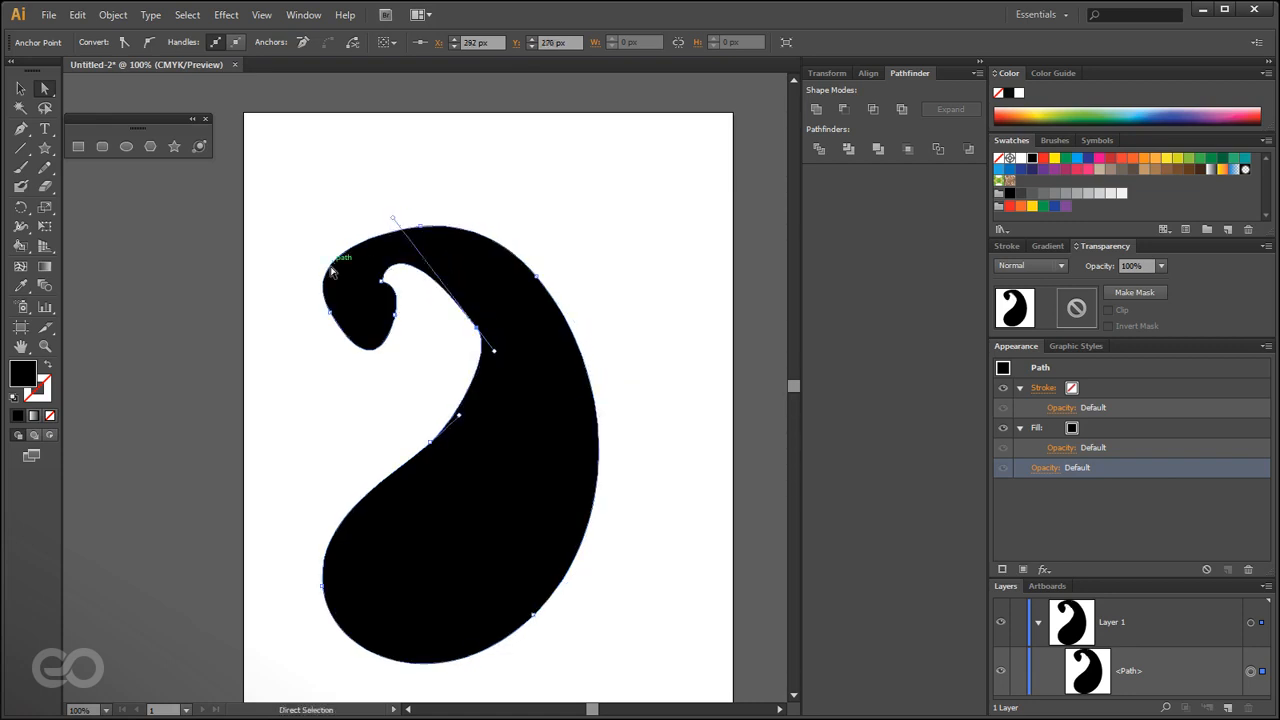
Round the shape's hooked upper end by adjusting its outer, top and inner anchors and handles, and deselect the path.
click(331, 313)
drag(298, 249, 322, 217)
drag(422, 236, 411, 203)
drag(476, 332, 500, 312)
drag(406, 199, 432, 201)
drag(388, 318, 396, 363)
click(414, 382)
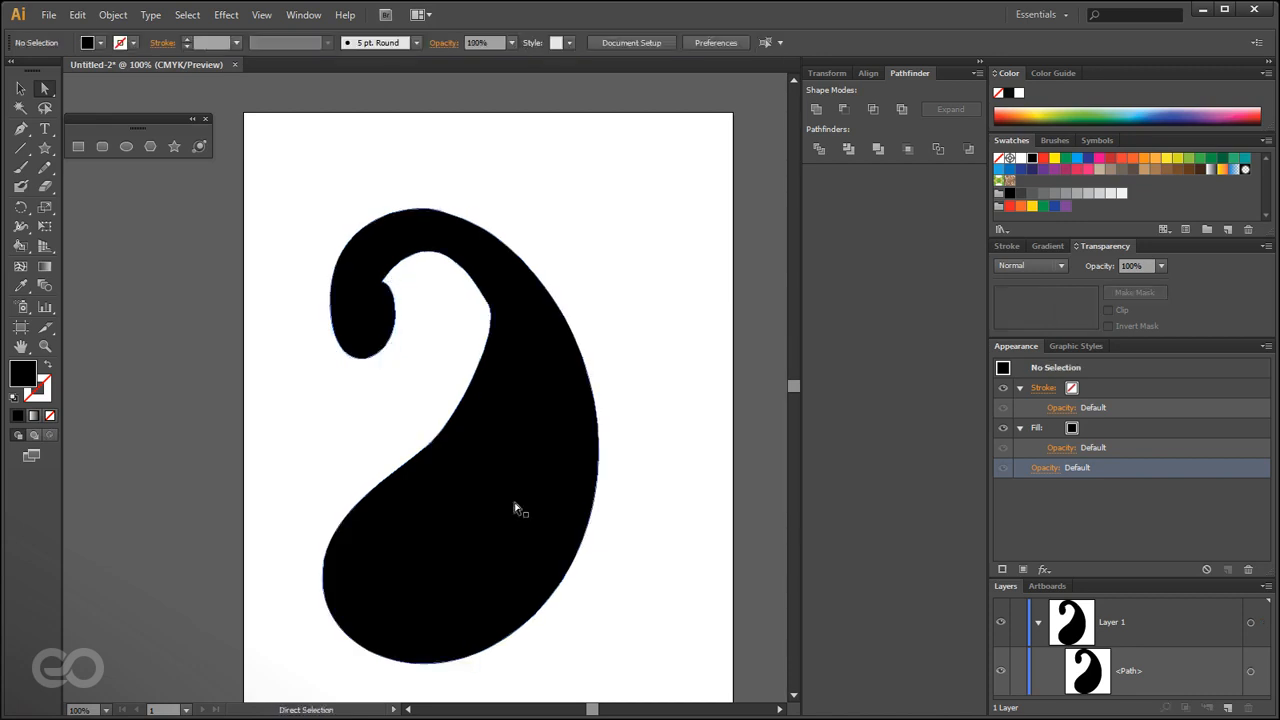
Select the whole curved shape with the Selection tool and delete it.
click(378, 600)
click(259, 546)
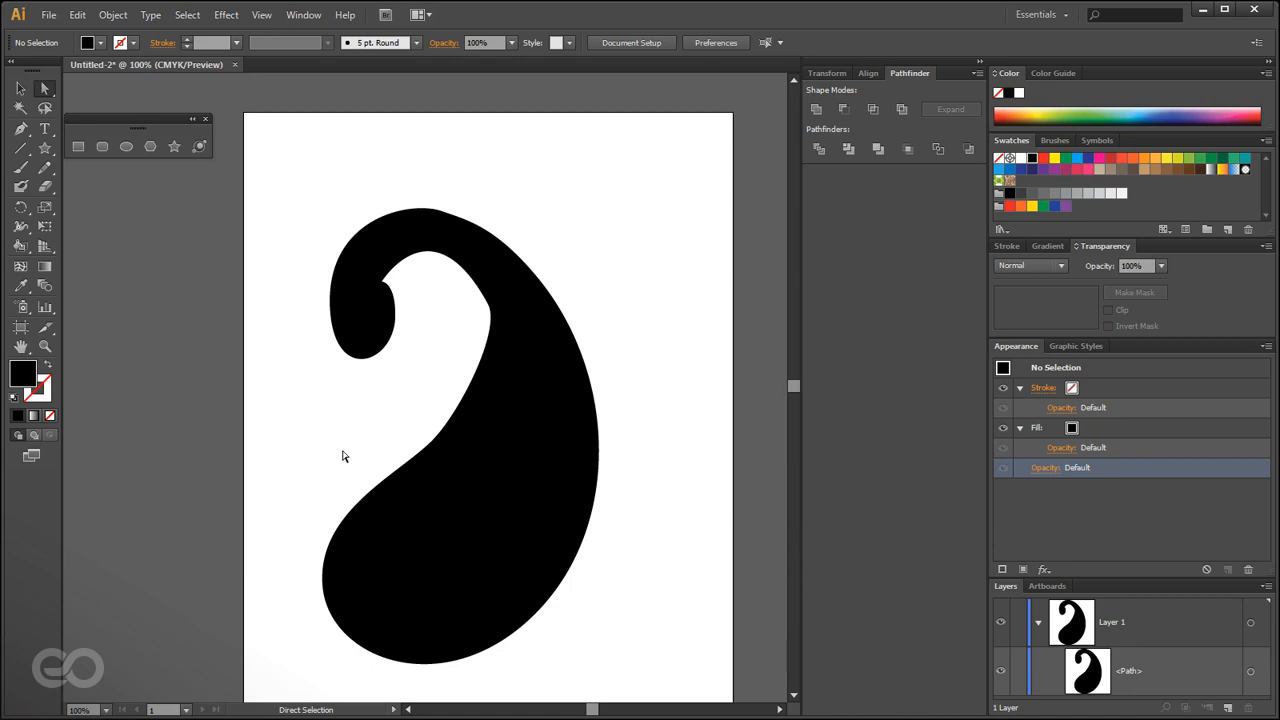
key(v)
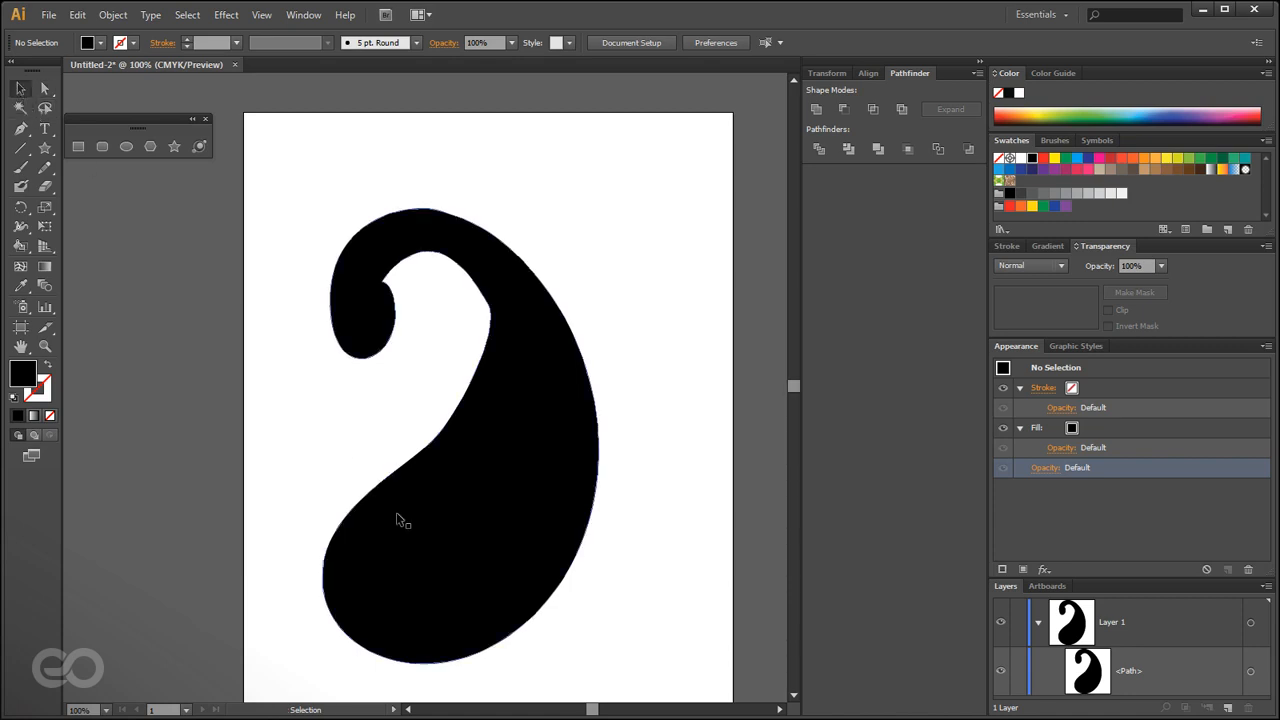
click(433, 588)
key(Delete)
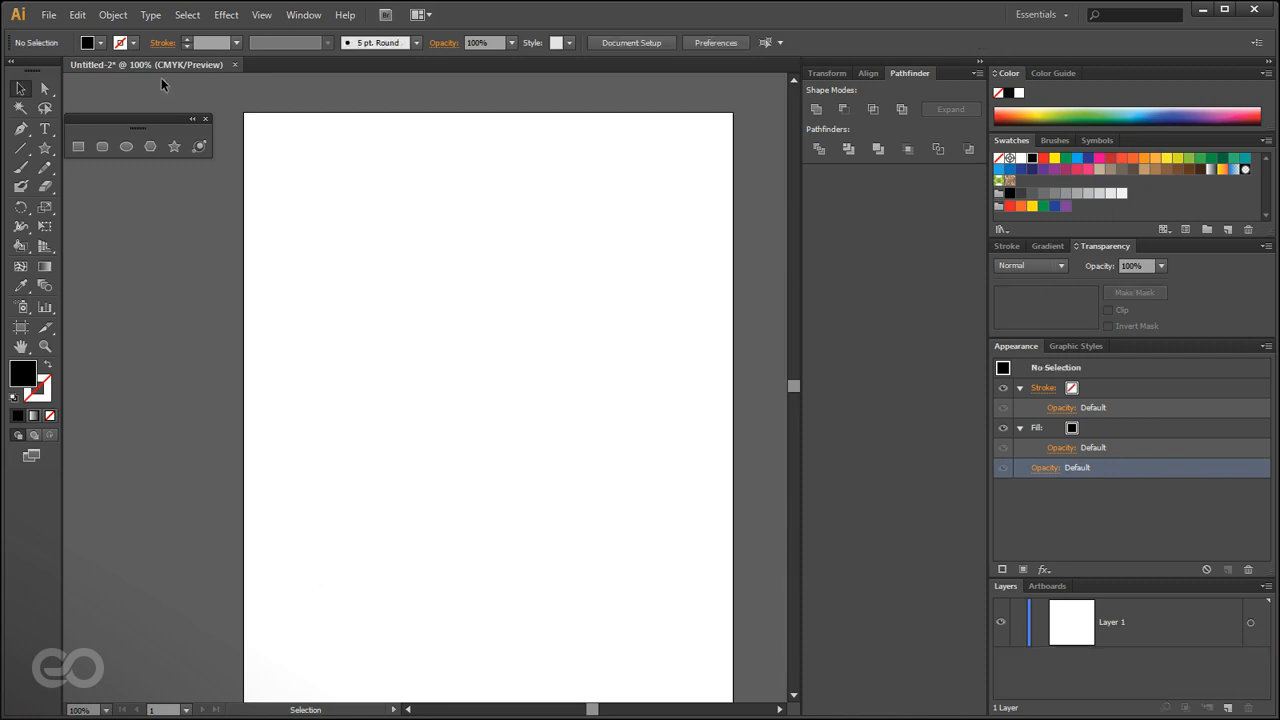
click(45, 131)
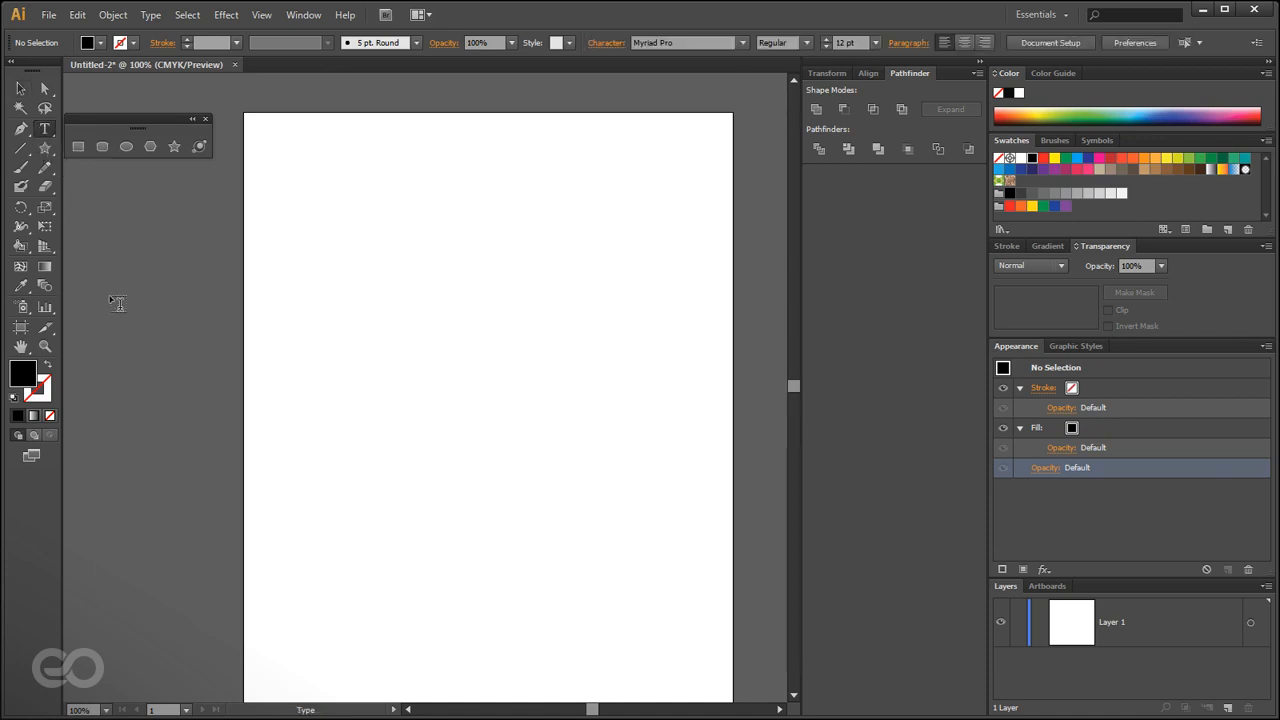
click(44, 167)
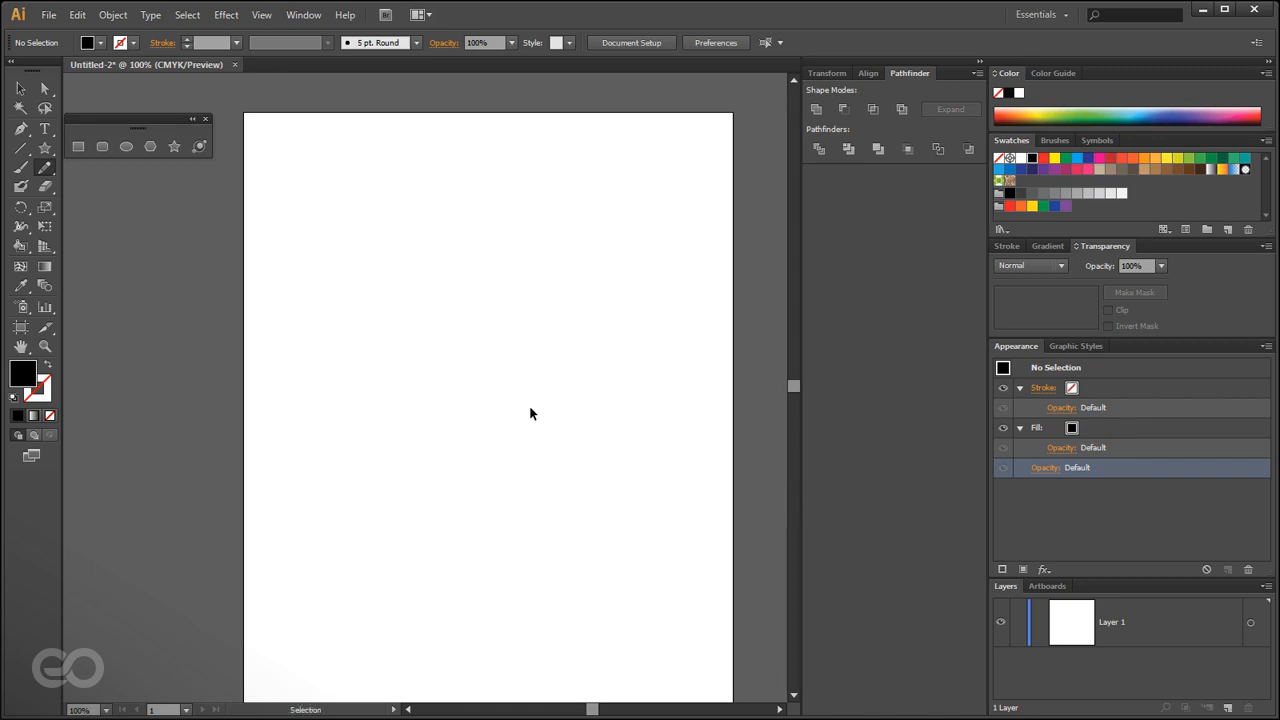
click(44, 88)
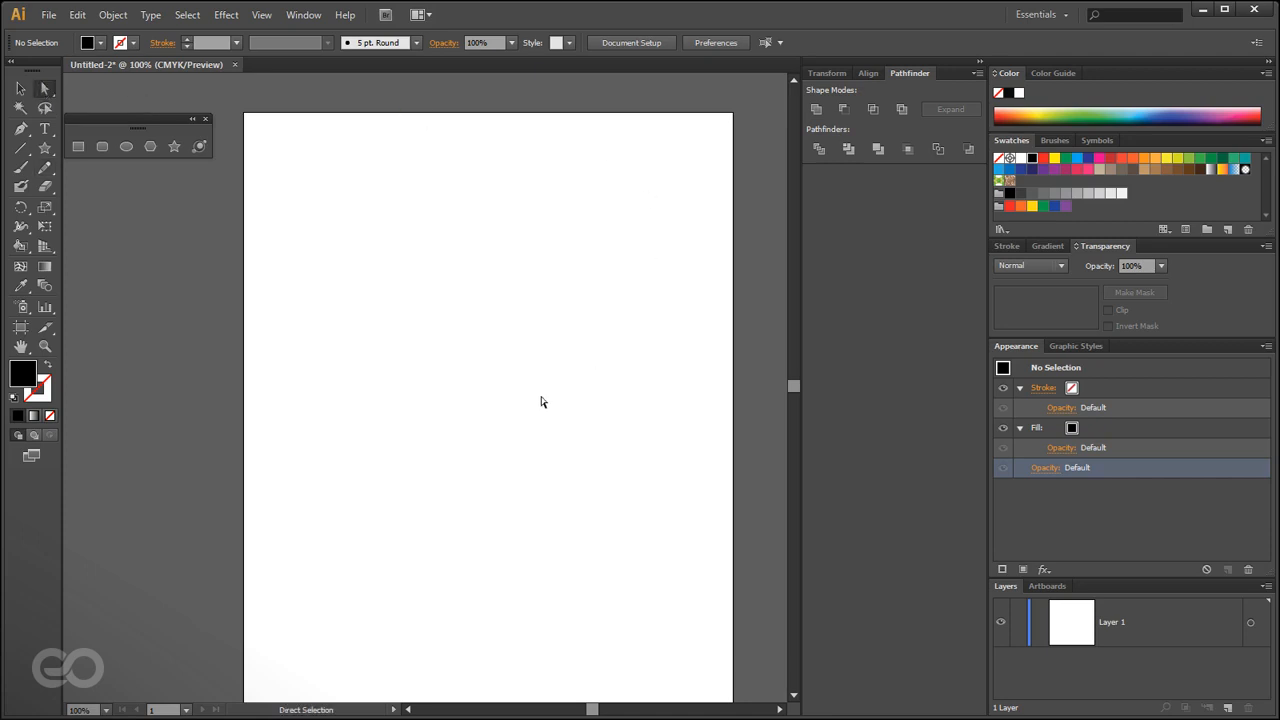
Activate the Star tool and set the status bar to show the current tool.
click(45, 152)
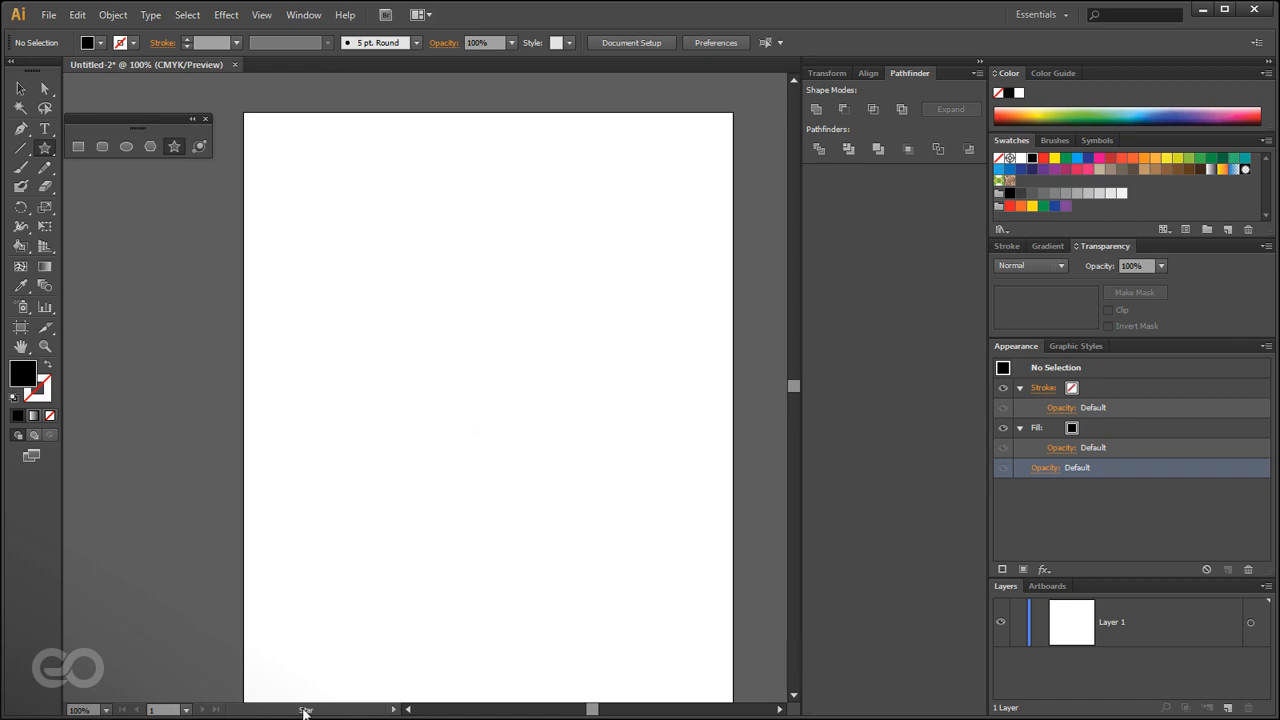
click(393, 709)
mouse_move(458, 690)
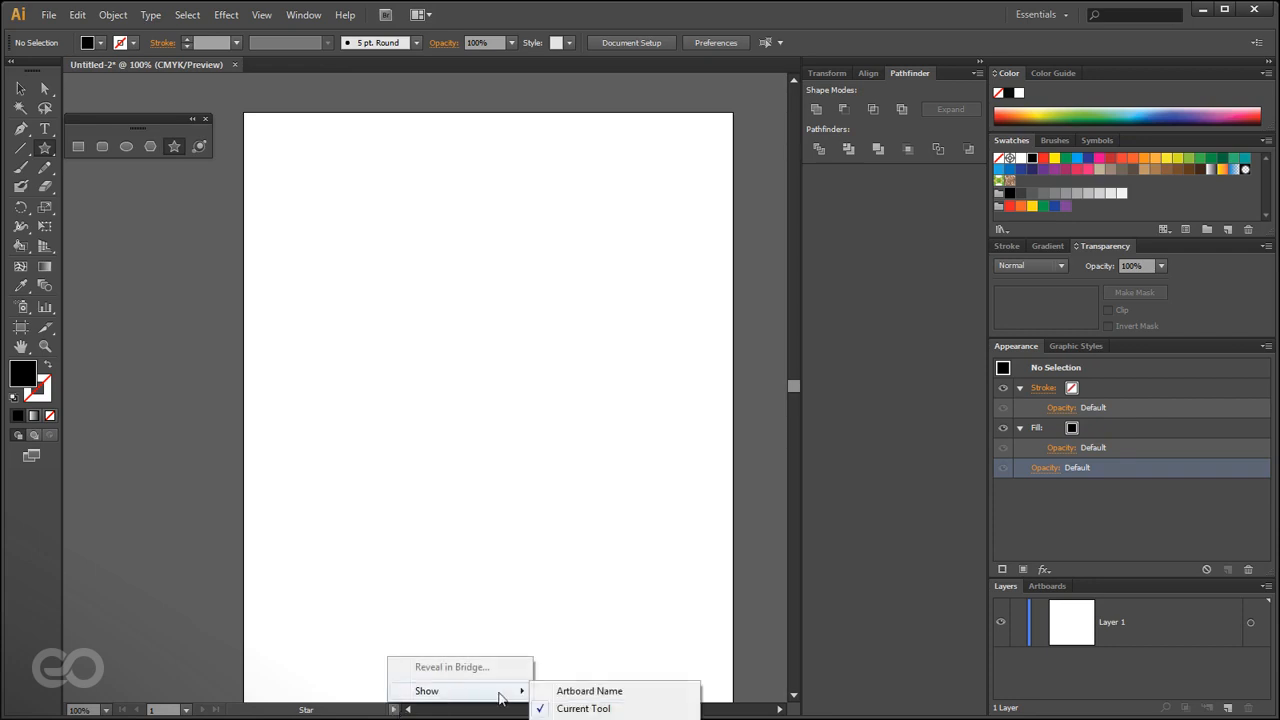
click(589, 709)
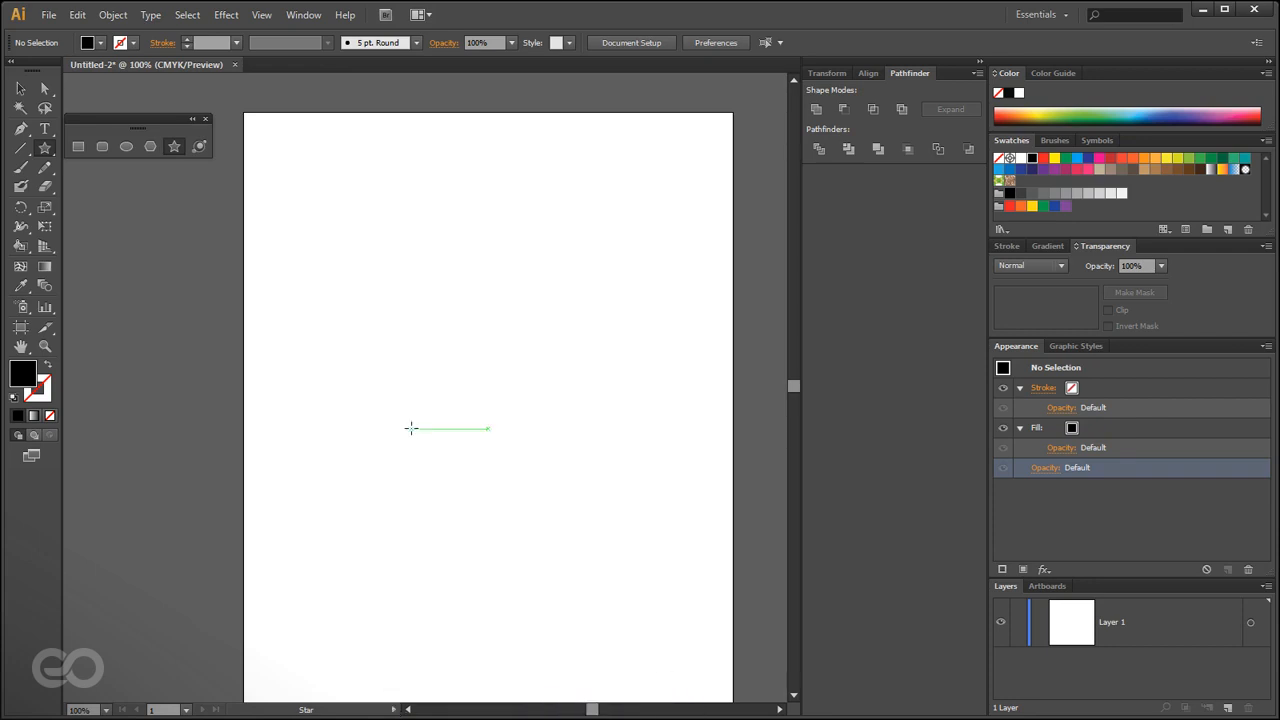
key(ctrl)
key(ctrl)
Start a Pen path near the artboard's top, placing its second smooth anchor at X 300 px, Y 285 px with a lengthened vertical lower handle.
click(20, 128)
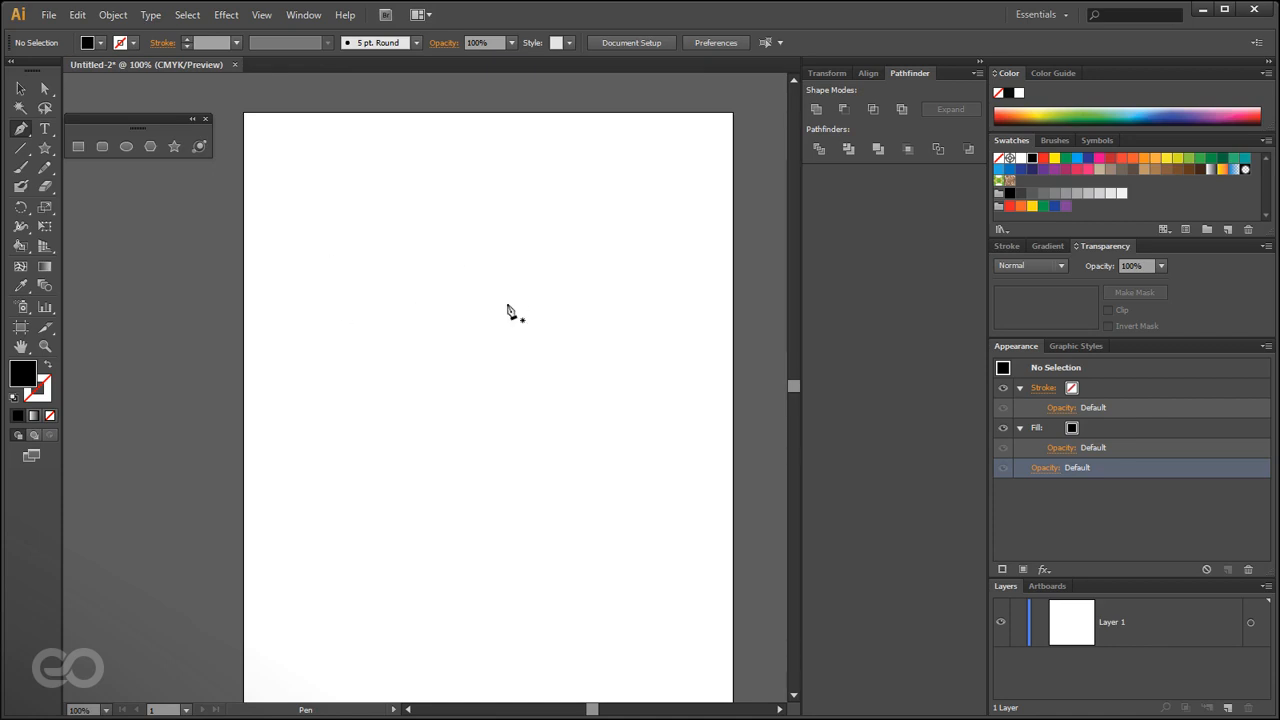
drag(426, 248, 454, 222)
drag(439, 254, 447, 250)
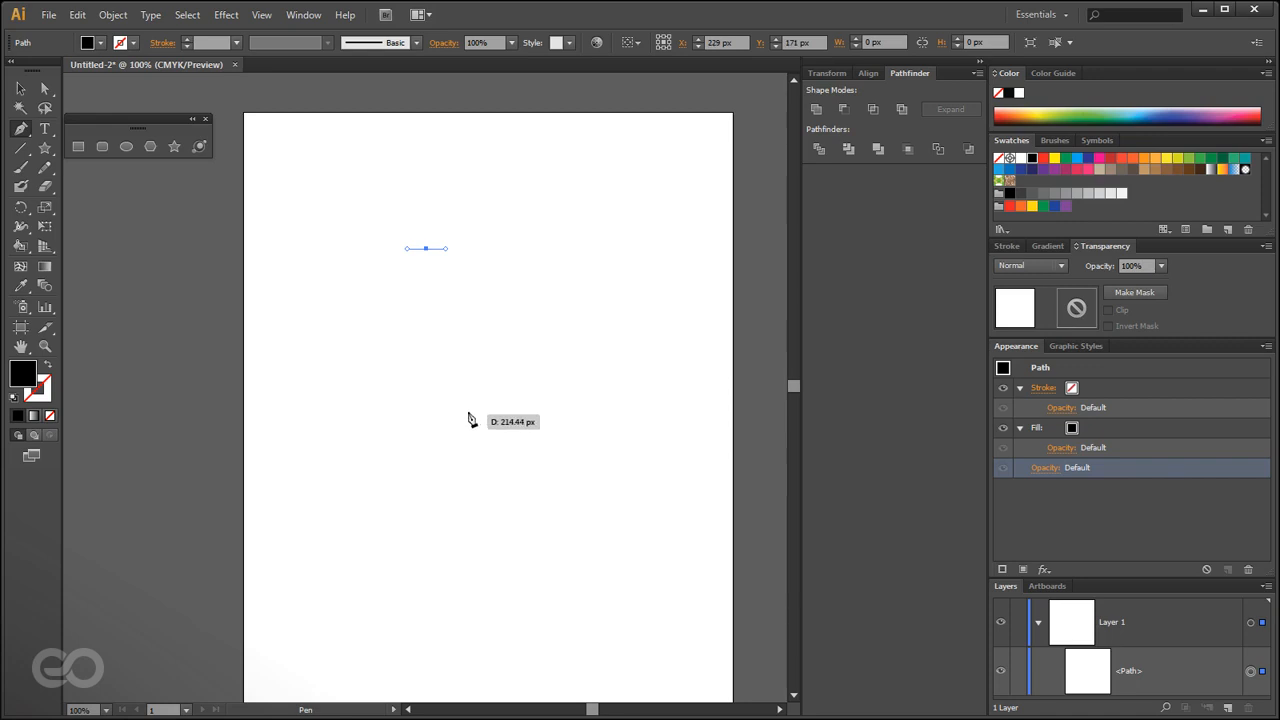
drag(499, 339, 496, 410)
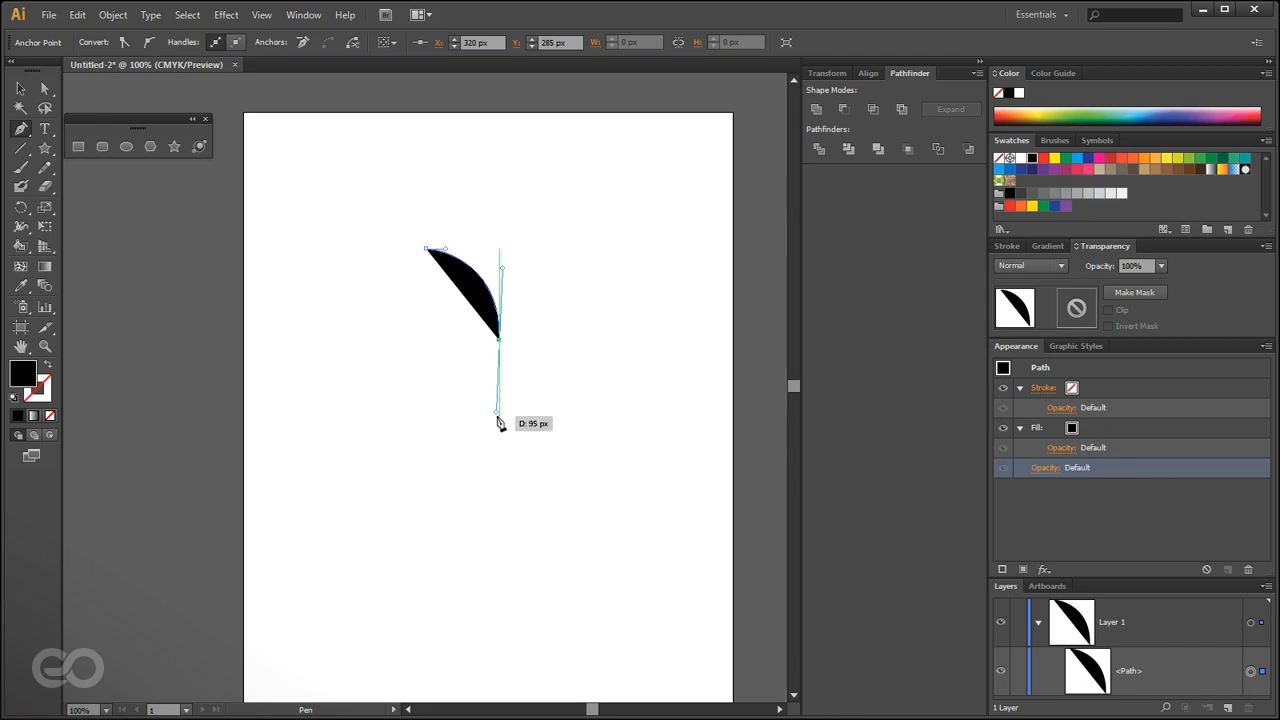
drag(500, 341, 501, 398)
key(ctrl)
mouse_move(501, 341)
mouse_down()
mouse_move(536, 347)
mouse_move(484, 340)
mouse_up()
mouse_move(484, 396)
mouse_down()
mouse_move(466, 406)
mouse_move(484, 420)
mouse_up()
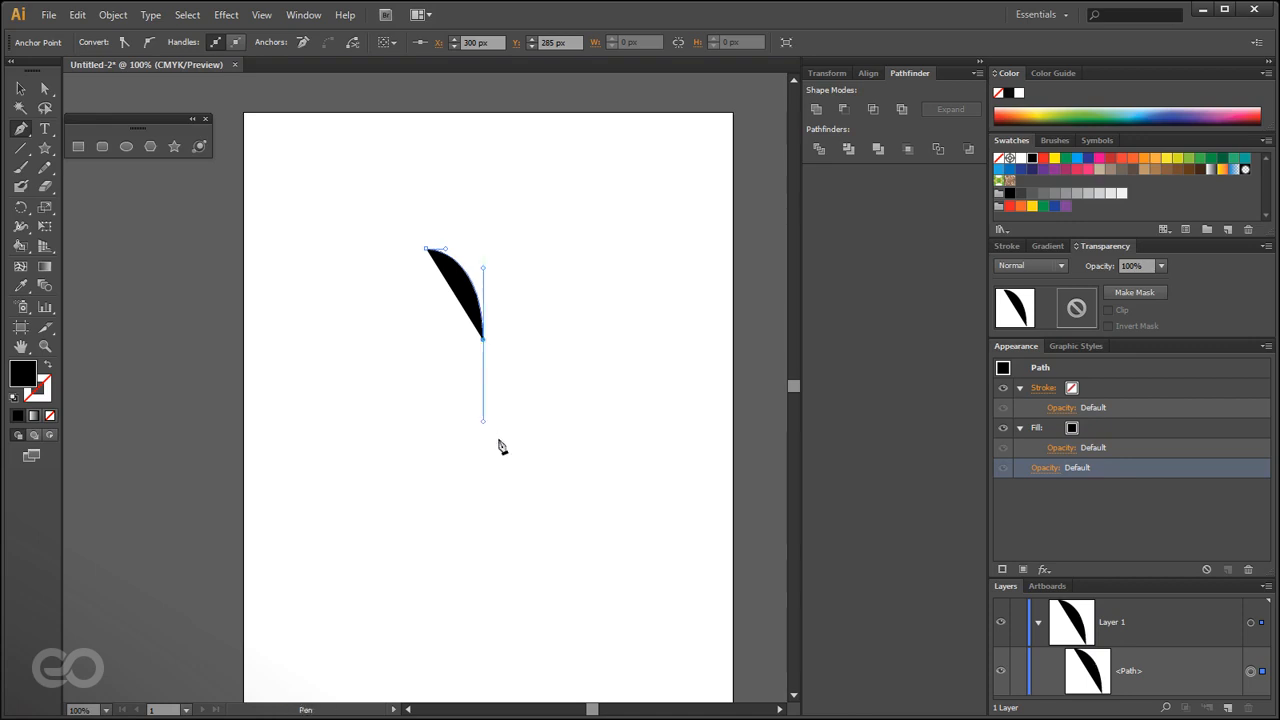
Extend the curved path through waist, base and outer-edge anchors, shorten the inner curve's lower handle, and close it with a rounded hook at the upper end.
drag(420, 447, 379, 461)
drag(483, 421, 481, 397)
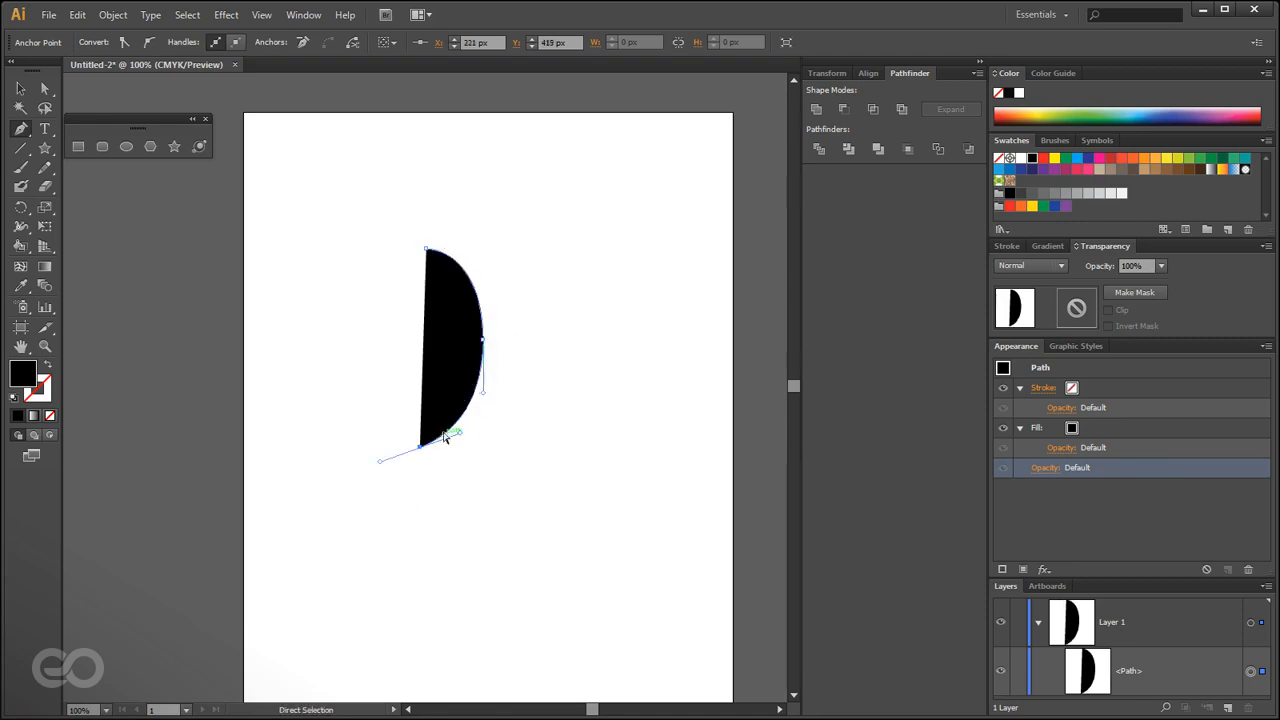
drag(343, 568, 376, 626)
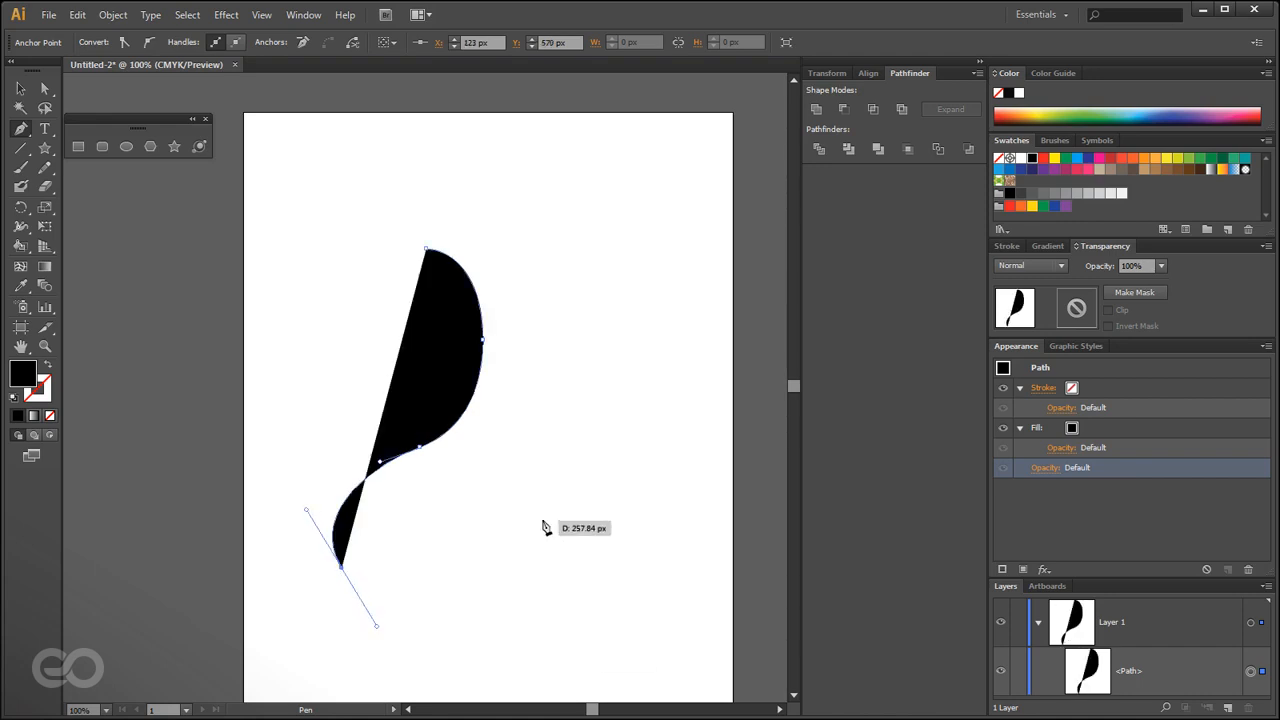
drag(527, 502, 555, 413)
drag(491, 262, 420, 282)
Select the whole hooked curved shape with the Direct Selection tool and delete it.
key(a)
click(414, 289)
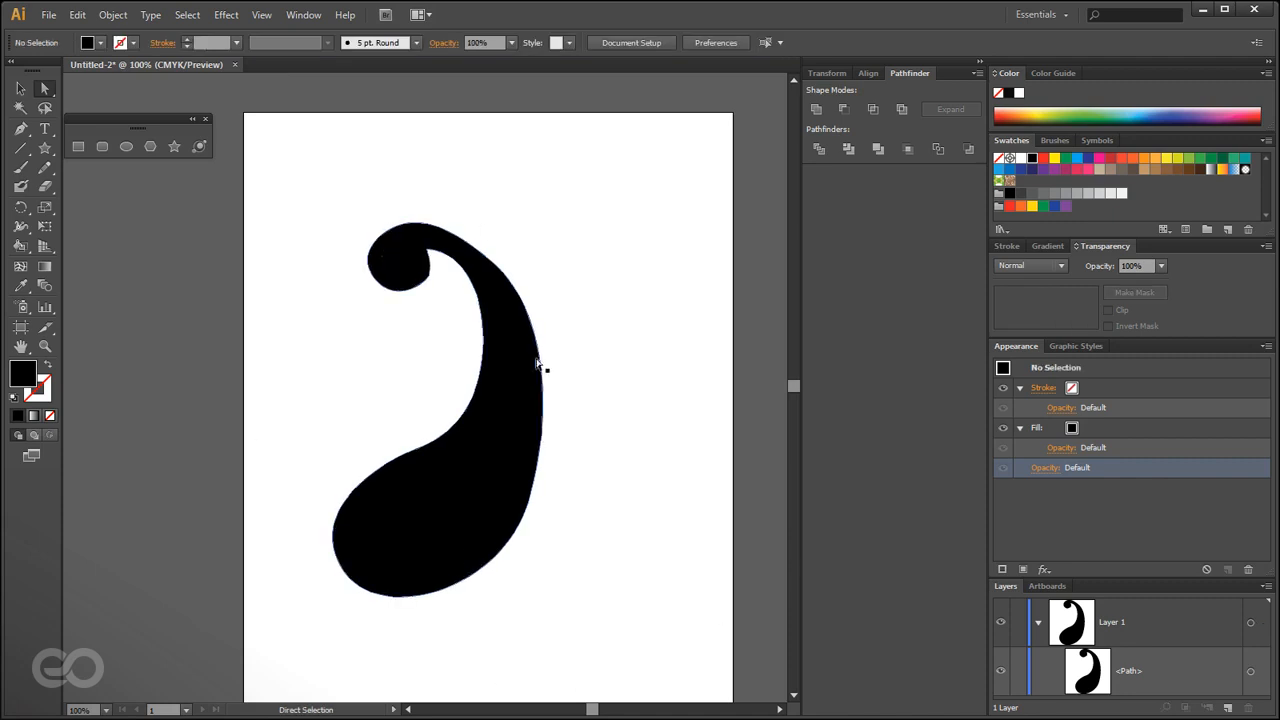
click(381, 517)
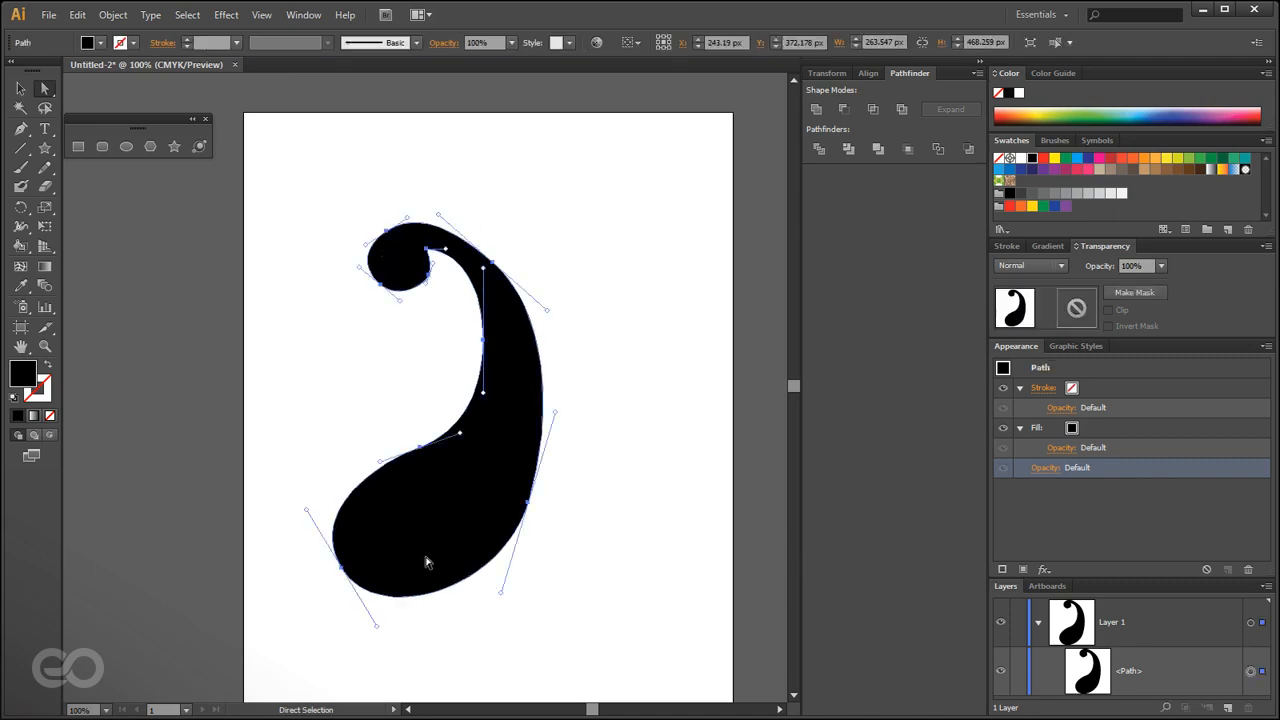
key(Delete)
Draw a large closed blob with the Pen tool from five smooth anchors, closing it at the starting anchor on the upper-left edge.
click(20, 128)
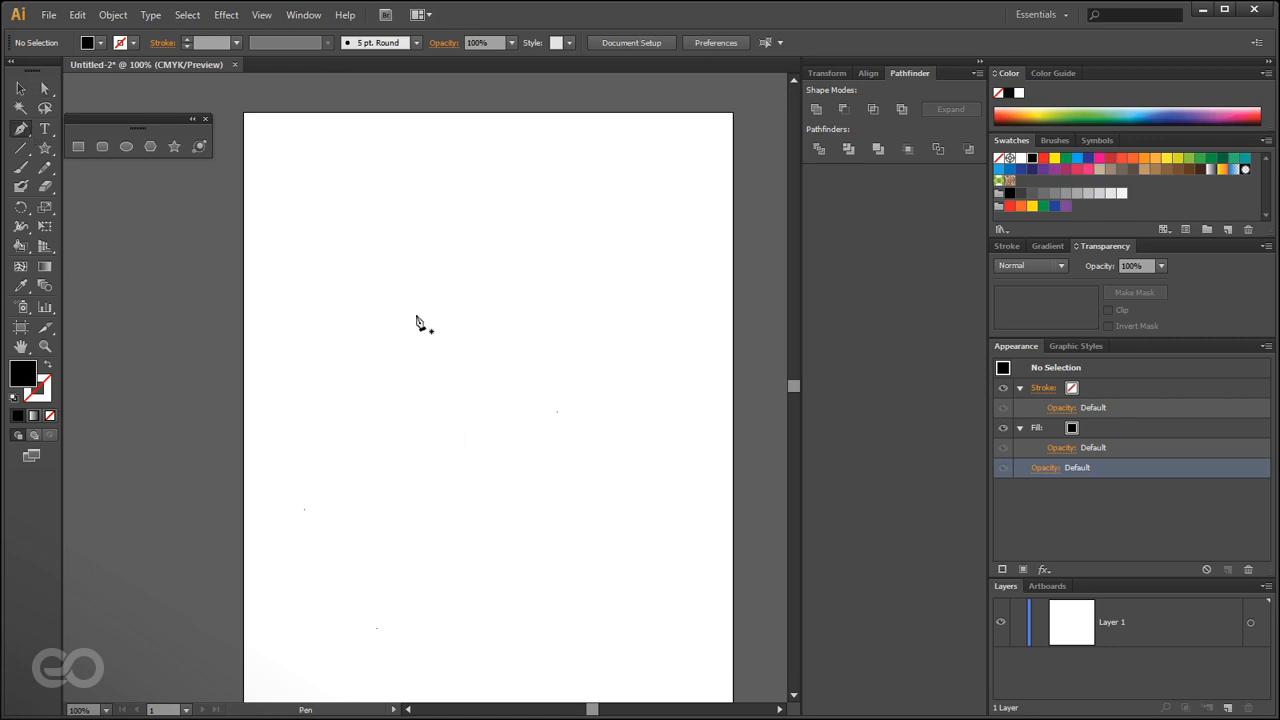
drag(373, 301, 331, 384)
drag(394, 549, 526, 586)
mouse_move(578, 502)
mouse_down()
mouse_move(608, 448)
mouse_move(627, 350)
mouse_up()
drag(600, 256, 439, 206)
drag(396, 198, 288, 227)
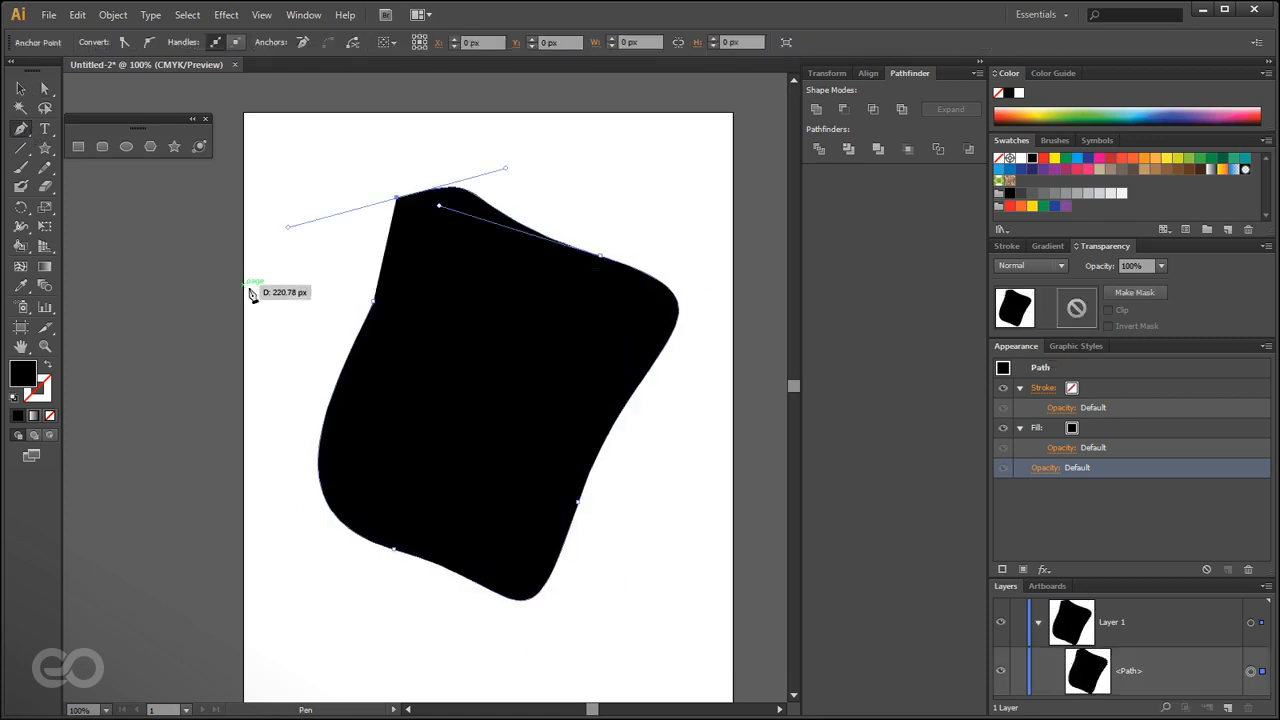
click(373, 301)
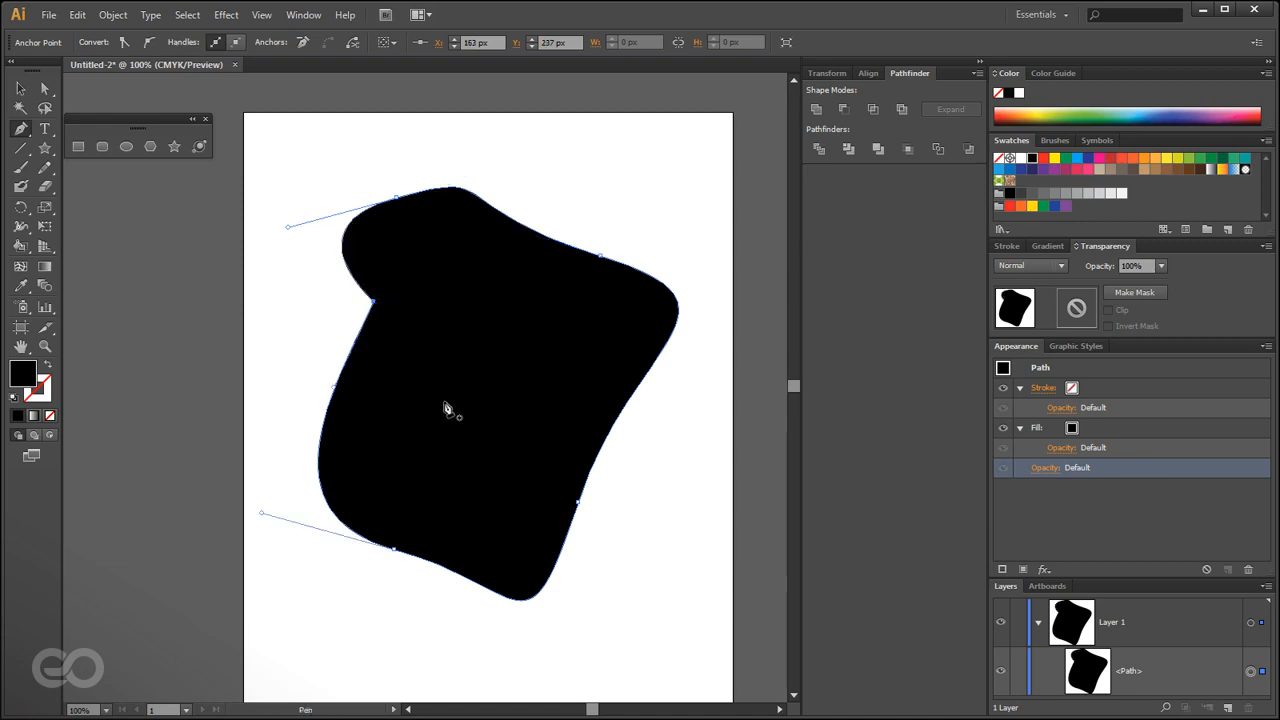
Remove the blob's notch anchor and add two anchors on its left edge, at about X 88, Y 250 px and X 82, Y 403 px.
click(375, 306)
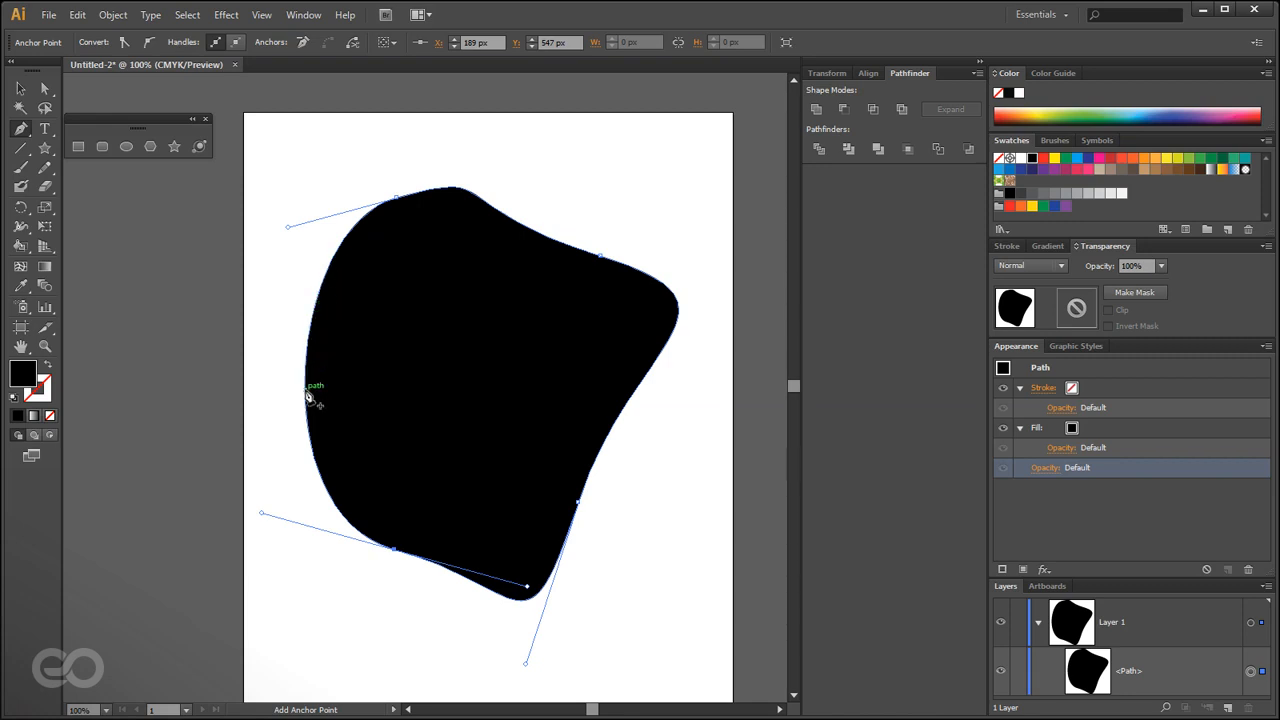
click(316, 316)
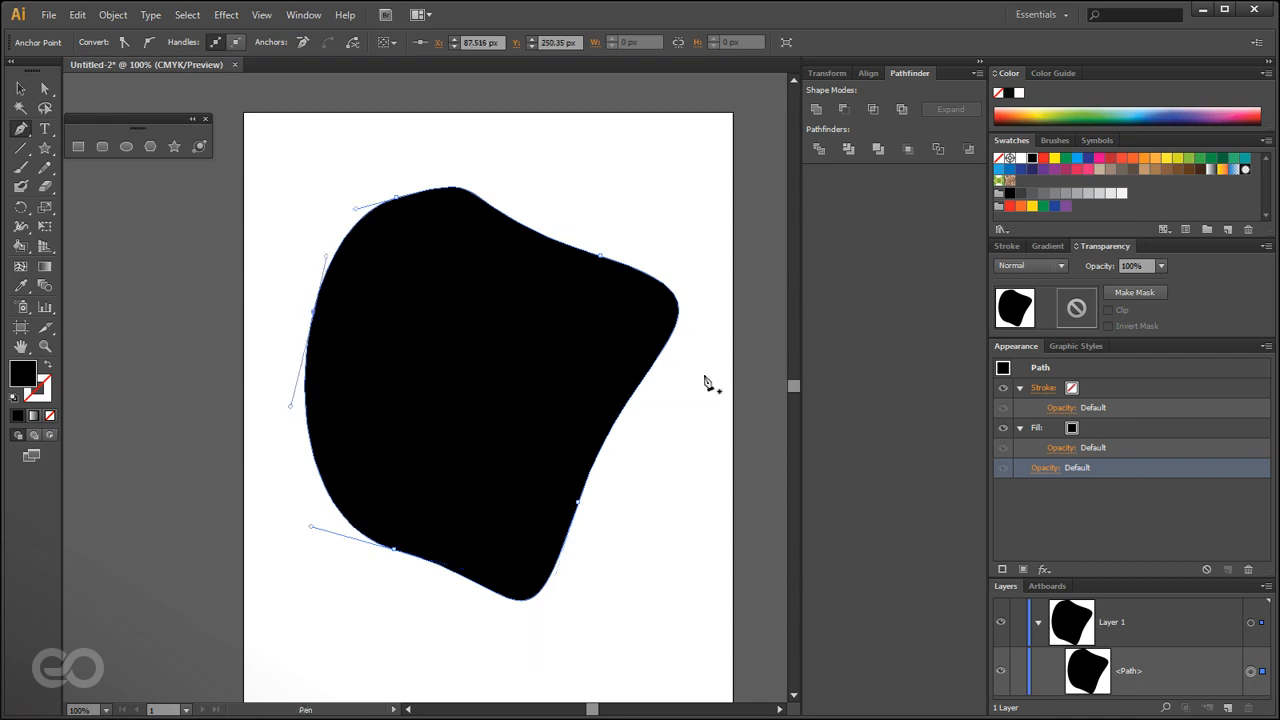
click(311, 437)
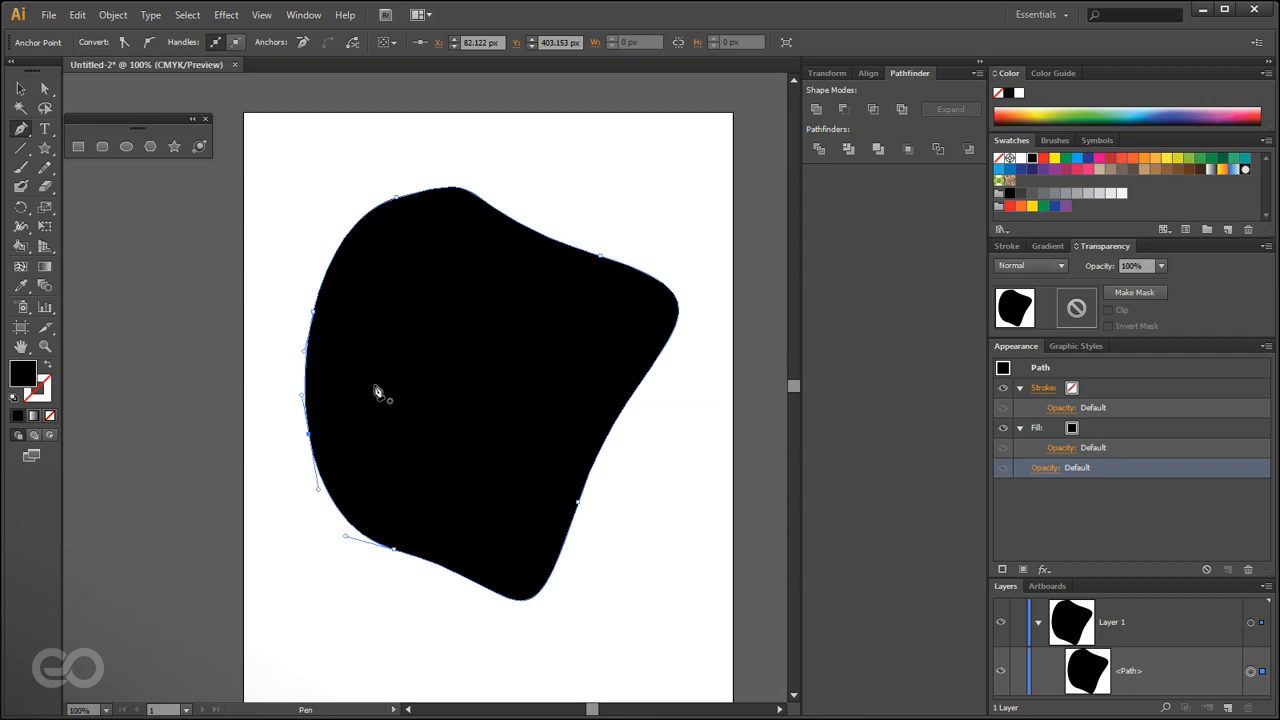
Turn the blob's top-left anchor into a corner with the Convert Anchor Point tool and pull new handles out to smooth it again.
key(alt)
click(29, 133)
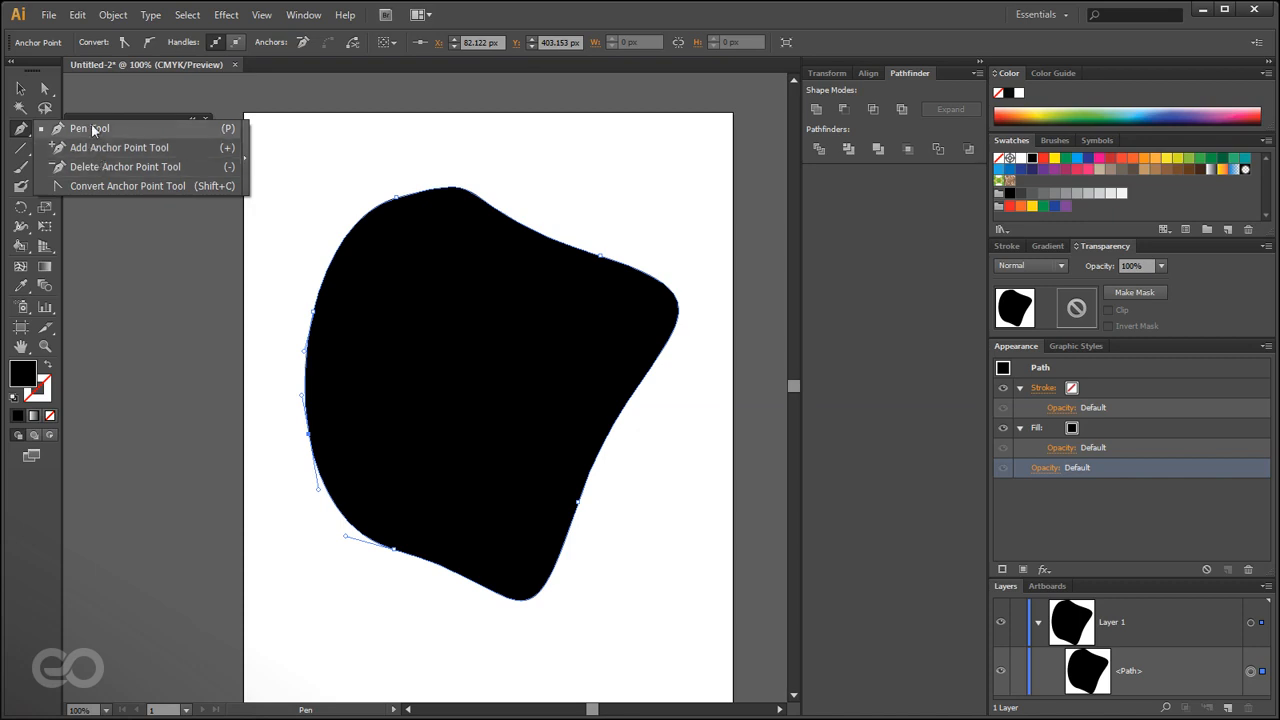
click(100, 186)
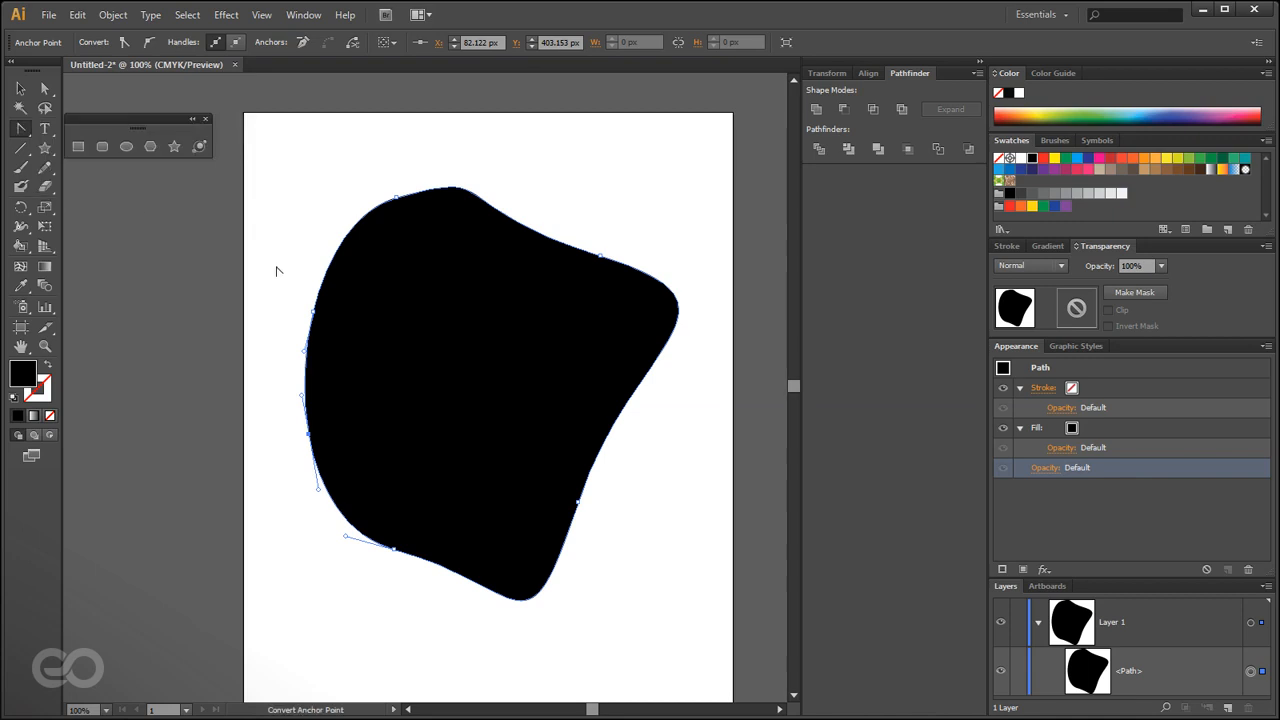
click(400, 200)
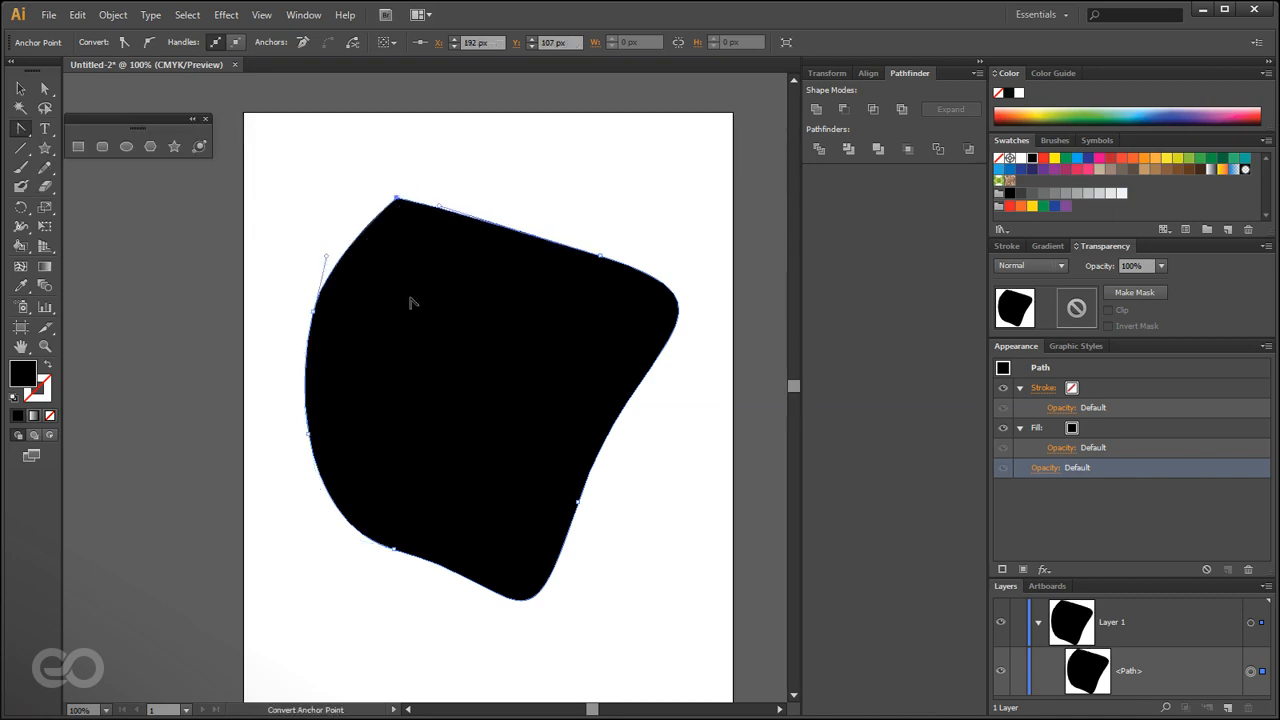
drag(396, 199, 336, 214)
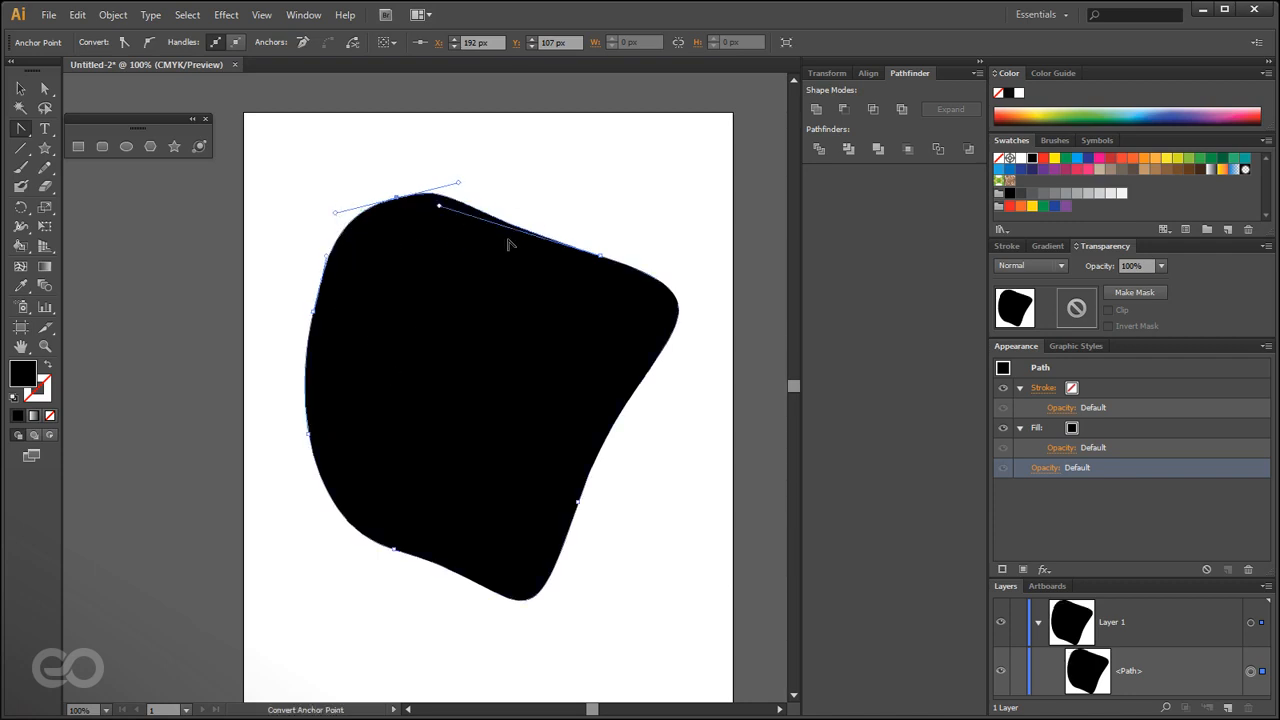
Select the whole blob with the Selection tool and delete it.
click(21, 88)
click(295, 344)
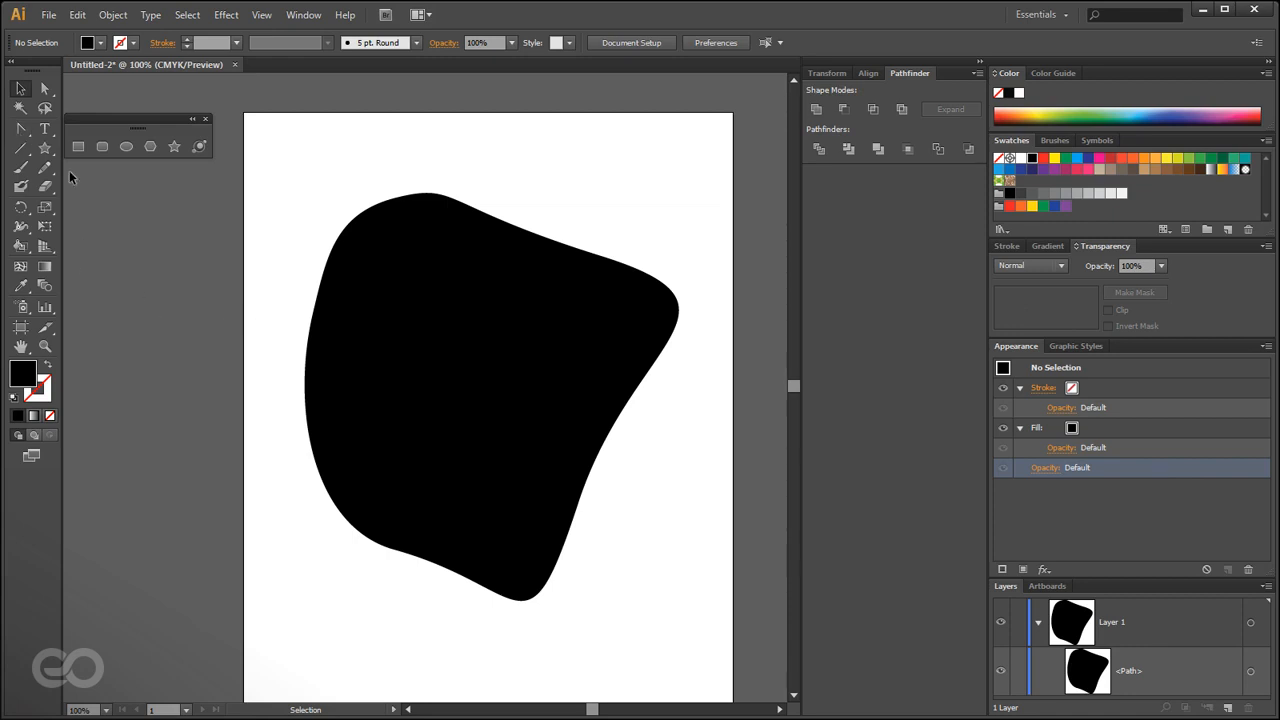
click(381, 376)
key(Delete)
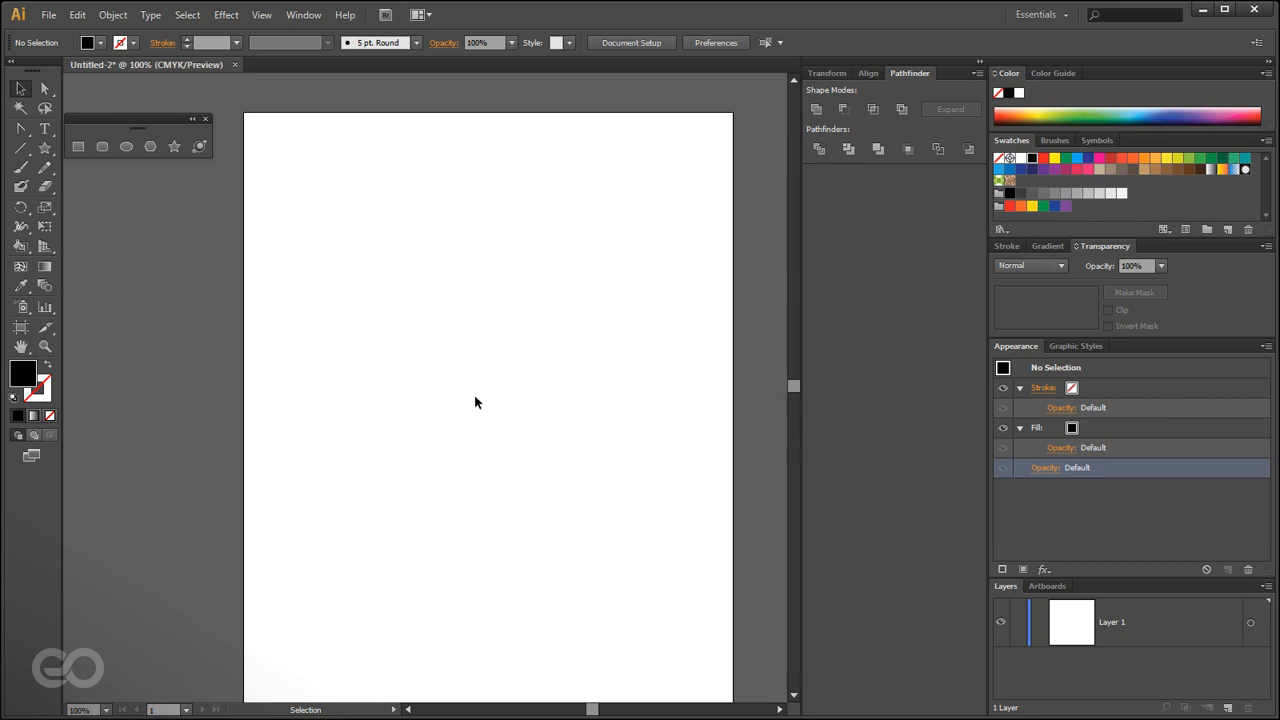
drag(20, 128, 102, 156)
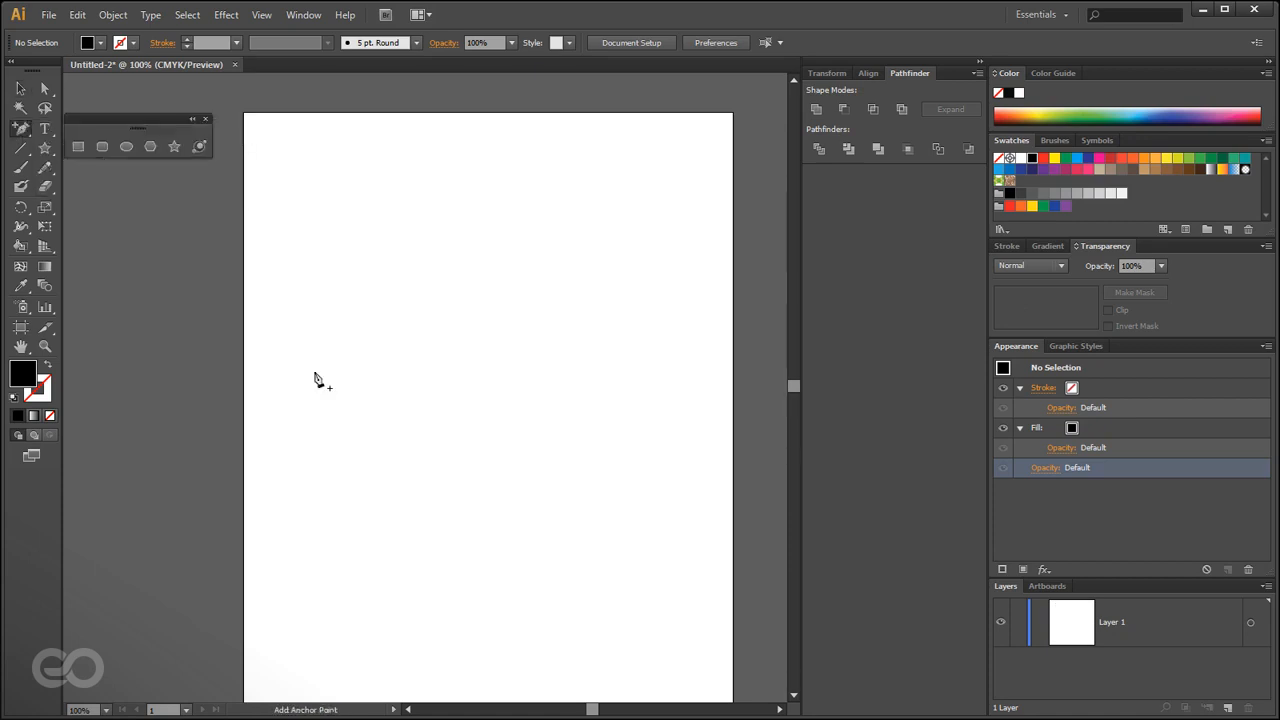
click(405, 554)
click(767, 393)
Draw an open curved path with the Pen tool, rising from the lower-left area to an end anchor at X 265 px, Y 245 px.
drag(20, 128, 80, 129)
drag(330, 537, 322, 447)
drag(455, 308, 518, 270)
key(v)
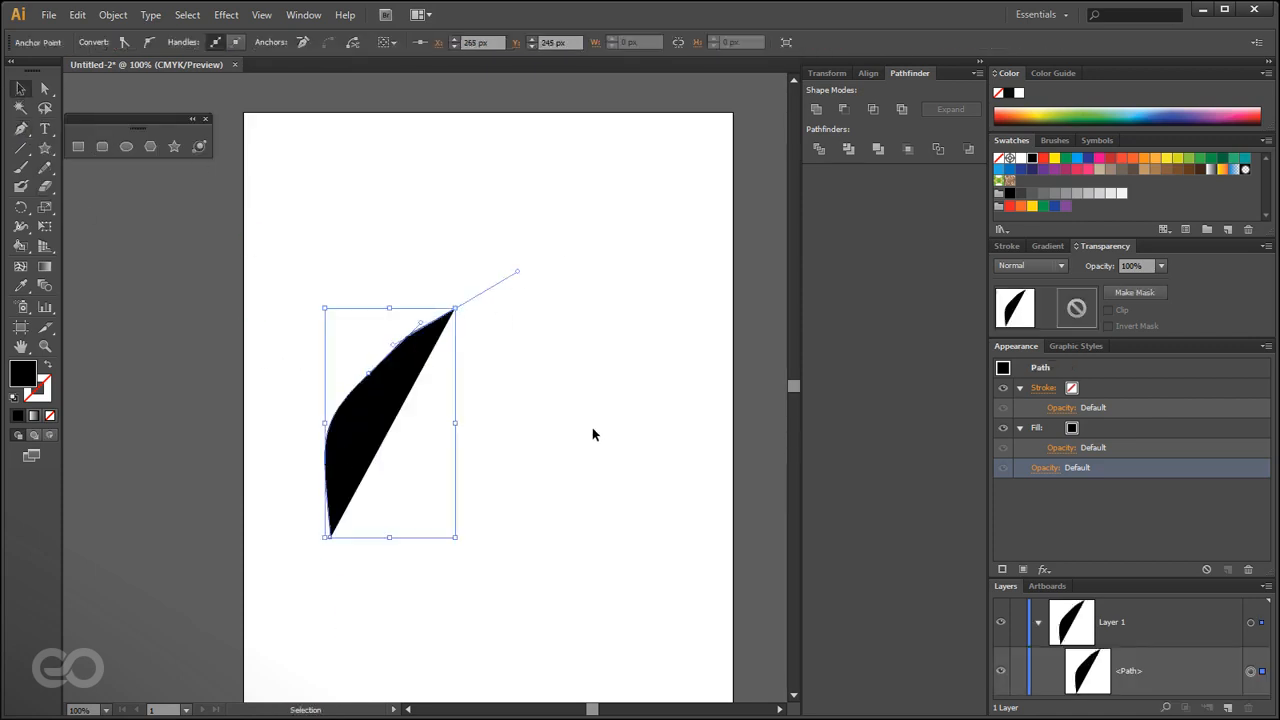
Remove the open path's fill, give it a black 1 pt stroke, and deselect it.
click(1146, 425)
click(1248, 569)
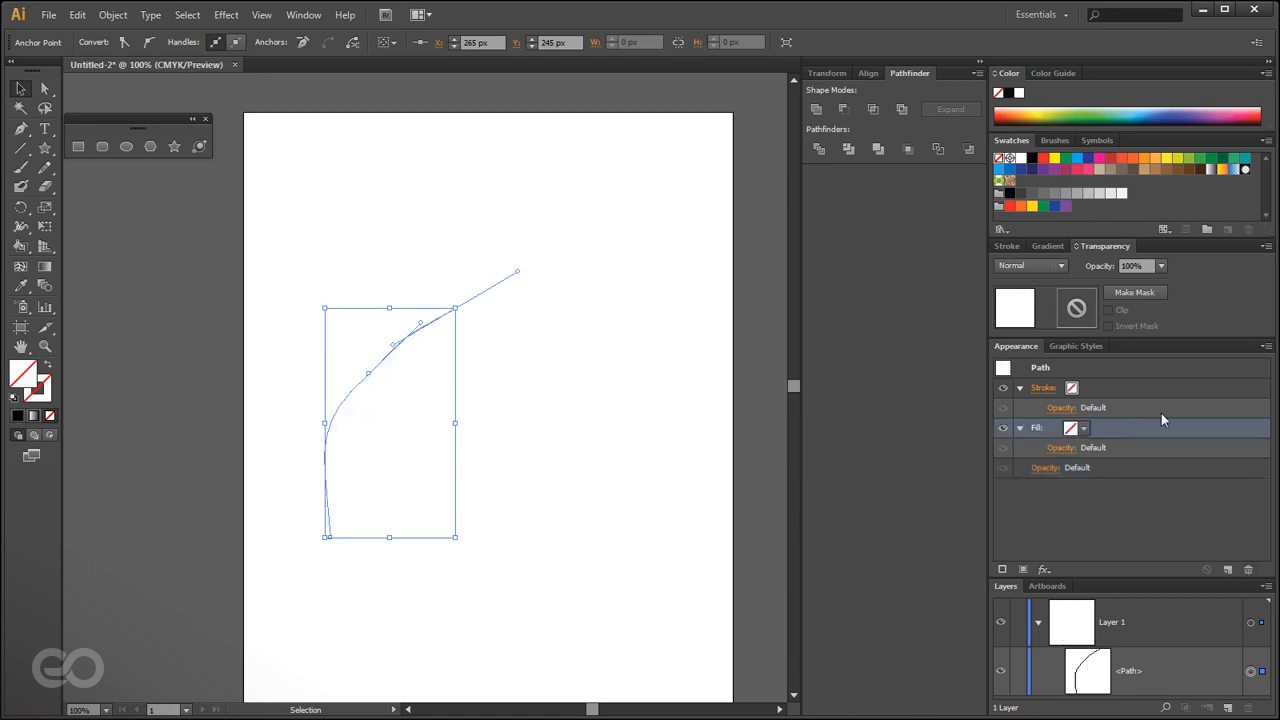
click(1153, 386)
click(1071, 388)
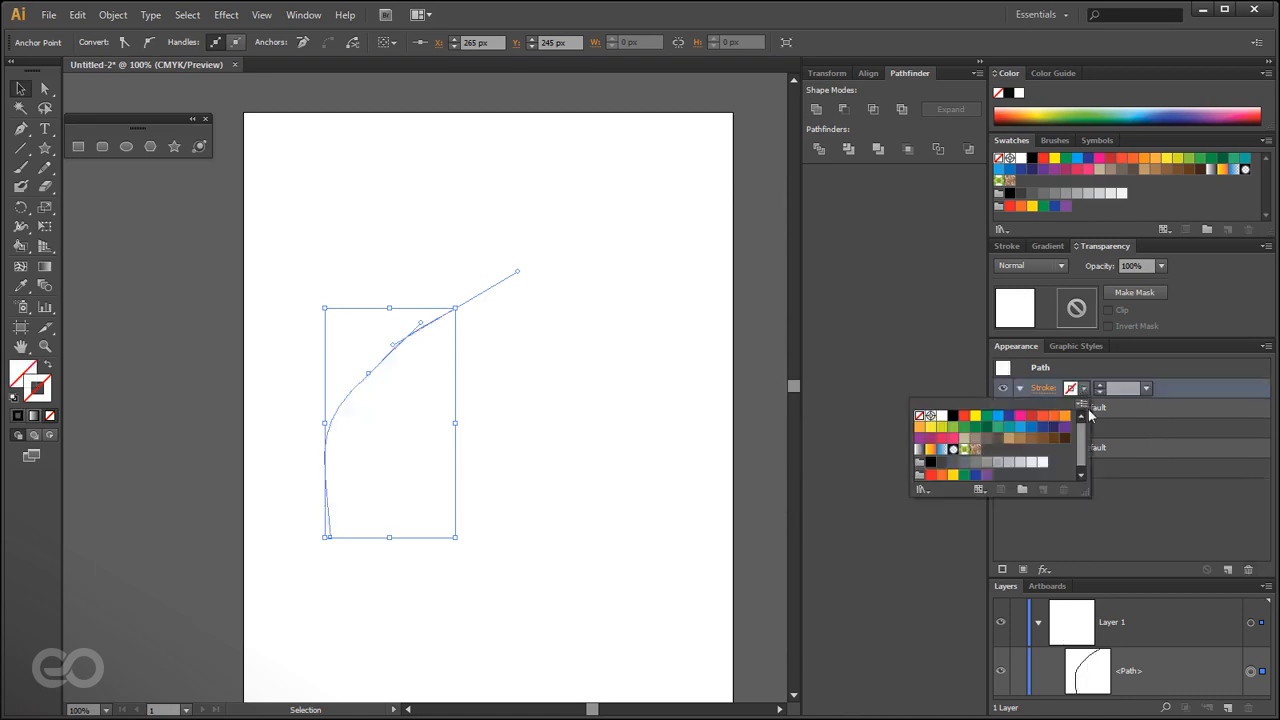
click(953, 416)
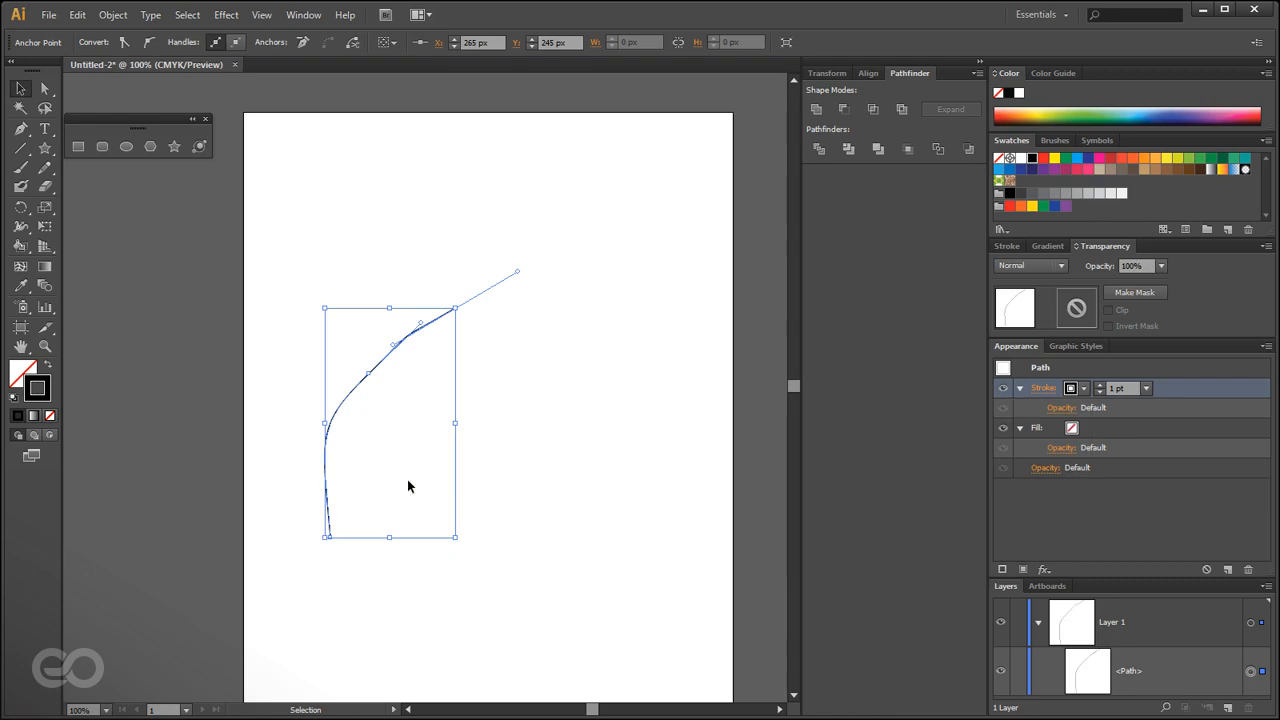
scroll(302, 431, up, 2)
click(266, 452)
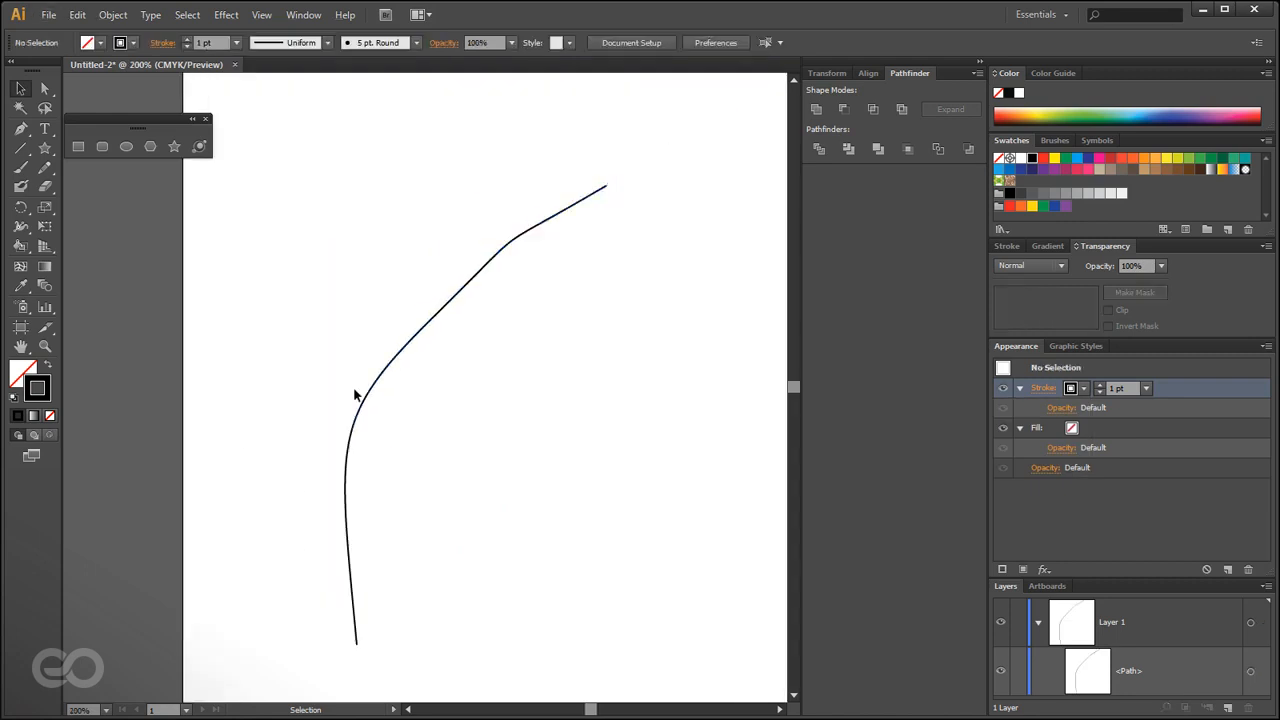
Vary the path's stroke with the Width tool, swelling the middle to about 31.78 pt and pinching it below and above the swelling.
click(481, 277)
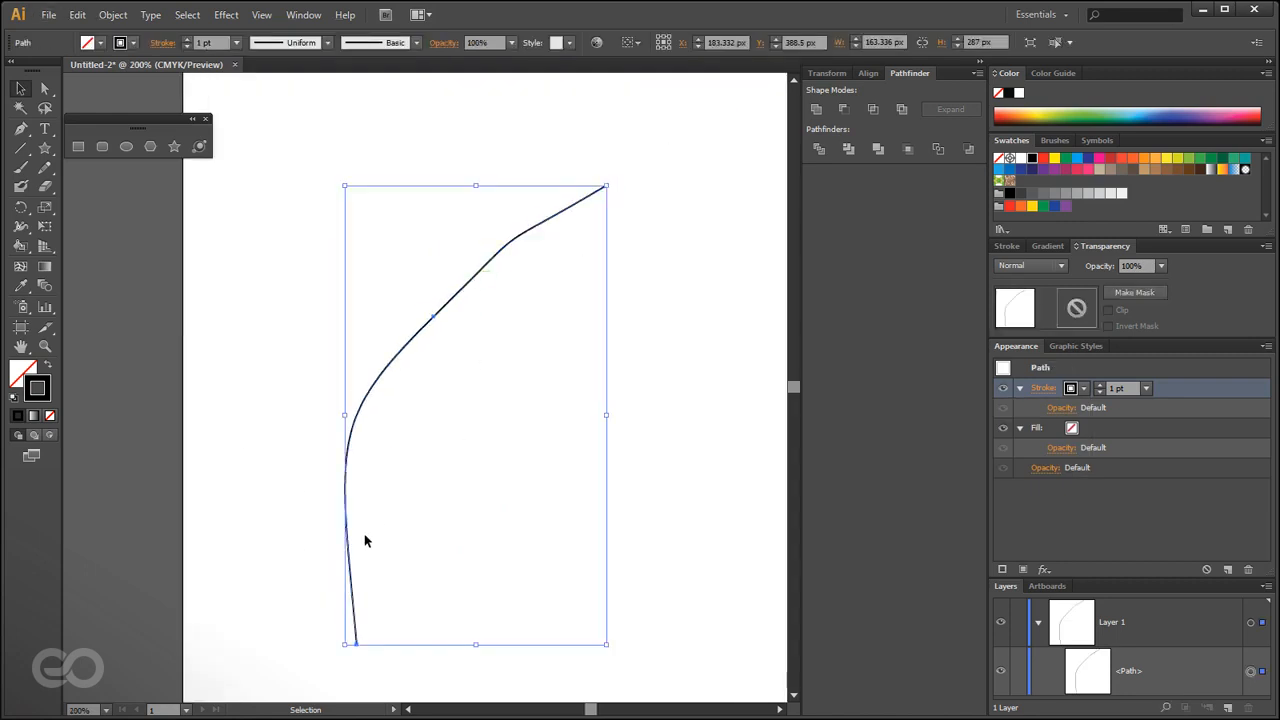
click(21, 227)
drag(433, 317, 452, 330)
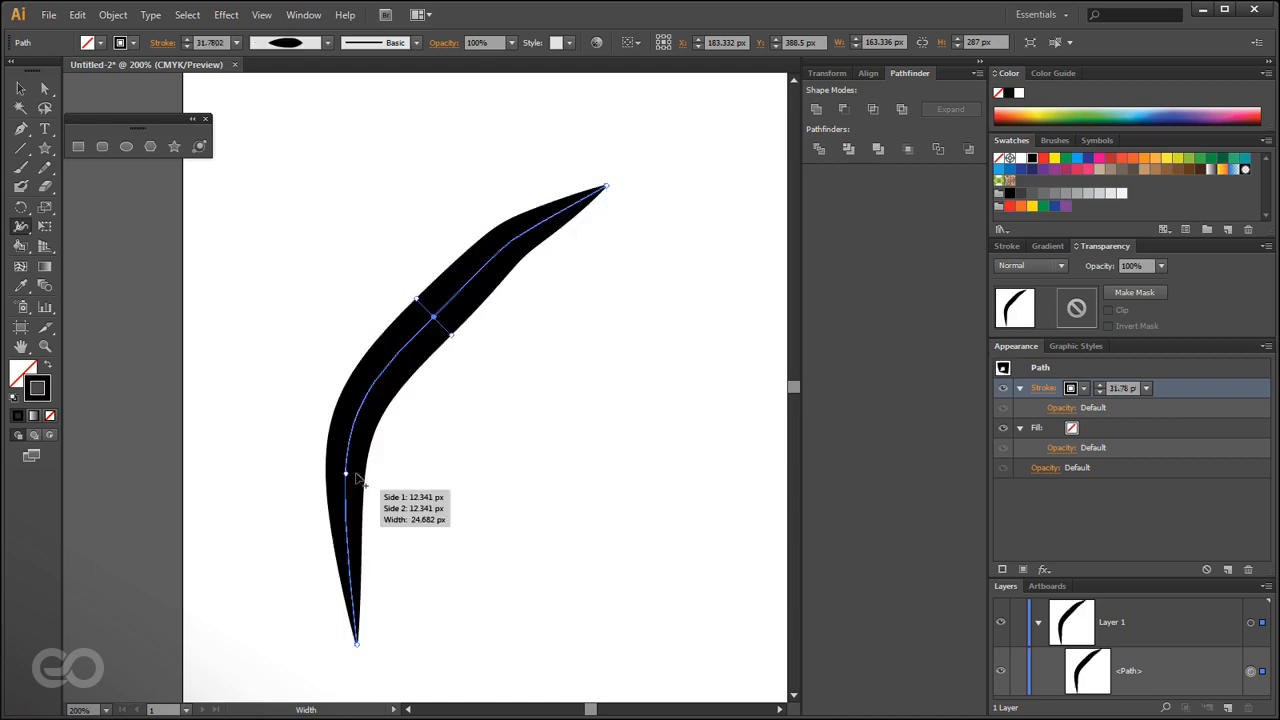
drag(363, 484, 349, 483)
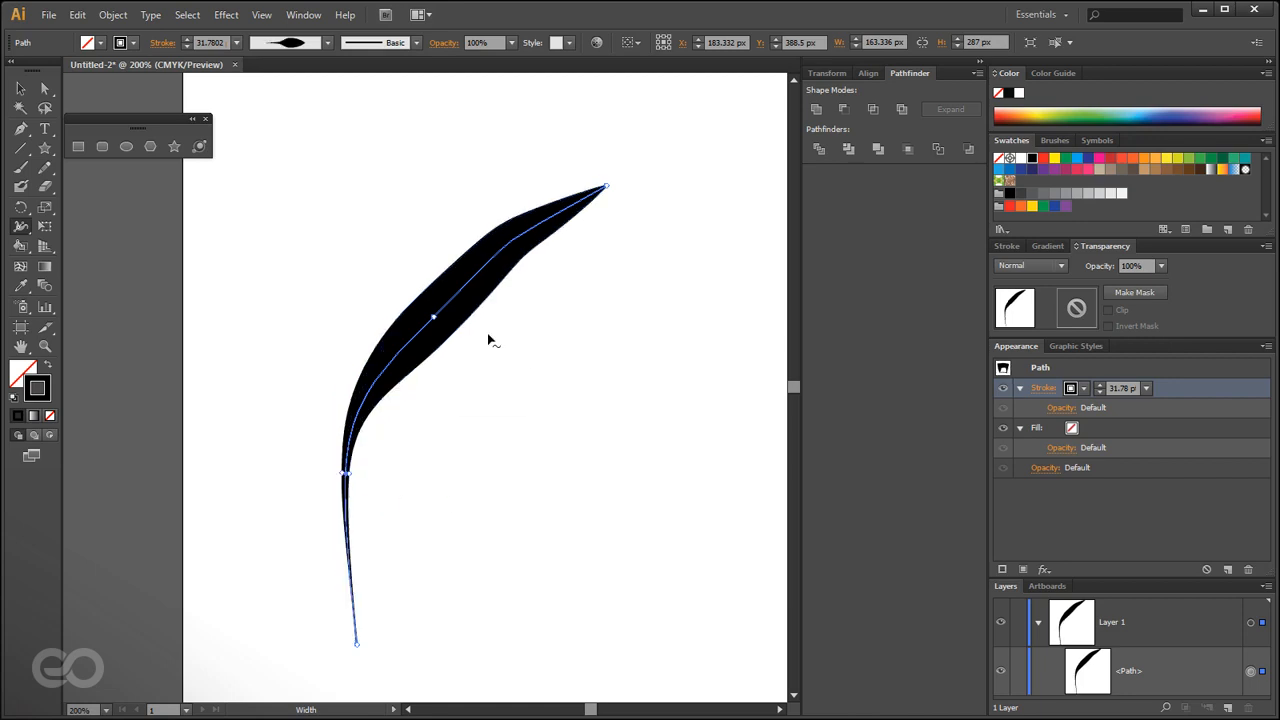
mouse_move(491, 263)
mouse_down()
mouse_move(496, 275)
mouse_move(479, 263)
mouse_up()
Switch to the Selection tool and select the variable-width path.
click(20, 88)
click(208, 280)
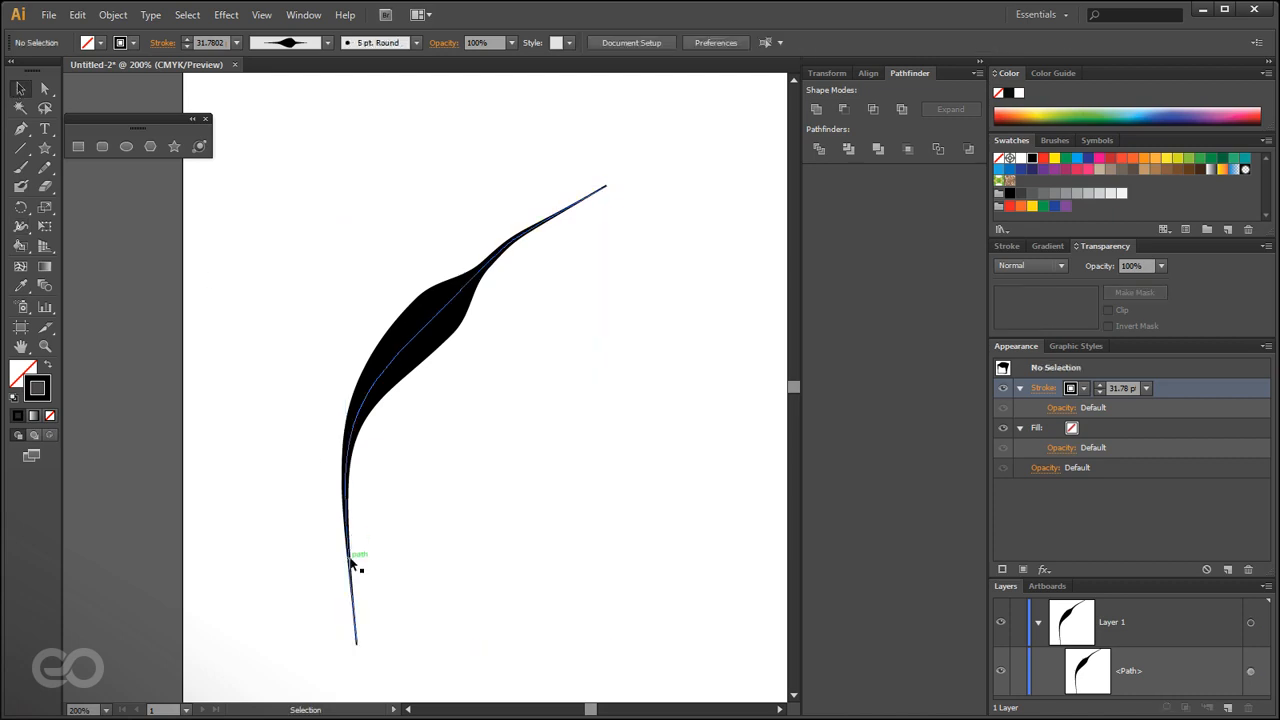
scroll(376, 516, down, 1)
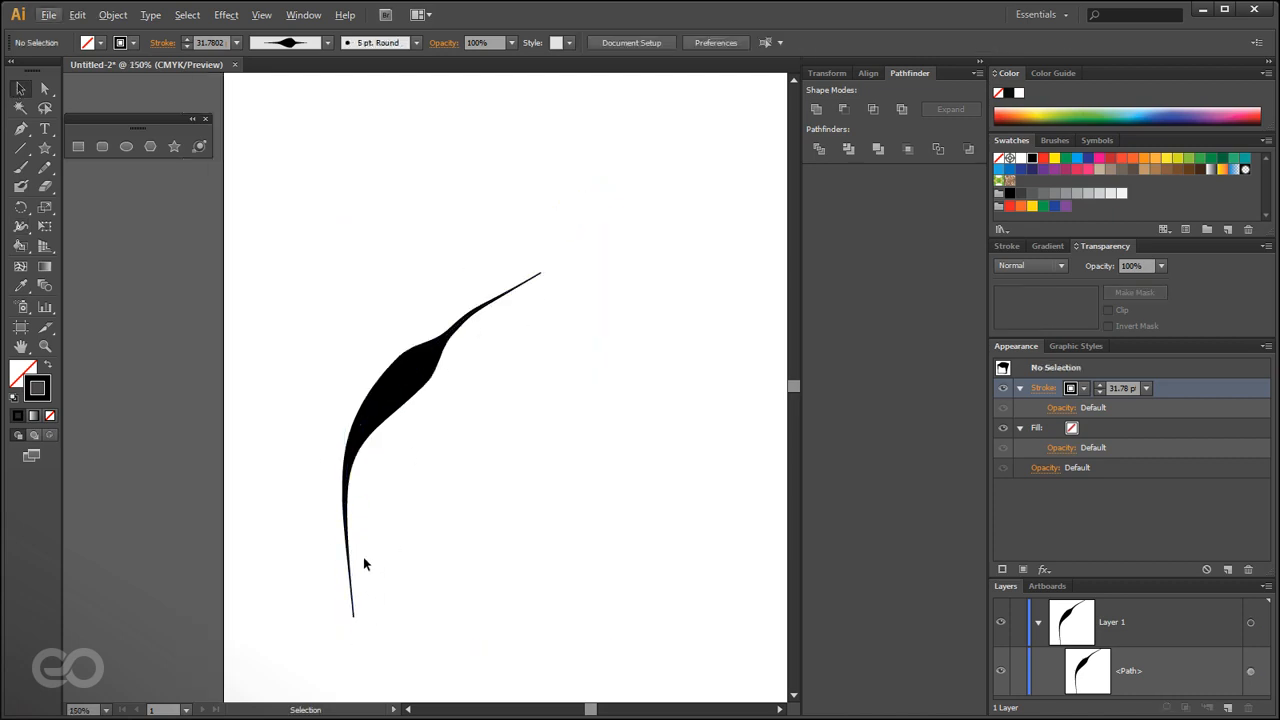
click(409, 373)
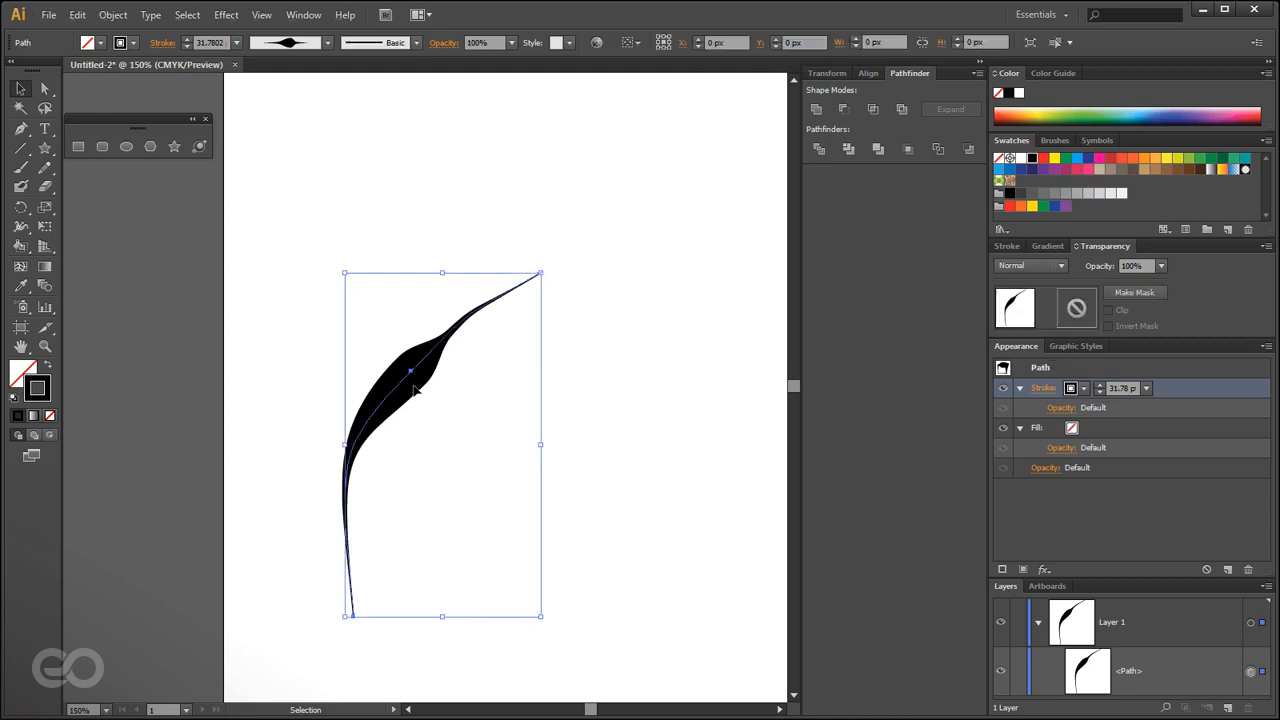
Delete the variable-width path and close the document without saving changes.
key(Delete)
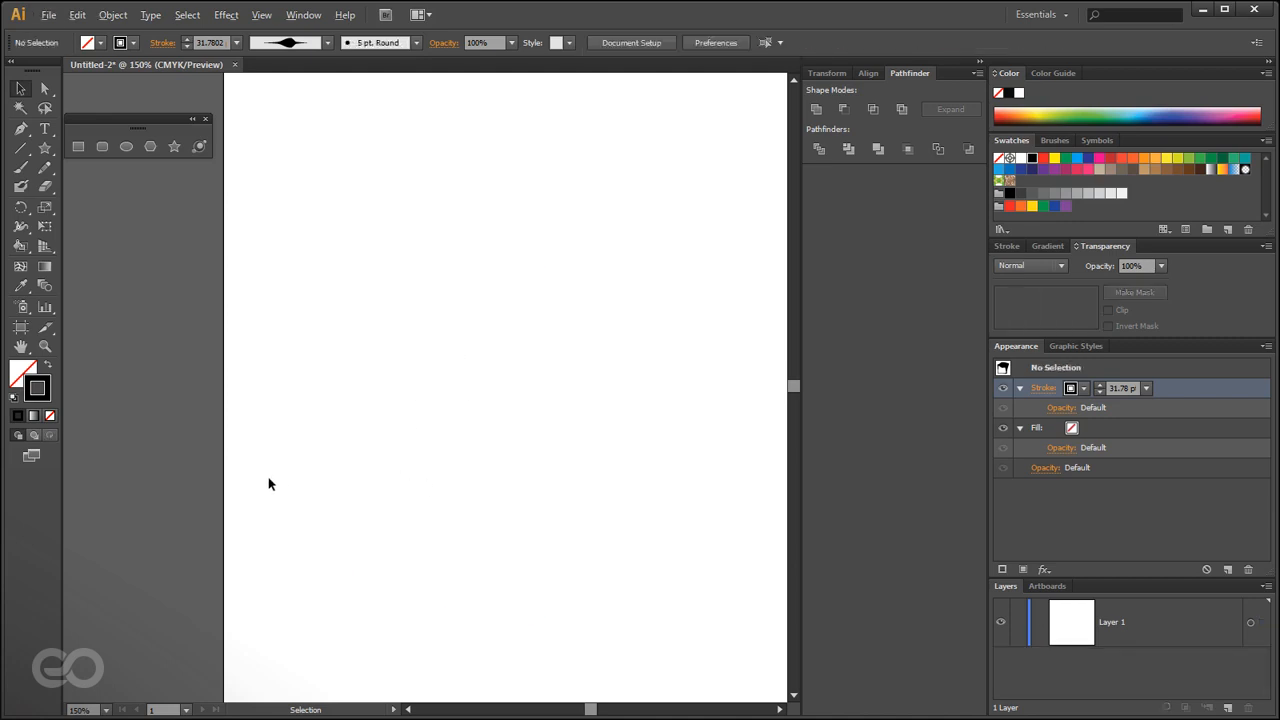
scroll(271, 483, down, 1)
drag(486, 577, 450, 523)
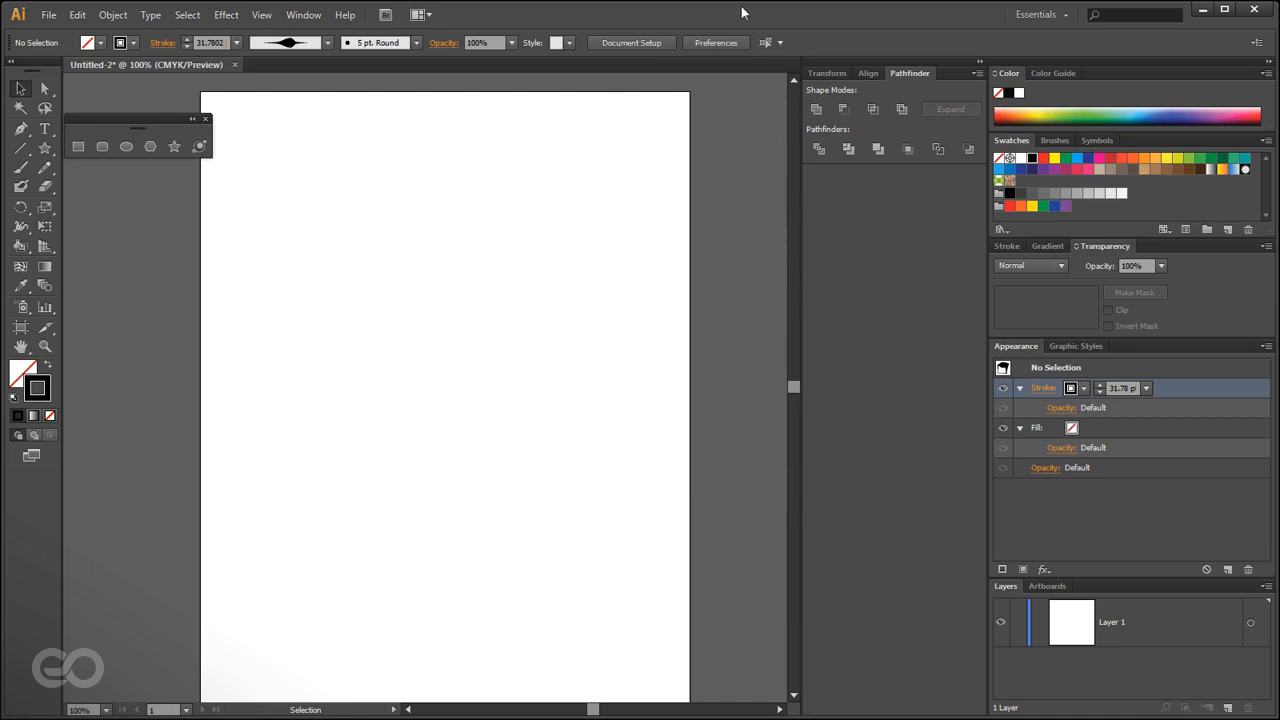
click(235, 65)
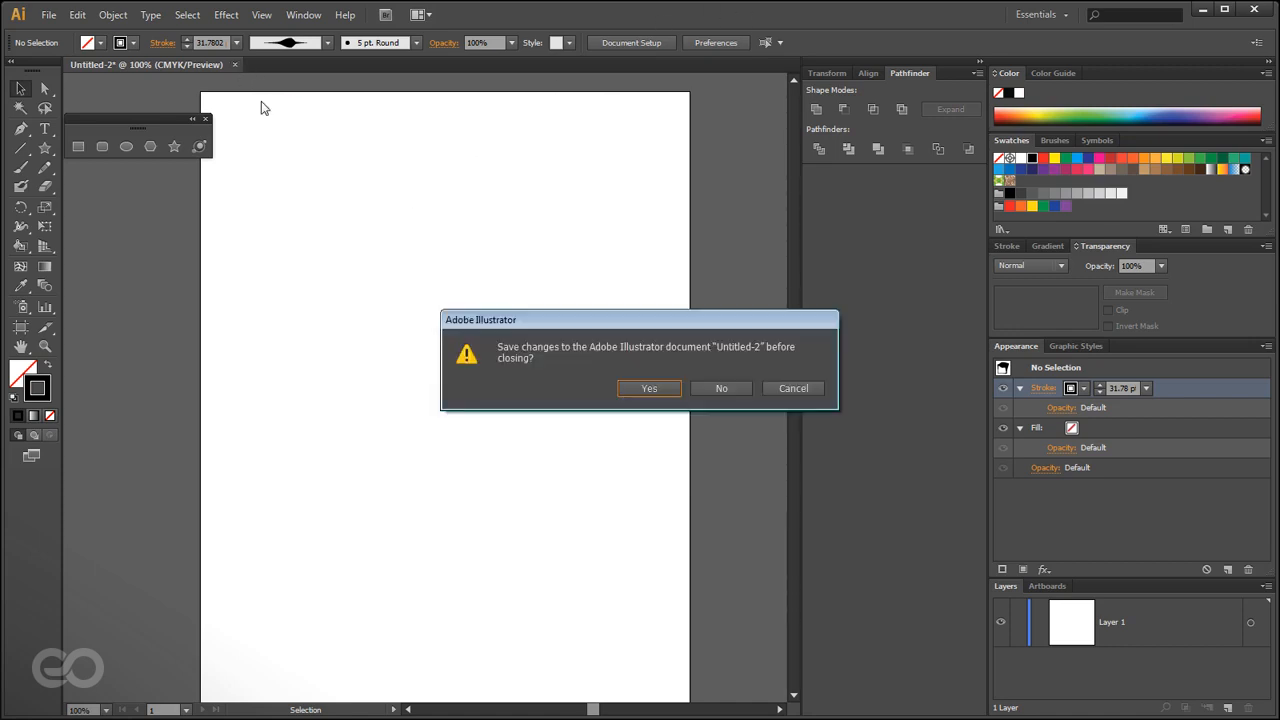
click(720, 389)
Start setting up a new document, keeping its suggested name.
key(ctrl+n)
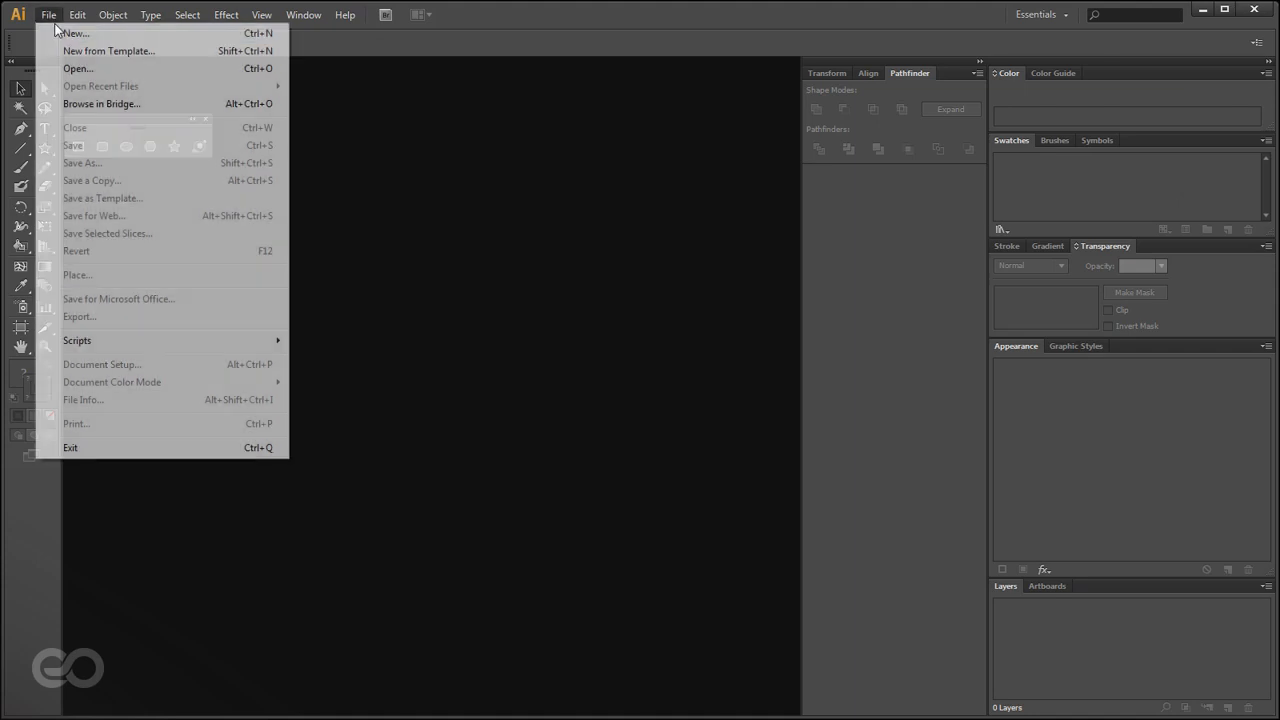
drag(627, 185, 480, 126)
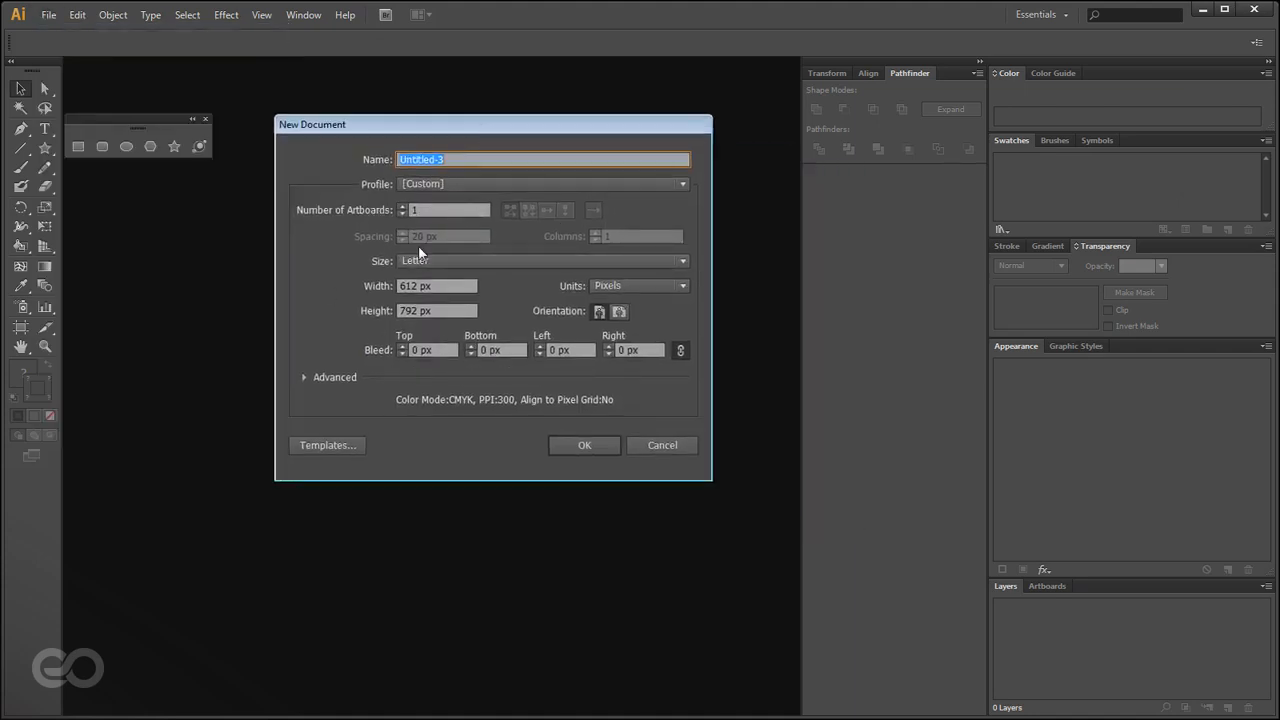
click(461, 162)
double_click(468, 159)
Set the new document up with the Print profile, A4 size and inches as units.
click(433, 185)
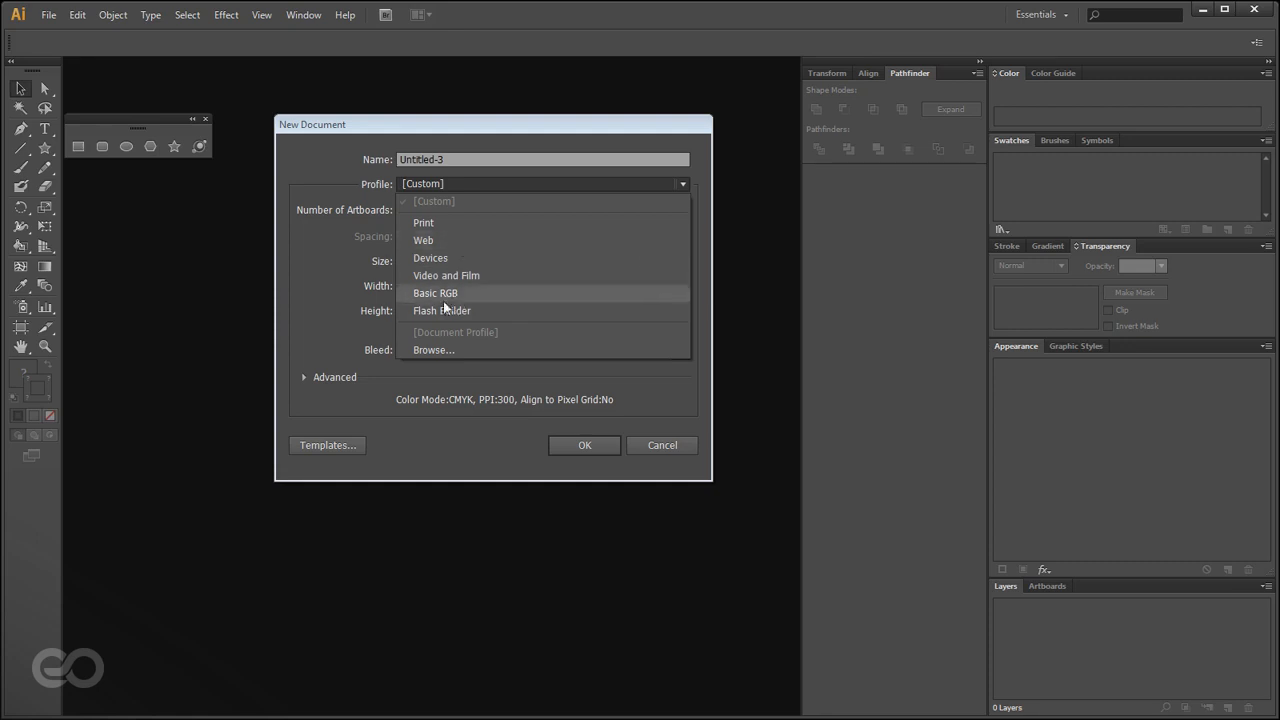
click(440, 225)
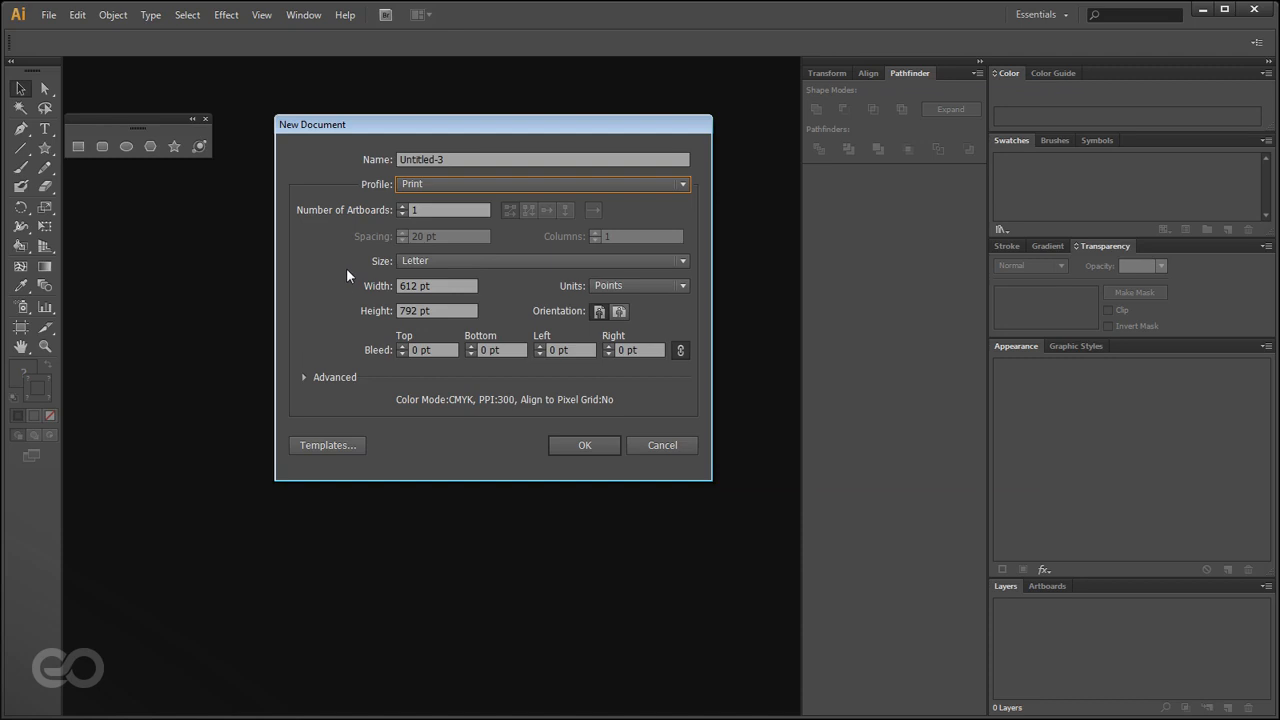
click(422, 260)
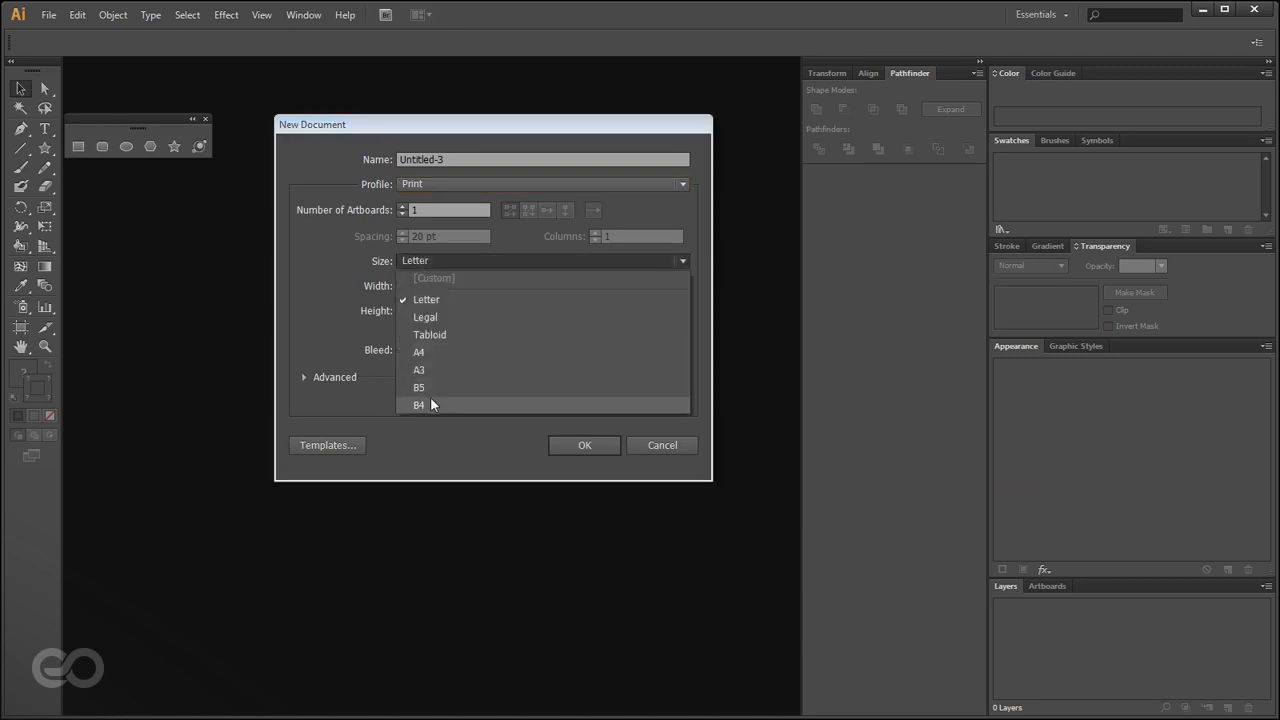
click(432, 352)
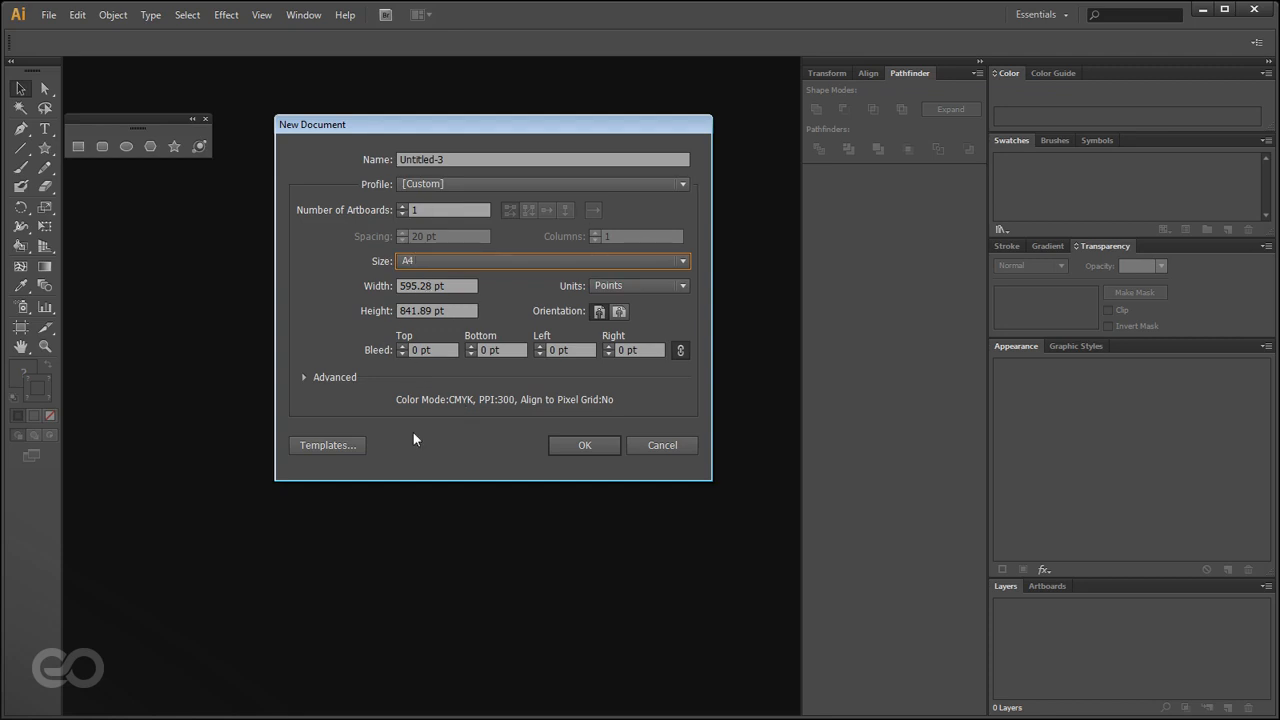
click(608, 286)
click(624, 340)
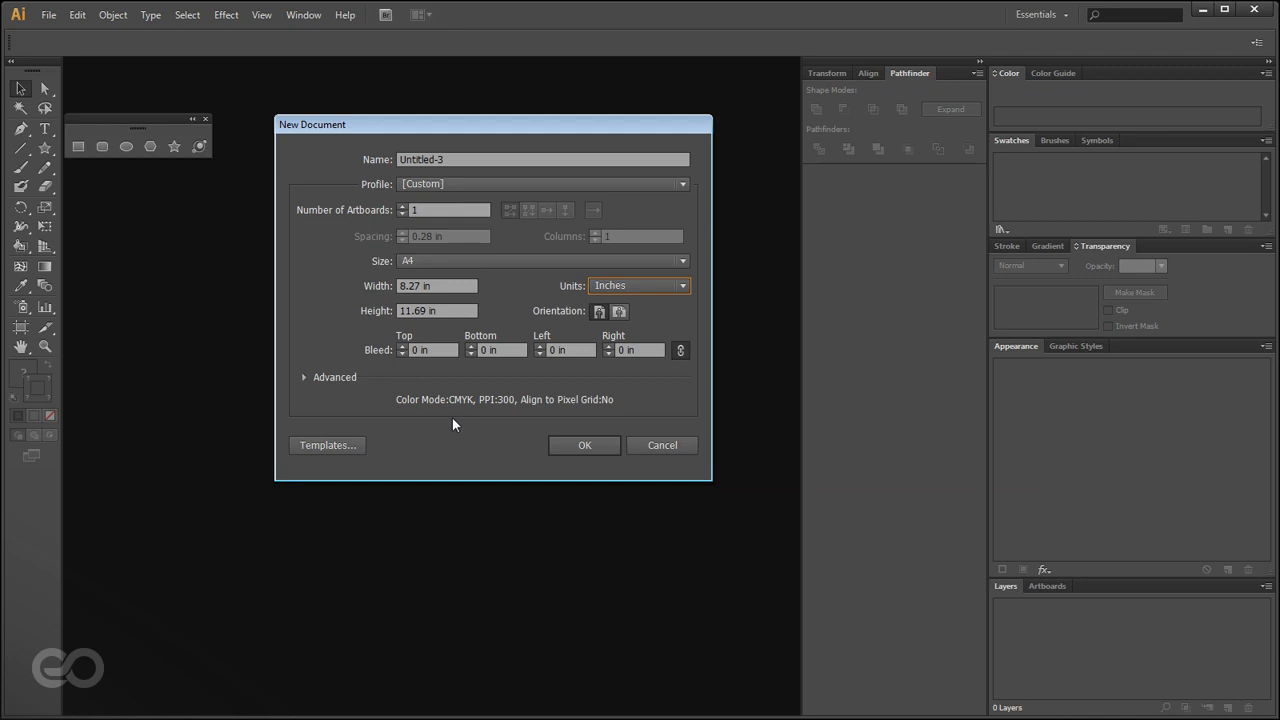
click(438, 351)
click(508, 351)
click(582, 351)
click(650, 351)
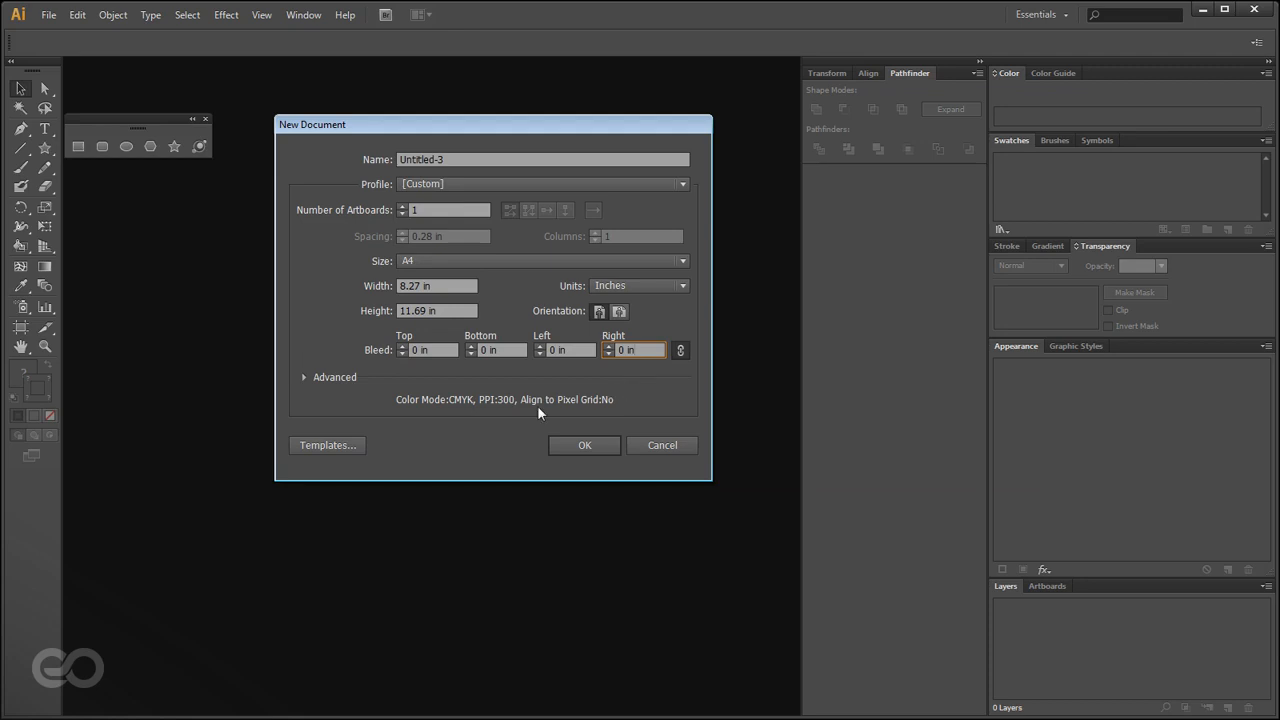
Create the document from the Web profile, sized 960 x 560 px with RGB color mode and Screen (72 ppi) raster effects.
click(309, 379)
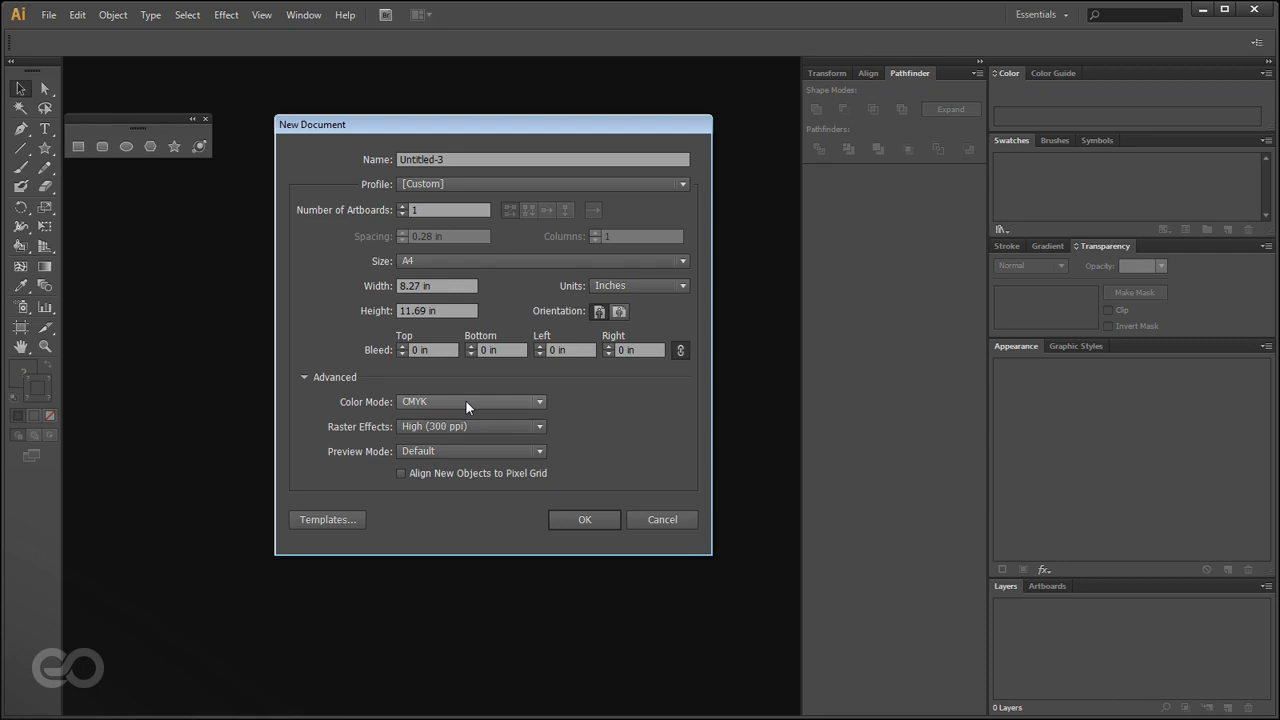
click(456, 185)
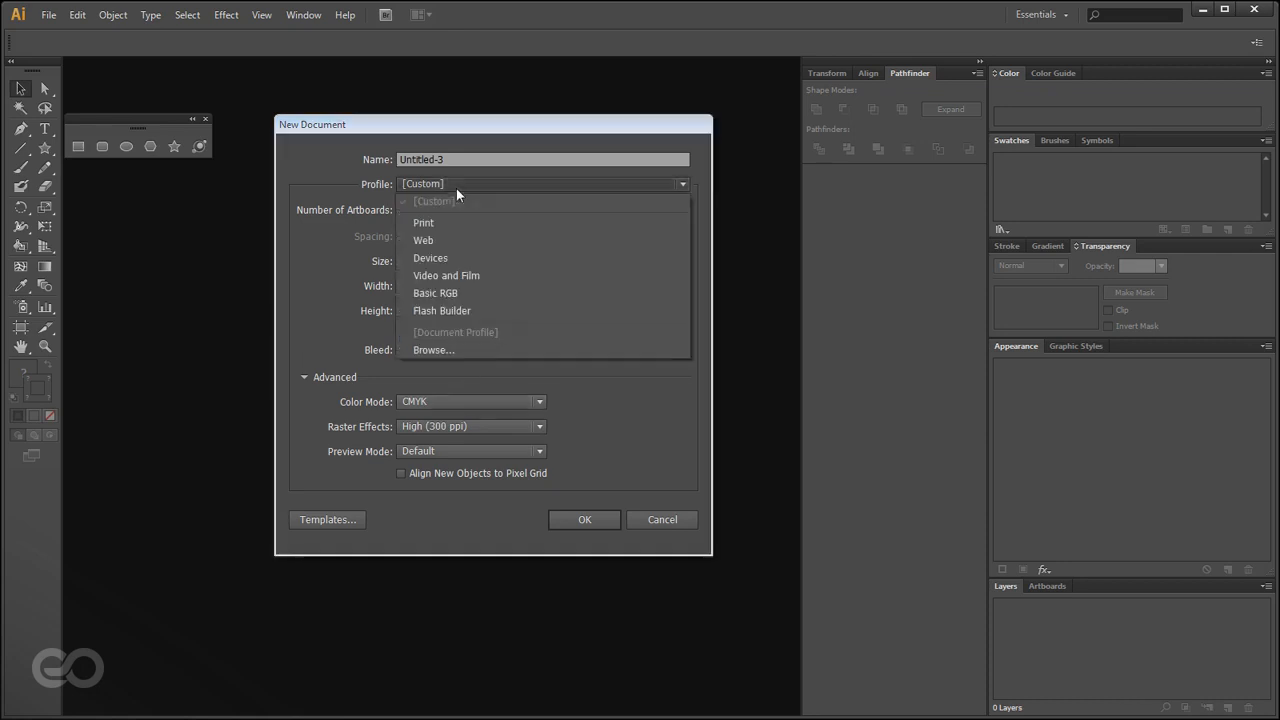
click(454, 242)
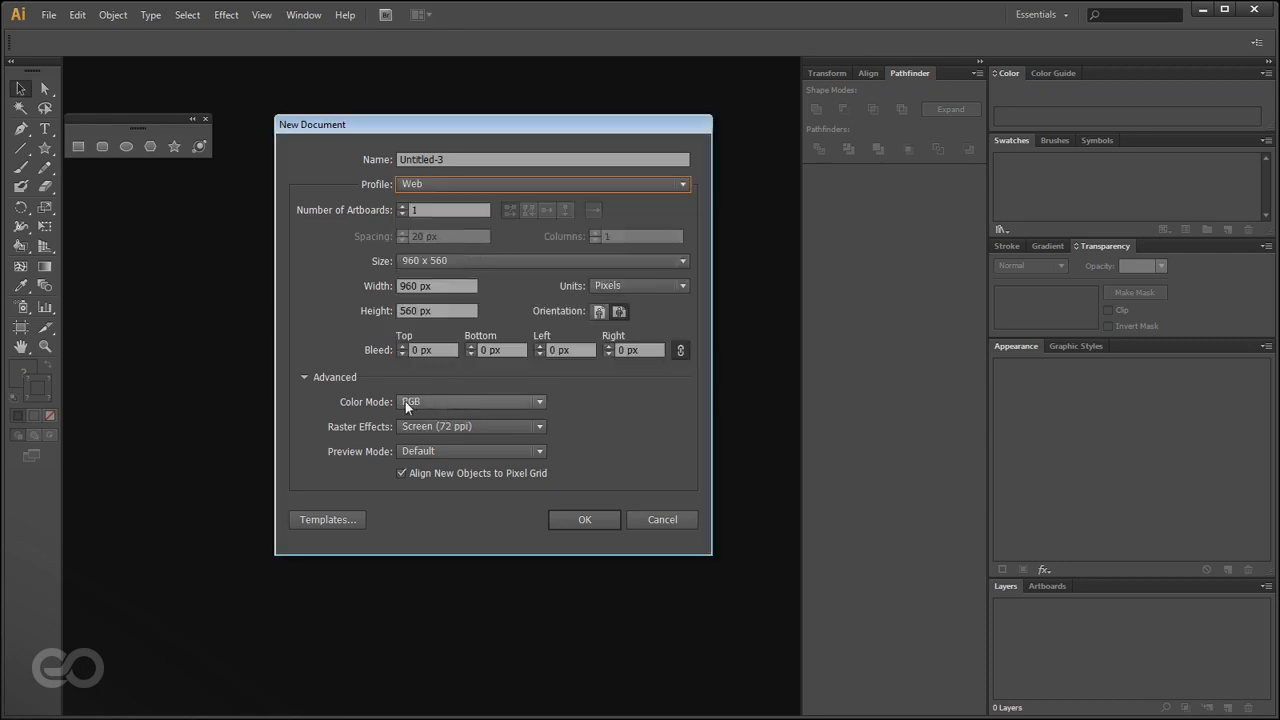
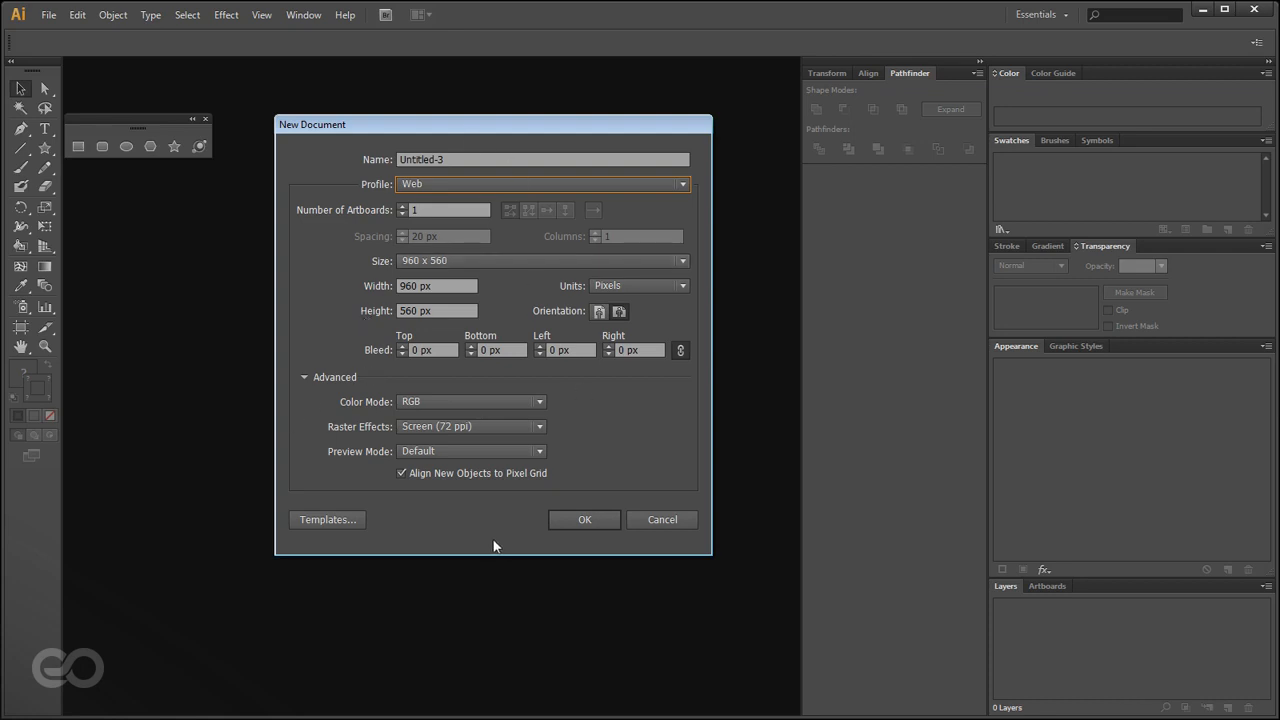
click(581, 519)
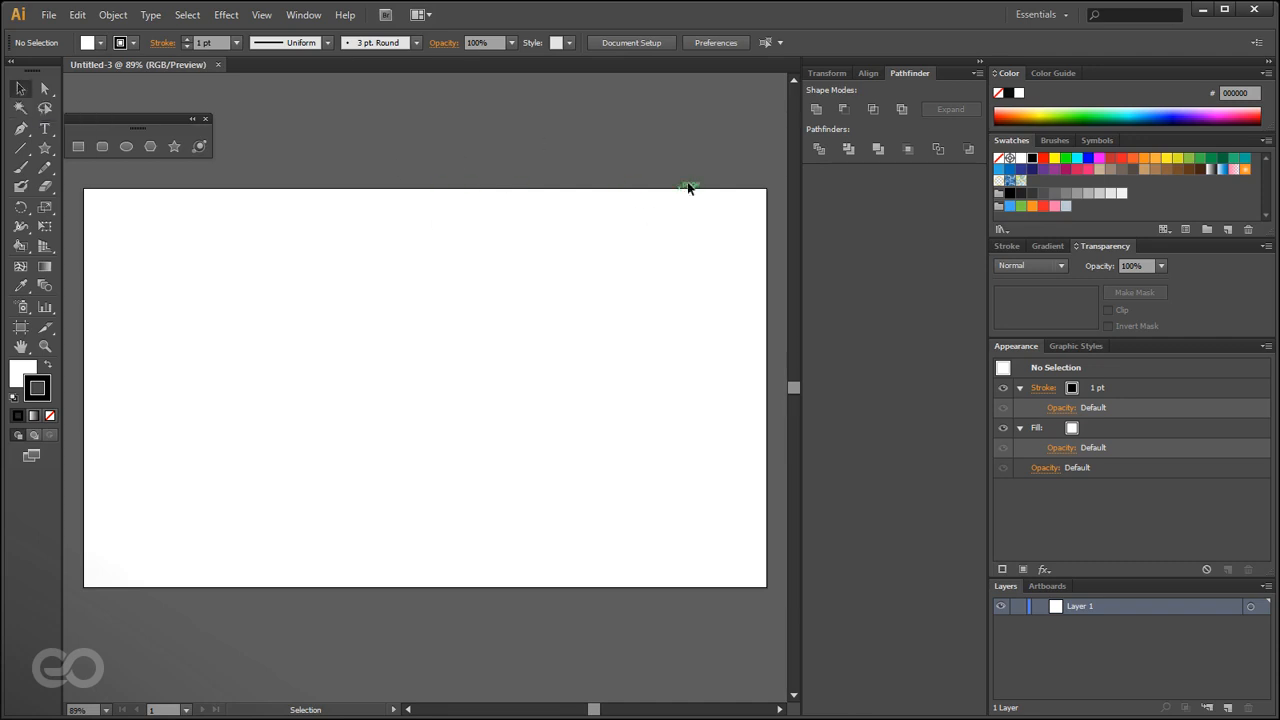
Open the document setup and start editing the artboards from it.
click(654, 41)
drag(676, 77, 514, 99)
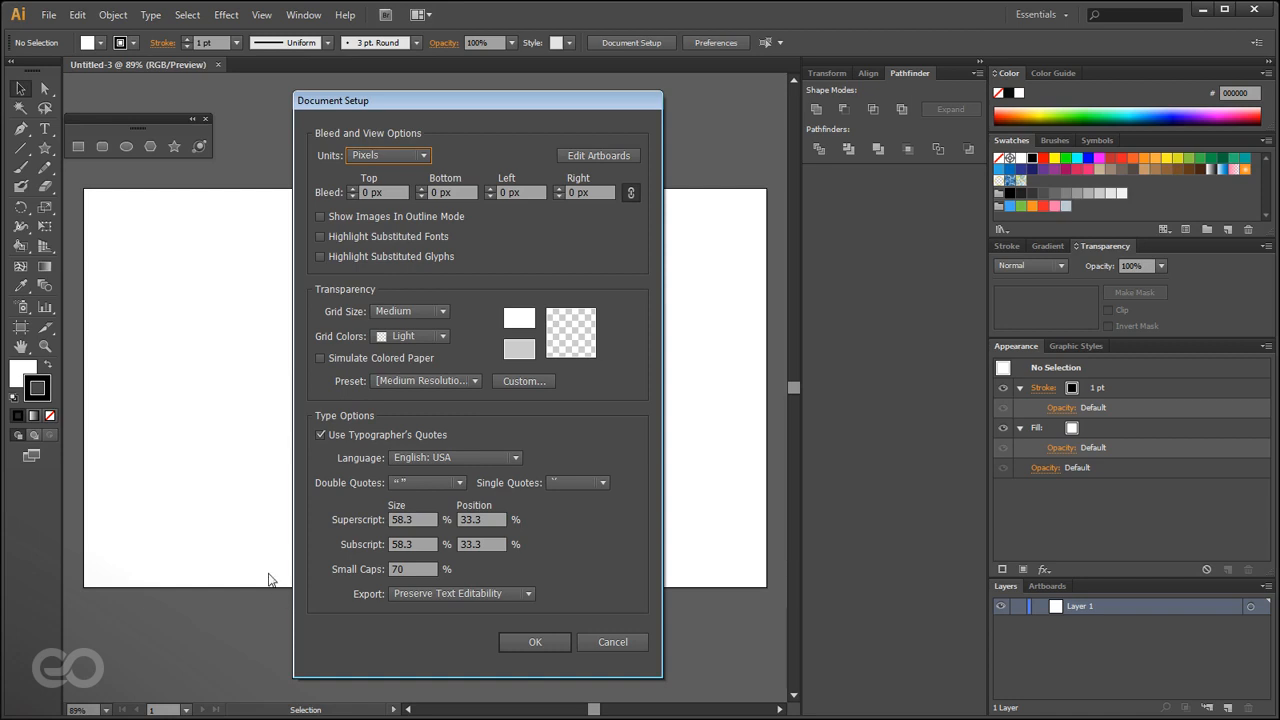
click(580, 155)
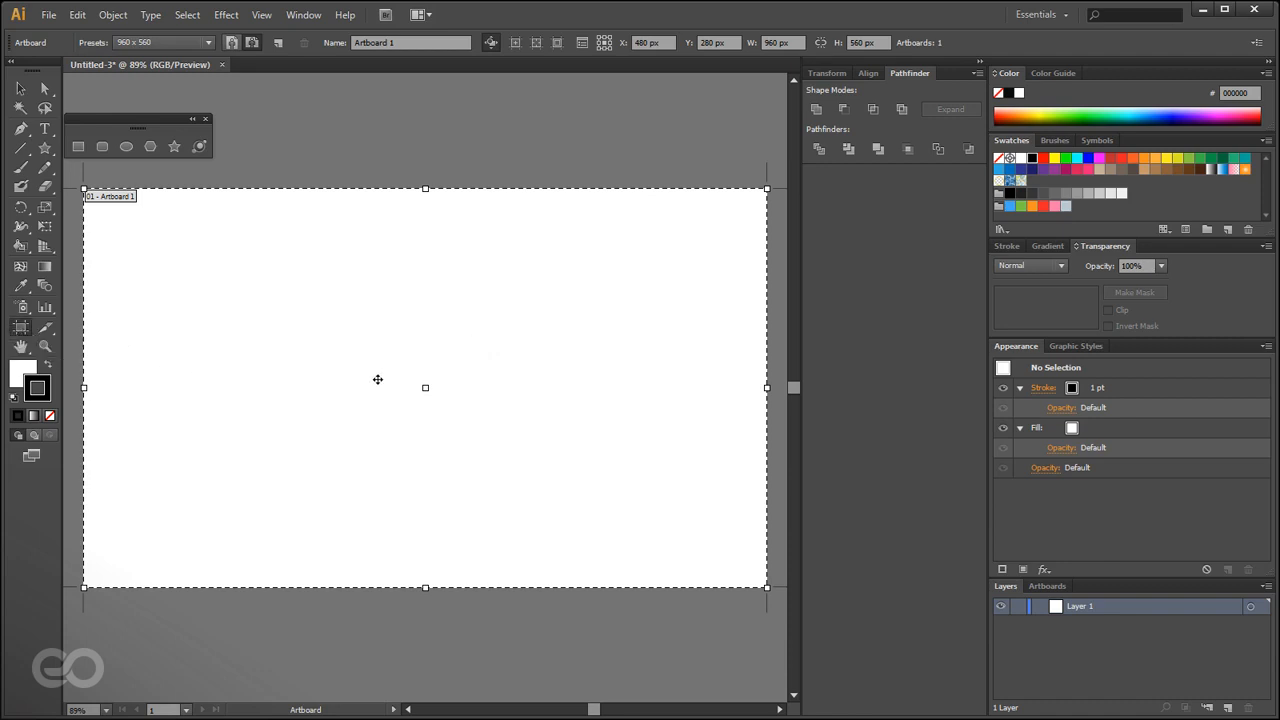
Examine the full extent of the canvas around the artboard.
key(ctrl+minus)
key(ctrl+minus)
key(ctrl+minus)
key(ctrl+minus)
key(ctrl+minus)
key(ctrl+minus)
key(ctrl+minus)
key(ctrl+minus)
key(ctrl+minus)
key(ctrl+minus)
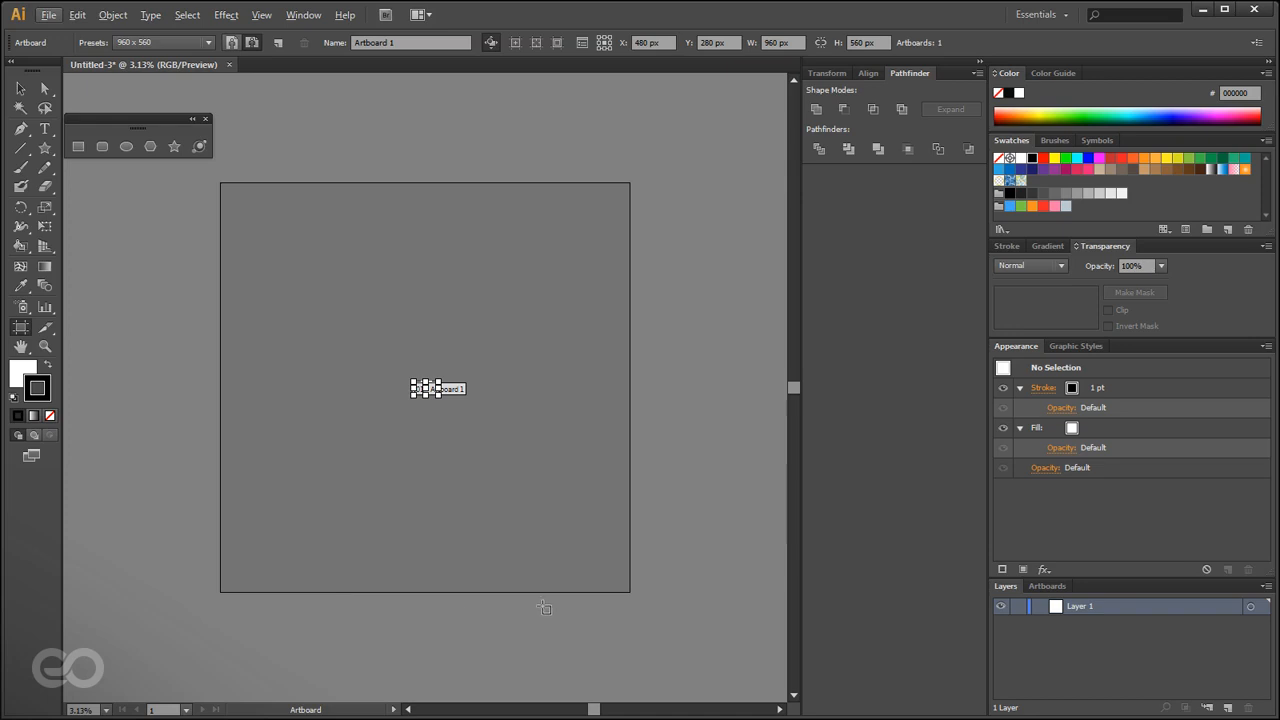
scroll(418, 399, up, 8)
scroll(415, 397, down, 7)
scroll(415, 395, down, 1)
scroll(414, 382, up, 5)
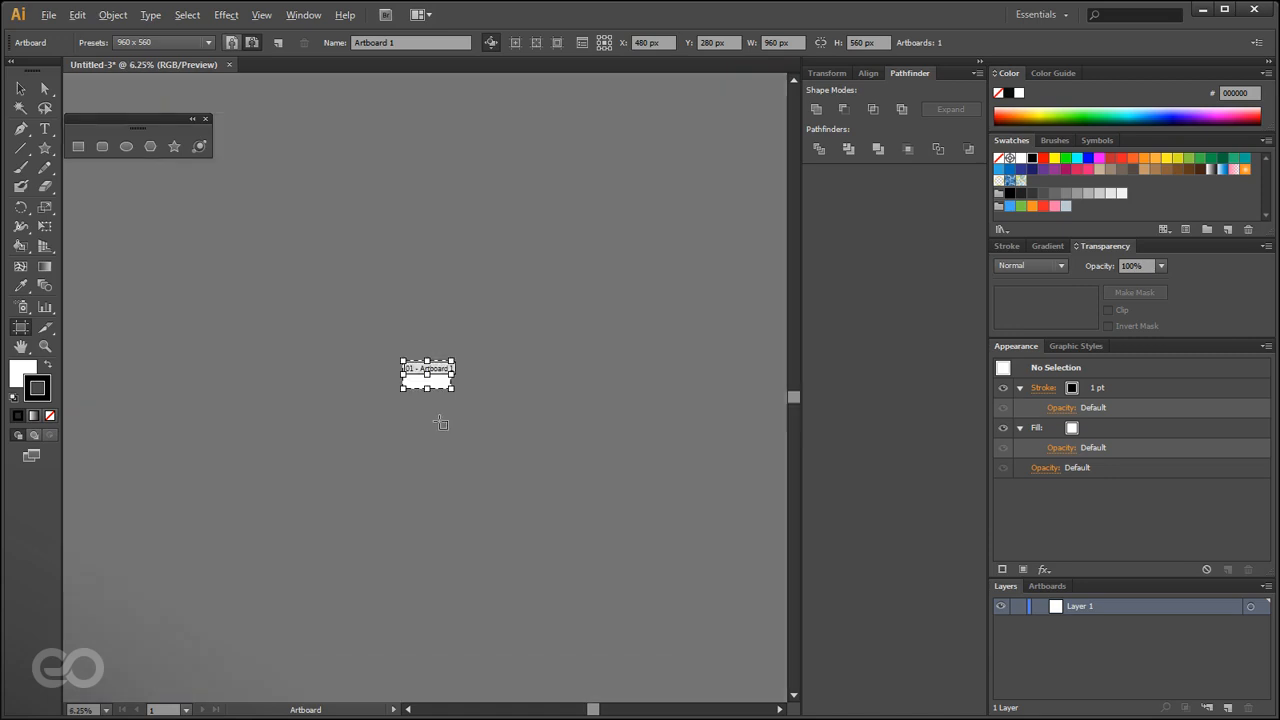
Draw three more artboards around the first: about 1525 x 1417 px to its right, a wide one below, and about 964 x 1777 px to its left.
scroll(292, 497, down, 2)
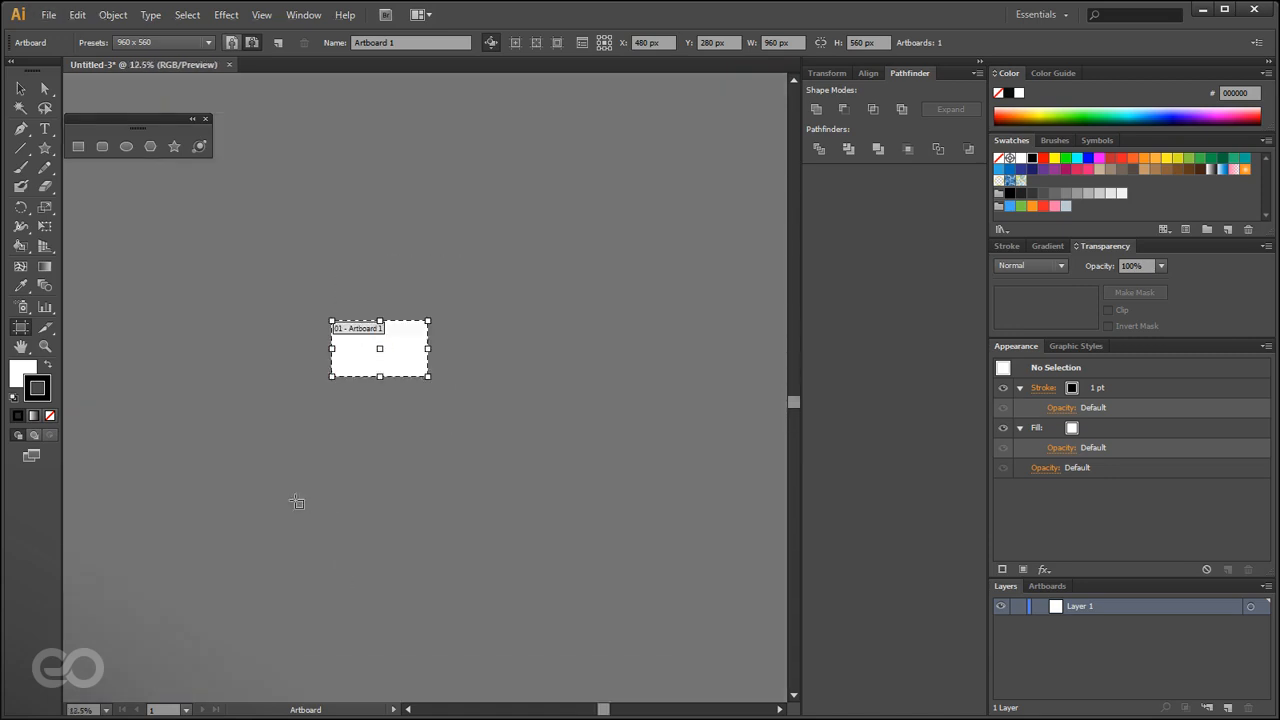
drag(488, 357, 590, 451)
drag(368, 531, 541, 641)
drag(108, 429, 175, 548)
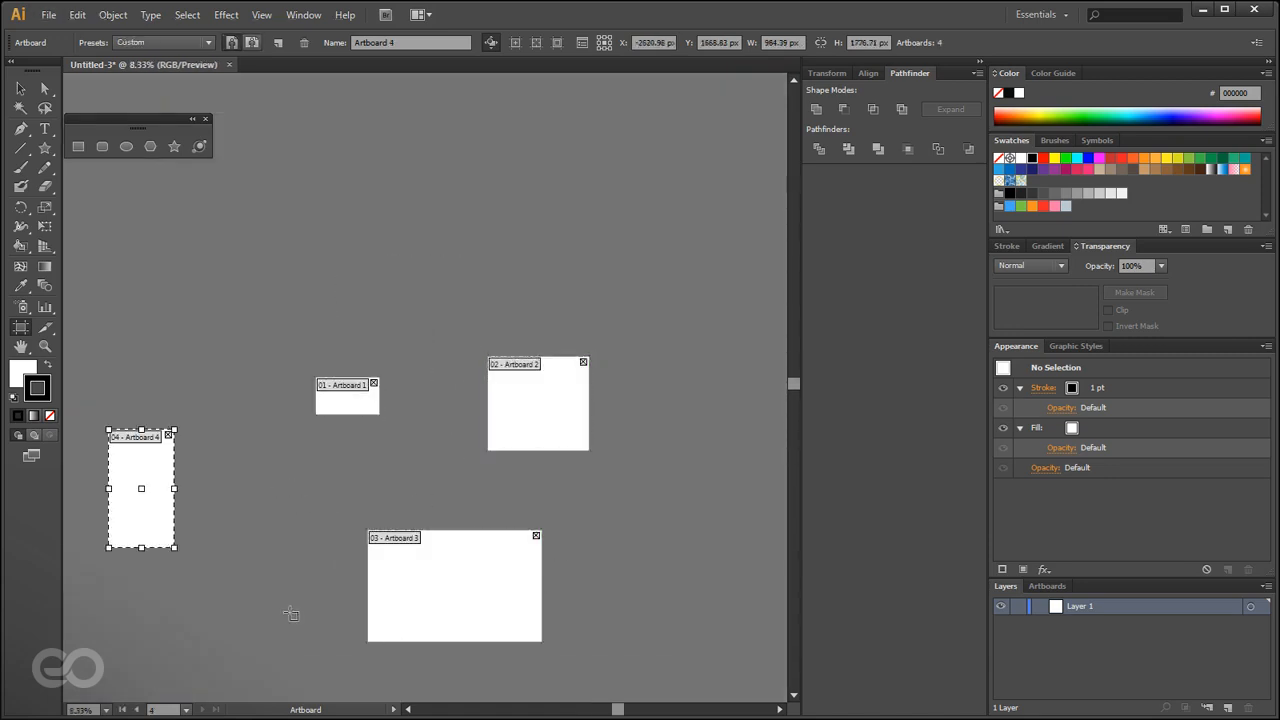
click(21, 89)
View the whole canvas and make the different artboards active in turn.
scroll(318, 309, down, 3)
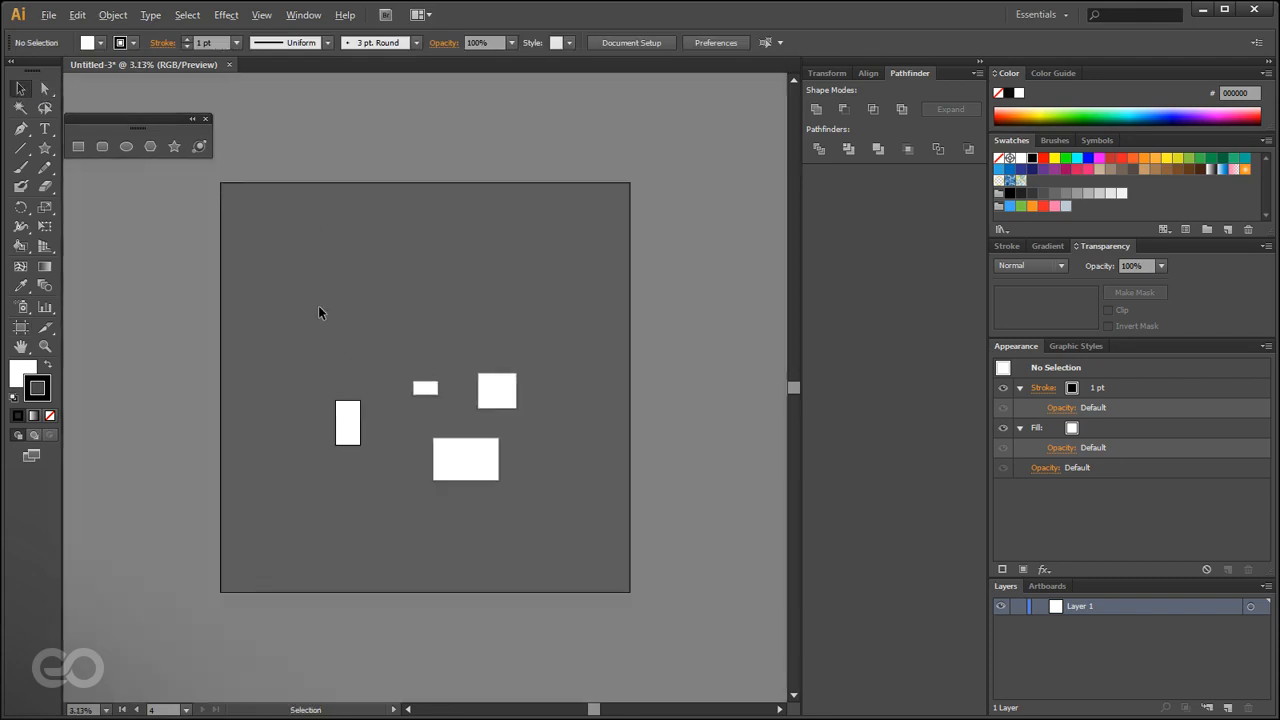
click(352, 206)
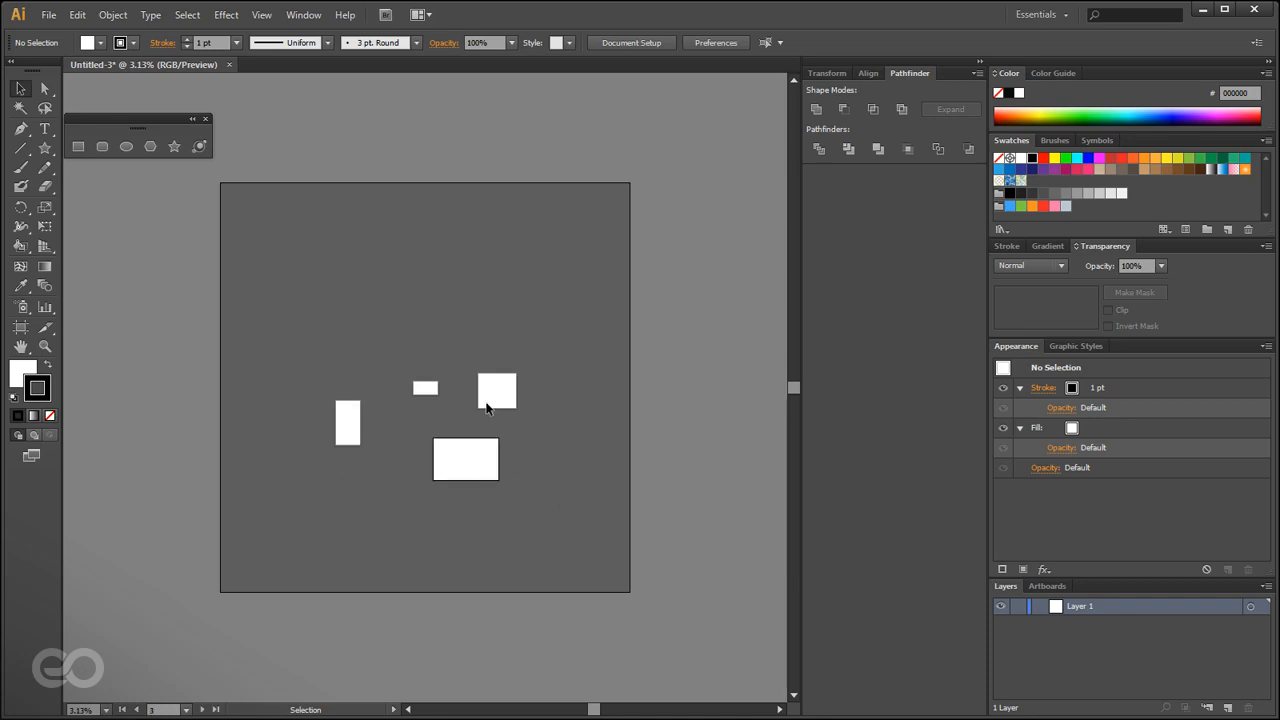
click(425, 388)
click(343, 422)
scroll(457, 453, up, 2)
scroll(457, 455, down, 1)
key(alt)
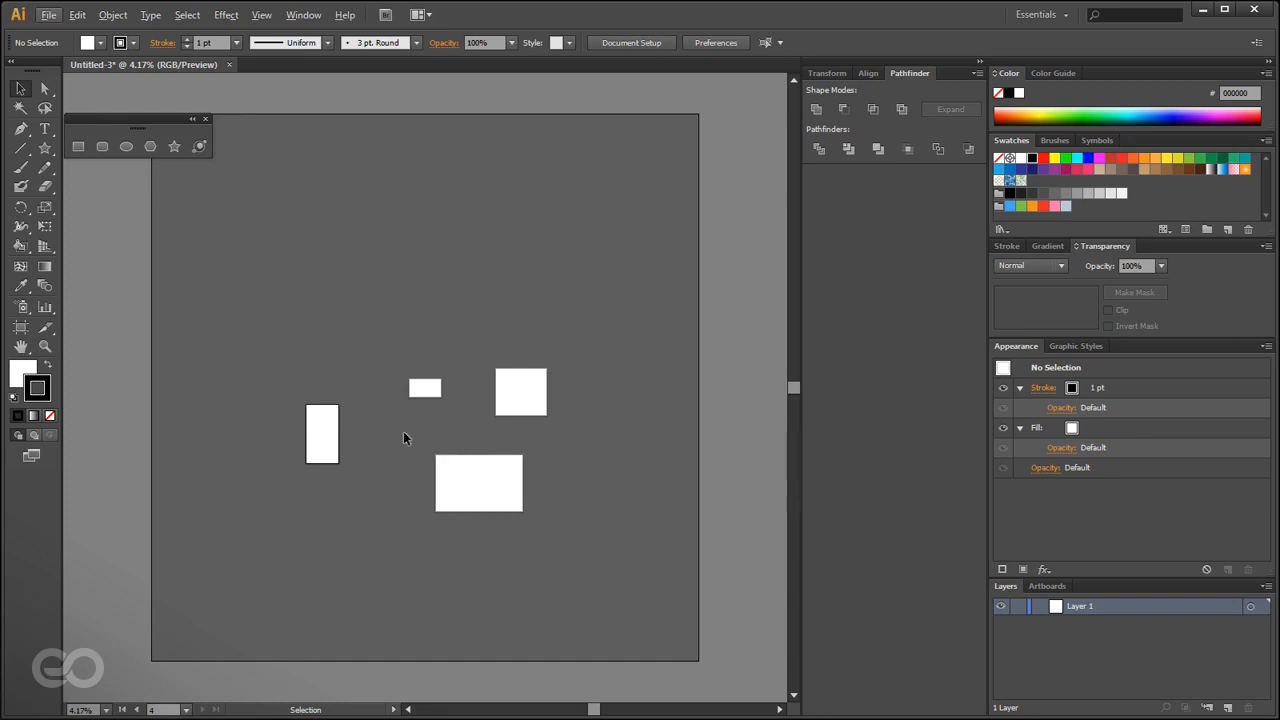
Show the rulers and move the floating shape tools panel away from them toward the canvas's upper right.
click(261, 14)
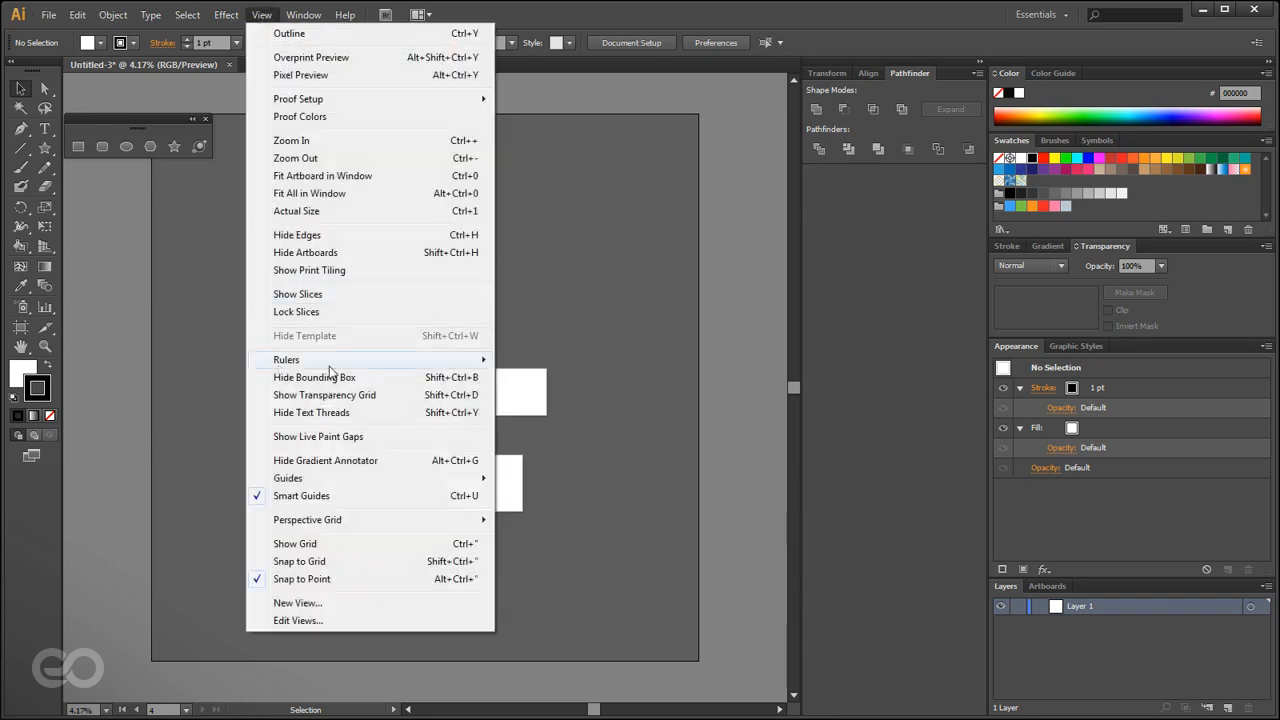
mouse_move(450, 362)
click(581, 361)
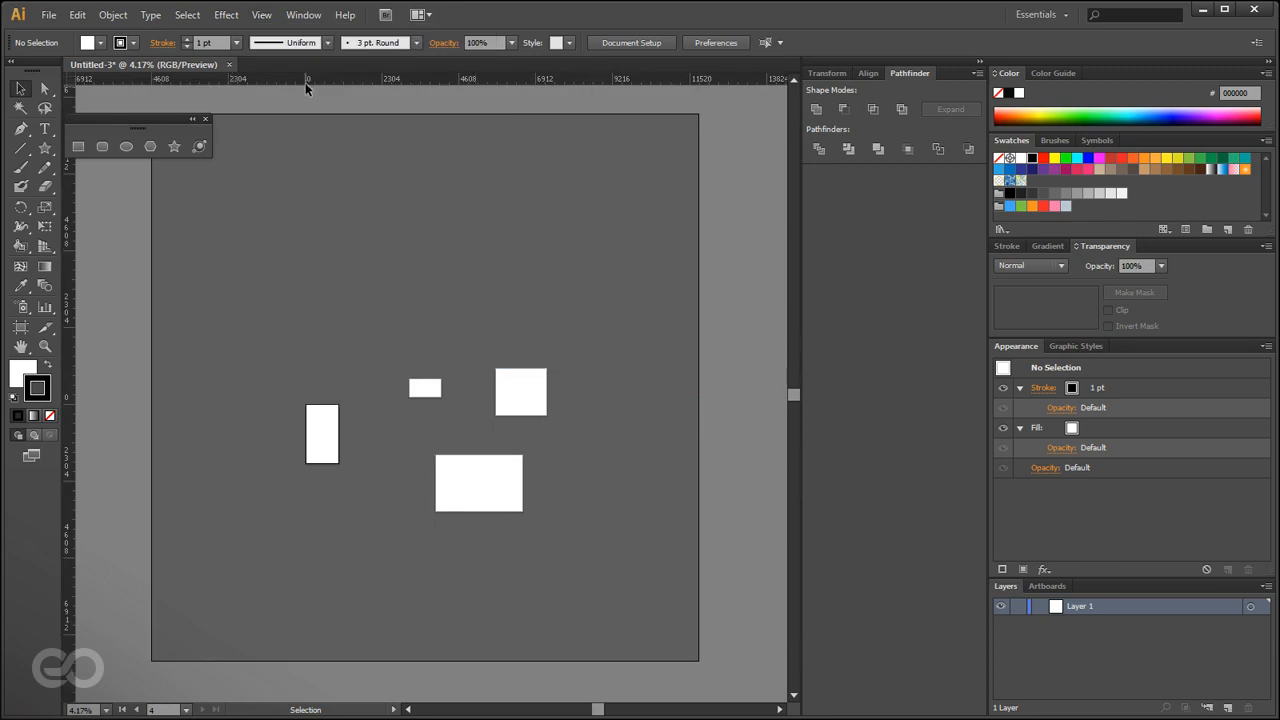
drag(122, 116, 606, 159)
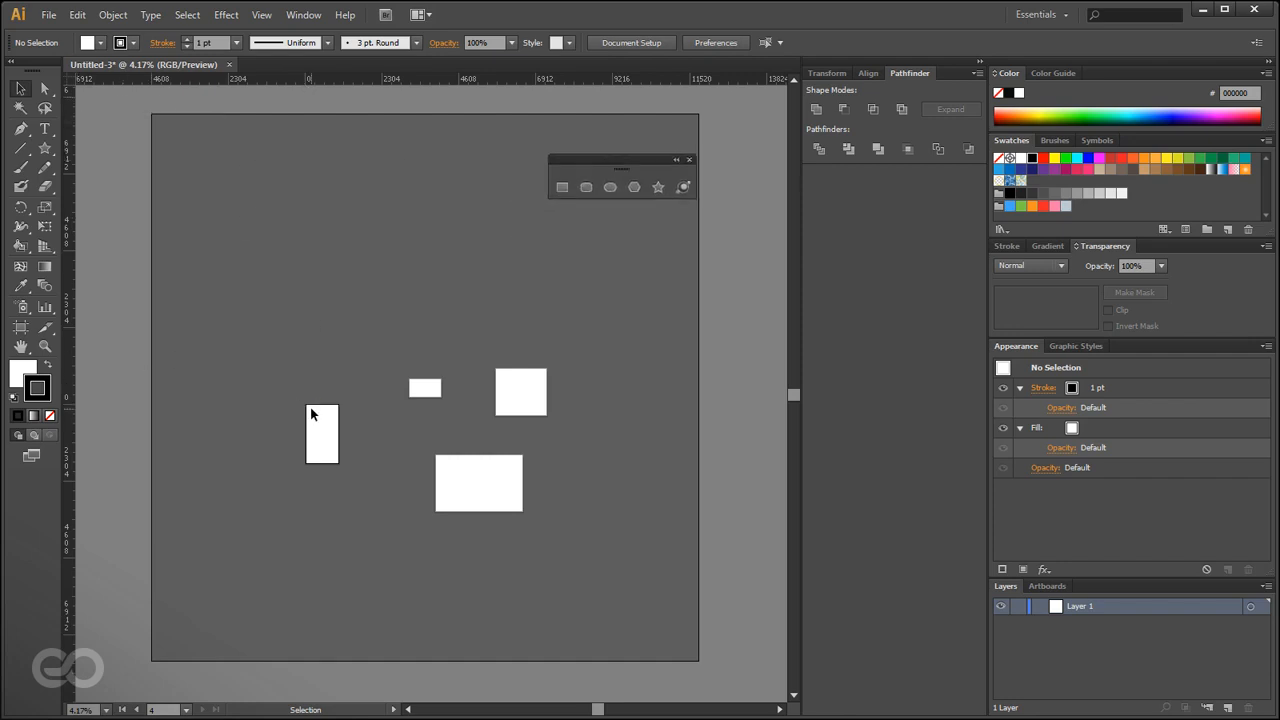
Activate Artboard 1, then check the position and size of Artboards 2, 3 and 4 with the Artboard tool.
click(421, 390)
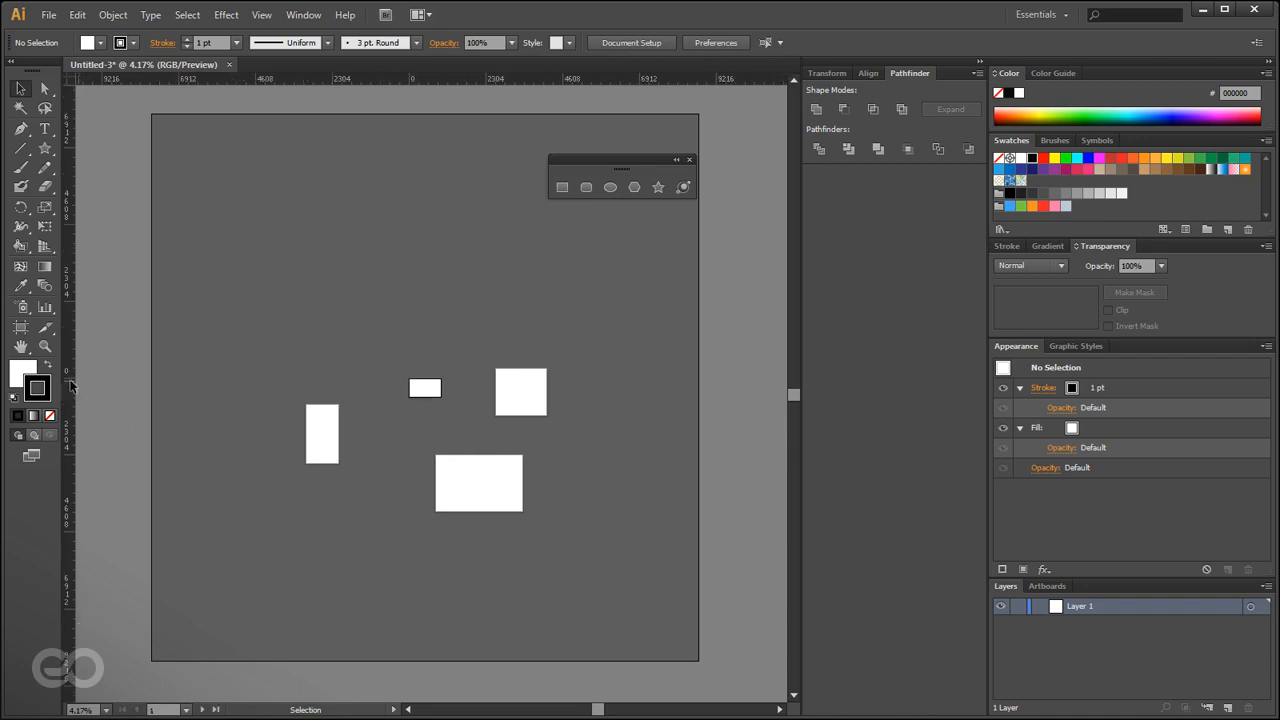
click(21, 328)
click(518, 400)
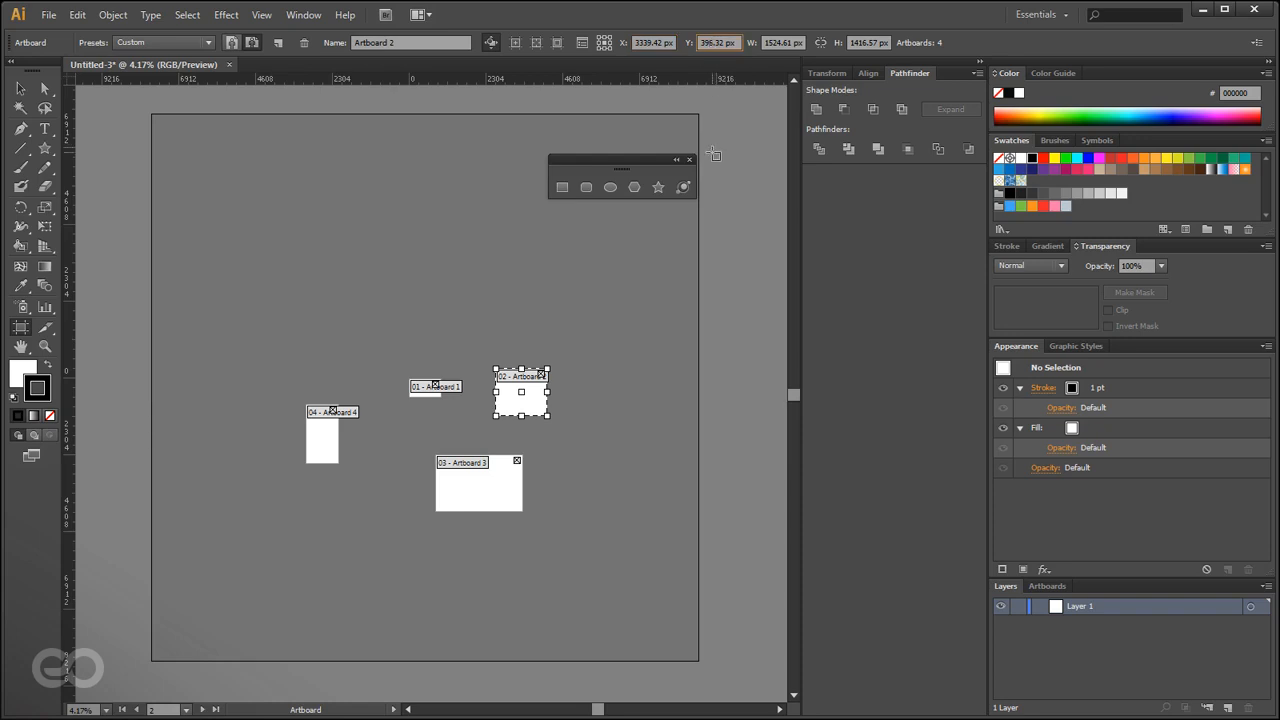
click(458, 488)
click(326, 432)
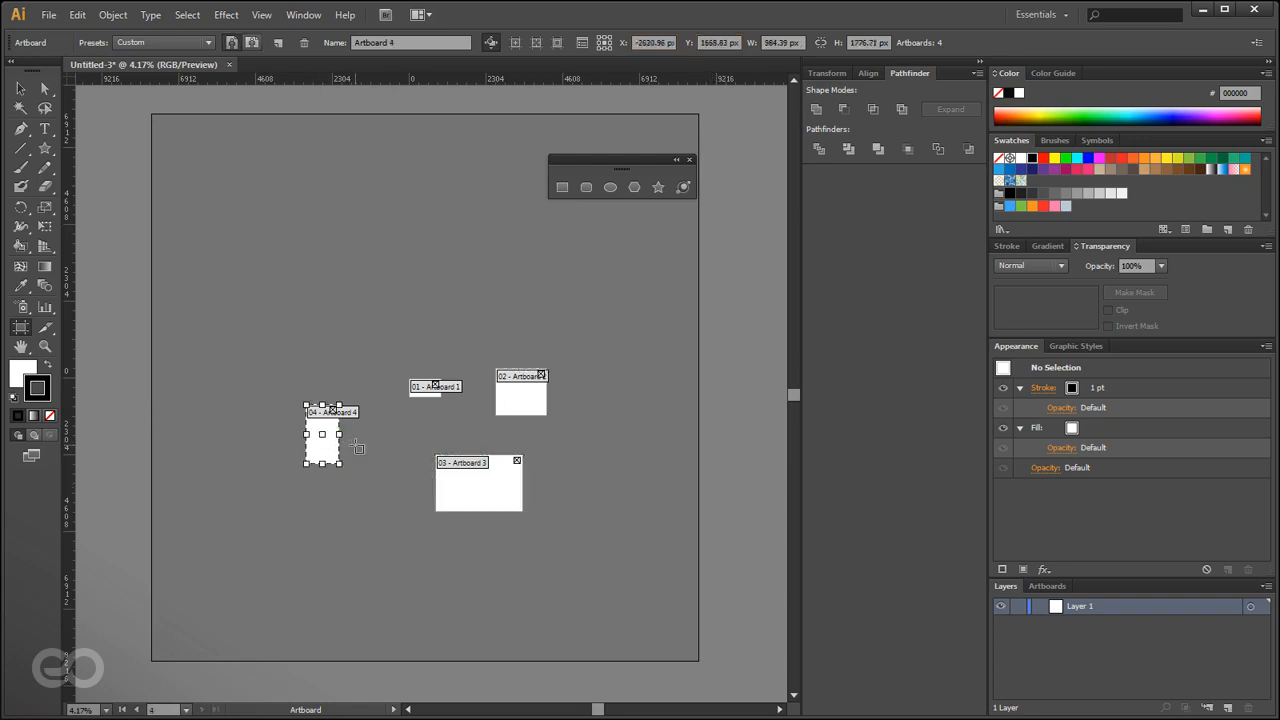
Return to the Selection tool, activate Artboards 1, 2 and 3 in turn, and inspect the ruler origin at Artboard 3's upper-left corner.
click(18, 90)
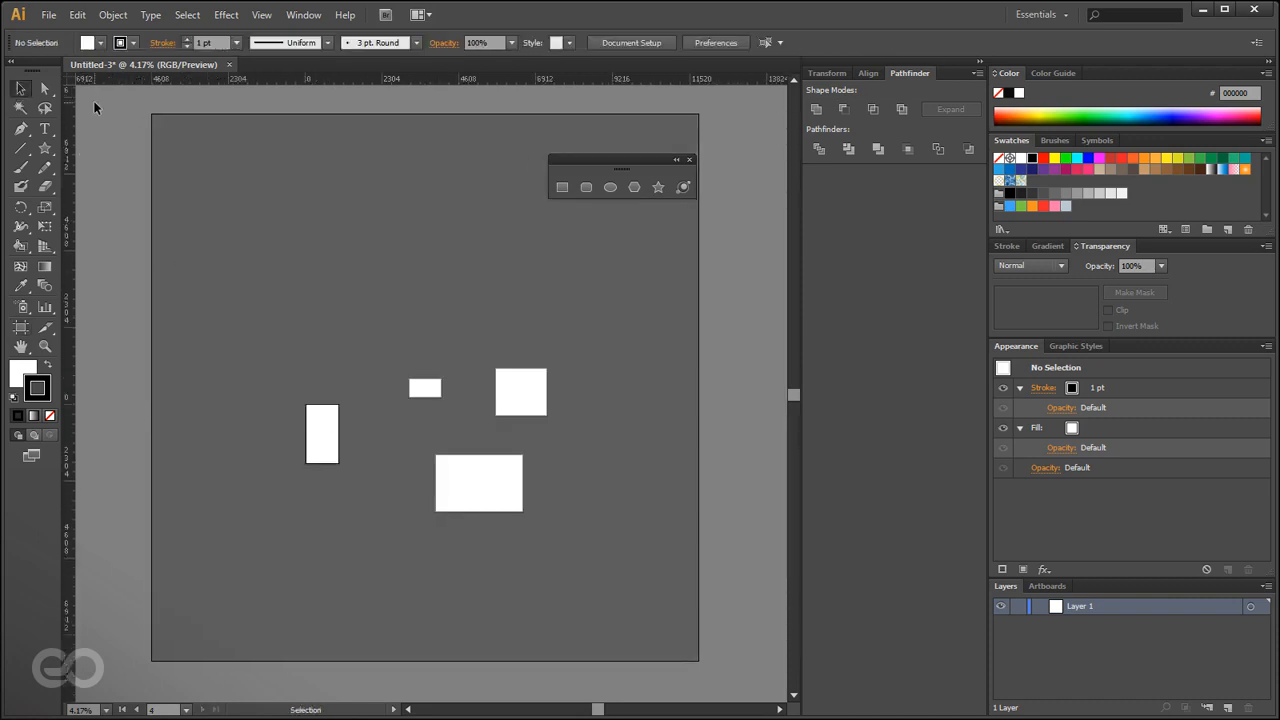
click(417, 393)
click(541, 388)
click(490, 490)
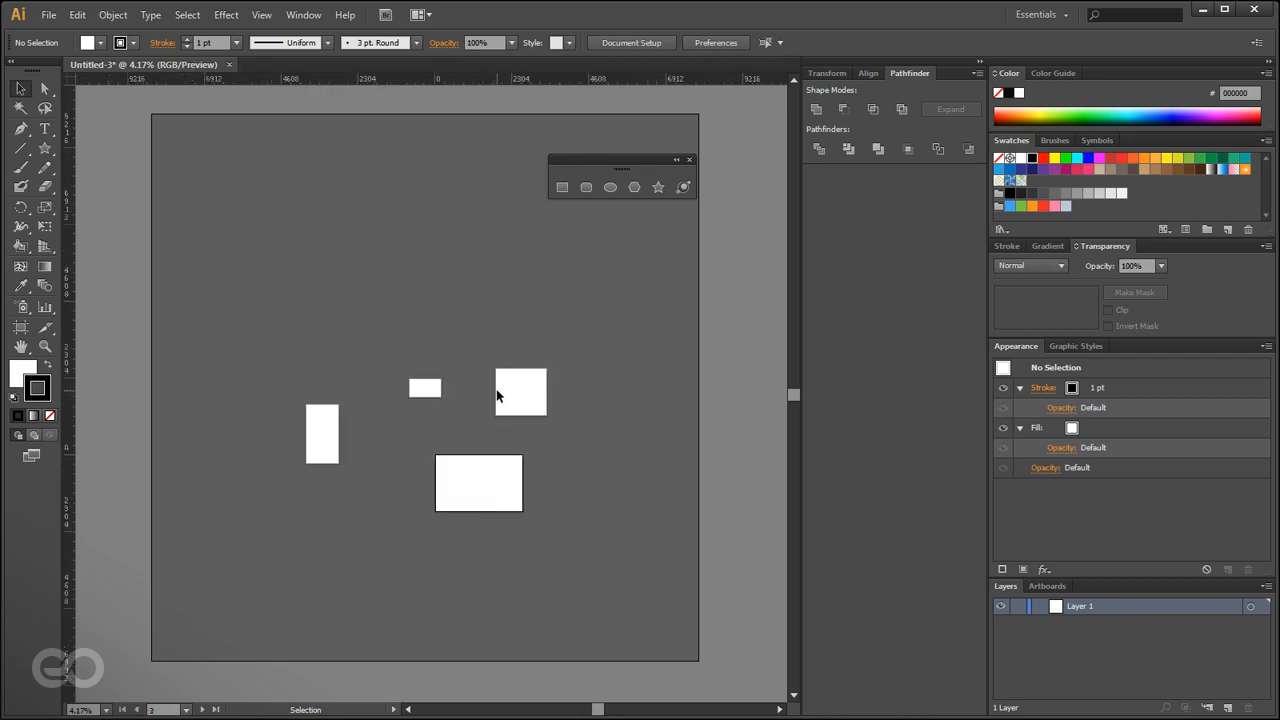
scroll(437, 461, up, 8)
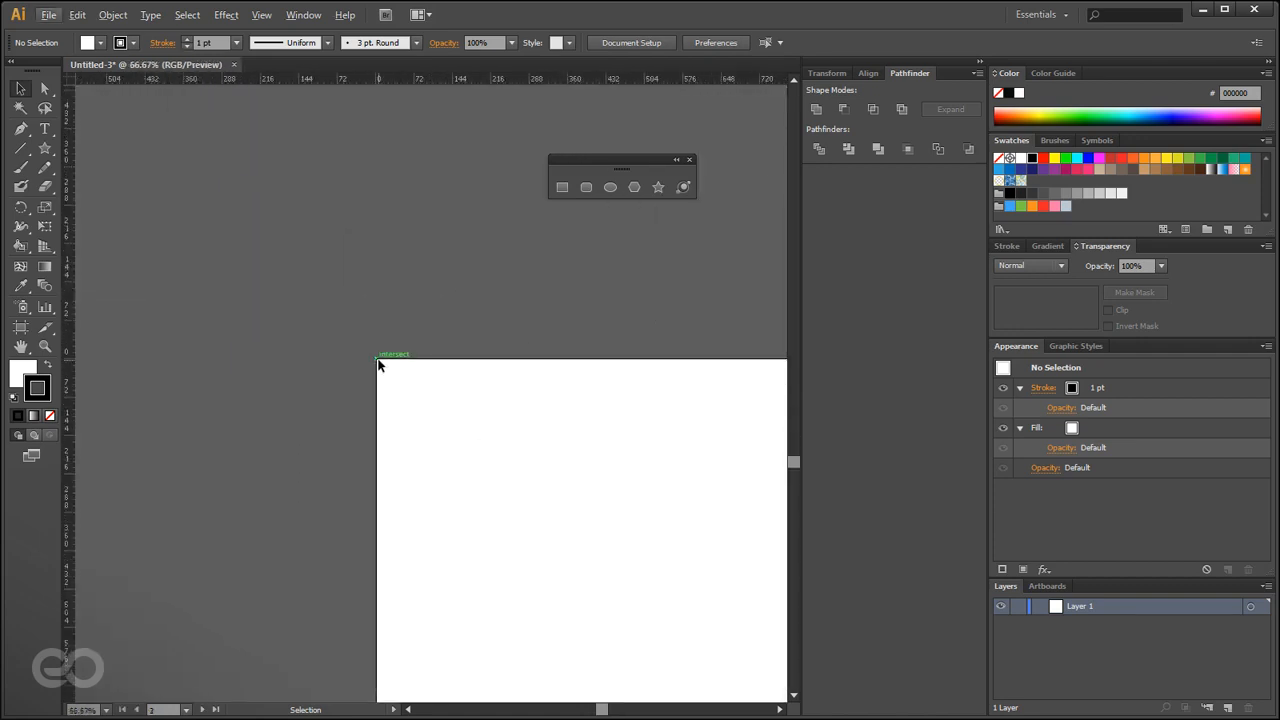
scroll(377, 364, down, 5)
scroll(377, 380, up, 3)
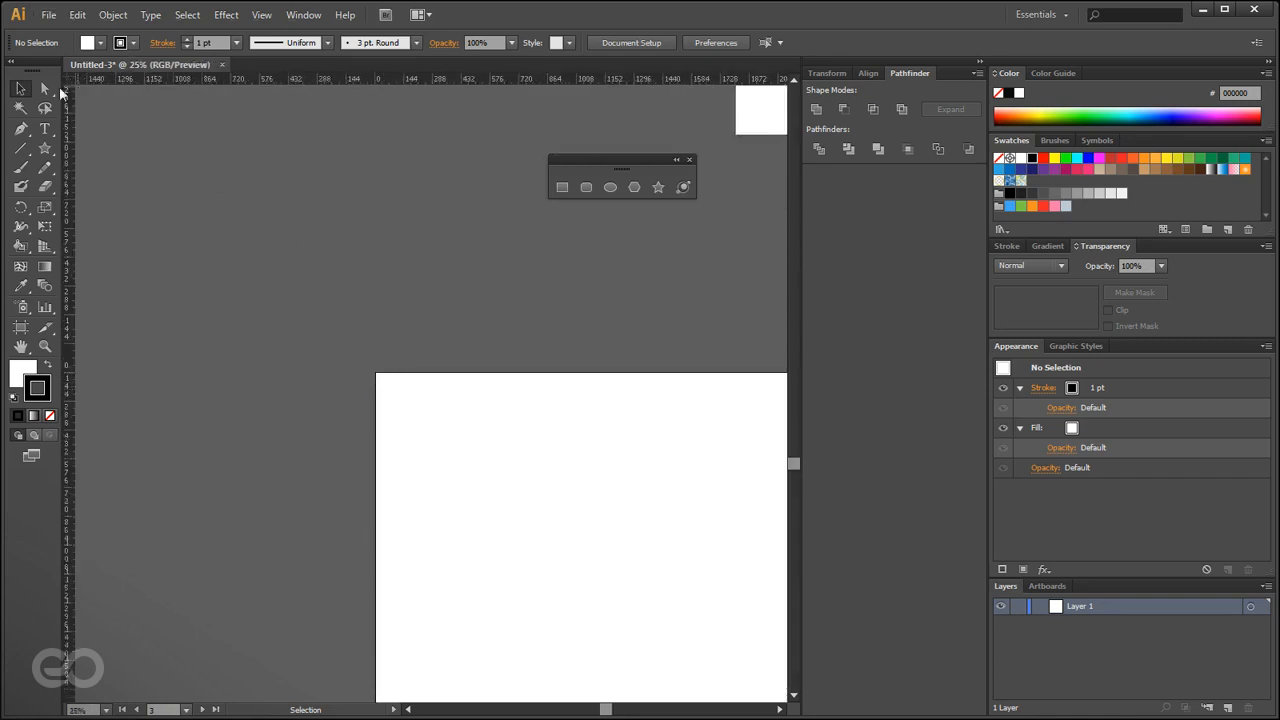
Move Artboard 3's ruler origin to a point inside the artboard, below and to the right of its upper-left corner.
drag(68, 80, 461, 537)
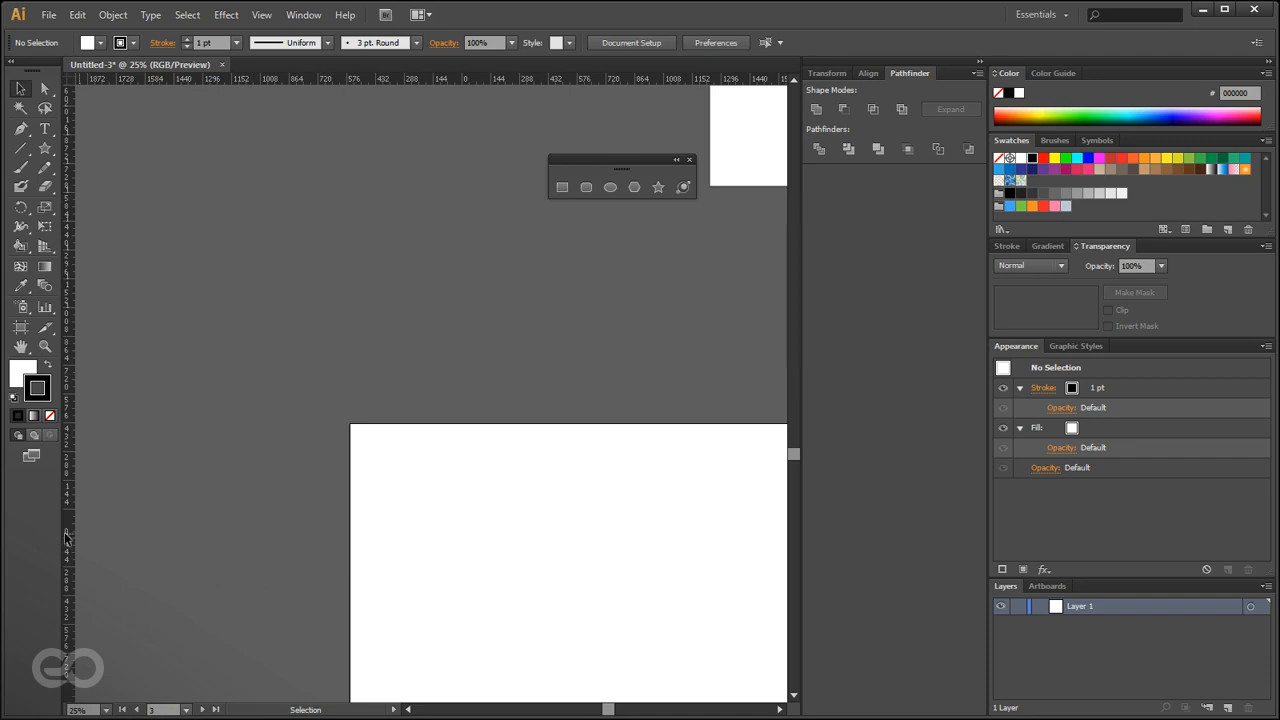
drag(70, 78, 448, 534)
Activate Artboards 2, 1 and 4, return to Artboards 1 and 2, and compare where each one's ruler origin lies.
scroll(250, 548, down, 4)
scroll(300, 534, up, 3)
click(662, 339)
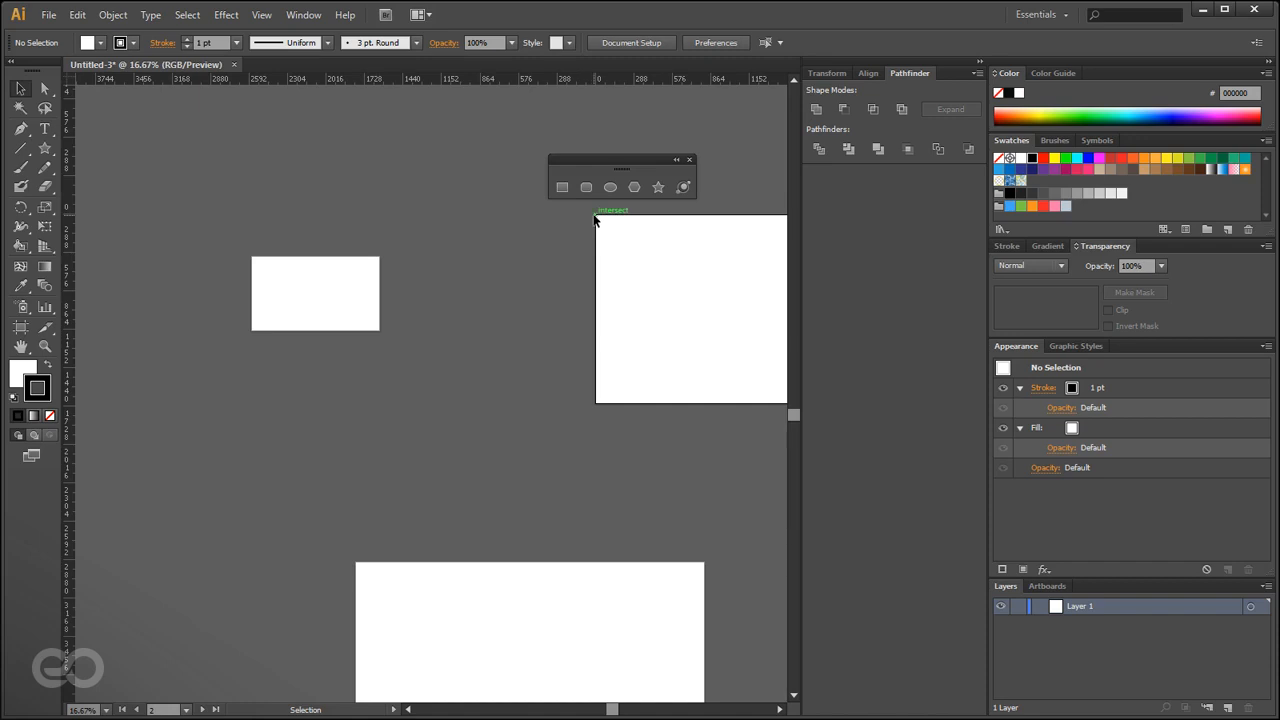
scroll(320, 405, down, 1)
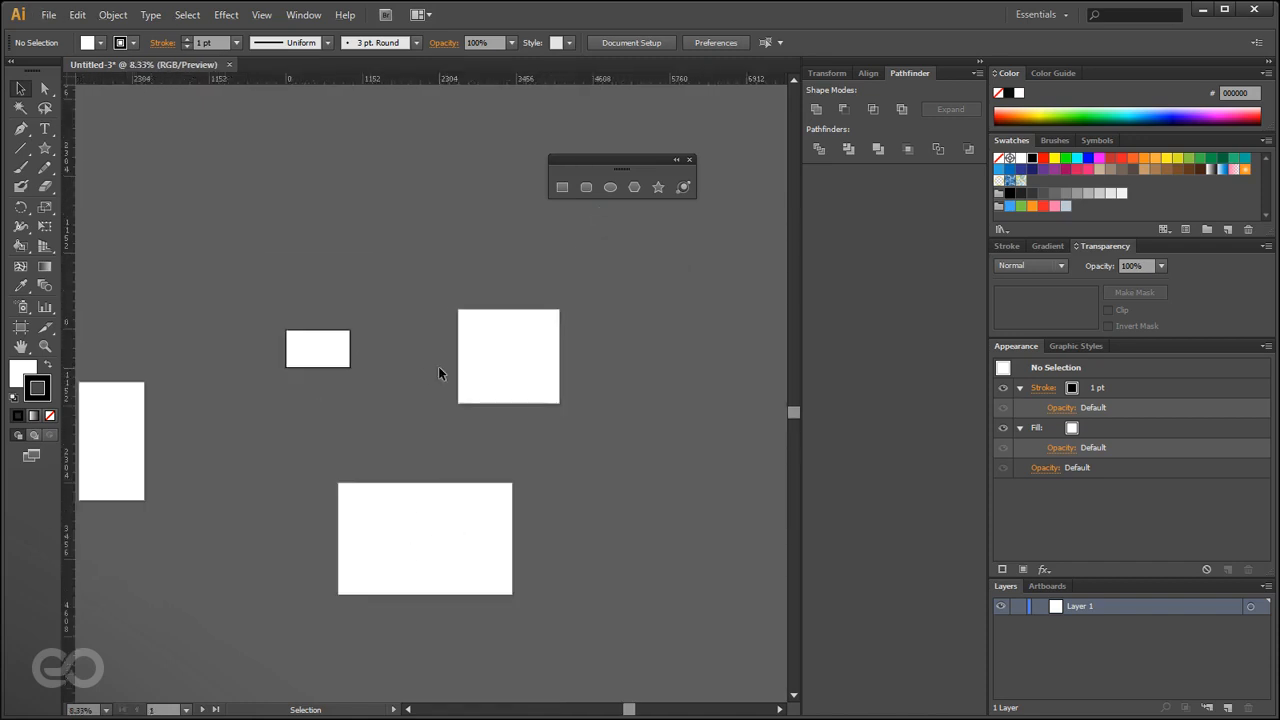
drag(239, 465, 371, 499)
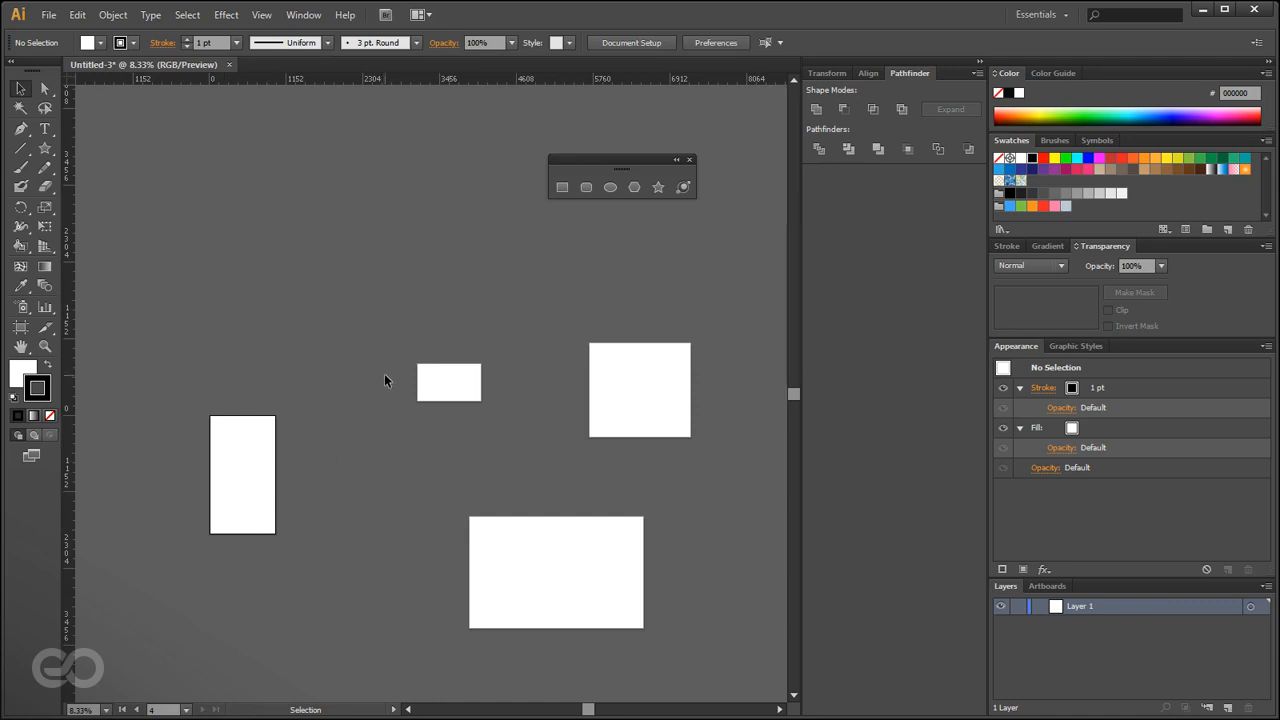
click(450, 386)
click(626, 397)
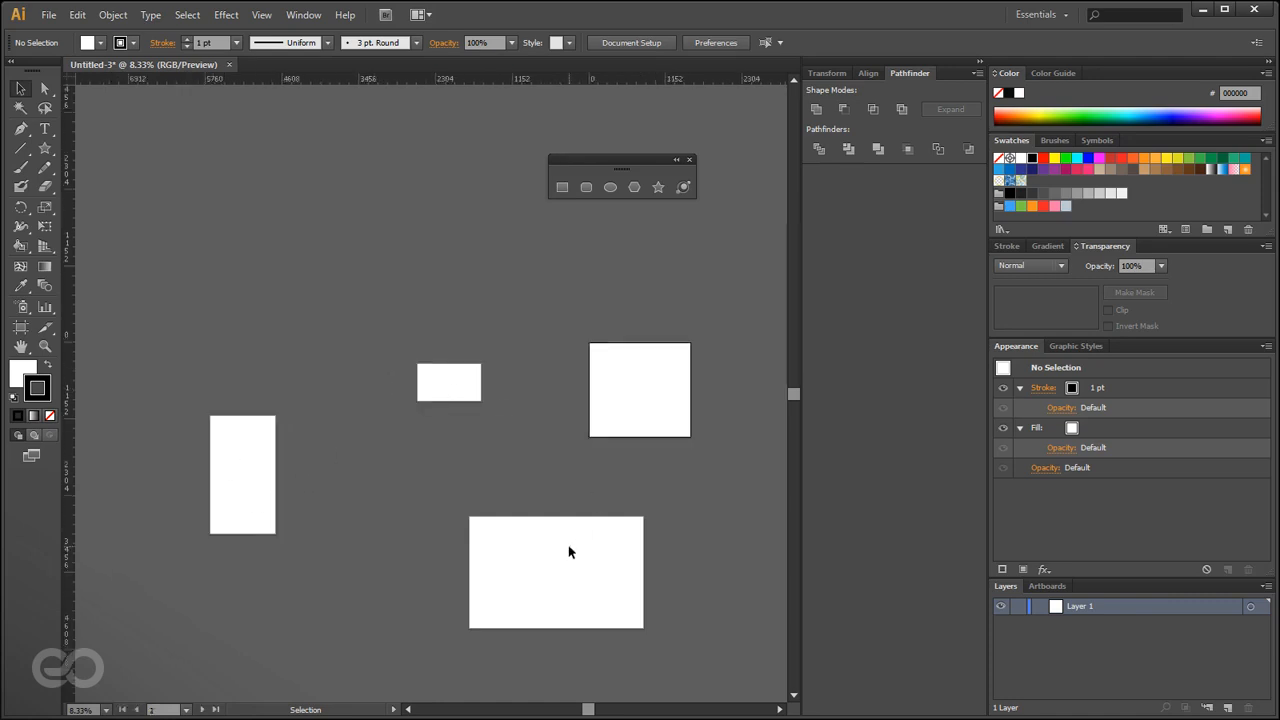
Change to global rulers and move their shared origin well above the leftmost artboard.
right_click(158, 75)
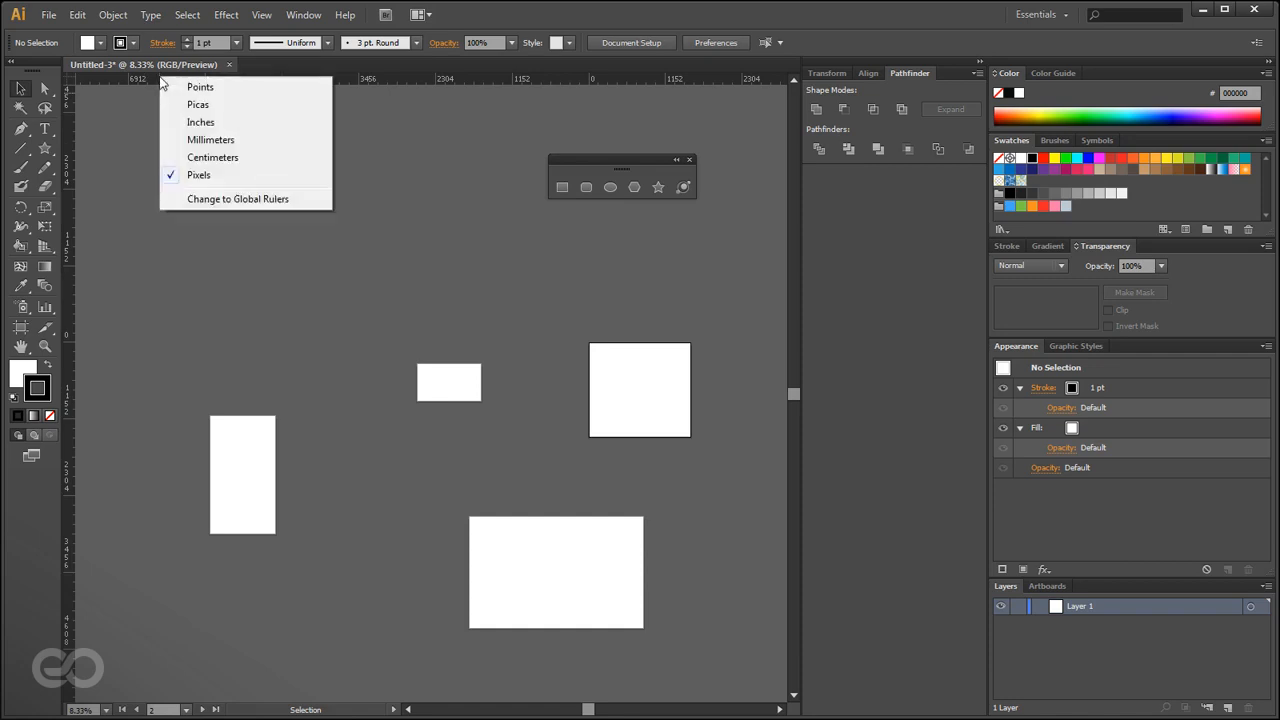
click(252, 204)
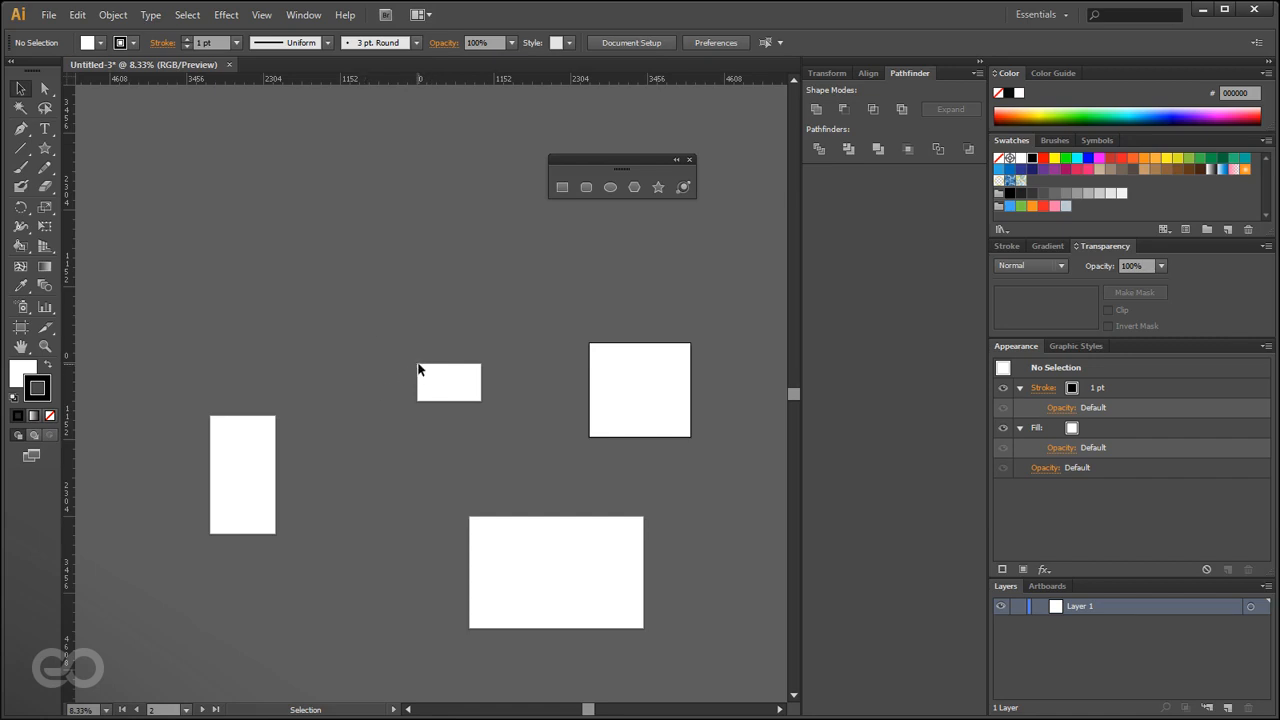
drag(67, 78, 220, 185)
Change back to artboard rulers and look over the whole canvas with its artboards.
right_click(271, 83)
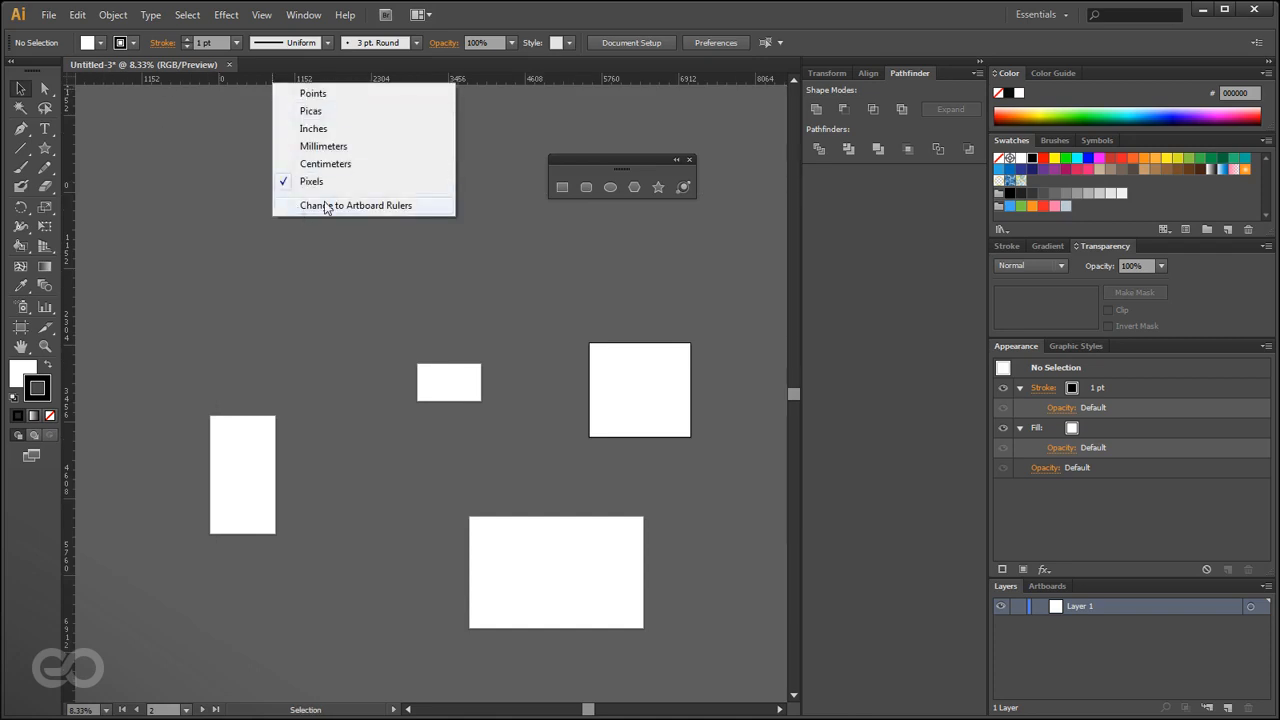
click(371, 207)
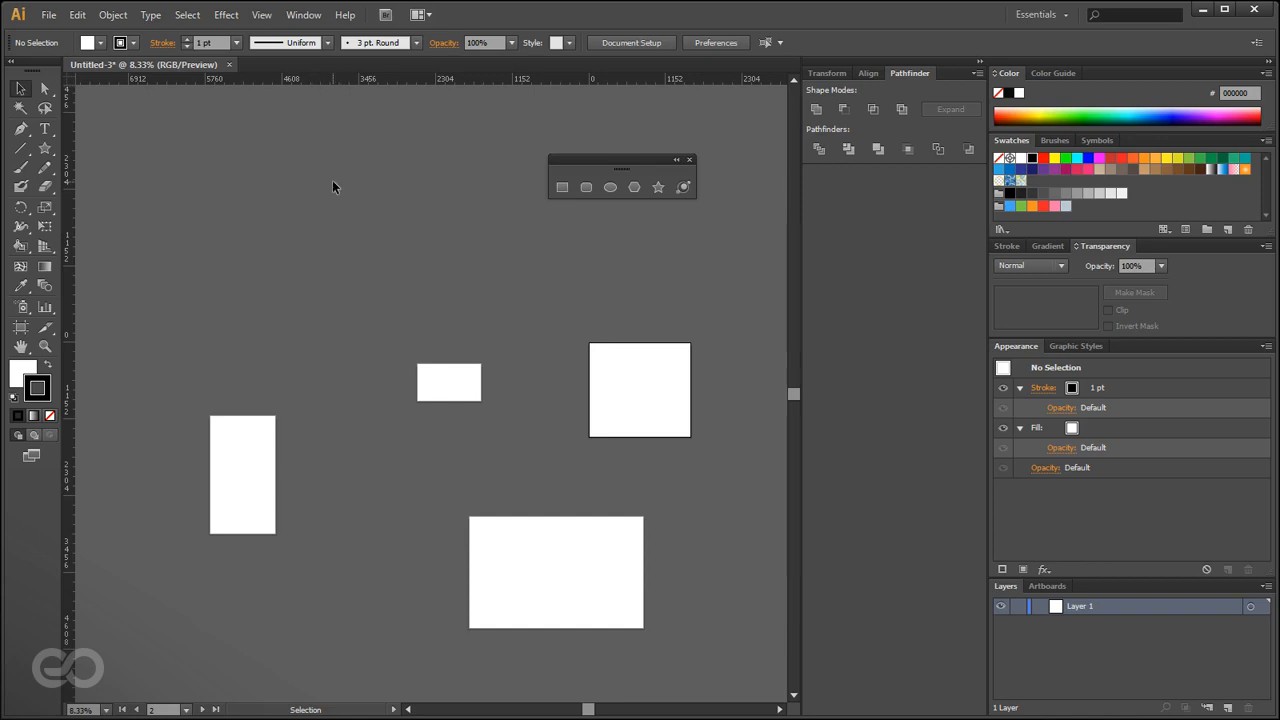
scroll(305, 428, down, 2)
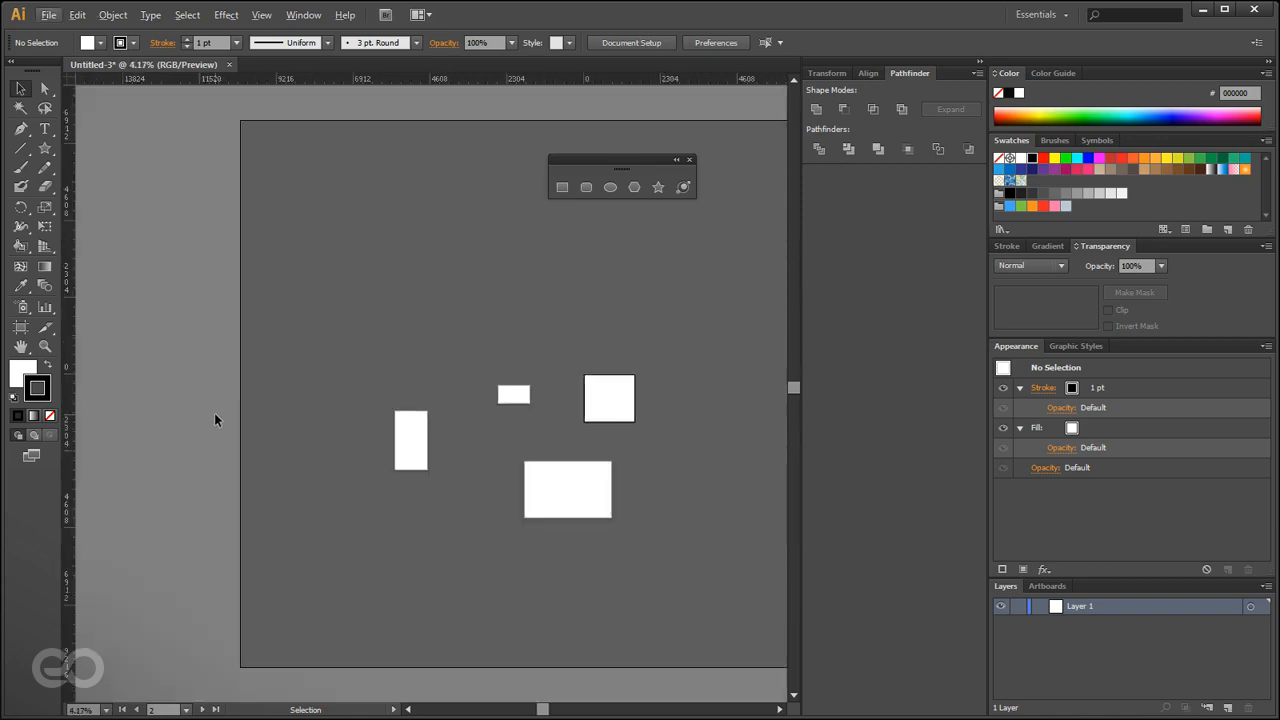
scroll(600, 447, up, 2)
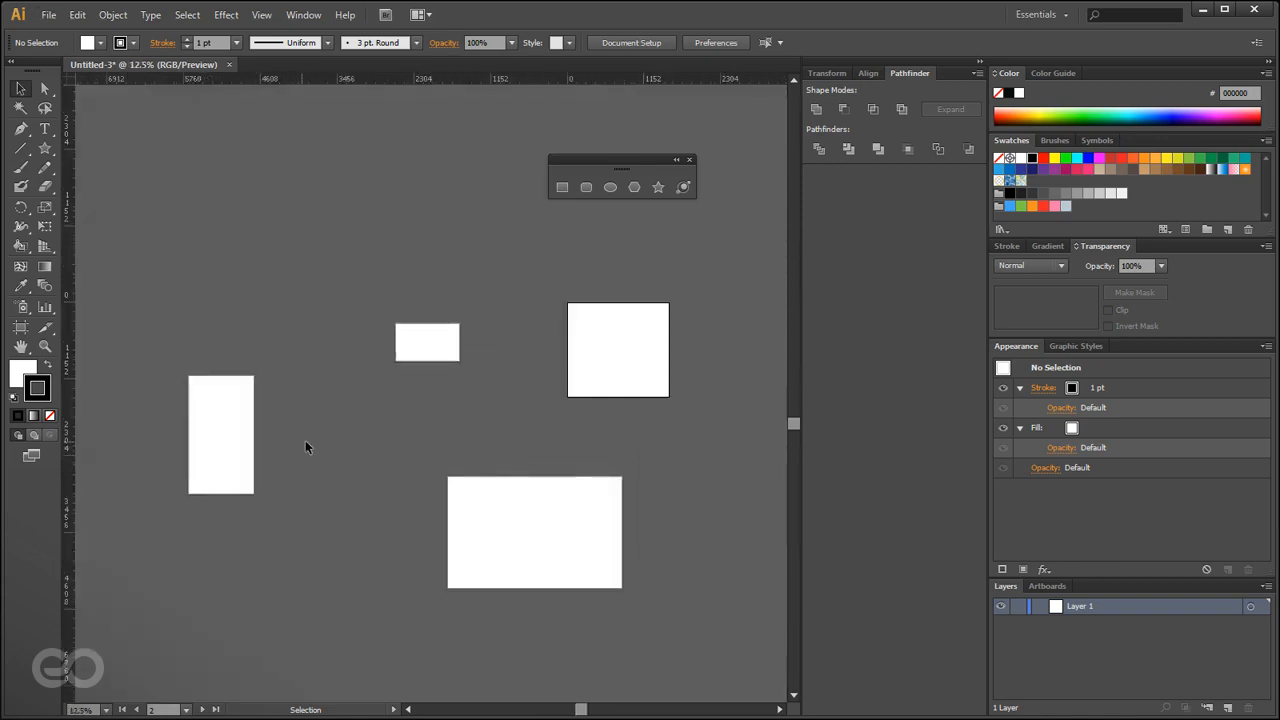
scroll(290, 440, up, 1)
scroll(192, 396, down, 1)
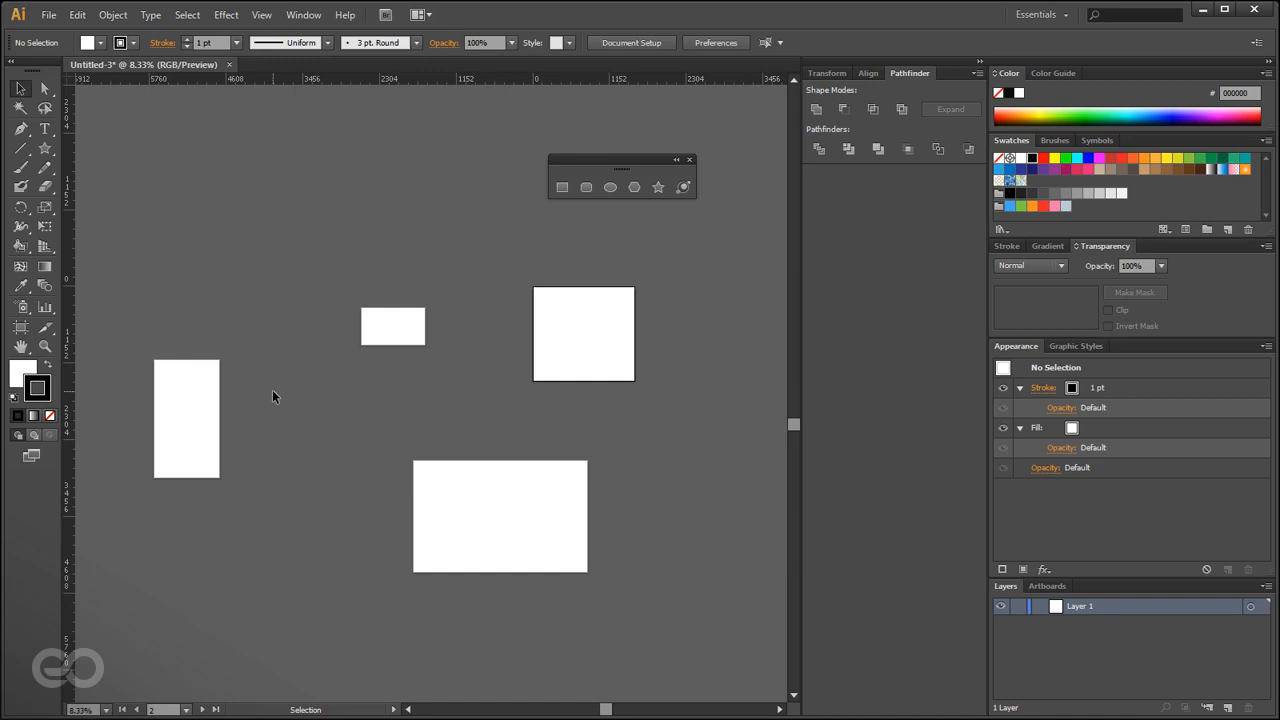
Place a vertical guide at about X 120 px and a horizontal guide at about Y 239 px on Artboard 1.
scroll(400, 318, up, 6)
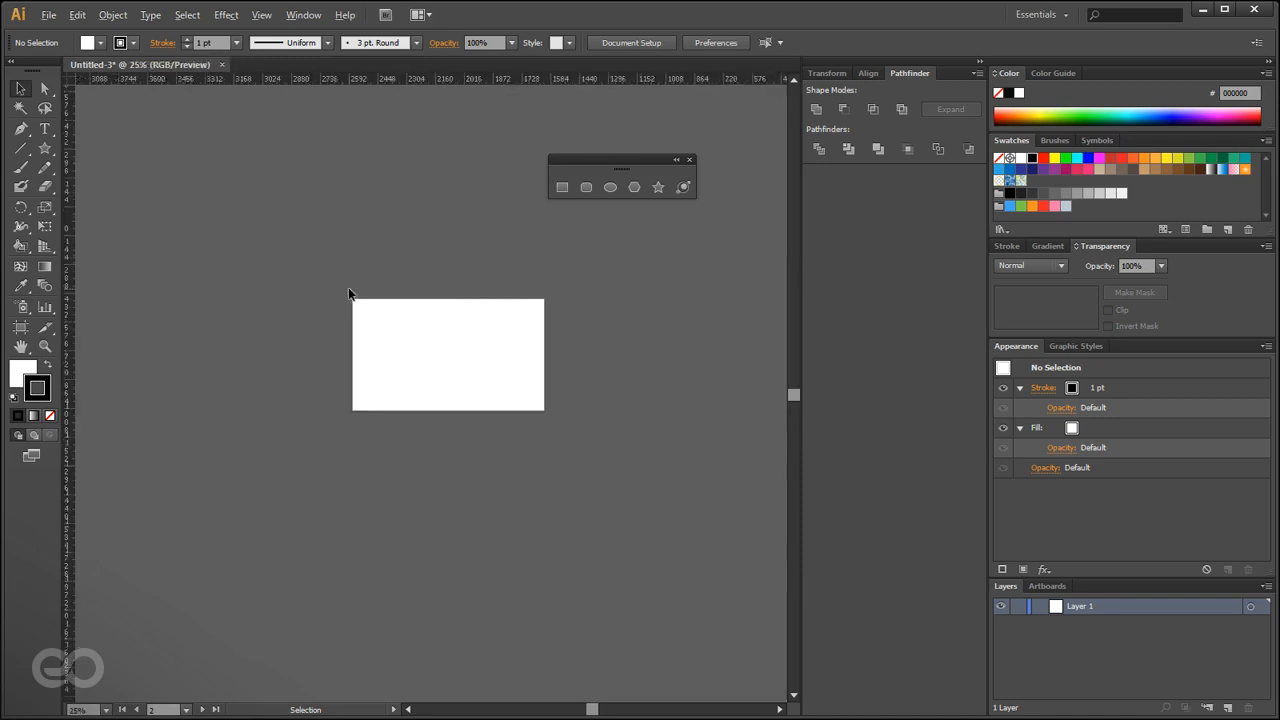
scroll(262, 308, up, 1)
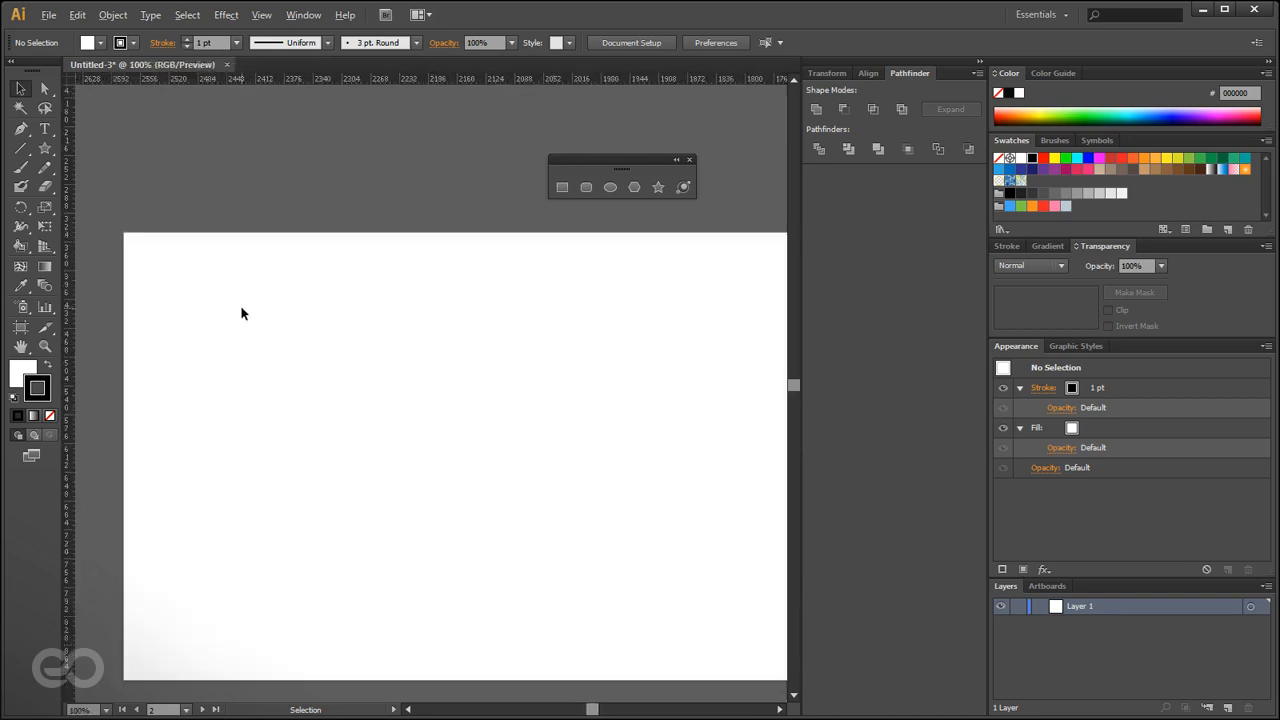
scroll(188, 307, down, 1)
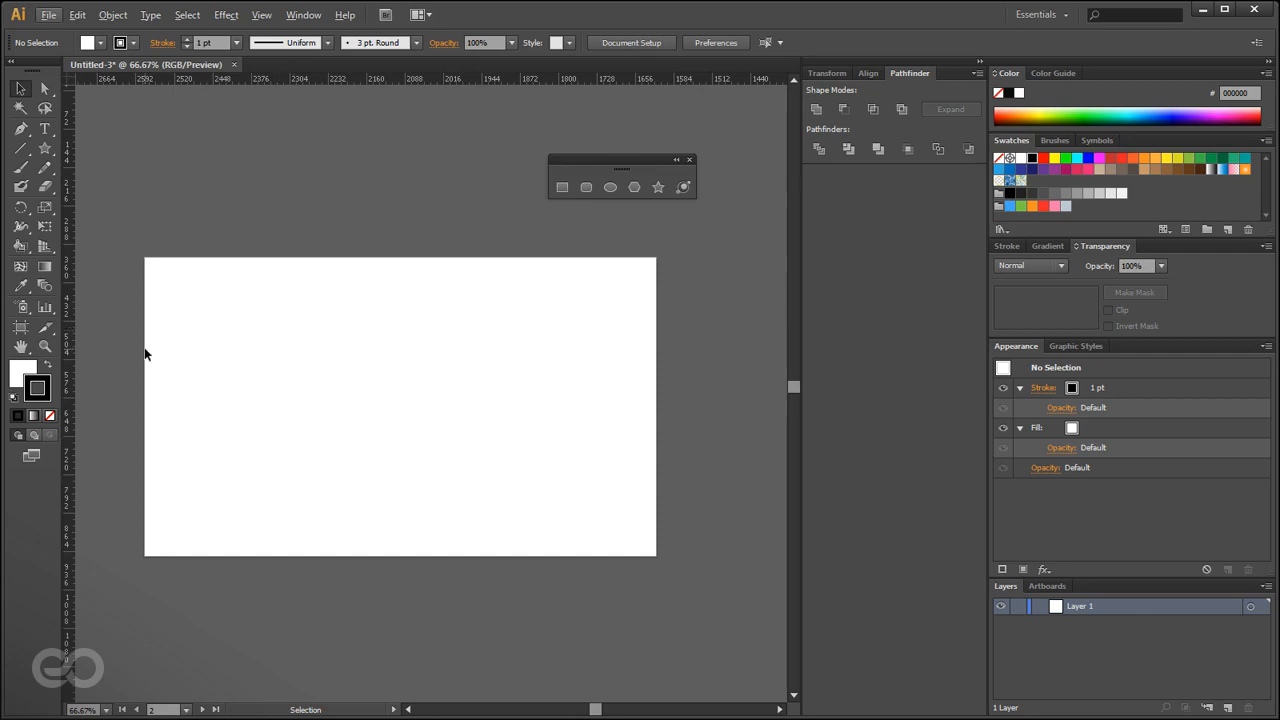
mouse_move(74, 212)
mouse_down()
mouse_move(437, 502)
mouse_move(200, 360)
mouse_move(183, 388)
mouse_move(209, 320)
mouse_up()
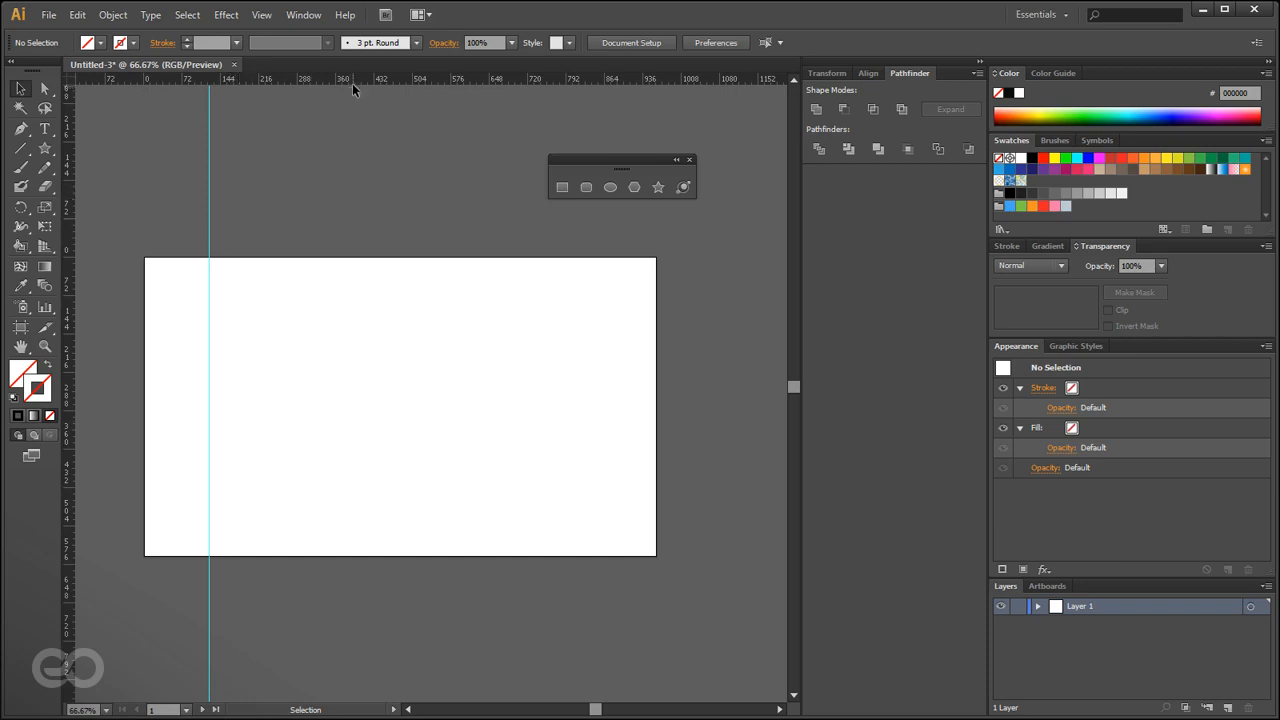
drag(352, 78, 372, 384)
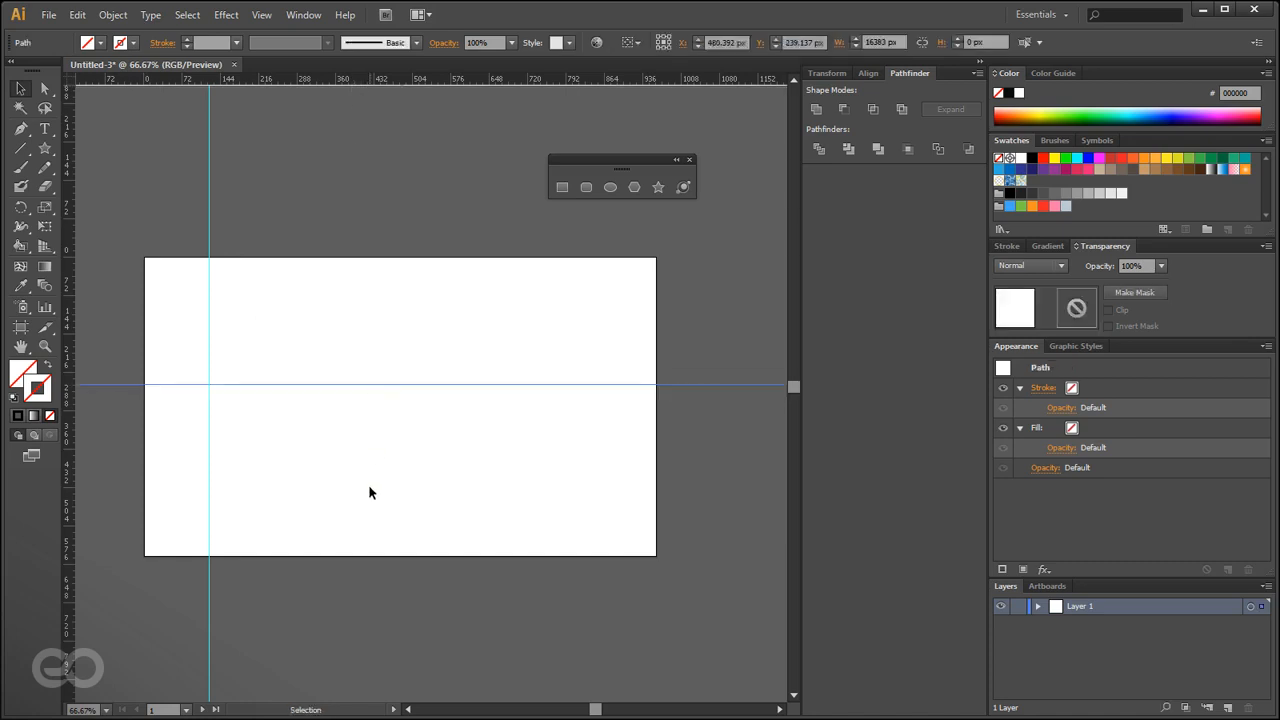
click(368, 484)
Add a vertical guide at about X 416 px, a horizontal one at about Y 145 px, and another vertical one near Artboard 1's left edge.
drag(69, 411, 455, 453)
drag(487, 77, 502, 334)
drag(497, 80, 485, 471)
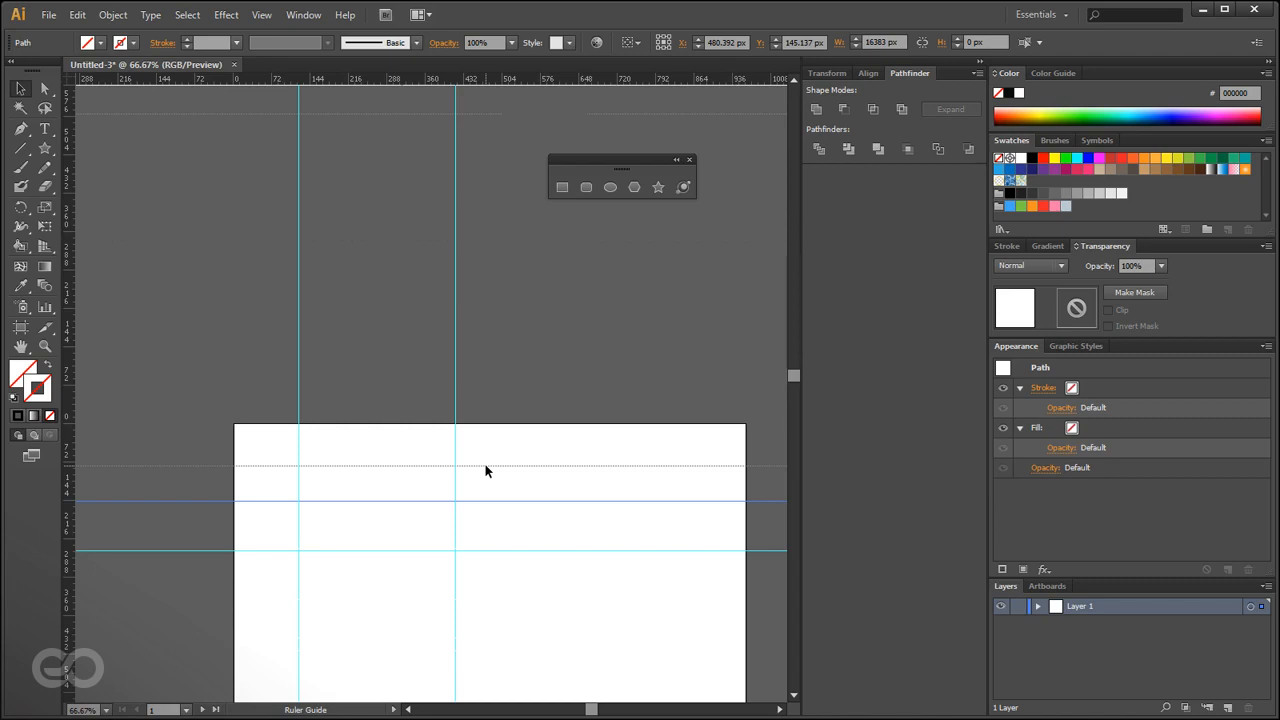
drag(485, 470, 258, 452)
click(331, 476)
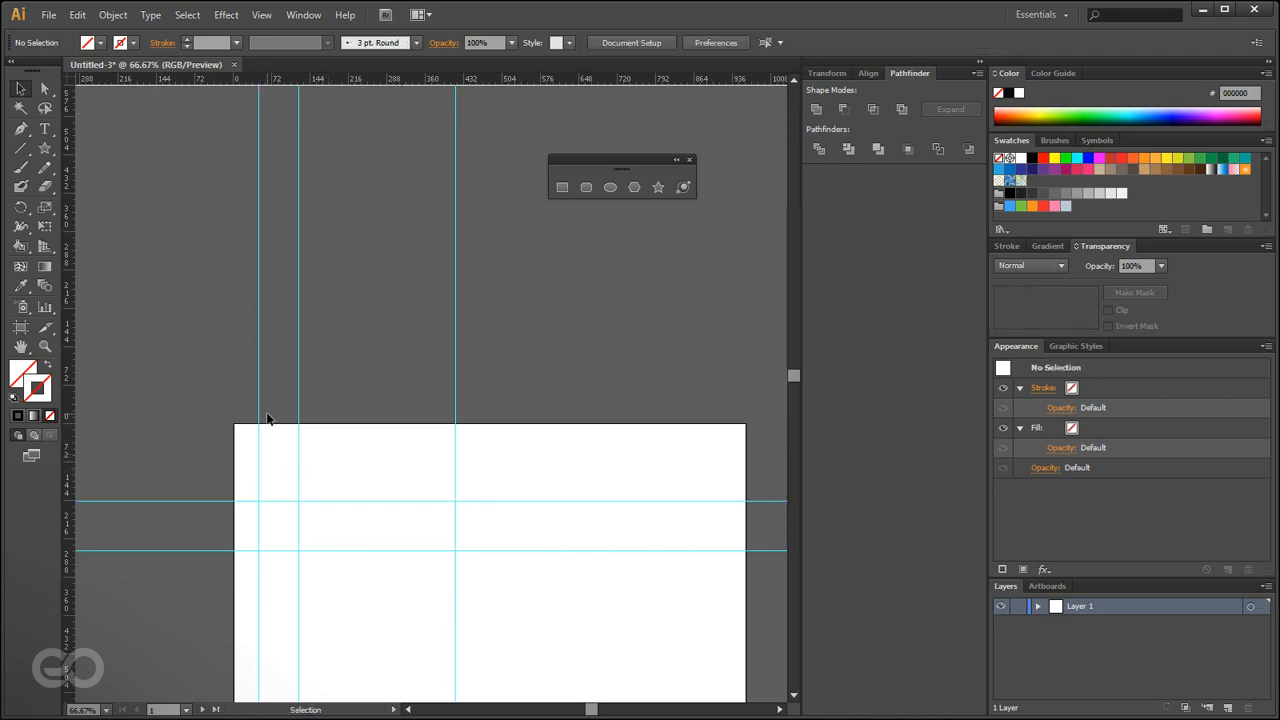
Select the rightmost vertical guide on Artboard 1 to inspect it, then clear the selection.
key(space)
drag(464, 557, 389, 390)
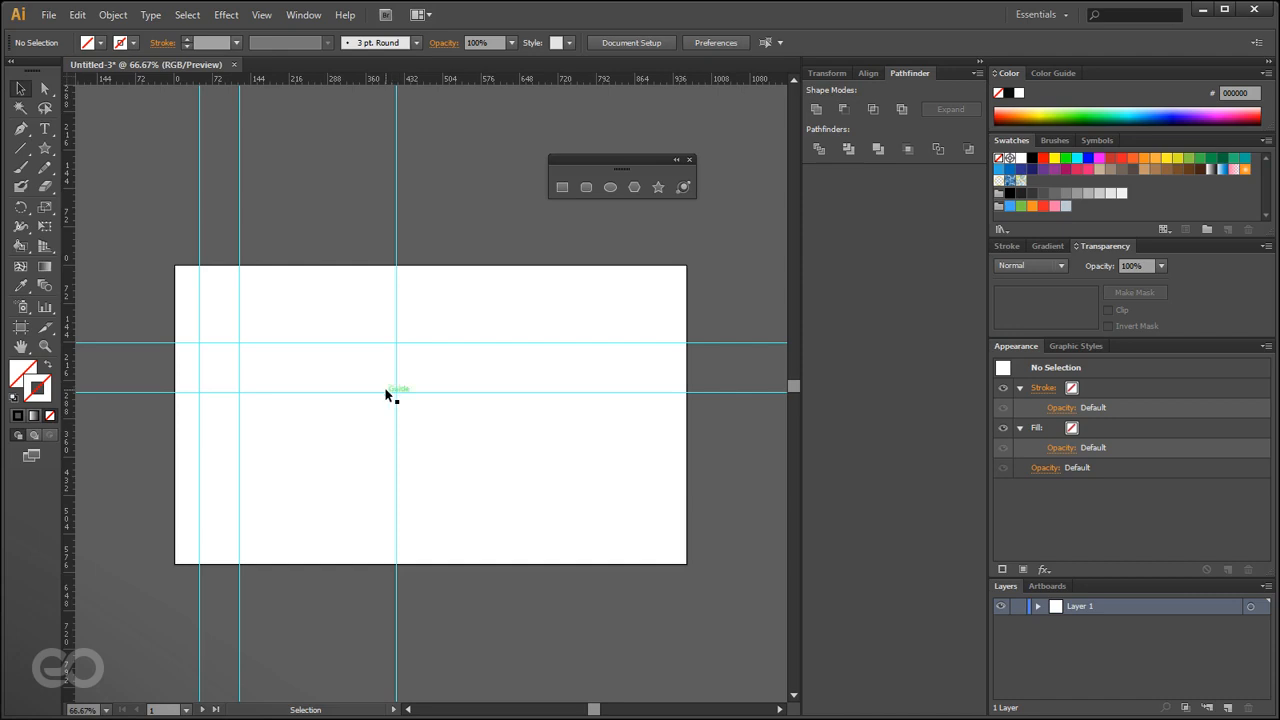
click(396, 179)
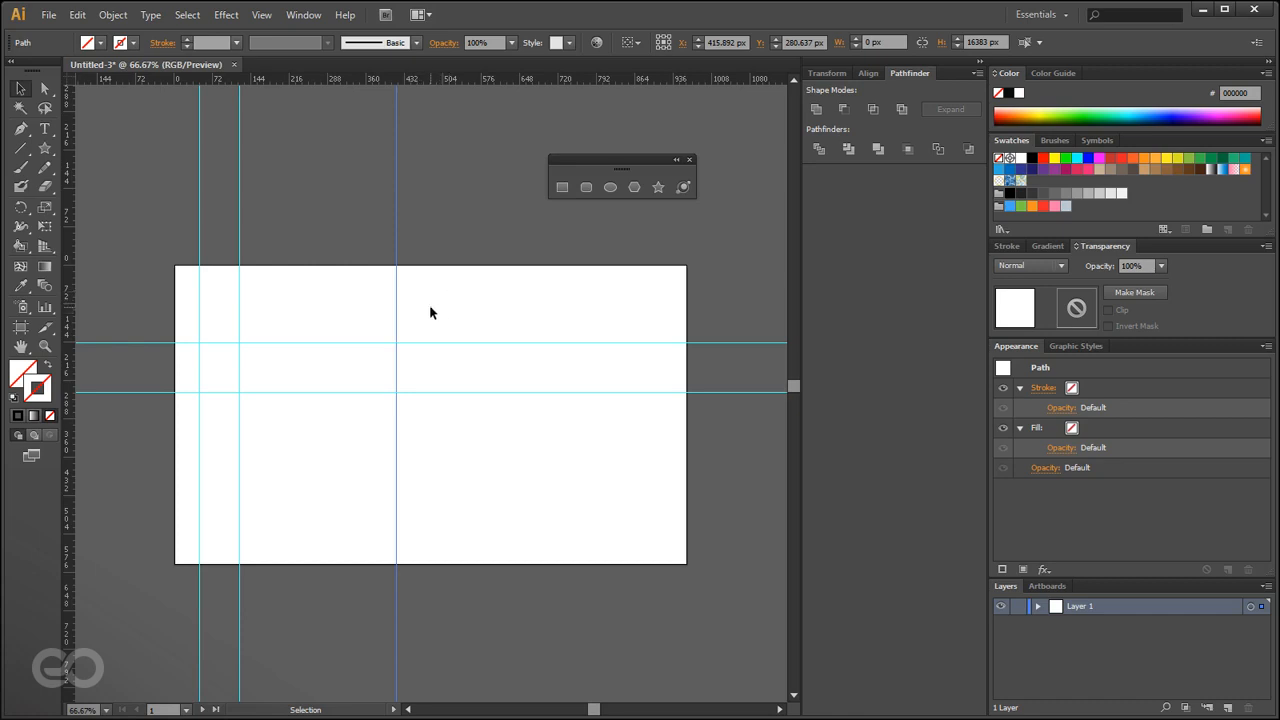
click(356, 314)
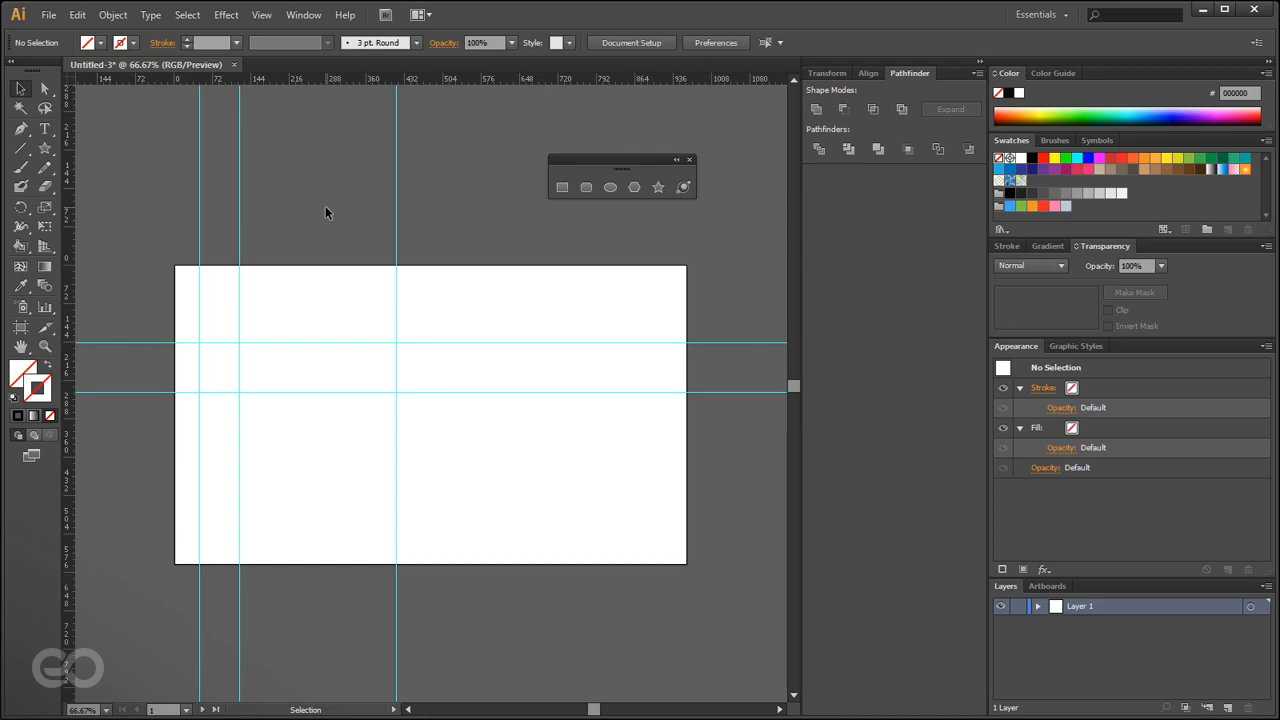
Show the grid and view Artboard 1 at actual size around its upper-left area.
click(261, 15)
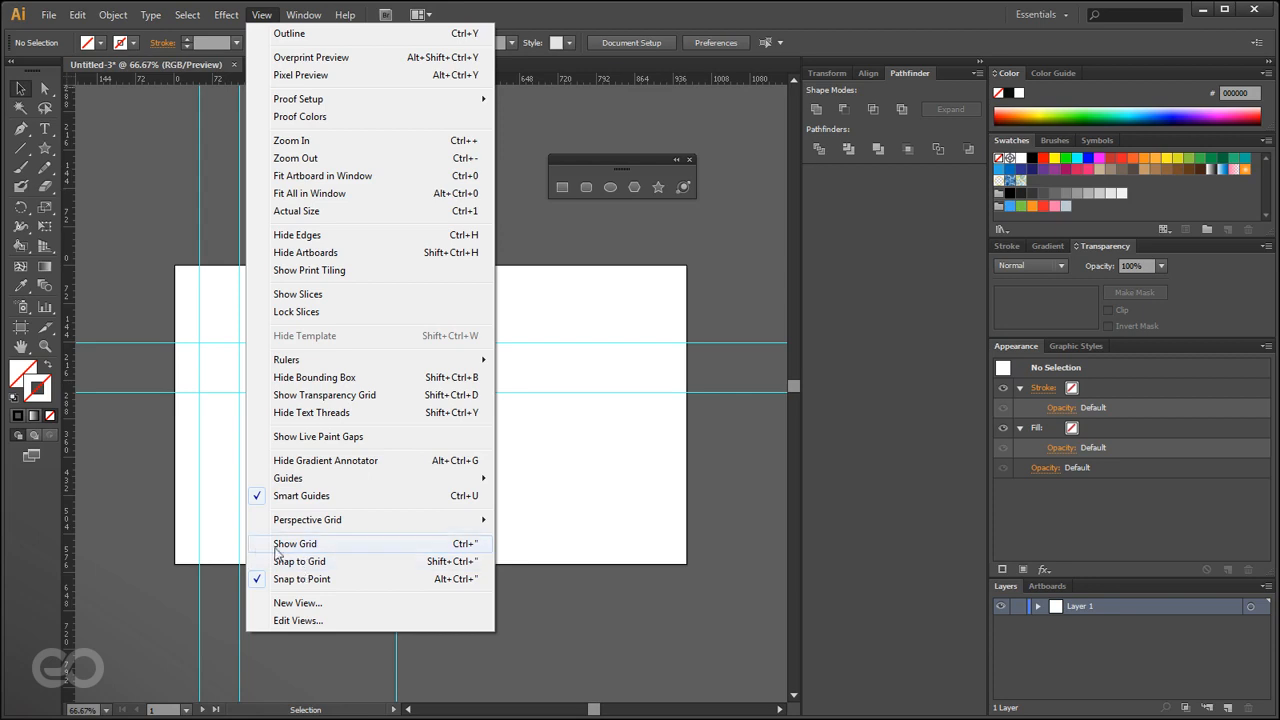
click(343, 549)
key(ctrl+1)
key(alt)
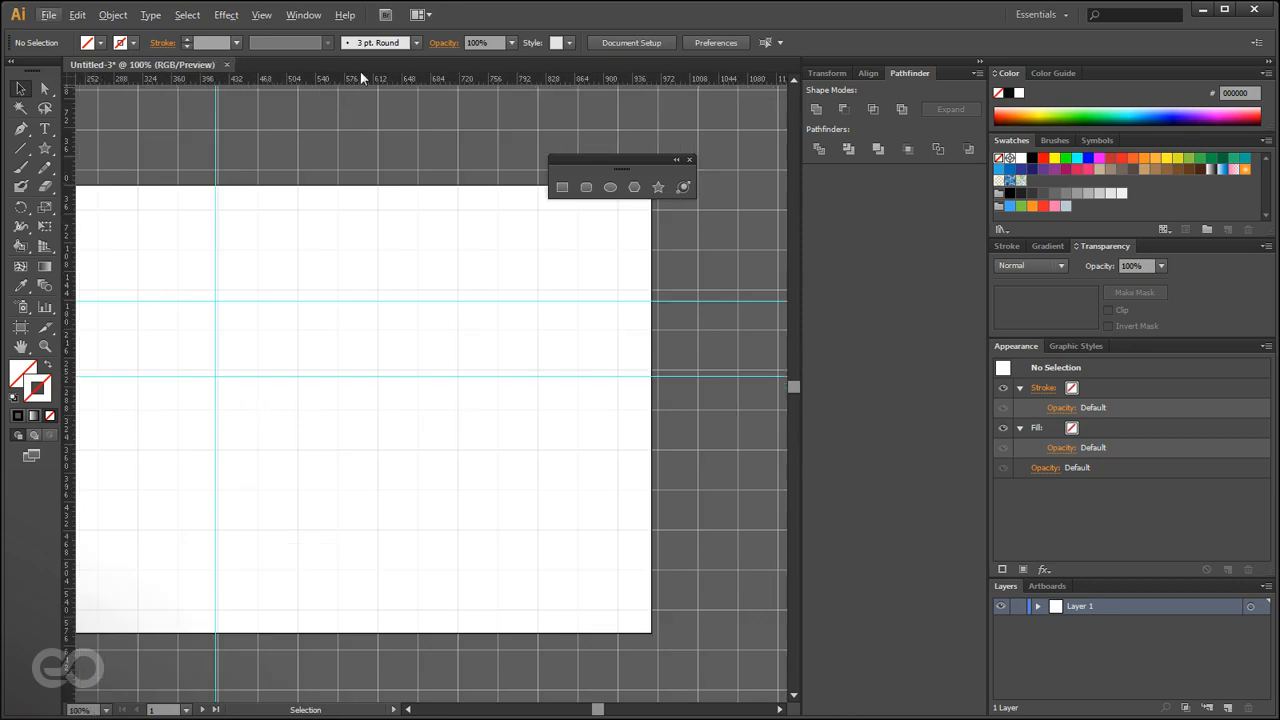
key(space)
drag(180, 463, 461, 500)
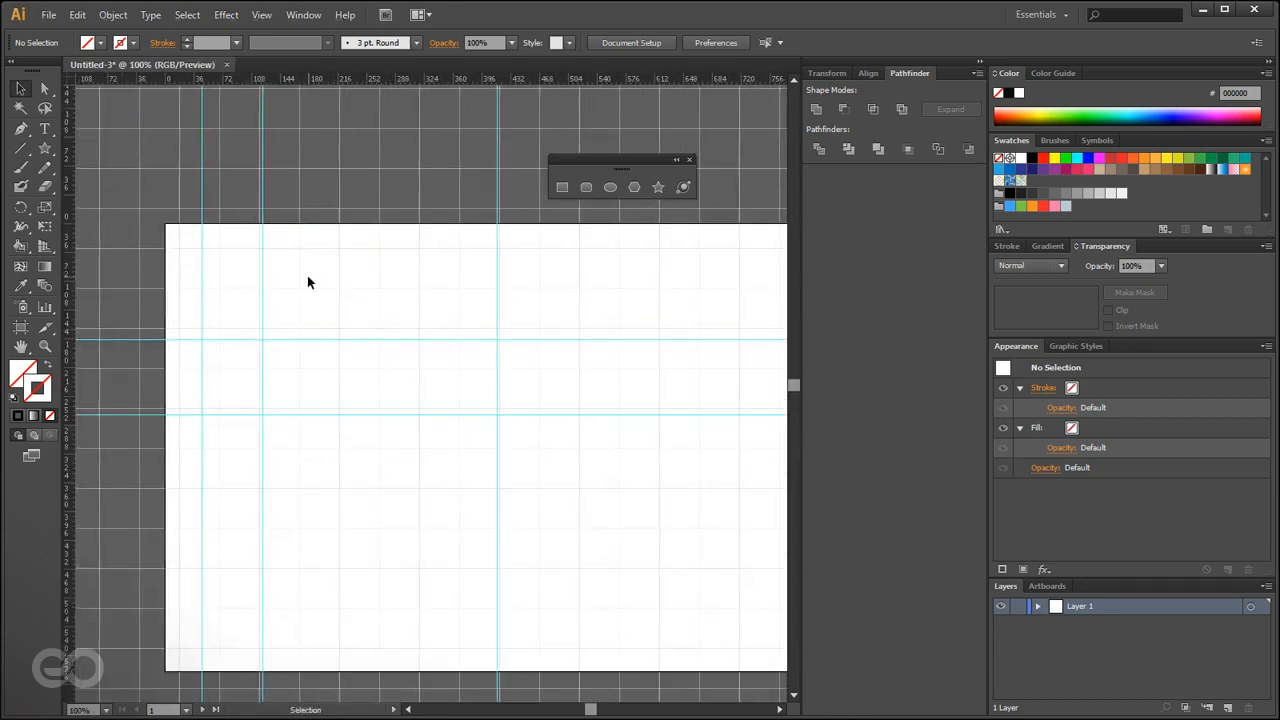
Activate the Pen tool and turn on Snap to Grid.
click(21, 129)
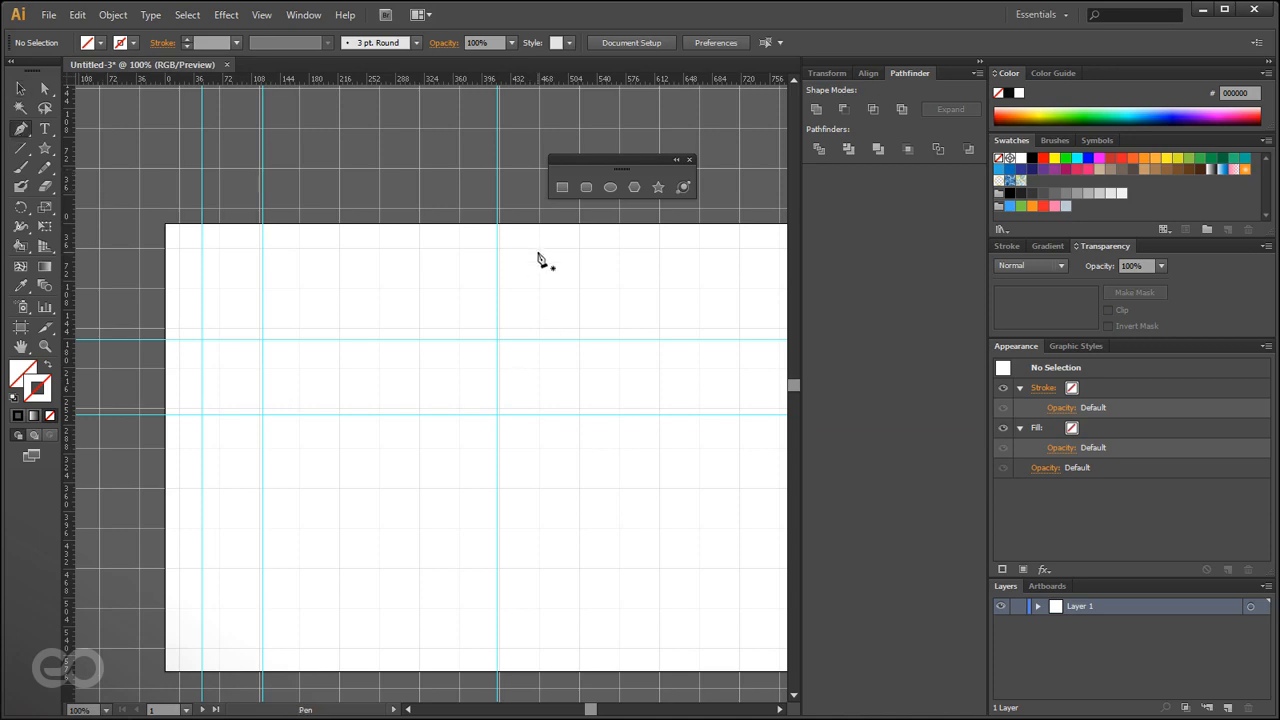
click(261, 14)
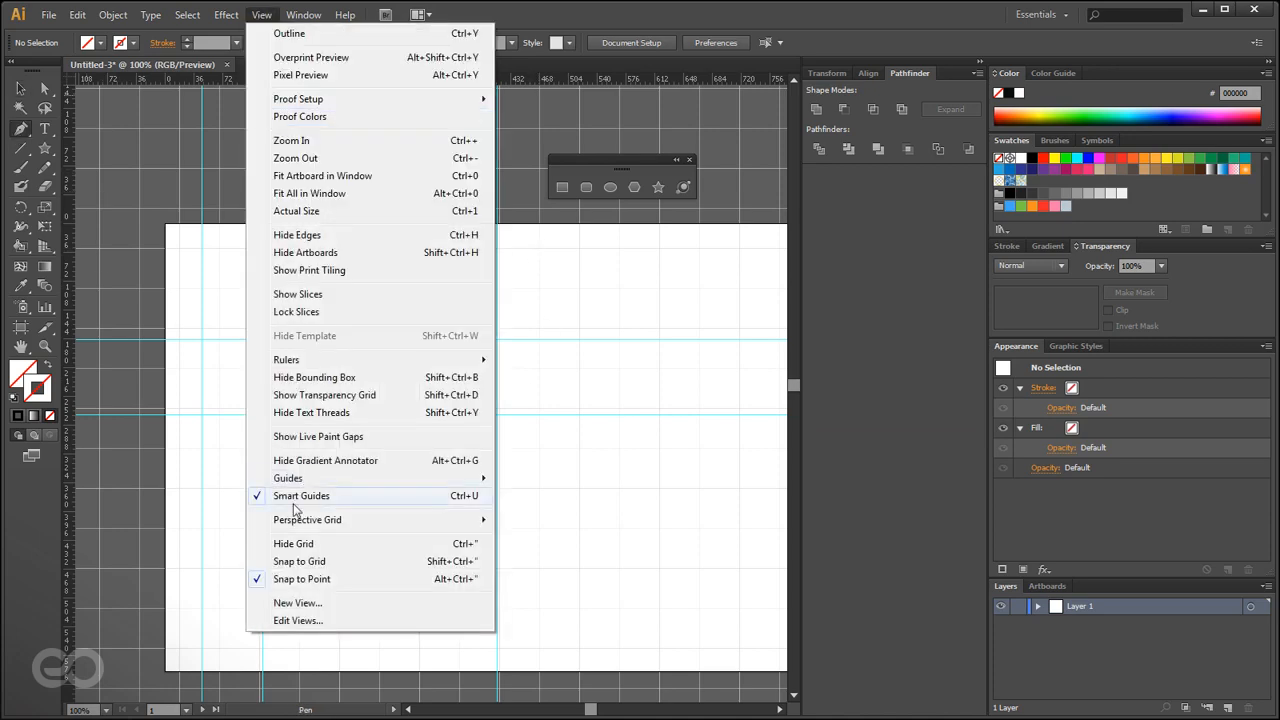
click(286, 564)
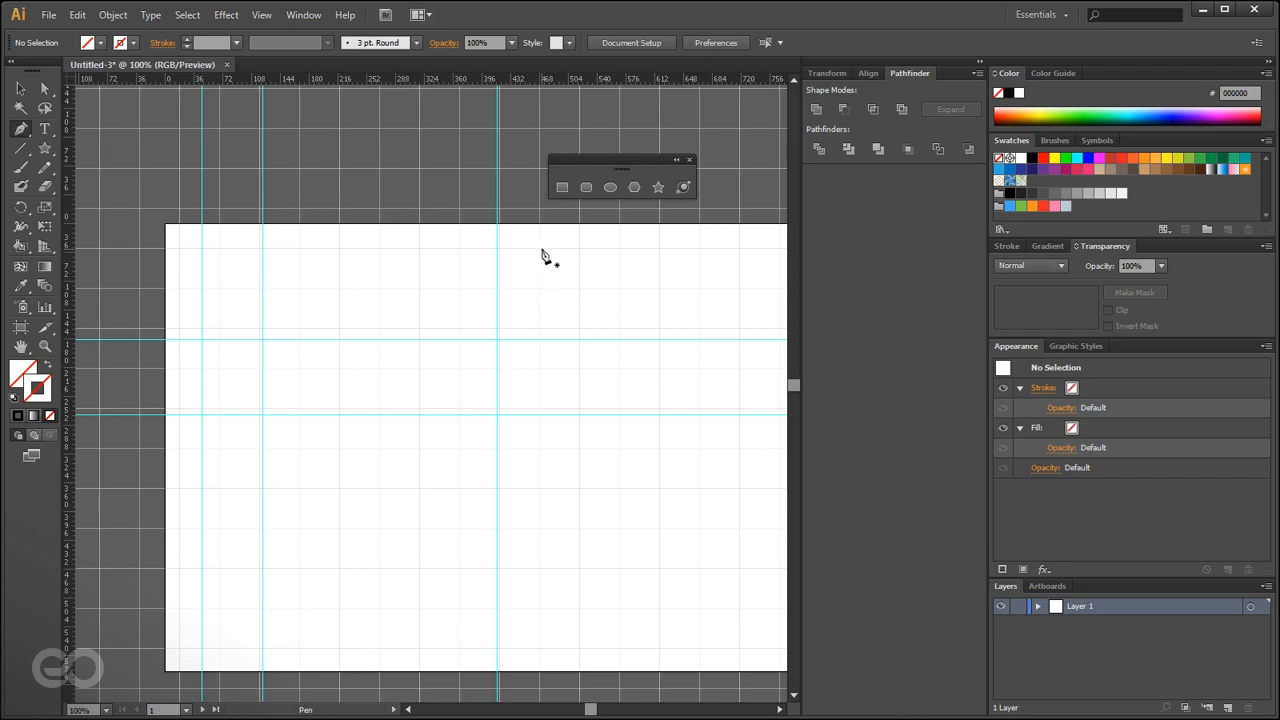
Draw a straight-sided path about 200 × 100 px with a zigzag upper edge, snapping its corners to the grid right of the rightmost guide.
click(540, 248)
click(579, 287)
click(619, 287)
click(659, 247)
click(699, 287)
click(699, 327)
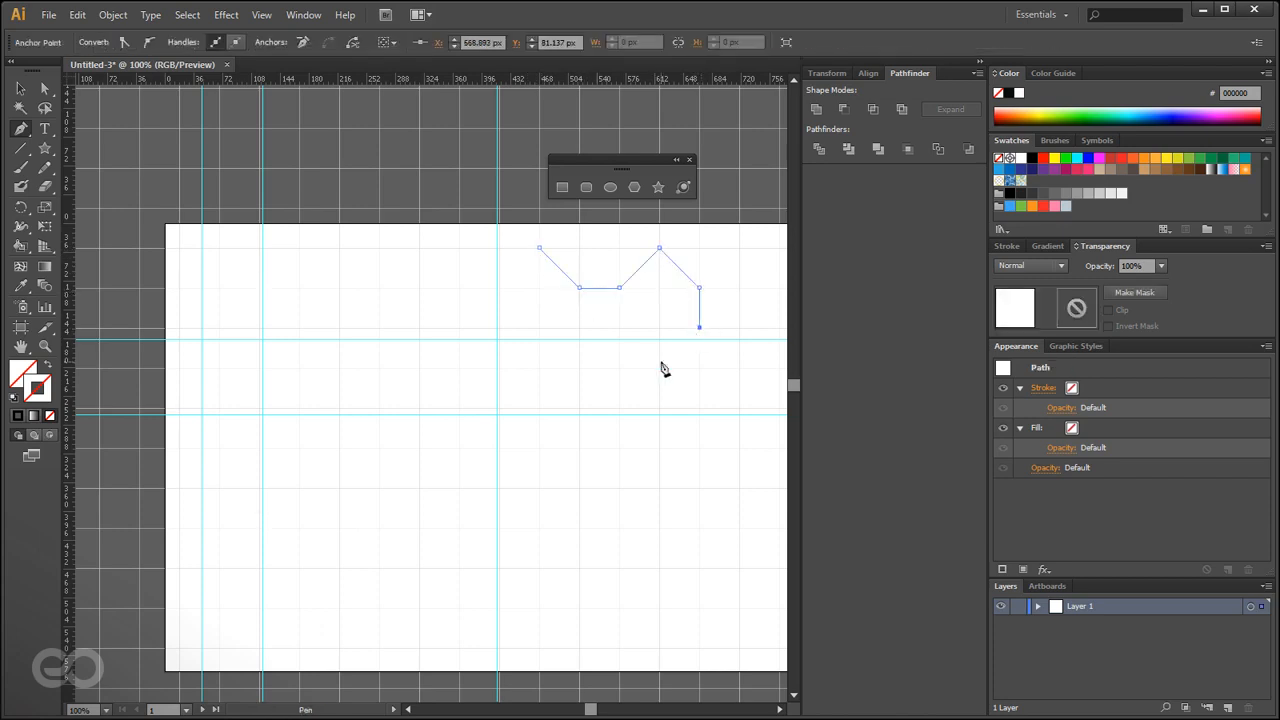
click(579, 327)
click(540, 327)
click(540, 249)
Select the zigzag path with the Selection tool and delete it.
click(20, 88)
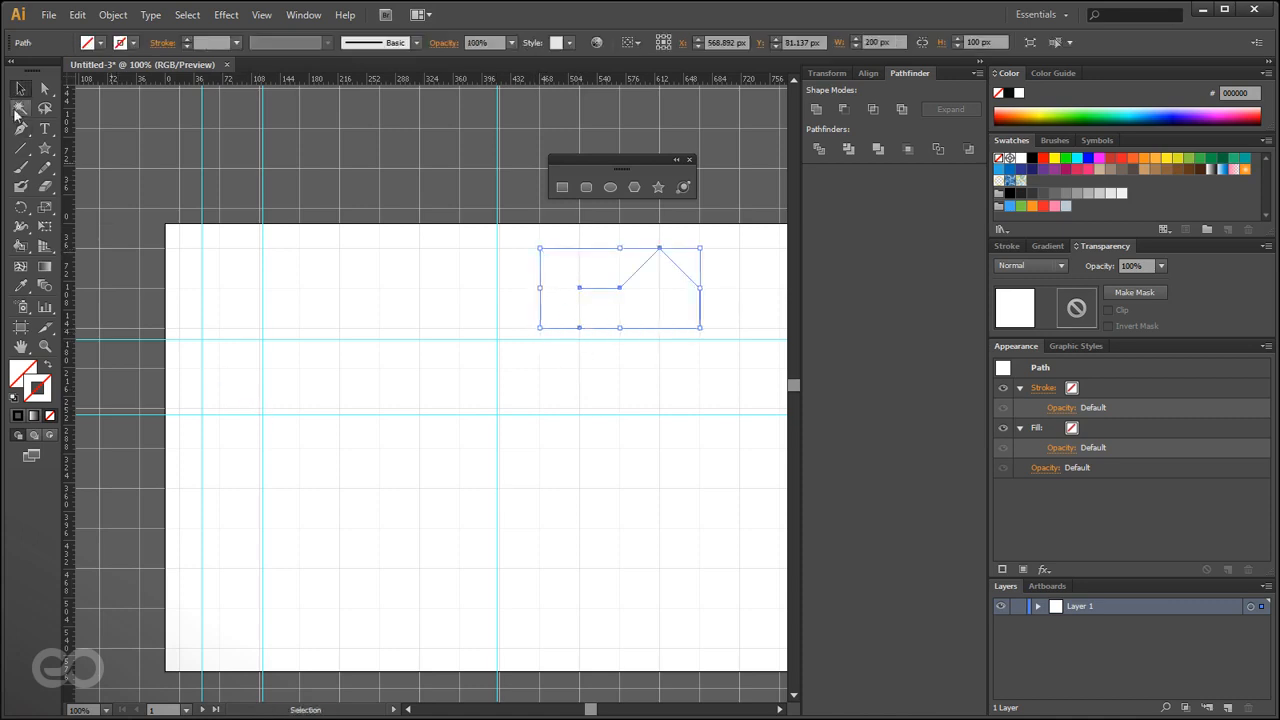
click(616, 286)
click(621, 325)
key(Delete)
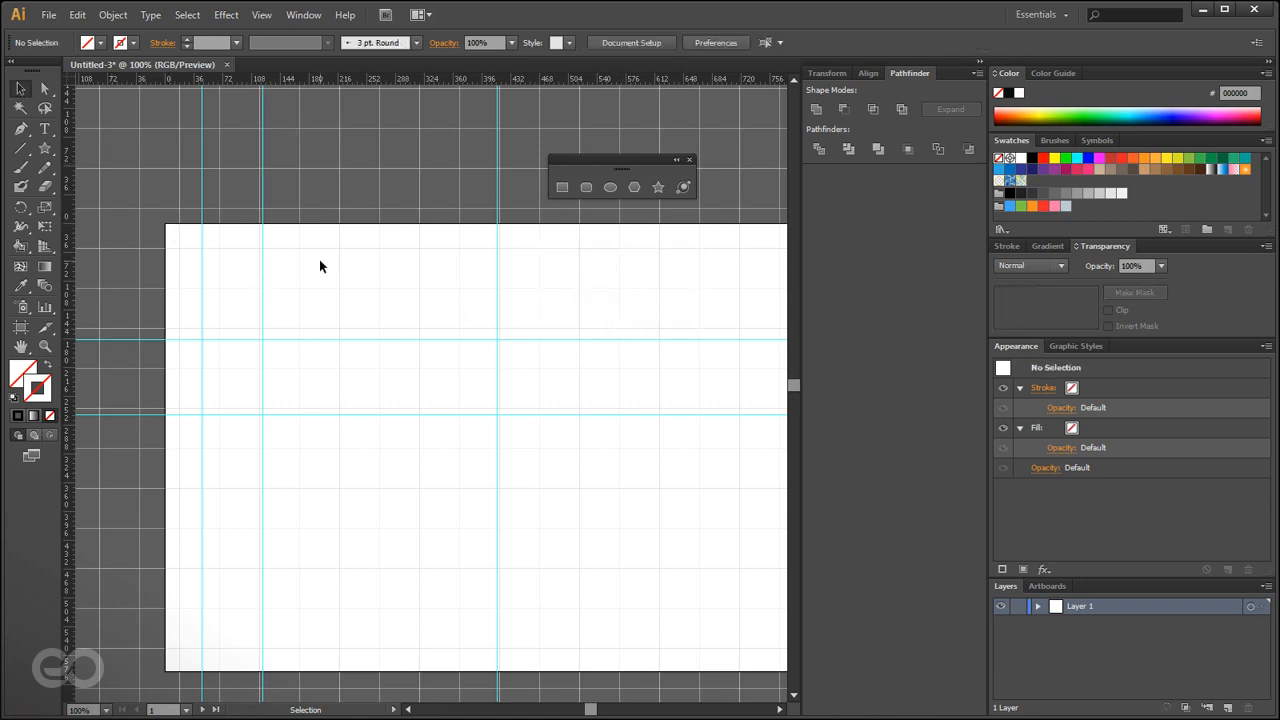
Set the grid subdivisions to 0 in the Guides & Grid preferences and apply the change.
click(77, 14)
mouse_move(315, 503)
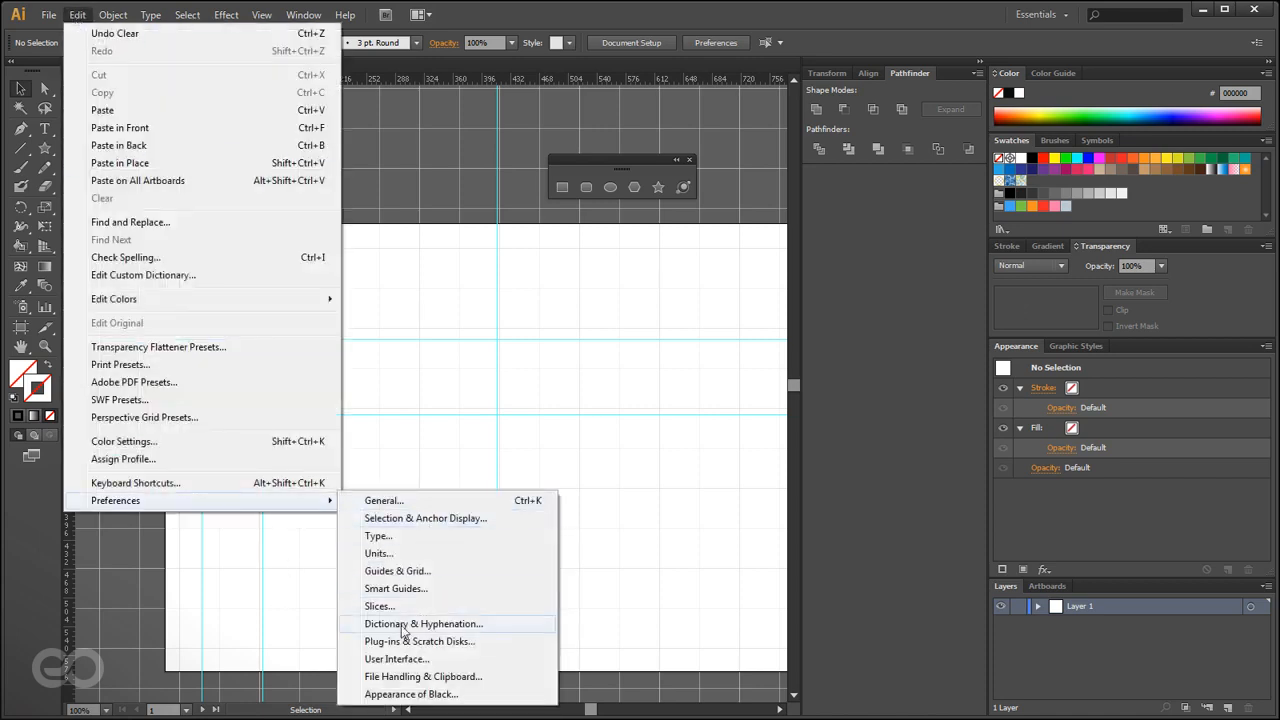
click(463, 577)
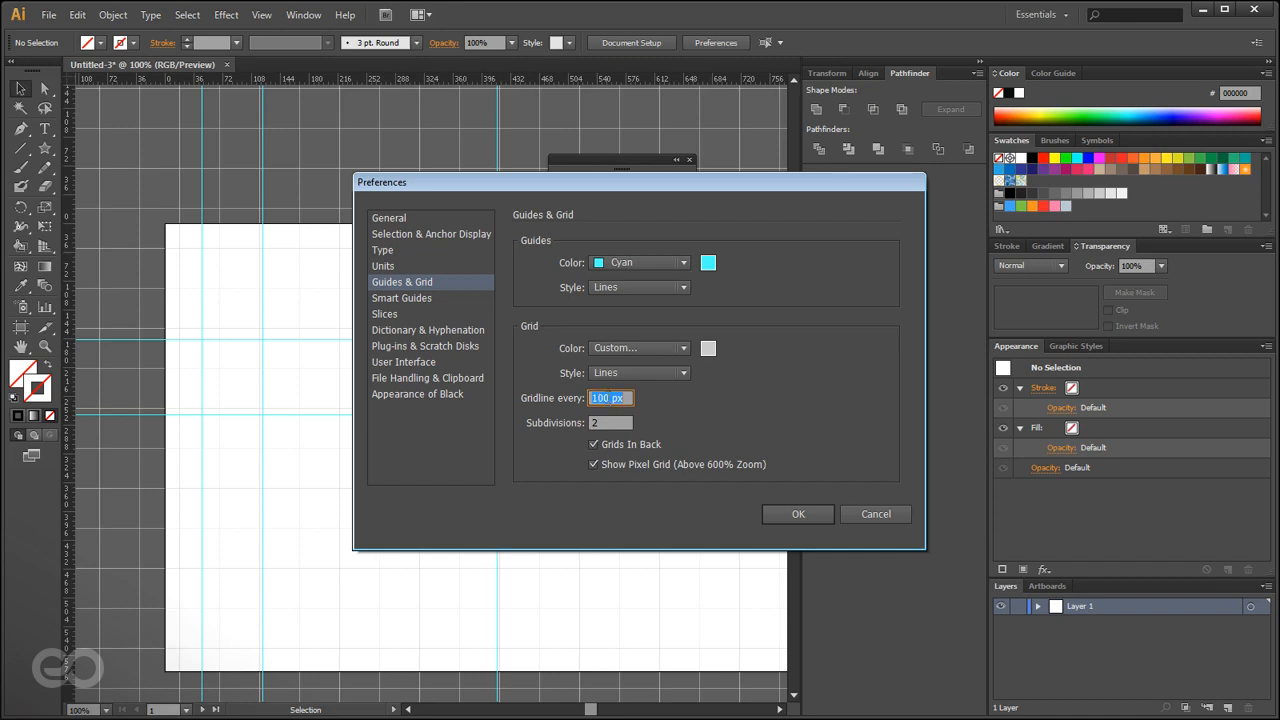
click(626, 399)
key(Tab)
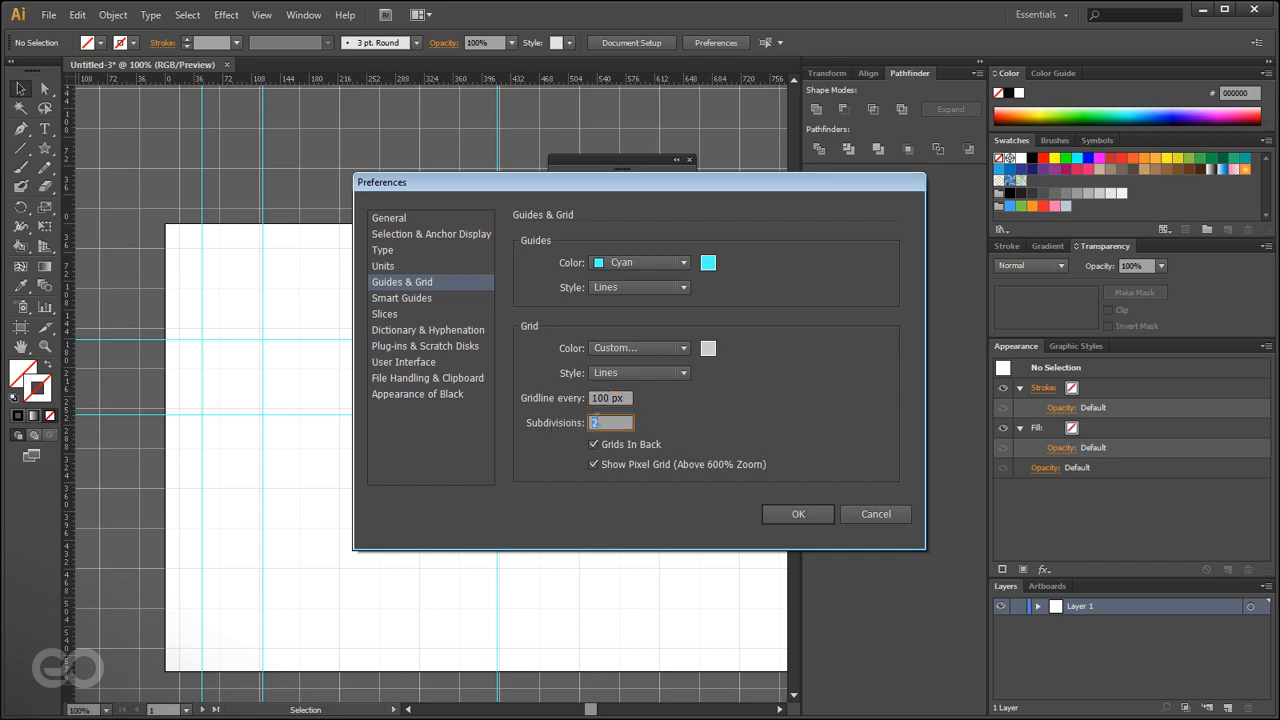
text(0)
click(798, 514)
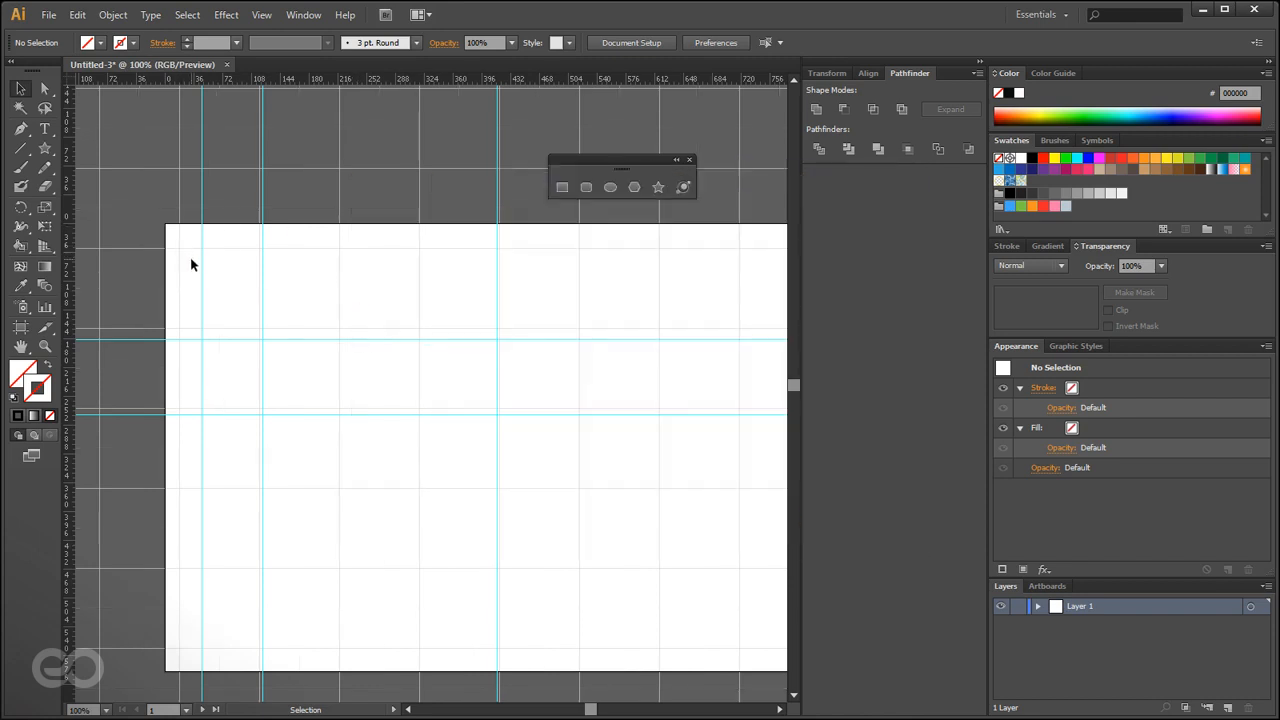
Switch to global rulers and place the ruler origin at the artboard's top-left corner.
alt+scroll(117, 178, up, 2)
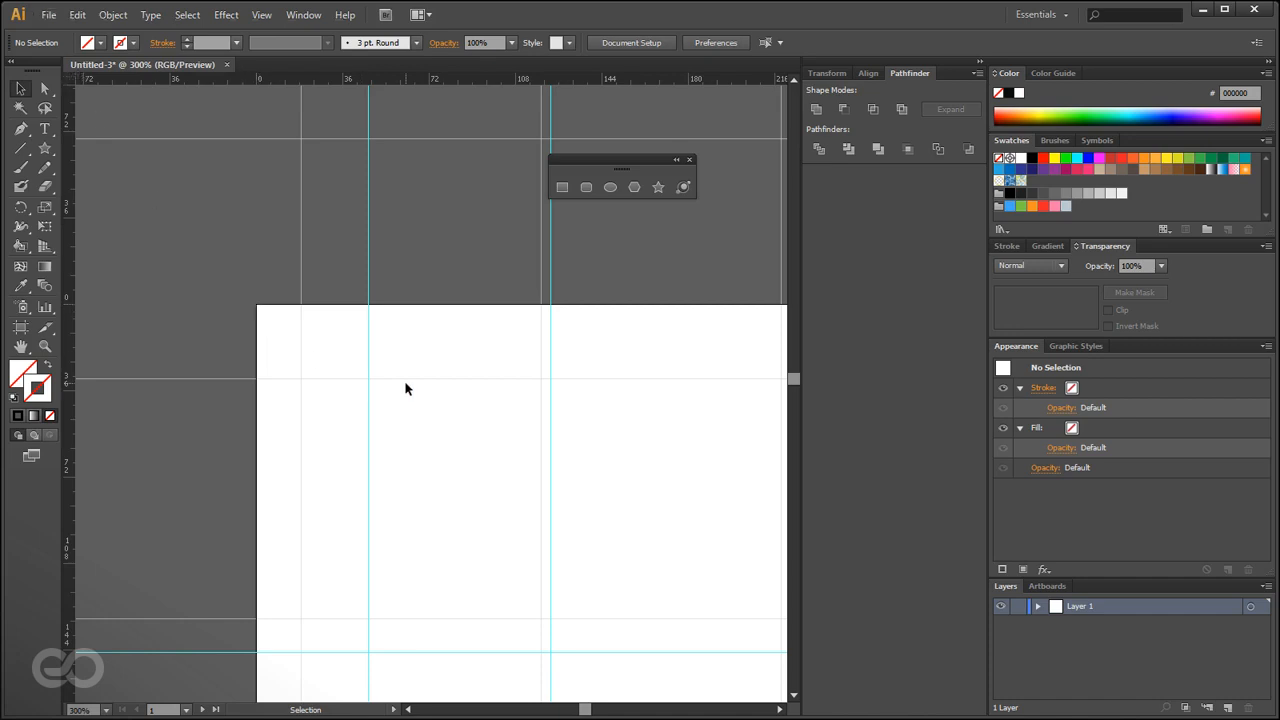
drag(68, 79, 258, 306)
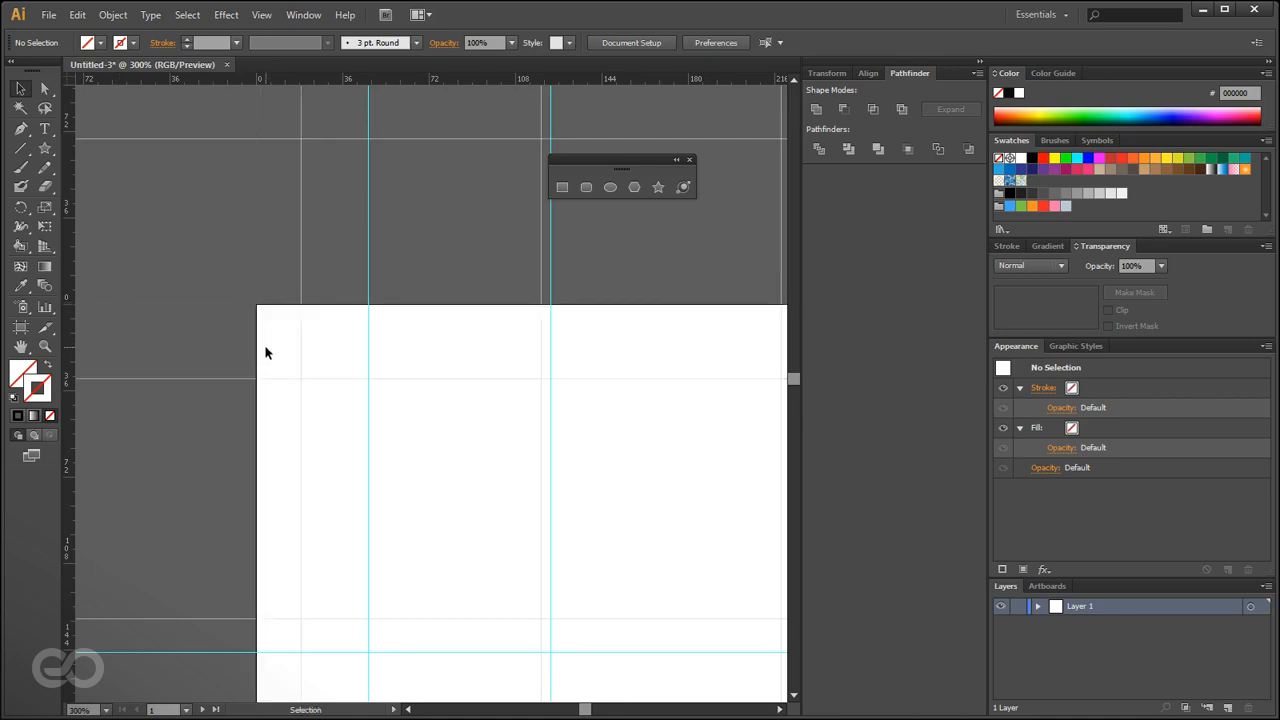
right_click(273, 78)
click(304, 198)
drag(68, 79, 258, 305)
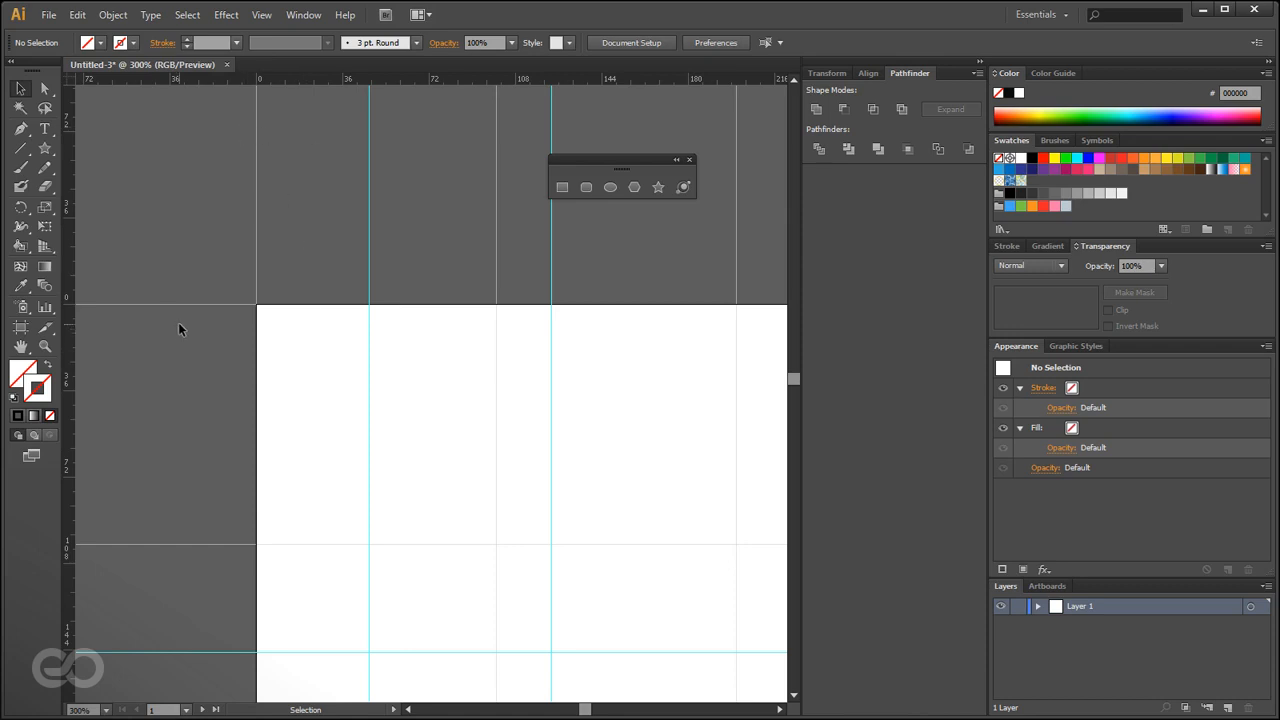
Examine at several magnifications how the gridlines line up with the horizontal ruler's marks.
scroll(175, 312, down, 1)
scroll(326, 144, up, 3)
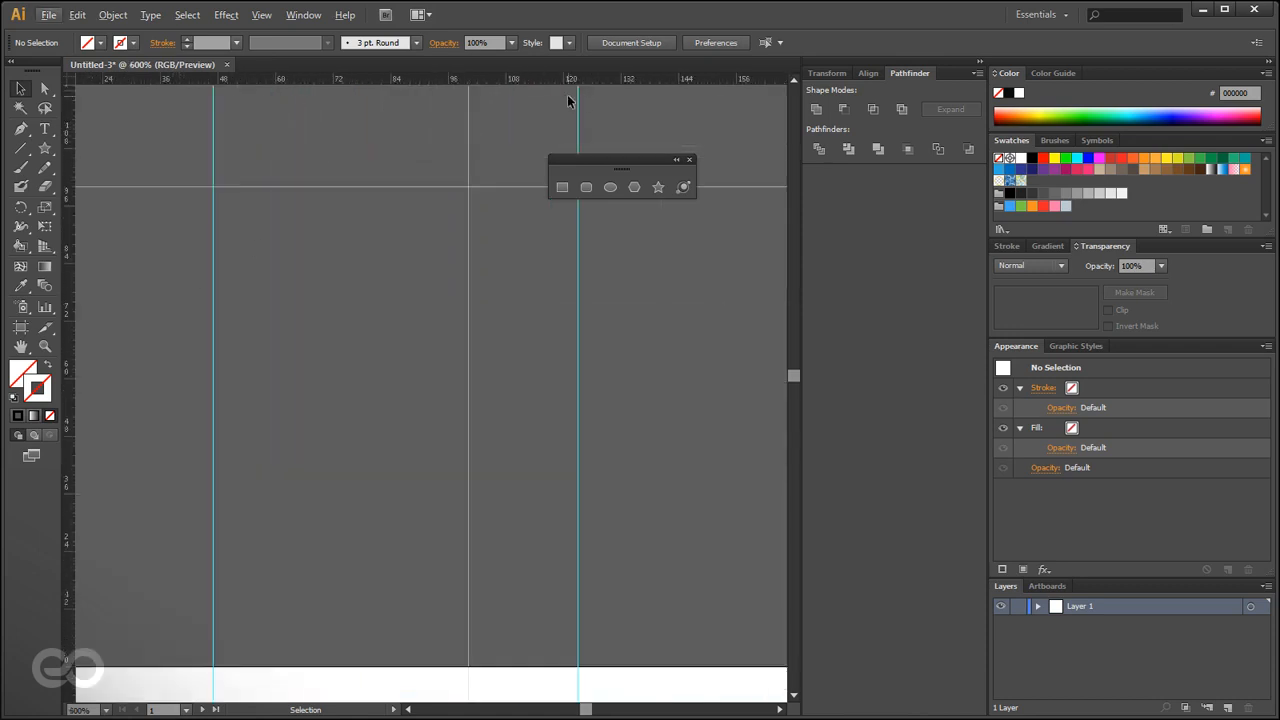
scroll(394, 315, down, 3)
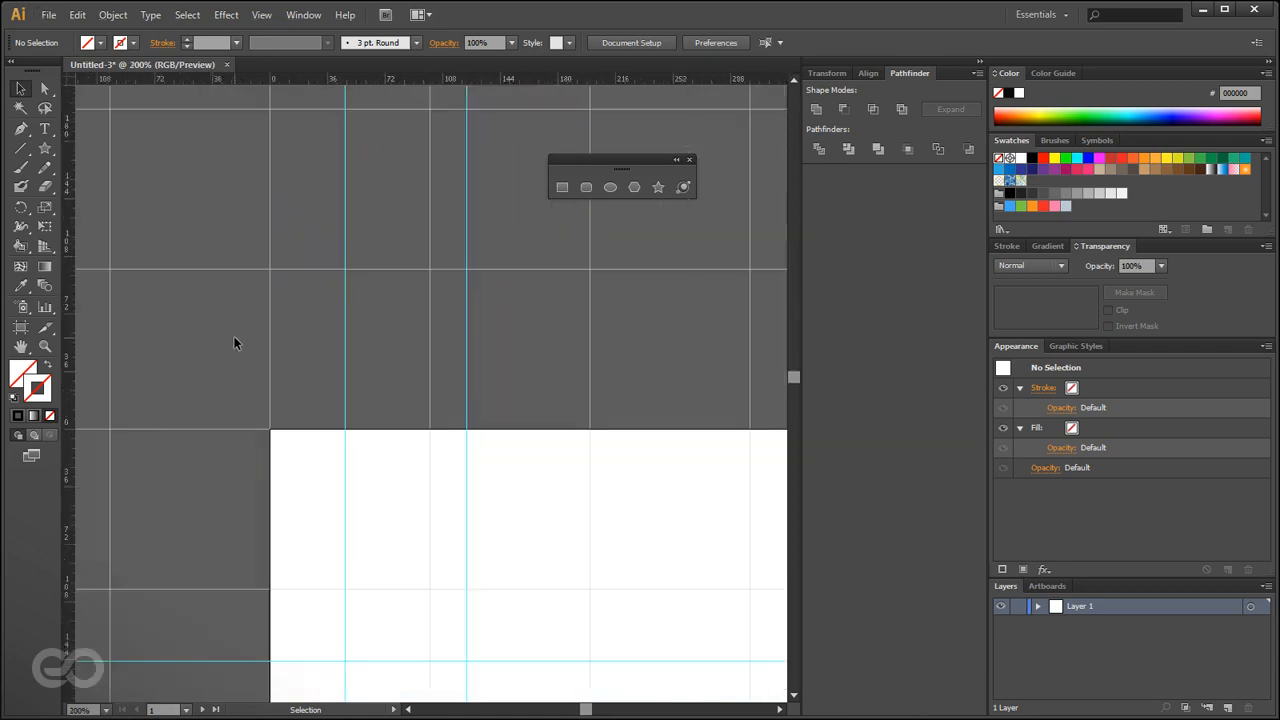
scroll(245, 200, up, 1)
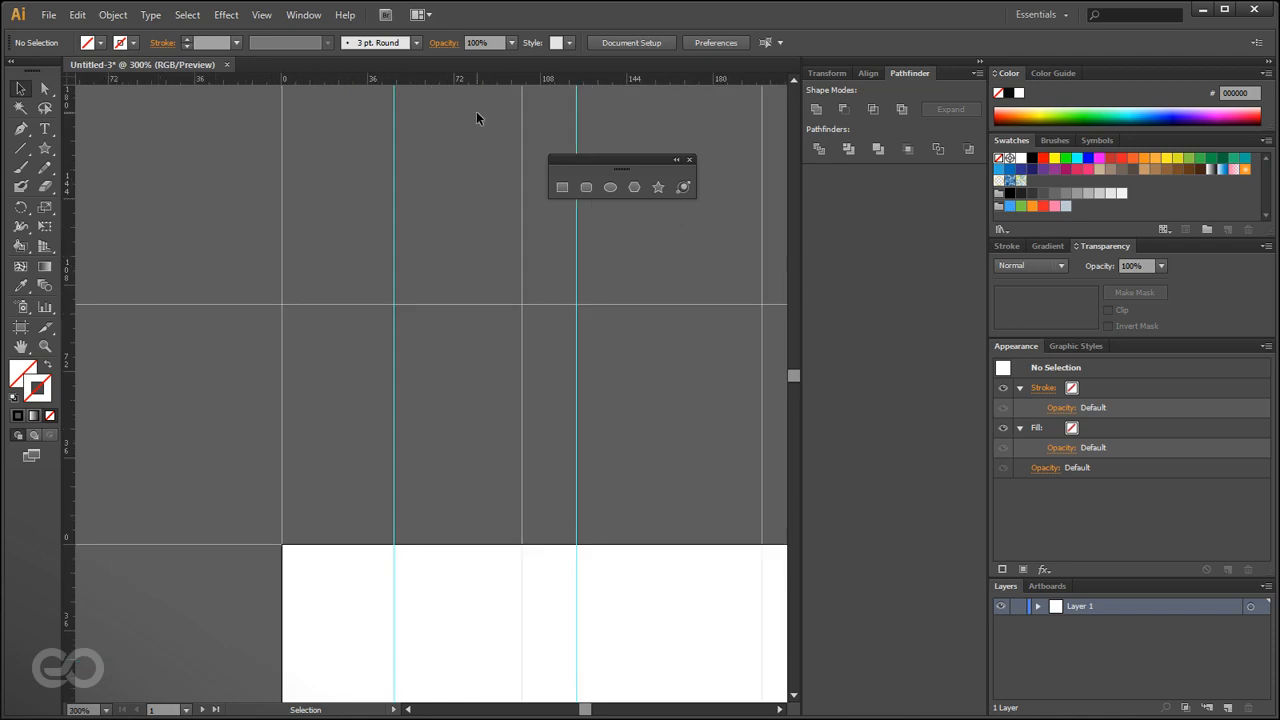
scroll(525, 98, up, 5)
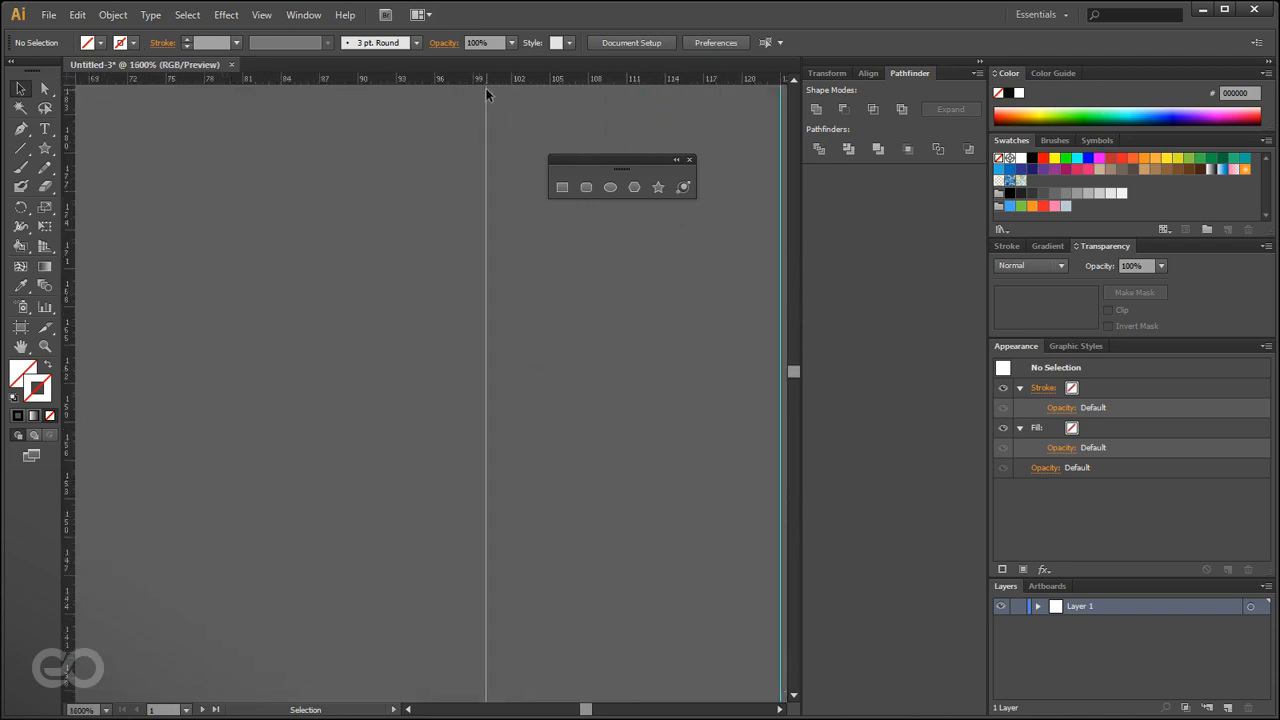
scroll(466, 200, down, 10)
scroll(170, 207, up, 2)
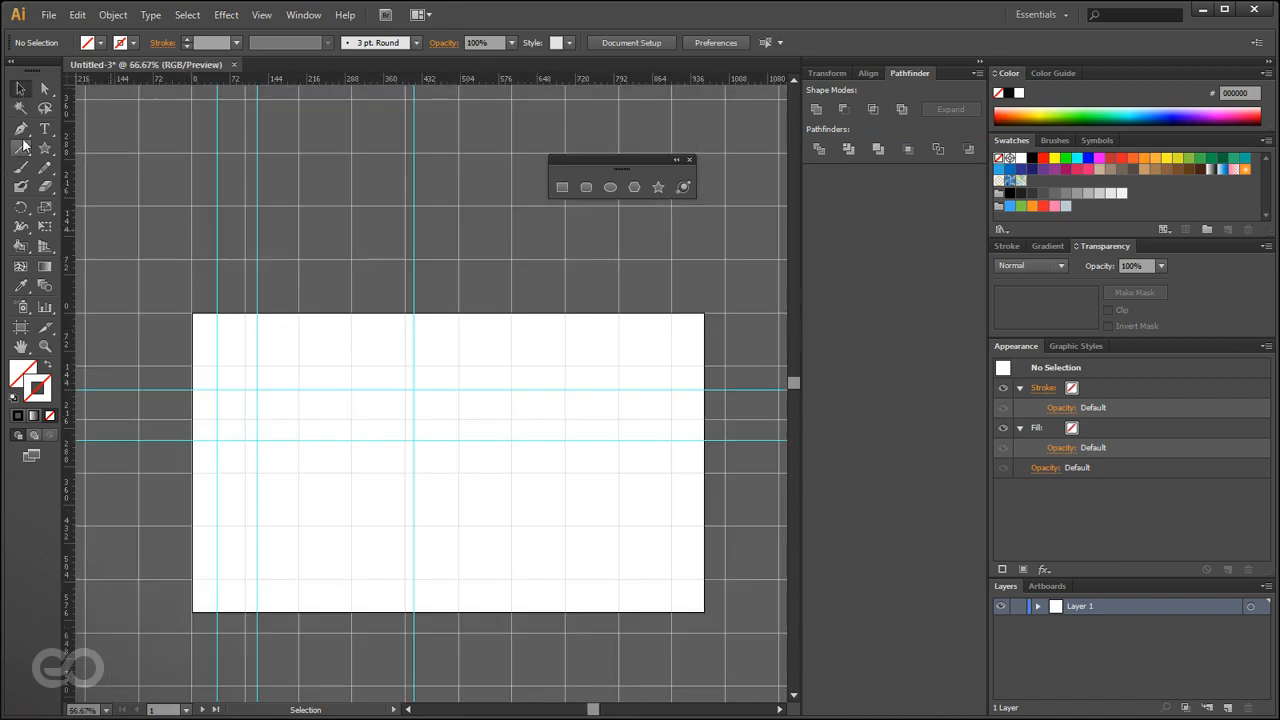
Draw a 200 × 200 px circle snapped to the grid and centred at X 600, Y 200 px, and delete it.
drag(45, 160, 97, 183)
drag(461, 366, 559, 461)
key(v)
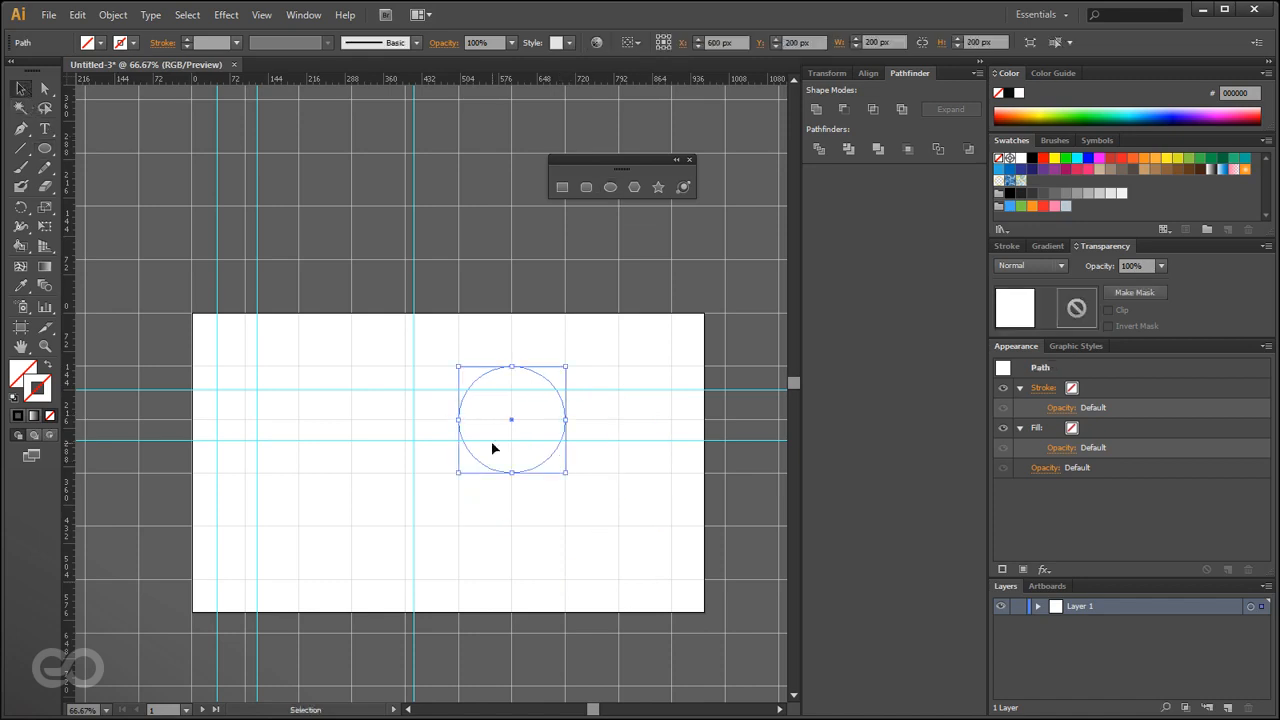
key(Delete)
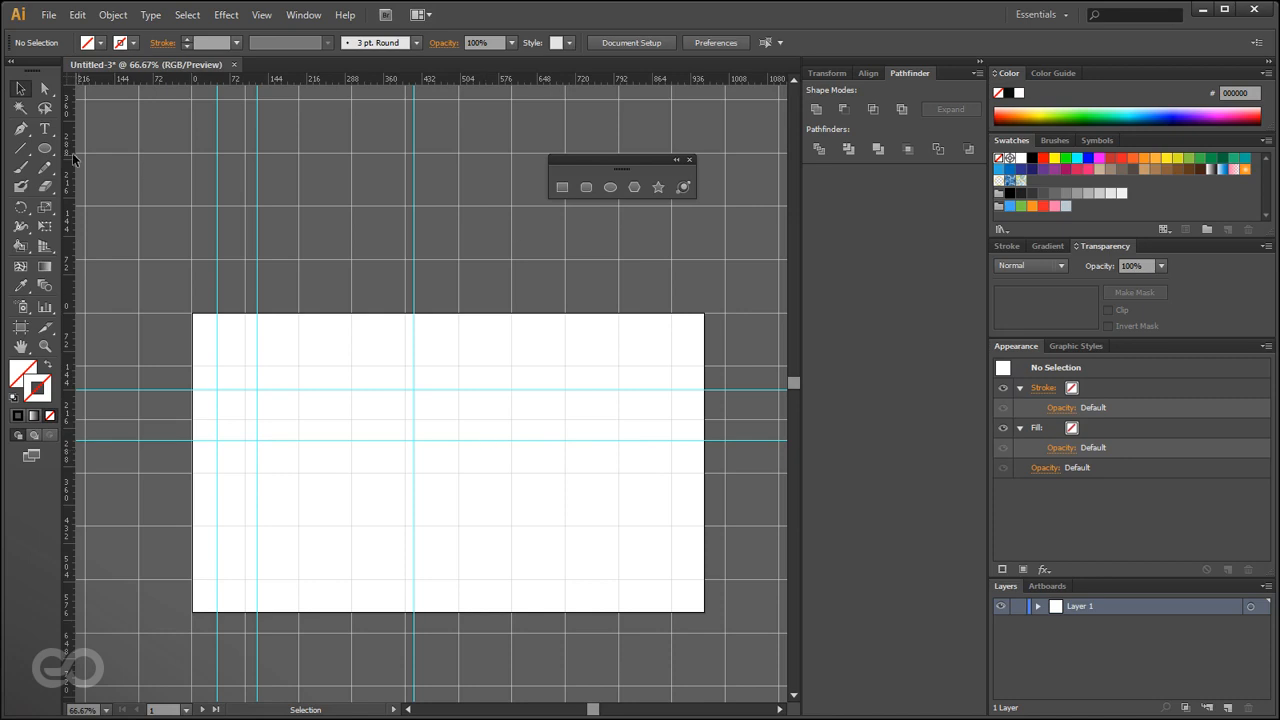
Review the color mode and profile options for a new document, and close the dialog without creating one.
click(48, 15)
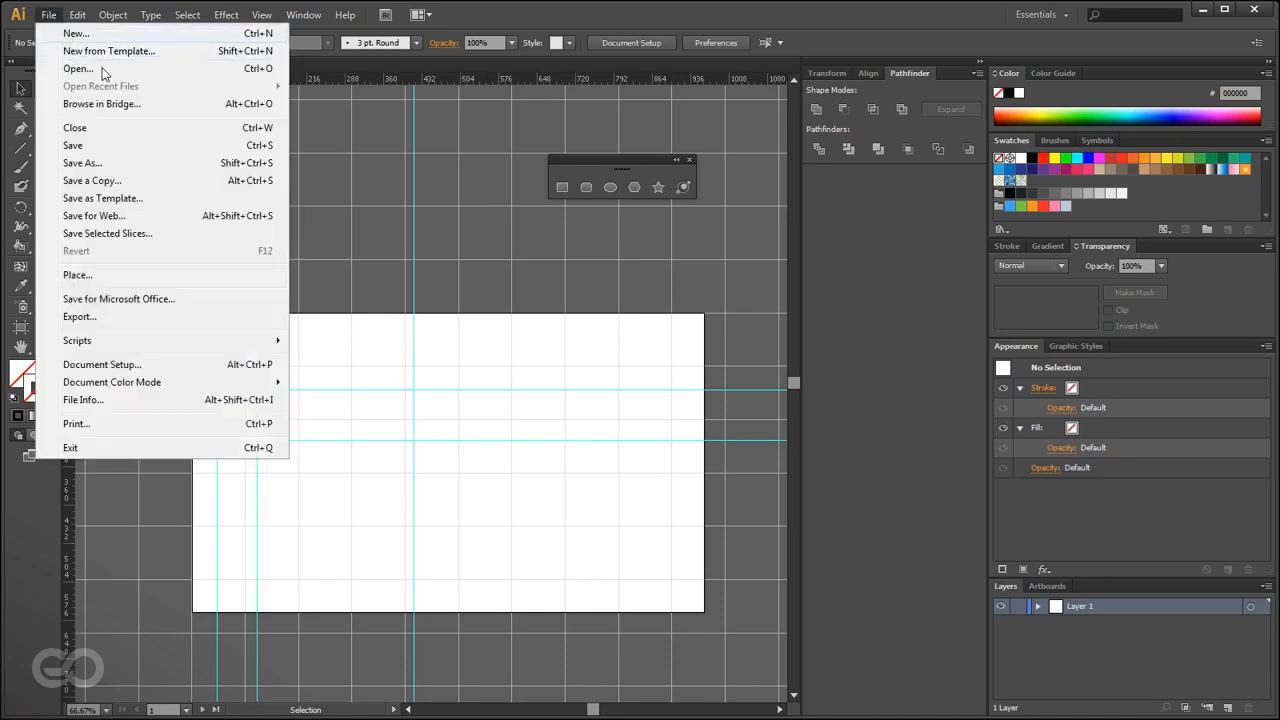
click(80, 34)
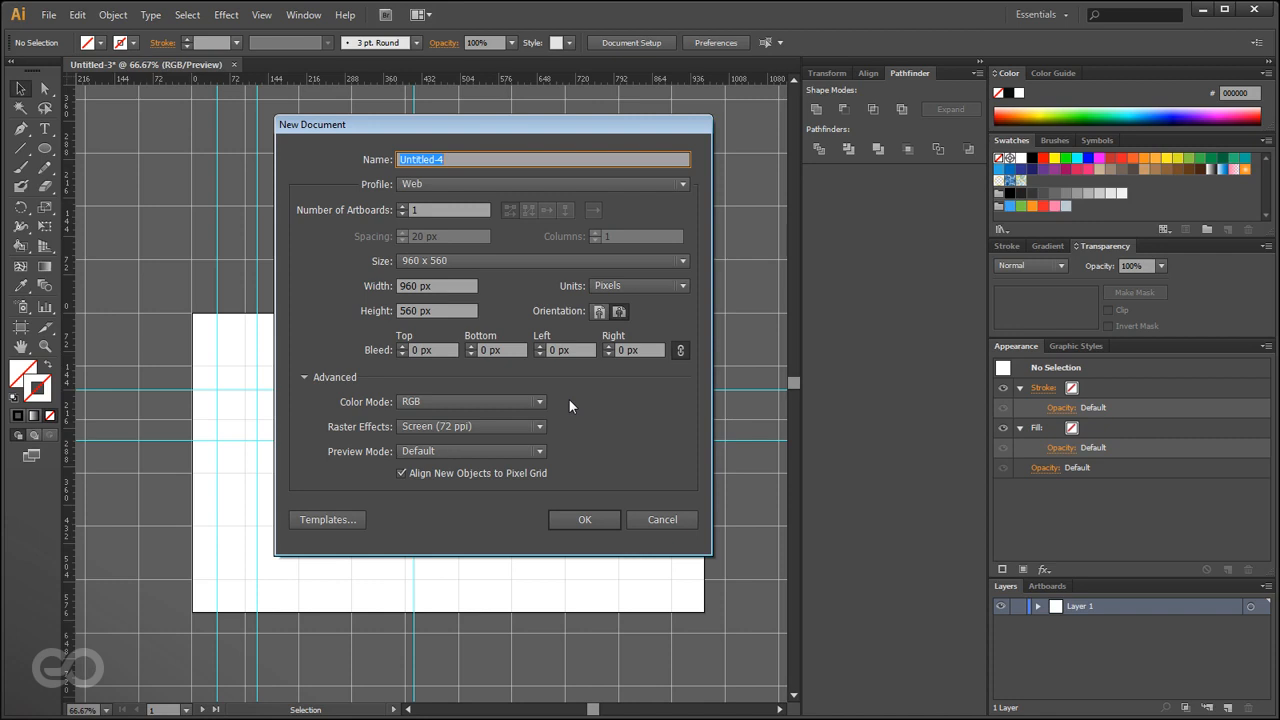
click(420, 402)
click(419, 399)
click(419, 399)
click(424, 436)
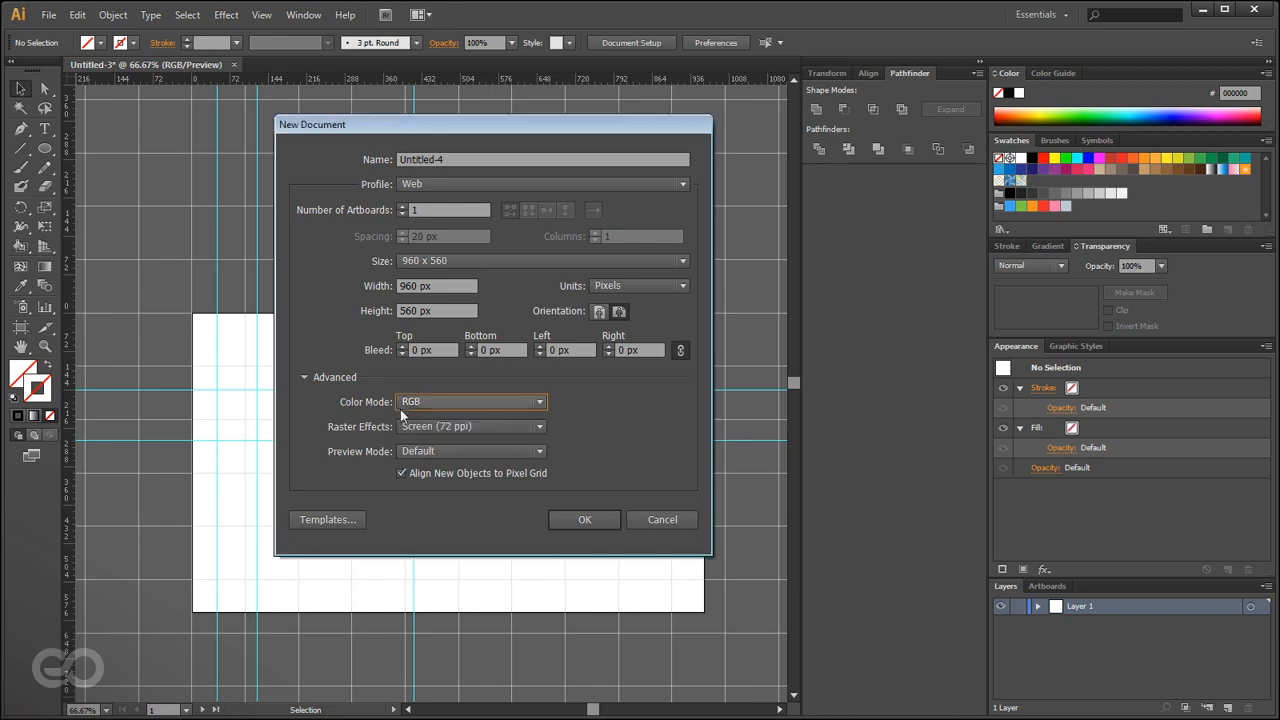
click(409, 404)
click(498, 387)
click(420, 181)
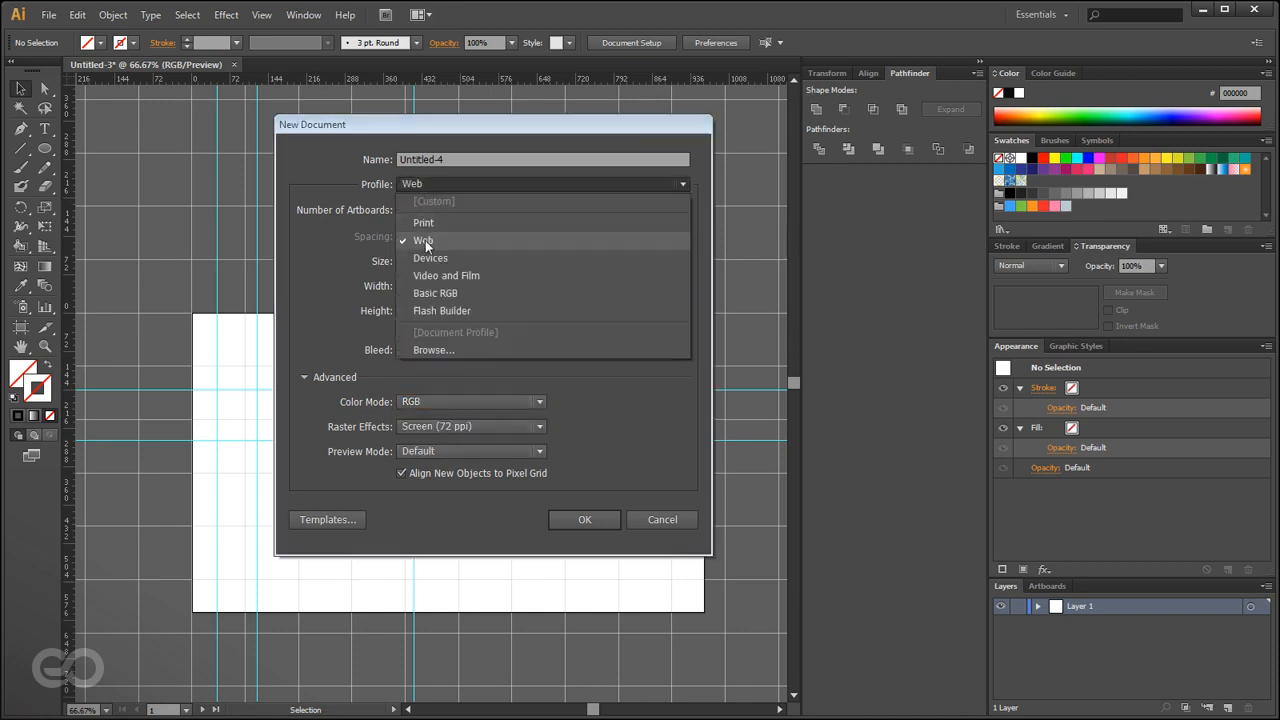
click(328, 314)
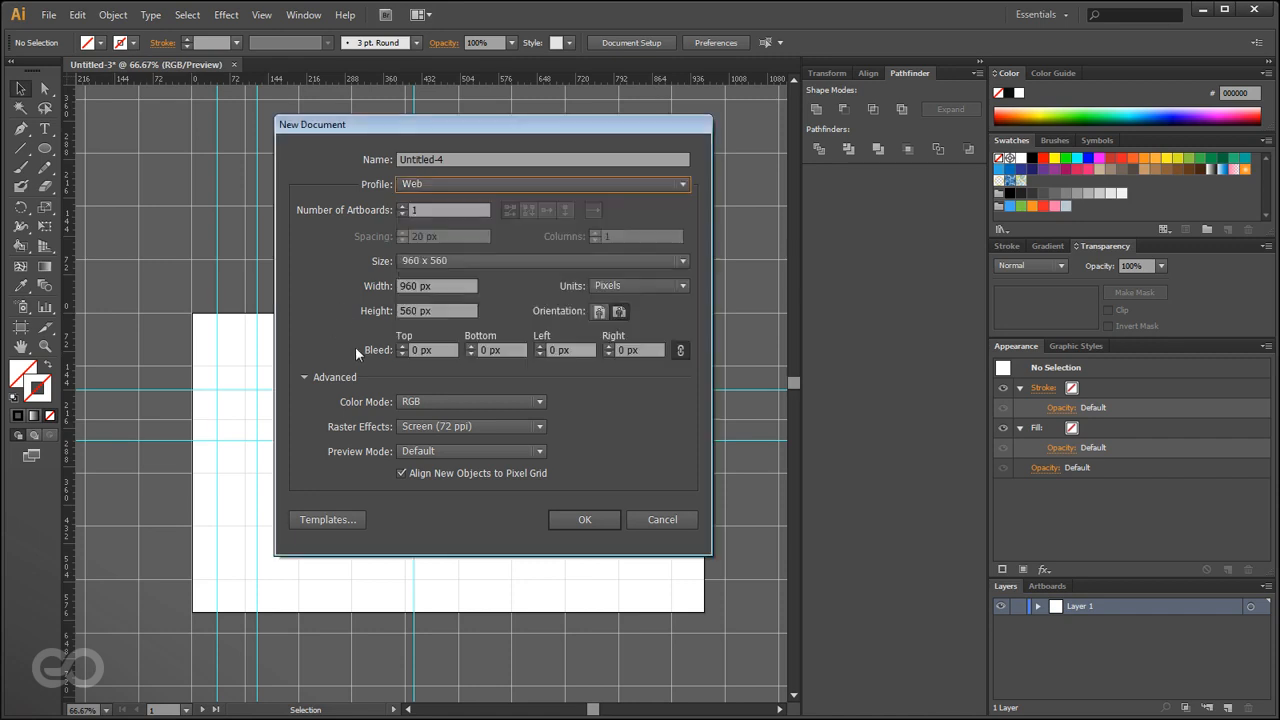
click(663, 520)
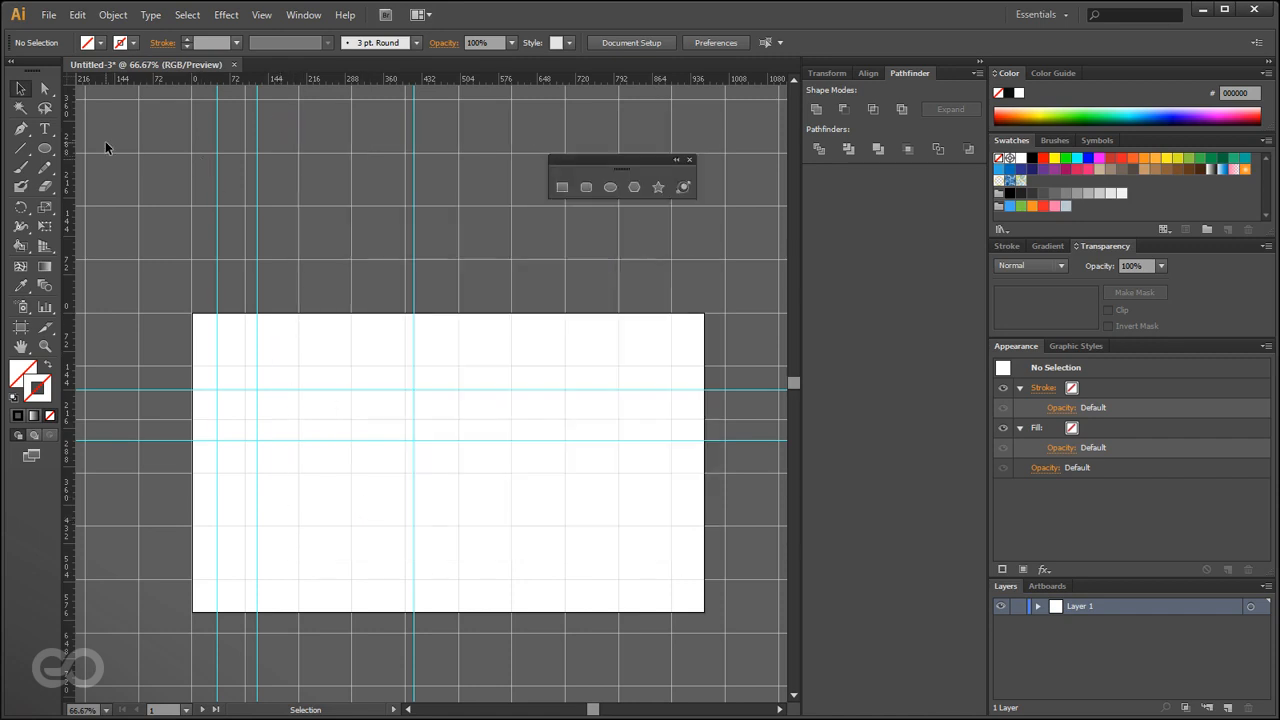
View the unit options available for the horizontal ruler without changing them.
right_click(176, 80)
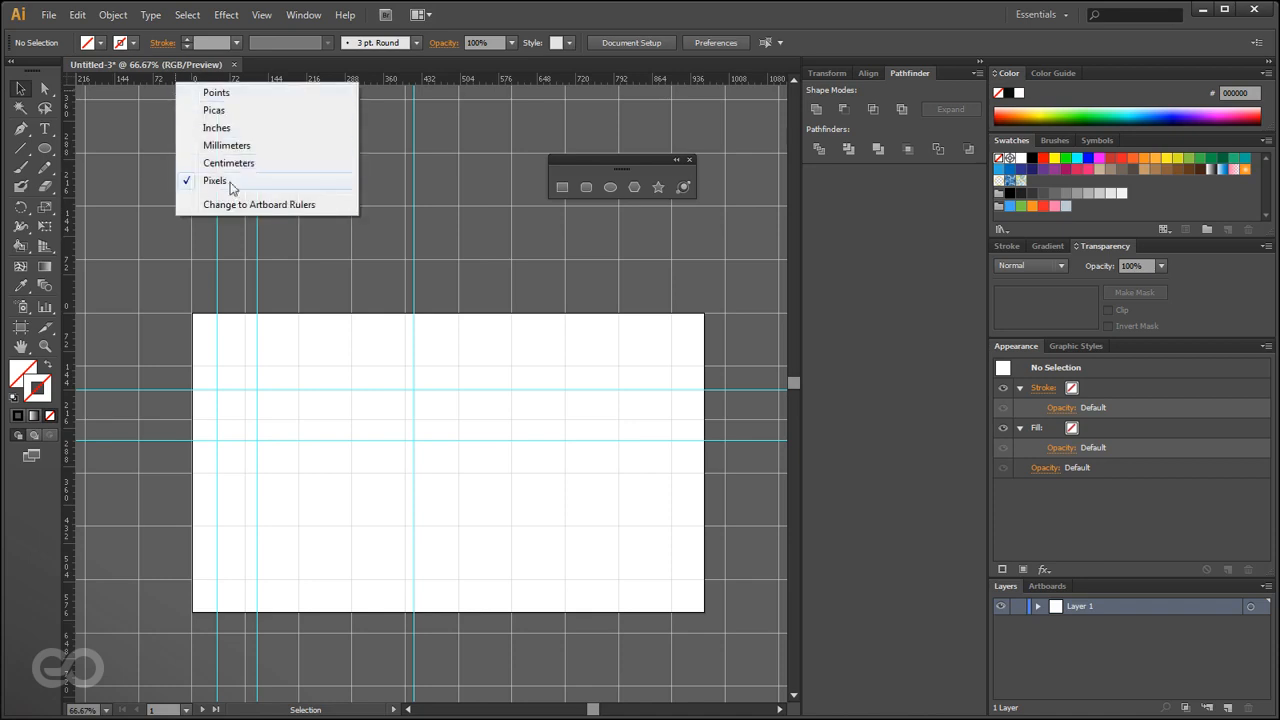
right_click(372, 80)
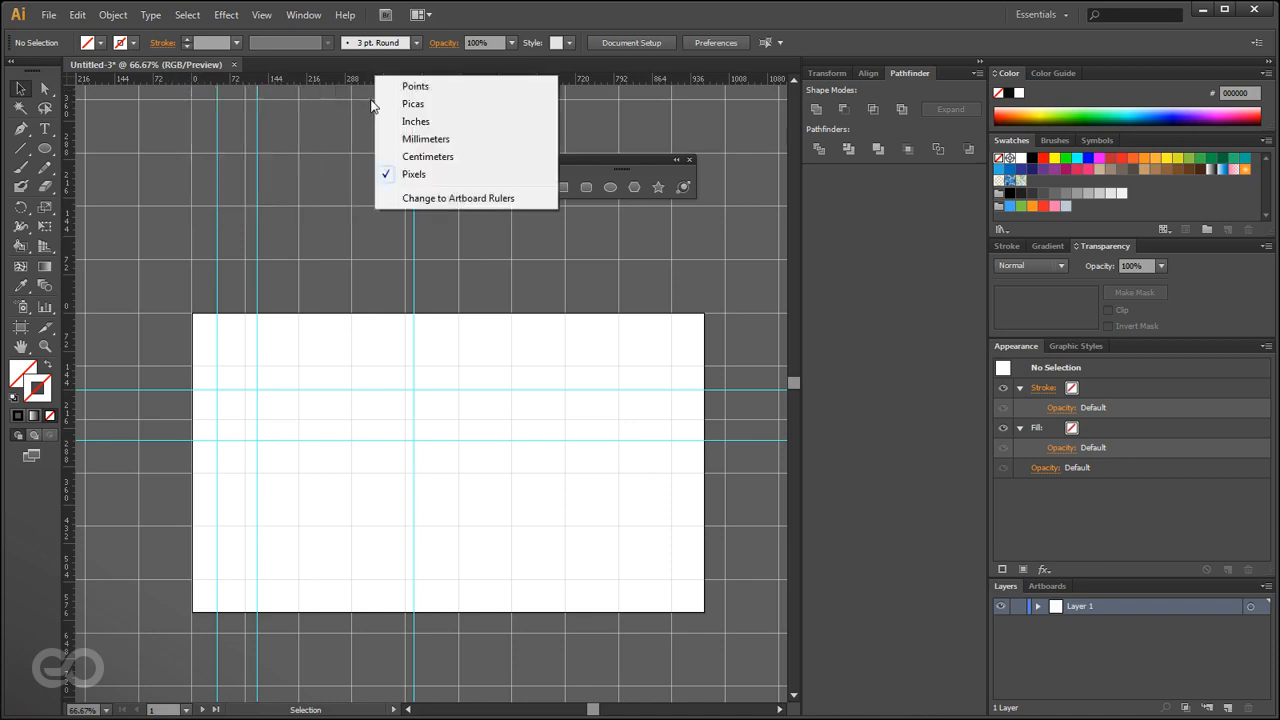
click(305, 327)
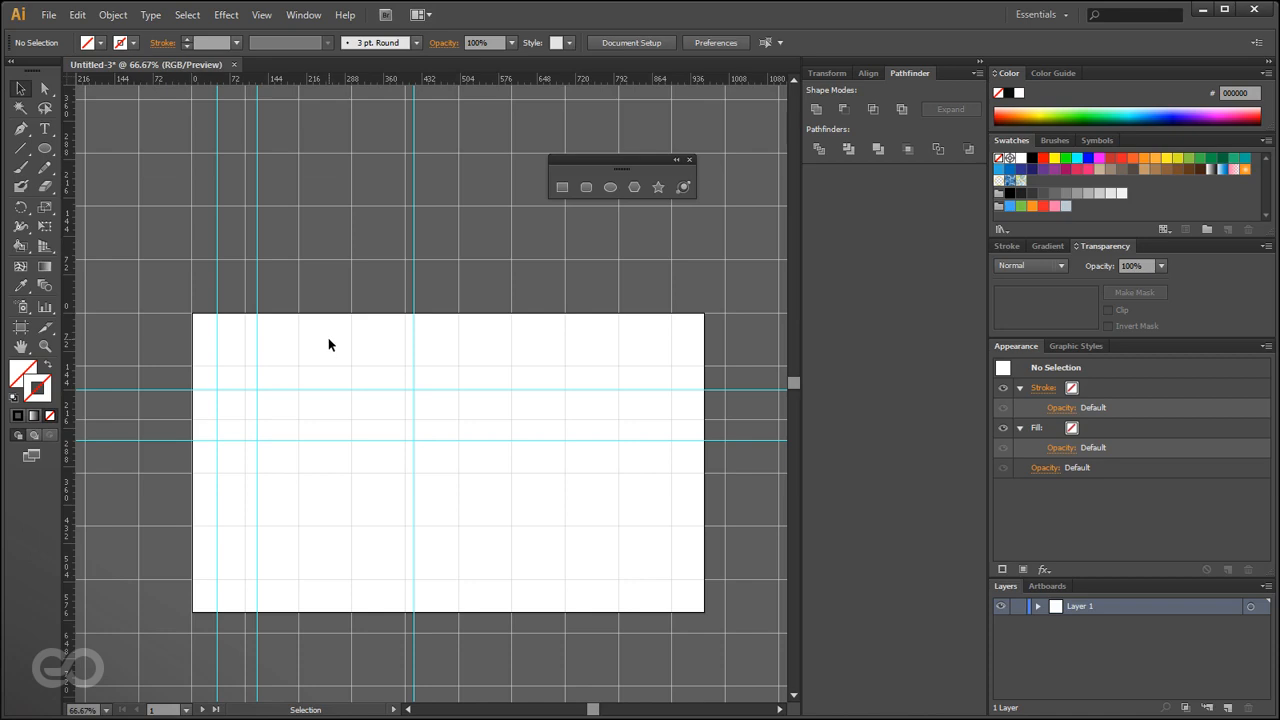
Draw a closed four-point path about 200 × 300 px with the Pen tool, snapped to the grid from a smooth anchor at X 100, Y 100 px.
click(47, 89)
click(21, 129)
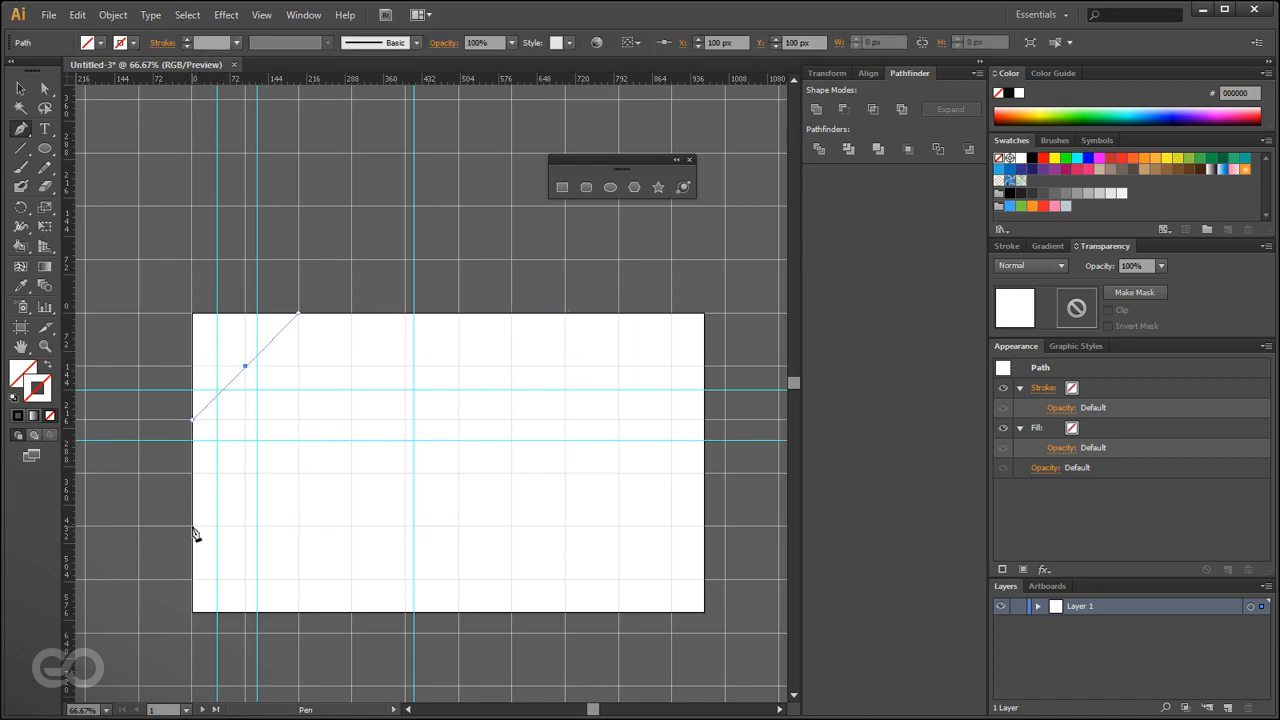
click(245, 525)
click(351, 525)
click(351, 366)
click(245, 366)
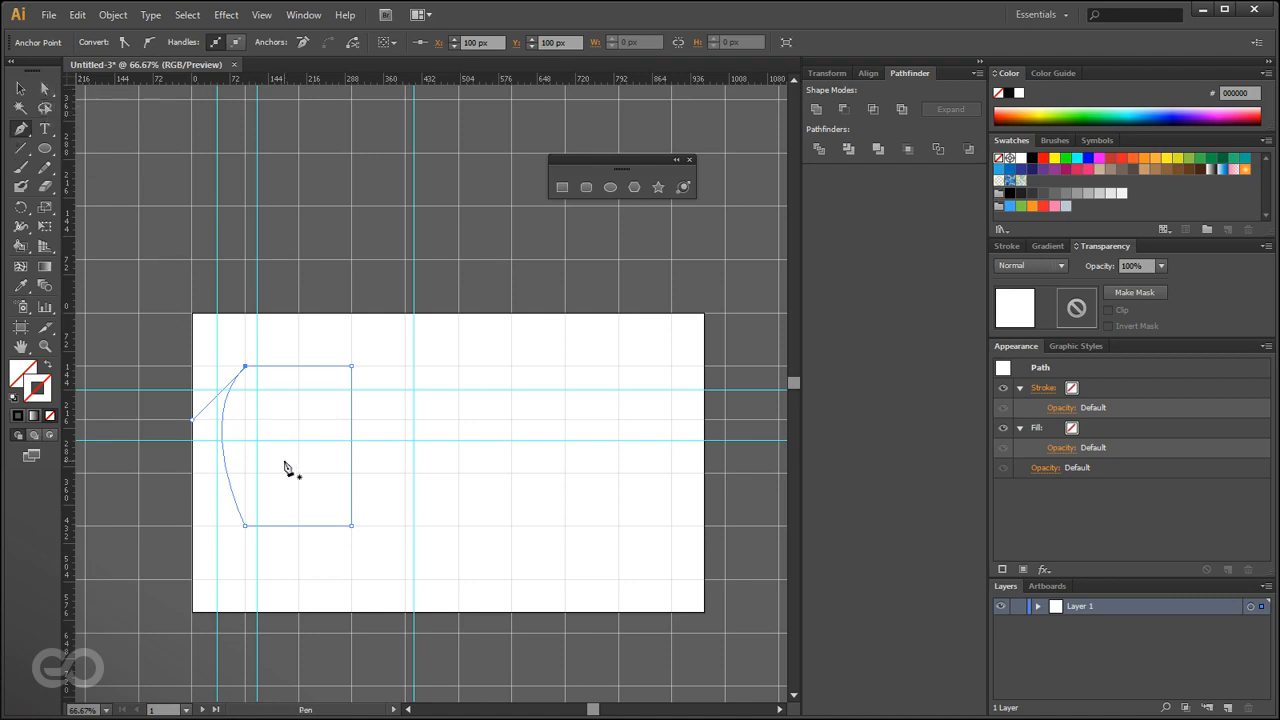
Move the path's upper-right anchor to X 400, Y 0 px and delete its upper-left anchor to leave a triangle.
key(ctrl)
drag(349, 368, 404, 316)
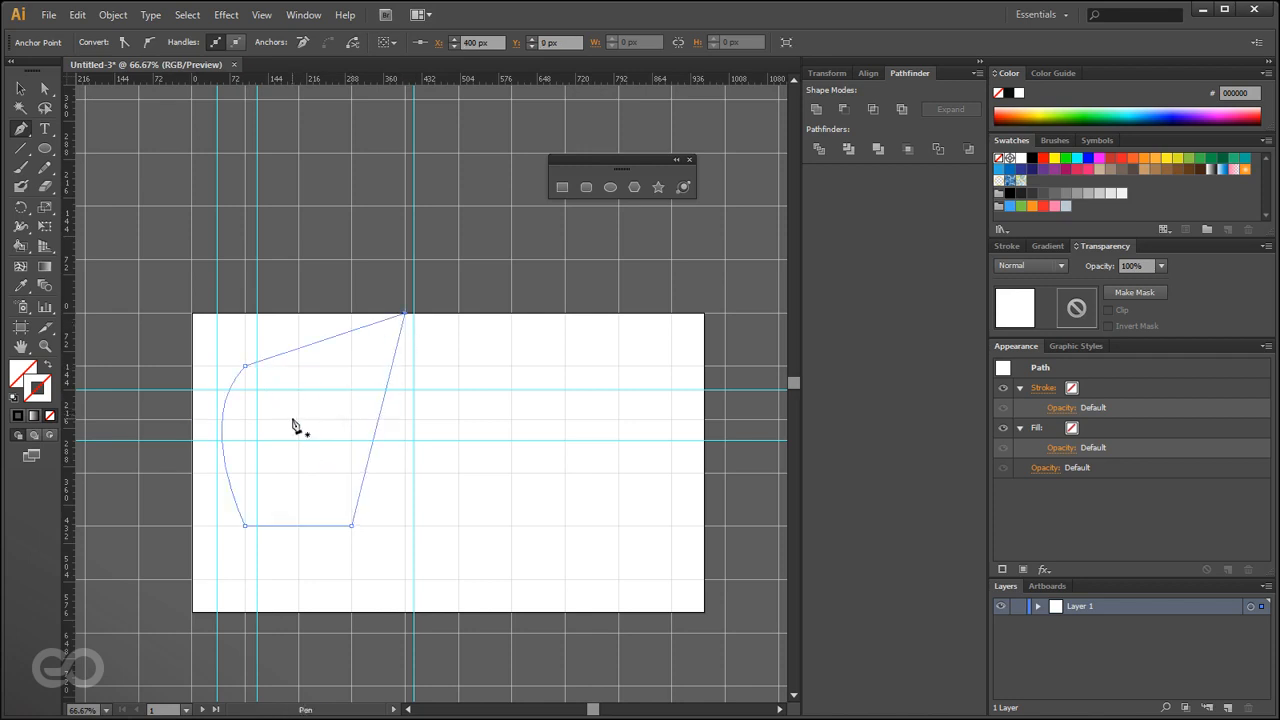
click(246, 367)
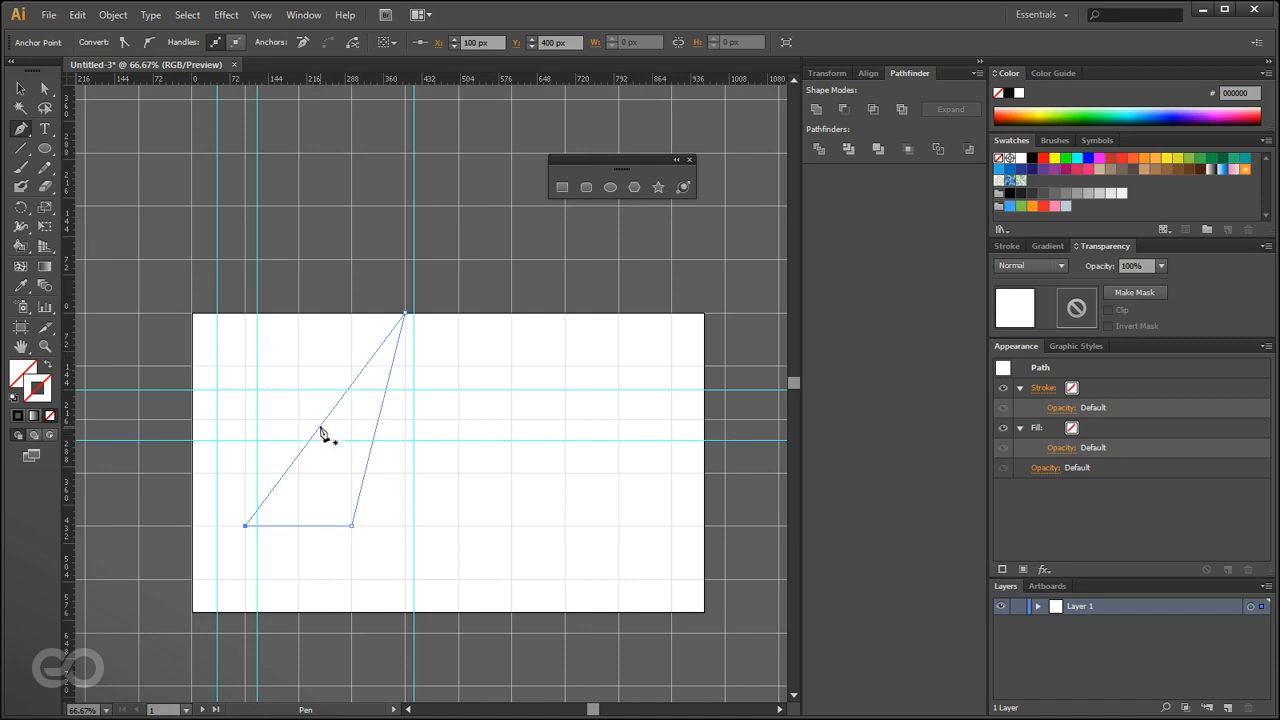
click(379, 417)
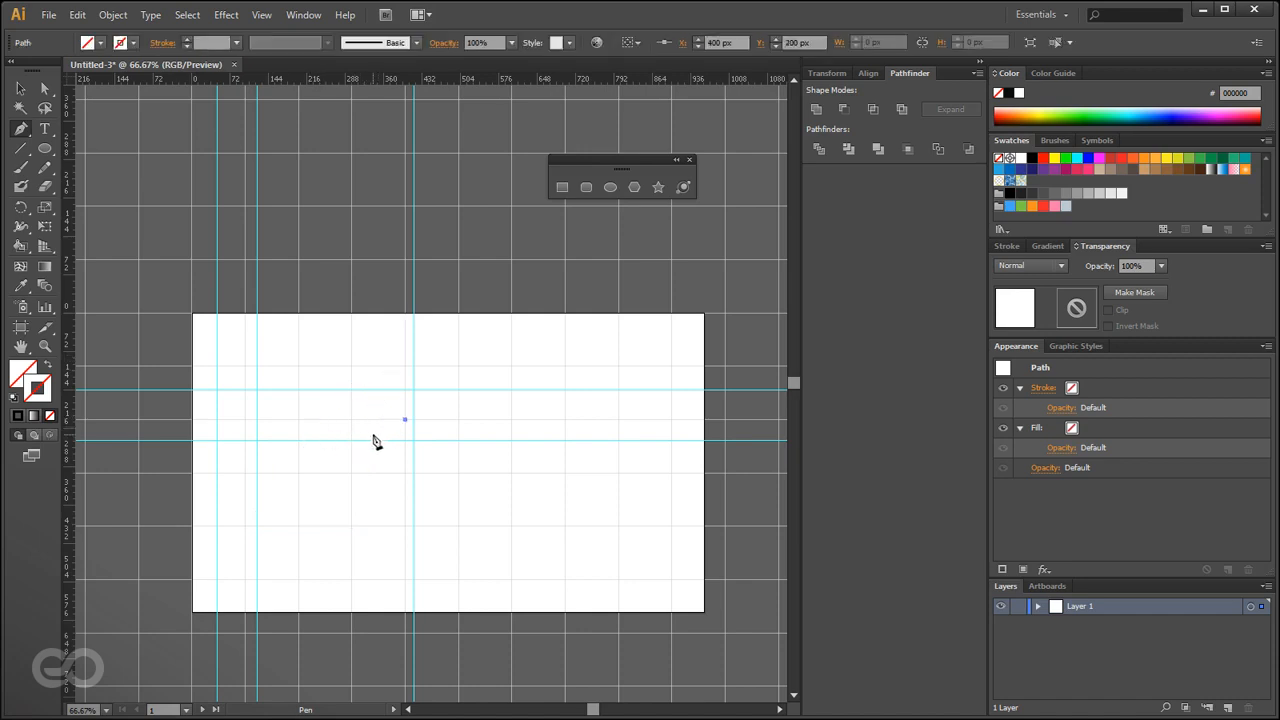
key(ctrl+z)
View the Pen tool variants, including the Convert Anchor Point tool.
drag(20, 128, 156, 190)
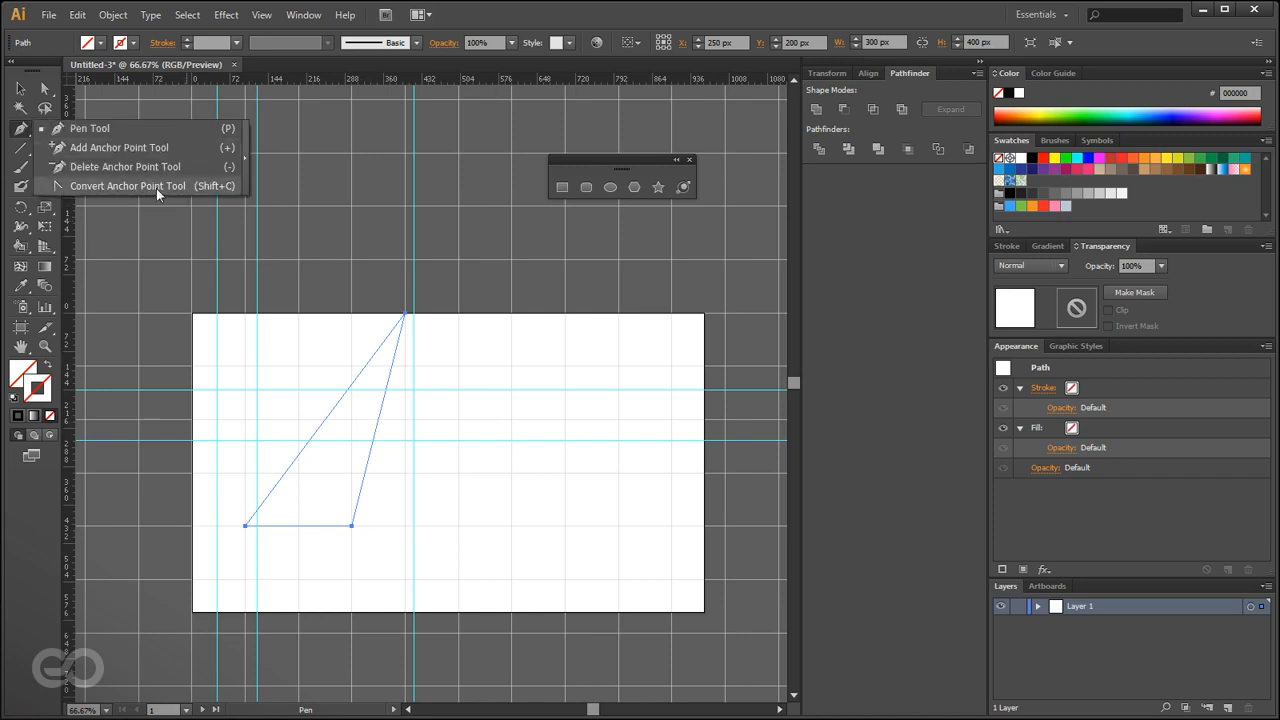
key(alt)
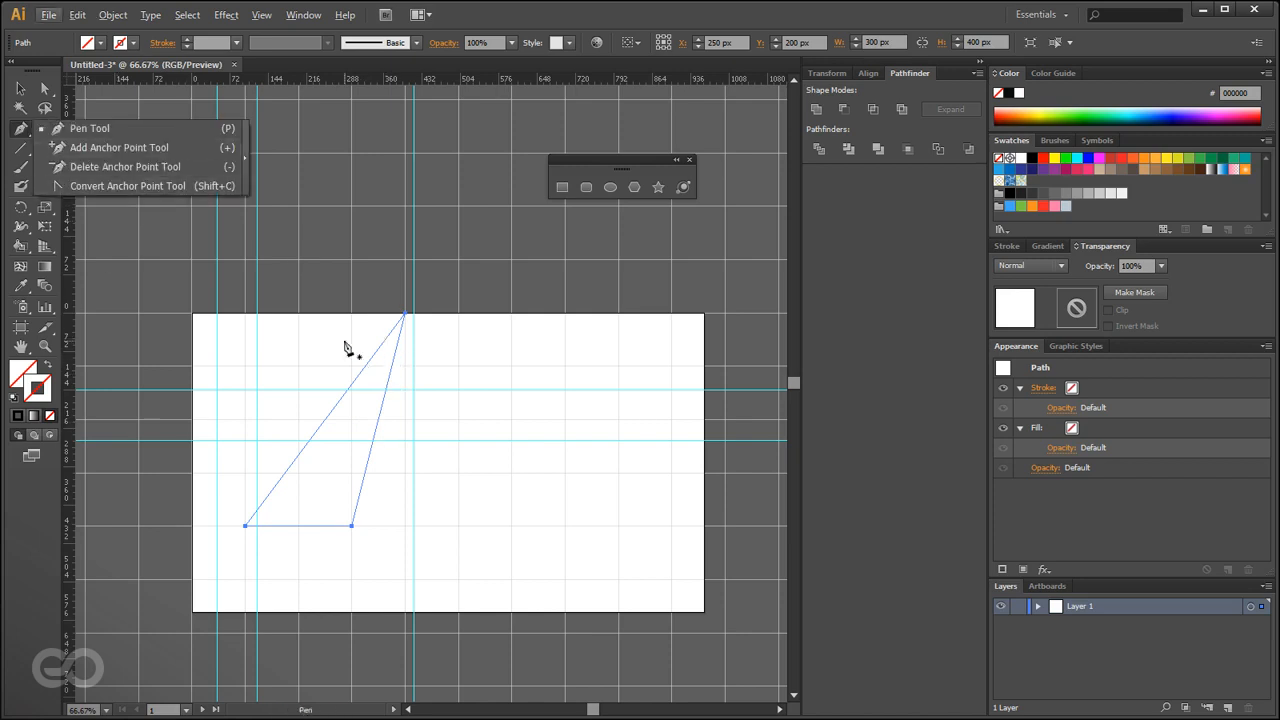
key(alt)
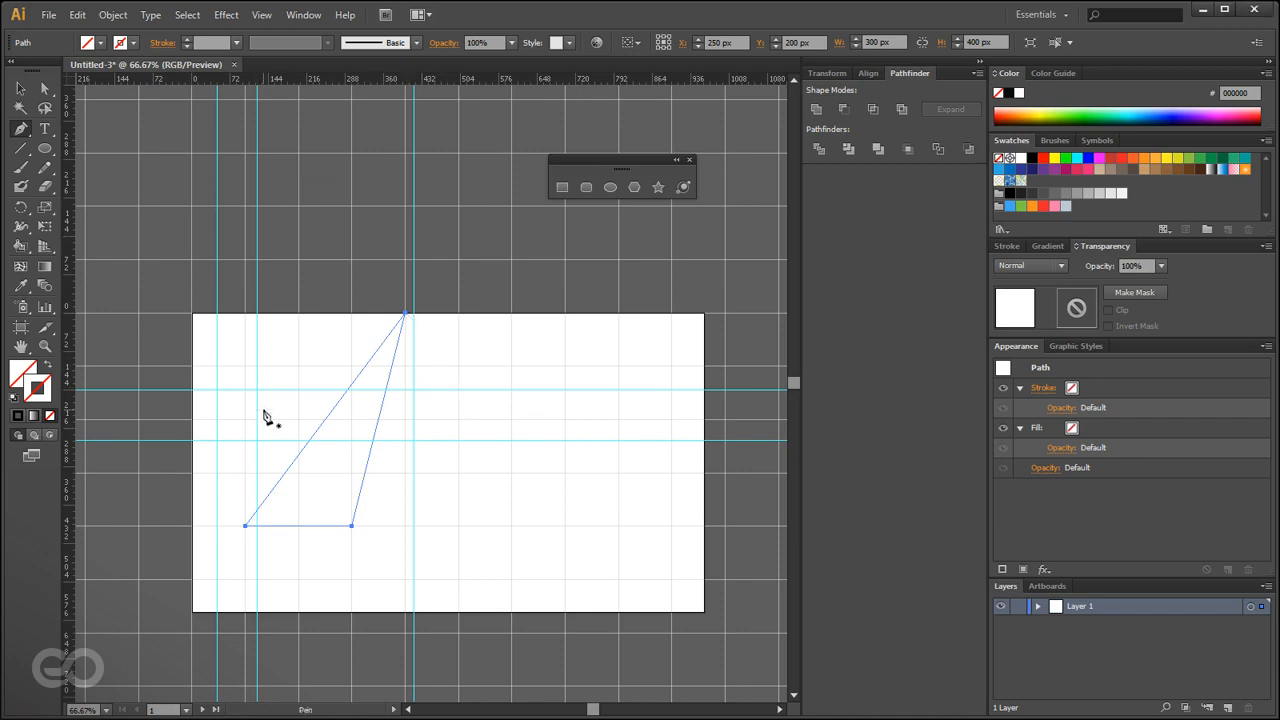
Turn off Snap to Grid and convert the triangle's top anchor into a smooth point with long slanted handles.
key(ctrl)
click(266, 22)
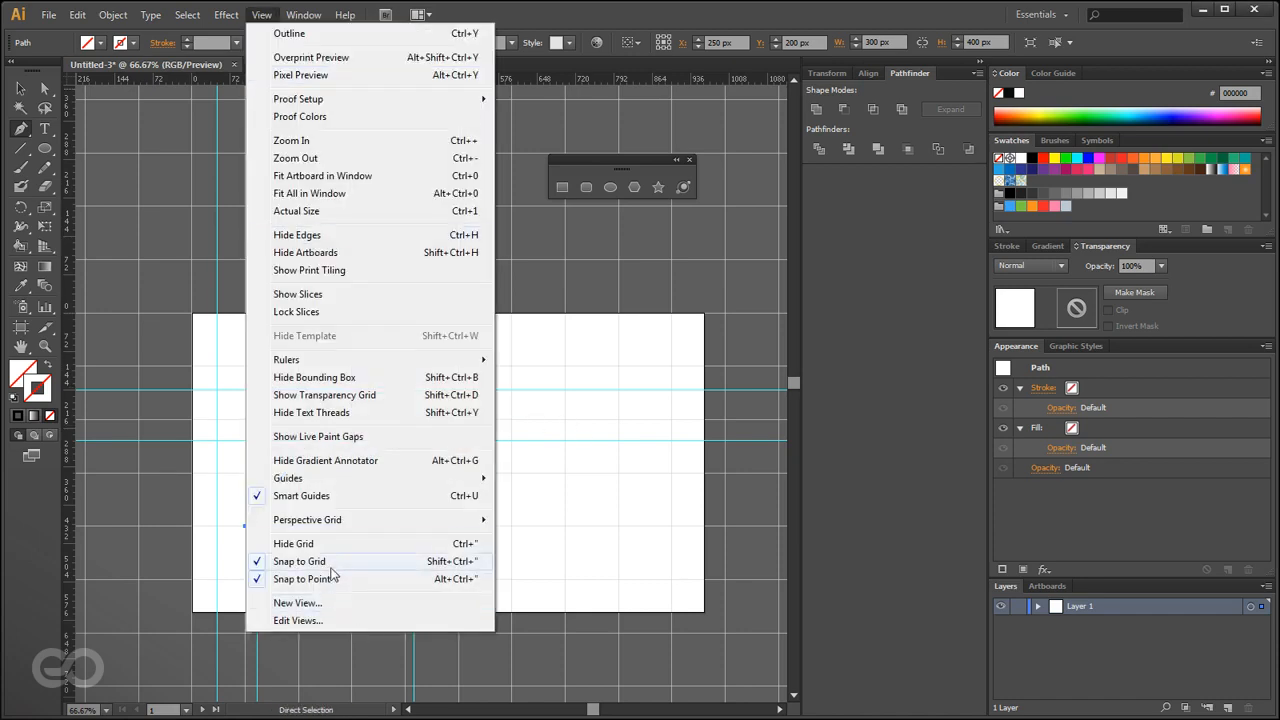
click(334, 575)
key(alt)
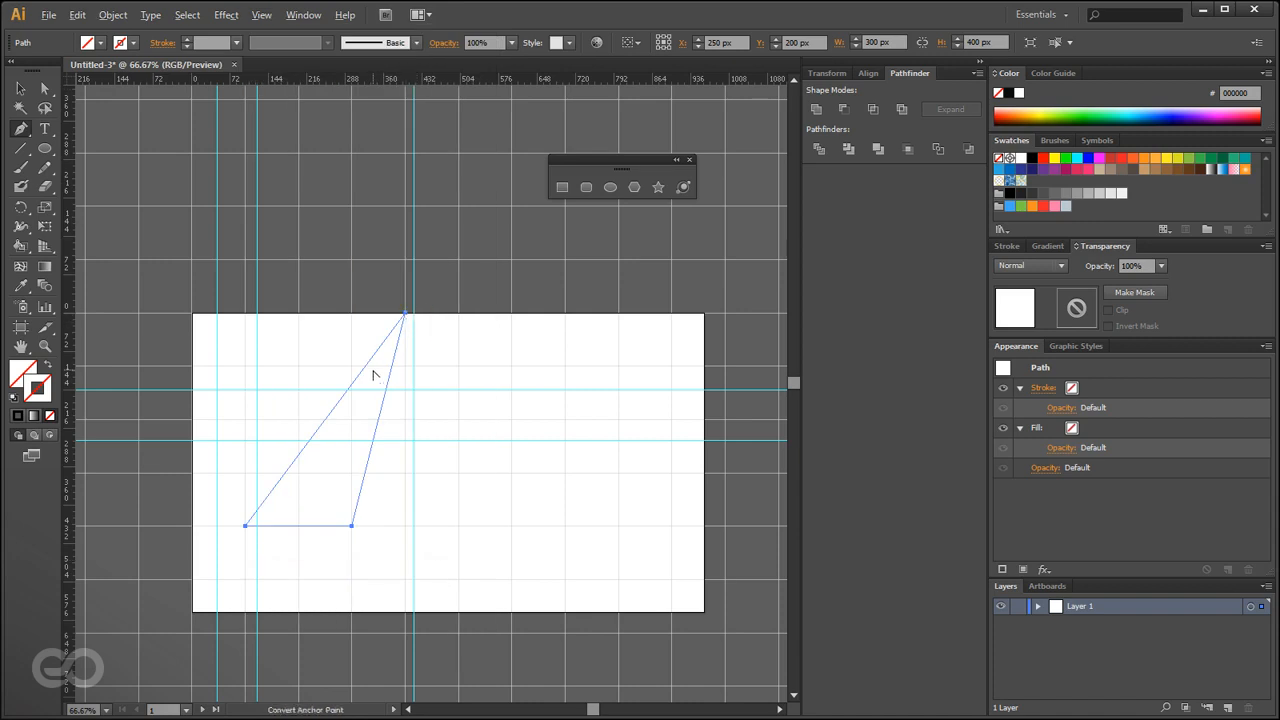
drag(405, 314, 288, 258)
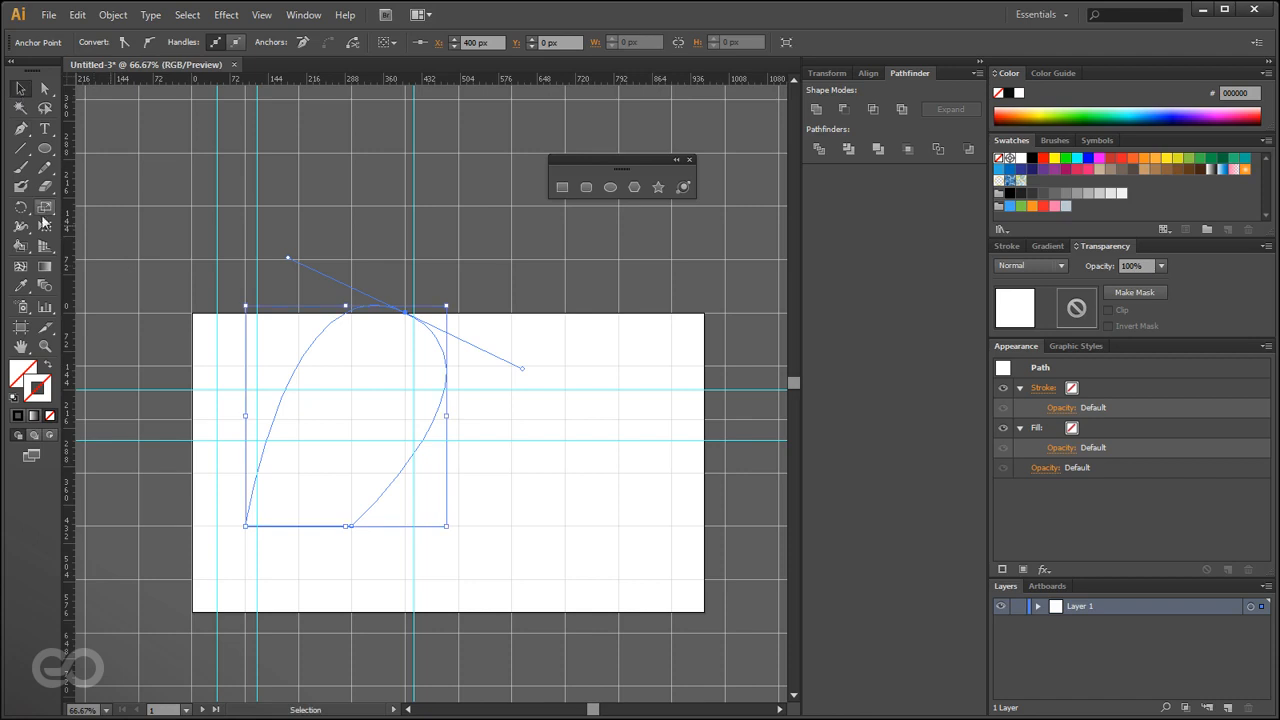
Draw separate circles about 124, 285 and 447 px wide on the artboard's right half without grid snapping, and undo the last one.
click(46, 156)
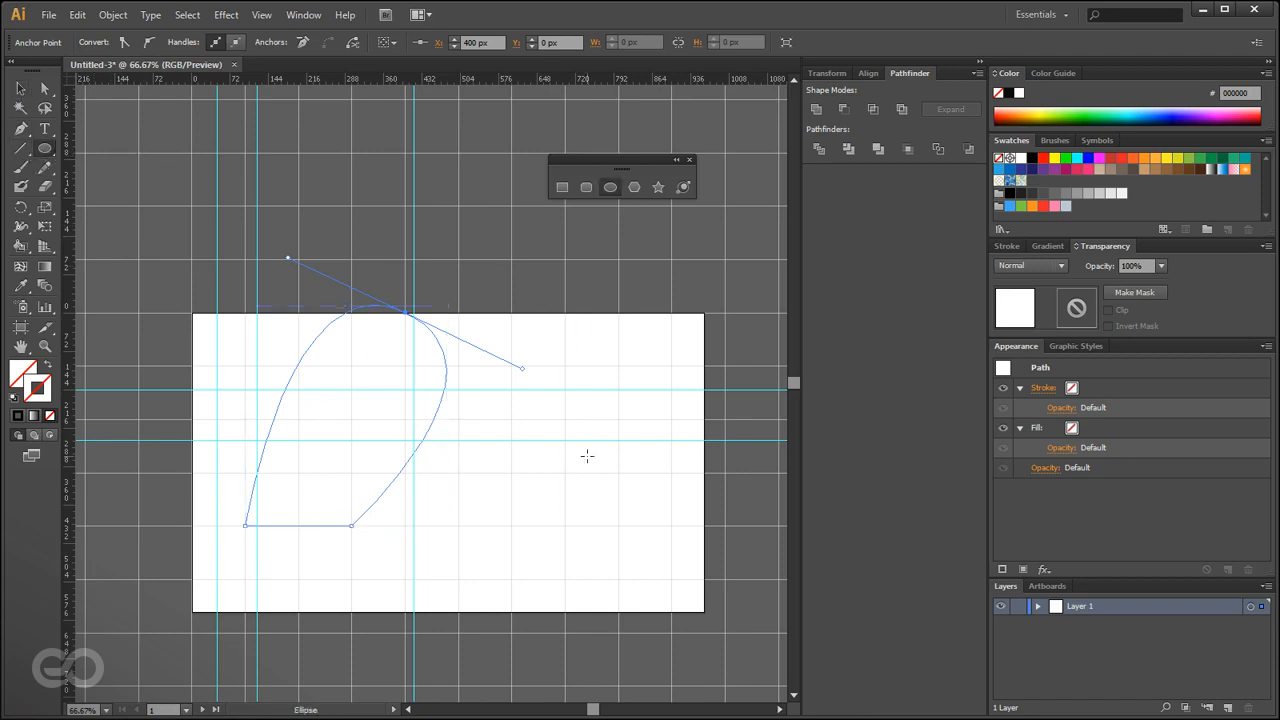
mouse_move(508, 420)
mouse_down()
mouse_move(523, 420)
mouse_move(637, 546)
mouse_move(563, 534)
mouse_move(598, 537)
mouse_move(540, 458)
mouse_move(650, 564)
mouse_move(560, 474)
mouse_move(600, 506)
mouse_move(561, 486)
mouse_up()
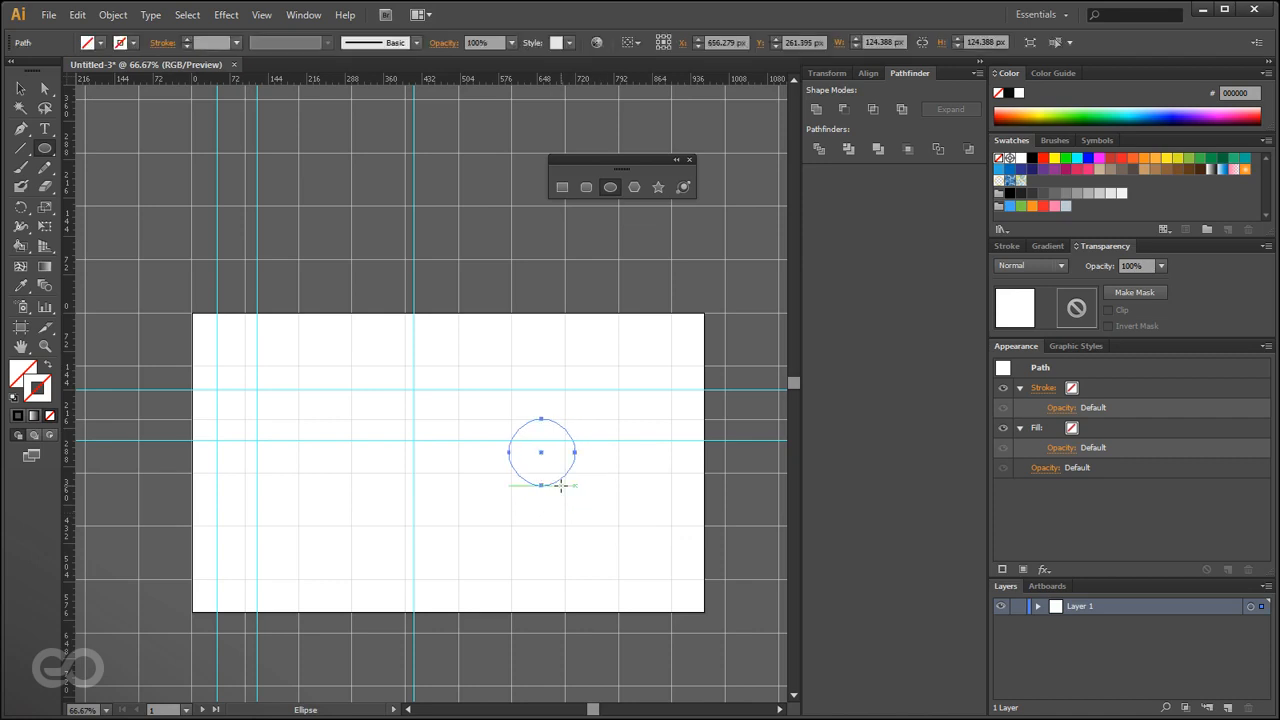
drag(545, 370, 621, 446)
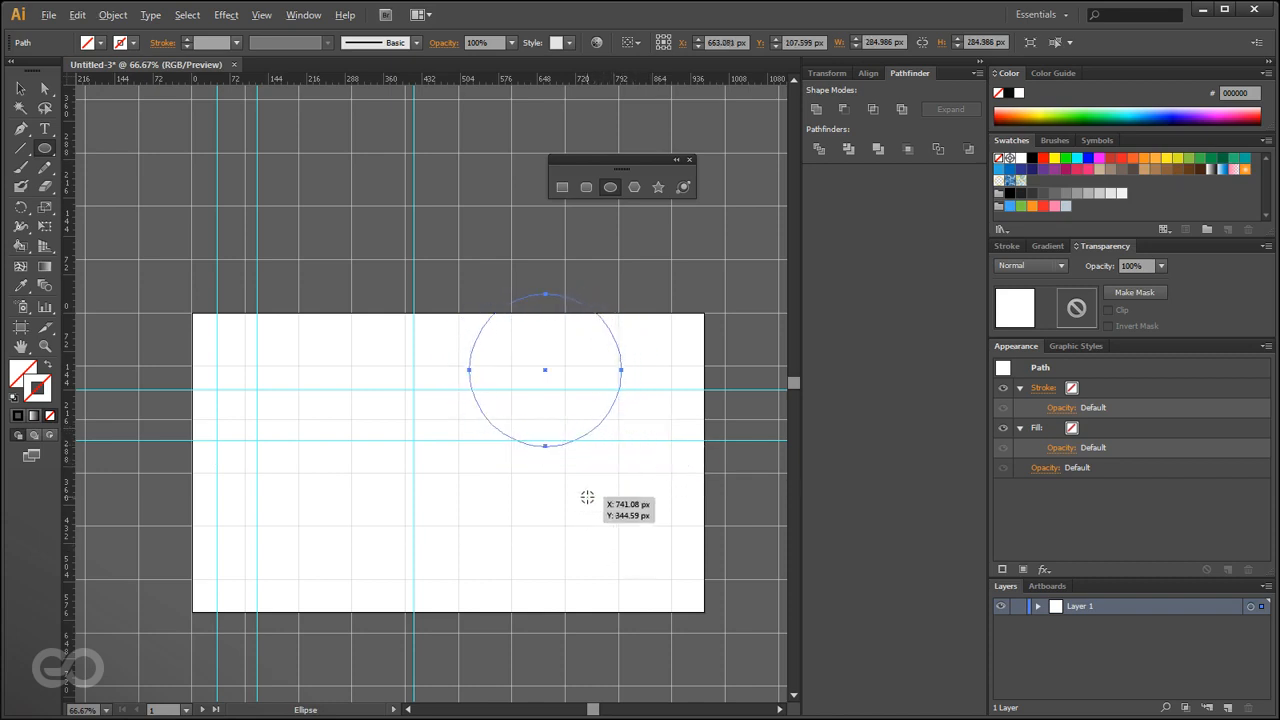
mouse_move(584, 477)
mouse_down()
mouse_move(657, 563)
mouse_move(560, 443)
mouse_move(651, 508)
mouse_move(650, 598)
mouse_up()
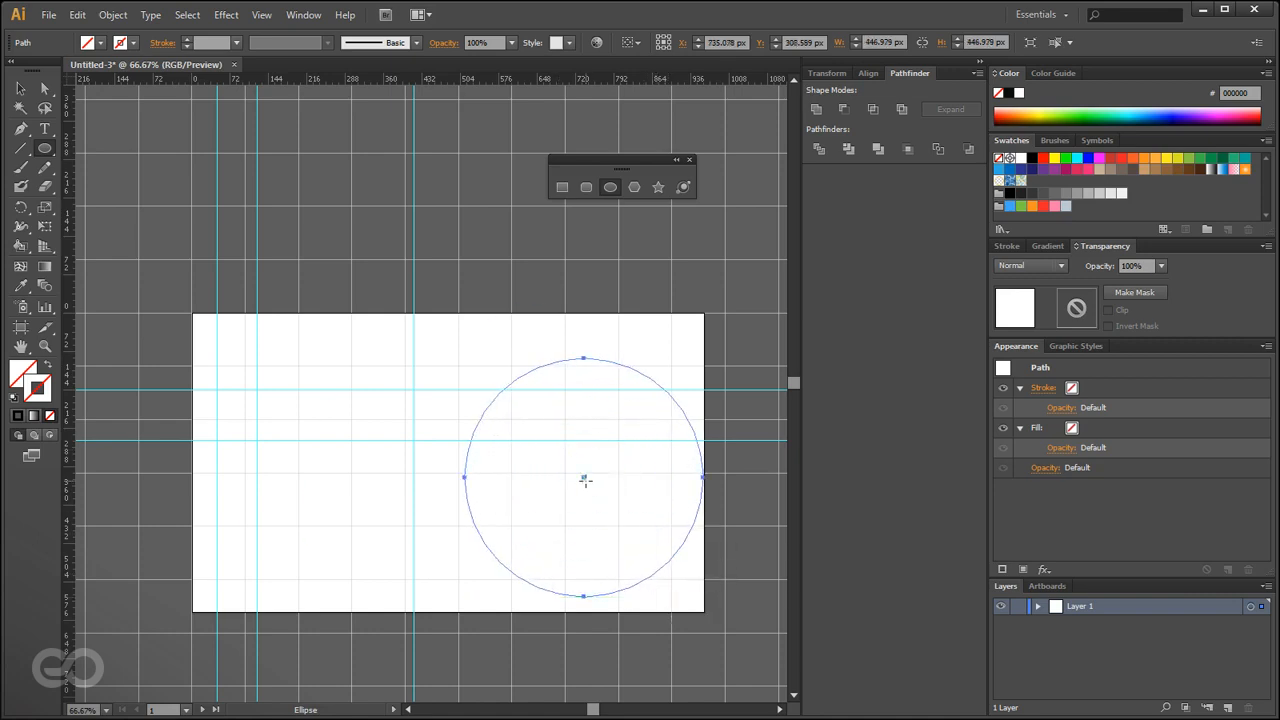
key(ctrl+z)
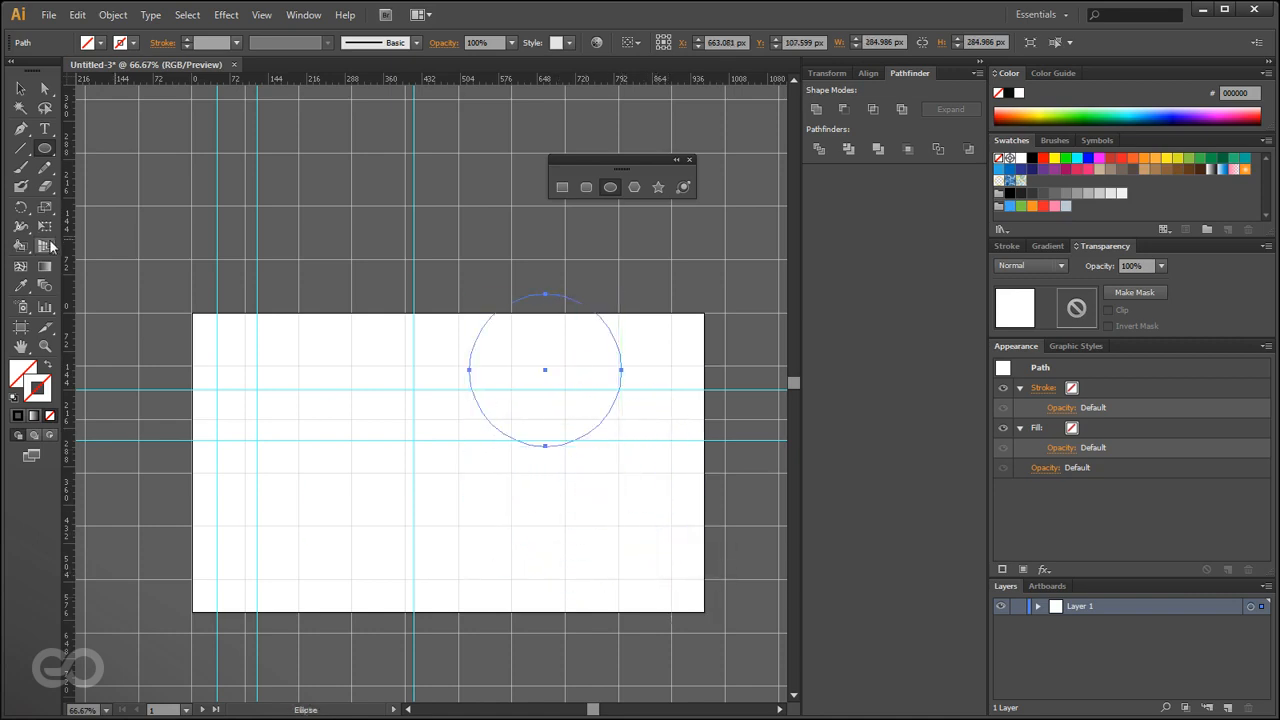
Try a long winding Pencil path and a curved Blob Brush stroke on the artboard, undoing each one.
click(46, 167)
mouse_move(368, 520)
mouse_down()
mouse_move(406, 439)
mouse_move(643, 539)
mouse_move(575, 290)
mouse_up()
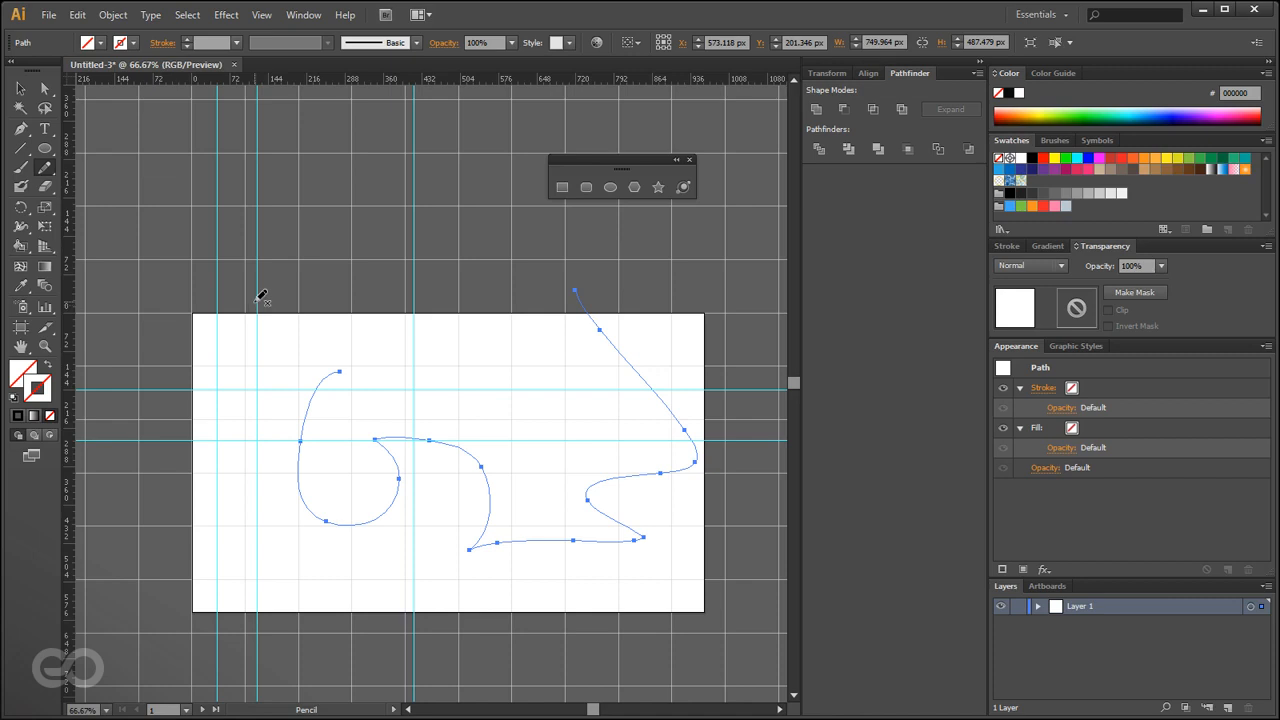
key(ctrl+z)
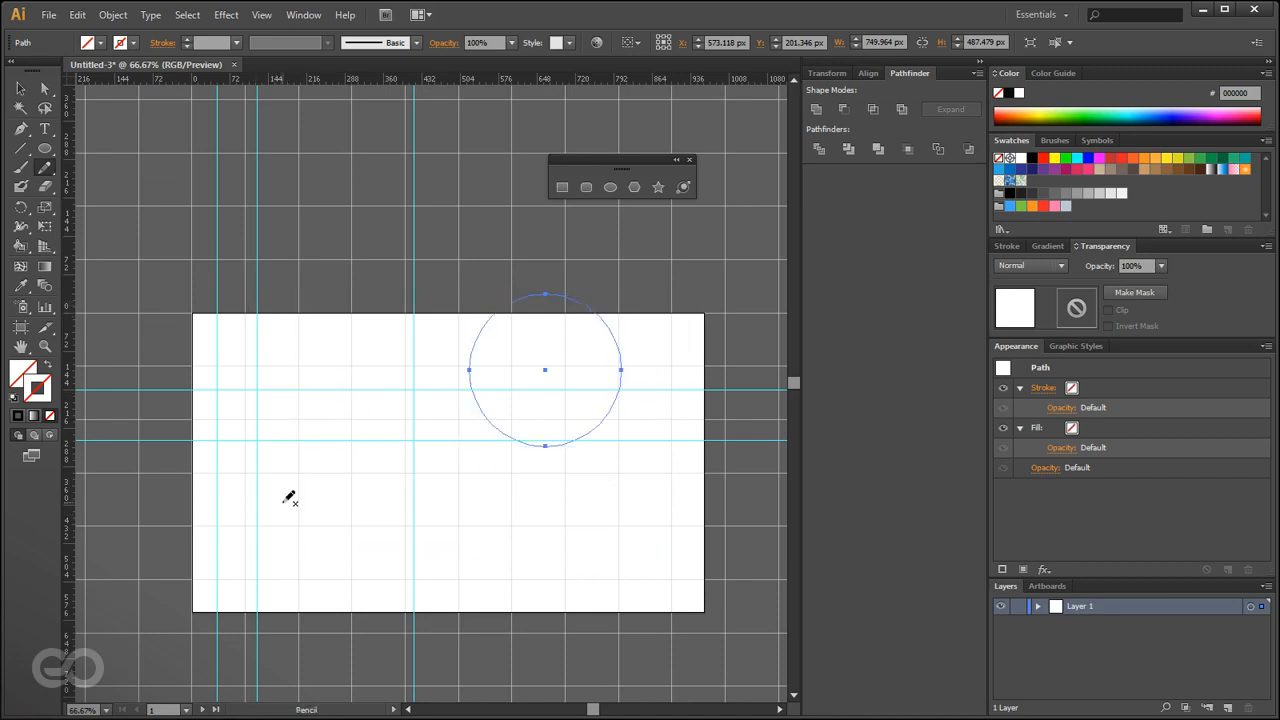
click(14, 186)
mouse_move(301, 525)
mouse_down()
mouse_move(468, 440)
mouse_move(278, 335)
mouse_up()
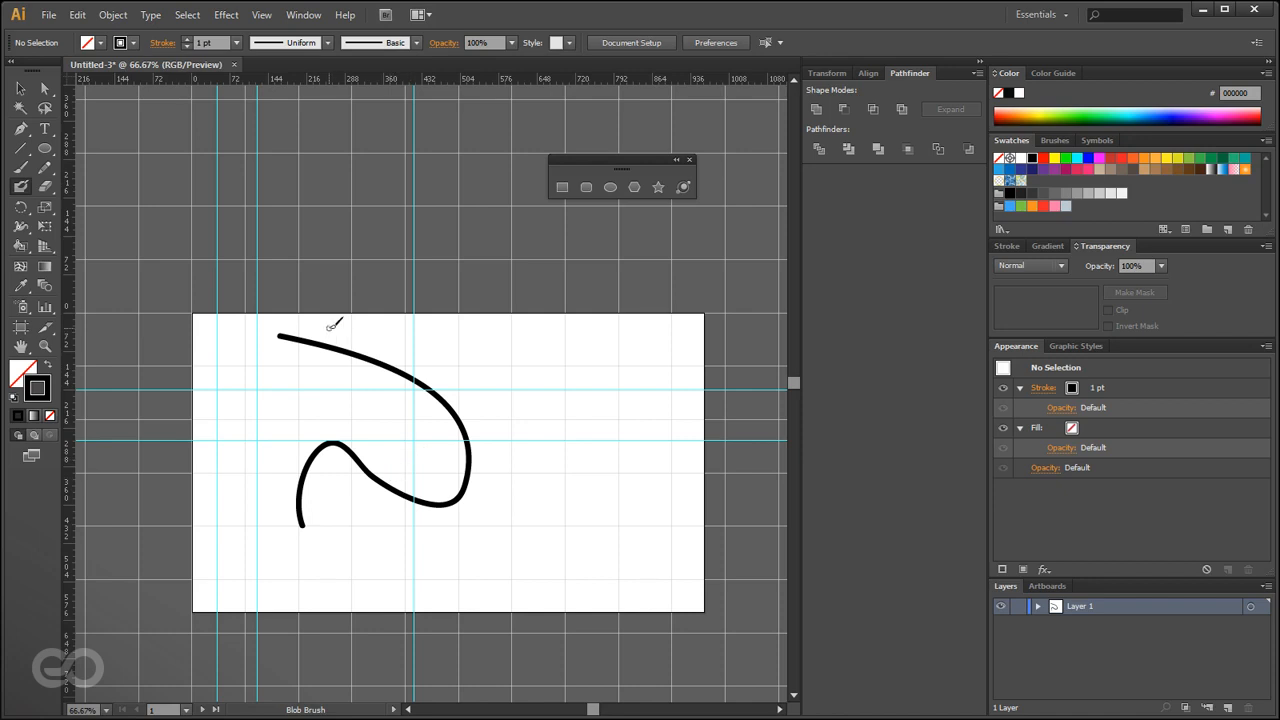
key(ctrl+z)
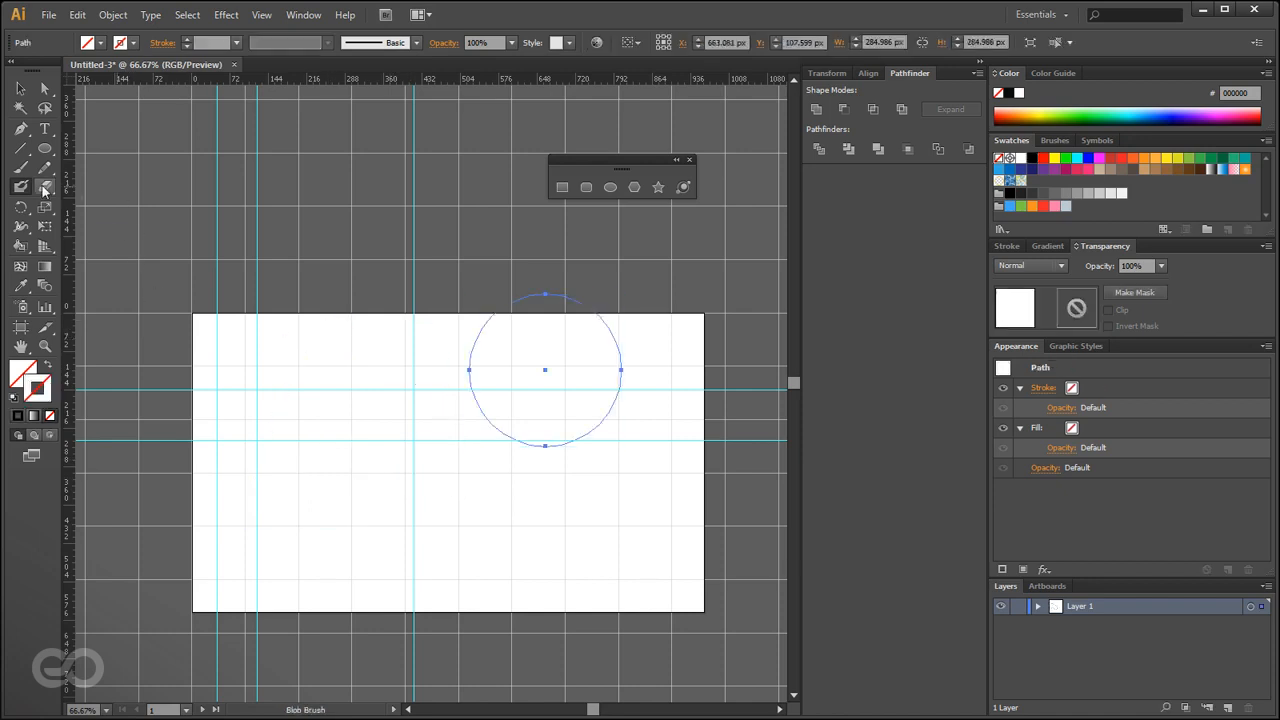
Give the circle an orange F15A24 stroke and a magenta FF00FF fill, and leave it selected.
key(v)
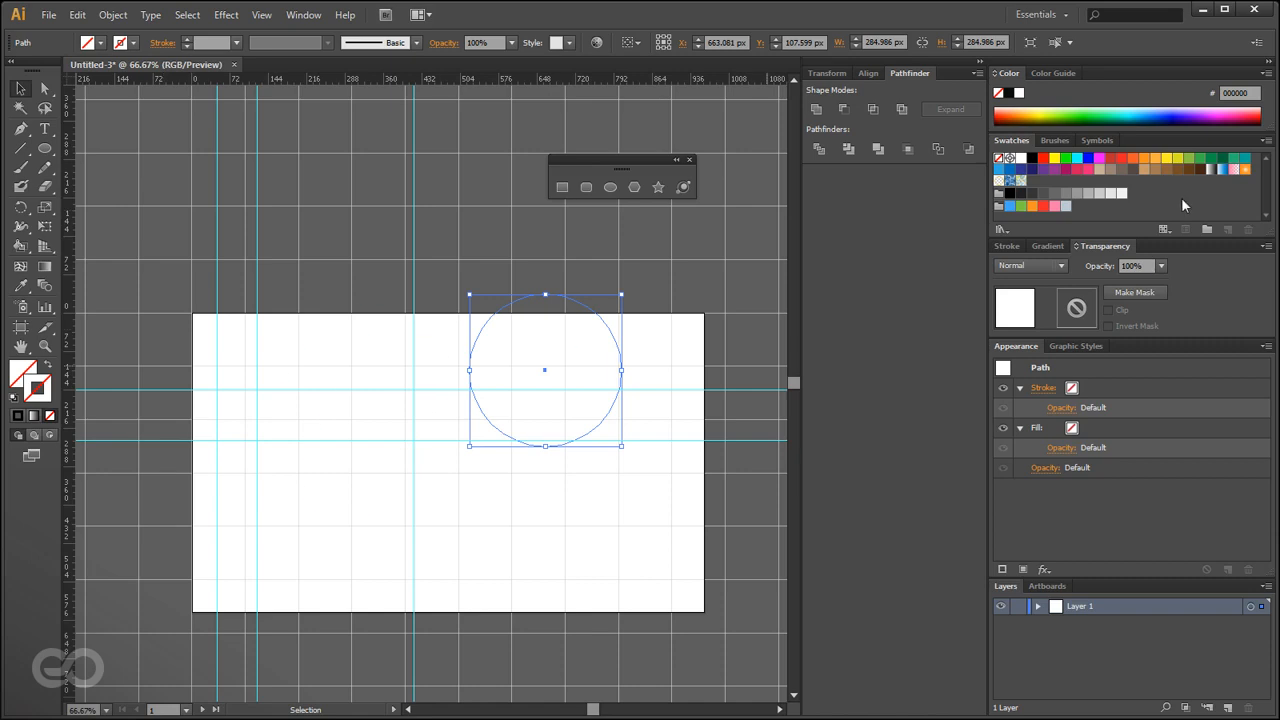
click(1136, 160)
click(268, 467)
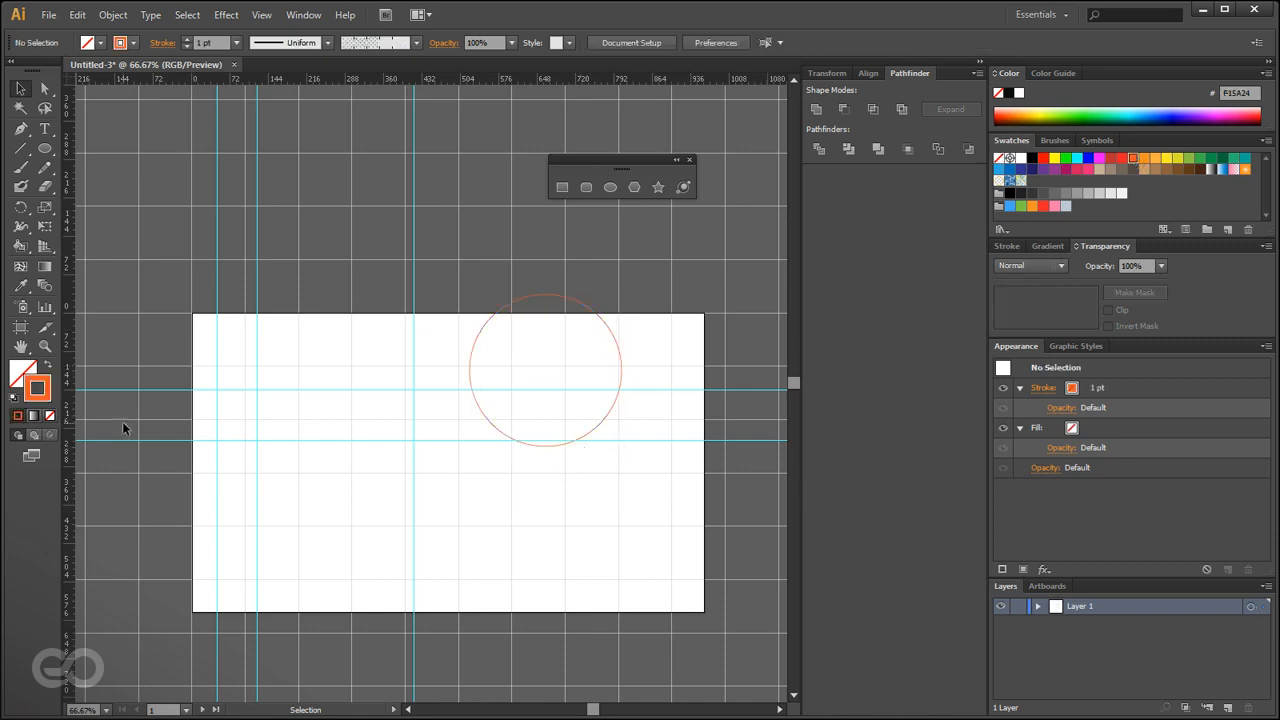
key(x)
click(597, 430)
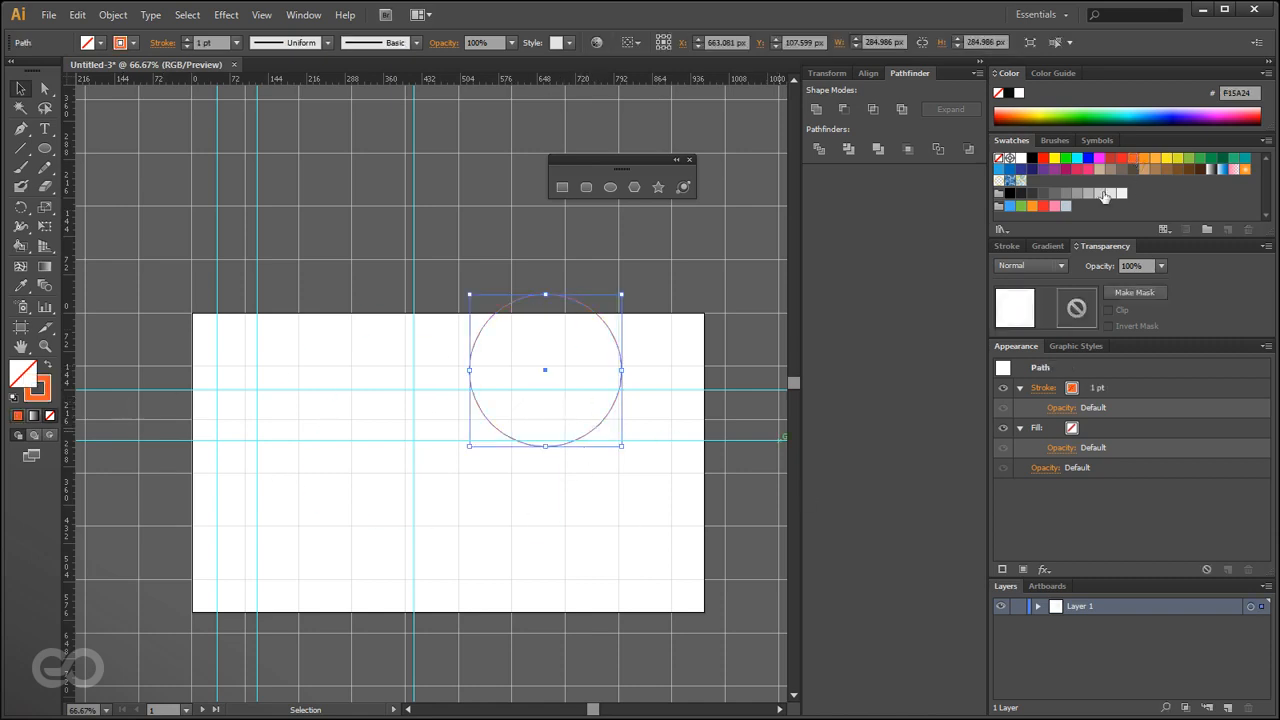
click(1099, 158)
click(453, 587)
click(537, 367)
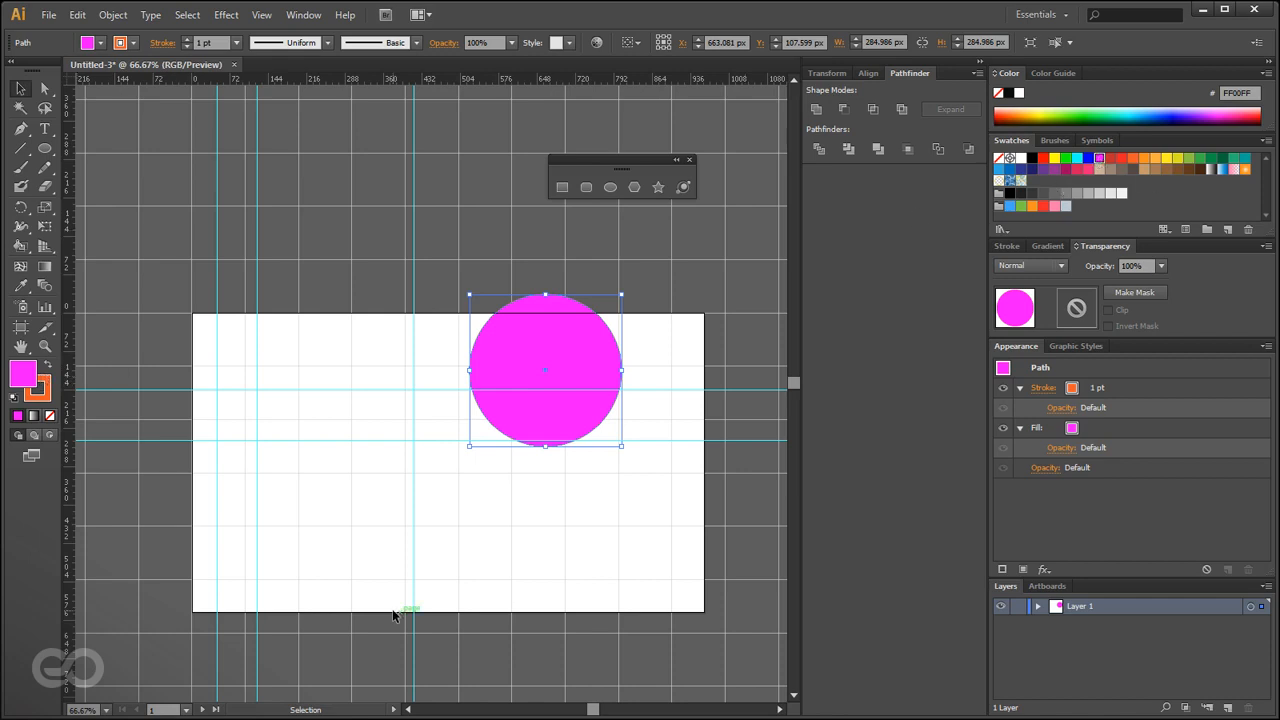
Erase a thin curved strip through the left part of the magenta circle to split it into two pieces.
click(44, 187)
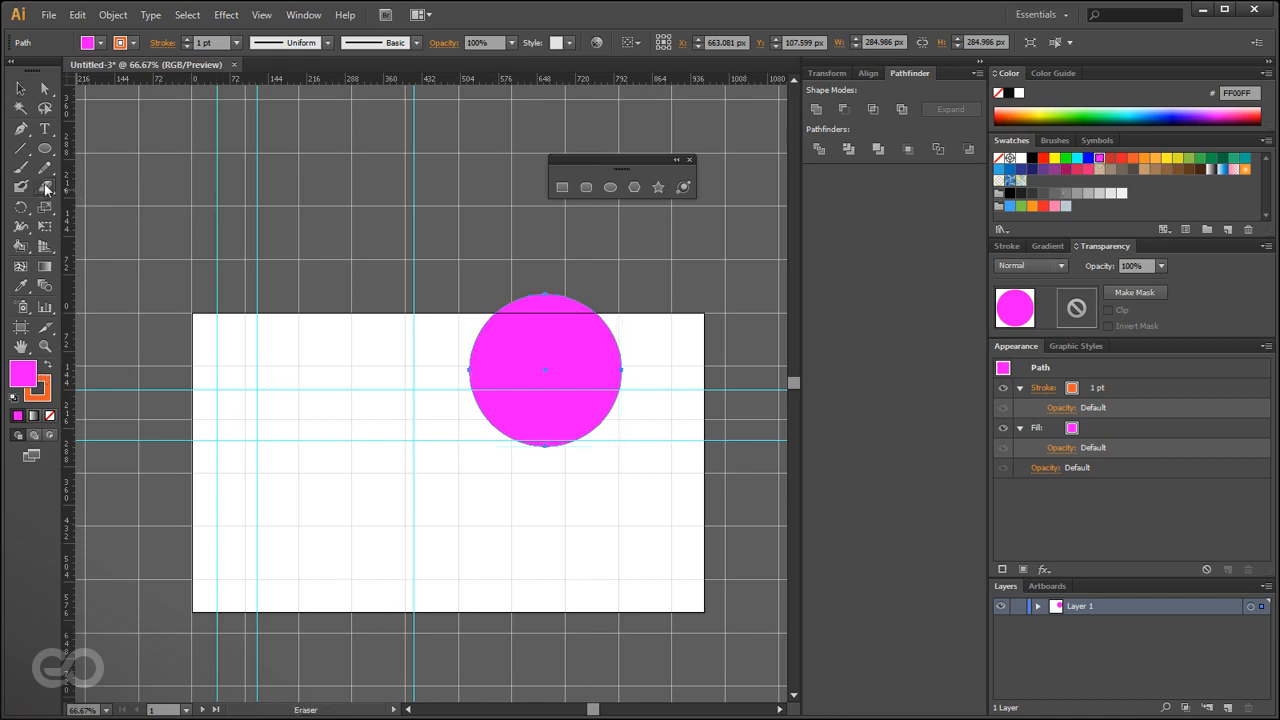
mouse_move(470, 322)
mouse_down()
mouse_move(508, 344)
mouse_move(523, 389)
mouse_move(509, 440)
mouse_up()
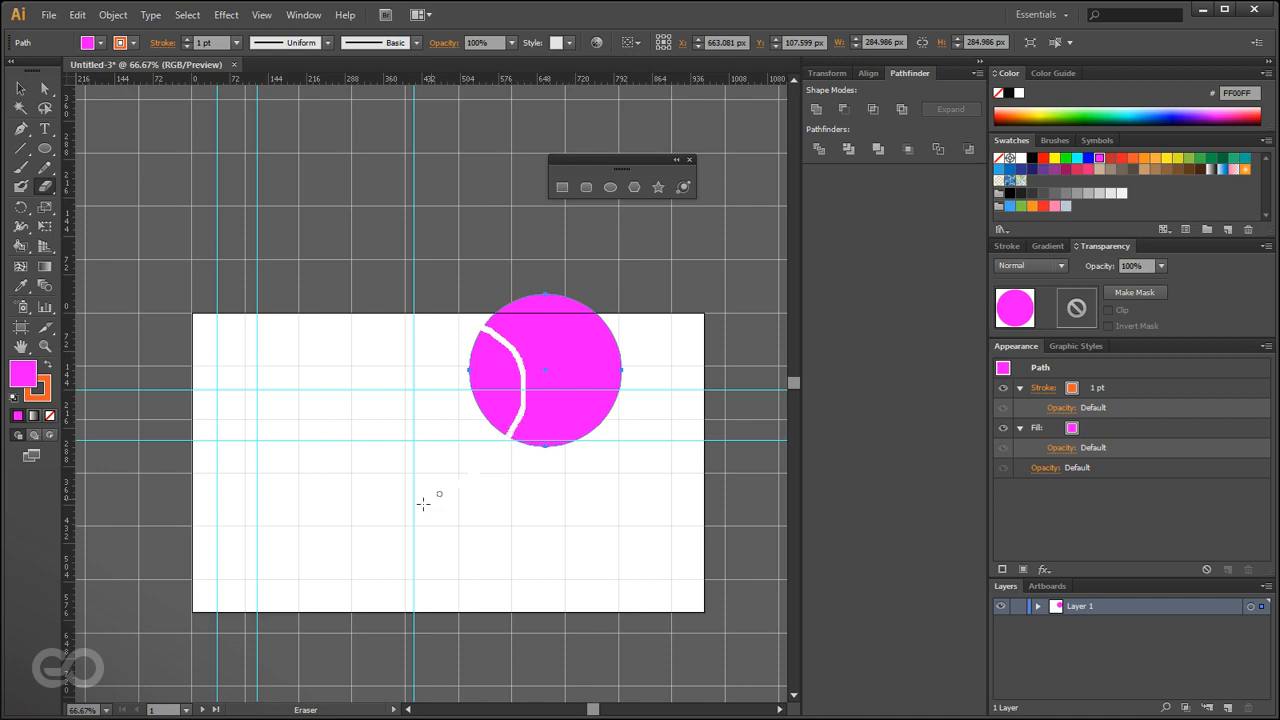
scroll(583, 305, up, 2)
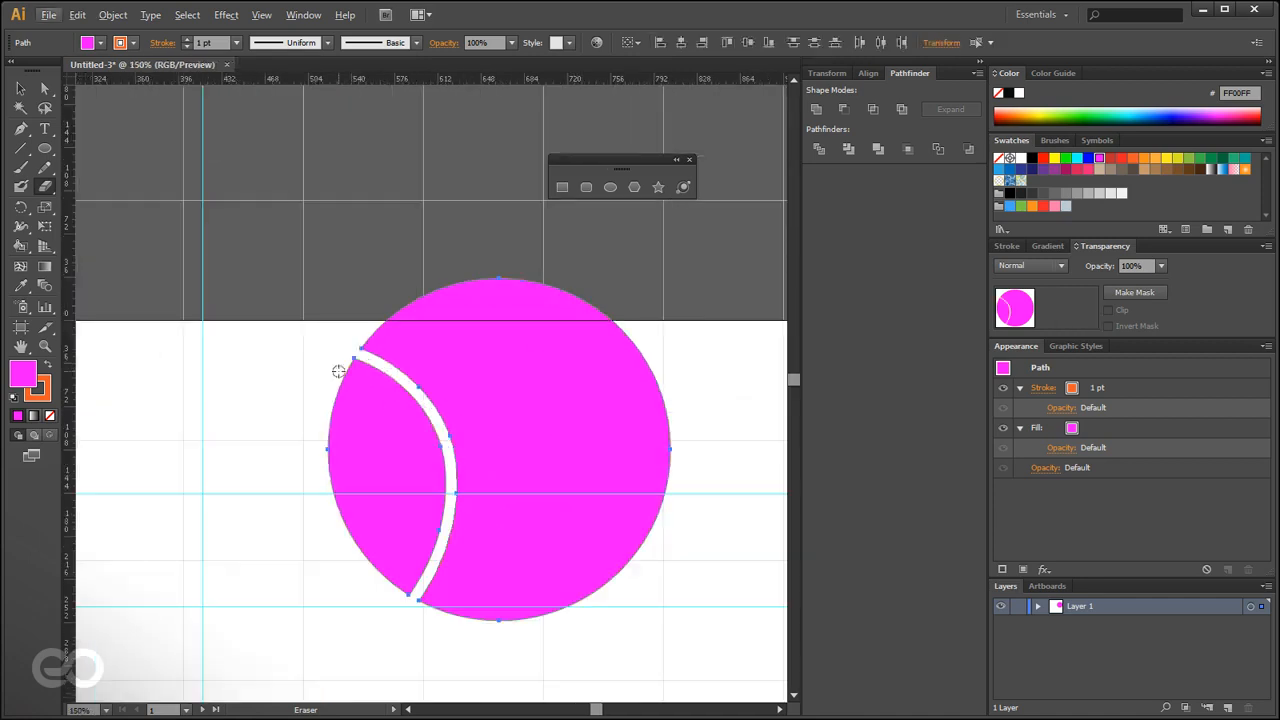
click(20, 88)
scroll(367, 261, down, 1)
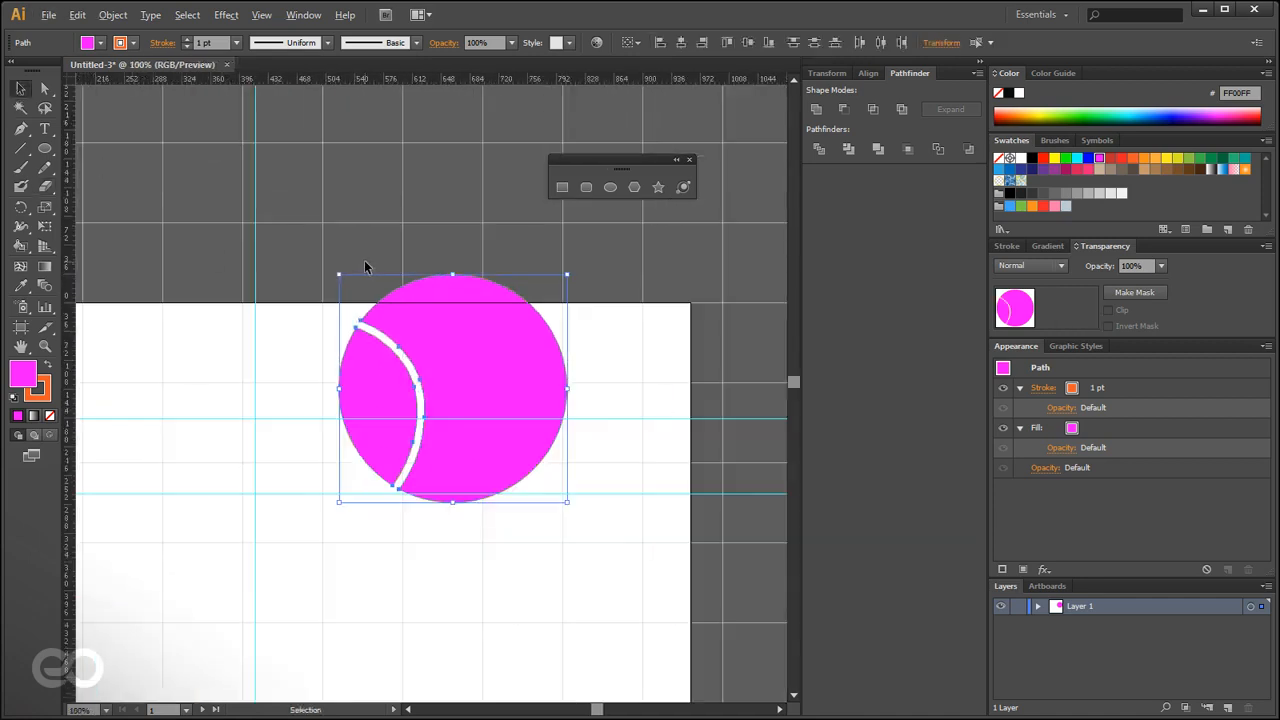
Paint an angular stroke and a wavy stroke beside and below the circle with the Paintbrush, and browse the brush definitions.
click(20, 167)
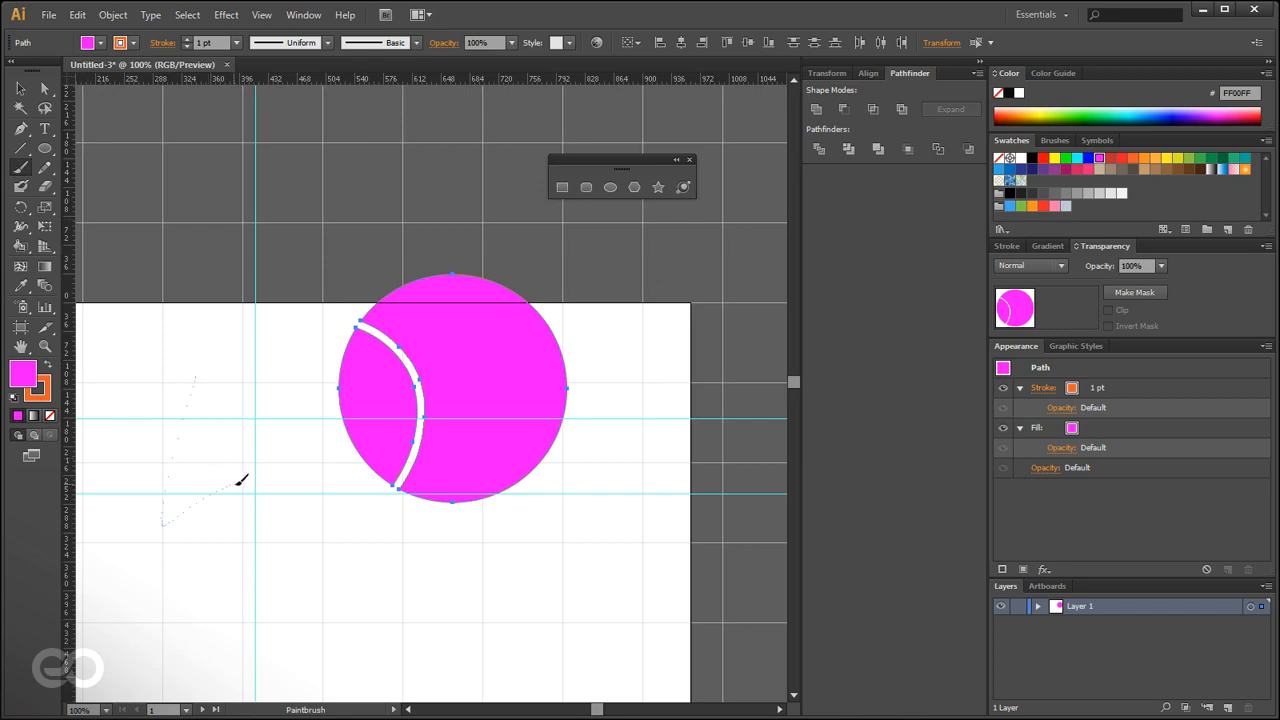
drag(237, 482, 233, 481)
drag(307, 525, 540, 532)
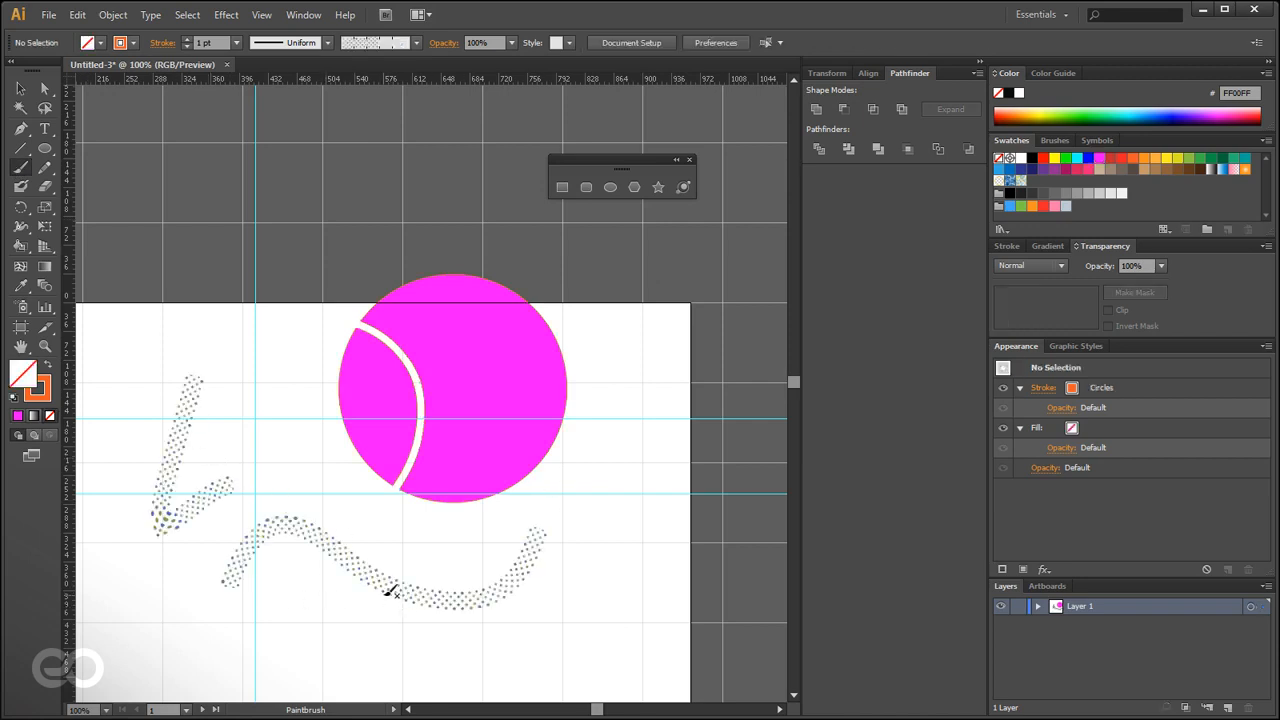
click(416, 42)
scroll(361, 130, up, 1)
scroll(360, 124, down, 2)
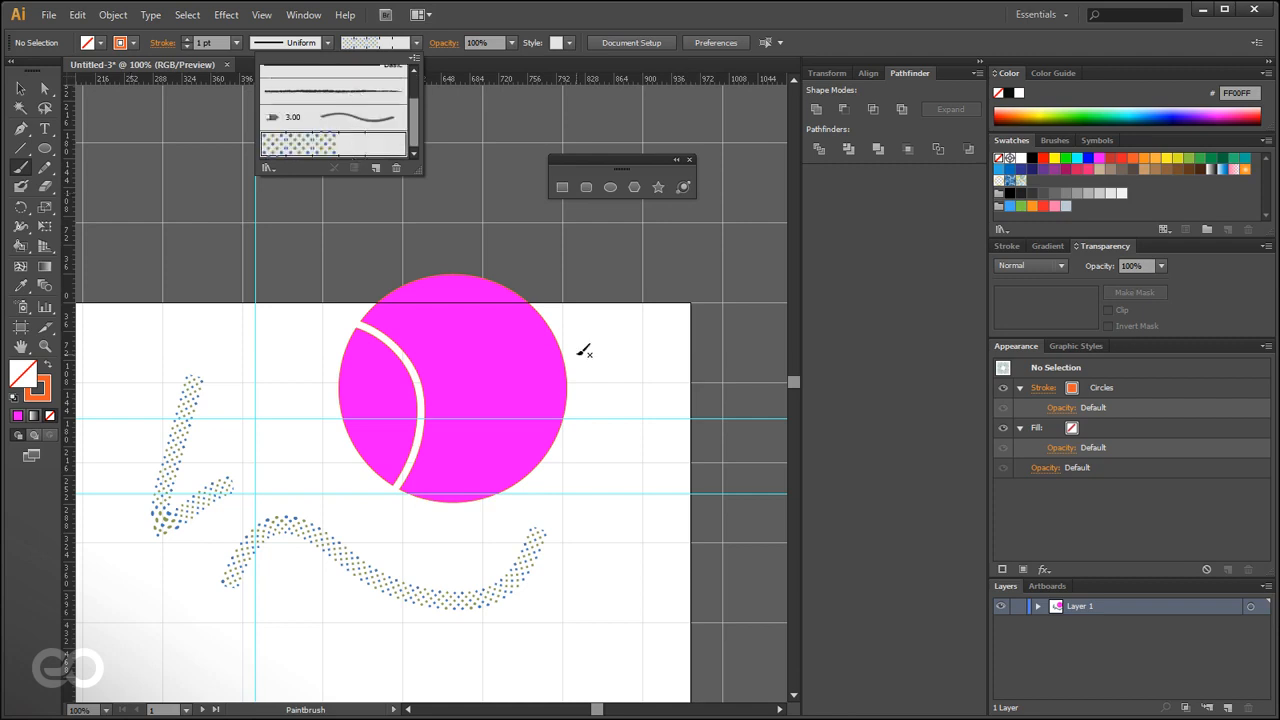
click(22, 91)
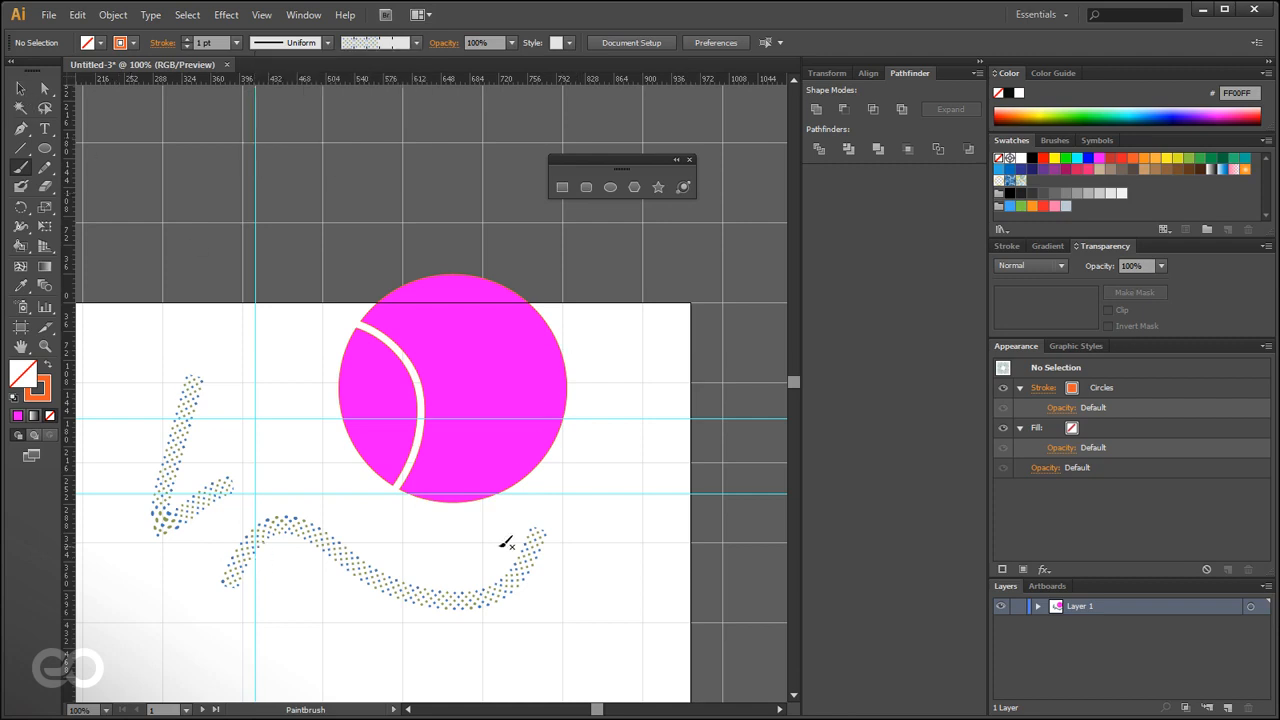
Switch to the Painting workspace and view the available brush library categories.
click(1028, 16)
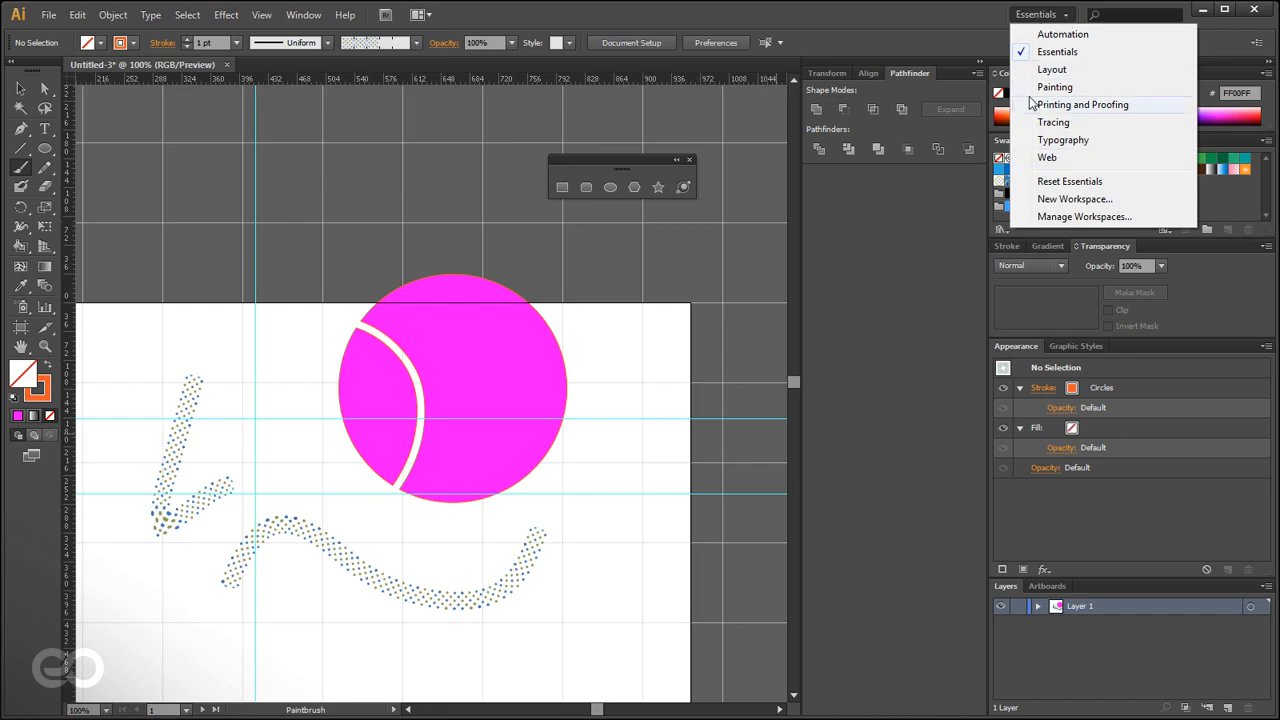
click(1066, 88)
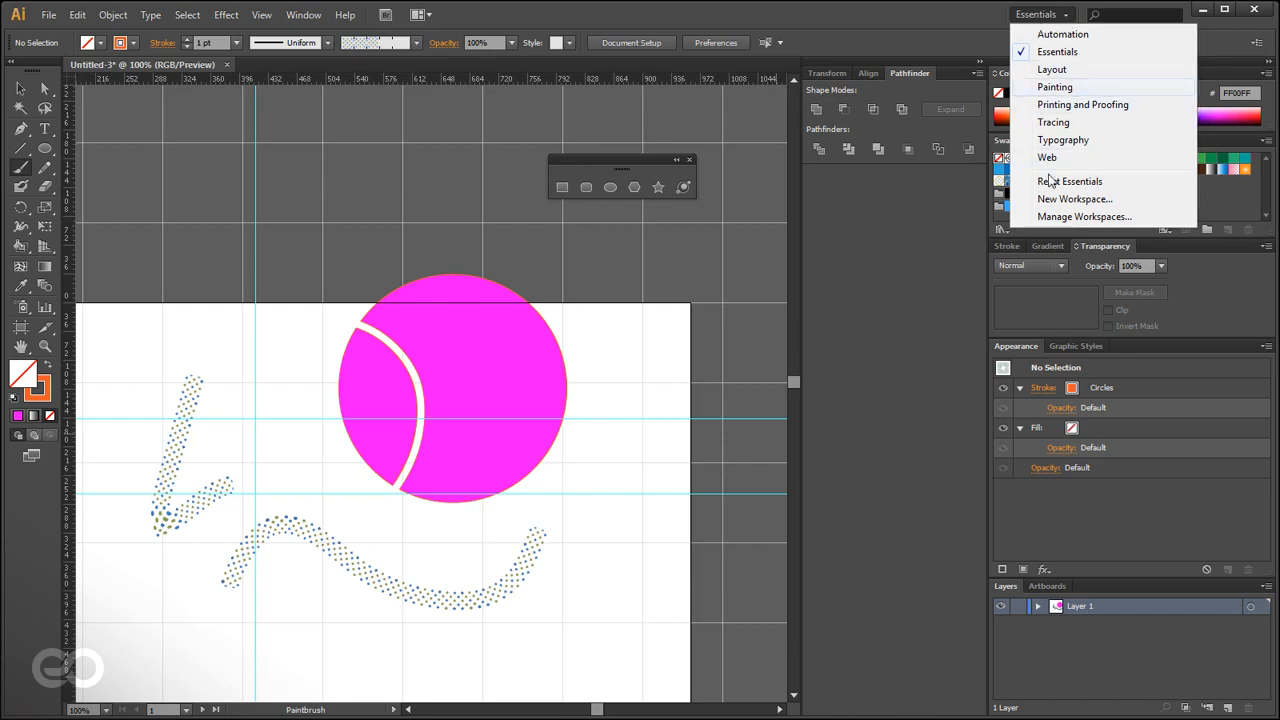
mouse_move(1266, 508)
mouse_down()
mouse_move(1266, 492)
mouse_move(1262, 550)
mouse_up()
click(1267, 423)
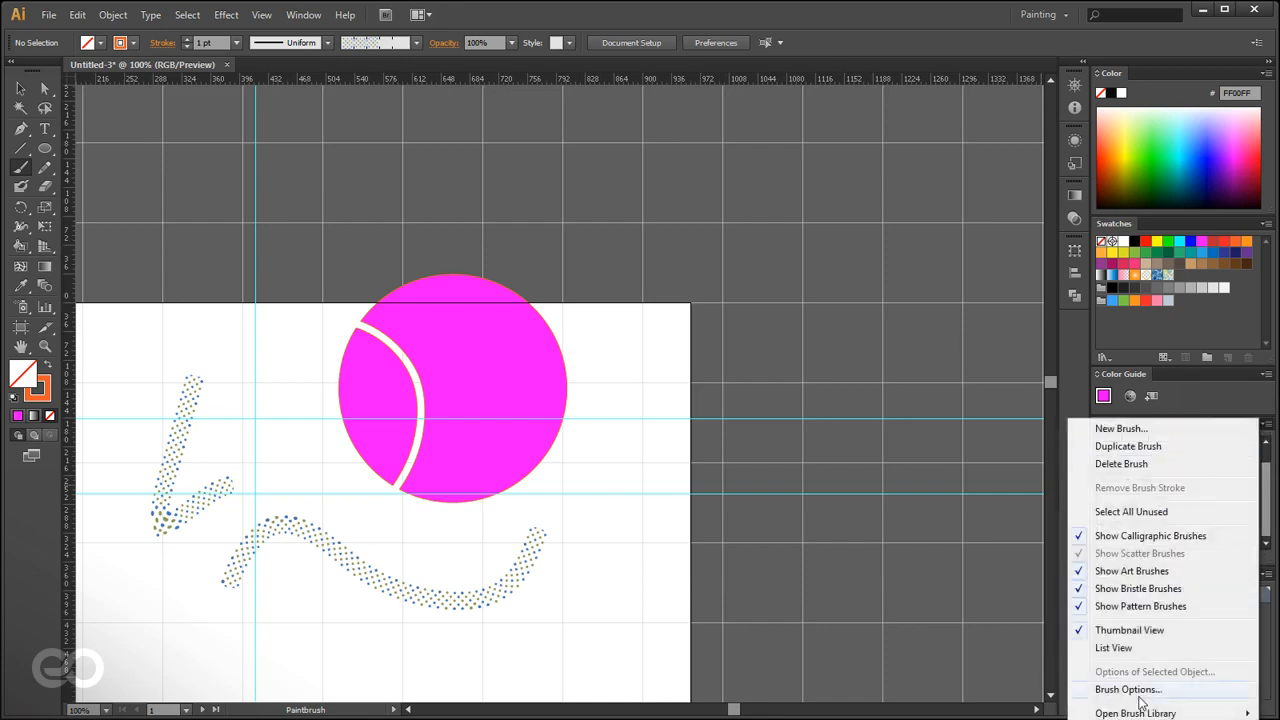
mouse_move(1128, 713)
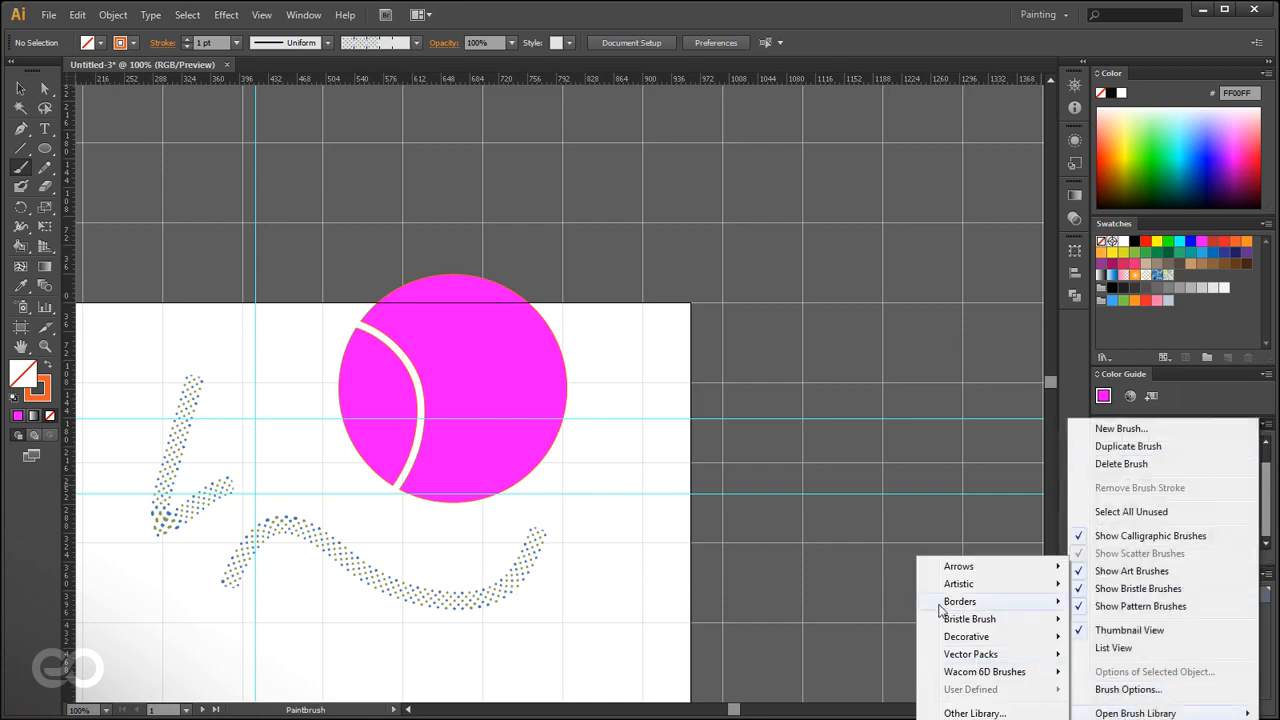
click(640, 465)
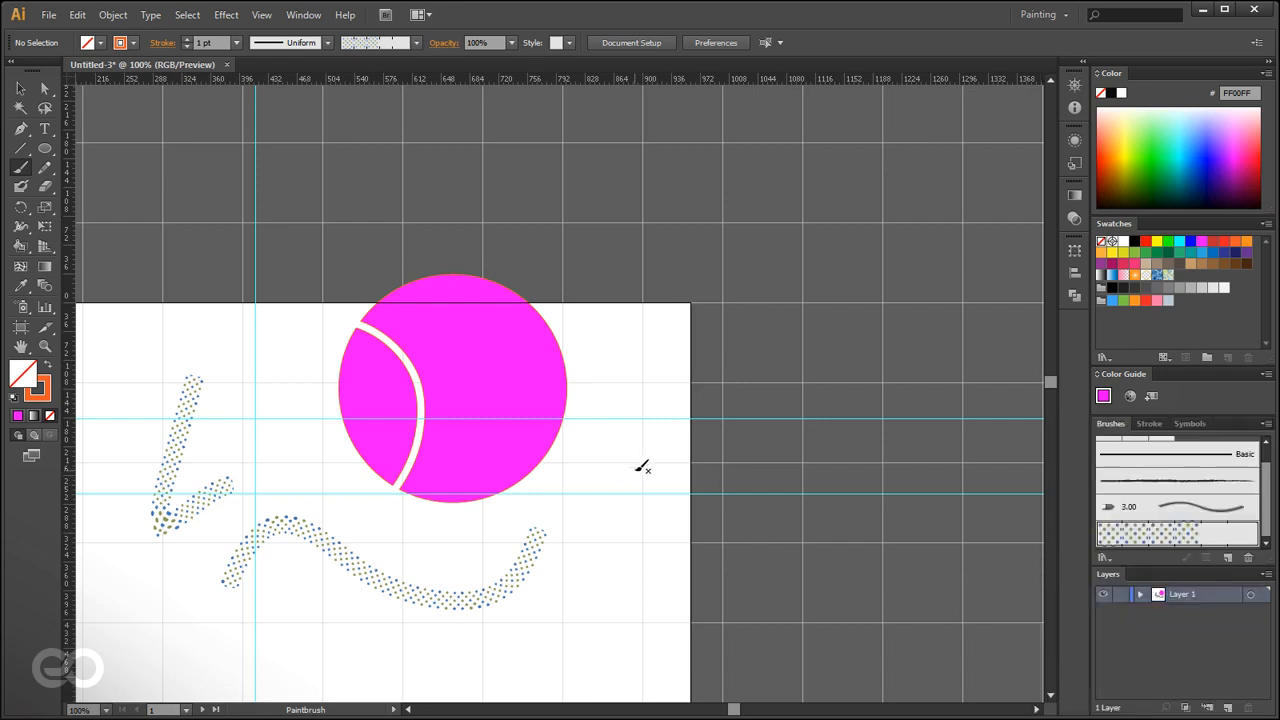
Try a sweeping Circles-brush stroke around the circle and undo it, and view the Line Segment tool variants.
drag(265, 631, 545, 306)
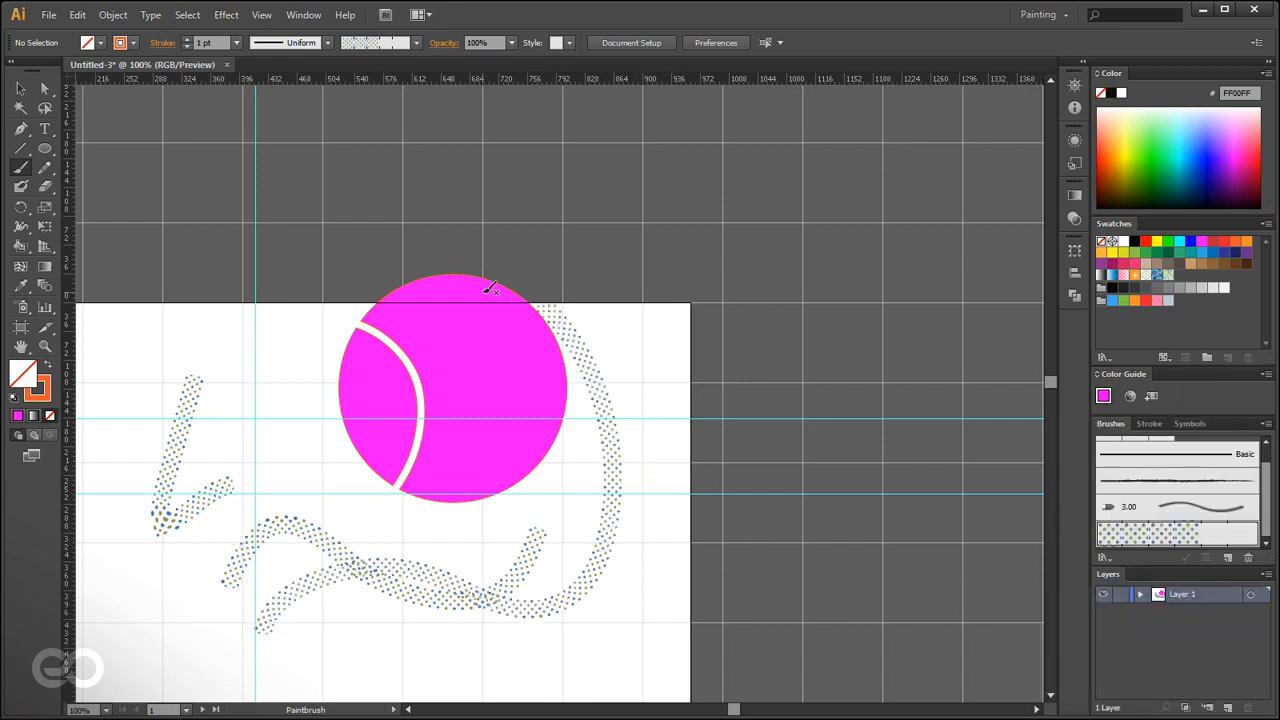
key(ctrl+z)
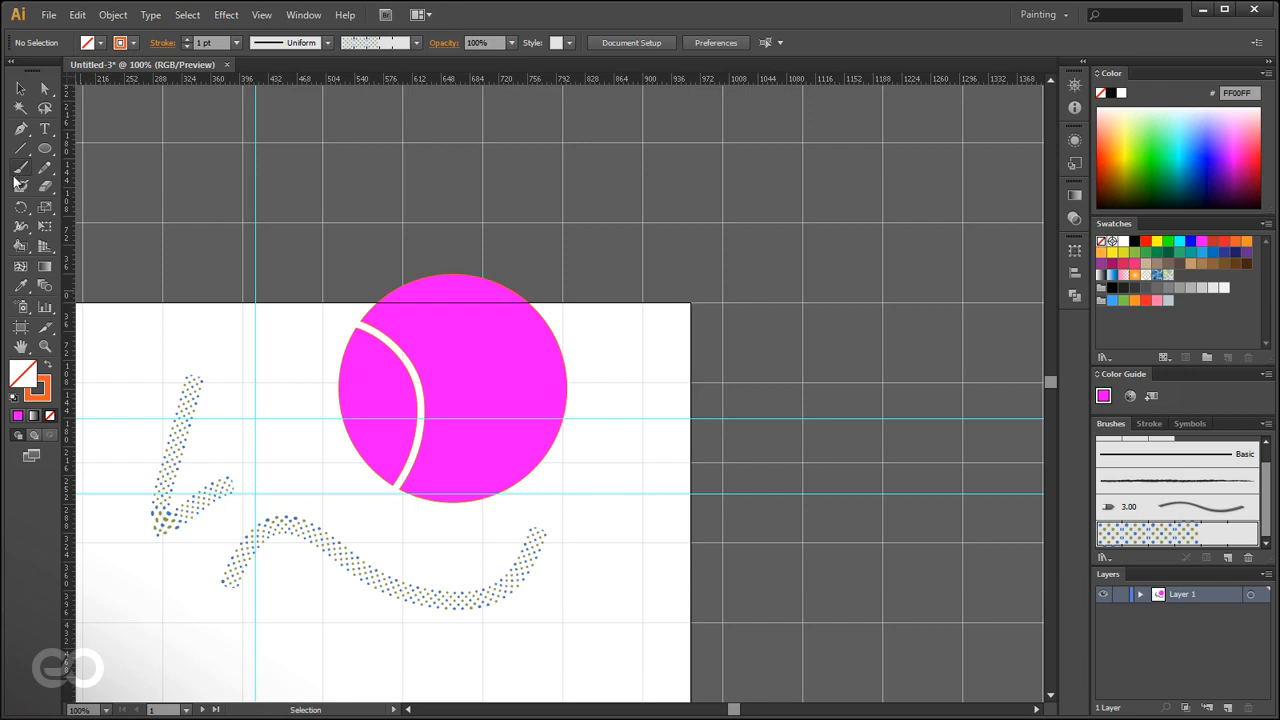
click(19, 149)
click(20, 158)
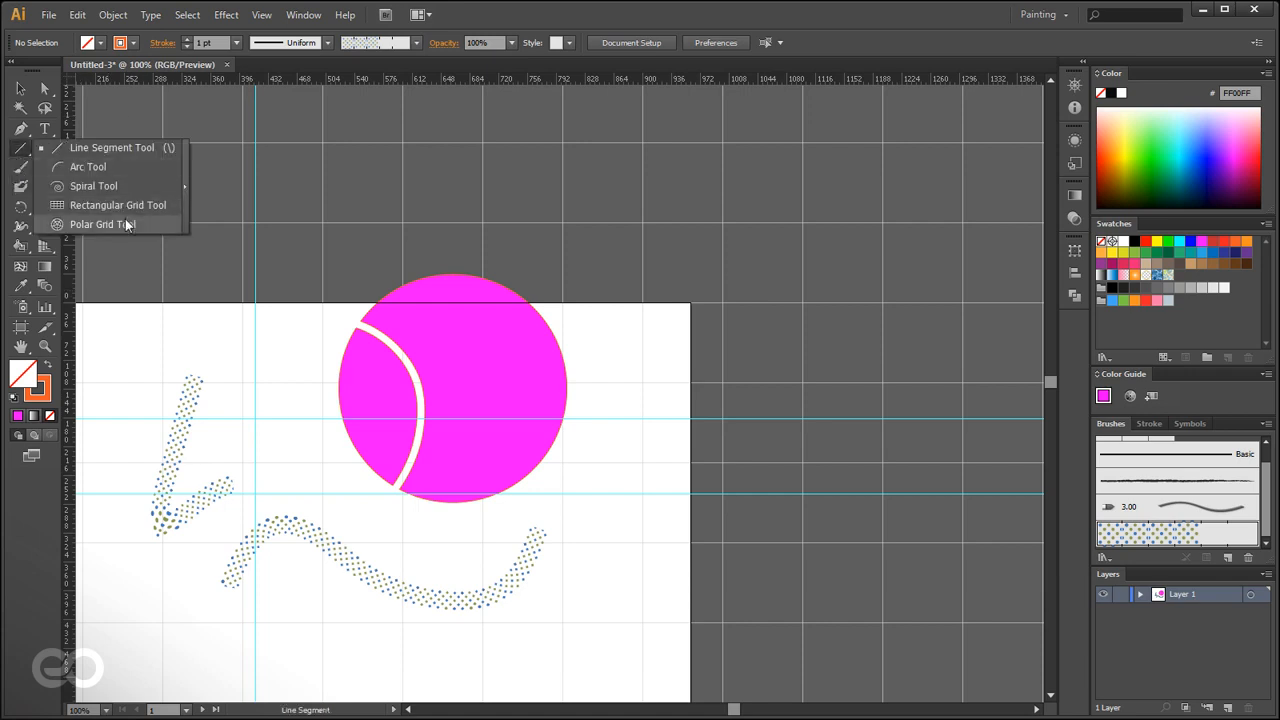
key(v)
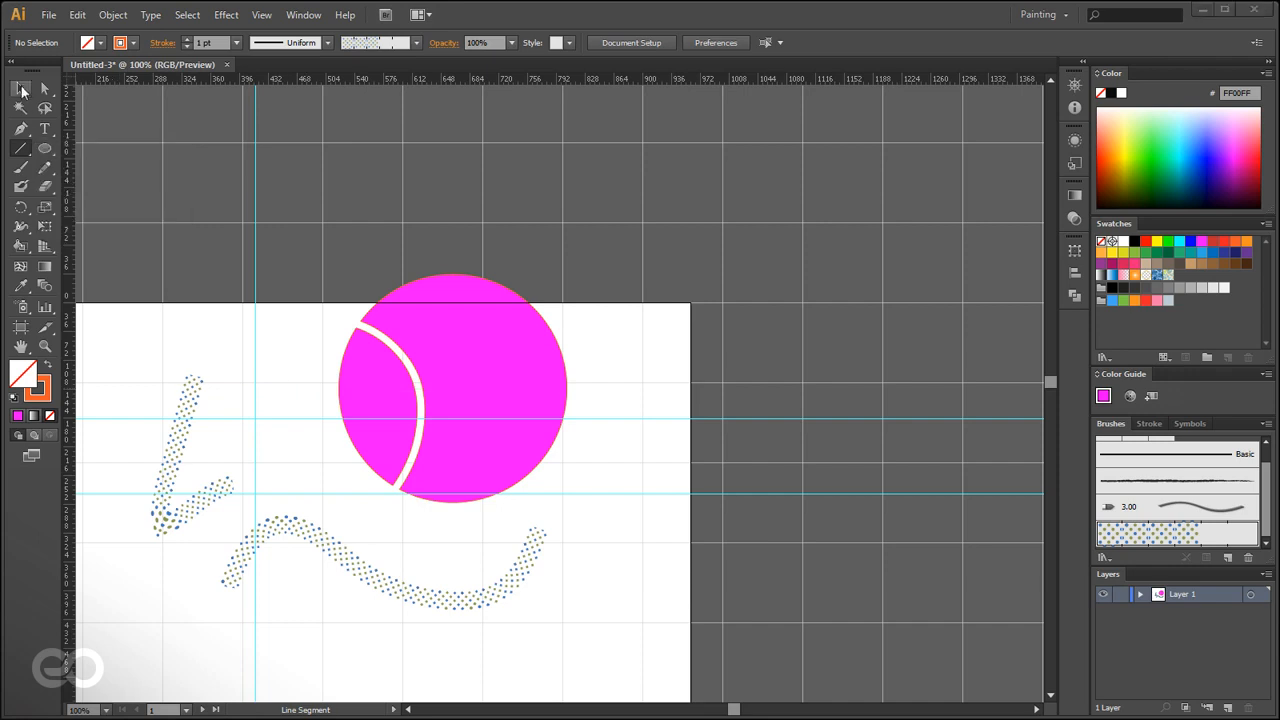
Move the circle's larger cut piece to the artboard's upper-left corner, at about X 129, Y 145 px, undoing a trial rotation and enlargement.
drag(350, 583, 700, 435)
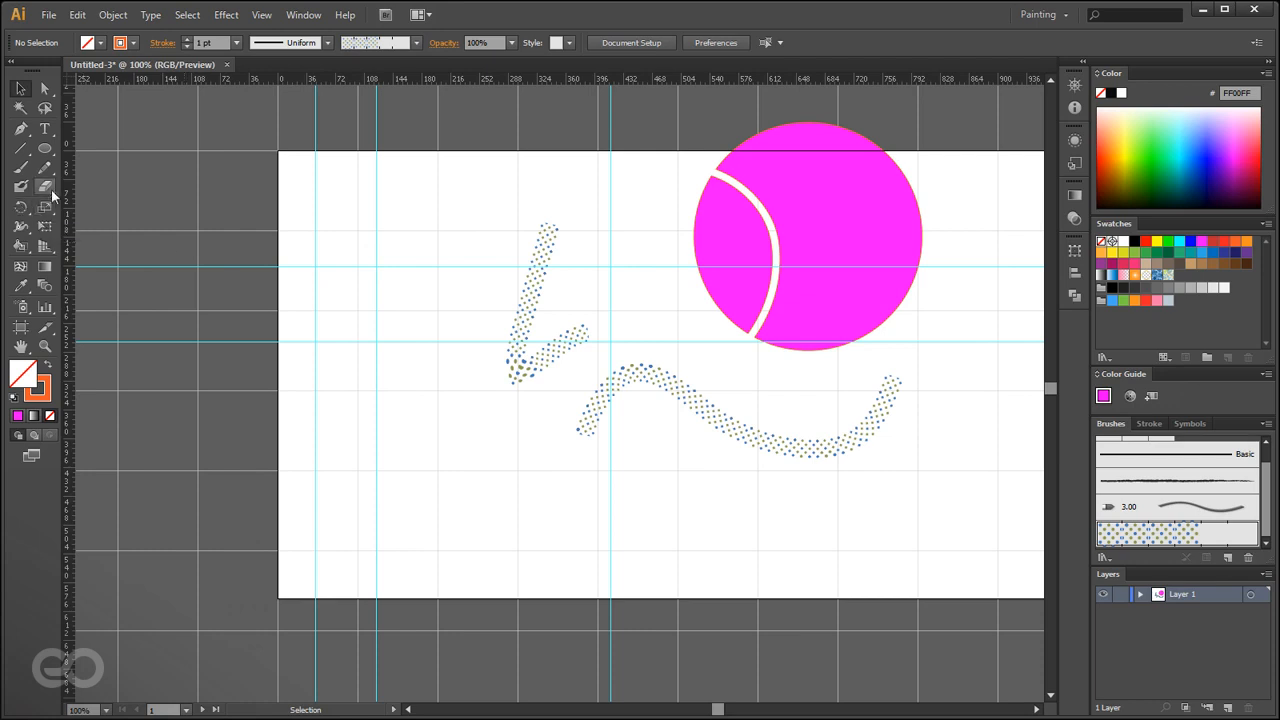
drag(866, 246, 414, 414)
drag(453, 509, 491, 440)
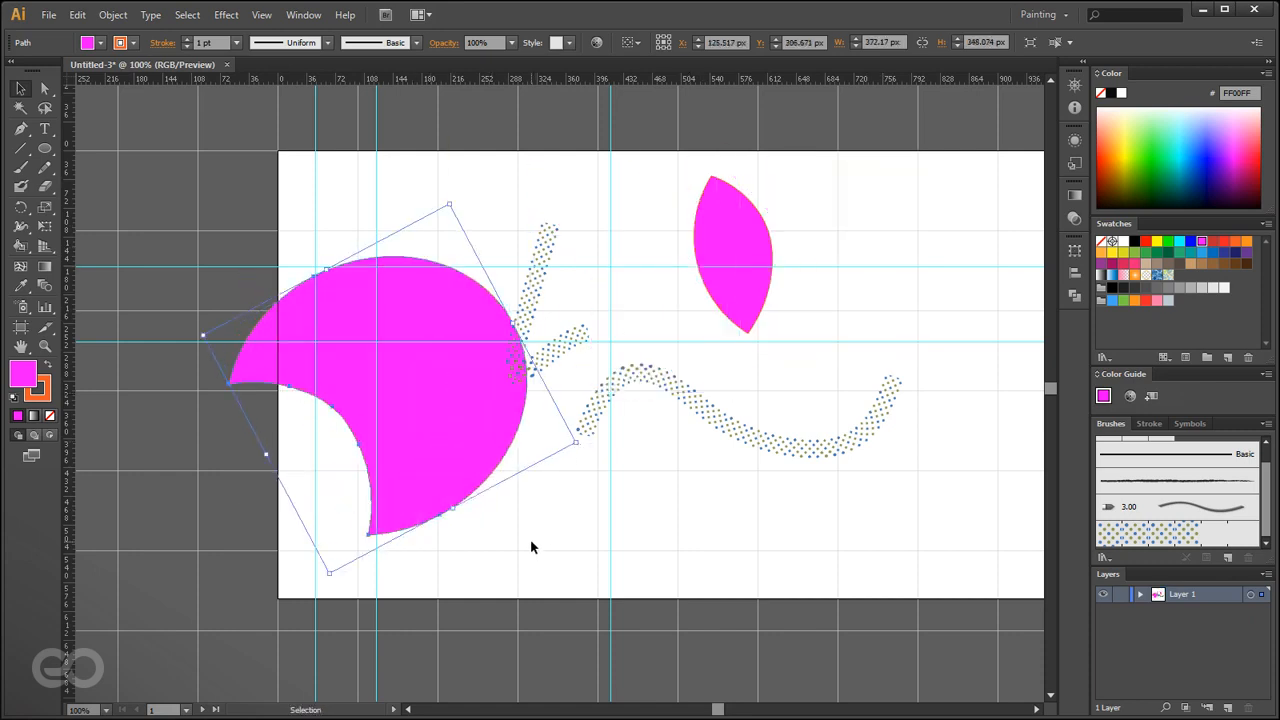
key(ctrl+z)
key(ctrl+z)
drag(342, 397, 399, 313)
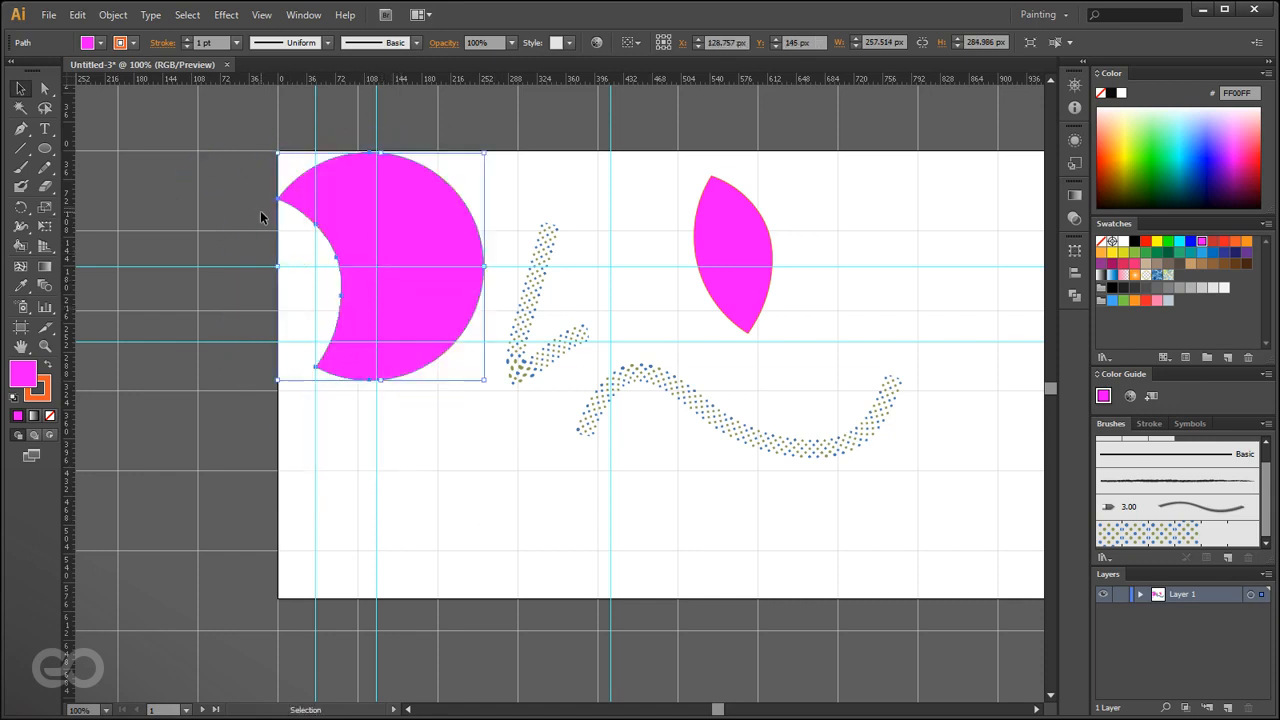
Rotate the larger magenta piece slightly clockwise about its centre with the Rotate tool, and deselect it.
click(21, 207)
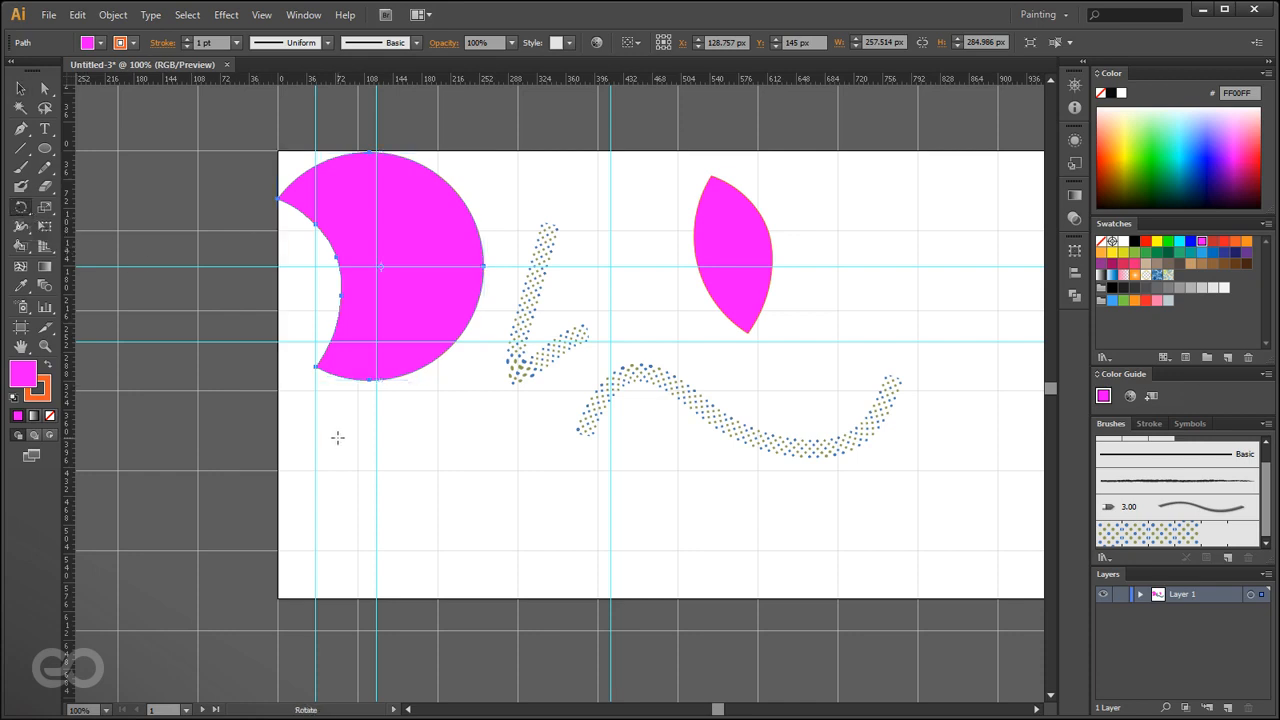
drag(449, 573, 762, 215)
drag(716, 427, 218, 482)
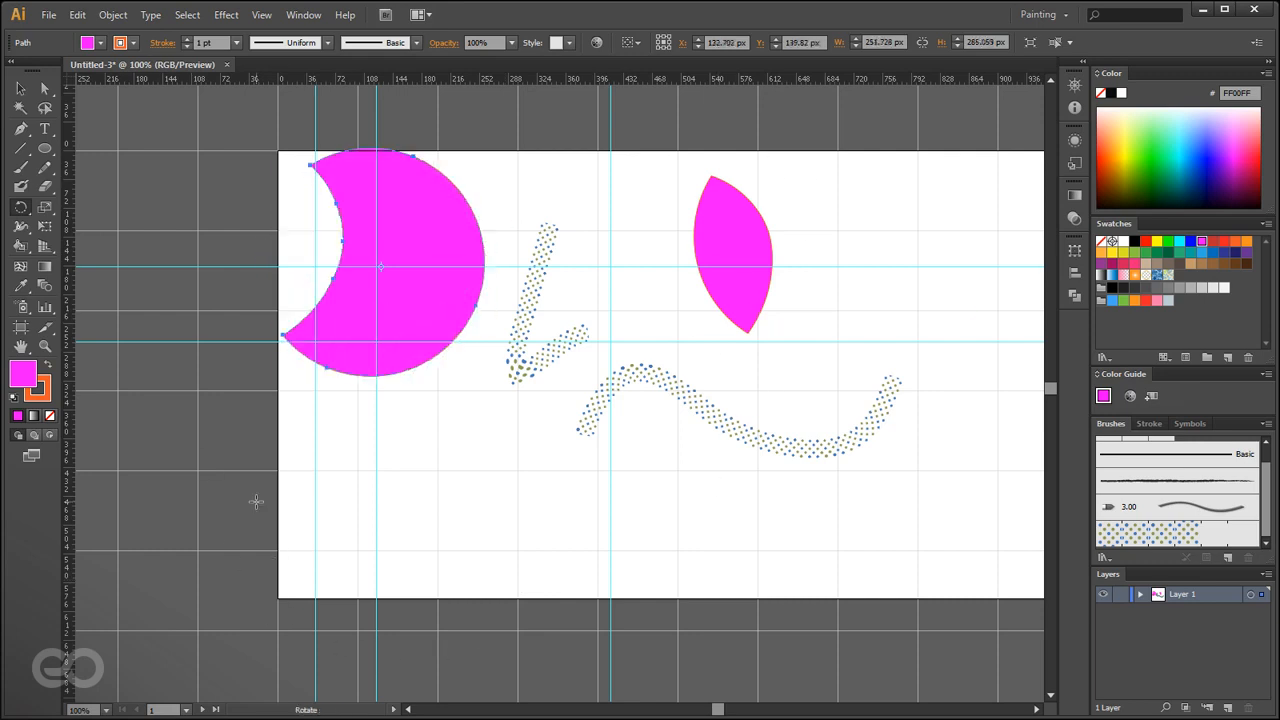
scroll(446, 507, down, 2)
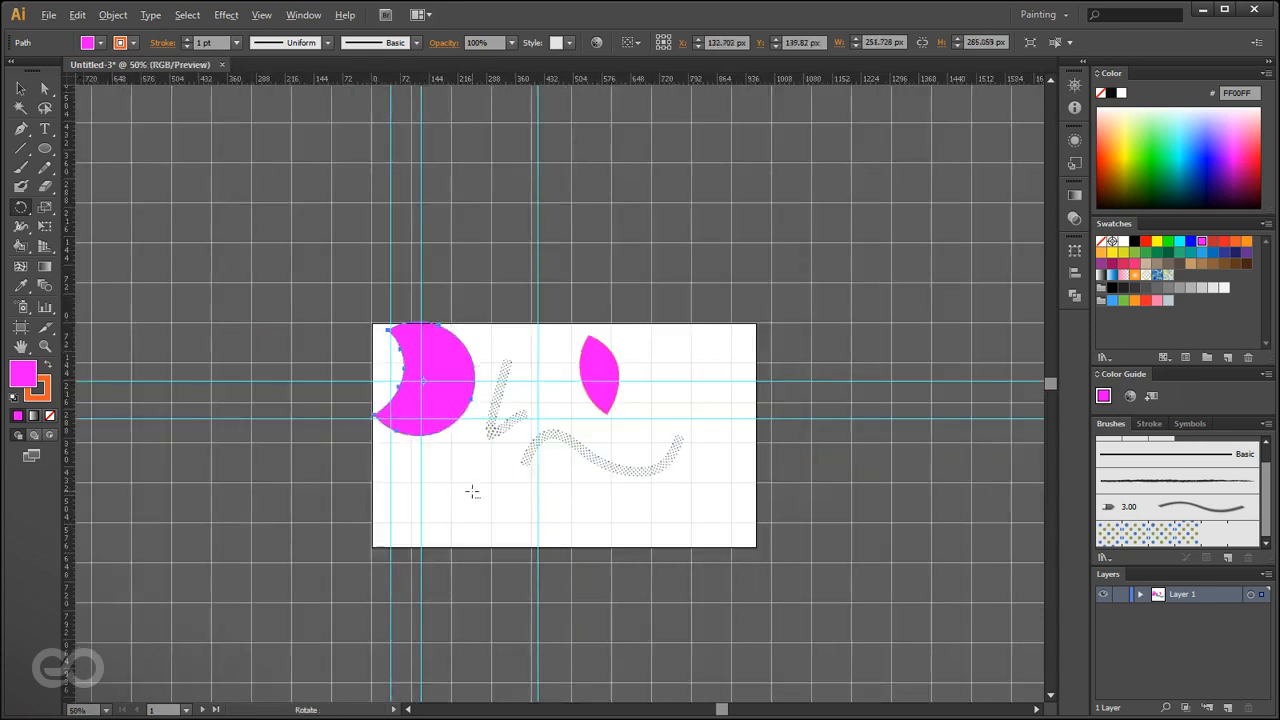
click(21, 88)
click(669, 186)
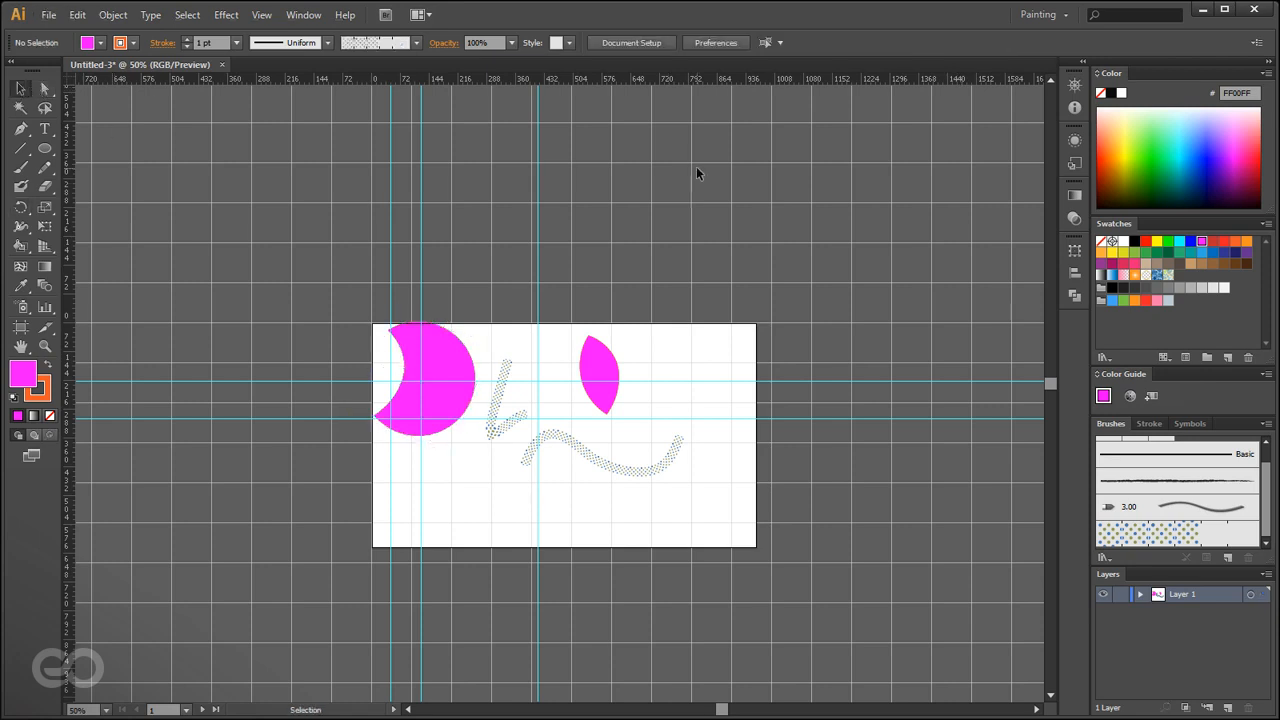
Enable Simulate Colored Paper in the document setup.
click(632, 42)
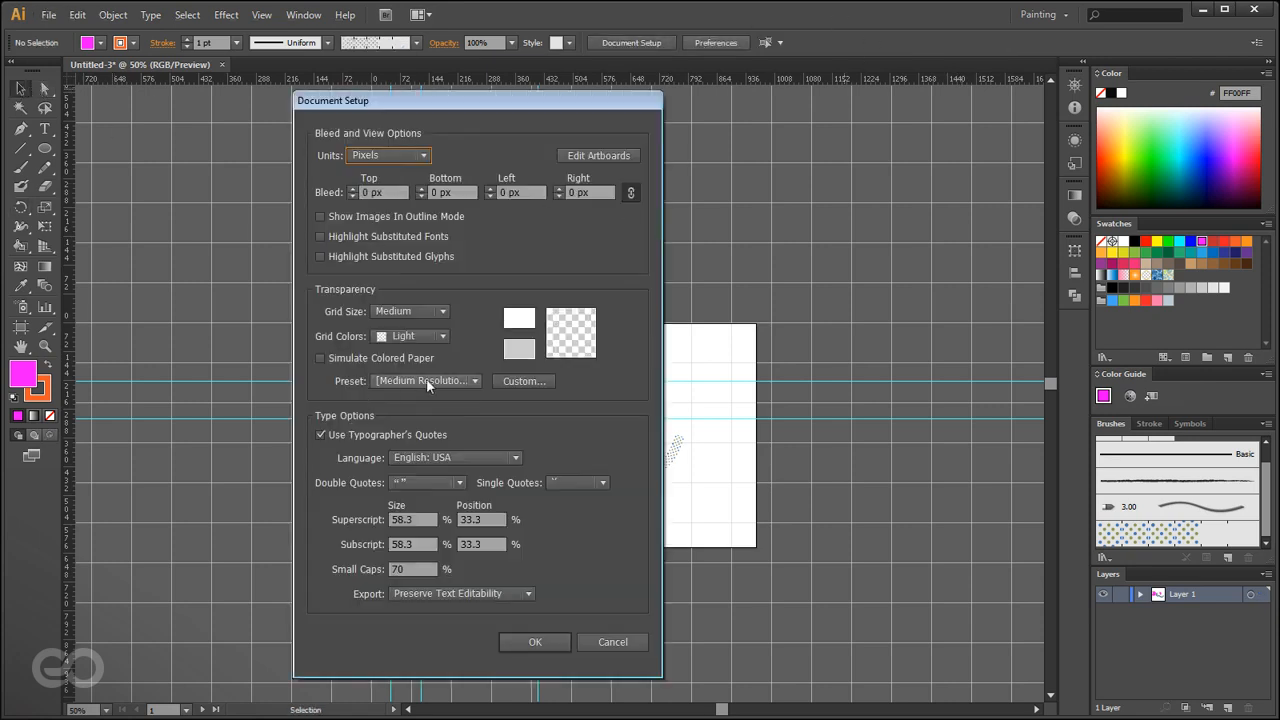
click(357, 359)
click(527, 646)
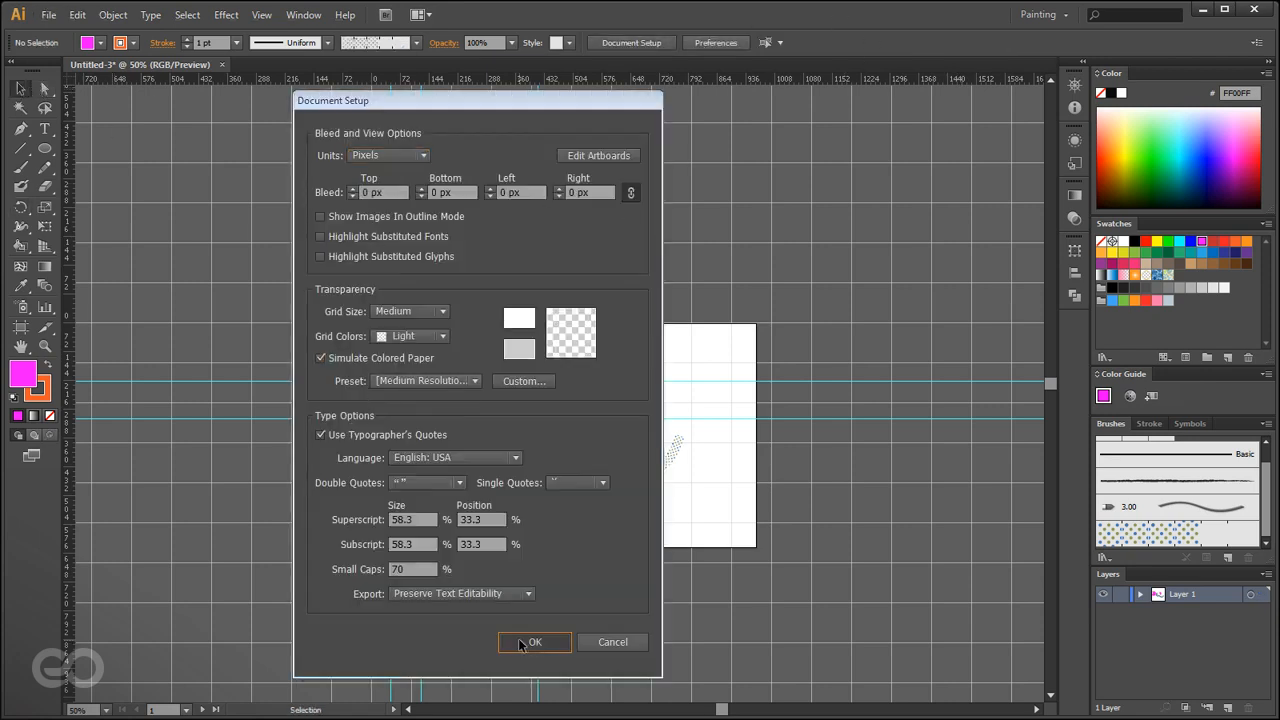
scroll(441, 400, up, 1)
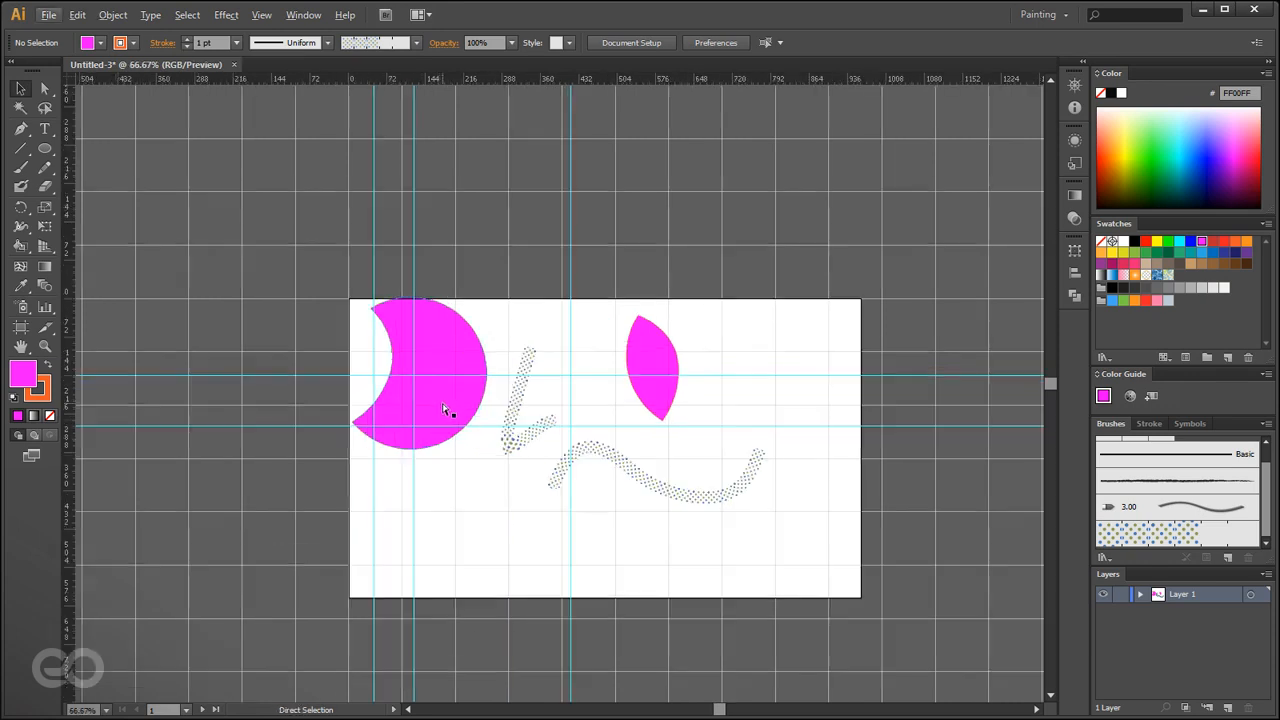
Delete the blue circle and the smaller teal circle overlapping the artboard's left edge.
key(ctrl+y)
key(ctrl+y)
key(ctrl+z)
key(ctrl+z)
key(v)
click(206, 389)
scroll(233, 374, up, 1)
click(350, 449)
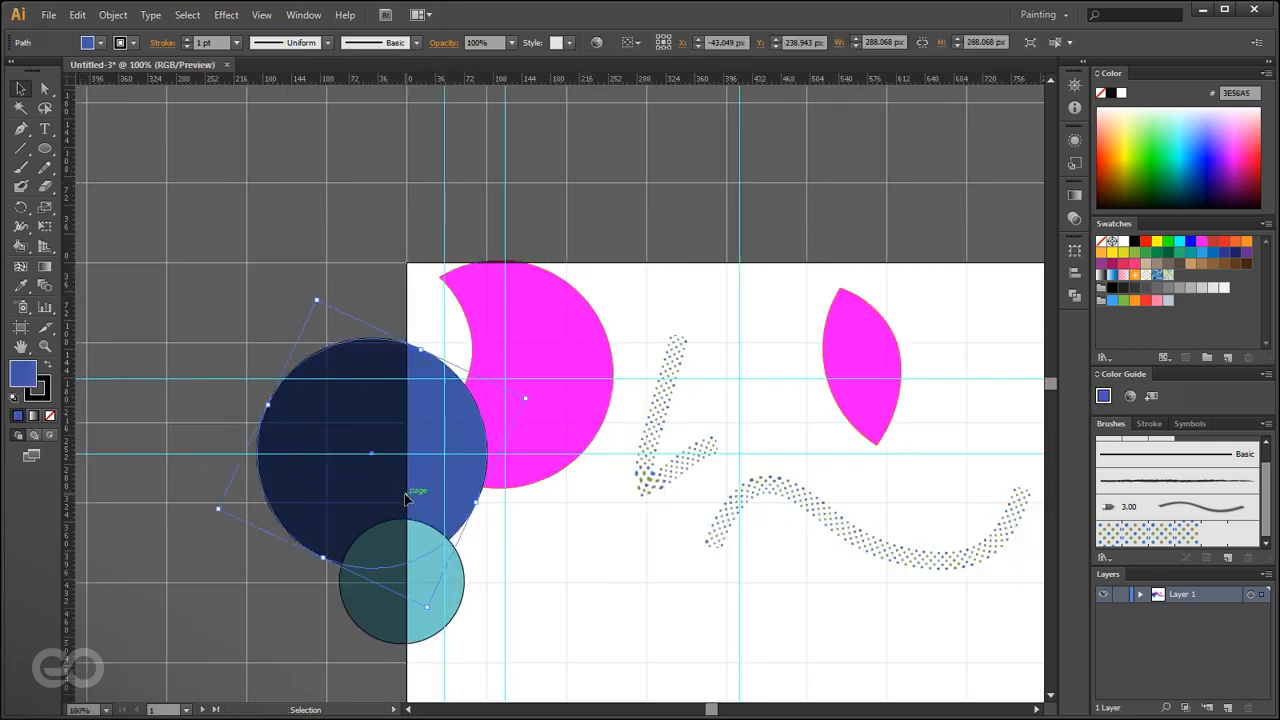
key(Delete)
click(325, 525)
key(Delete)
Move the magenta crescent well off the artboard's left side and rotate it about its centre until its cutout faces the lower left.
drag(460, 452, 363, 348)
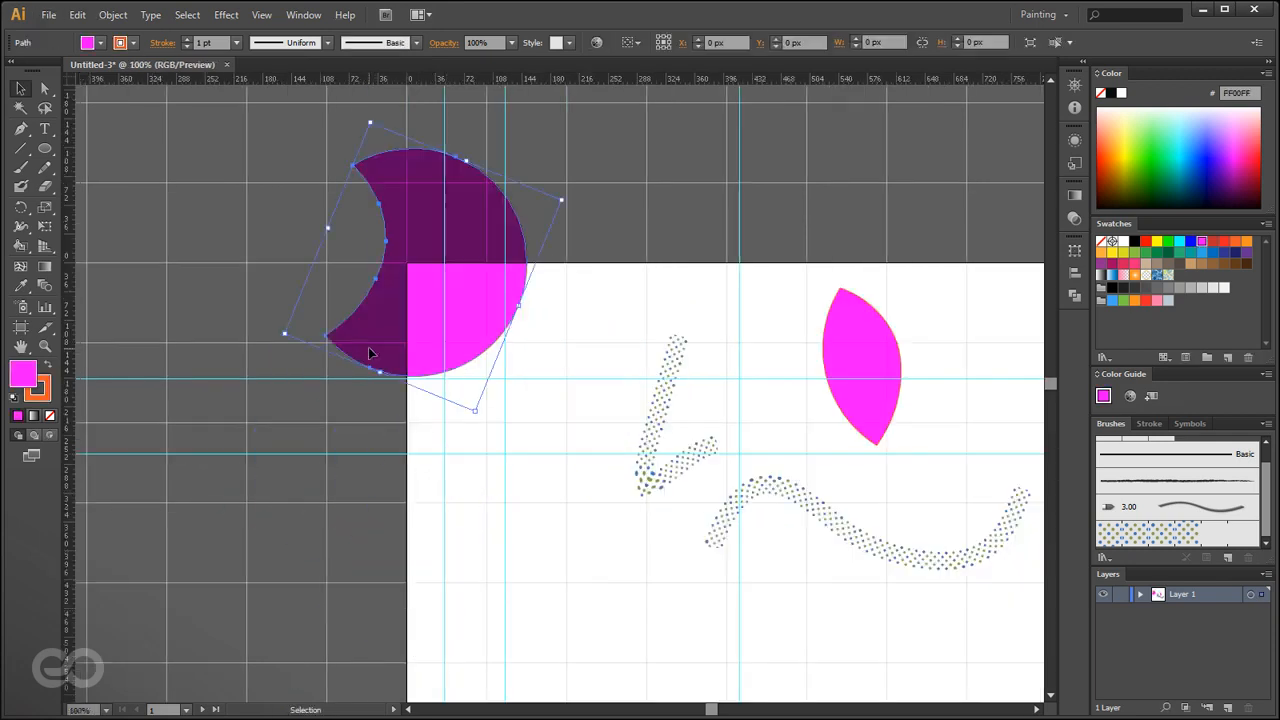
drag(405, 300, 207, 311)
scroll(457, 546, left, 5)
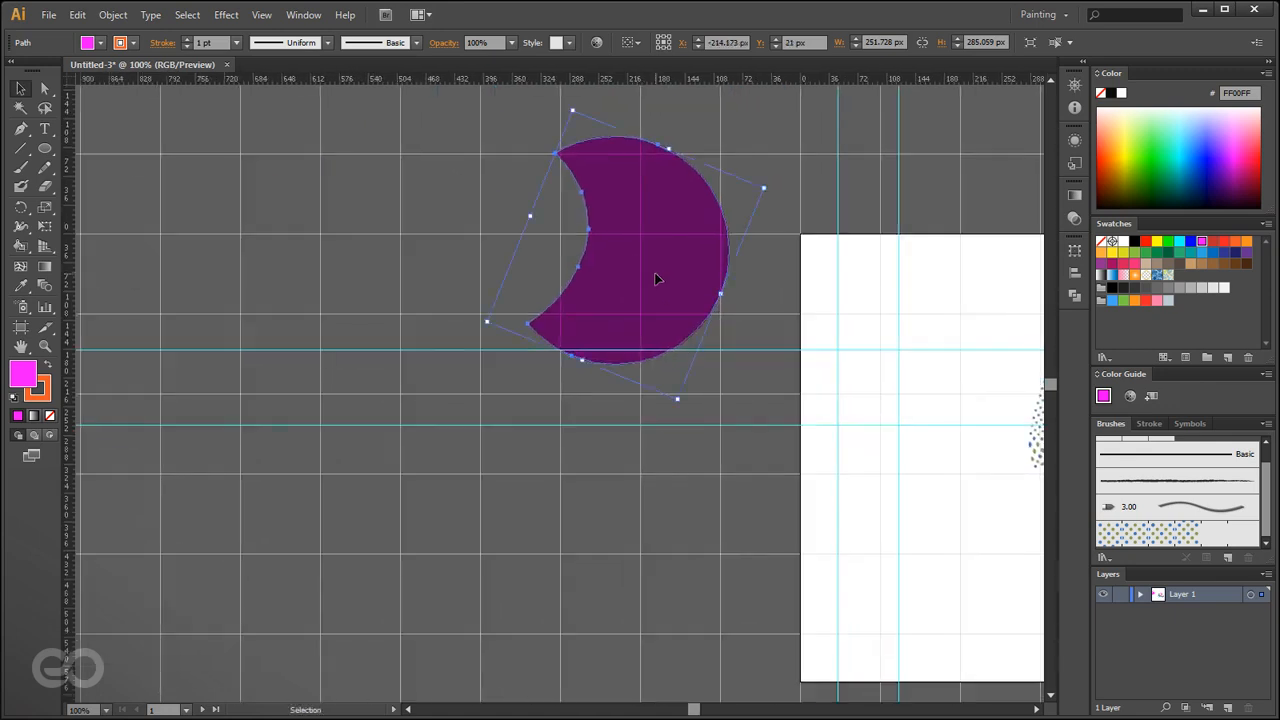
drag(657, 283, 377, 283)
key(r)
drag(388, 556, 510, 537)
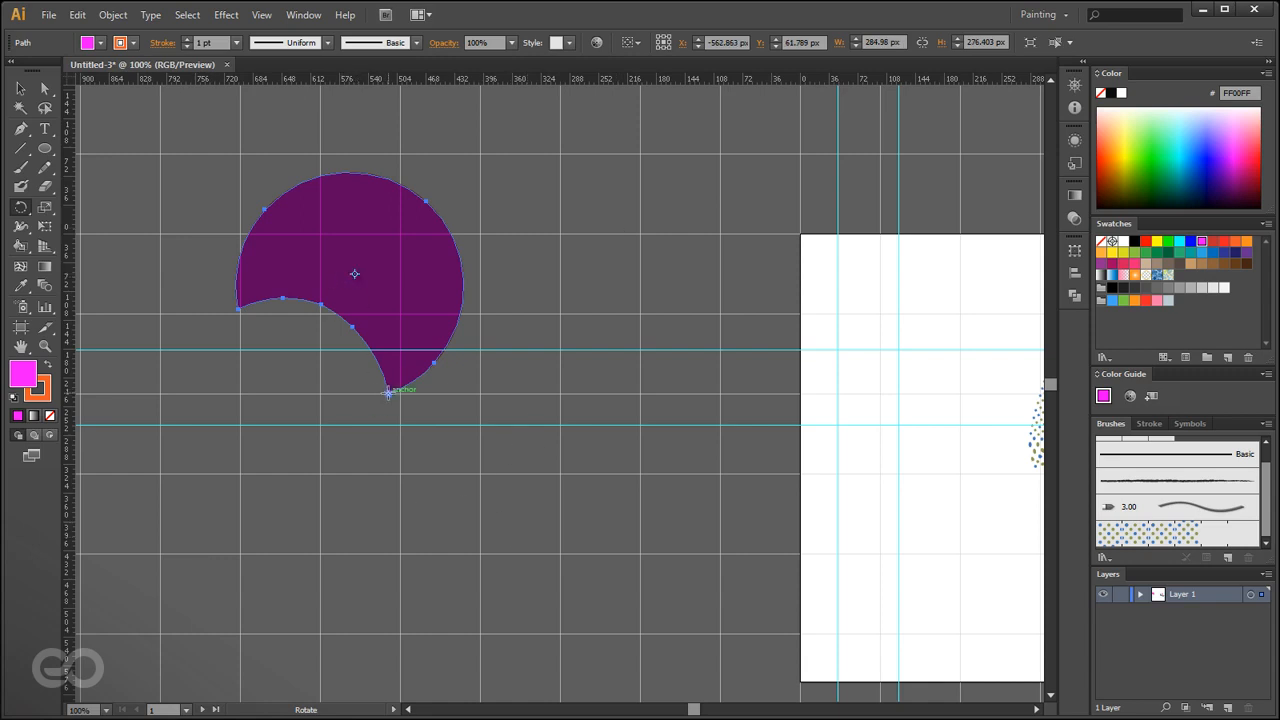
Set the Rotate tool's pivot on the anchor point at the crescent's lower tip.
key(alt)
scroll(354, 274, up, 2)
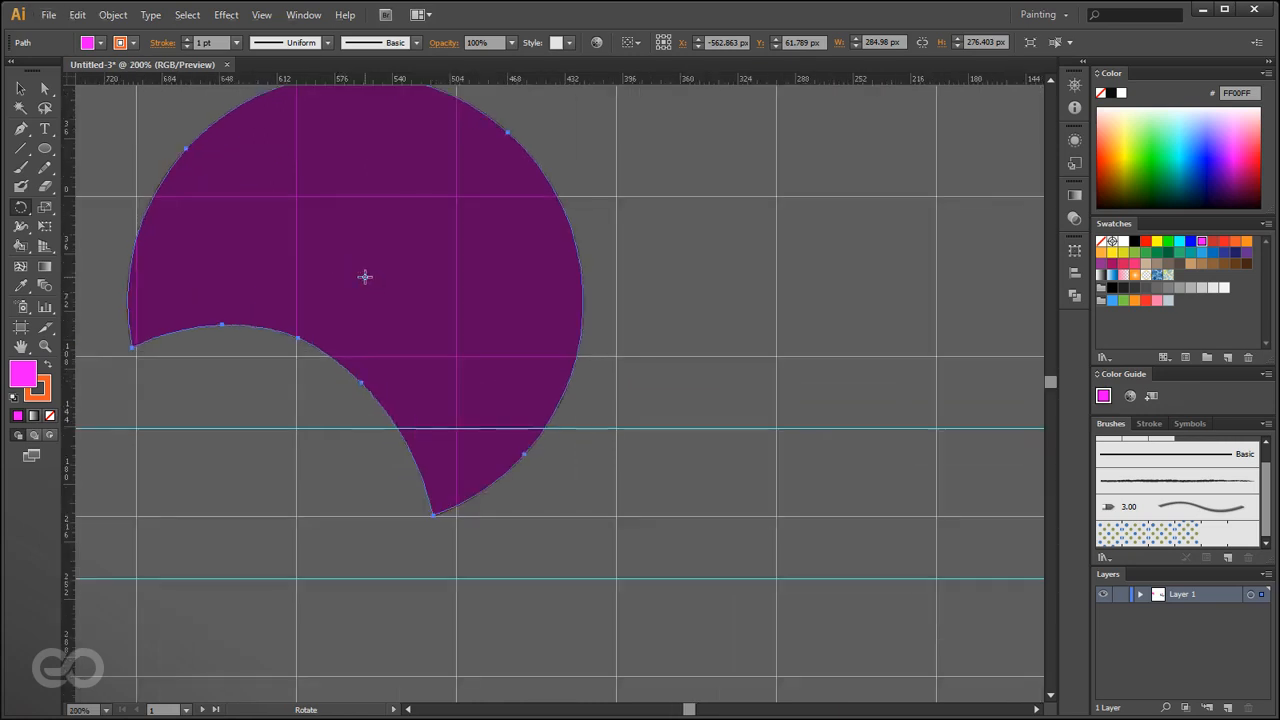
click(434, 516)
click(261, 14)
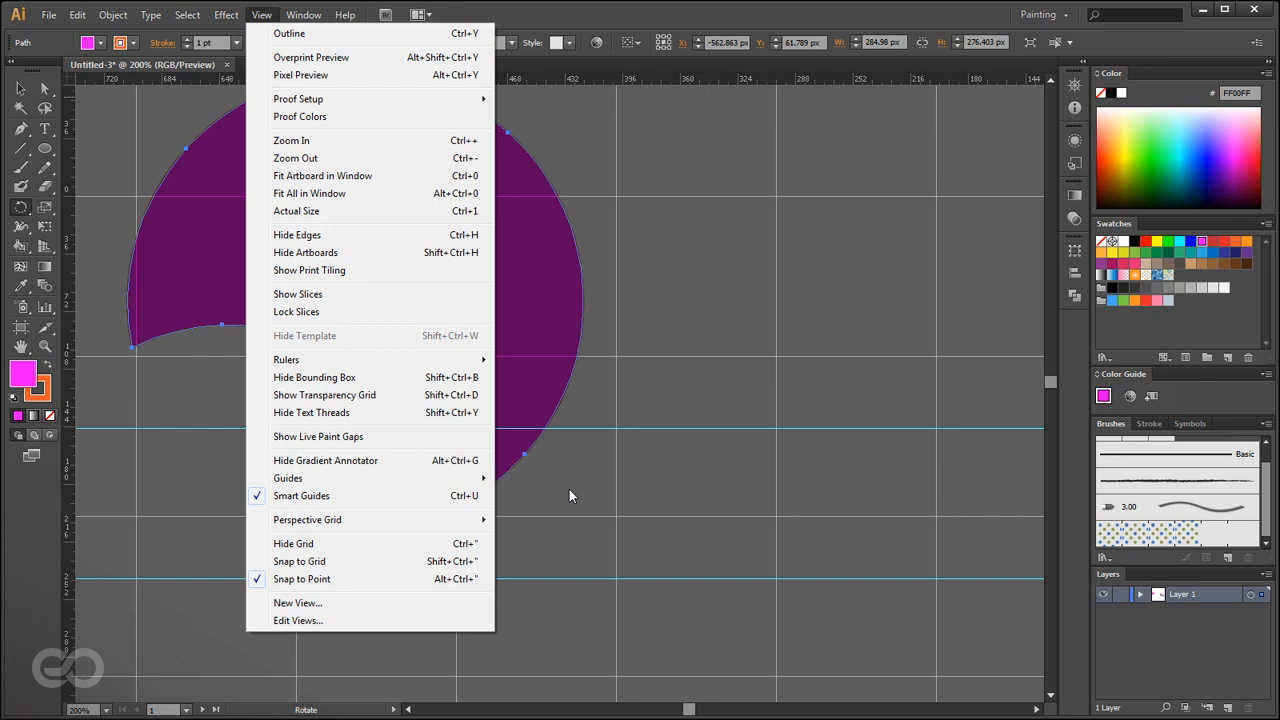
key(Escape)
click(434, 518)
key(ctrl+minus)
Swing the crescent freely around its tip until it lies below and left of the pivot with its cutout facing right.
drag(349, 594, 661, 386)
drag(645, 538, 270, 527)
drag(240, 492, 239, 280)
drag(568, 210, 294, 481)
drag(275, 639, 491, 314)
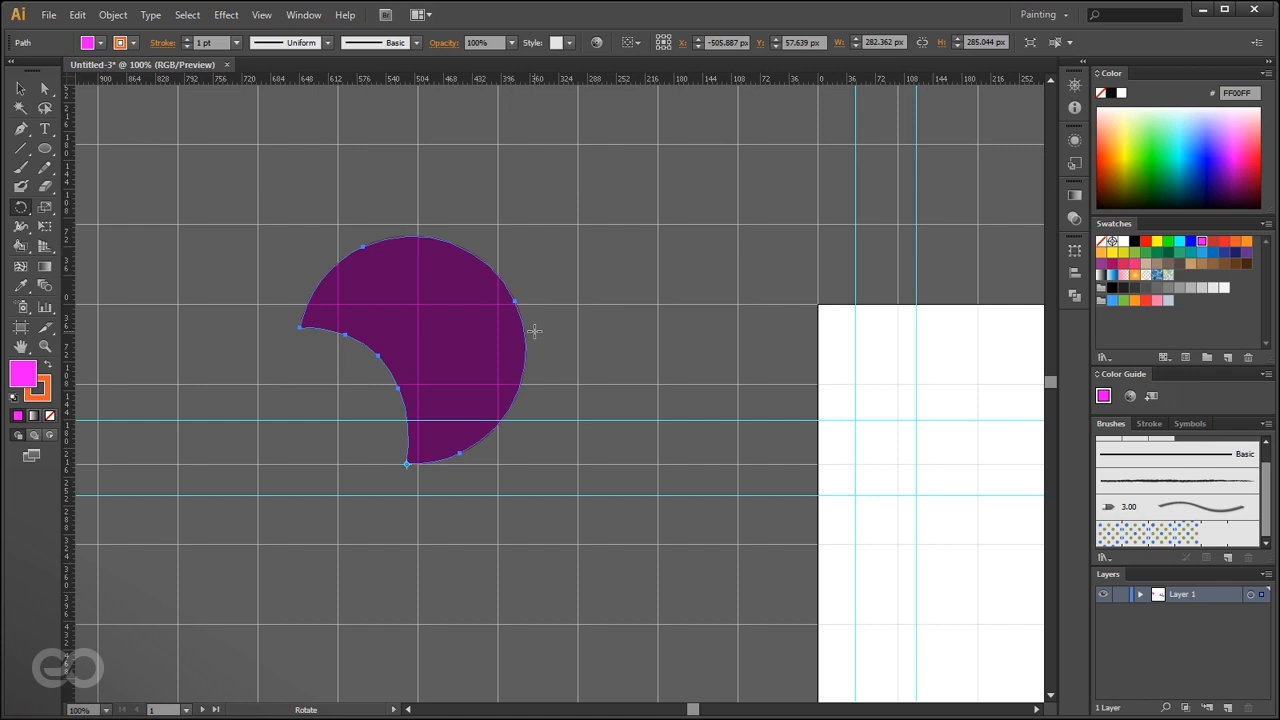
drag(479, 584, 594, 445)
drag(558, 332, 606, 545)
drag(560, 666, 502, 250)
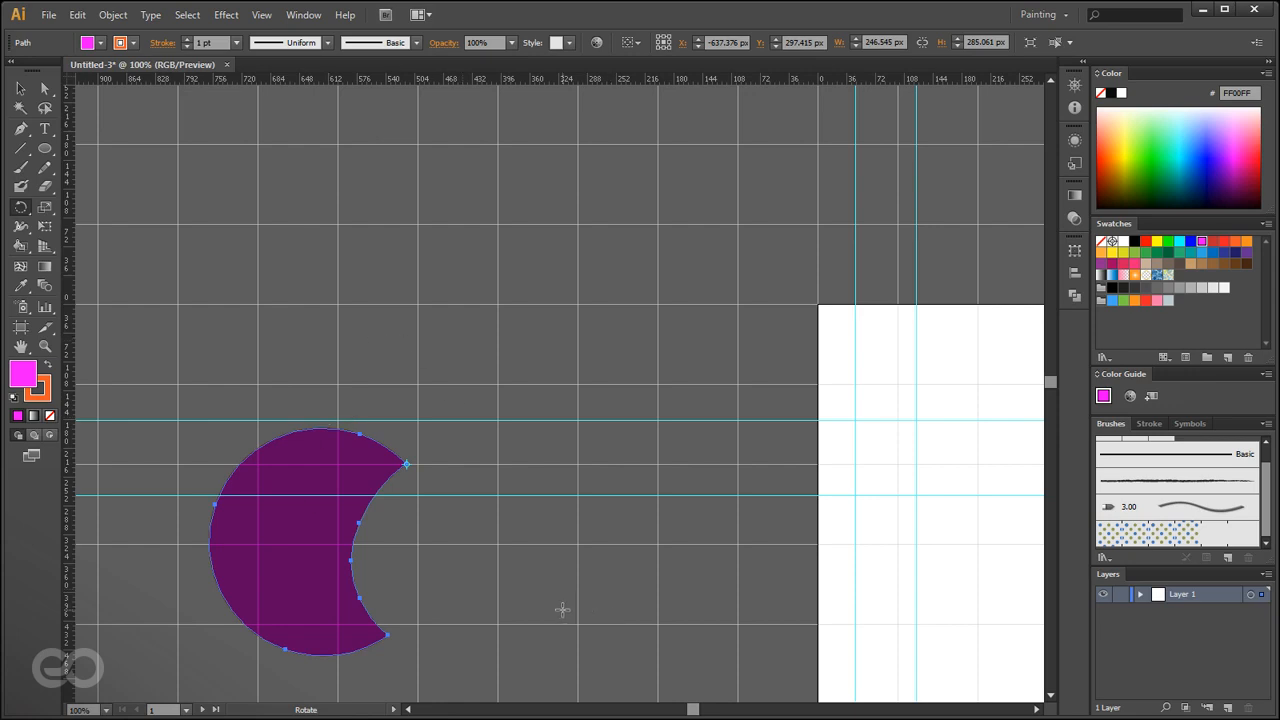
Set a small rotation angle around the tip in the Rotate options, toggling the preview, and create a rotated copy of the crescent.
alt+click(405, 462)
drag(185, 200, 236, 131)
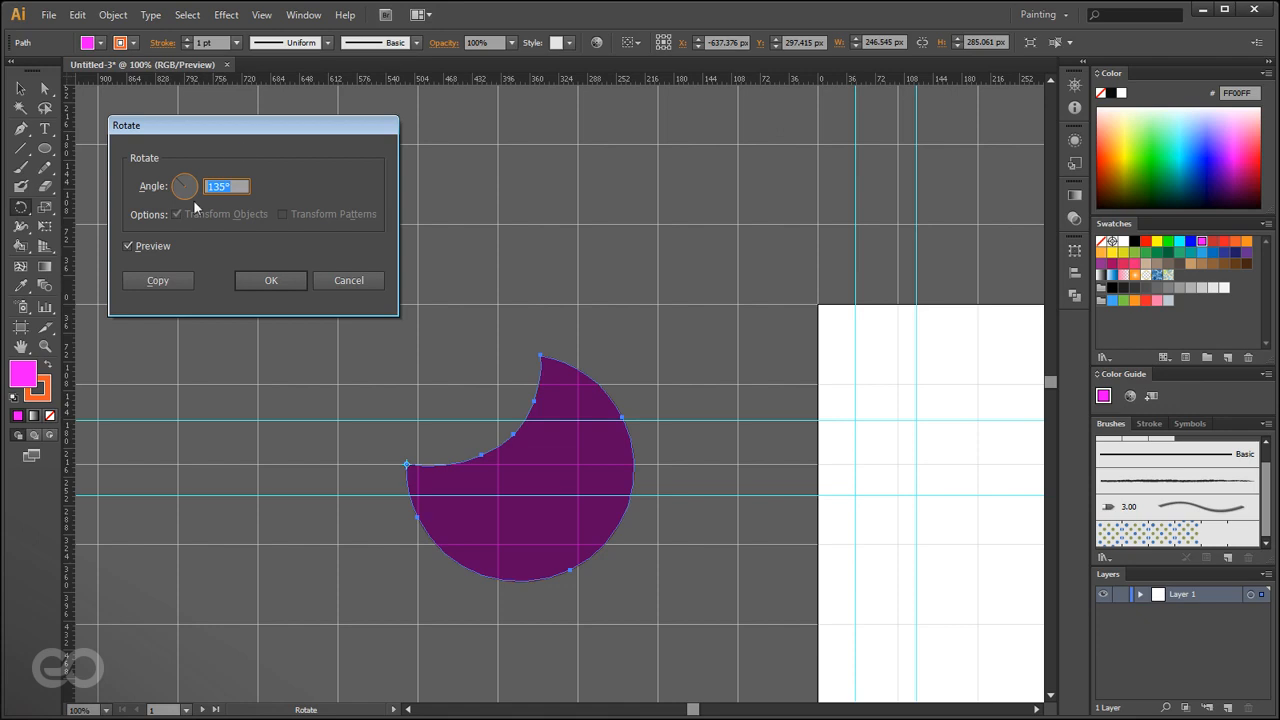
click(141, 249)
click(141, 249)
click(141, 249)
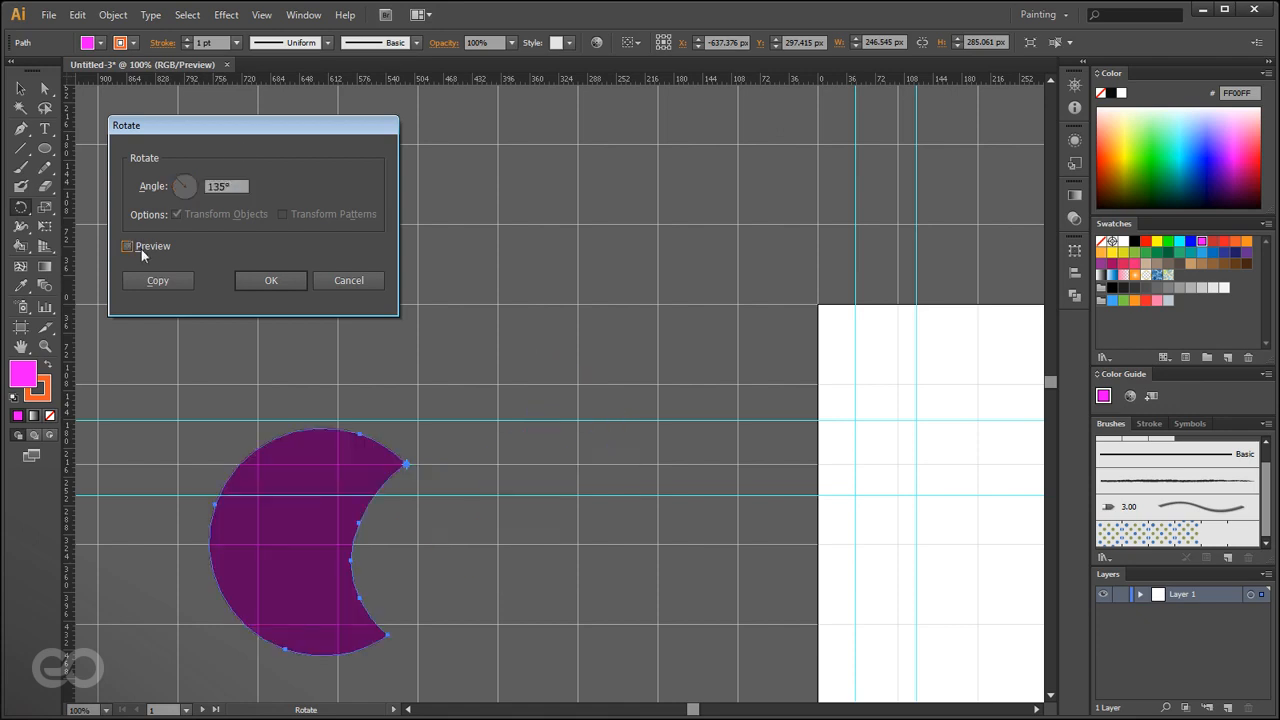
click(225, 188)
click(159, 281)
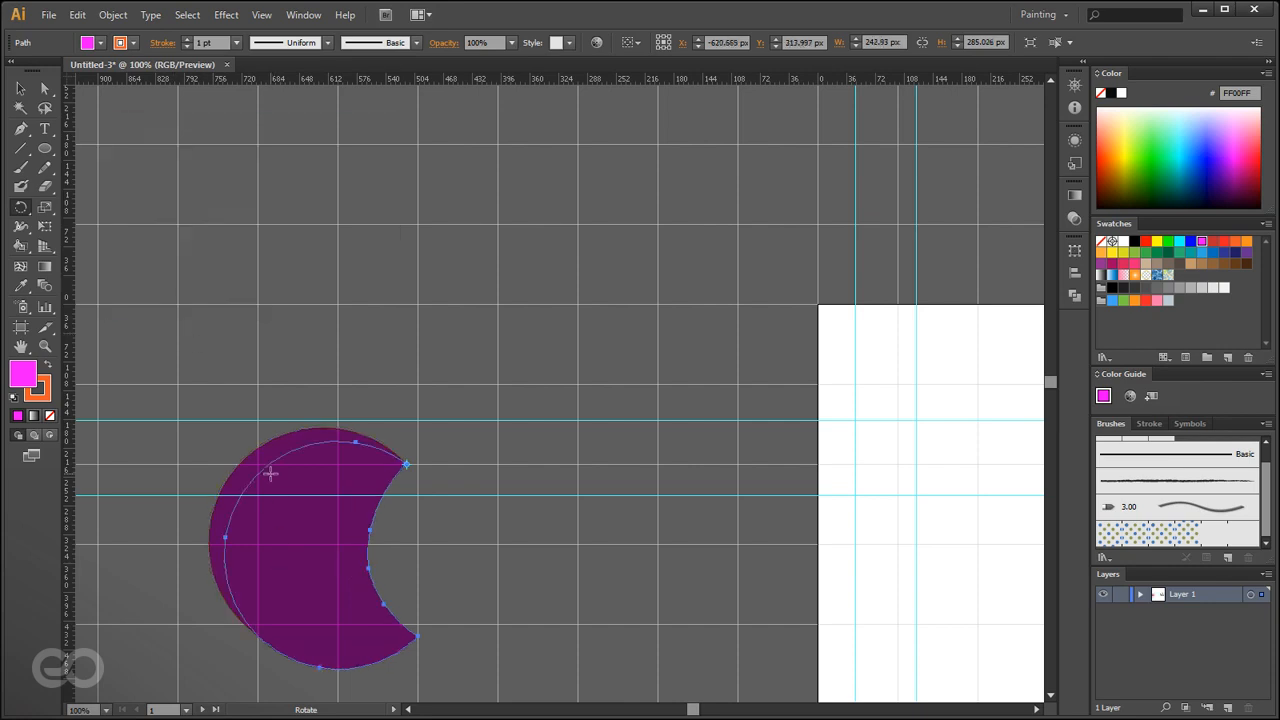
Select the rotated crescent copy and repeat the rotated duplication once with Transform Again.
click(20, 88)
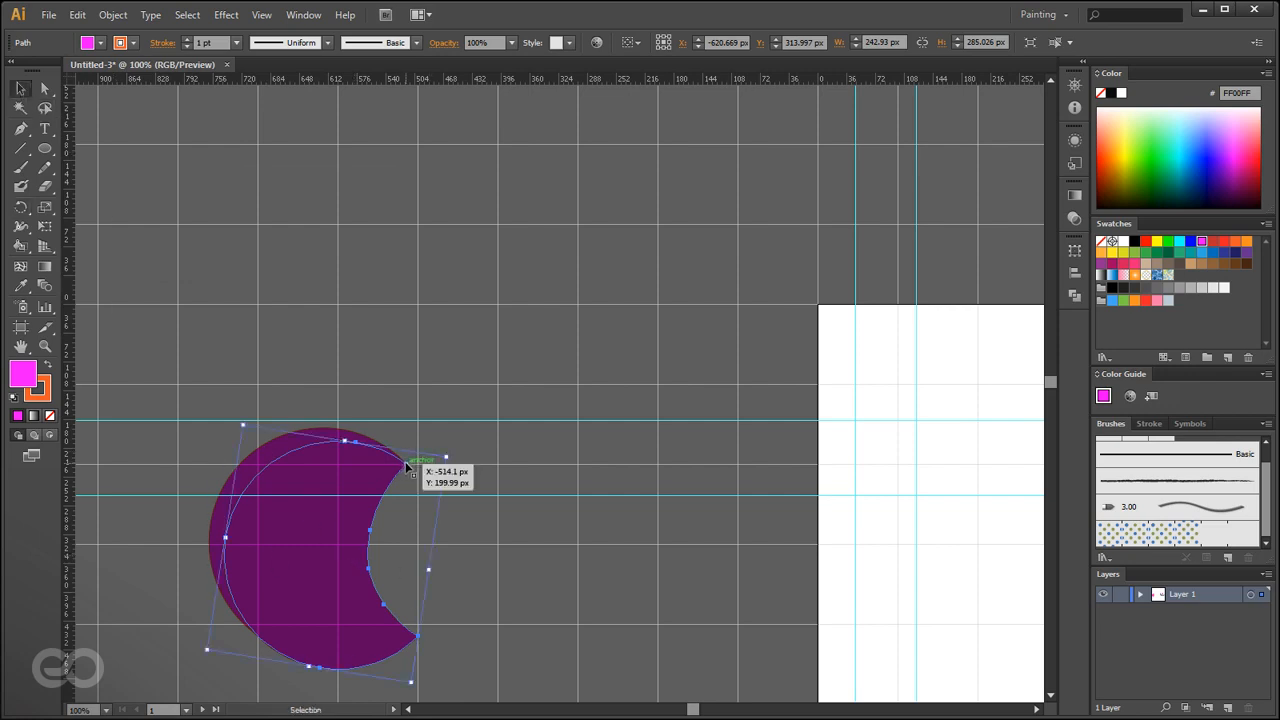
click(478, 590)
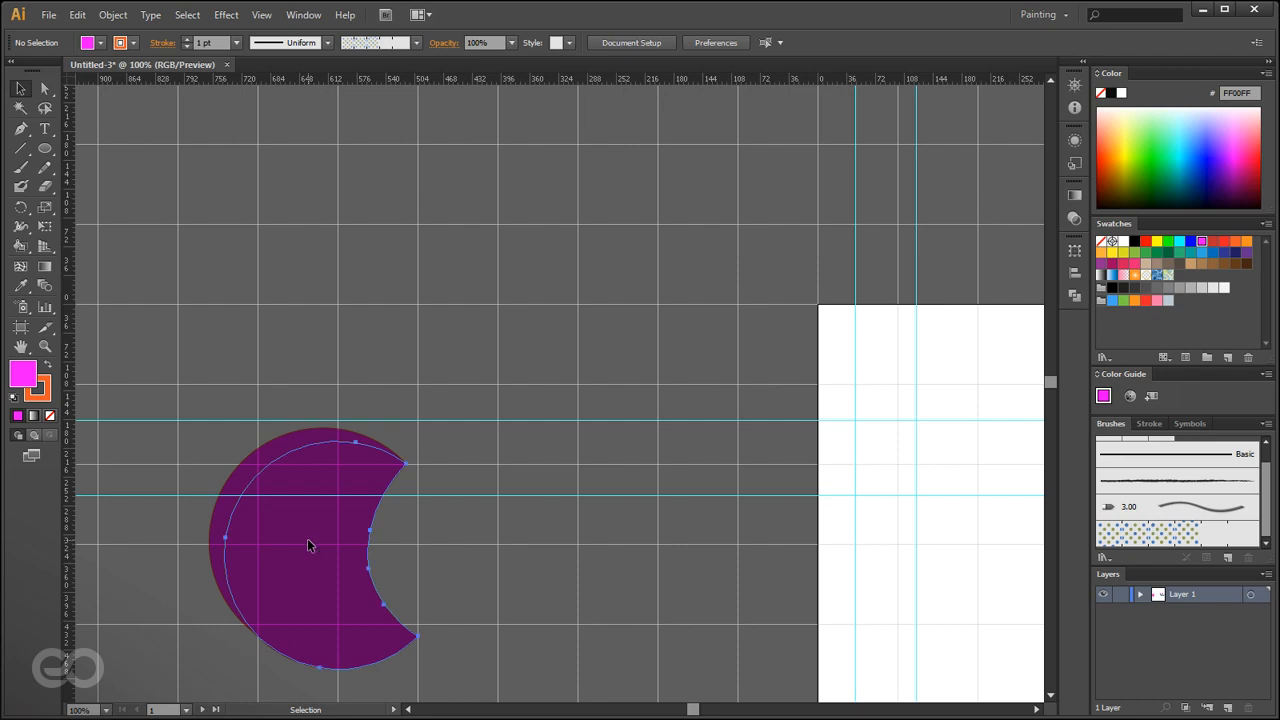
click(308, 540)
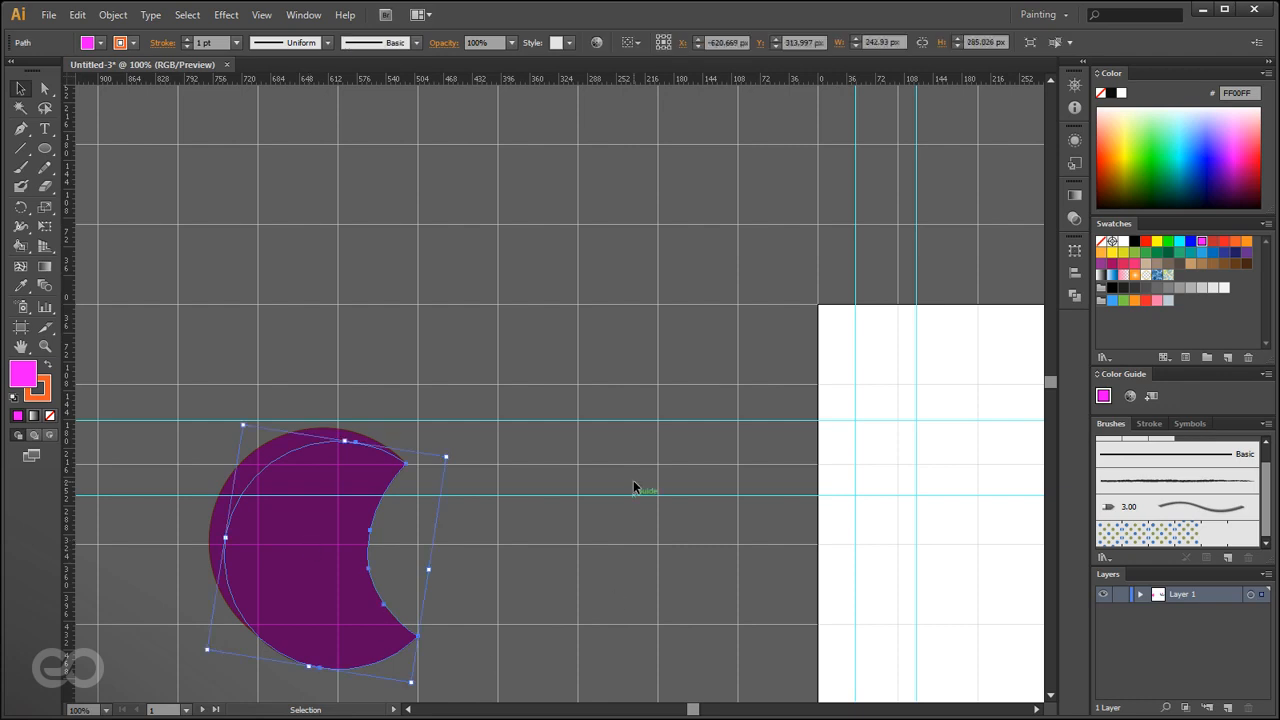
right_click(309, 468)
mouse_move(381, 685)
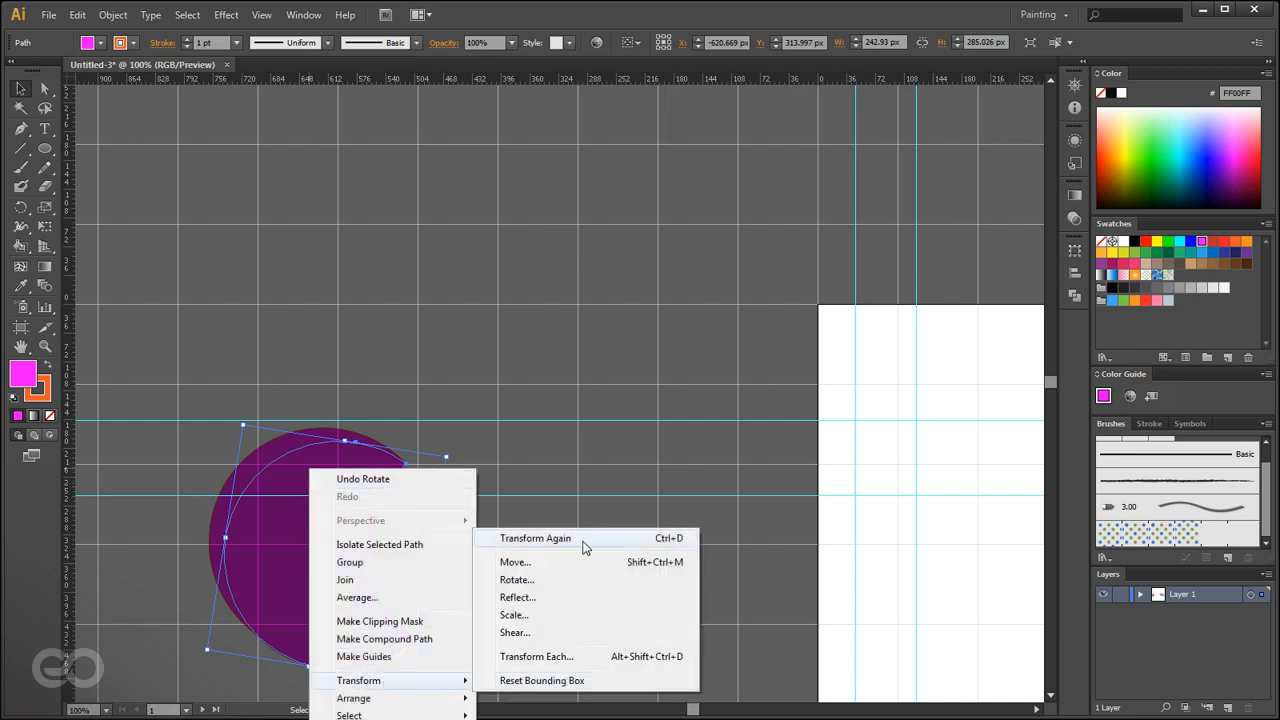
click(676, 539)
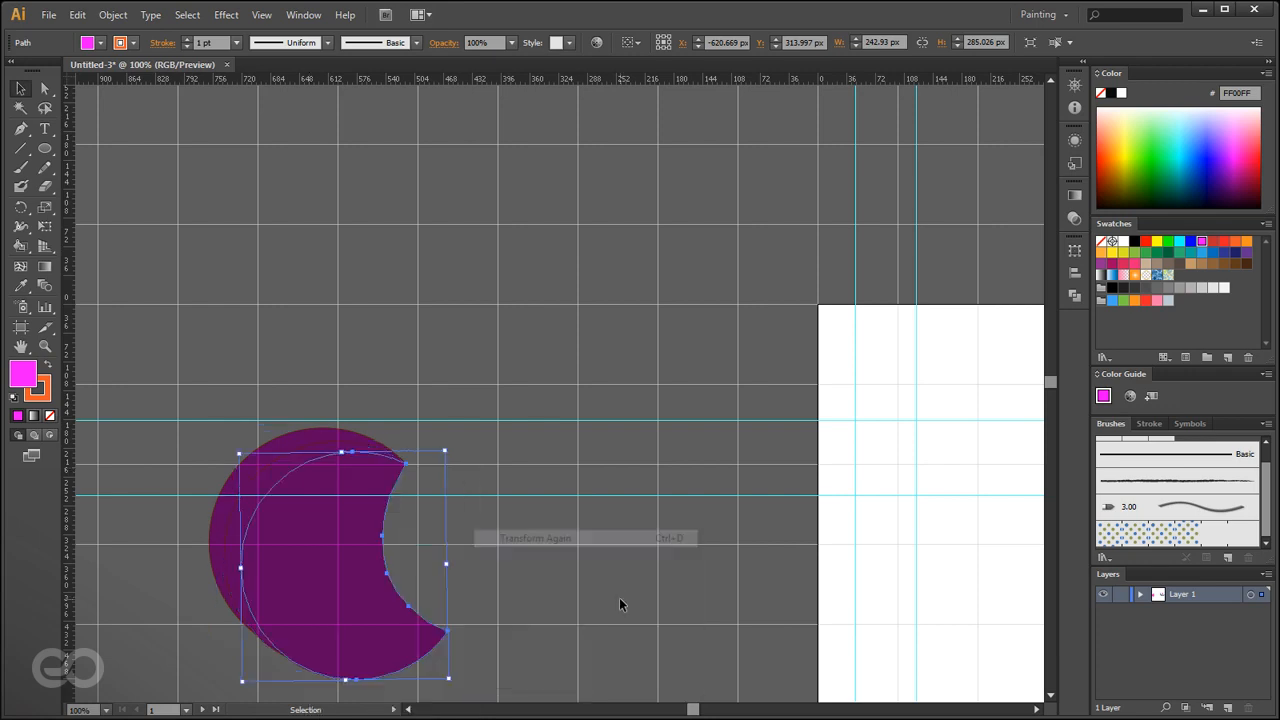
Repeat Transform Again until the crescent copies fan almost completely around the shared tip.
key(ctrl+d)
key(ctrl+d)
key(ctrl+d)
key(ctrl+d)
key(ctrl+d)
key(ctrl+d)
key(ctrl+d)
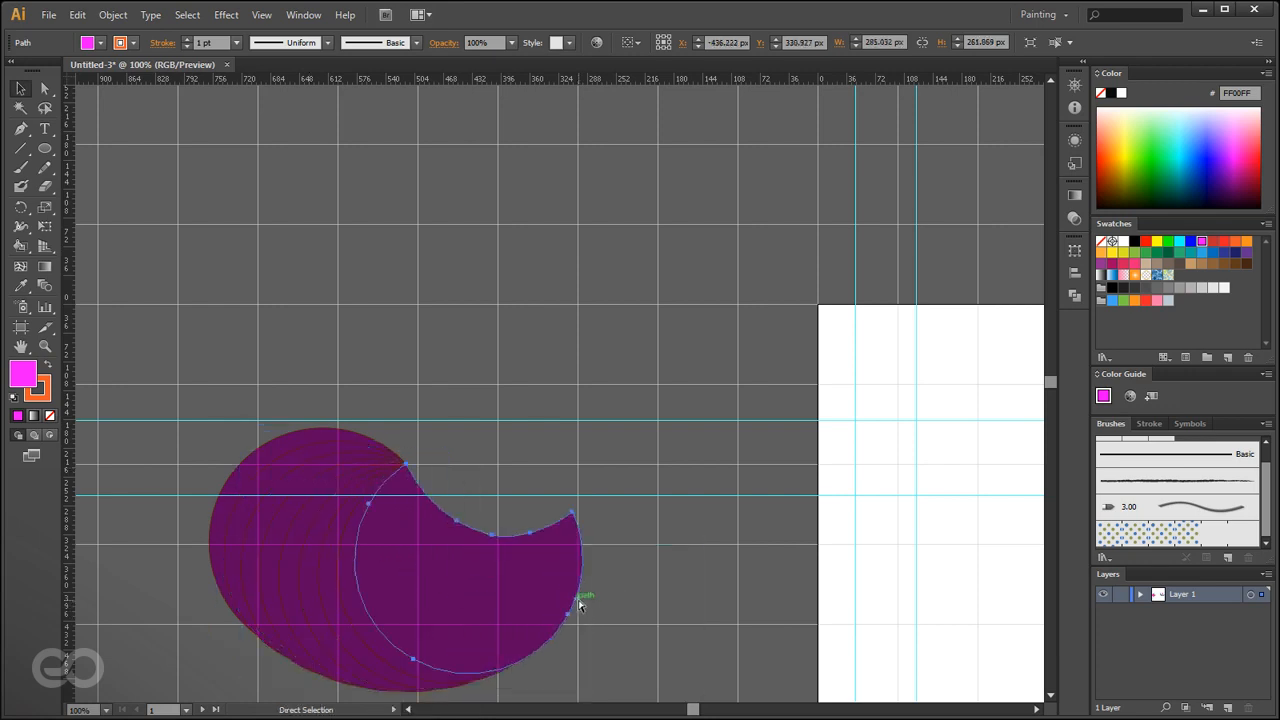
key(ctrl+d)
key(ctrl+d)
key(ctrl+d)
key(ctrl+d)
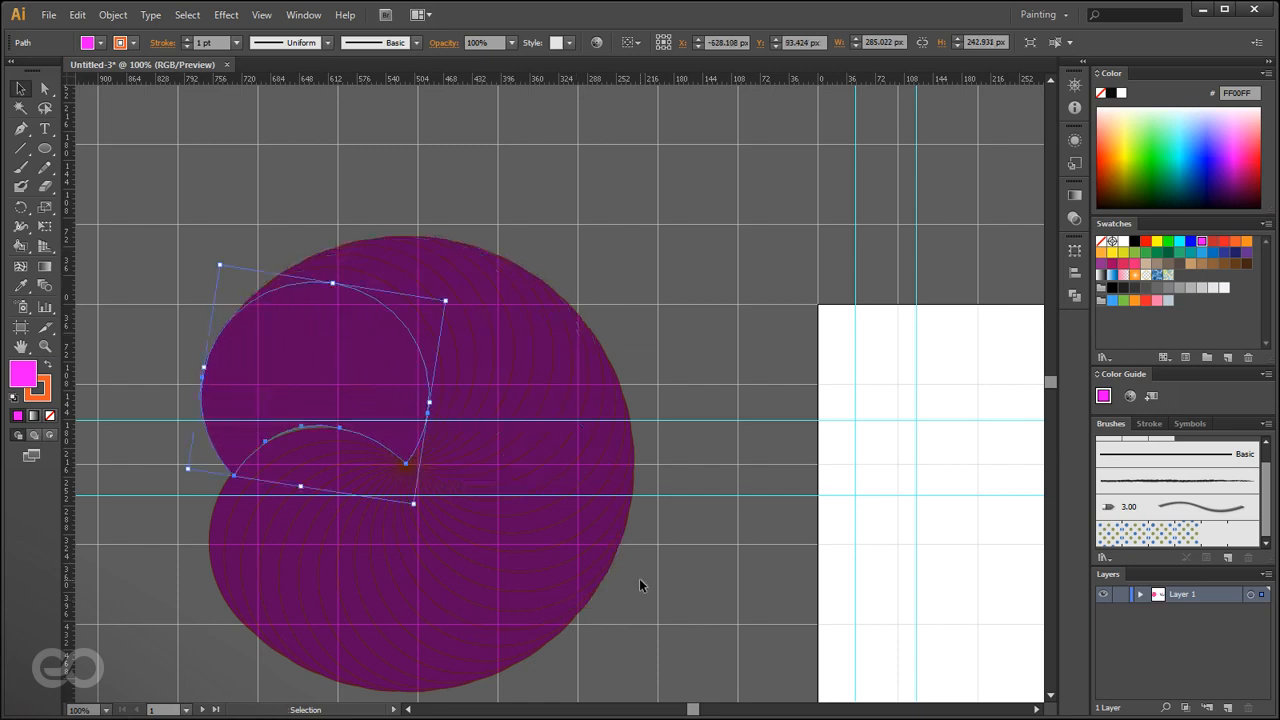
Select all the fanned crescents, give them a black stroke, and deselect them.
click(707, 676)
drag(708, 677, 233, 333)
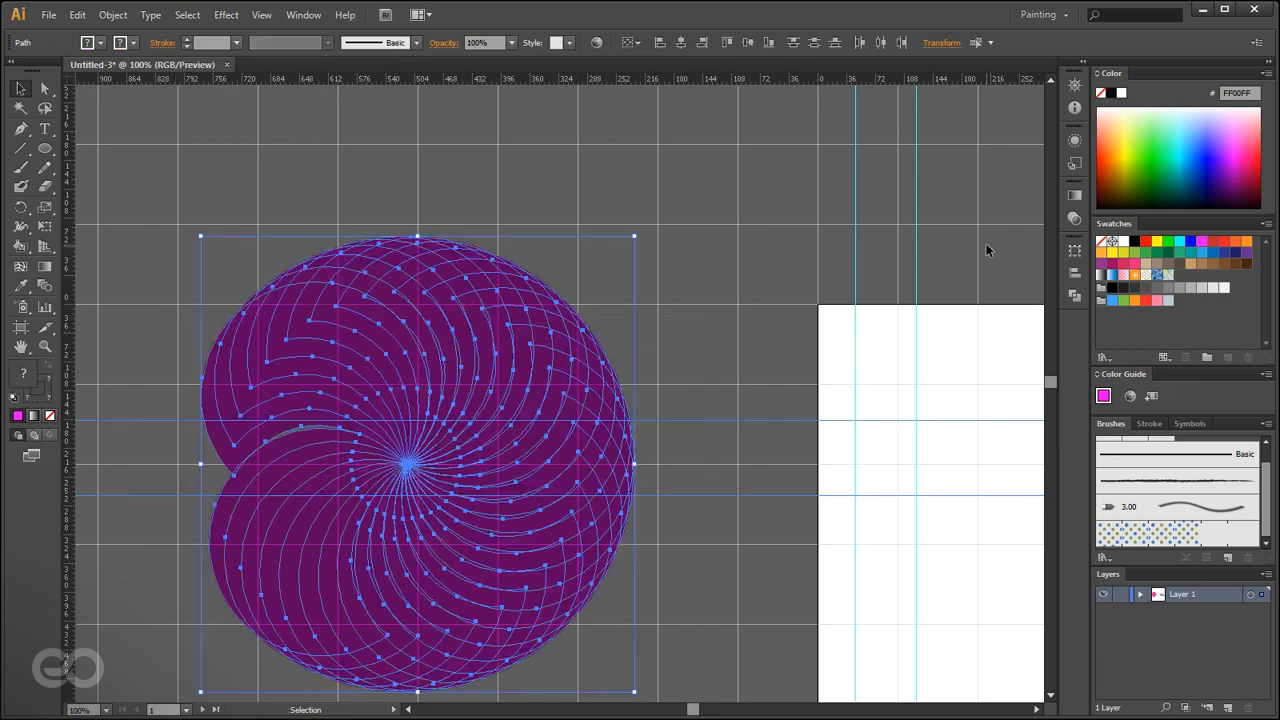
key(x)
click(1110, 93)
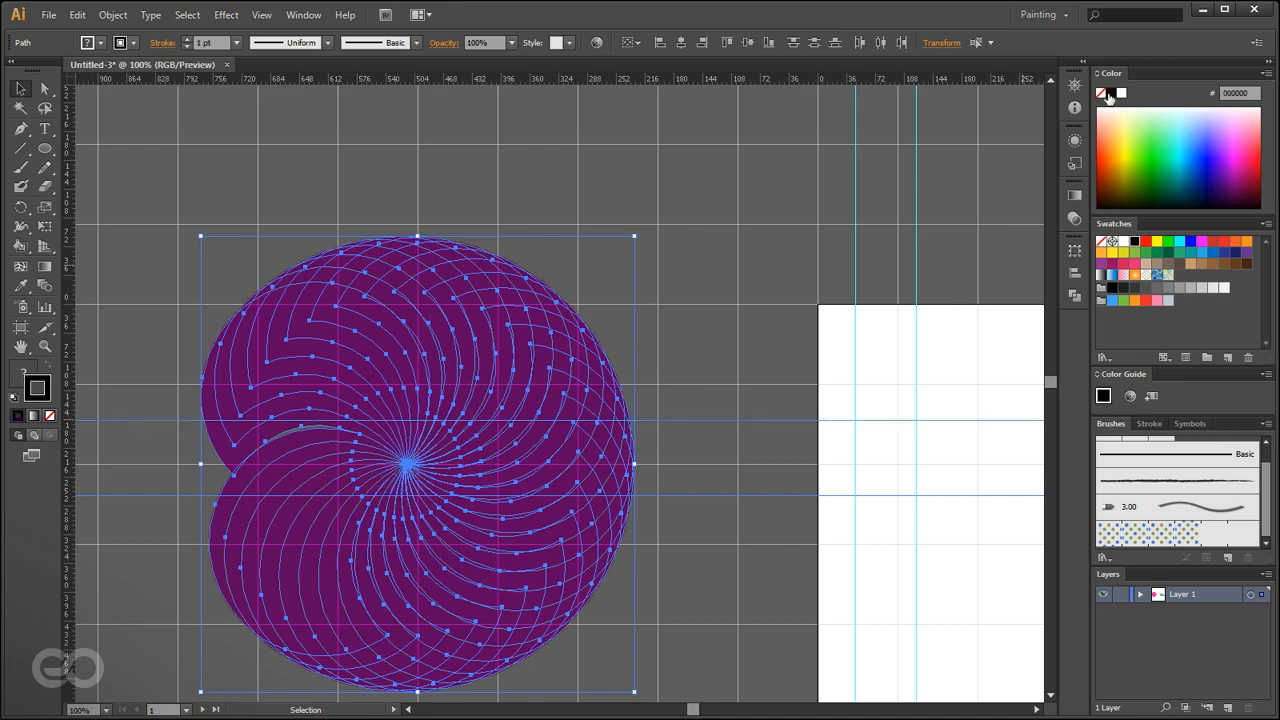
click(760, 312)
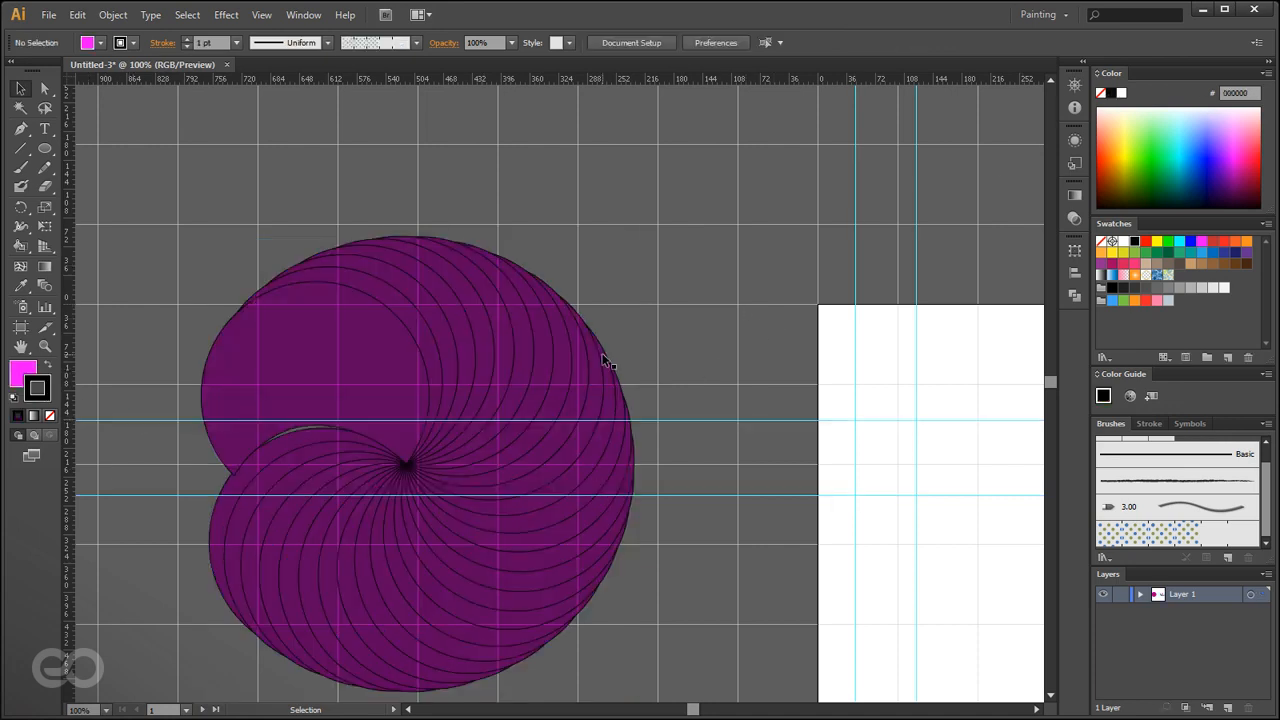
Hide the guides and the grid around the crescent fan and the artboard.
alt+scroll(371, 286, down, 1)
alt+scroll(406, 305, up, 1)
key(a)
key(ctrl+semicolon)
key(v)
key(ctrl+apostrophe)
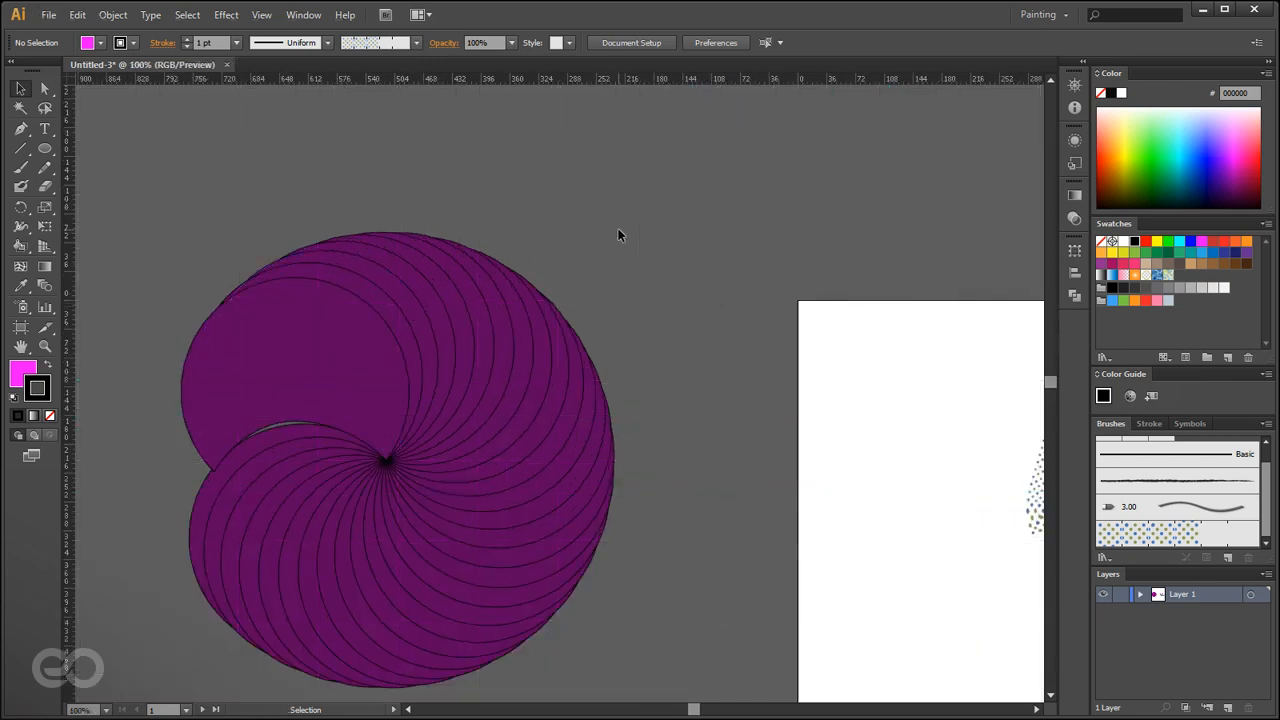
alt+scroll(484, 197, down, 1)
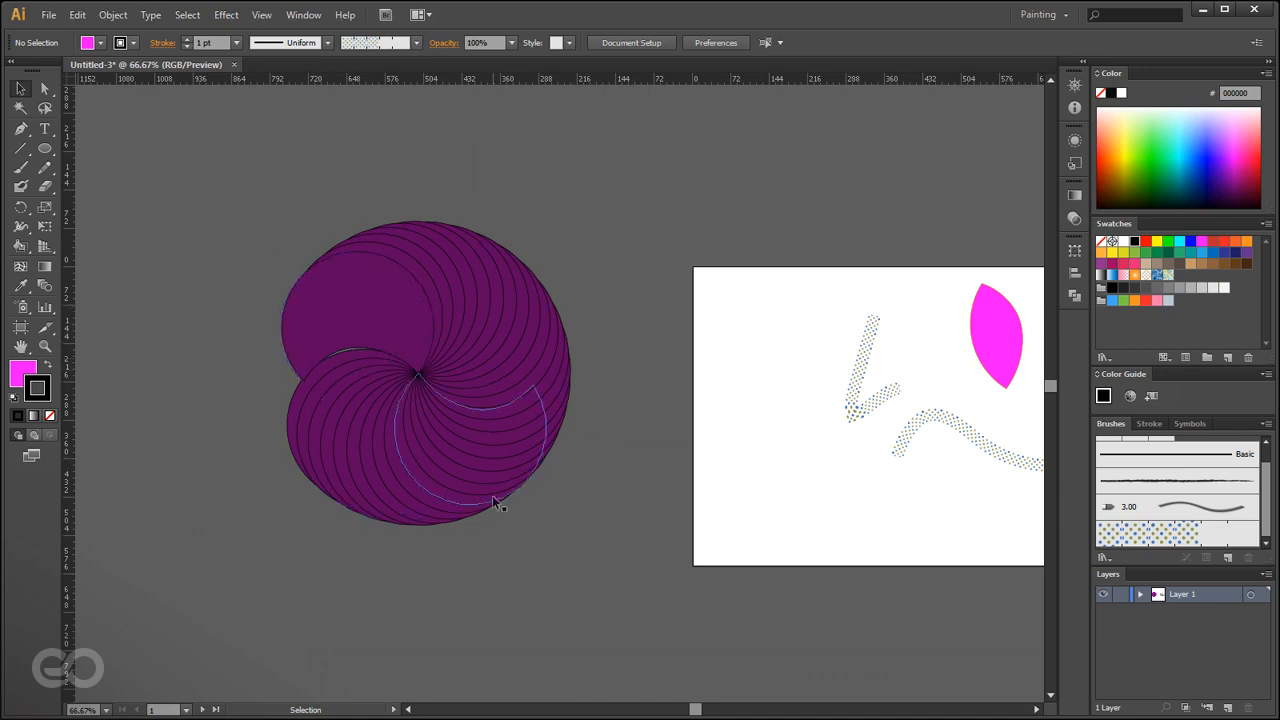
alt+scroll(79, 402, down, 1)
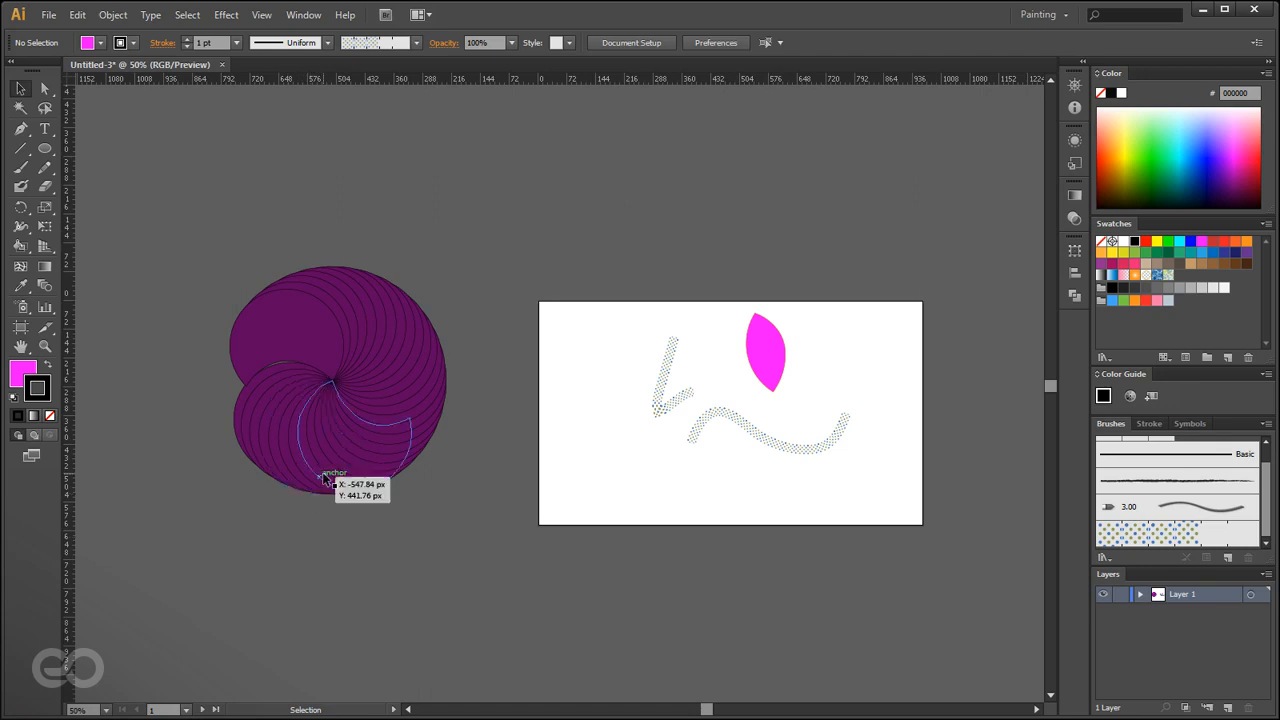
Show the Transform panel as a floating group near the artboard and expand its scaling and pixel-grid options.
click(302, 14)
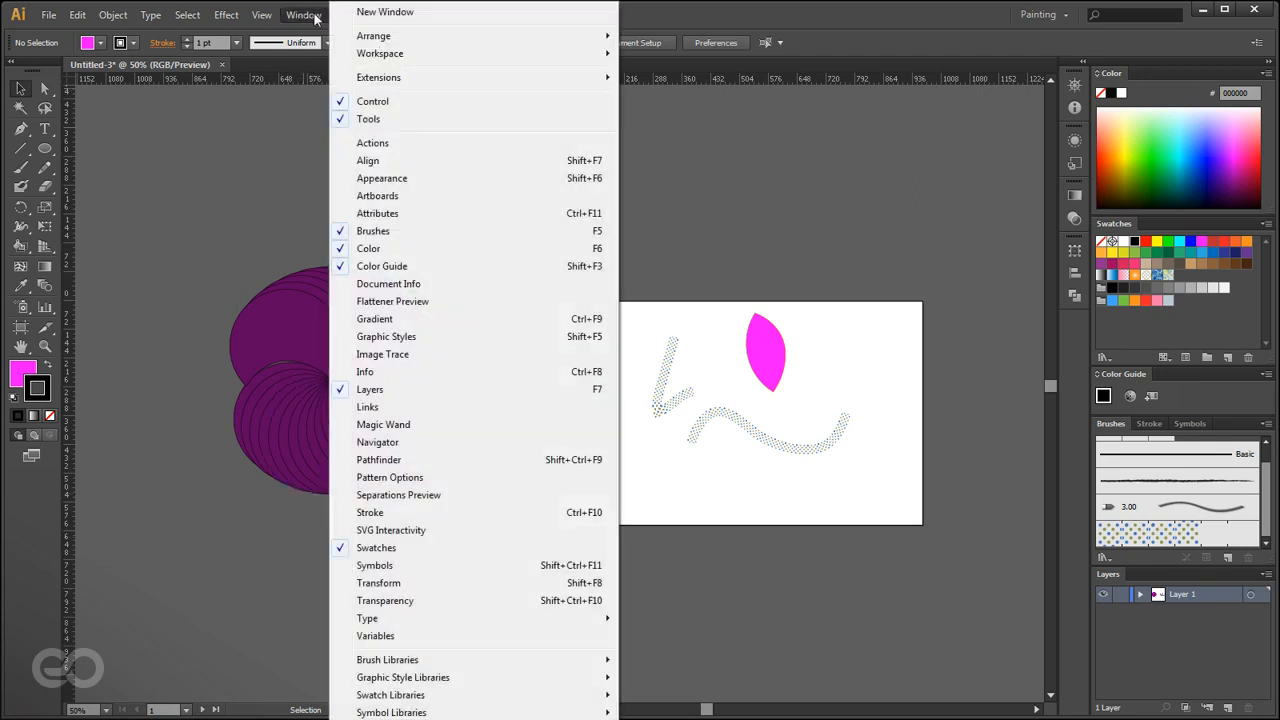
click(386, 583)
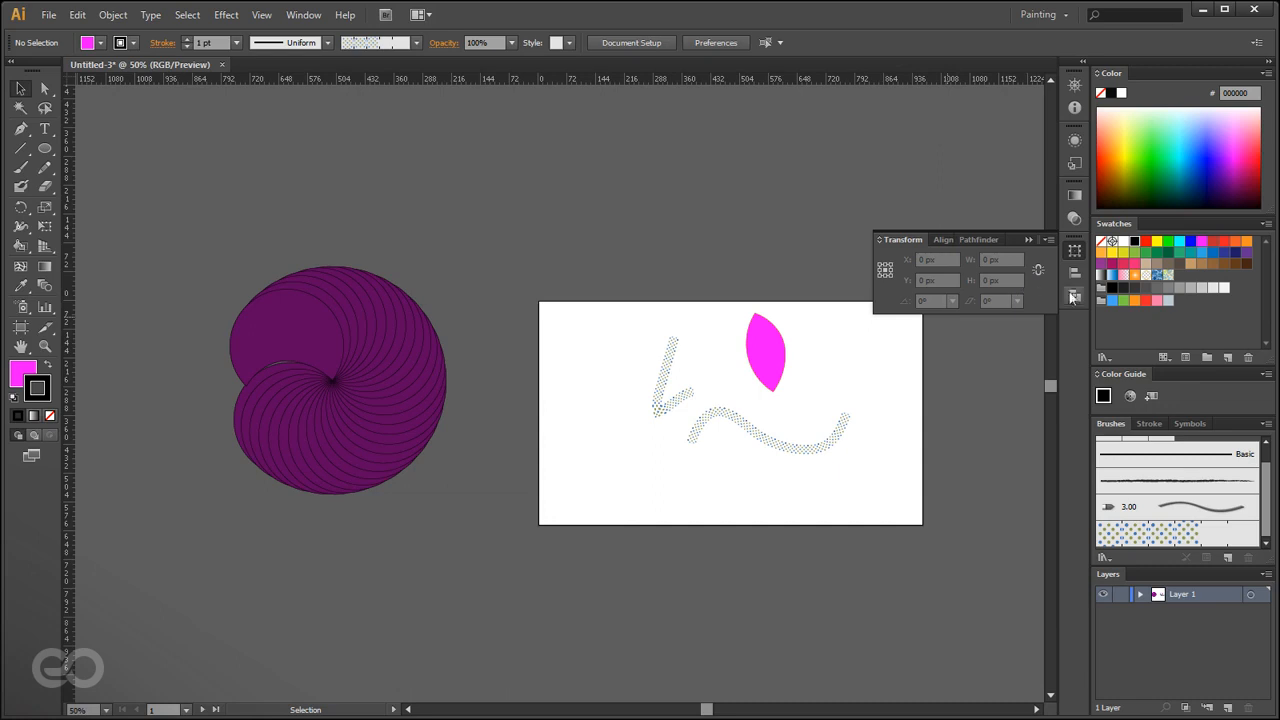
drag(1011, 243, 860, 112)
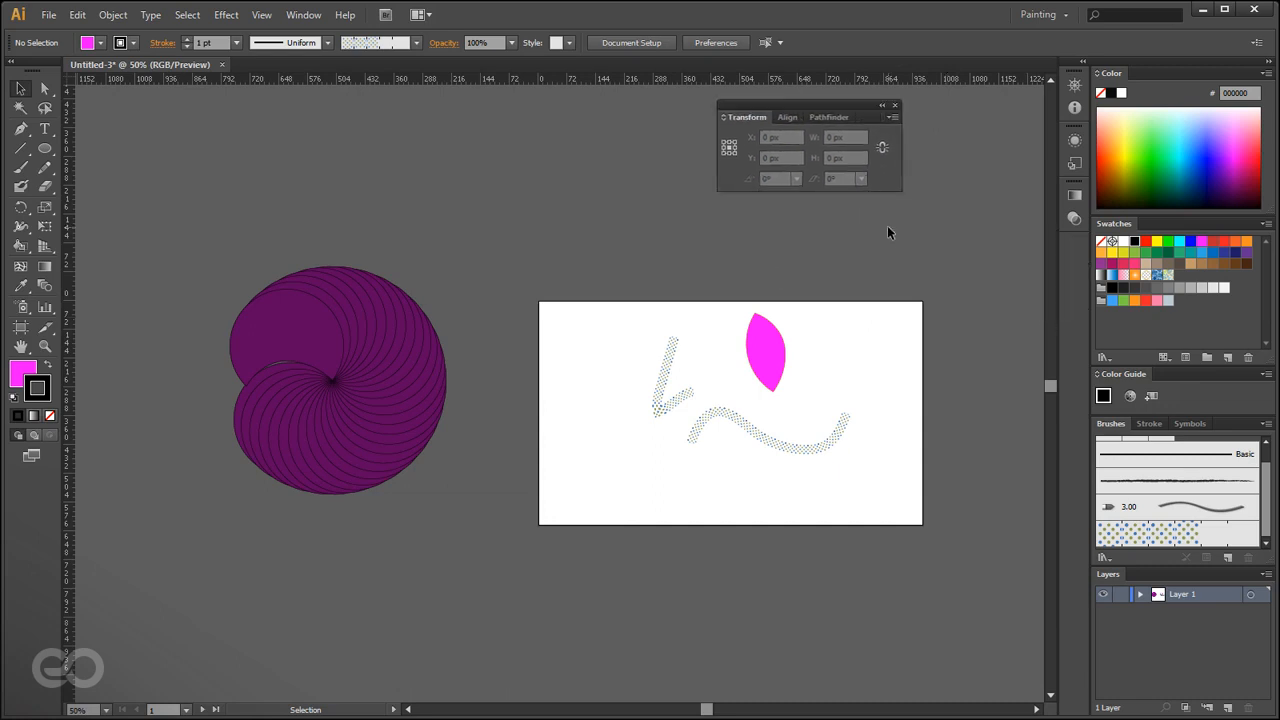
click(722, 117)
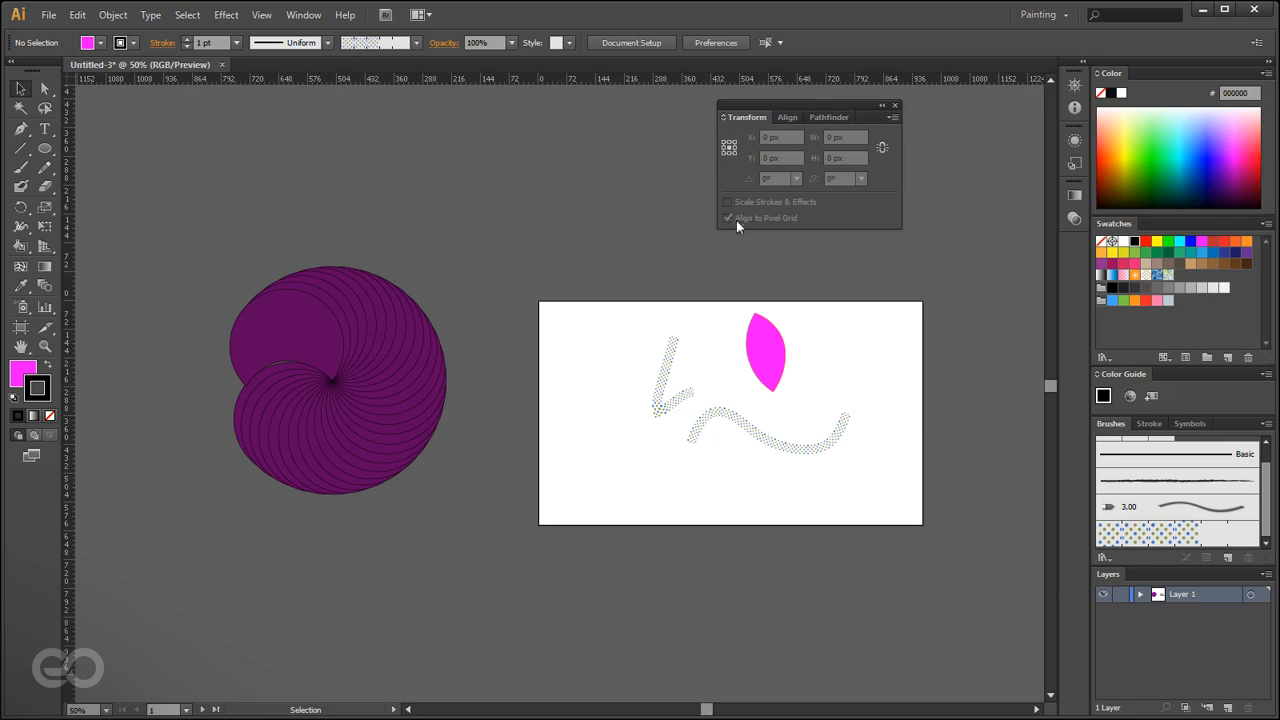
drag(842, 104, 946, 120)
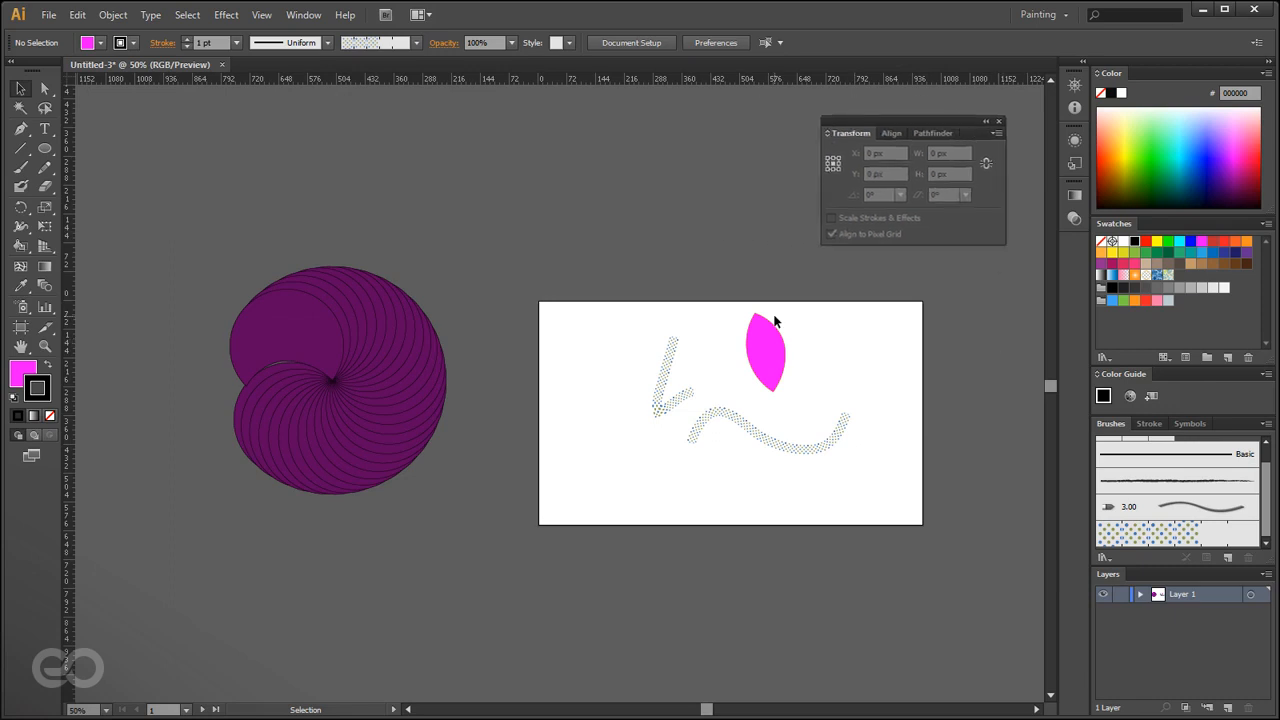
Move the fan's topmost crescent below the fan, to about X -258, Y 681 px, and set its transform reference point to the top-left corner.
click(309, 336)
drag(300, 347, 447, 580)
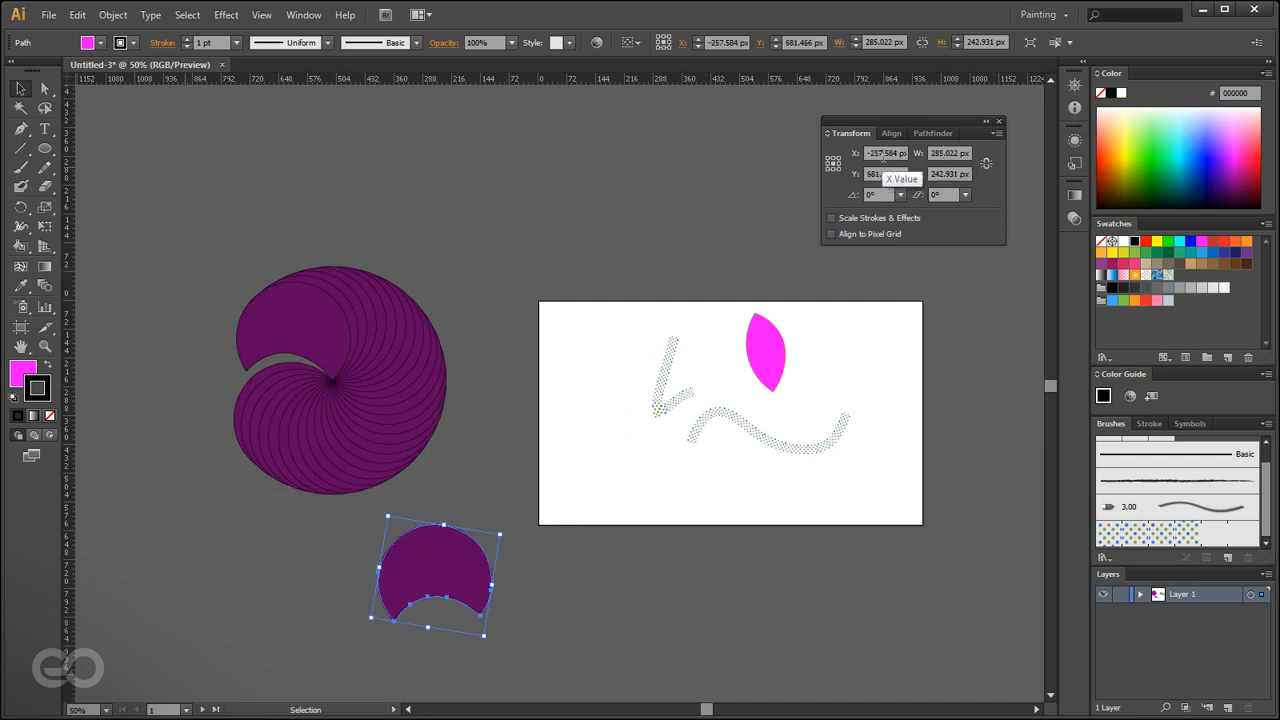
click(885, 174)
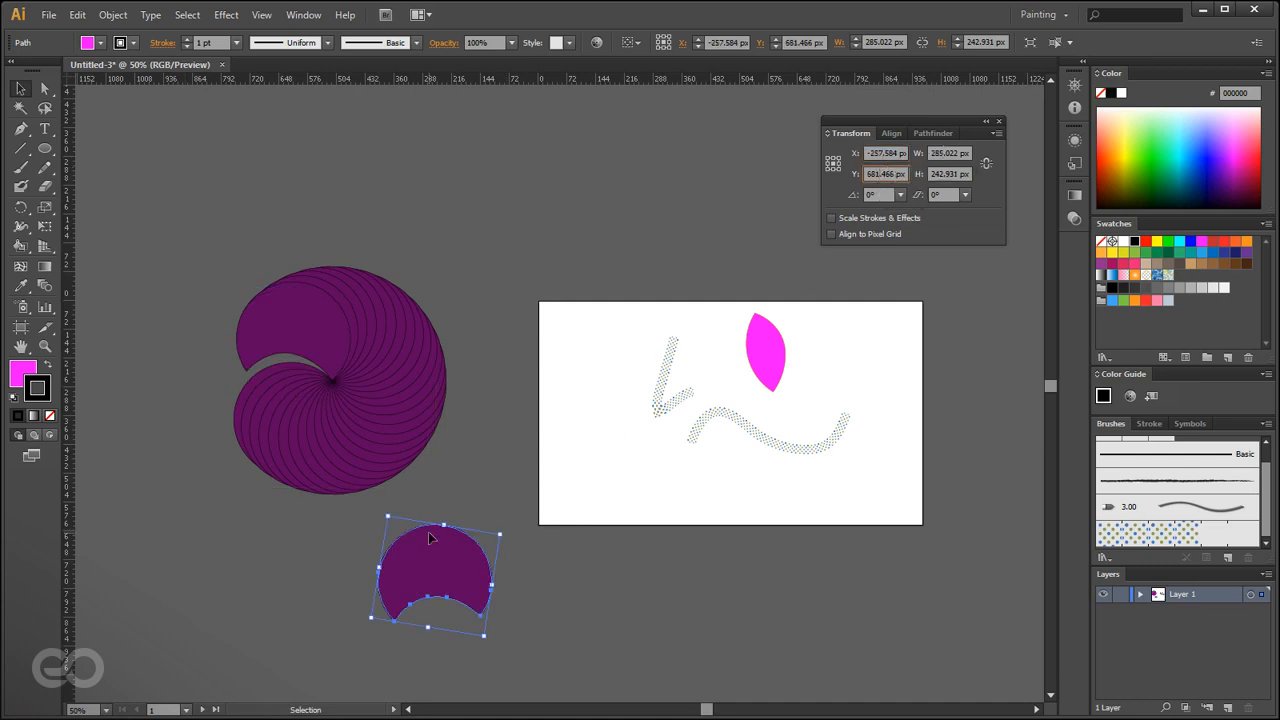
click(829, 167)
click(829, 170)
click(827, 158)
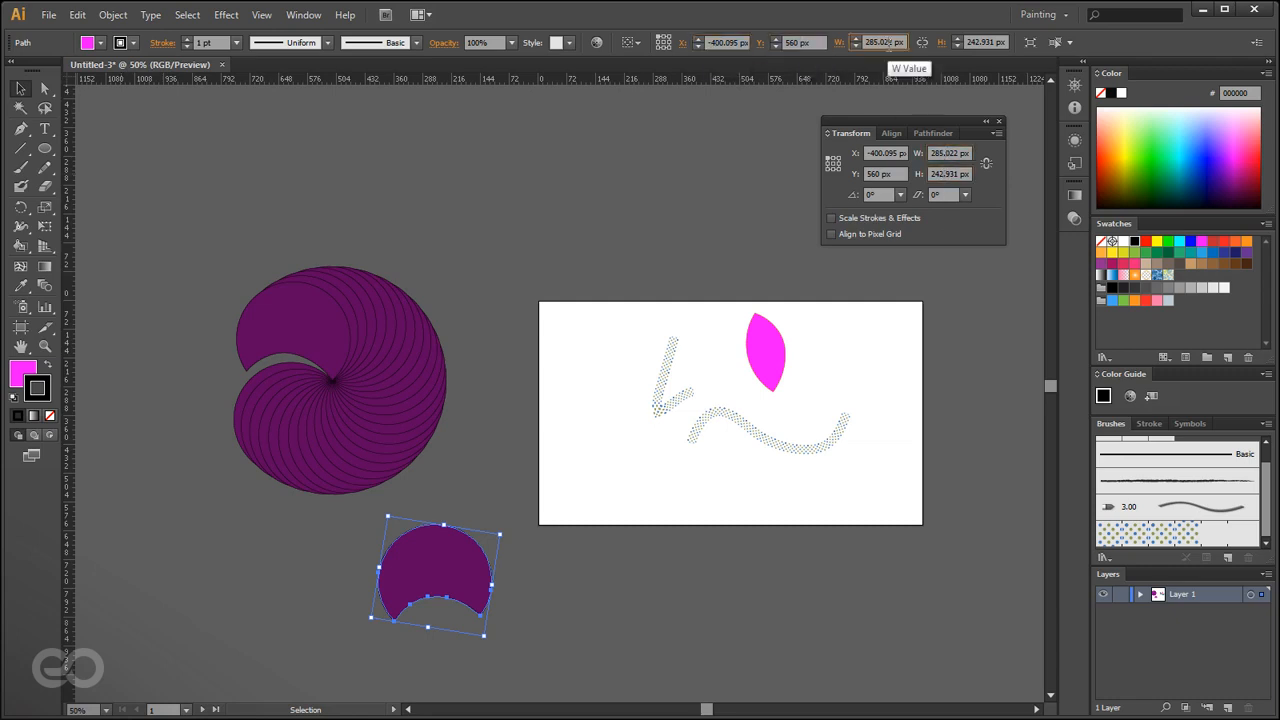
Rotate the separated crescent by -60° about its top-left reference point and apply a preset shear to it.
click(901, 194)
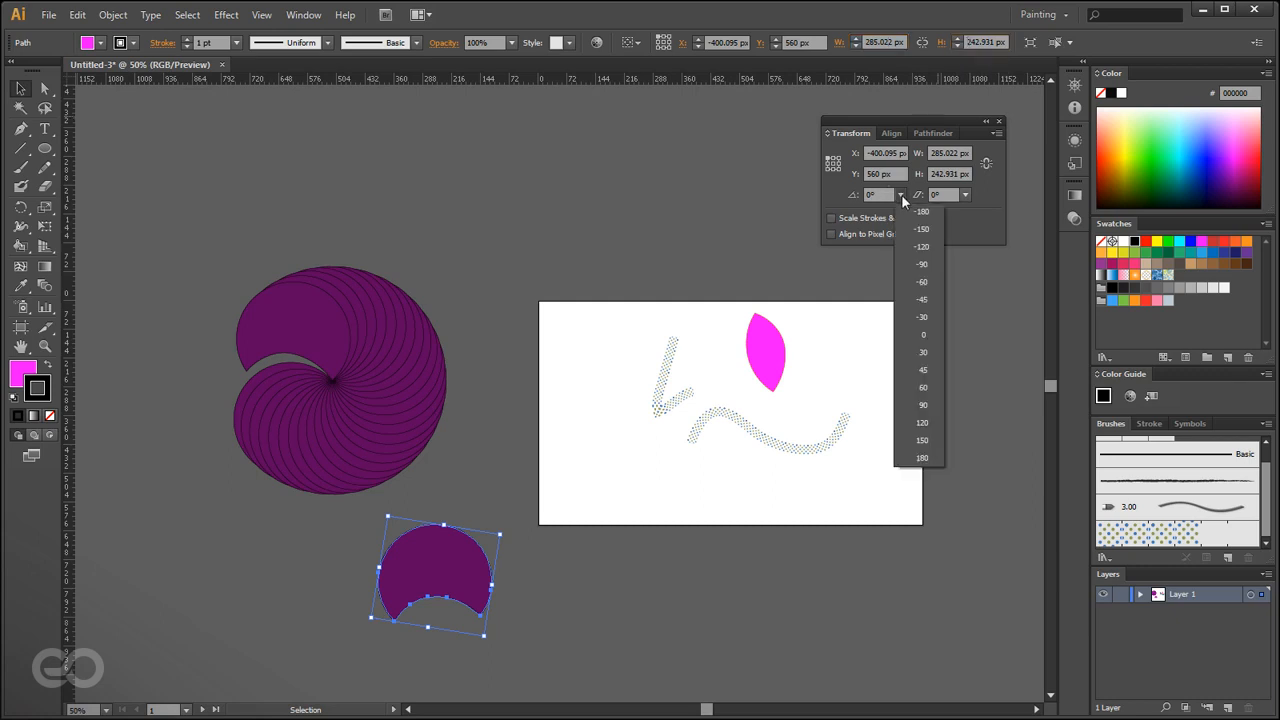
click(923, 282)
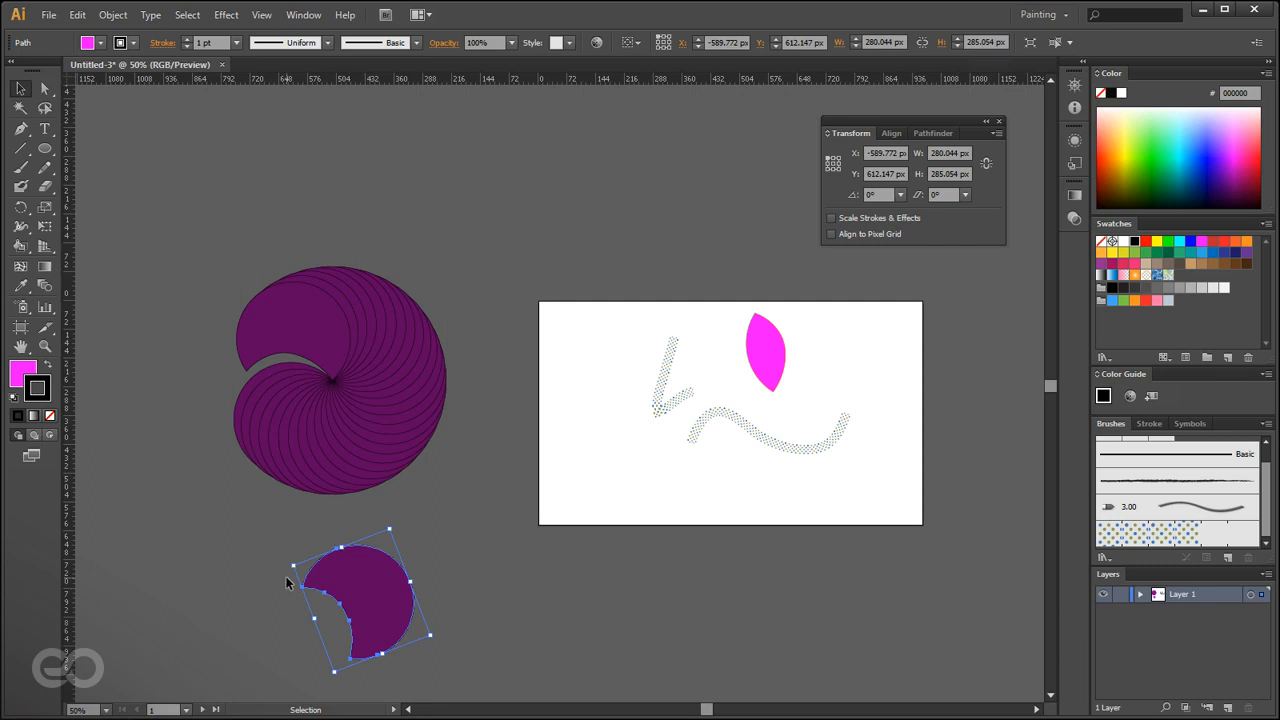
click(966, 194)
click(985, 282)
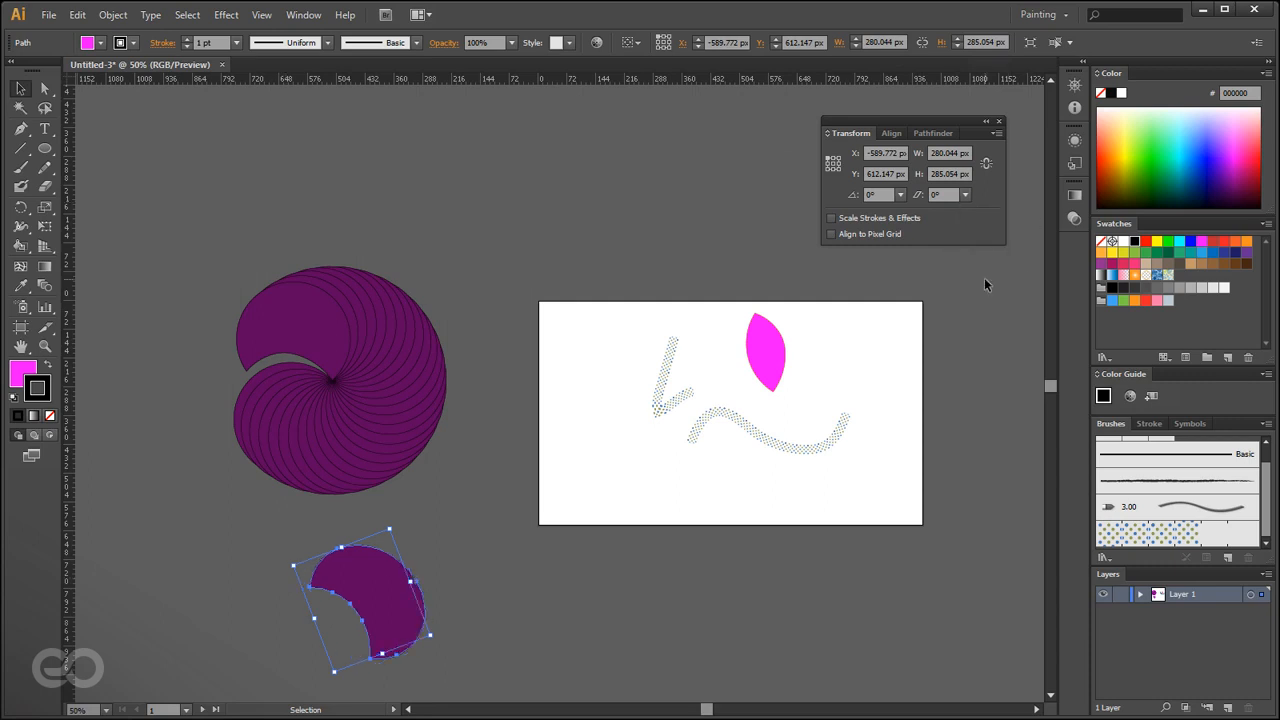
Try a different preset shear on the separated crescent and undo it.
click(966, 194)
click(985, 228)
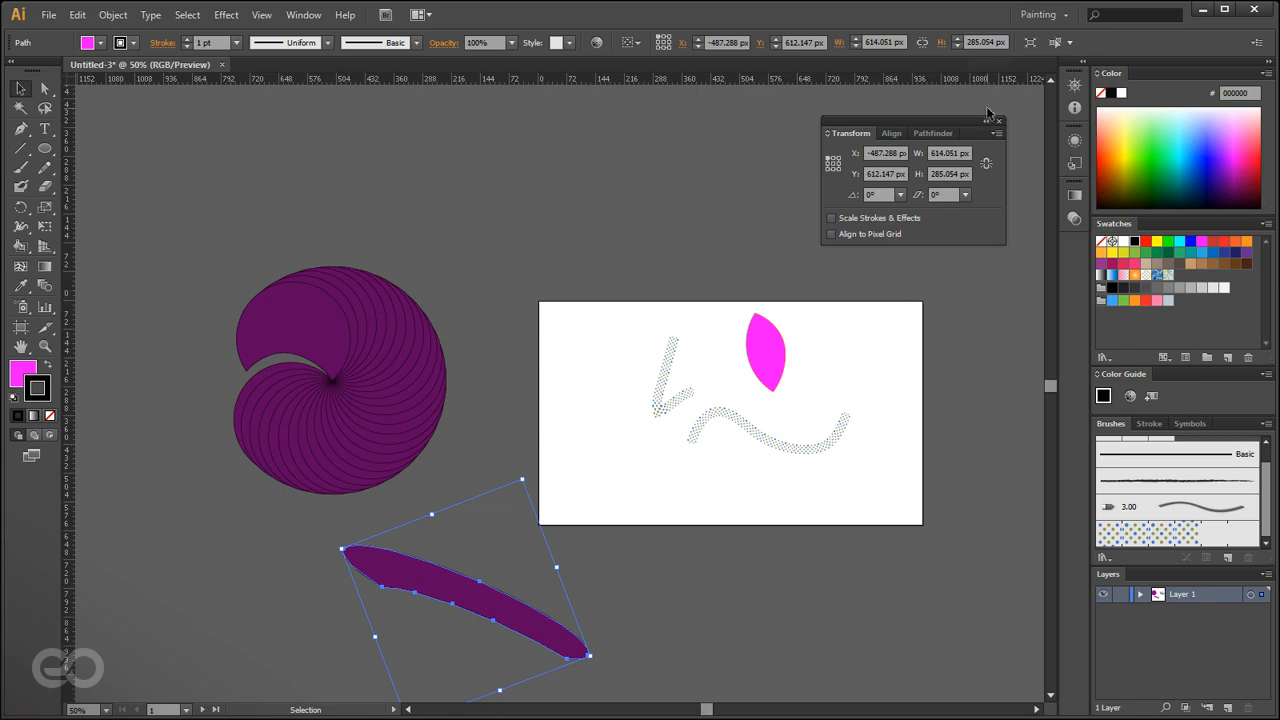
key(ctrl+z)
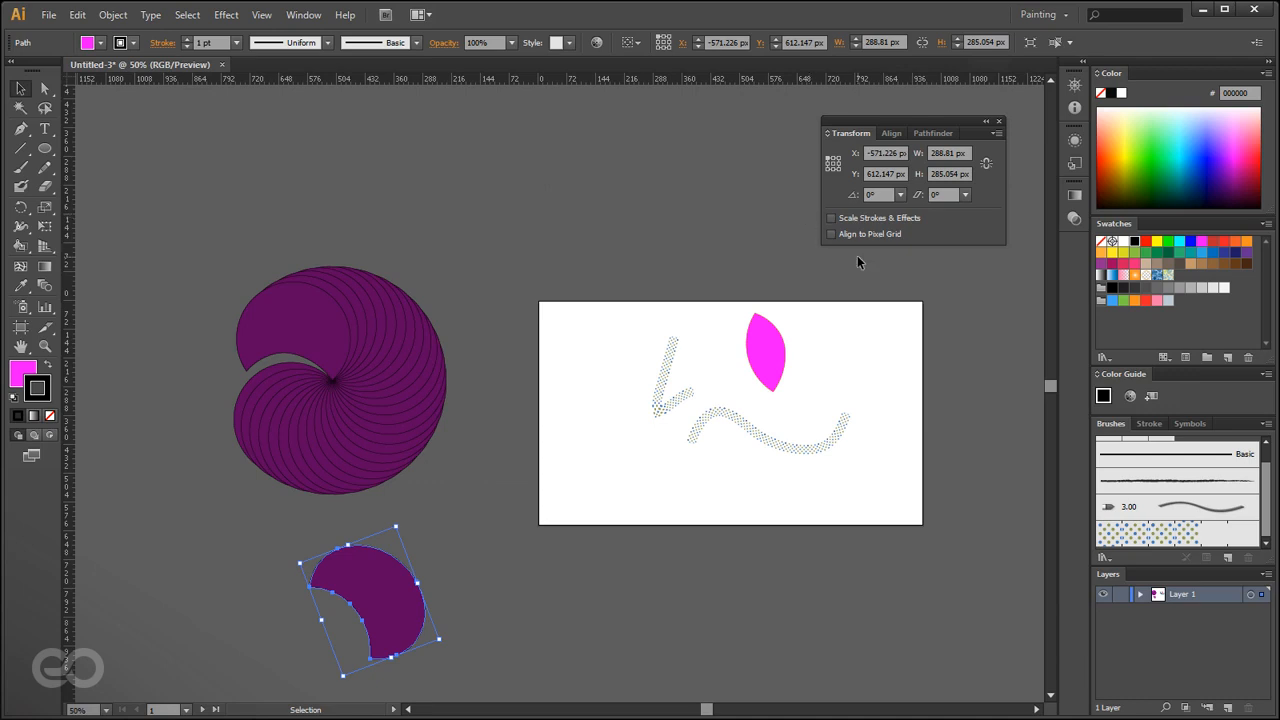
Move the separated crescent and shrink it to about 71 × 47 px with its stroke left unscaled.
drag(368, 627, 471, 570)
scroll(478, 568, up, 3)
drag(674, 608, 354, 401)
scroll(188, 370, up, 4)
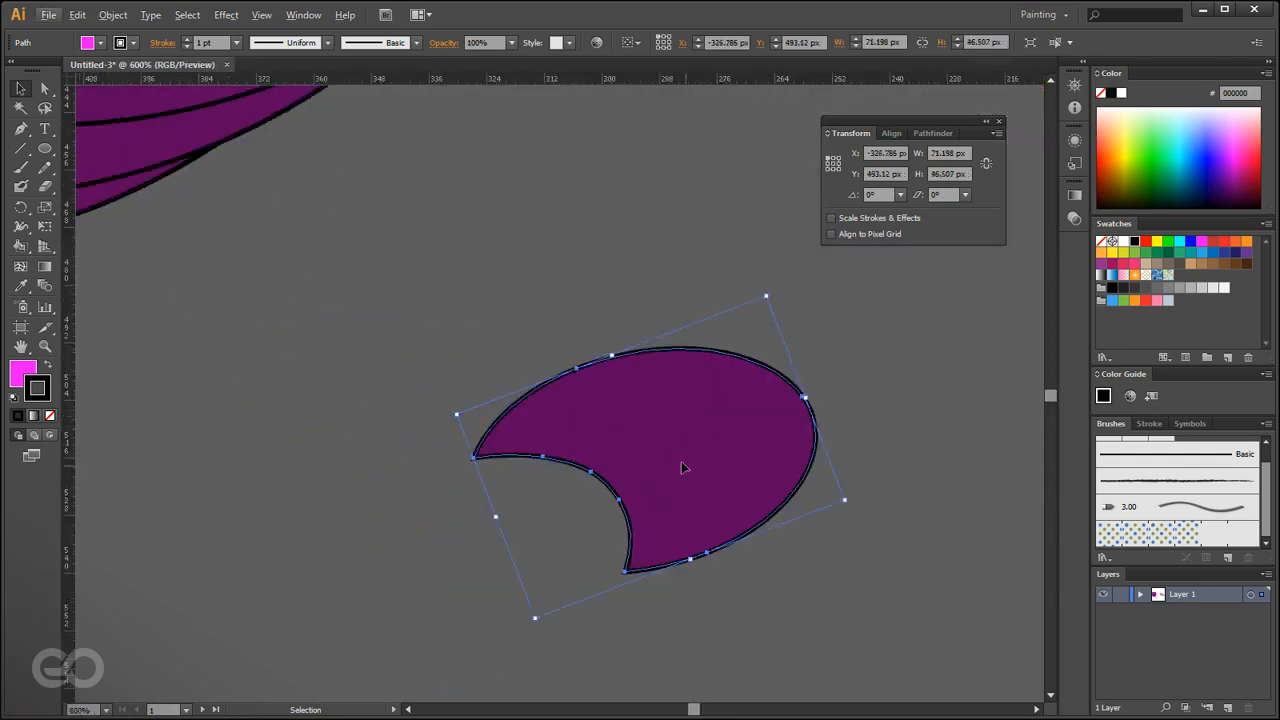
Place the small crescent against the fan's lower edge, at about X -405, Y 457 px, and deselect it.
drag(687, 483, 310, 311)
click(509, 577)
scroll(509, 577, down, 4)
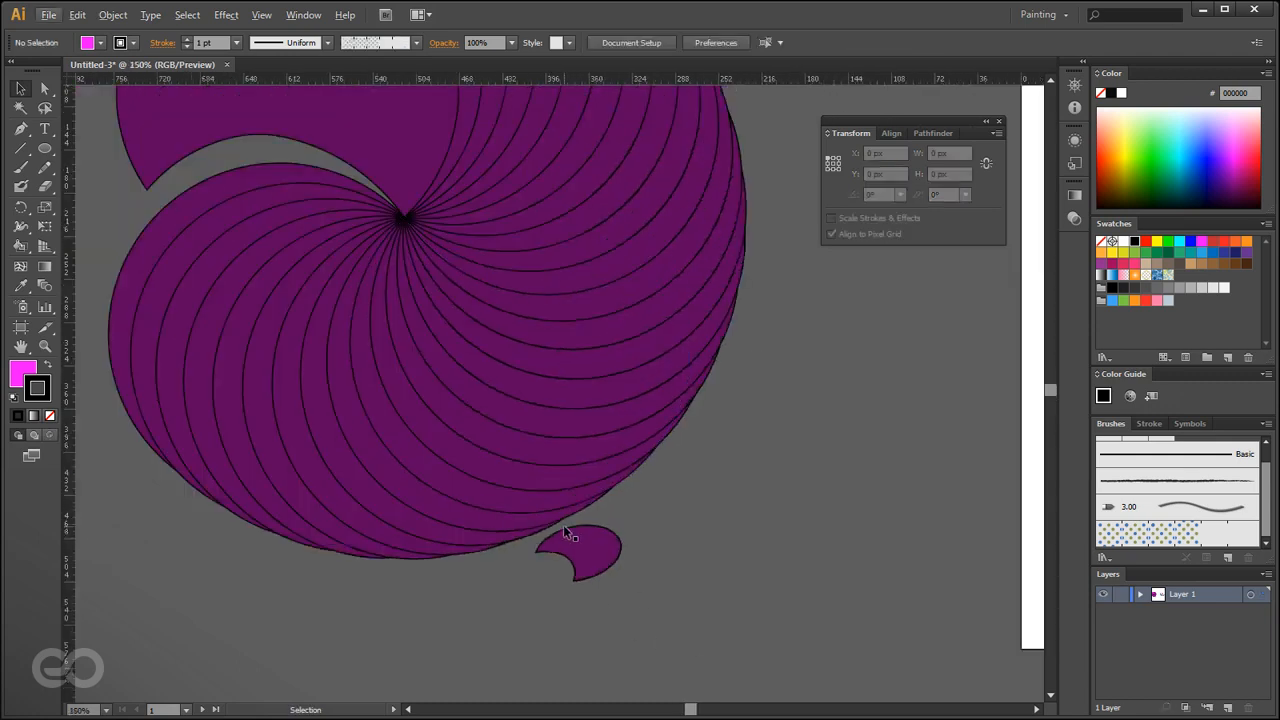
Turn on scaling of strokes and effects for the small crescent, enlarge it over the artboard's lower-left corner to a stroke of about 10.4 pt, and deselect it.
click(592, 565)
scroll(352, 472, down, 2)
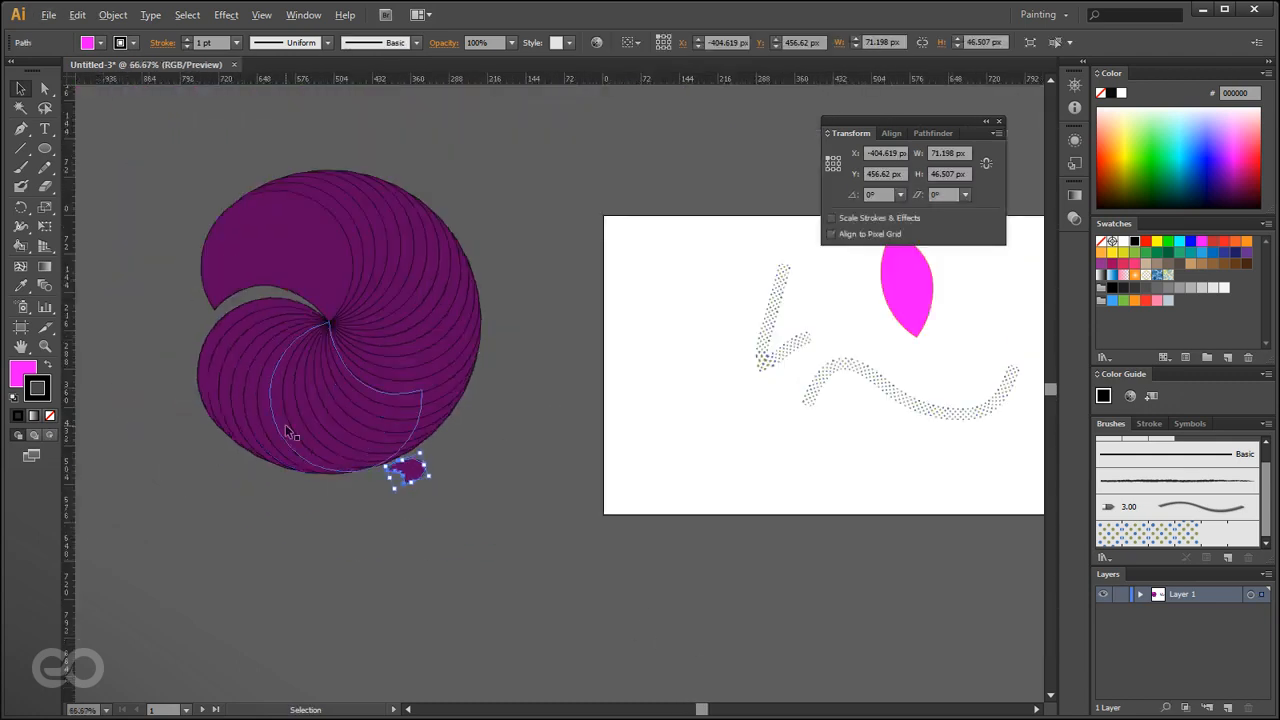
click(856, 219)
drag(427, 468, 725, 700)
click(800, 667)
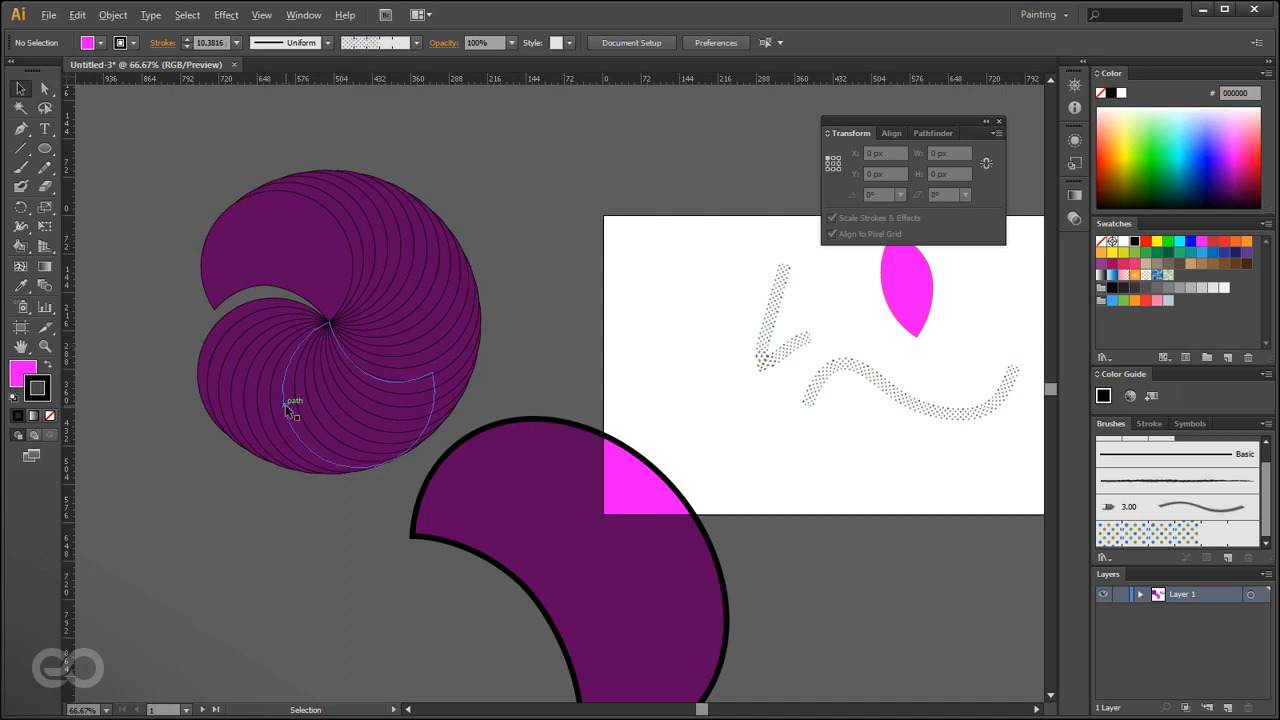
scroll(286, 401, down, 1)
click(258, 566)
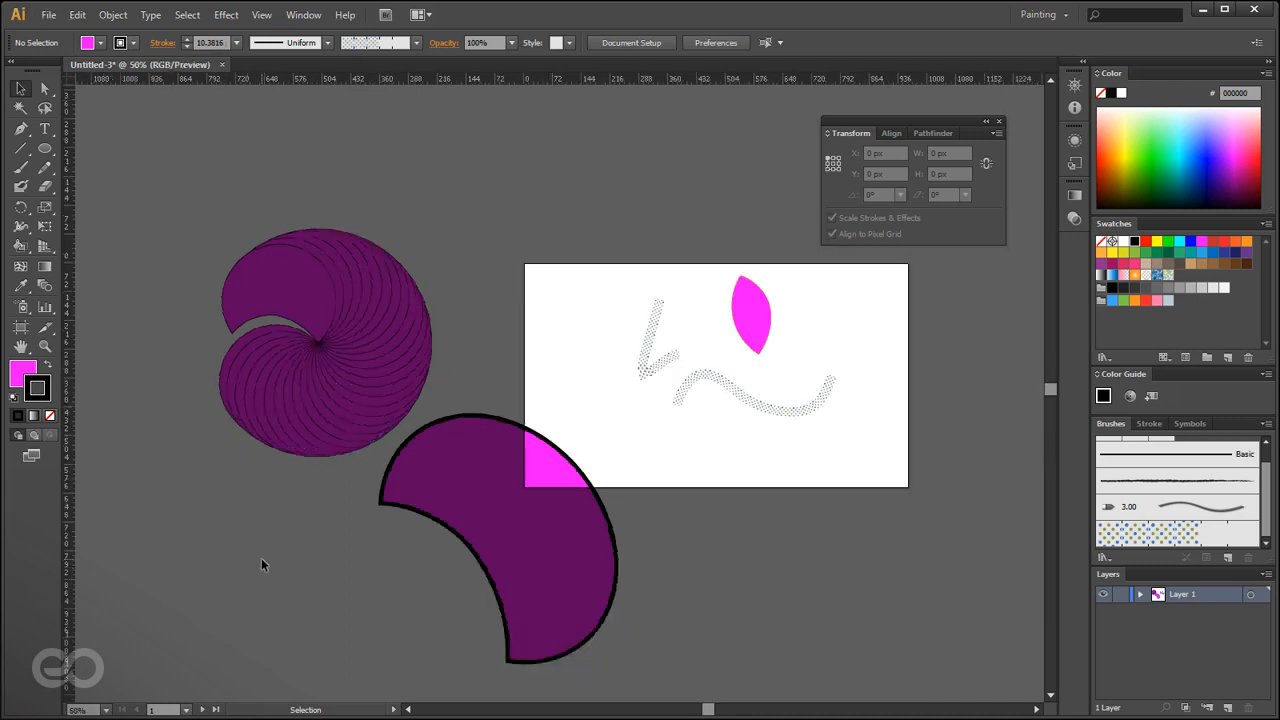